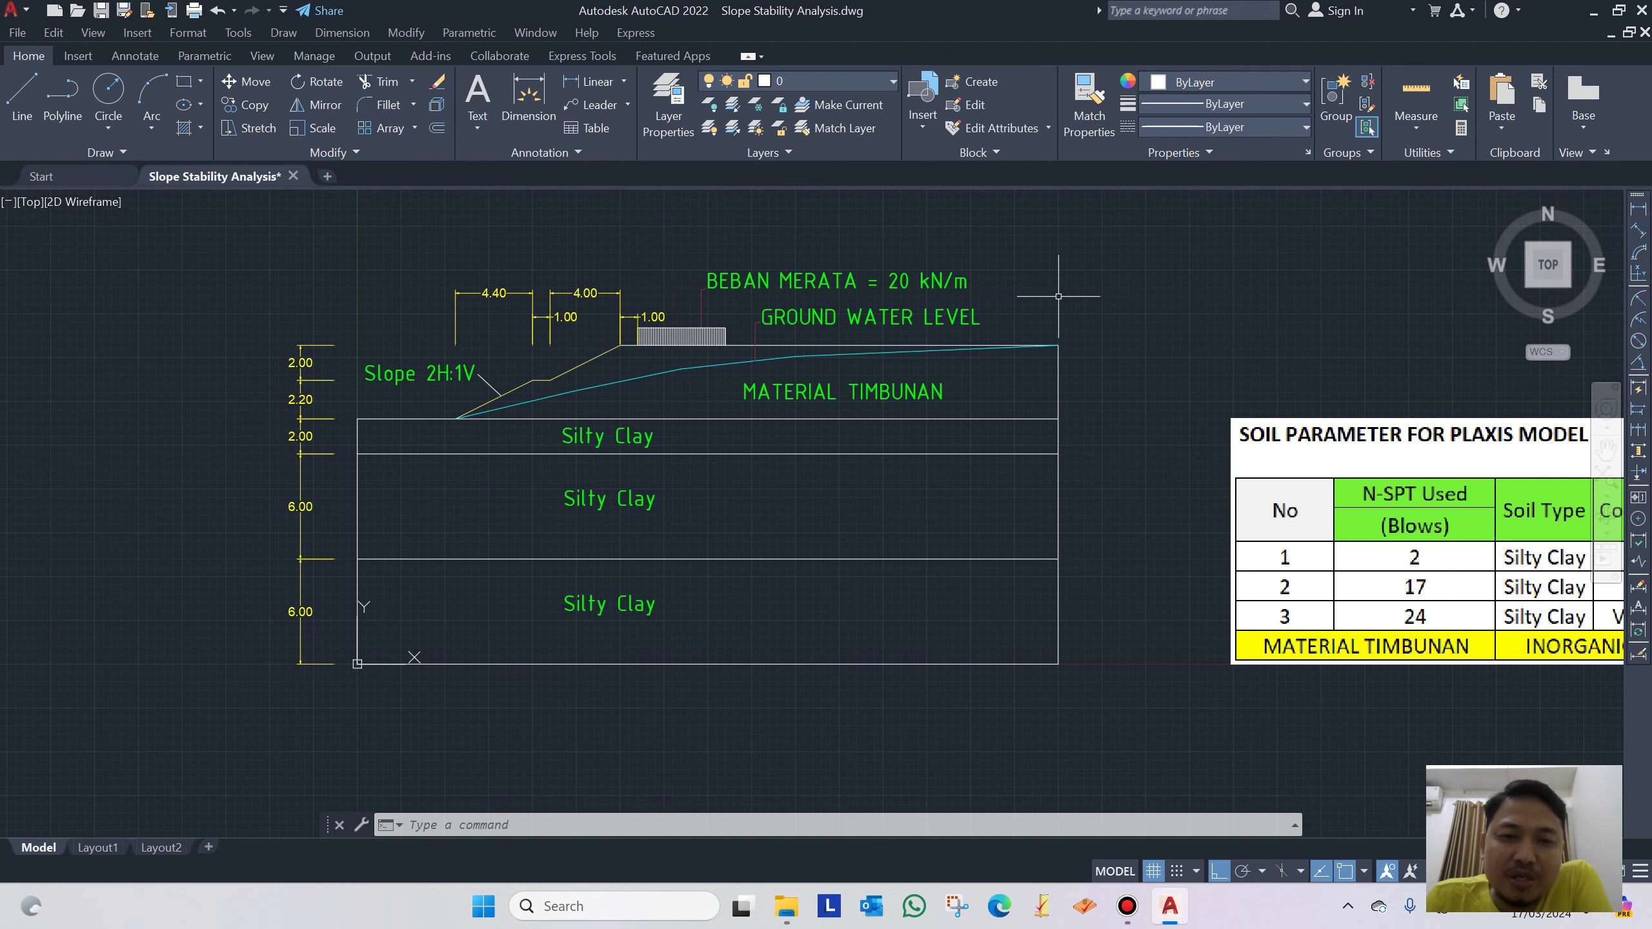
# Examine the slope cross-section: its dimensions, 2H:1V slope, 20 kN/m surcharge, groundwater line, fill and silty clay layers
pyautogui.moveTo(947, 335); pyautogui.dragTo(977, 342)
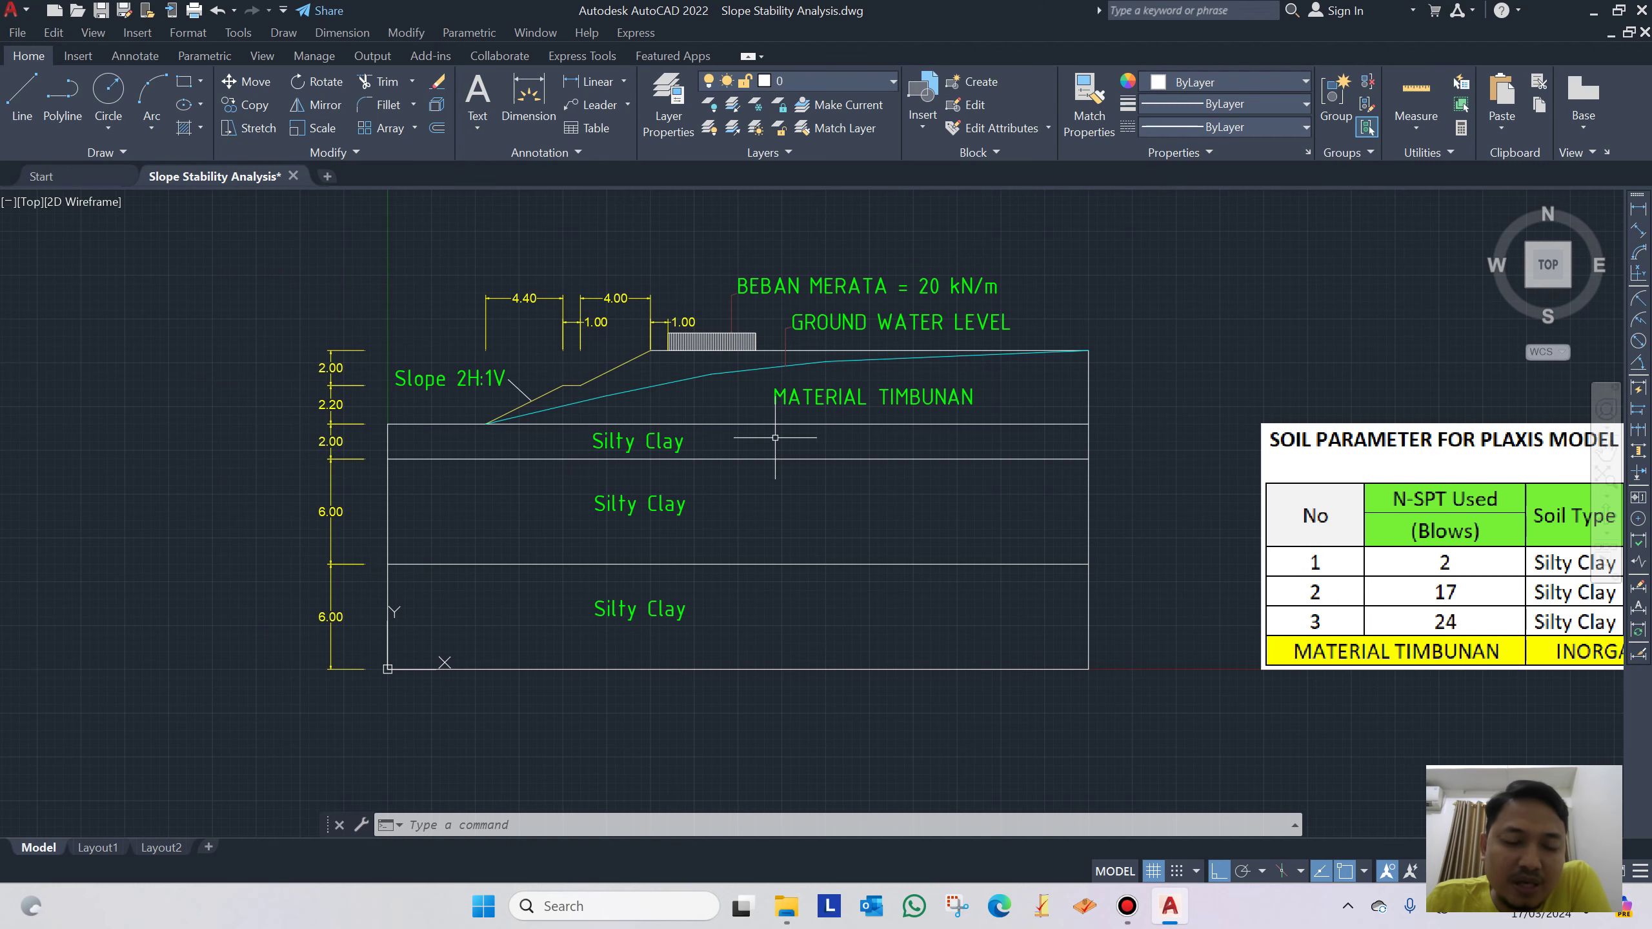
pyautogui.moveTo(701, 407); pyautogui.dragTo(710, 406)
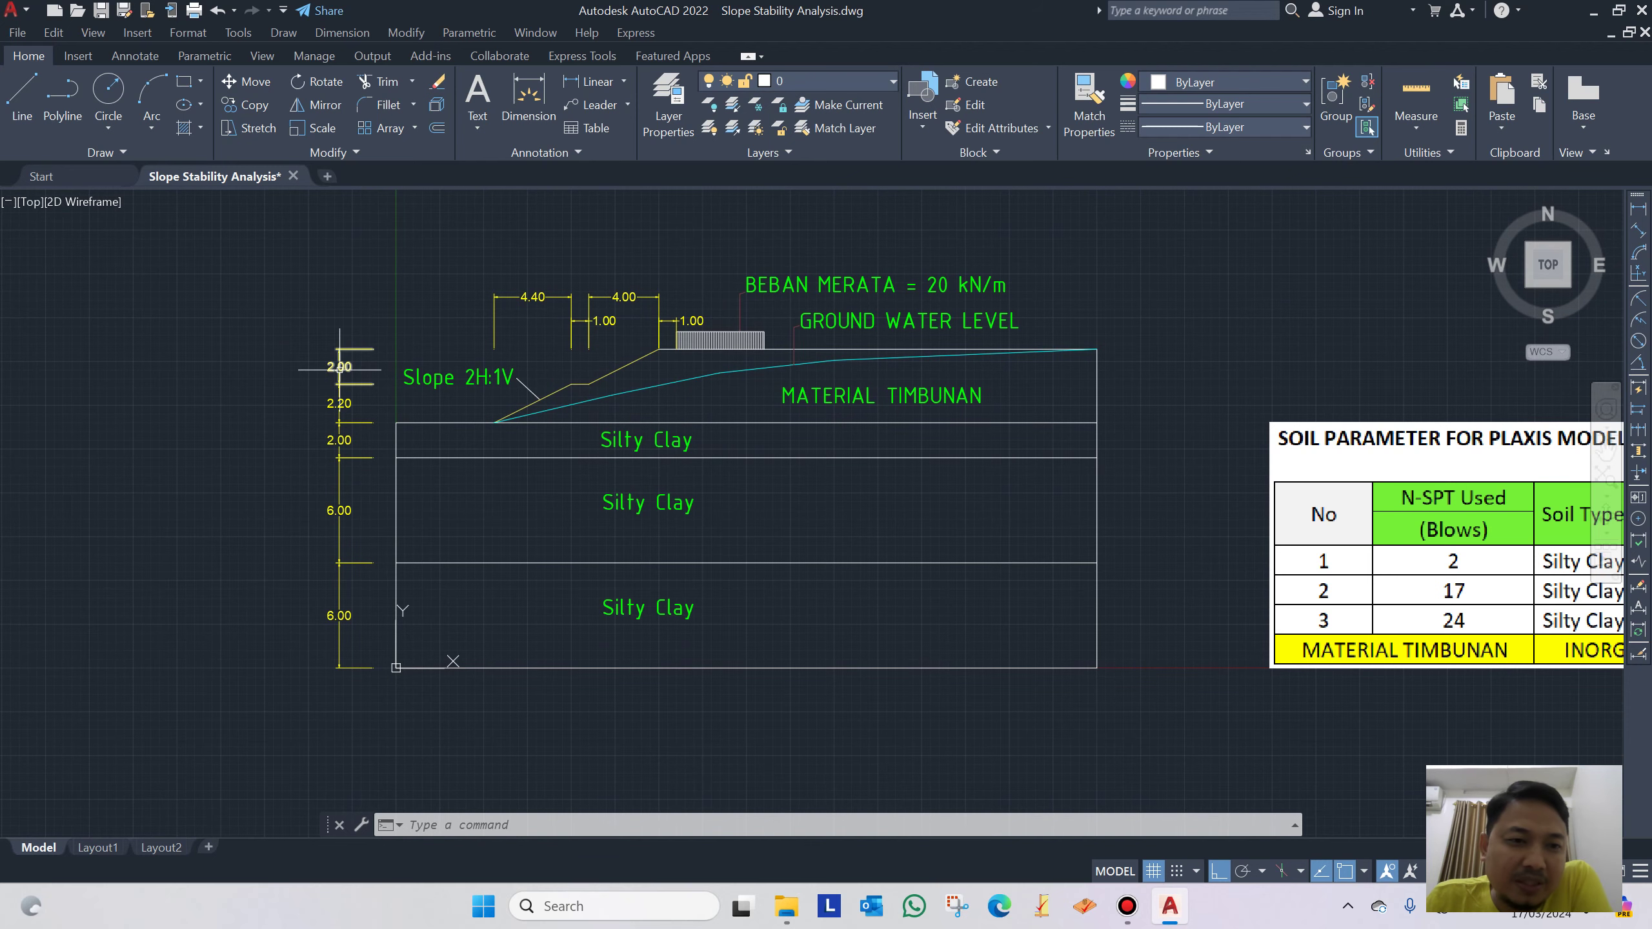
pyautogui.scroll(3, 339, 370)
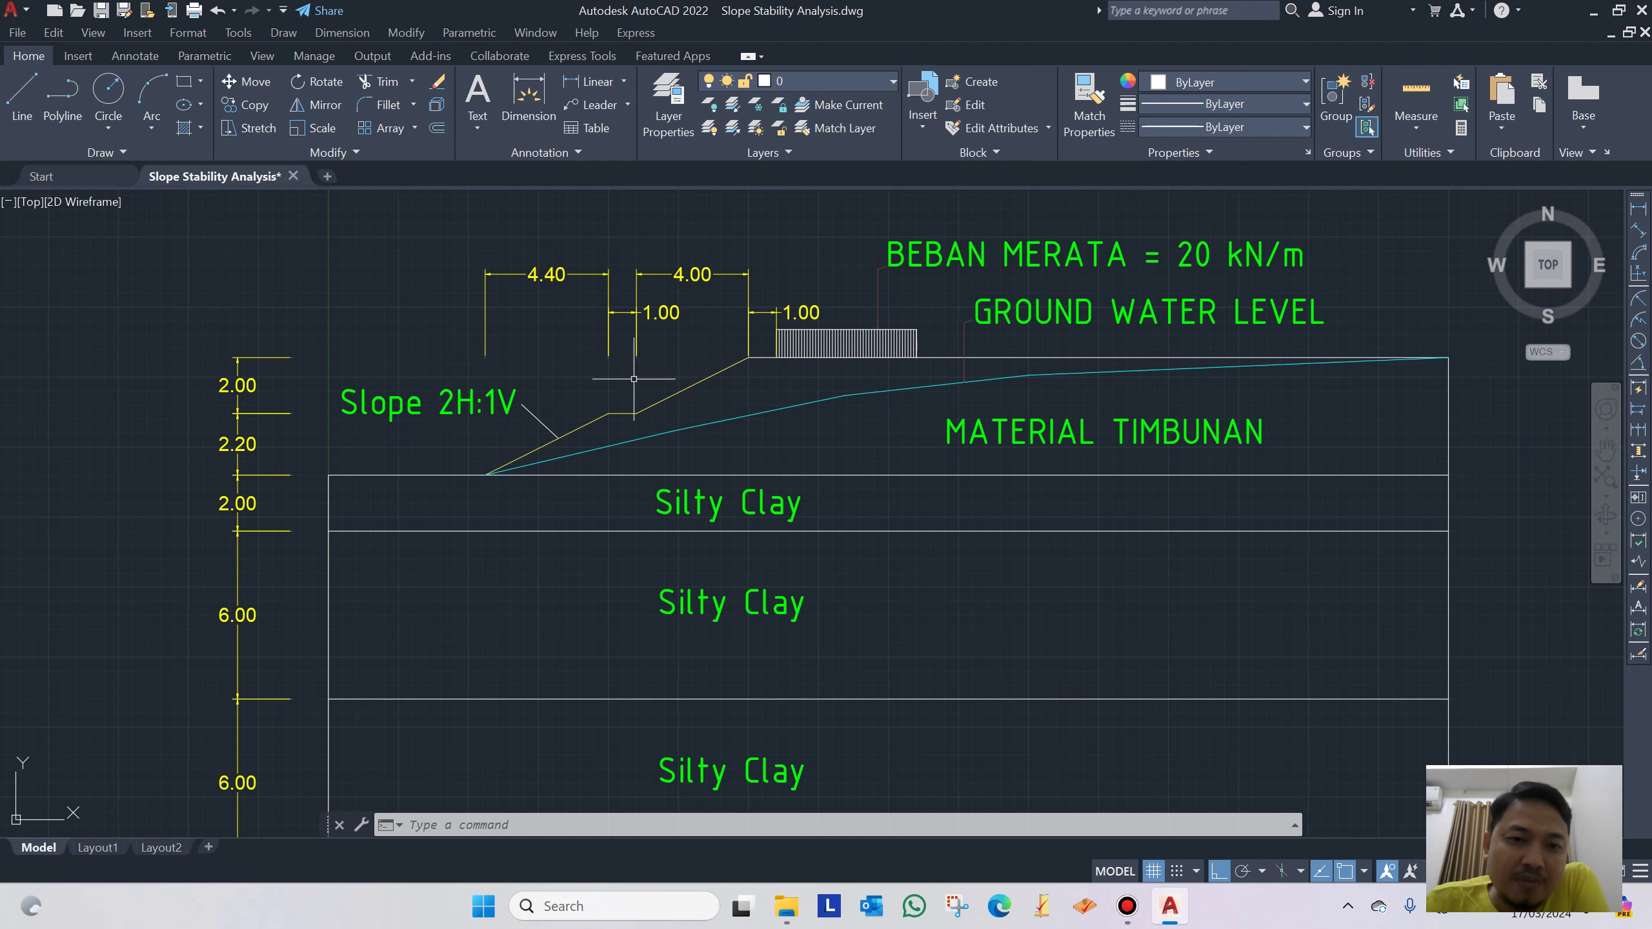
pyautogui.moveTo(625, 409); pyautogui.dragTo(629, 360)
pyautogui.moveTo(657, 432); pyautogui.dragTo(644, 399)
pyautogui.moveTo(719, 362); pyautogui.dragTo(623, 433)
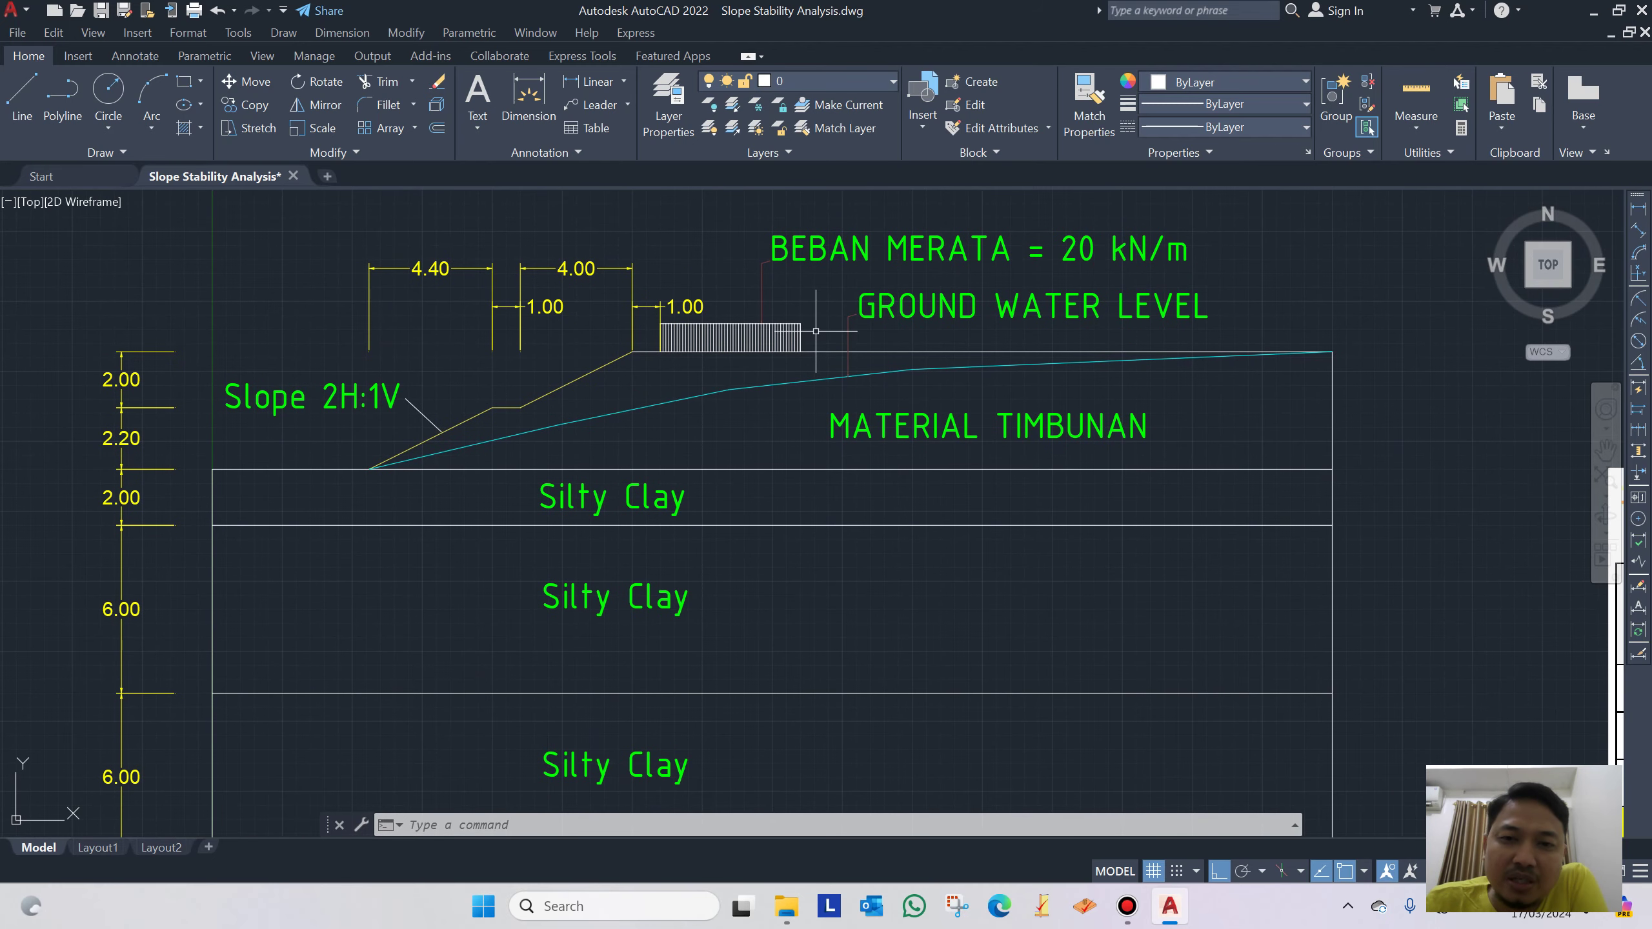
pyautogui.scroll(-2, 824, 348)
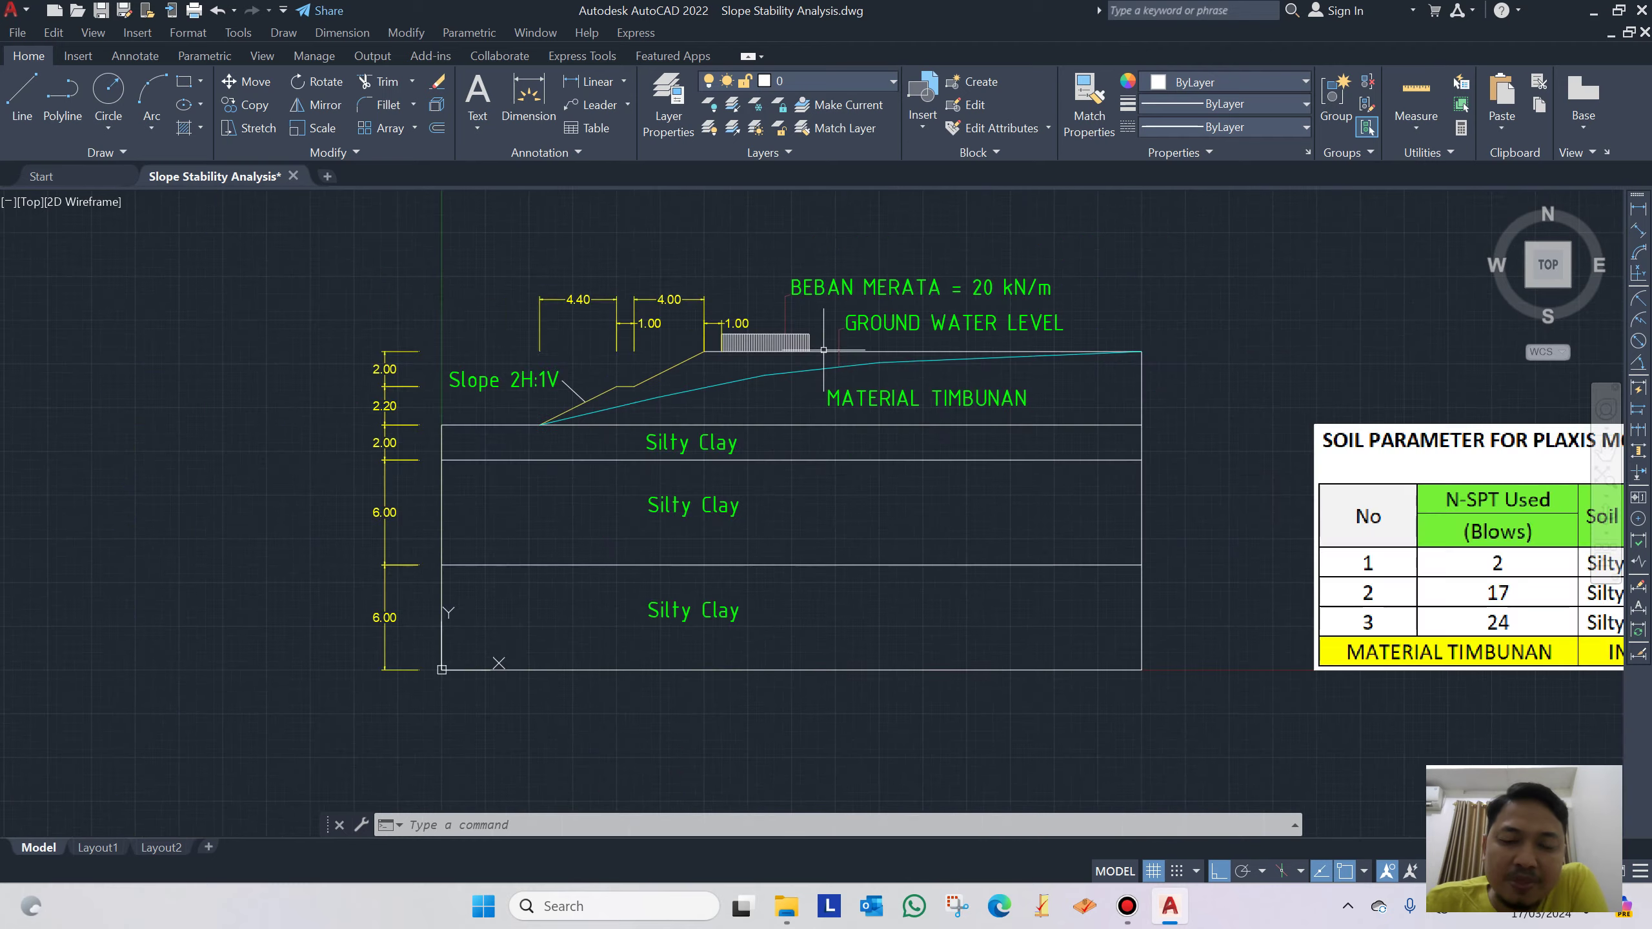
pyautogui.scroll(2, 1077, 360)
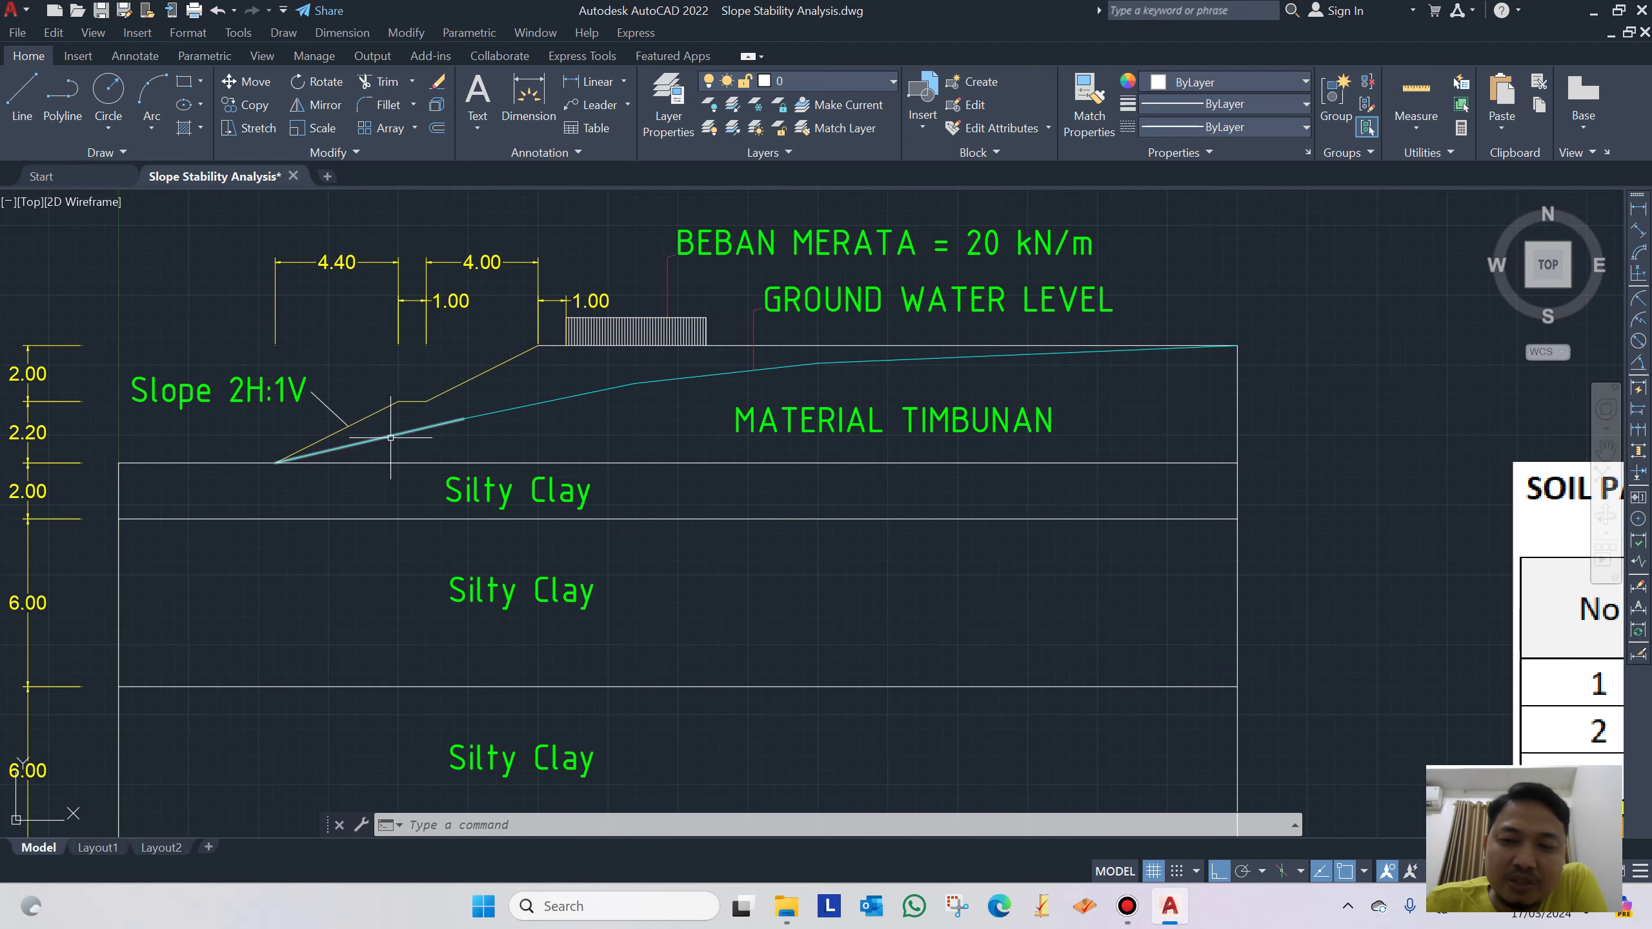
pyautogui.moveTo(323, 461); pyautogui.dragTo(428, 391)
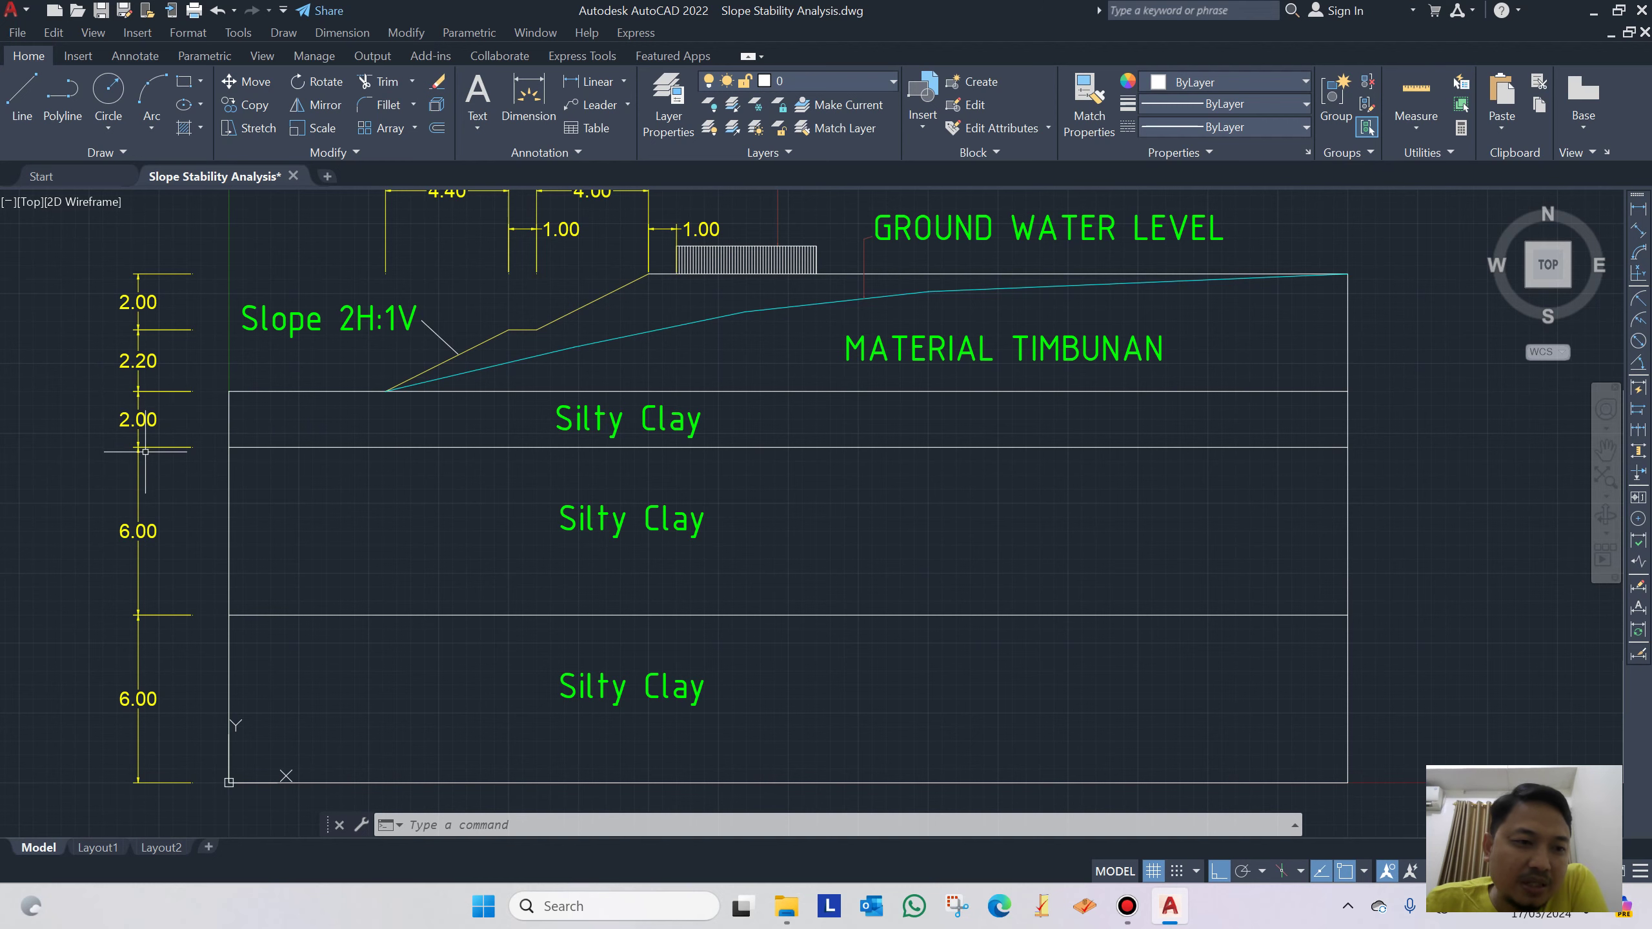
pyautogui.scroll(-4, 145, 651)
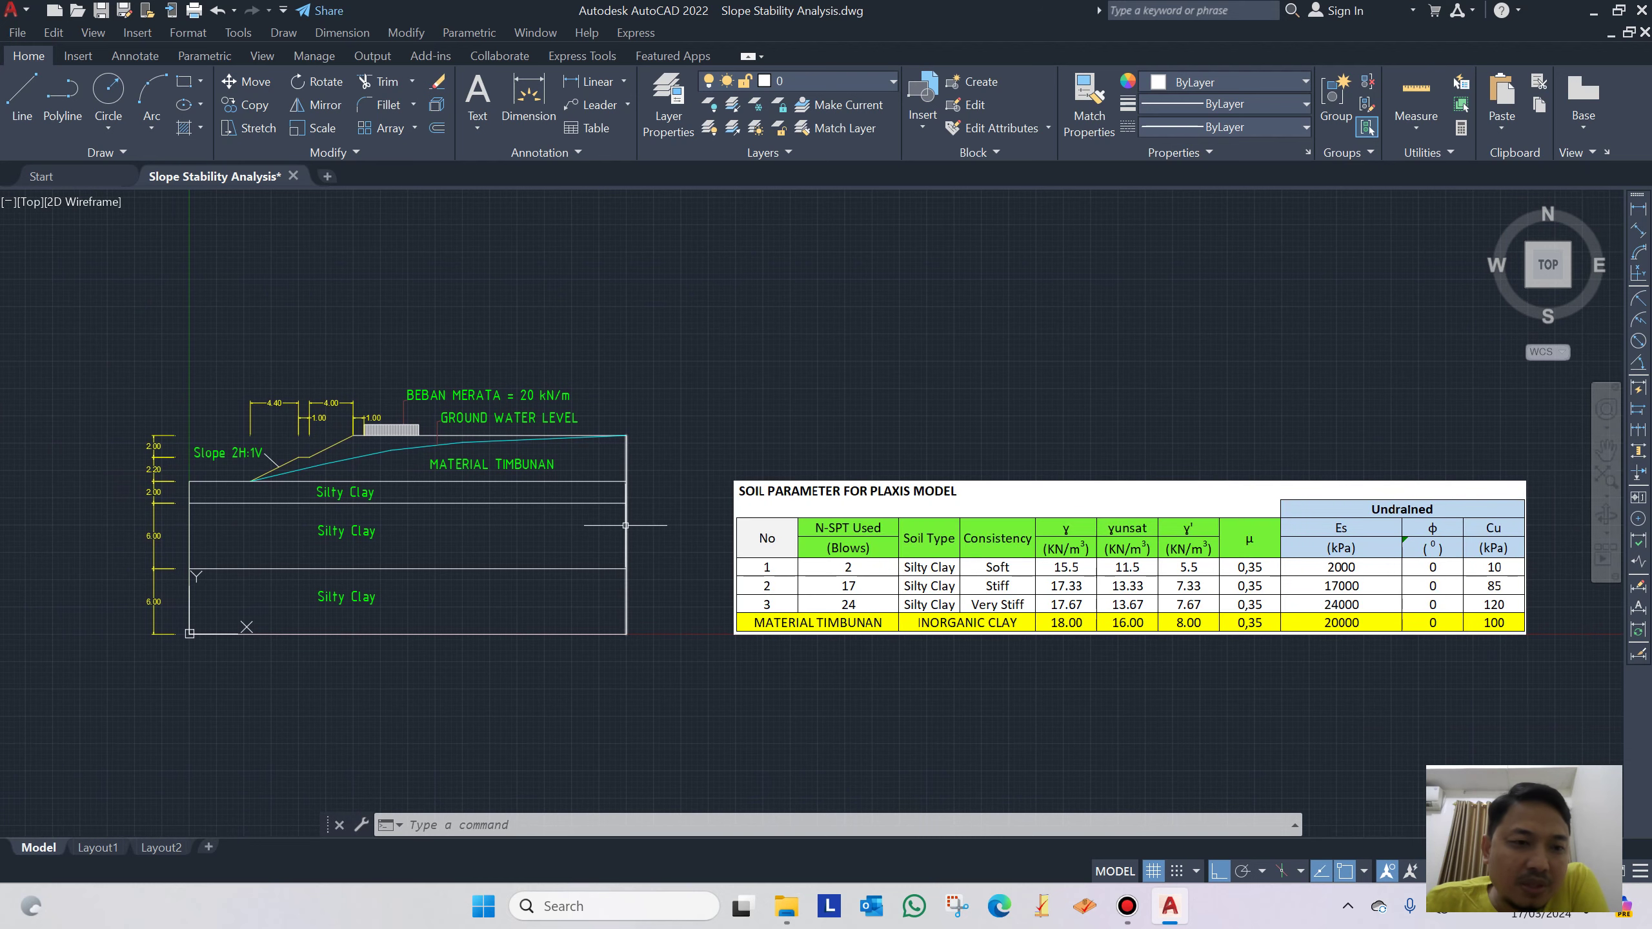
# Examine the soil parameter table for the Plaxis model beside the cross-section, covering the three clay layers and the fill material
pyautogui.moveTo(680, 536); pyautogui.dragTo(631, 499)
pyautogui.scroll(3, 631, 498)
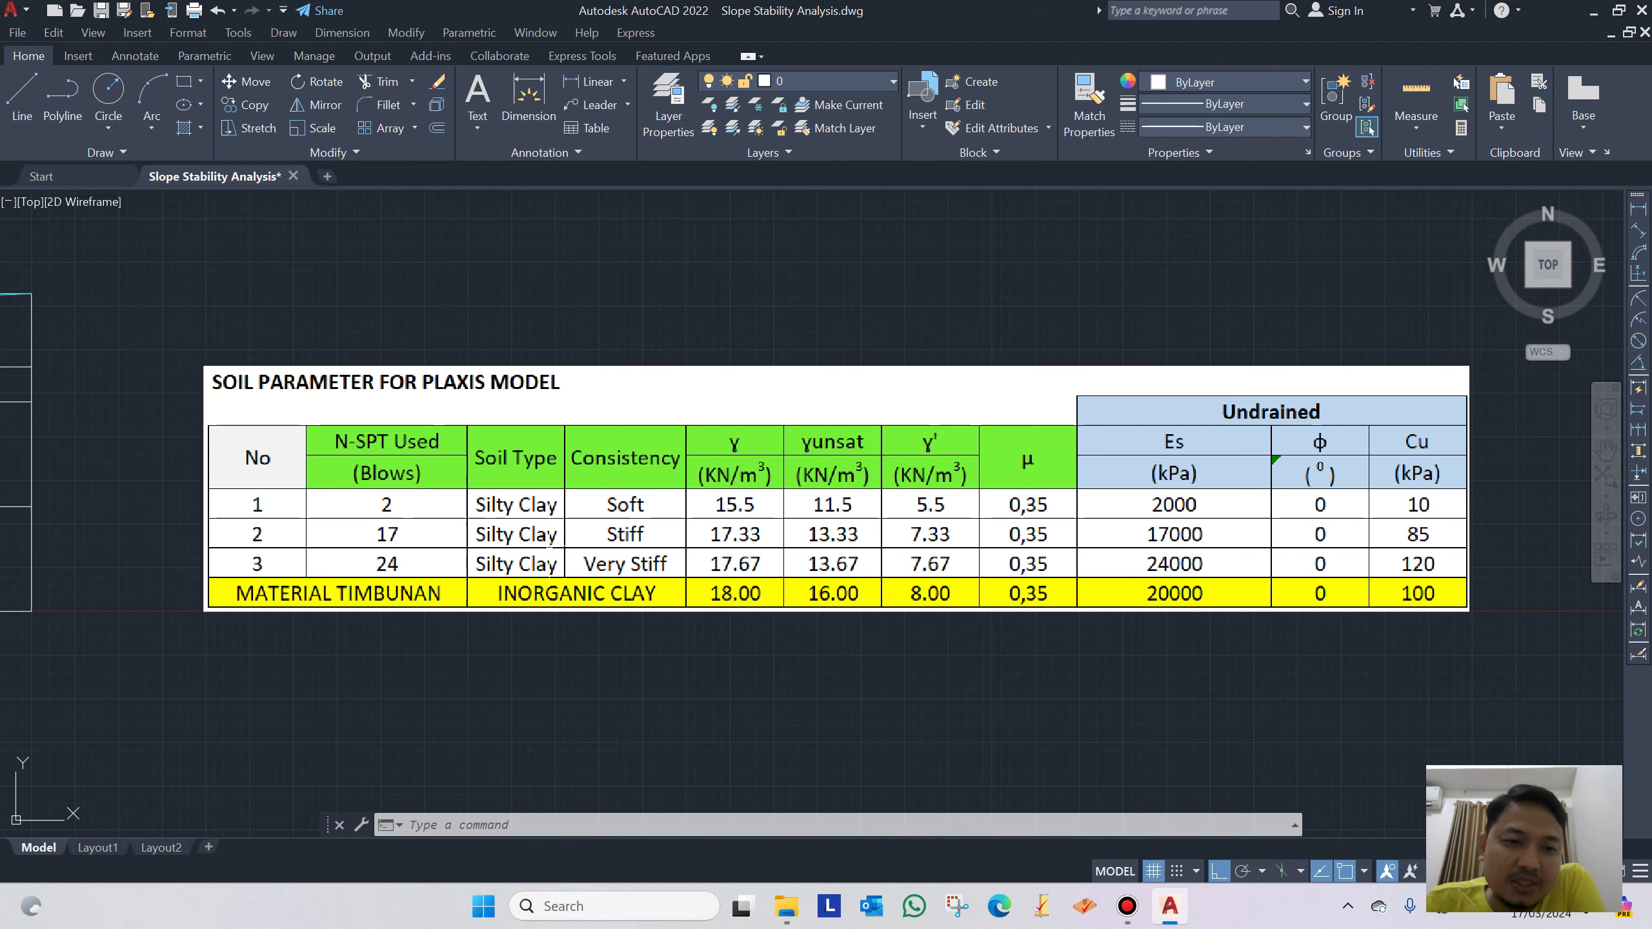
pyautogui.moveTo(408, 519); pyautogui.dragTo(369, 513)
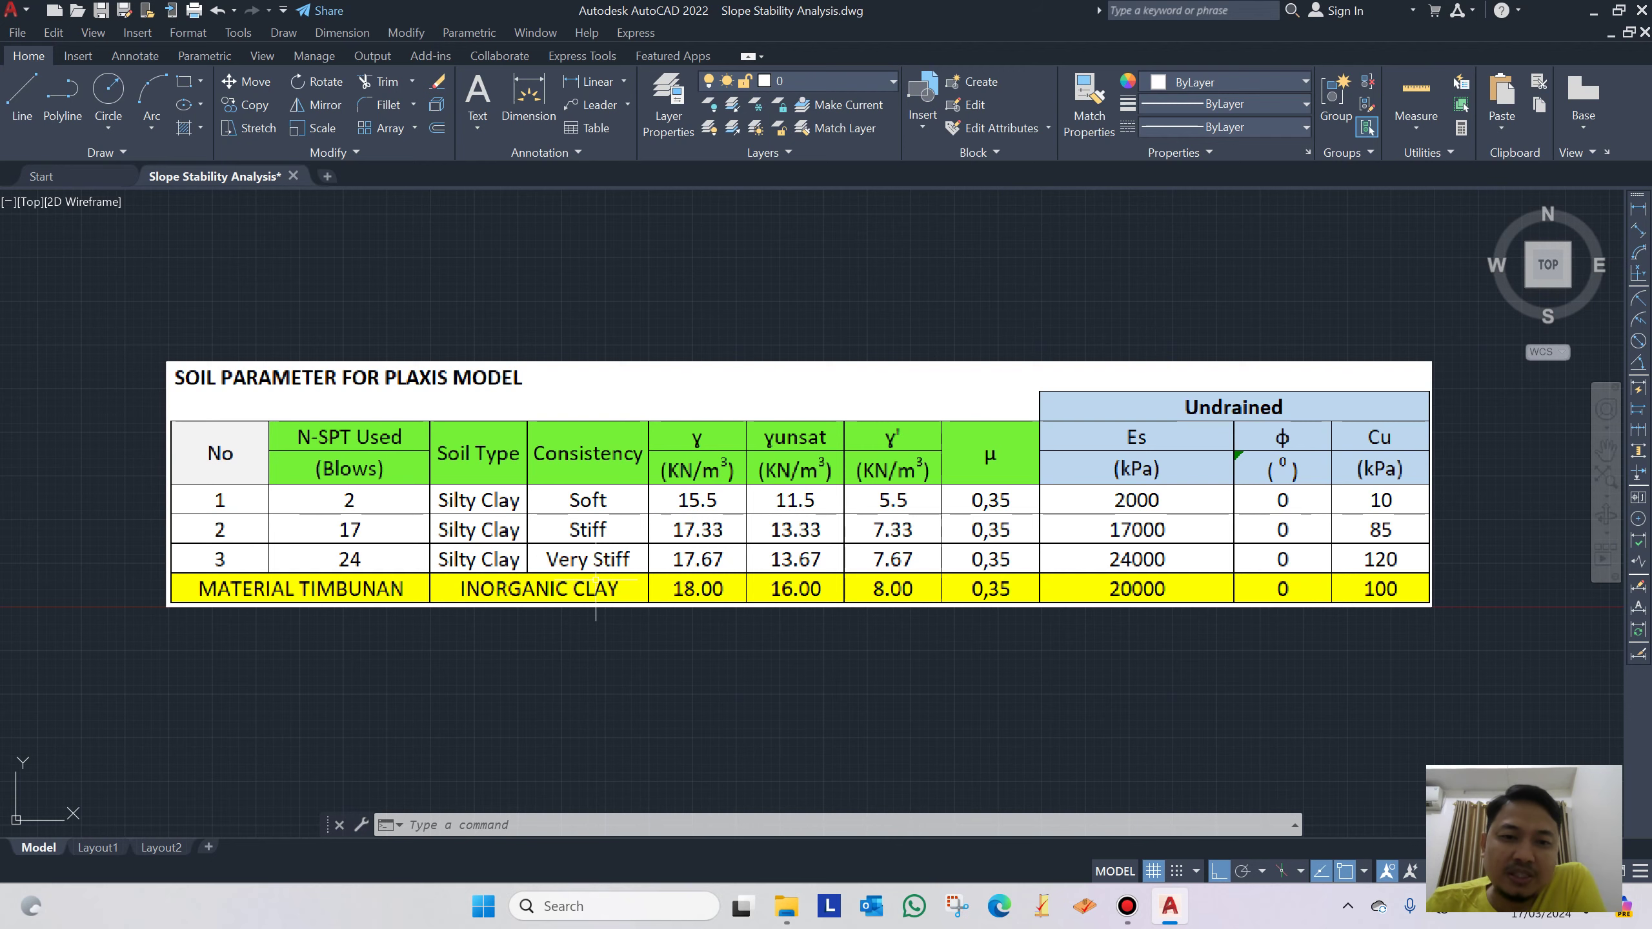
pyautogui.scroll(-3, 841, 693)
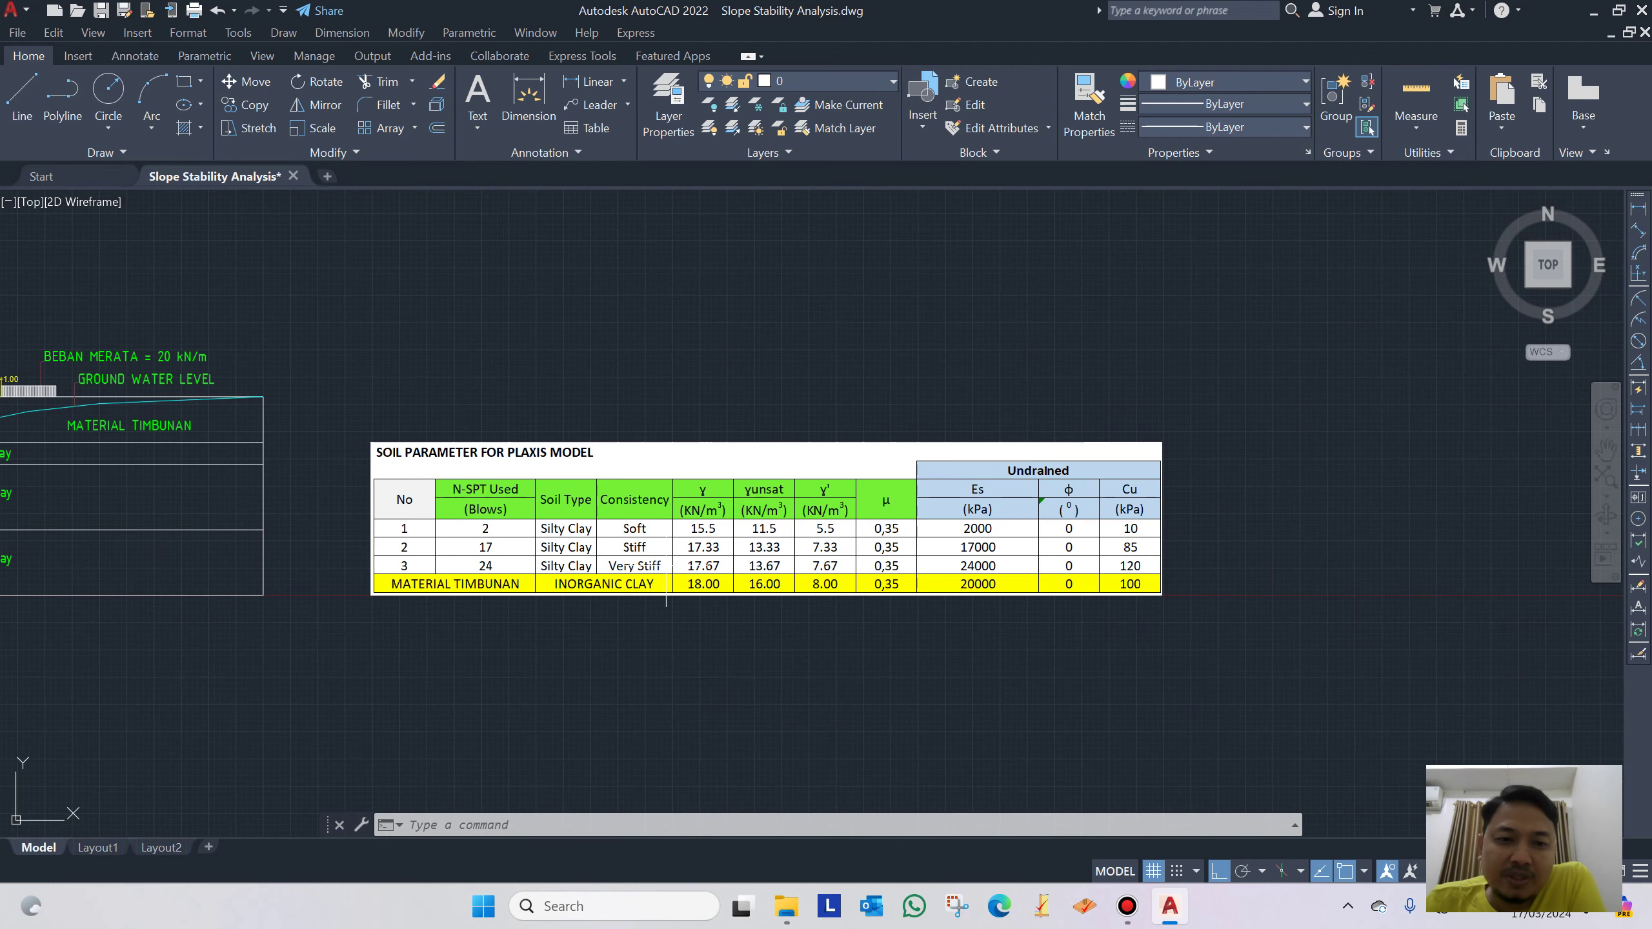
# Review the slope cross-section again and return to the full soil parameter table
pyautogui.scroll(3, 618, 521)
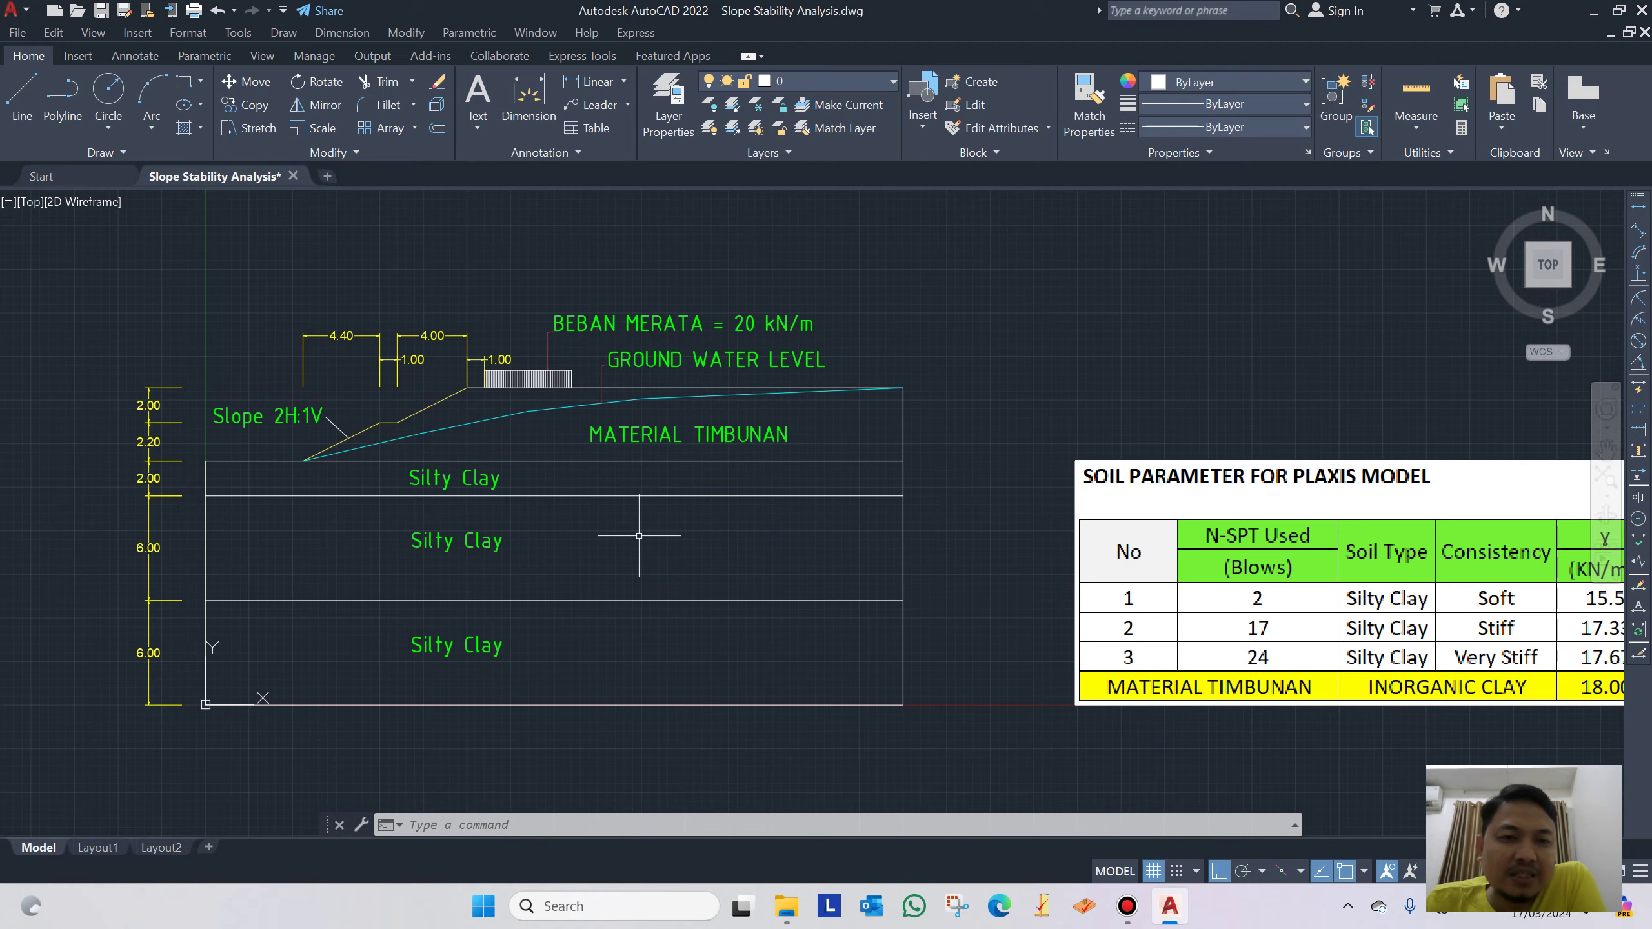
pyautogui.moveTo(589, 533); pyautogui.dragTo(756, 528)
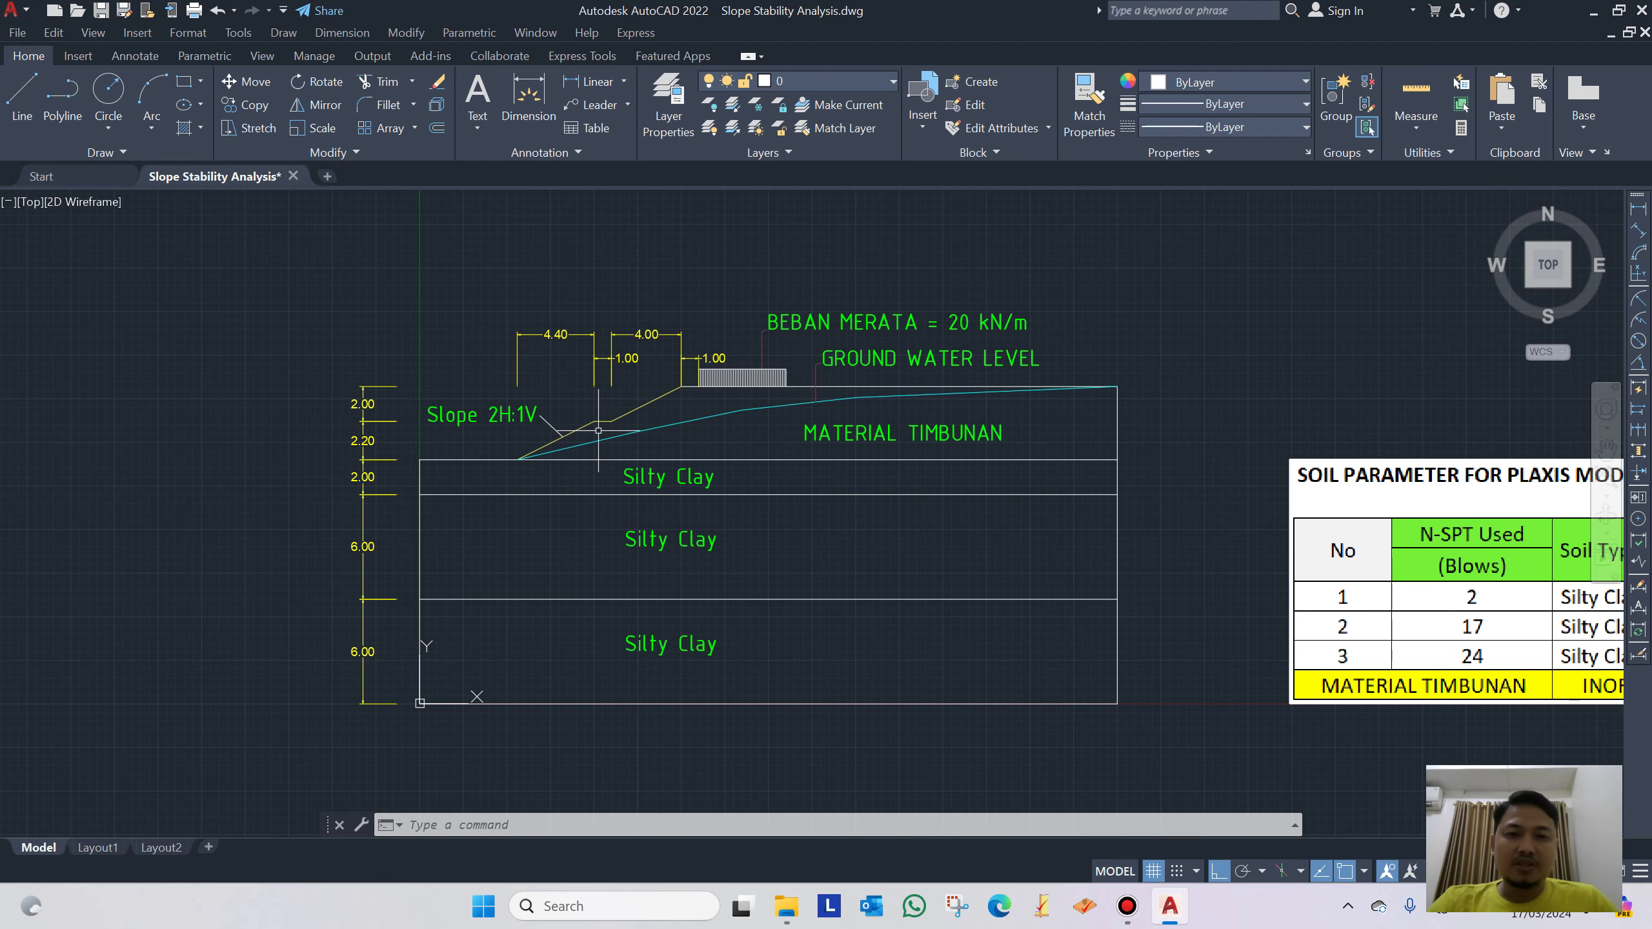
pyautogui.moveTo(677, 476)
pyautogui.mouseDown()
pyautogui.moveTo(643, 429)
pyautogui.moveTo(658, 414)
pyautogui.moveTo(776, 432)
pyautogui.mouseUp()
pyautogui.scroll(2, 691, 400)
pyautogui.scroll(-2, 691, 407)
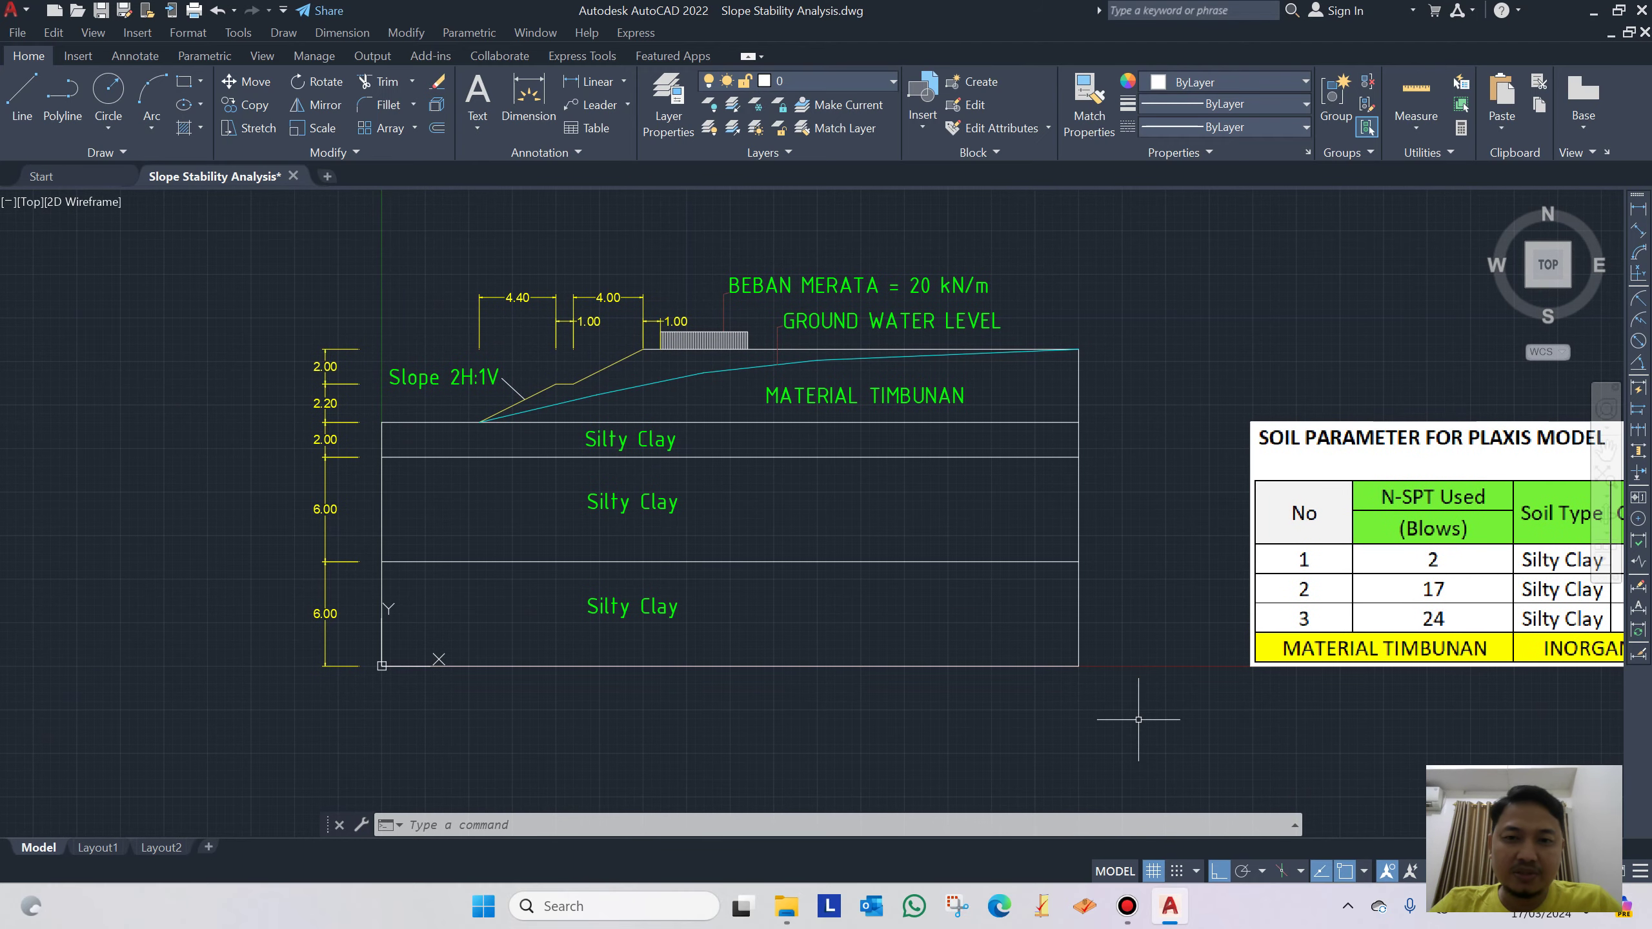
pyautogui.moveTo(1143, 701); pyautogui.dragTo(660, 542)
pyautogui.moveTo(1349, 584)
pyautogui.mouseDown()
pyautogui.moveTo(1284, 577)
pyautogui.moveTo(774, 656)
pyautogui.moveTo(774, 675)
pyautogui.mouseUp()
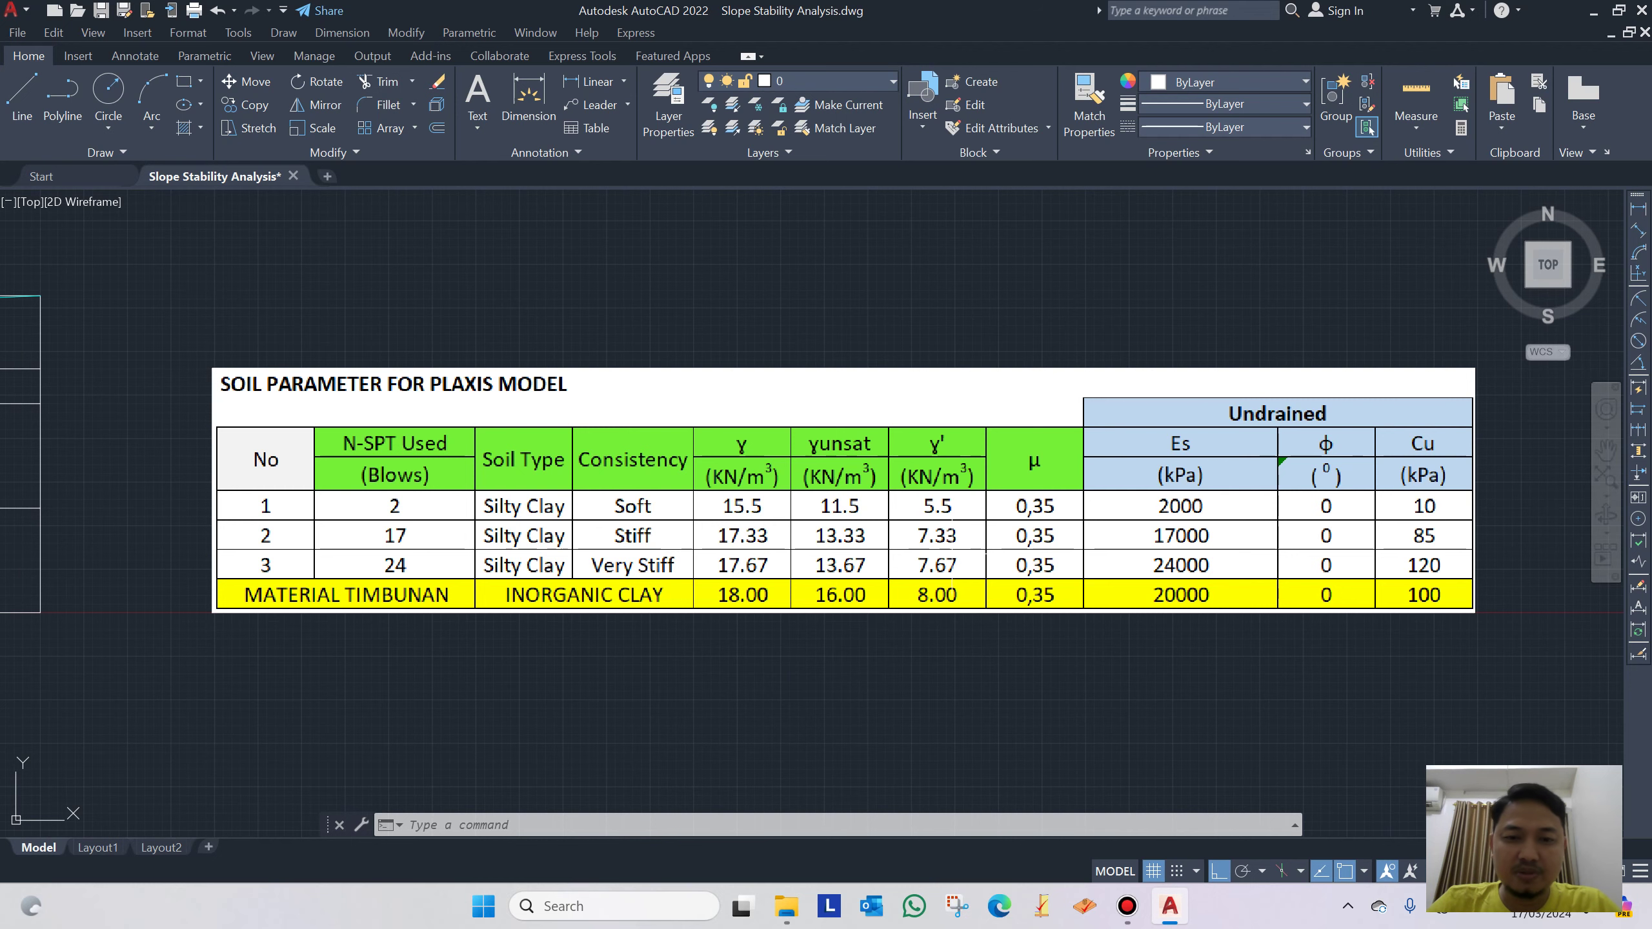
# Launch Plaxis Input and create a new project
pyautogui.click(634, 907)
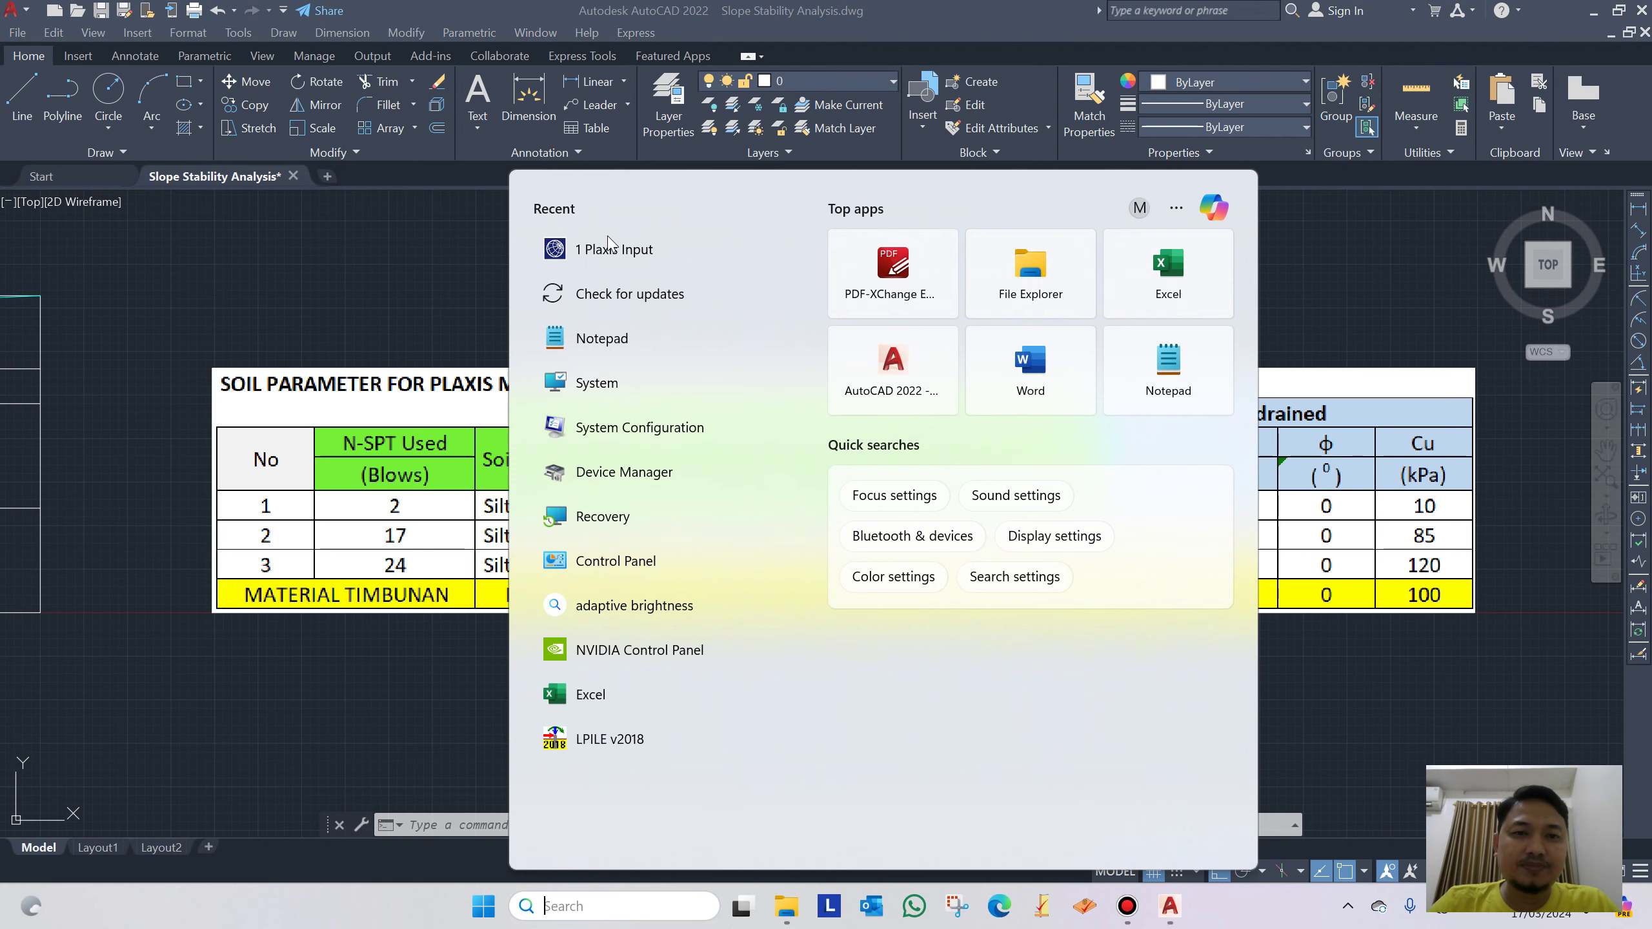
pyautogui.click(610, 251)
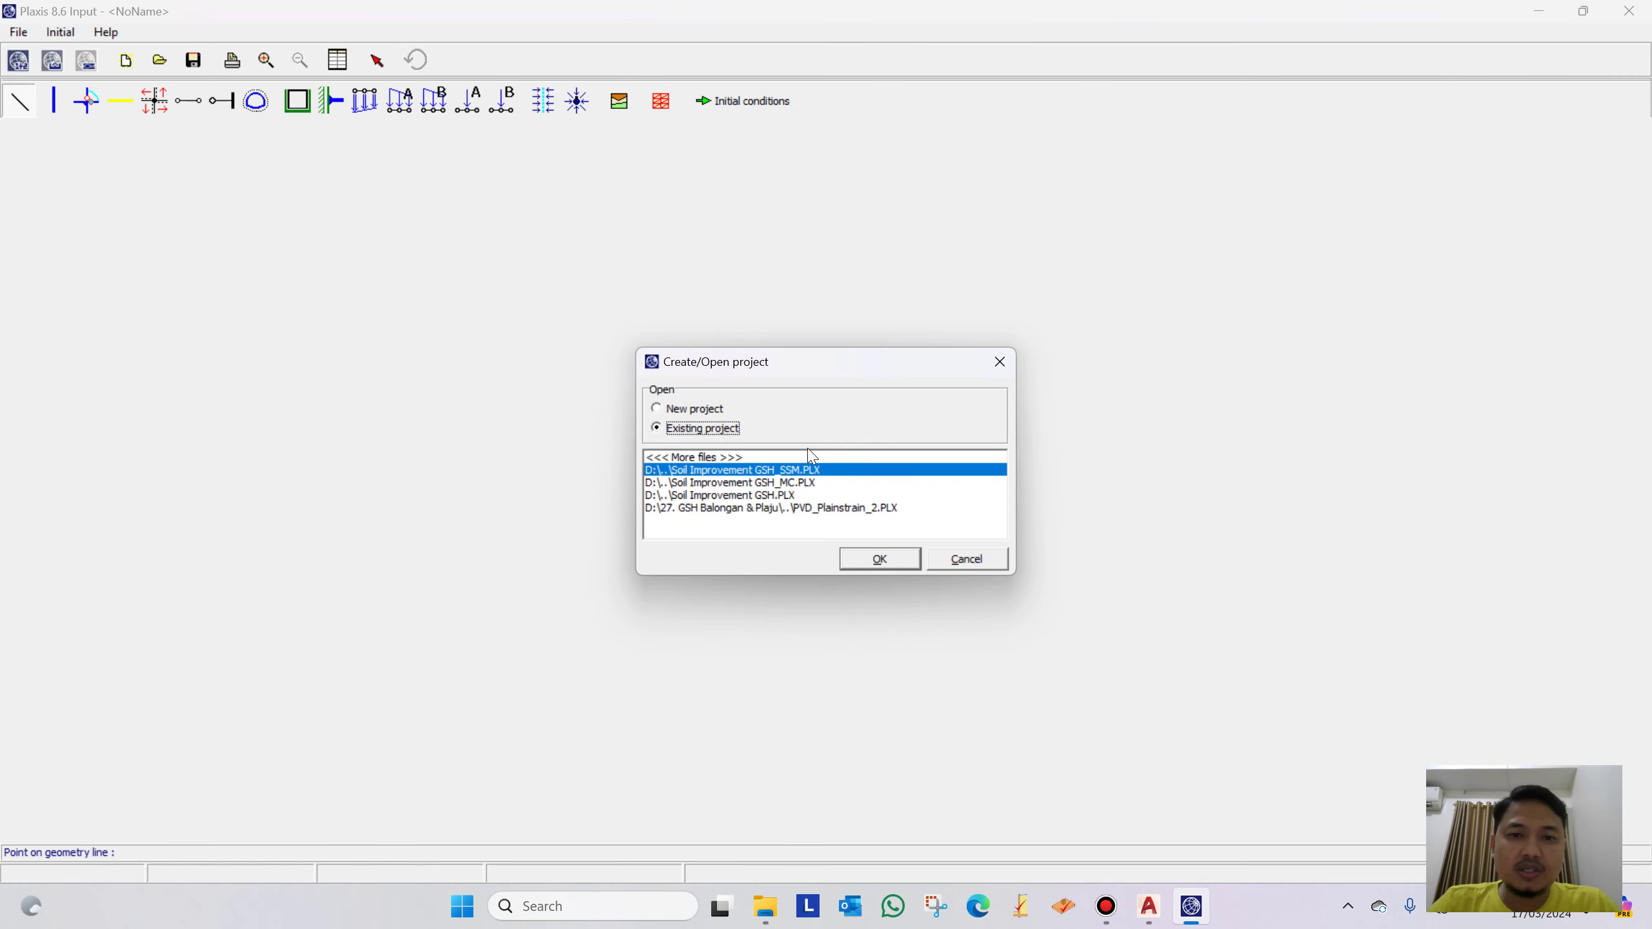
pyautogui.click(690, 409)
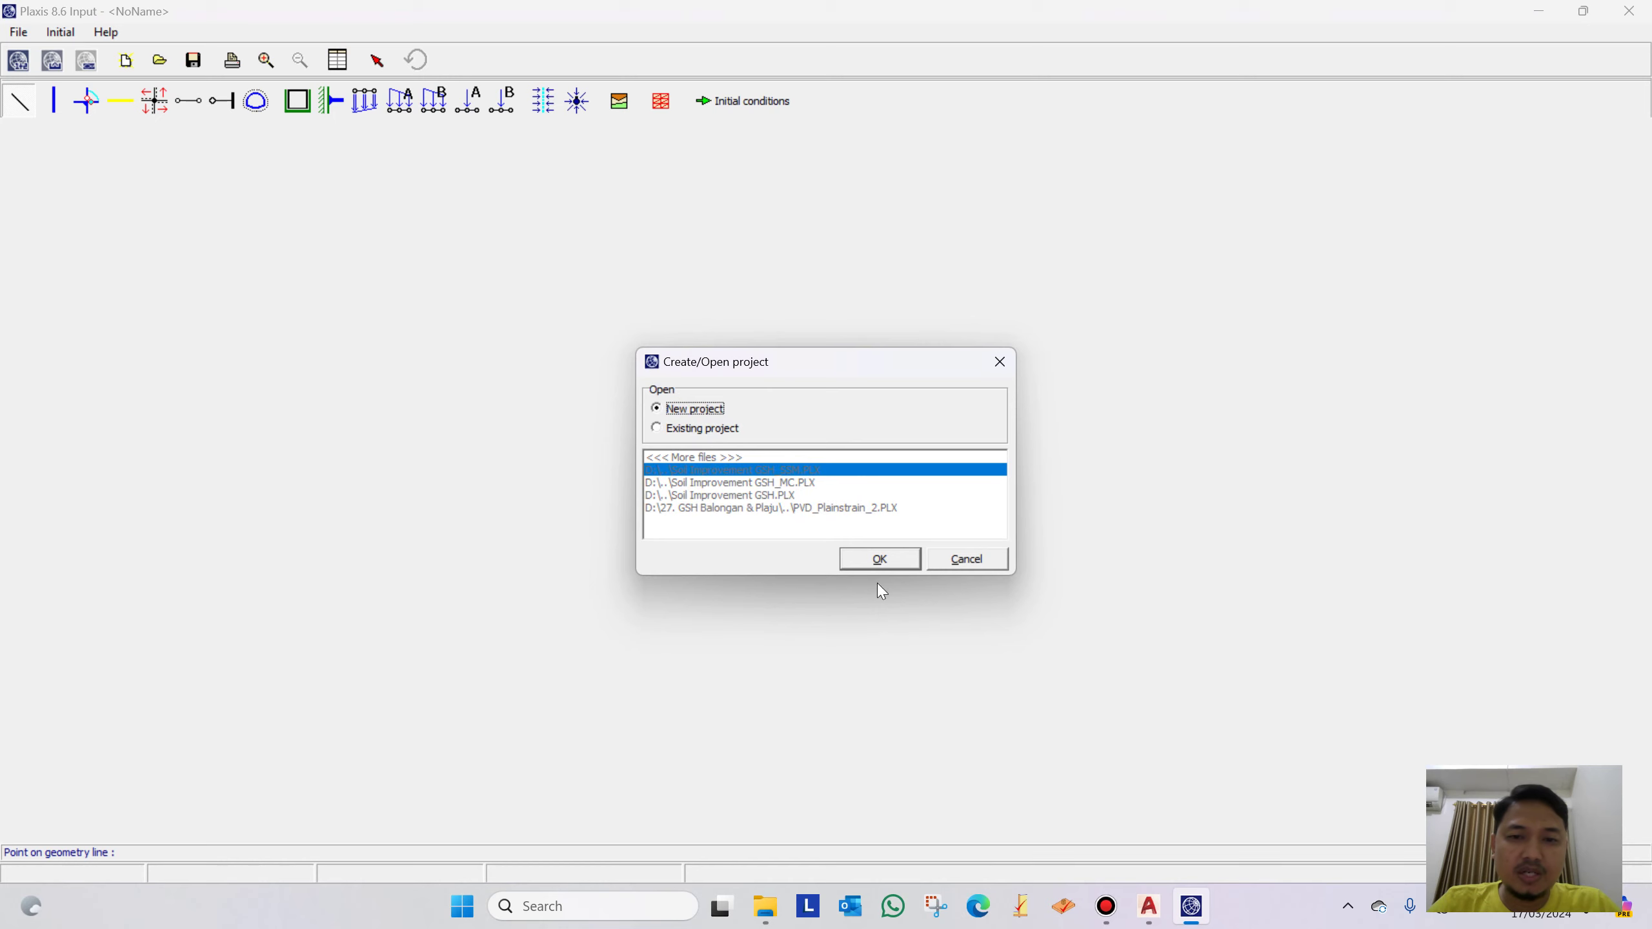
pyautogui.click(879, 558)
# Title the project TIMBUNAN and open its units and geometry dimension settings
pyautogui.doubleClick(742, 420)
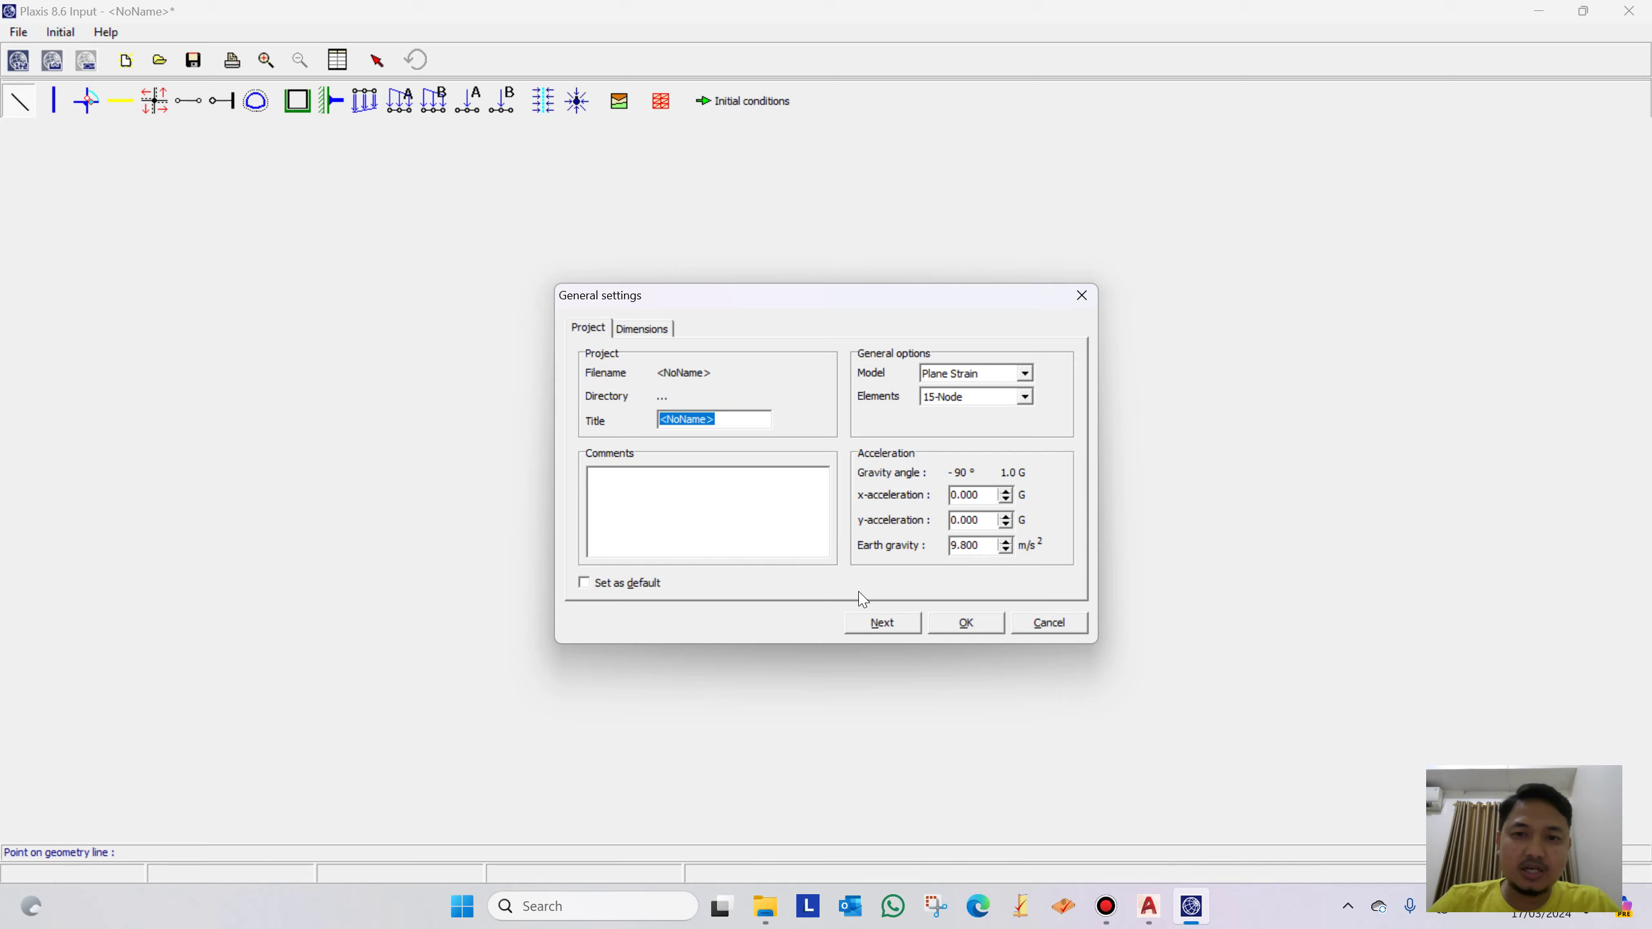
pyautogui.write('T')
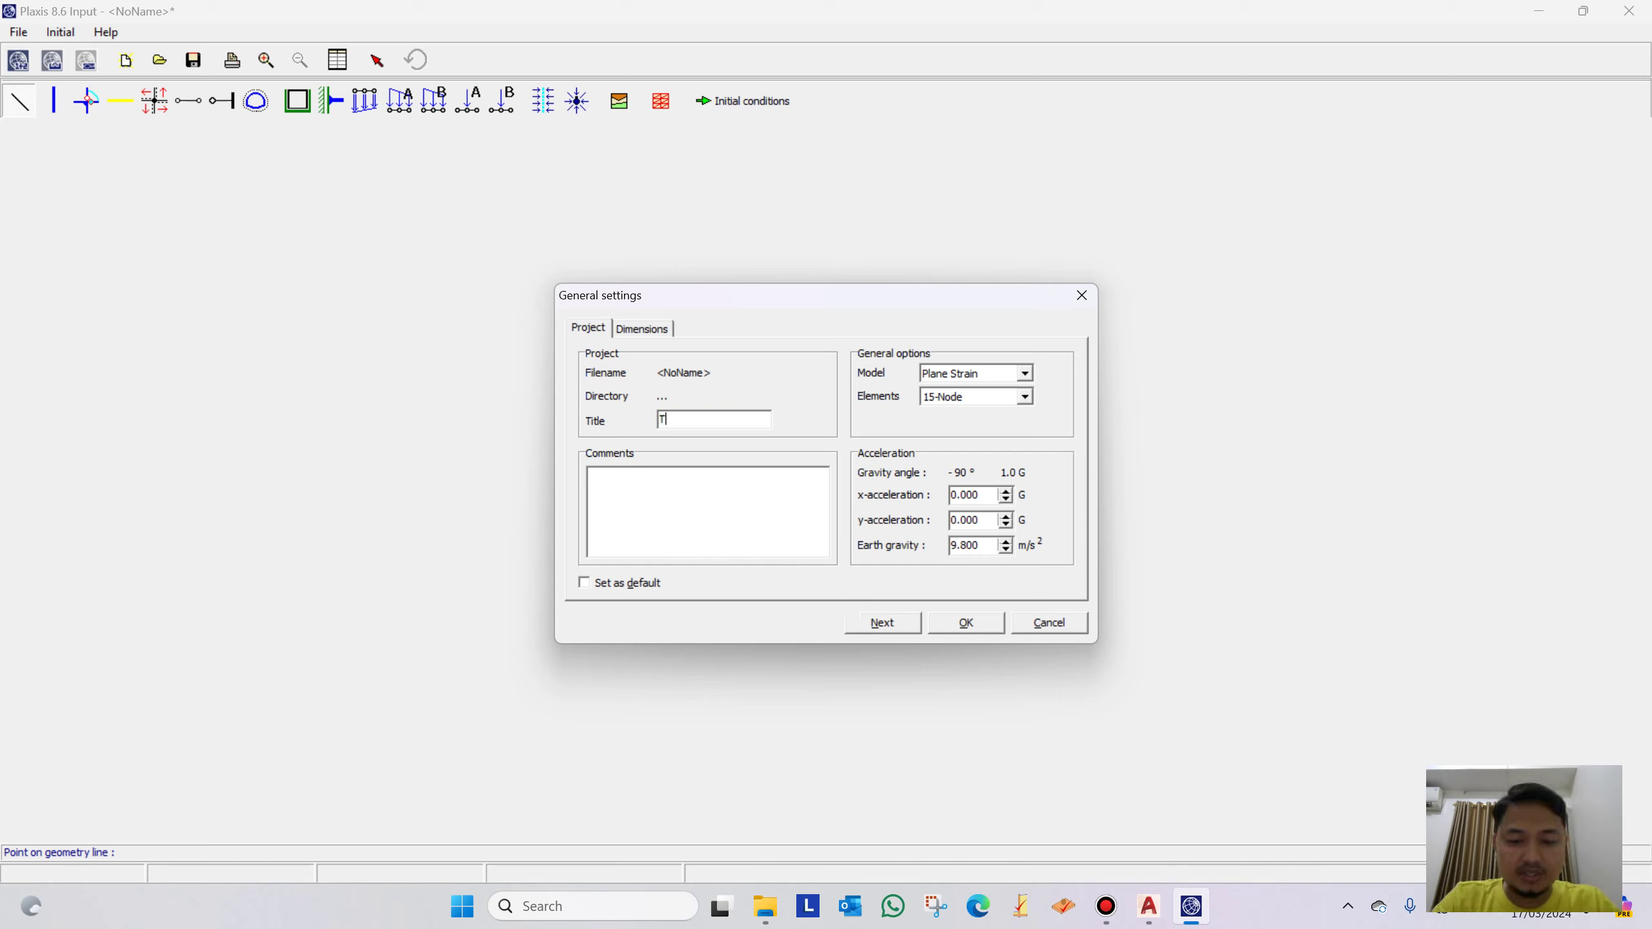
pyautogui.write('IMBUNAN')
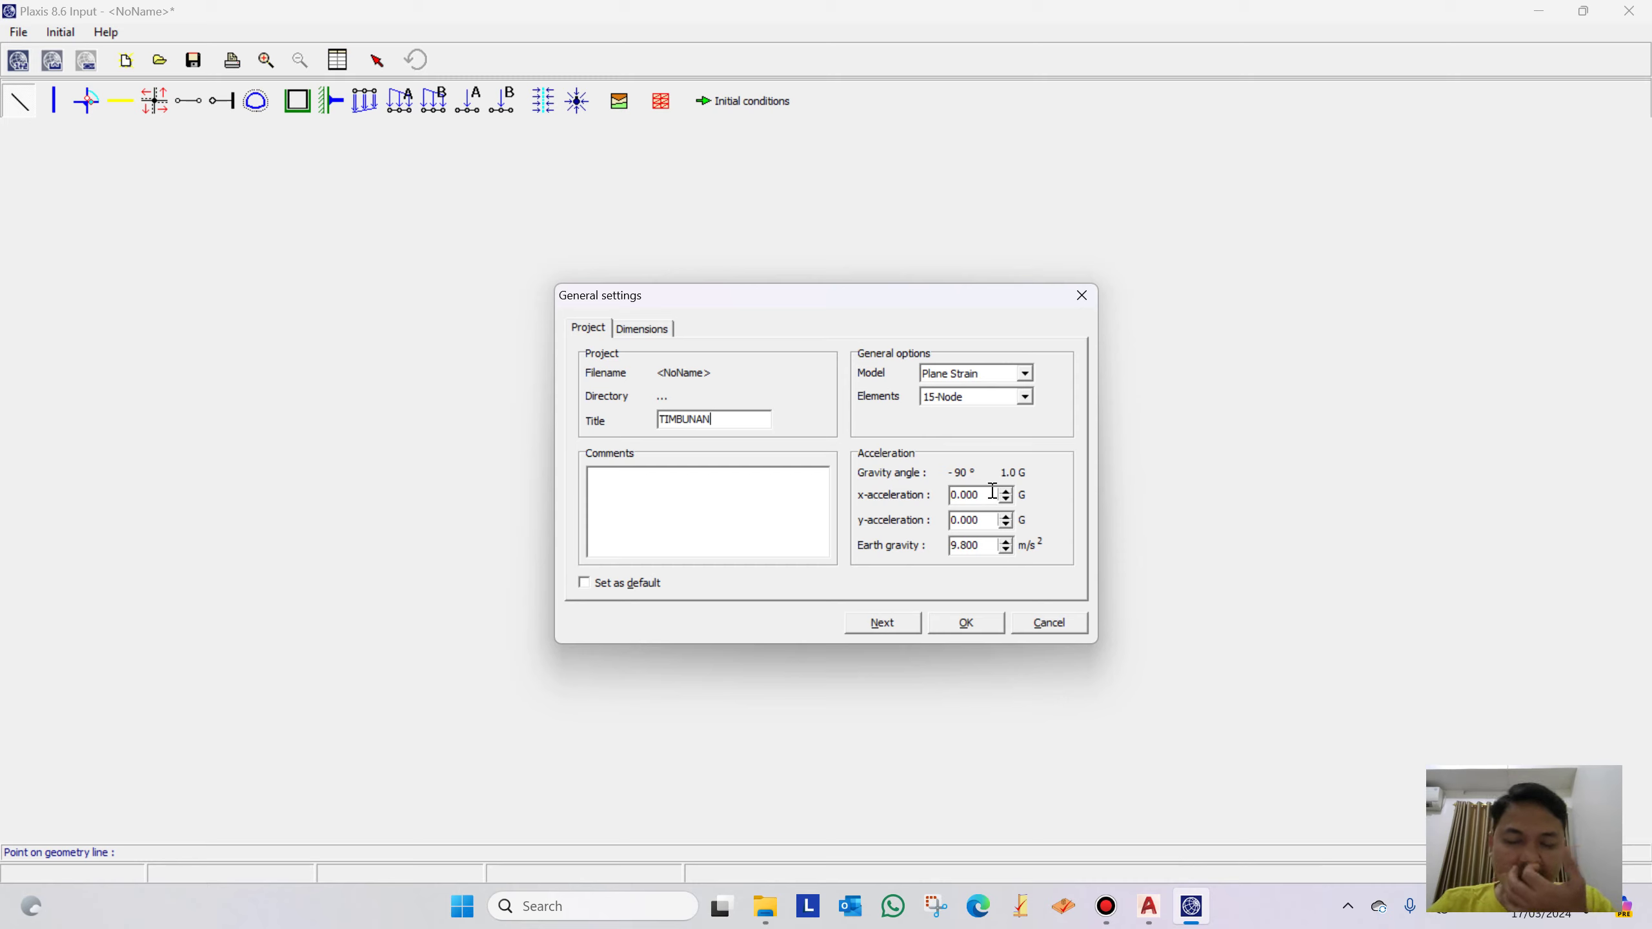
pyautogui.click(630, 329)
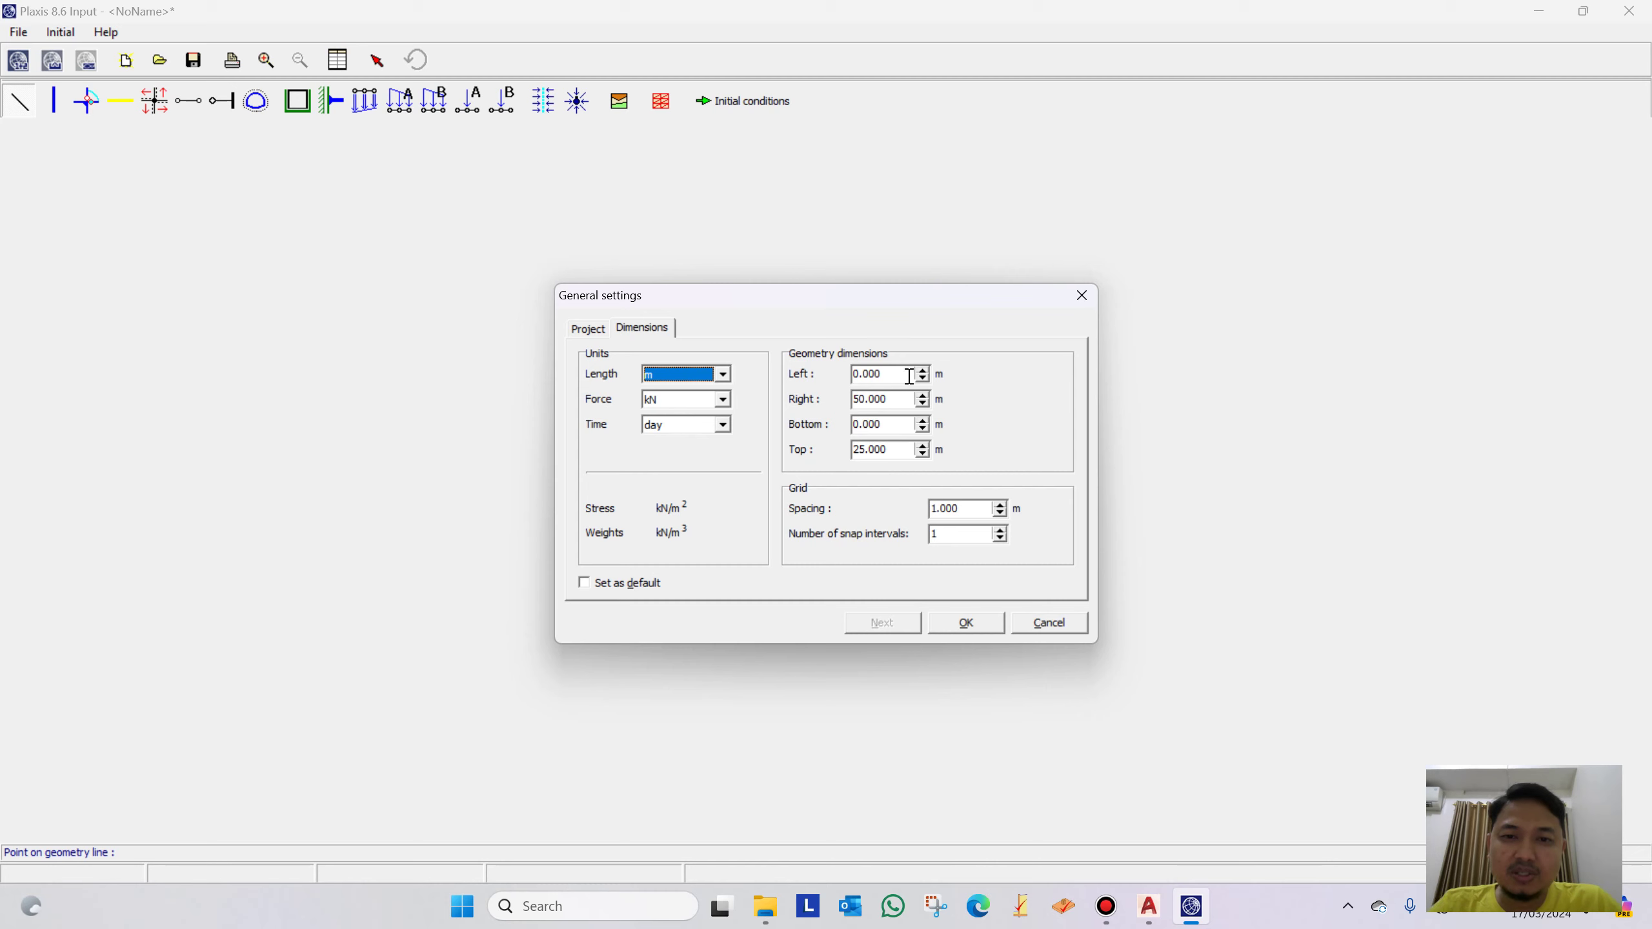
# Switch to AutoCAD, check the overall width of the slope section from its lower-left corner, and return to Plaxis
pyautogui.click(1148, 906)
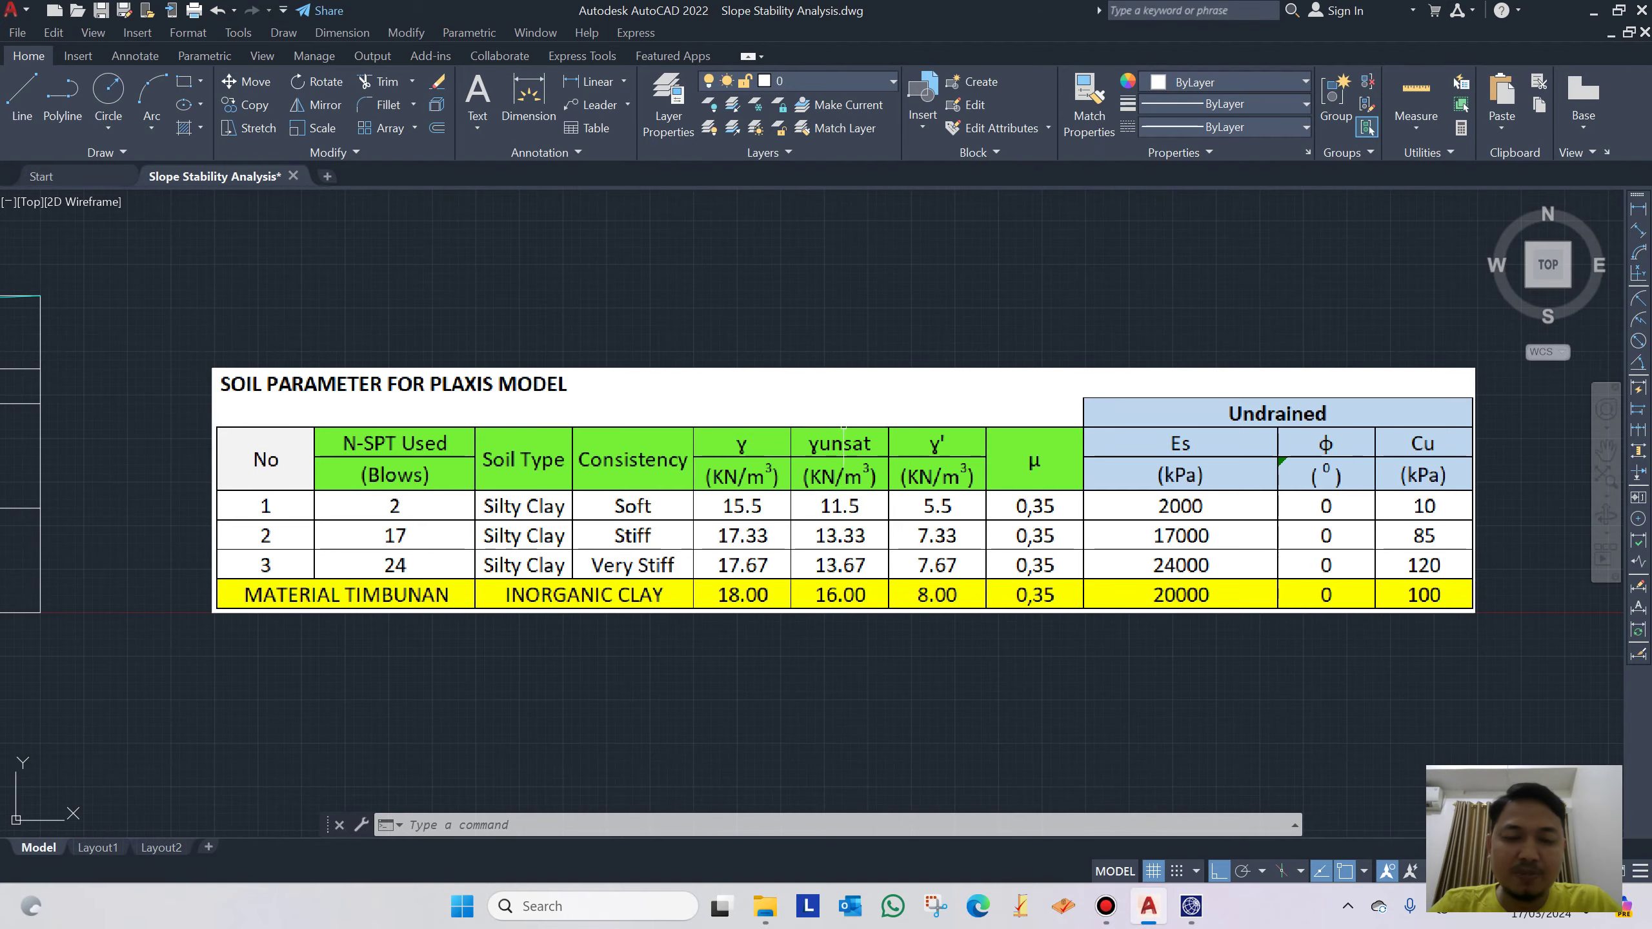
pyautogui.scroll(-3, 904, 429)
pyautogui.scroll(2, 455, 423)
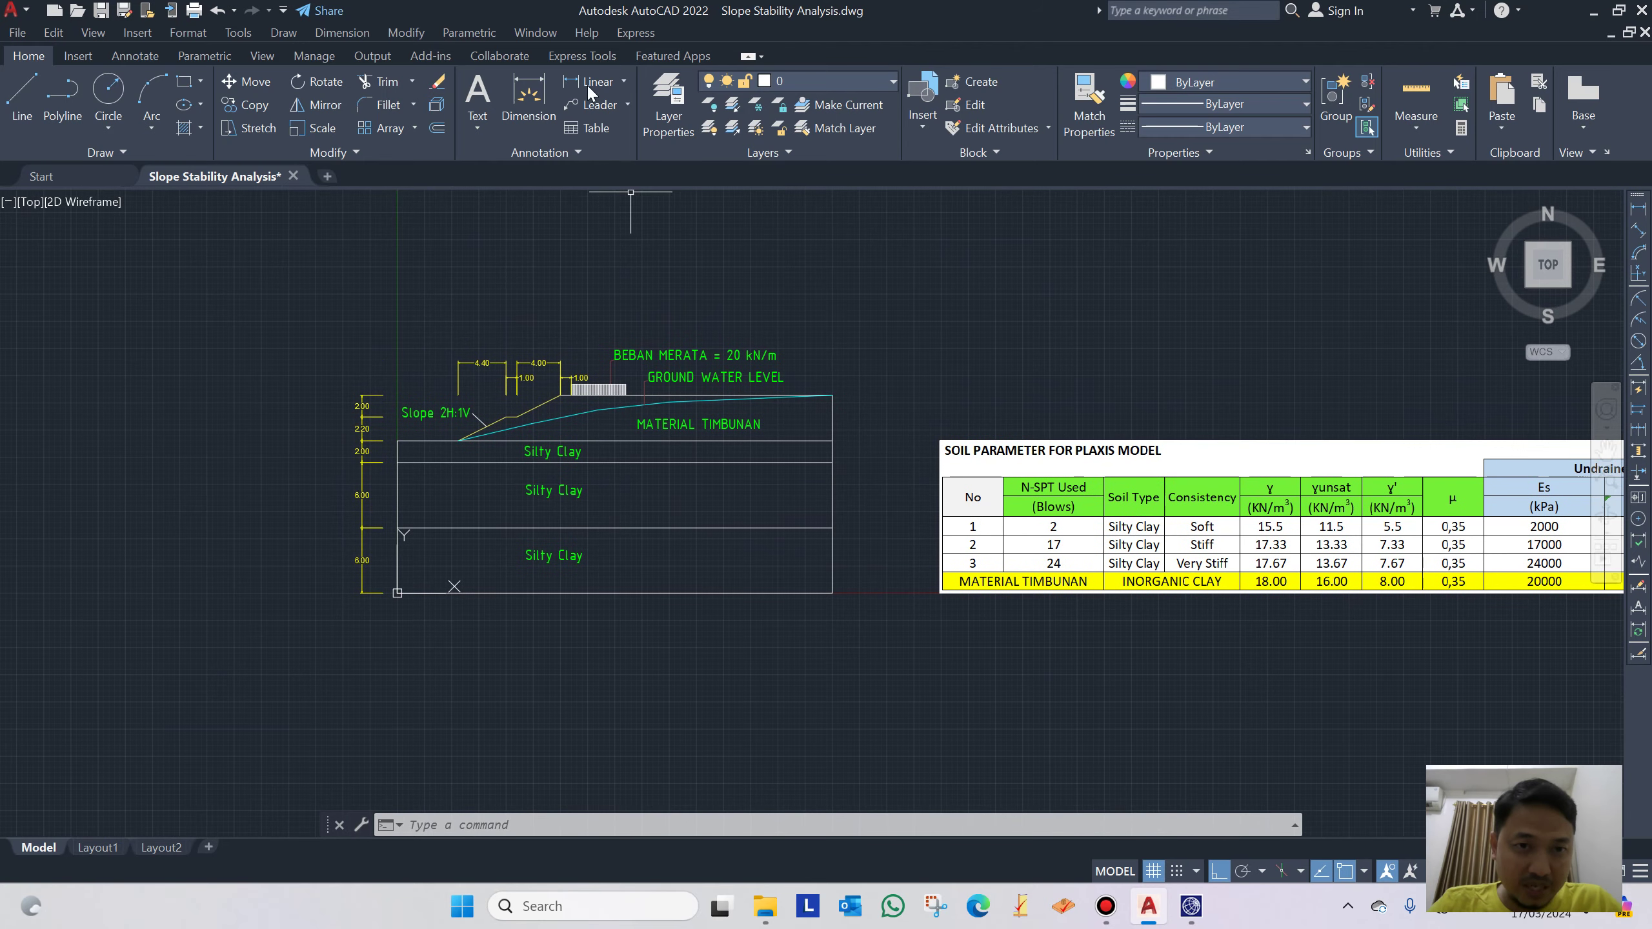
pyautogui.click(588, 91)
pyautogui.click(398, 592)
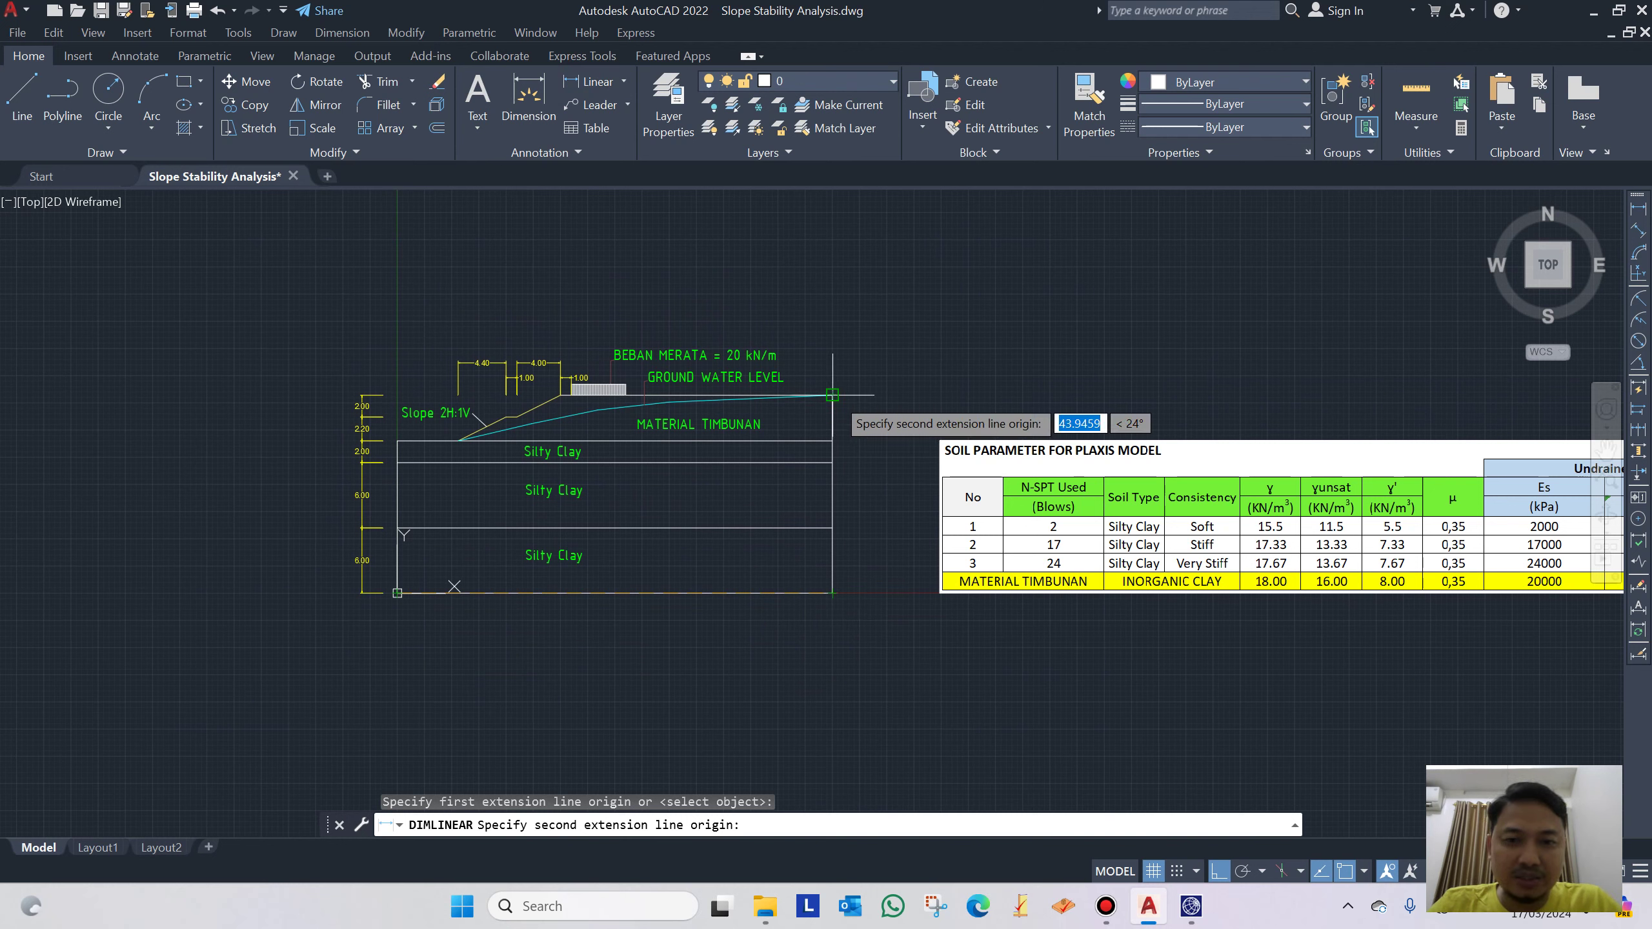
pyautogui.press('Escape')
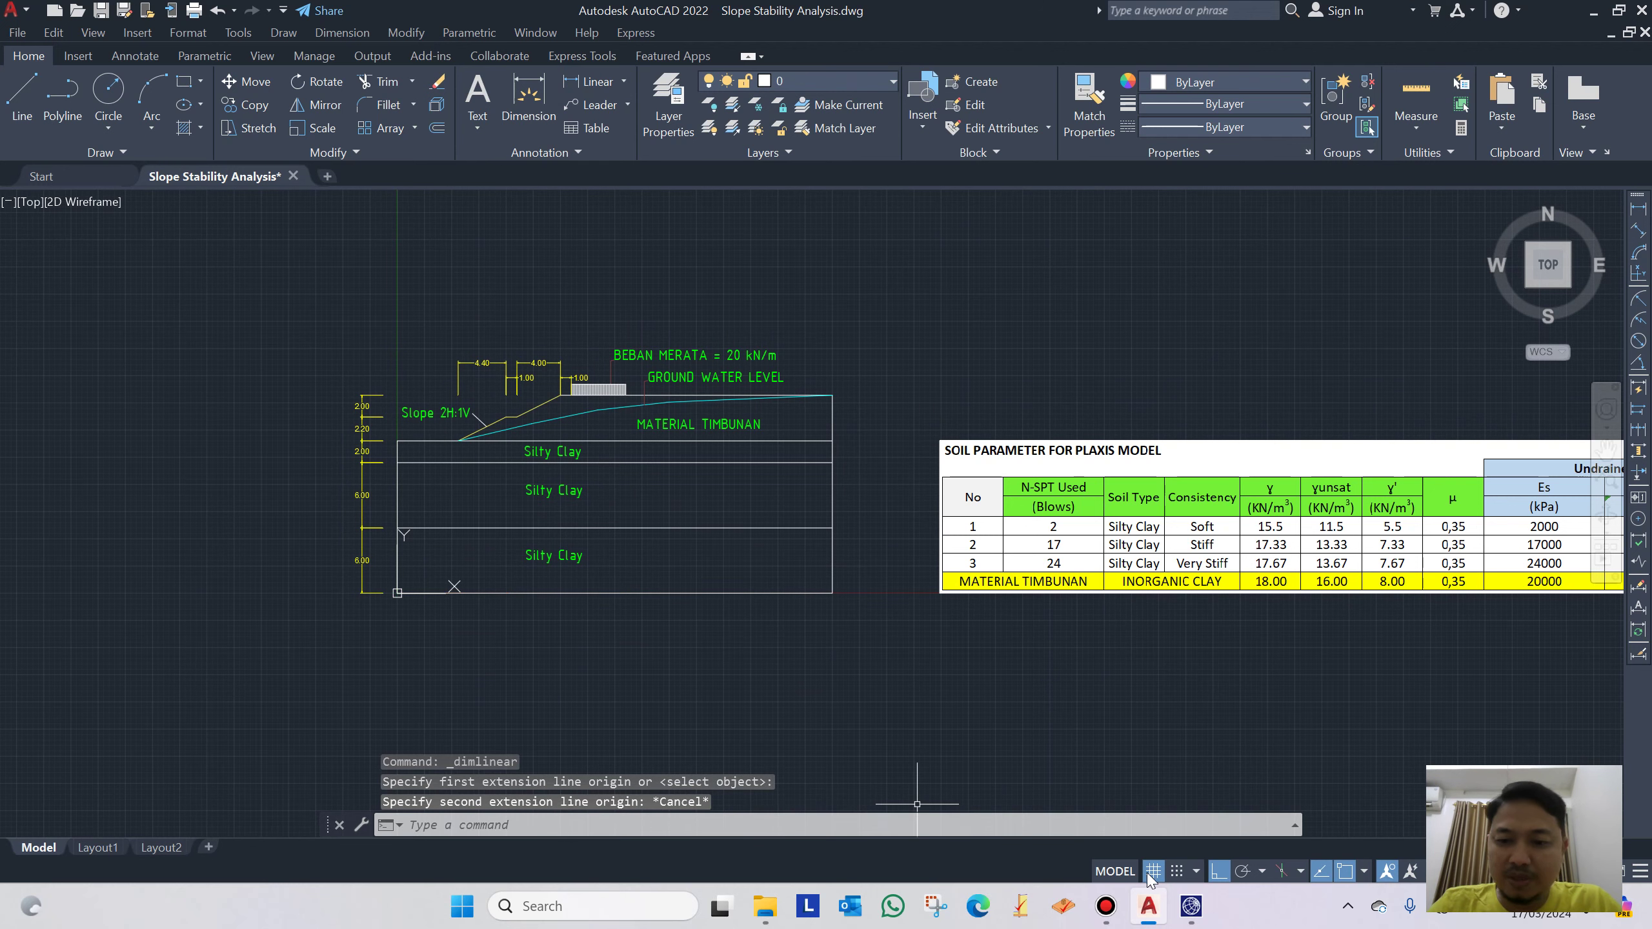
pyautogui.click(1181, 910)
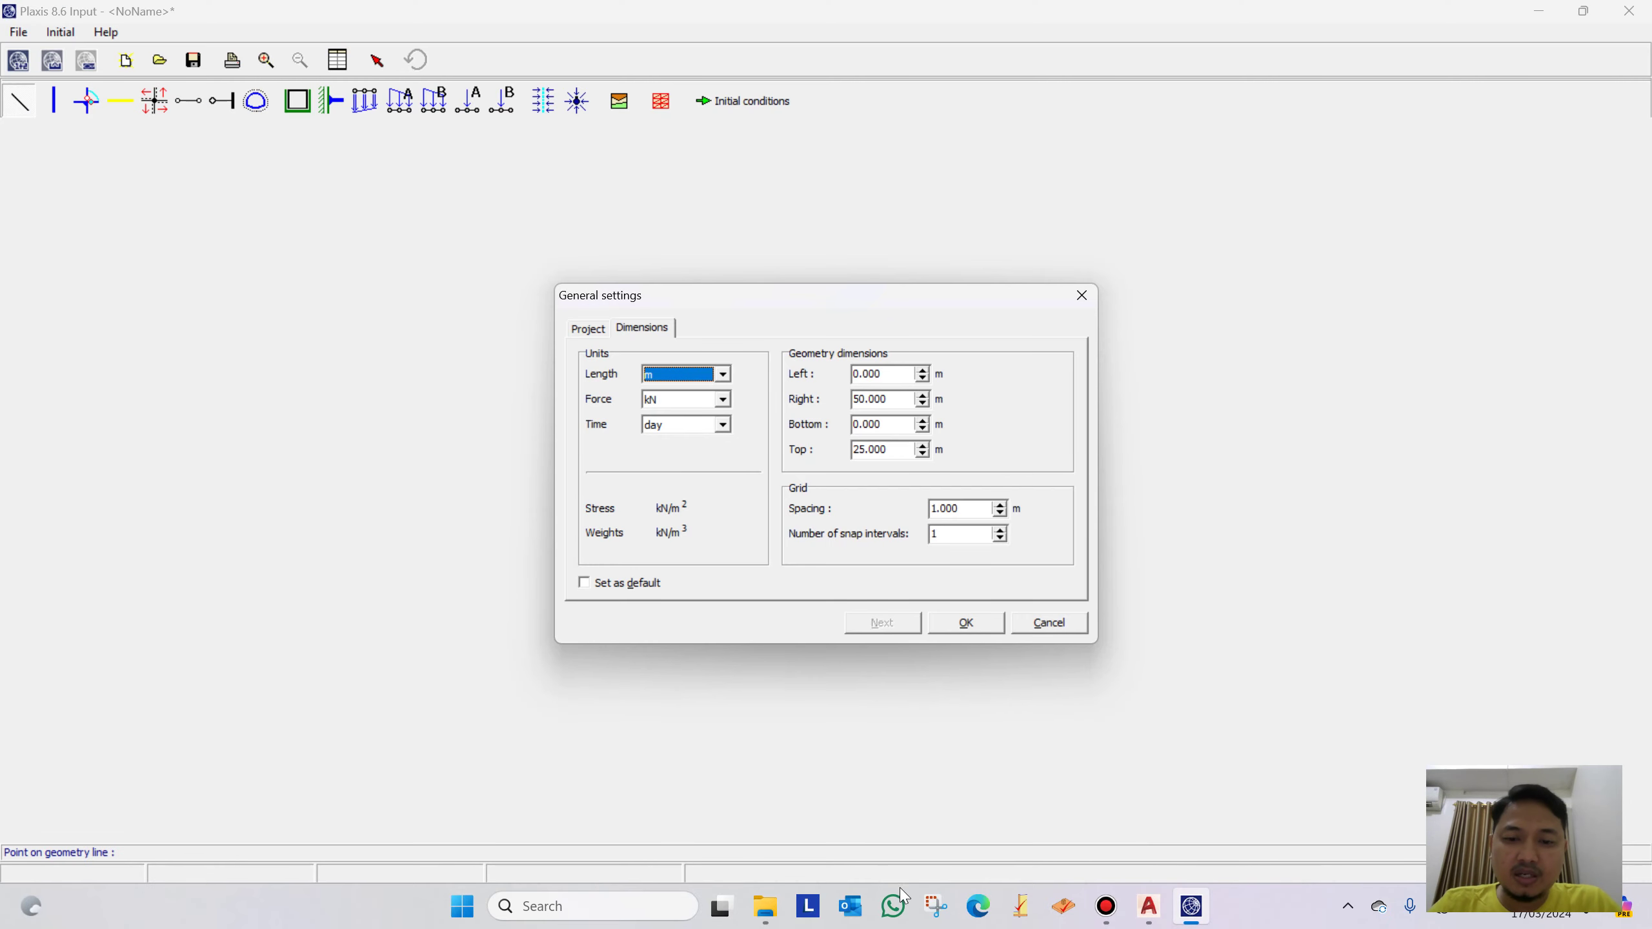
# Check the overall height of the section along its right edge in AutoCAD, and return to the Plaxis project settings
pyautogui.click(1149, 907)
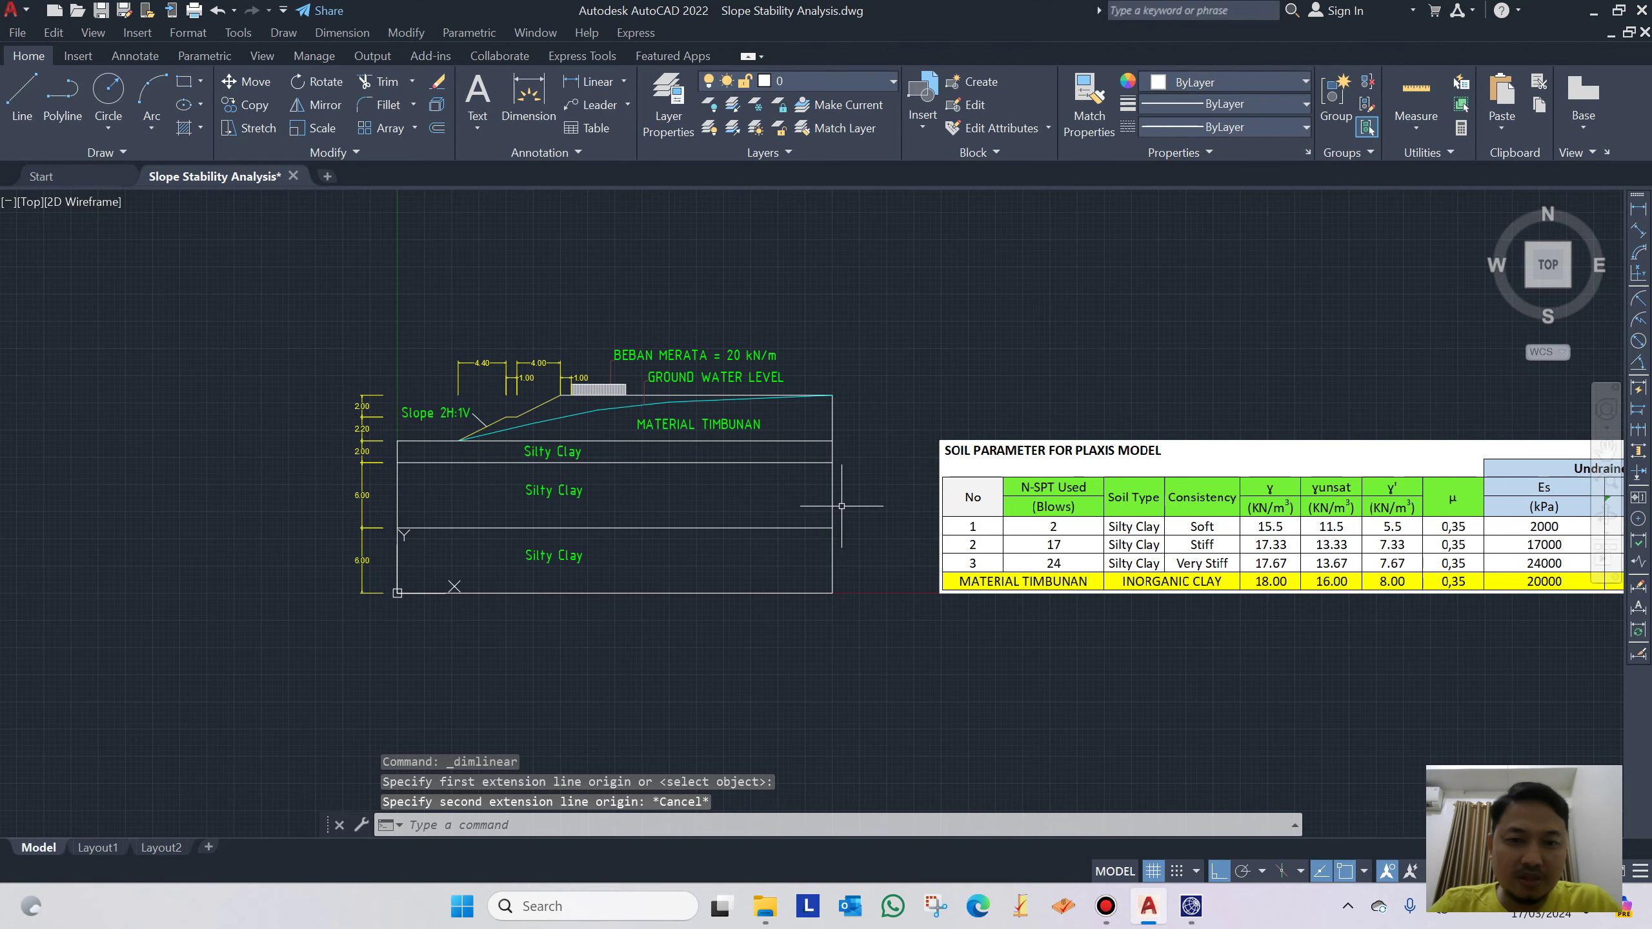
pyautogui.click(587, 81)
pyautogui.click(832, 593)
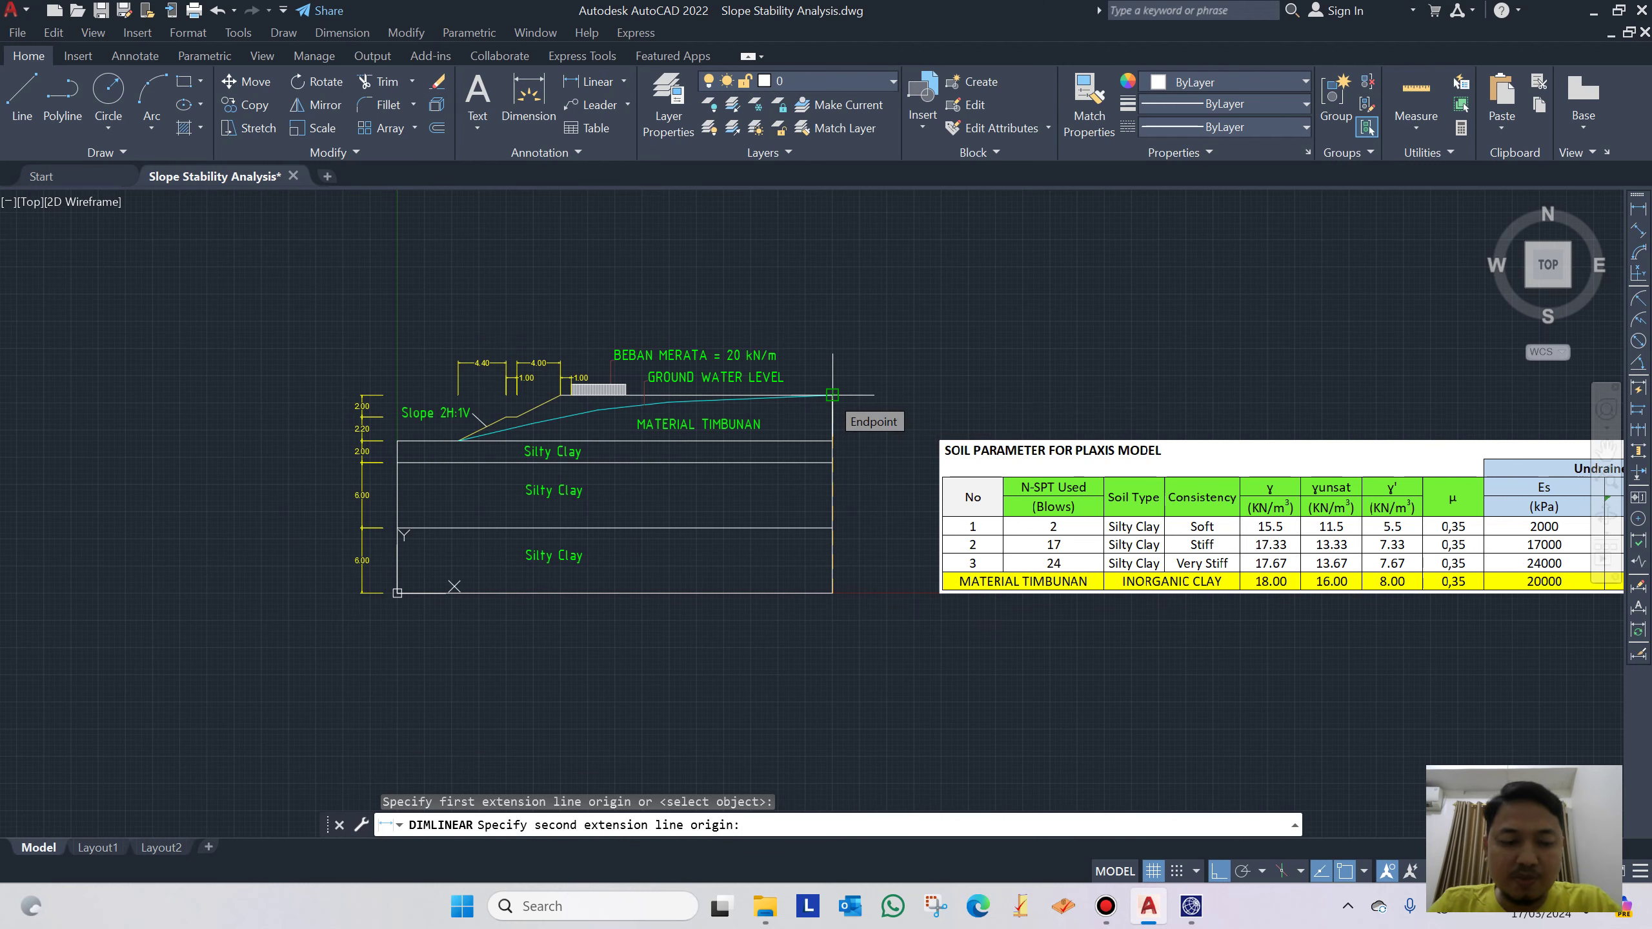
pyautogui.press('Escape')
pyautogui.click(1191, 907)
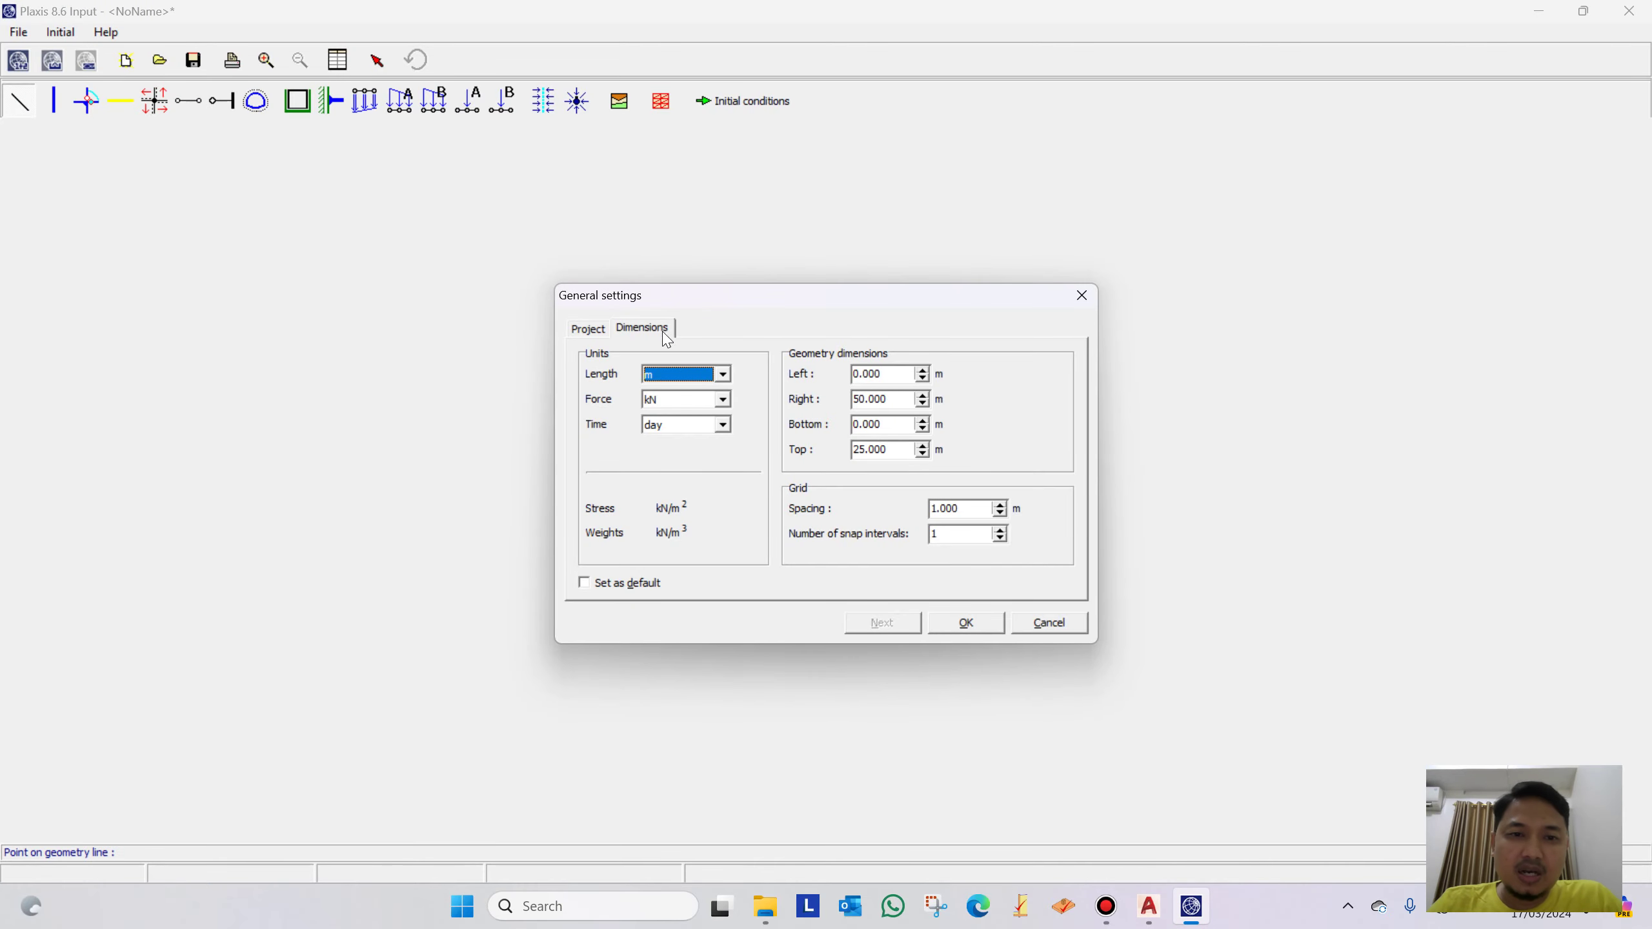
# Set the grid spacing to 0.1 m with 1 snap interval and accept the general settings
pyautogui.doubleClick(976, 509)
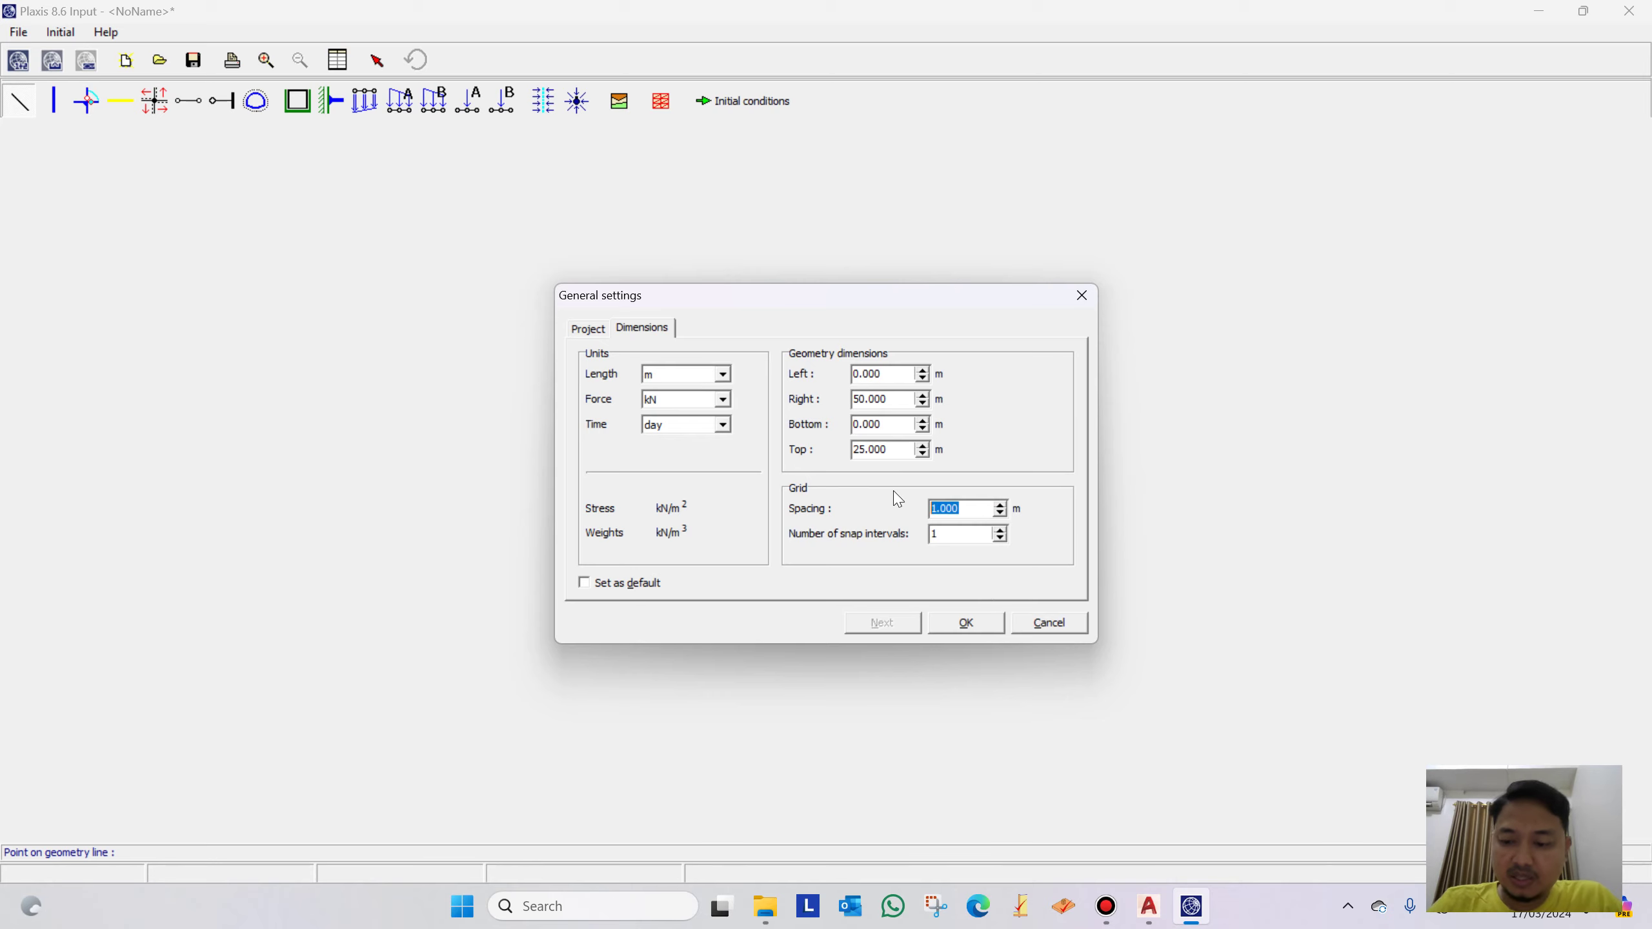
pyautogui.write('0.1')
pyautogui.doubleClick(941, 532)
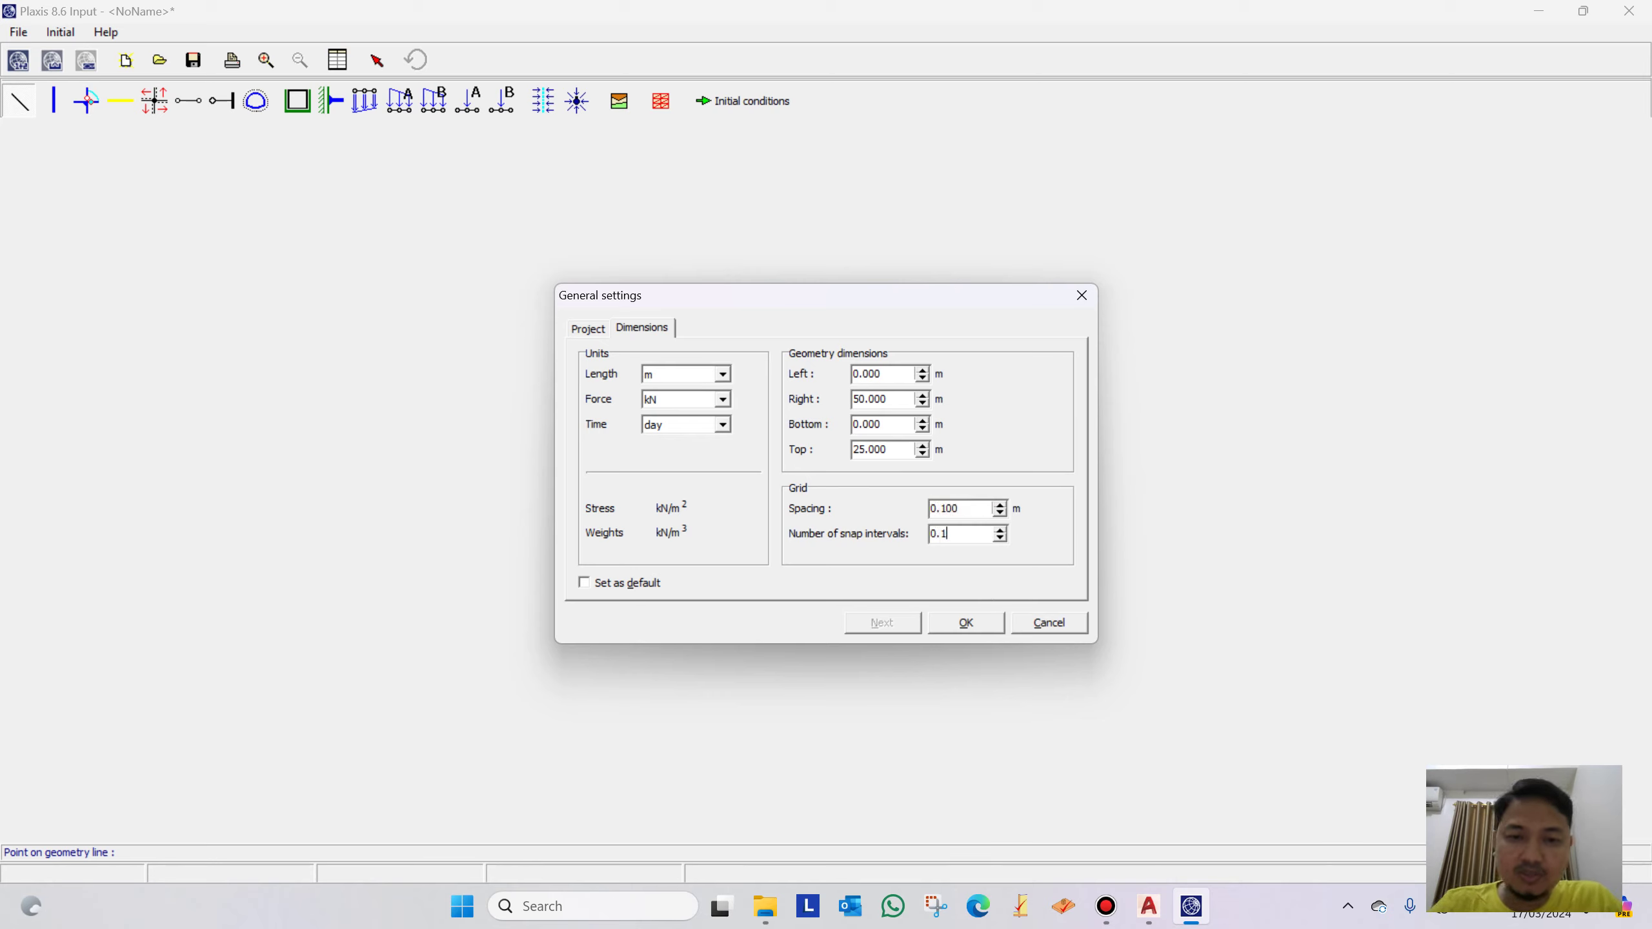
pyautogui.write('0.1')
pyautogui.click(977, 626)
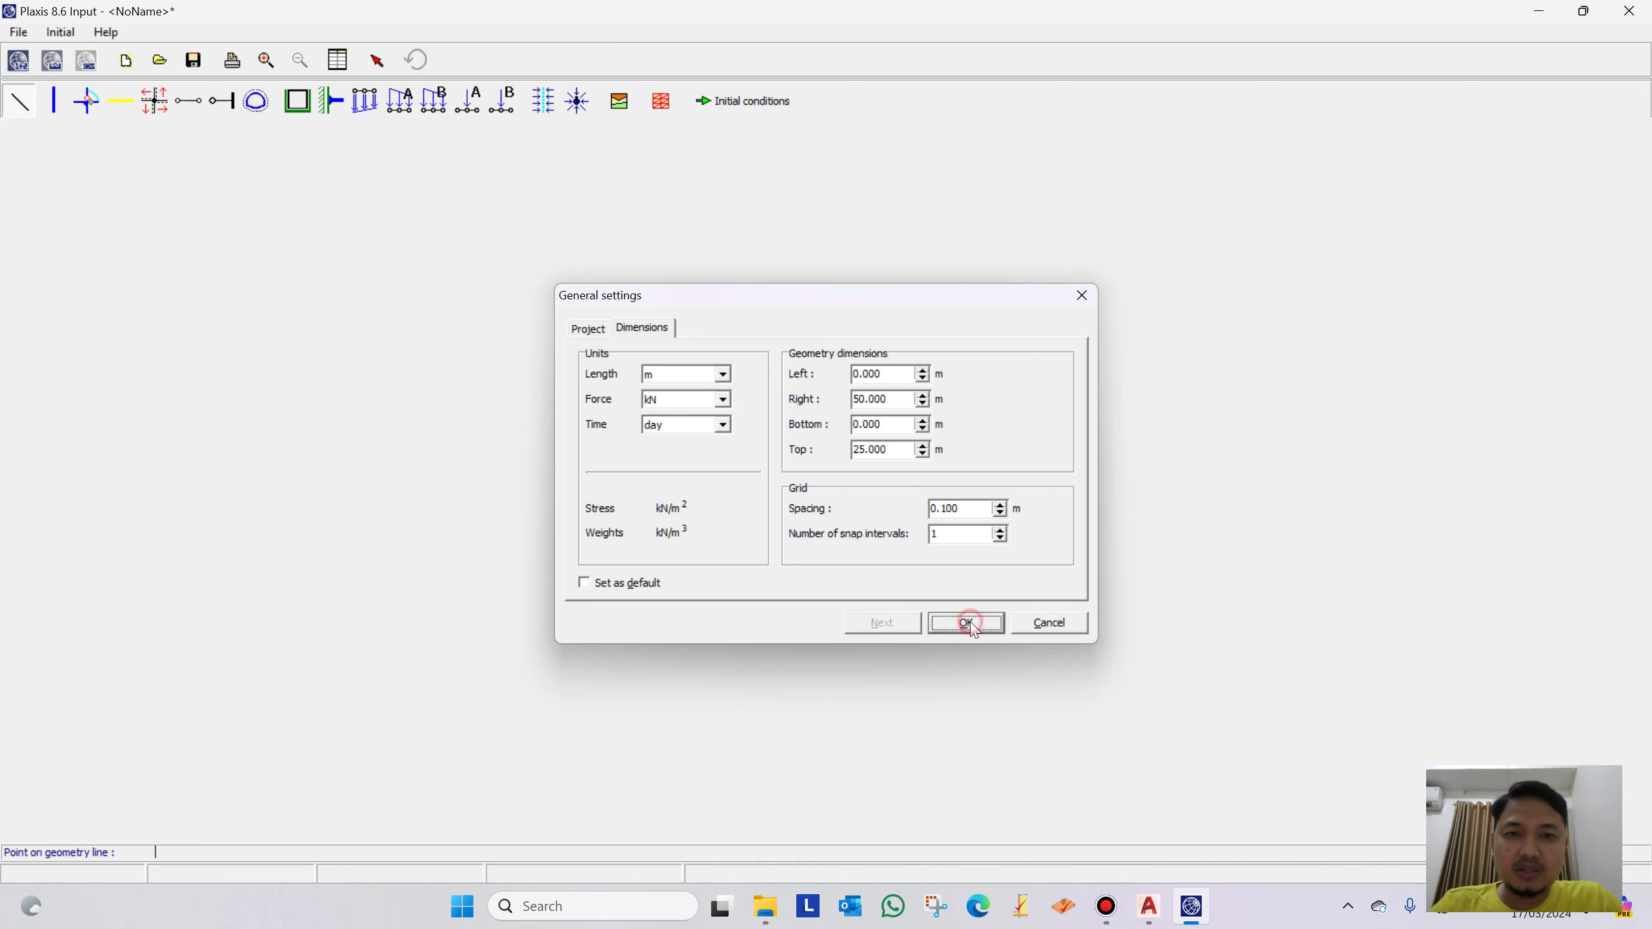
pyautogui.click(906, 516)
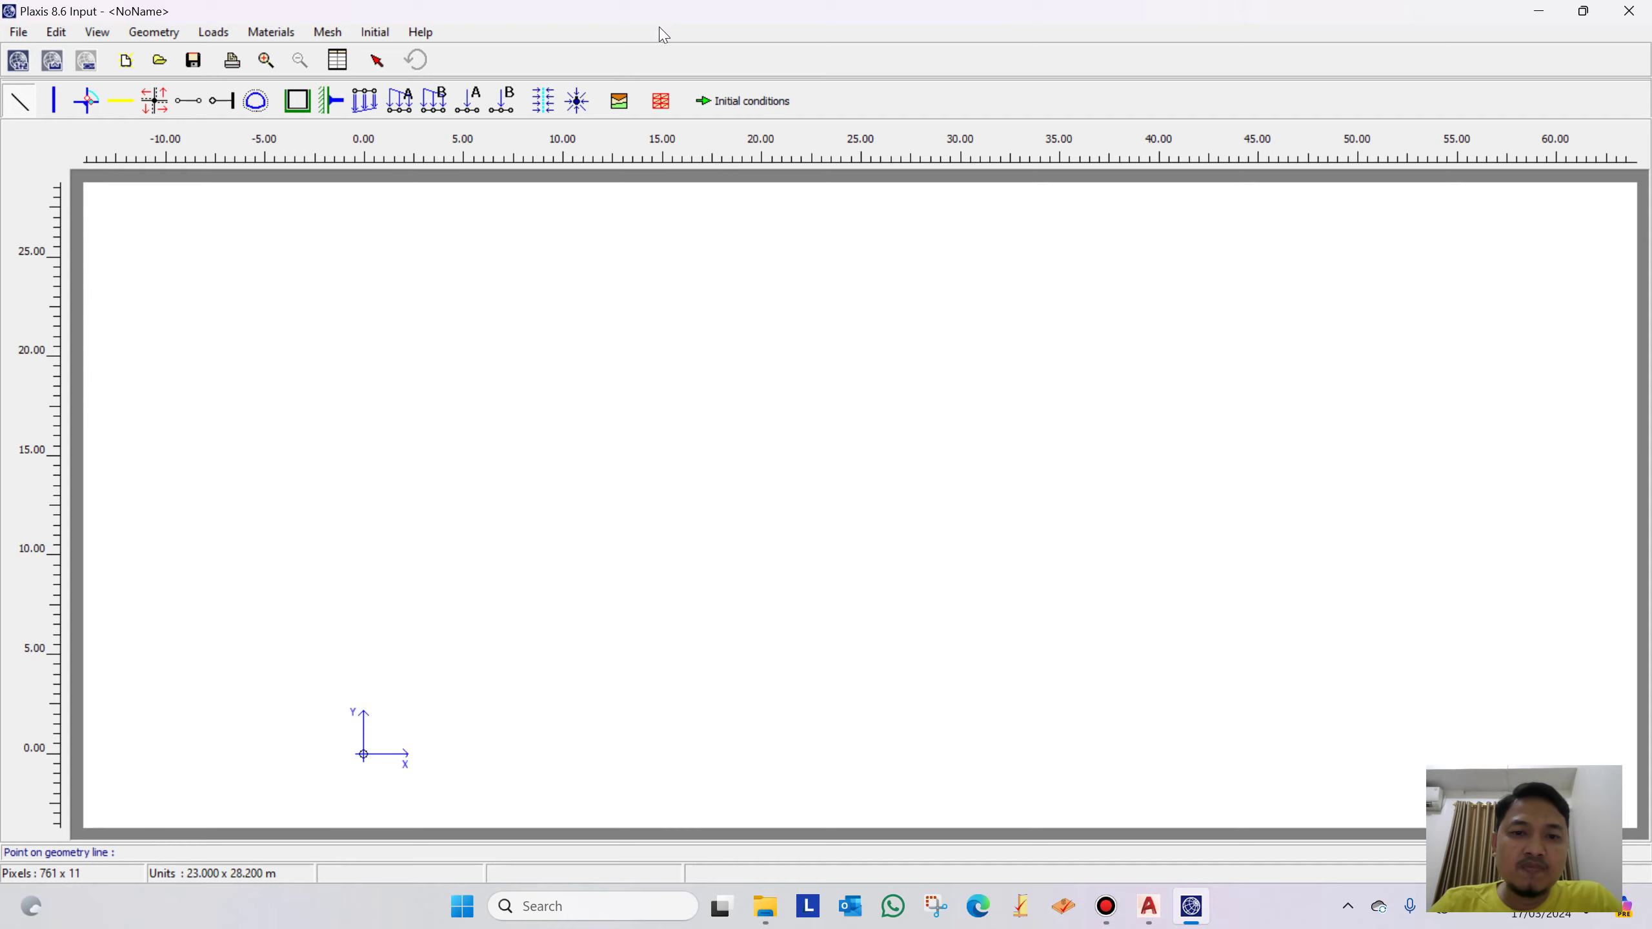
# Switch to AutoCAD and examine the layers, slope dimensions and load of the embankment cross-section
pyautogui.click(1148, 906)
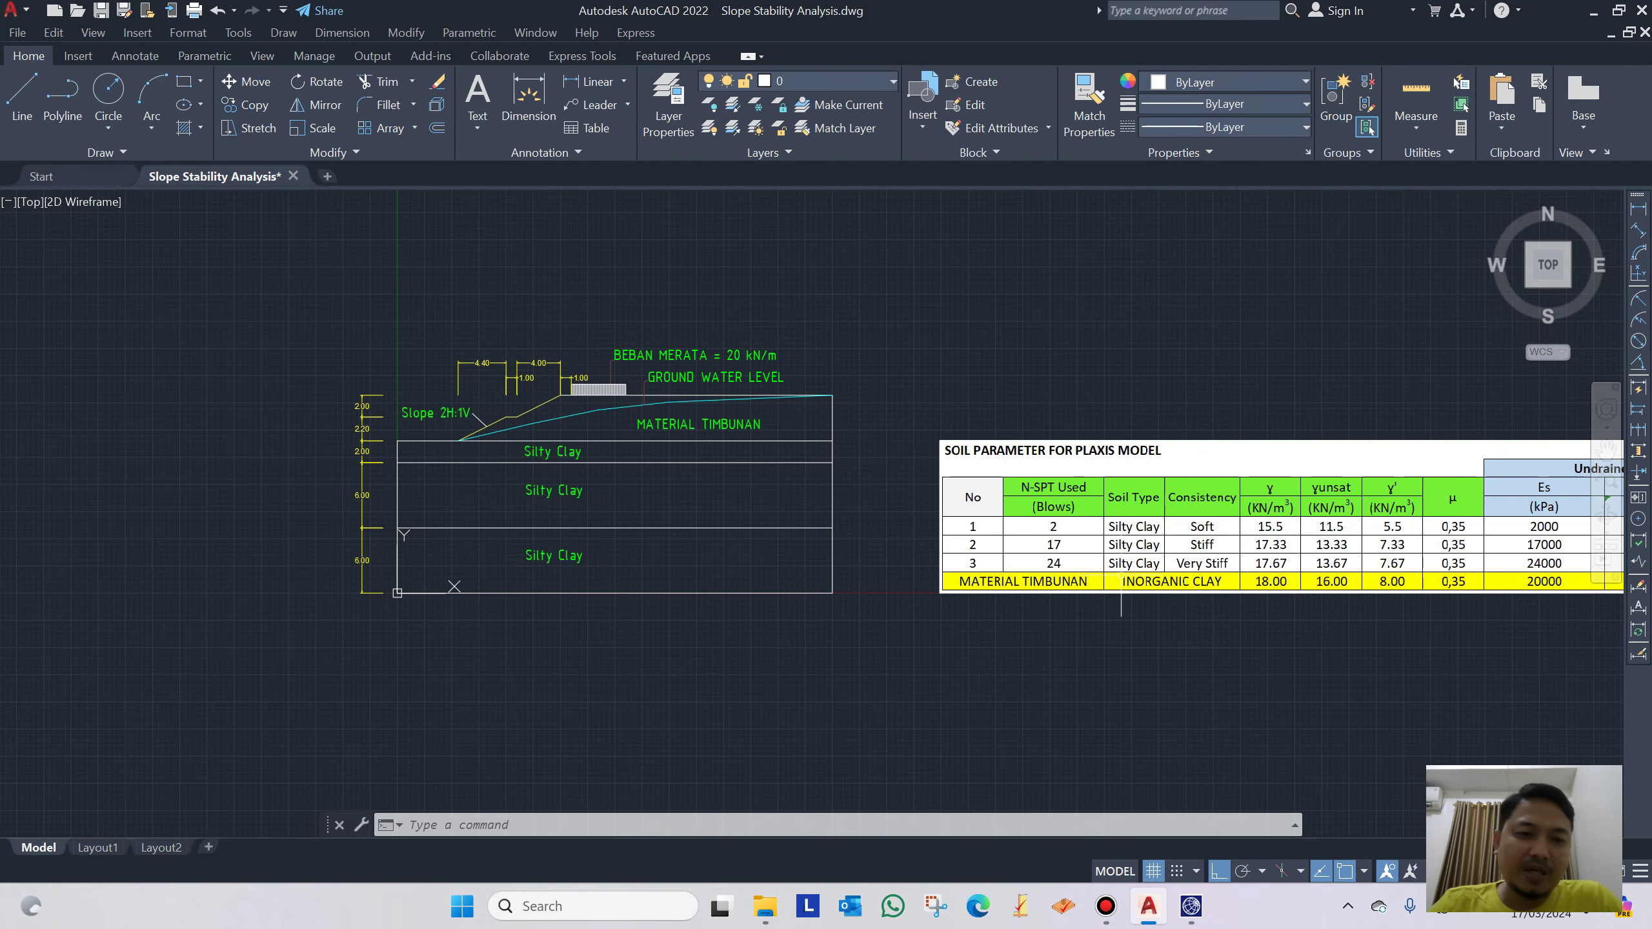
pyautogui.scroll(3, 650, 519)
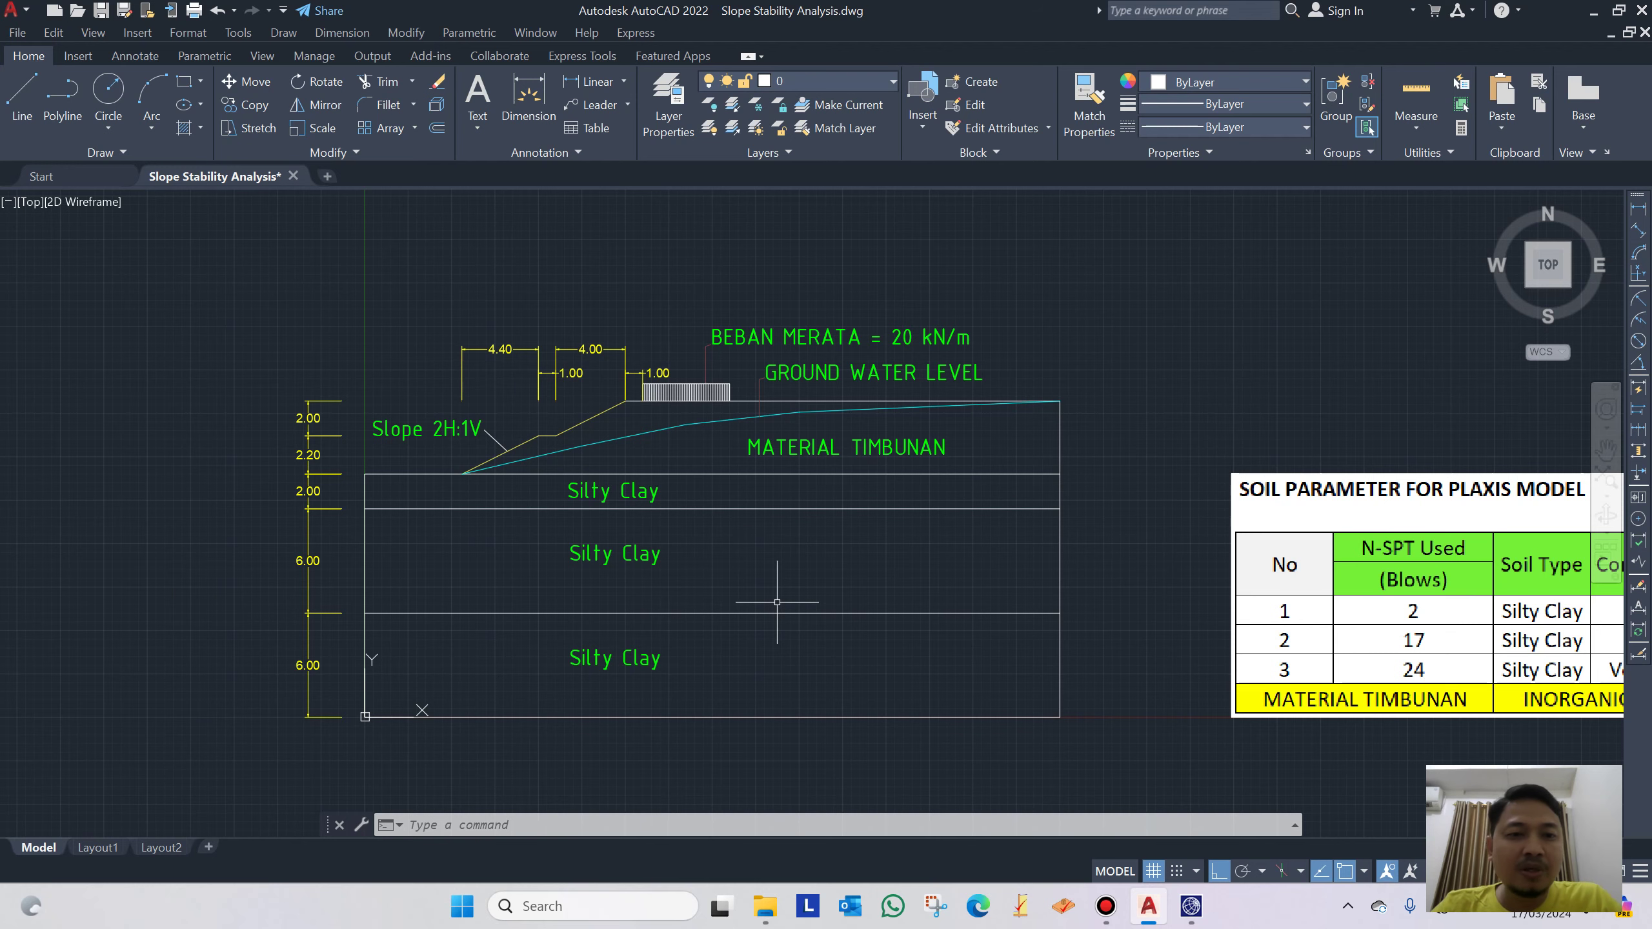
pyautogui.moveTo(629, 582); pyautogui.dragTo(586, 522)
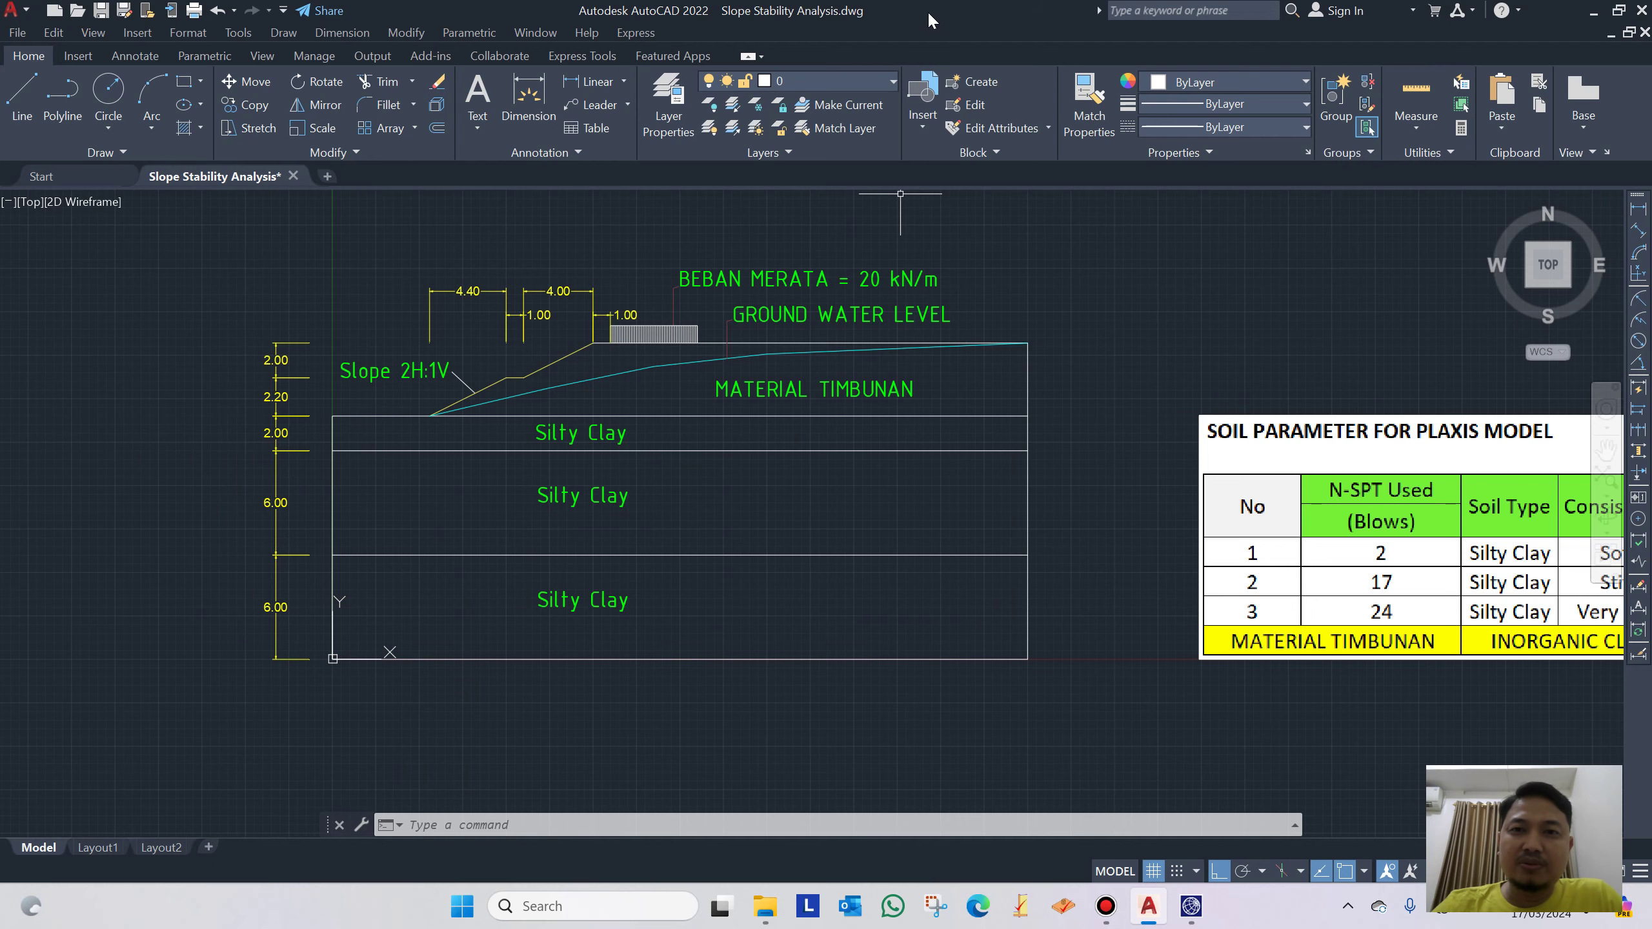
# Resize and arrange the Plaxis and AutoCAD windows side by side, with Plaxis first and the section drawing beside it
pyautogui.moveTo(928, 21); pyautogui.dragTo(614, 33)
pyautogui.moveTo(1228, 131); pyautogui.dragTo(943, 131)
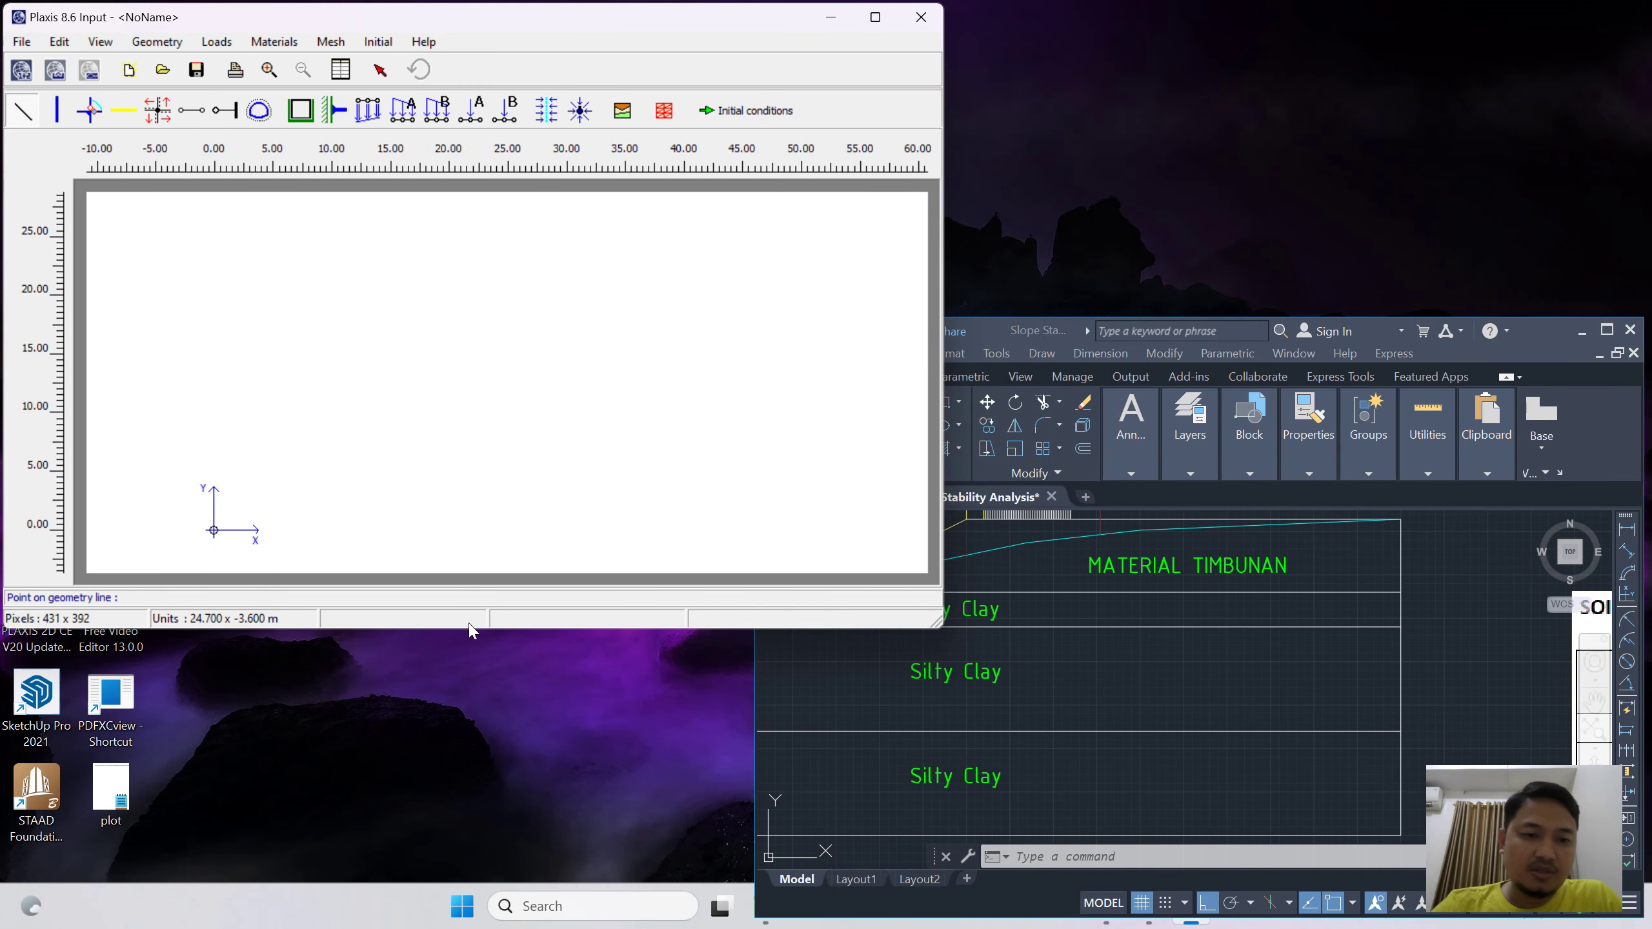
pyautogui.moveTo(453, 629); pyautogui.dragTo(406, 898)
pyautogui.click(1515, 322)
pyautogui.moveTo(1538, 339); pyautogui.dragTo(1548, 24)
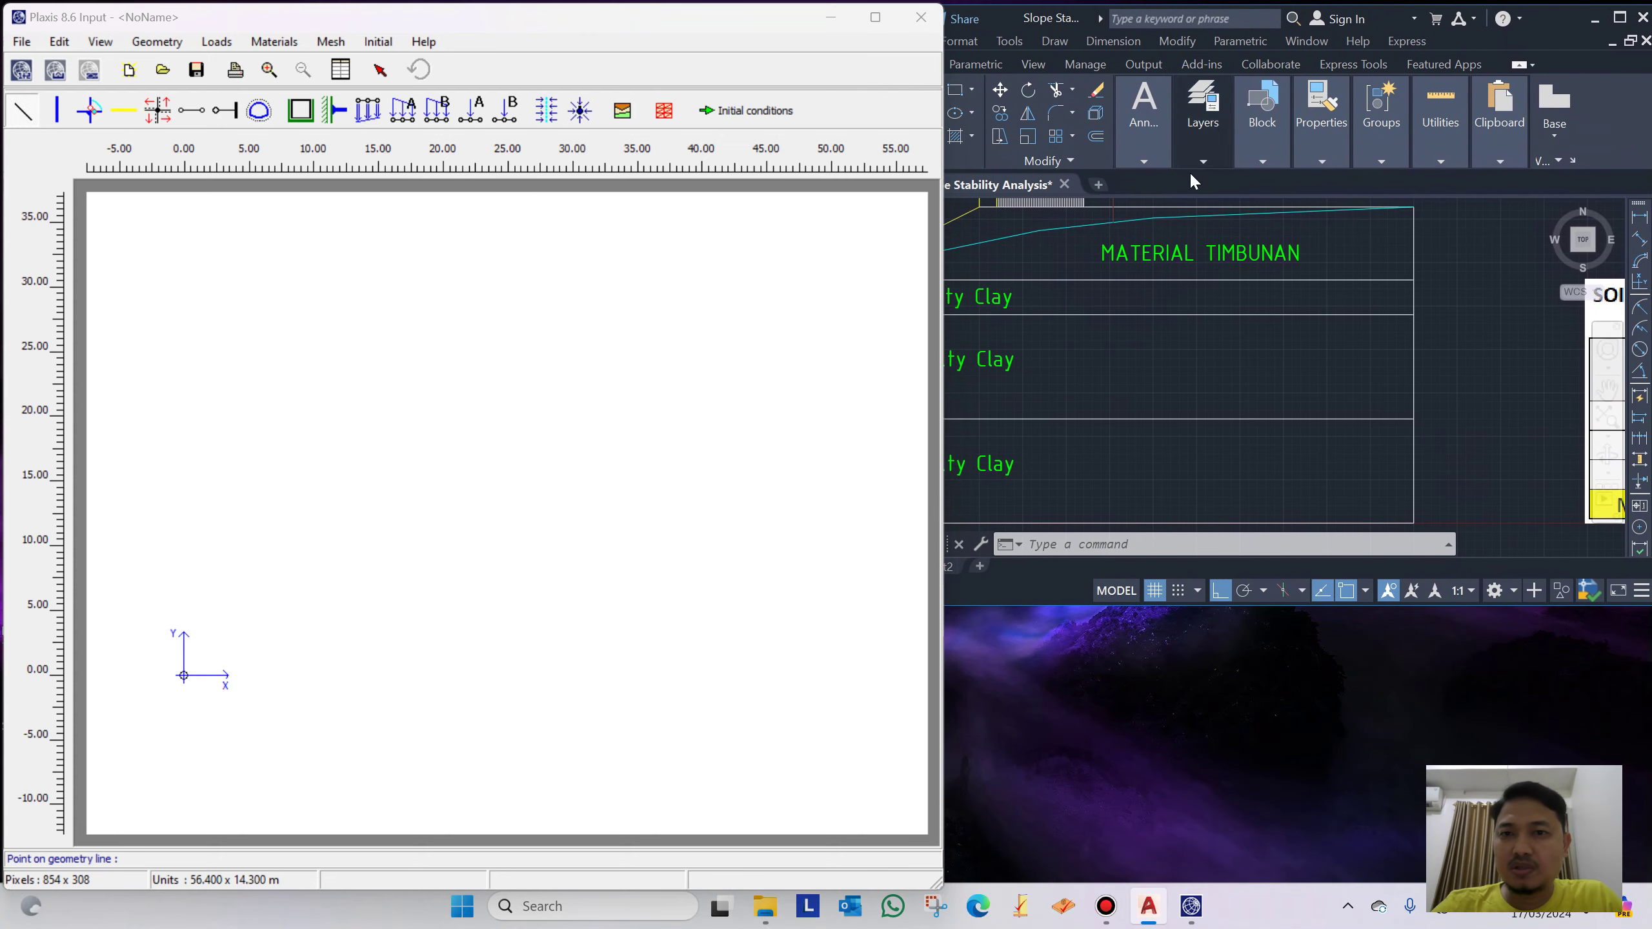
pyautogui.click(1552, 27)
pyautogui.moveTo(1552, 31); pyautogui.dragTo(756, 37)
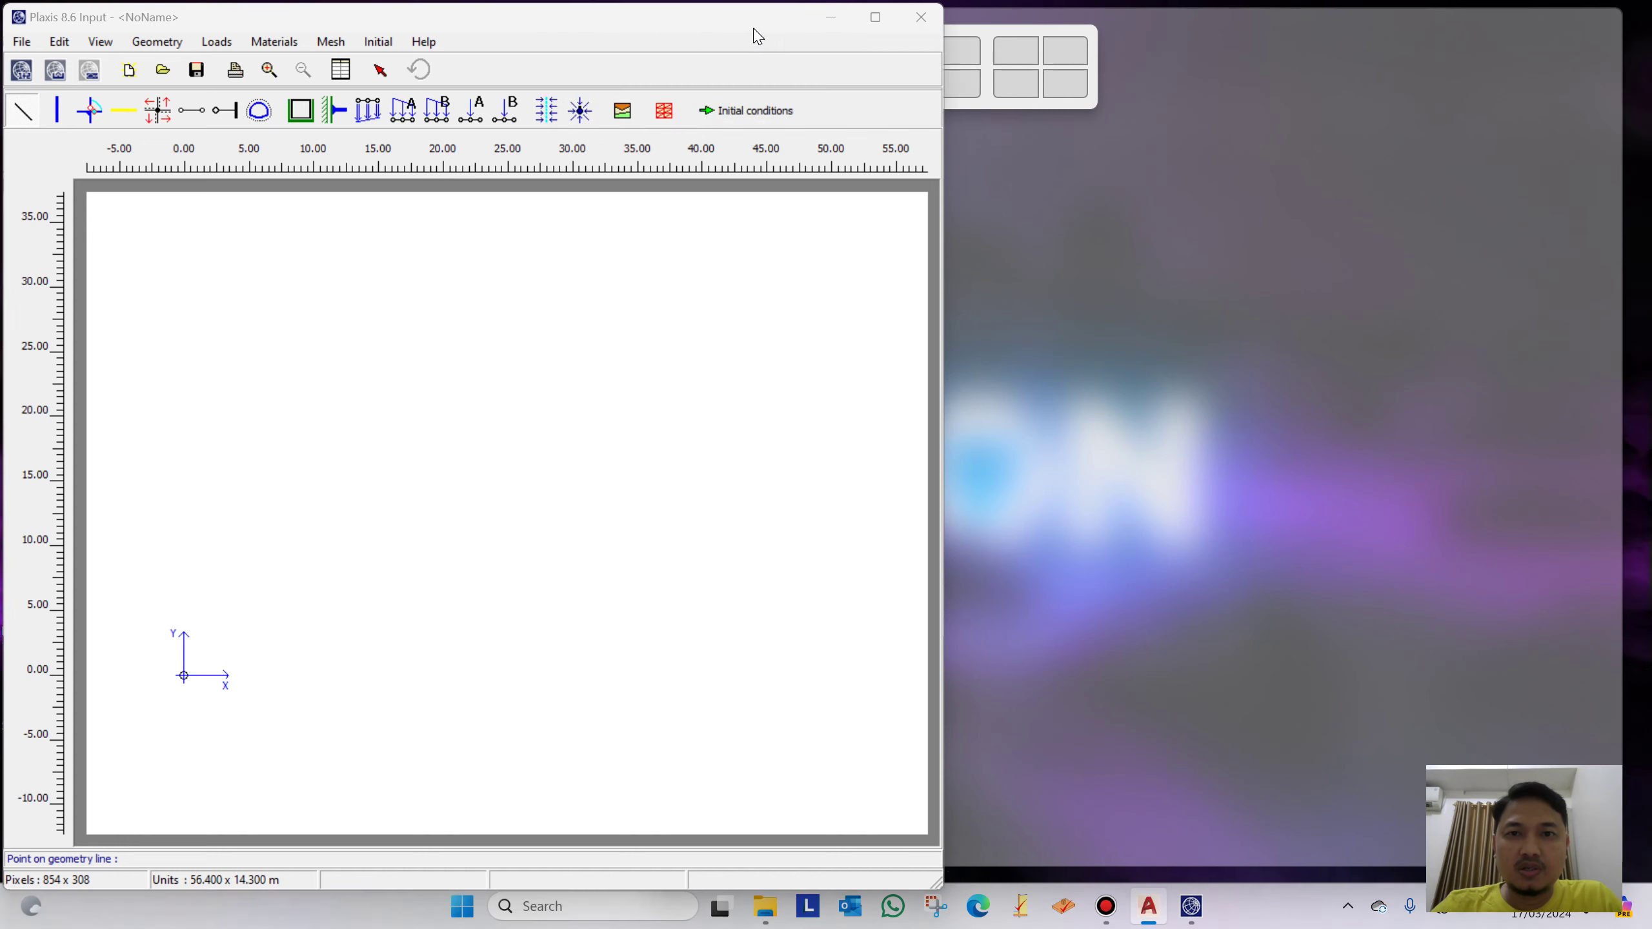
pyautogui.moveTo(909, 102); pyautogui.dragTo(956, 94)
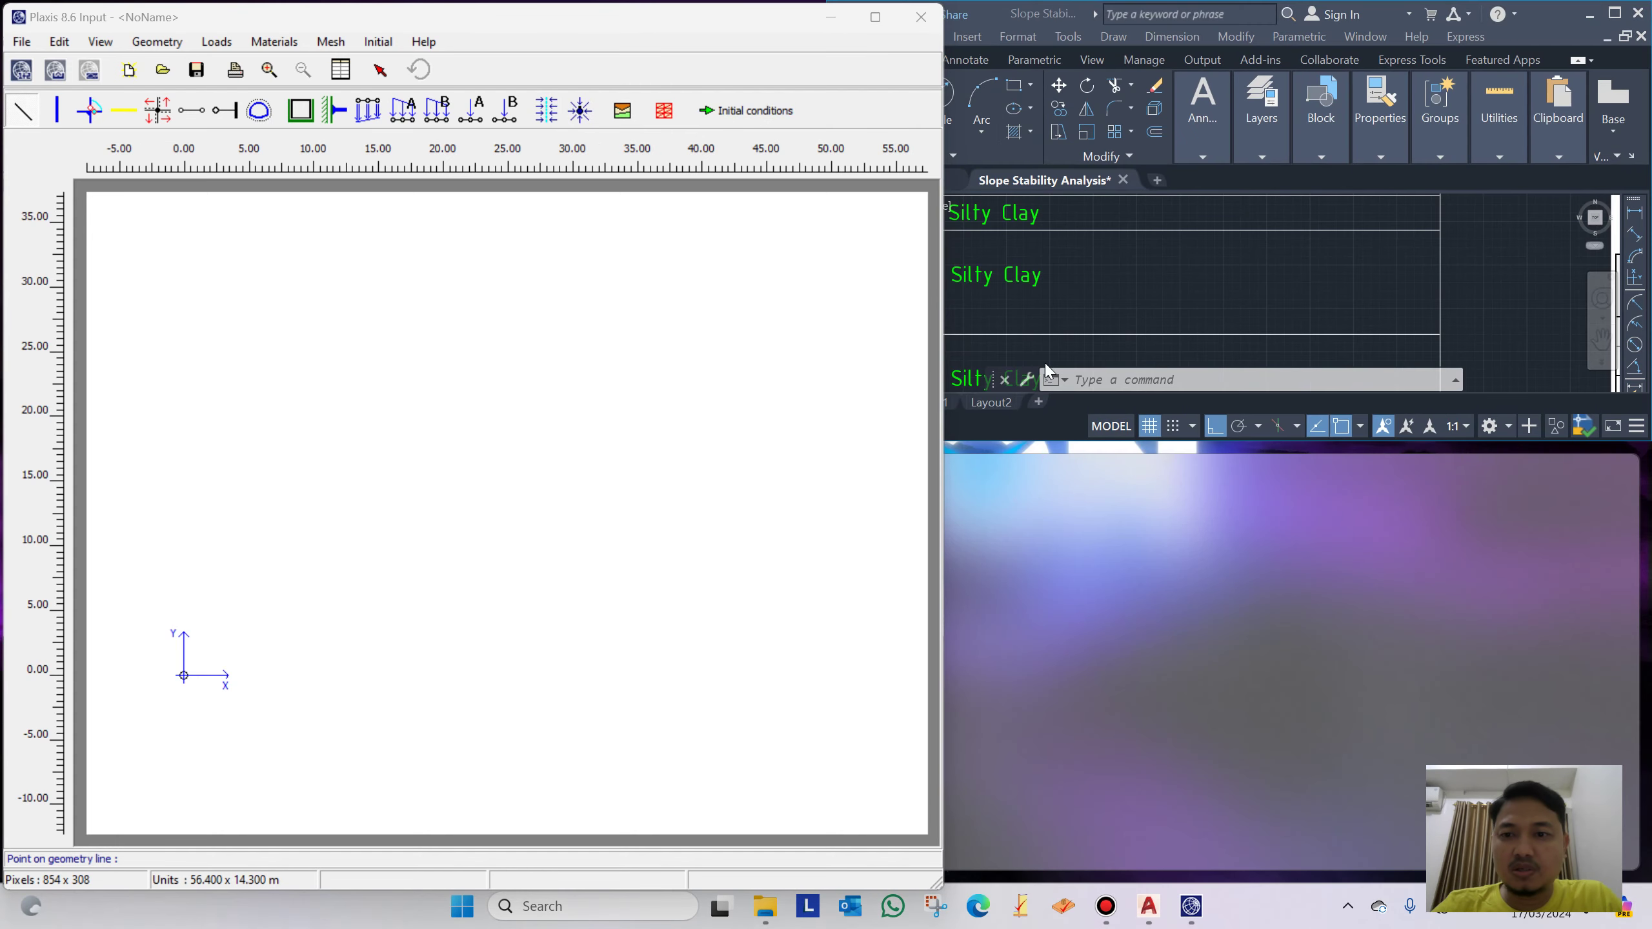
pyautogui.moveTo(648, 13); pyautogui.dragTo(589, 72)
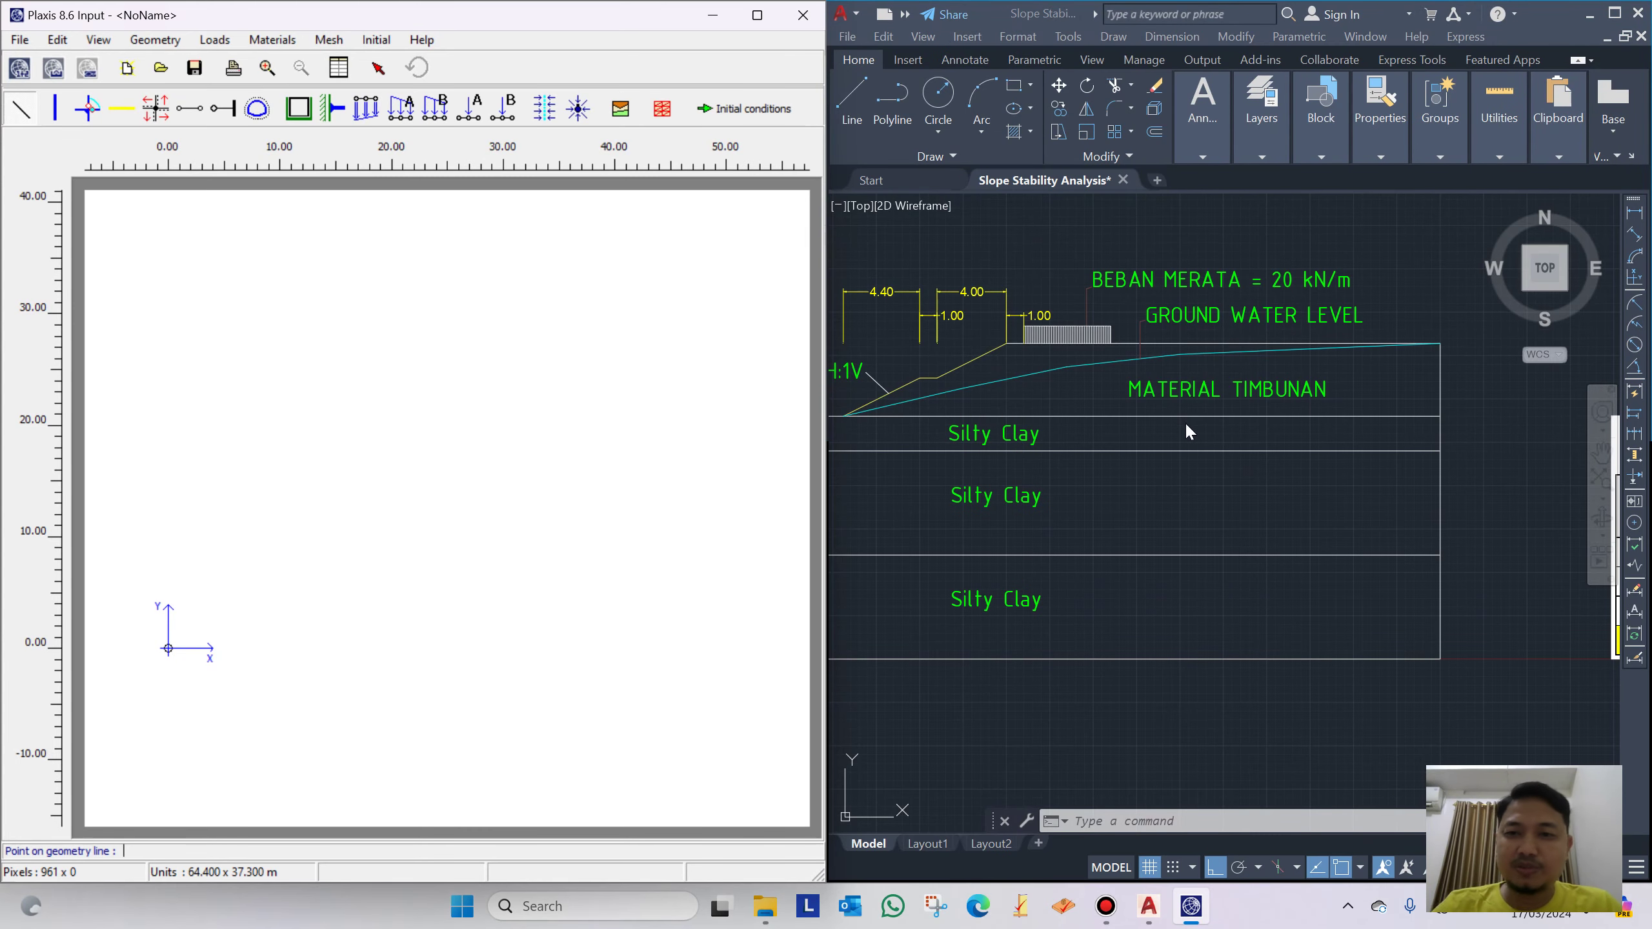
# Bring the slope section fully into view in AutoCAD and list the end point coordinates of its base line
pyautogui.scroll(-2, 1185, 421)
pyautogui.scroll(2, 1095, 501)
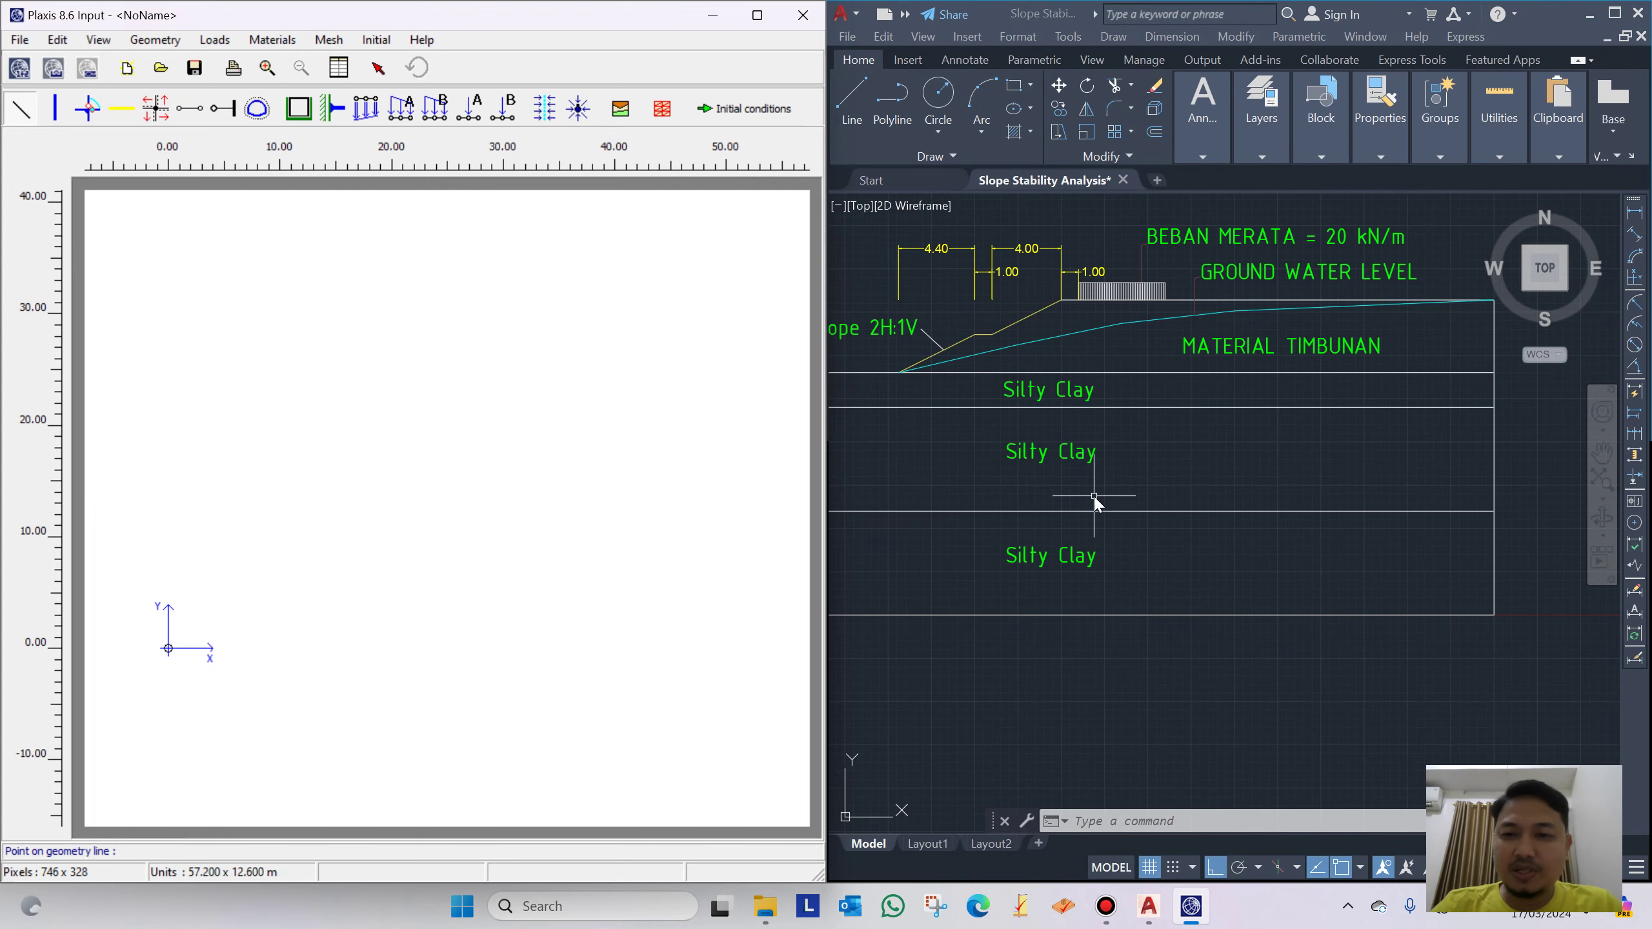
pyautogui.scroll(-2, 1170, 478)
pyautogui.scroll(2, 1216, 445)
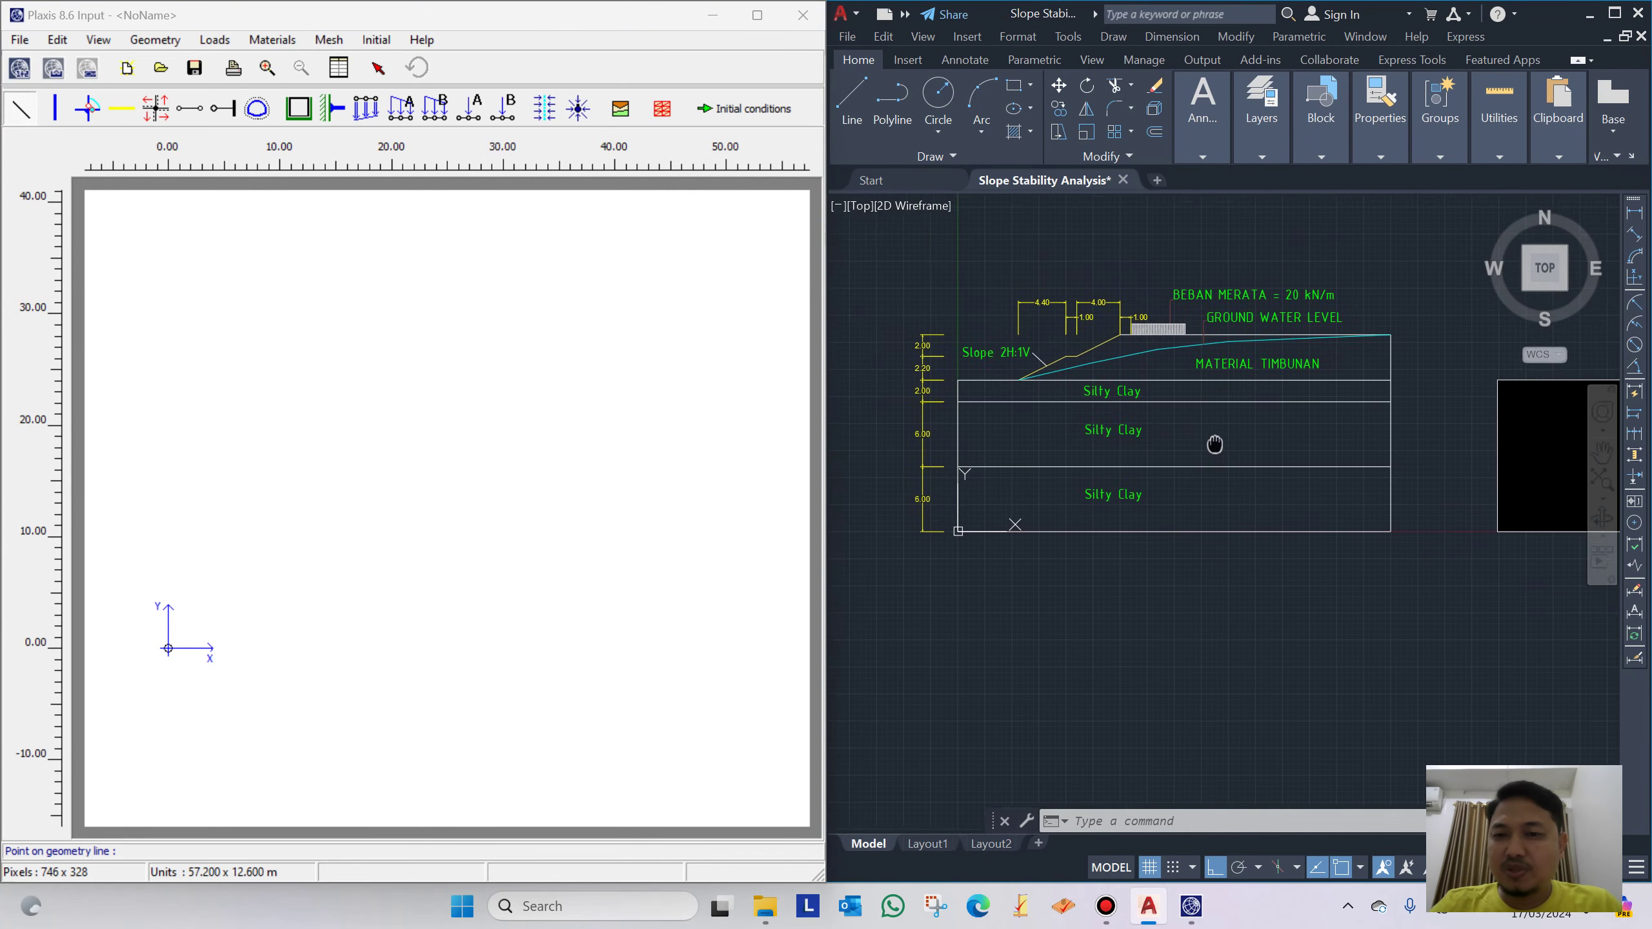
pyautogui.moveTo(1096, 525)
pyautogui.mouseDown()
pyautogui.moveTo(1059, 602)
pyautogui.moveTo(1095, 616)
pyautogui.mouseUp()
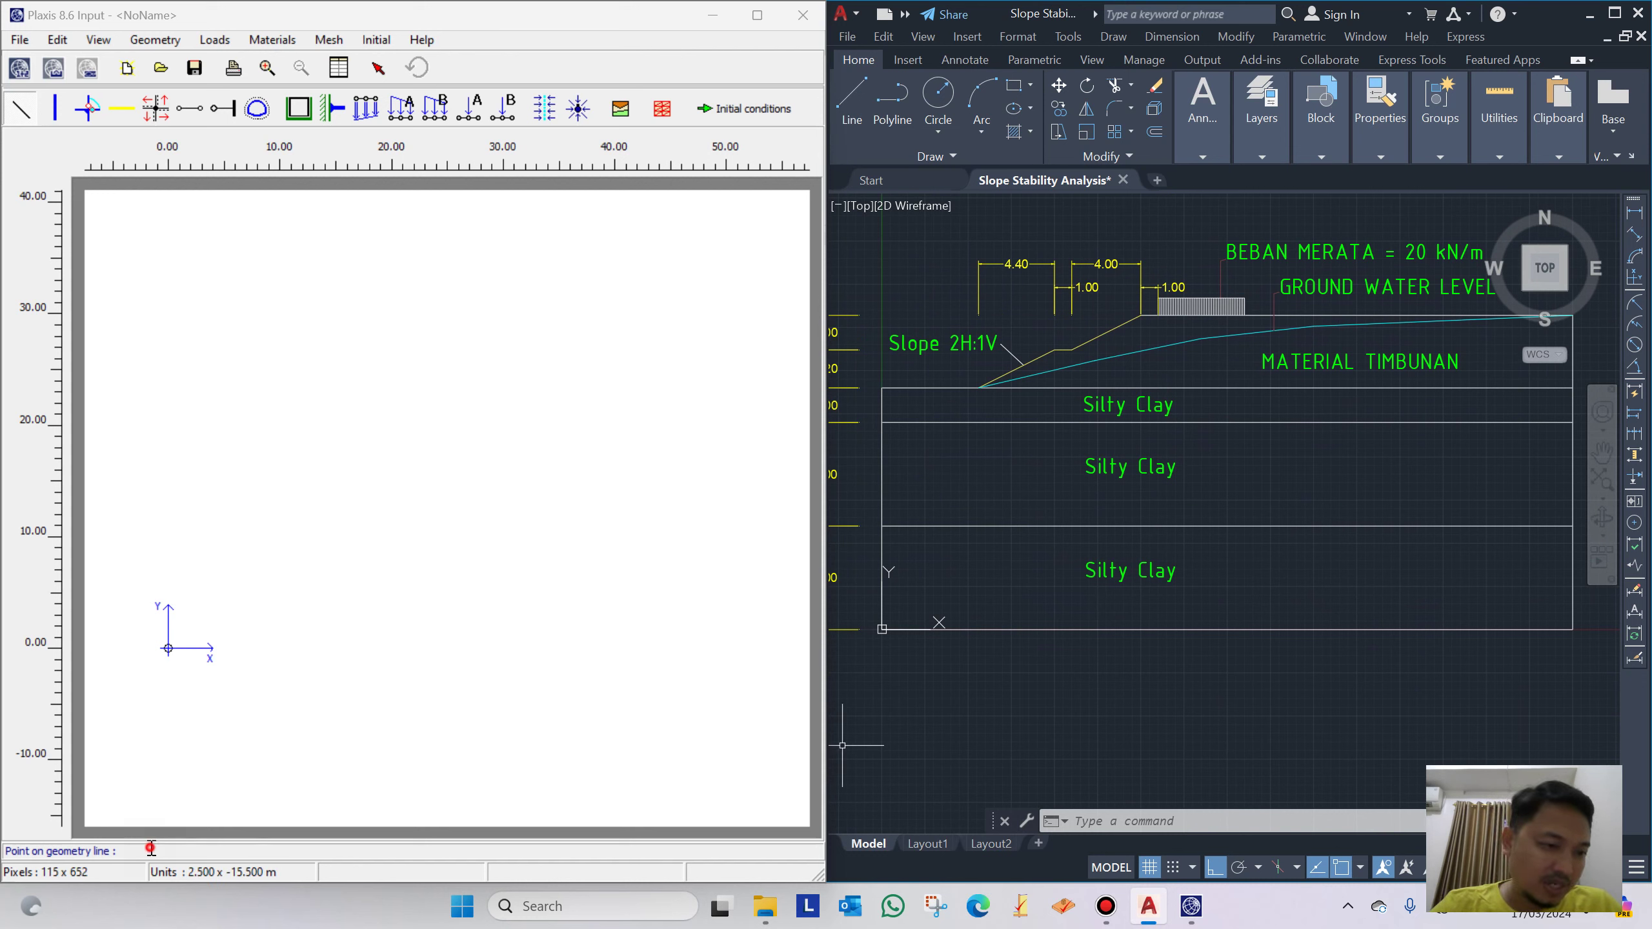
pyautogui.click(111, 855)
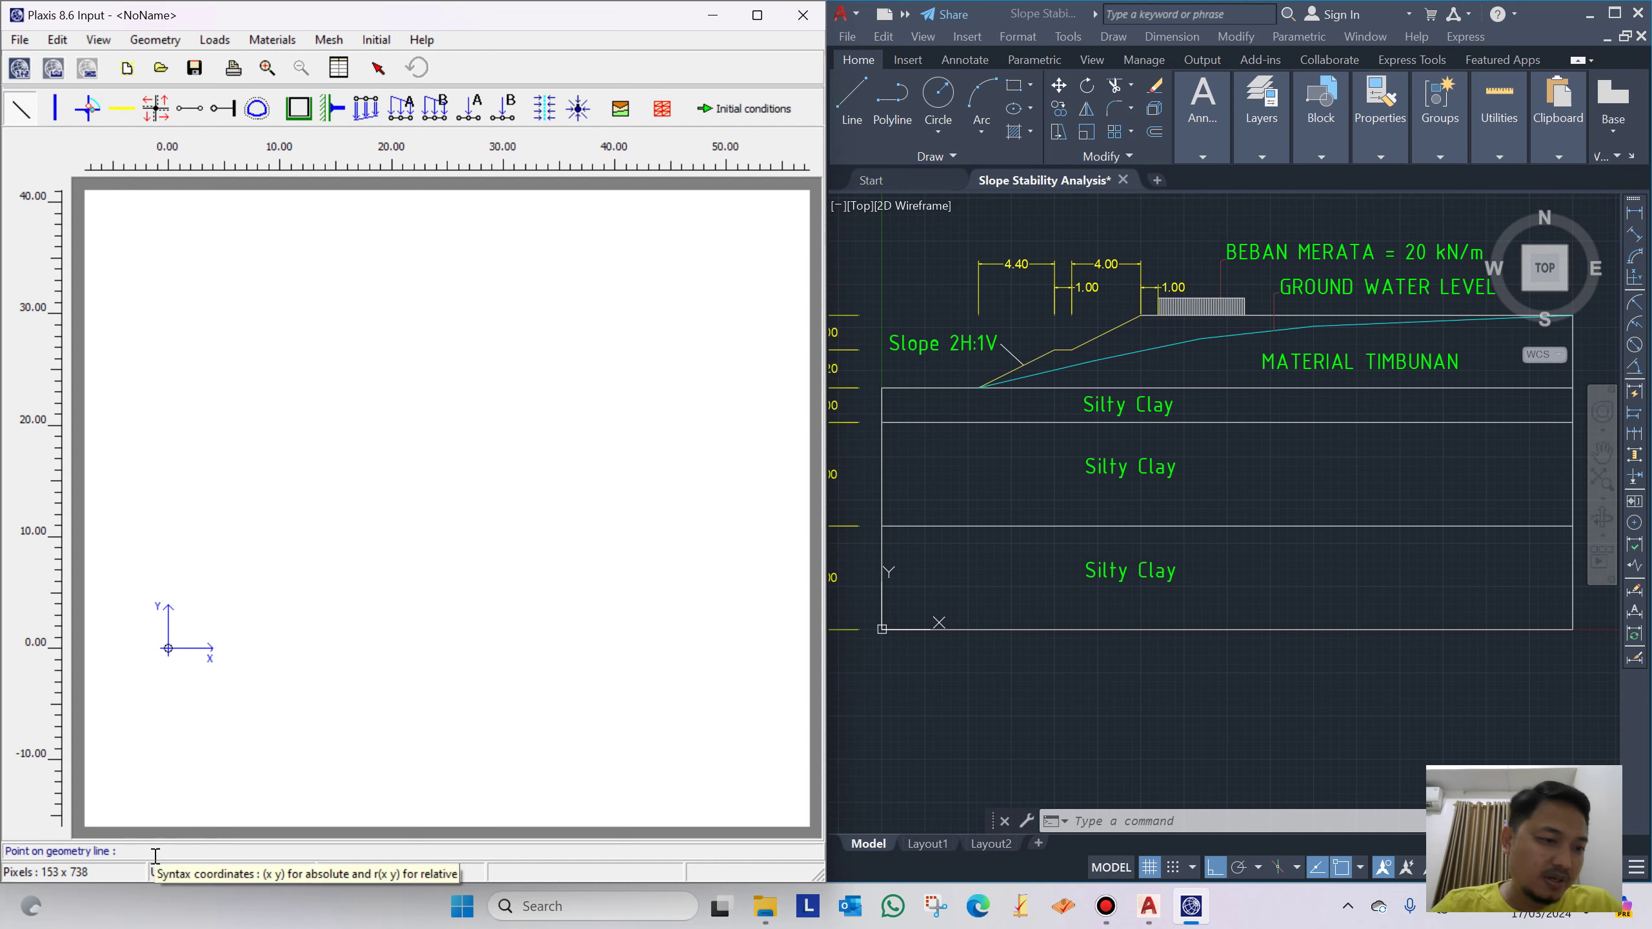
pyautogui.click(976, 602)
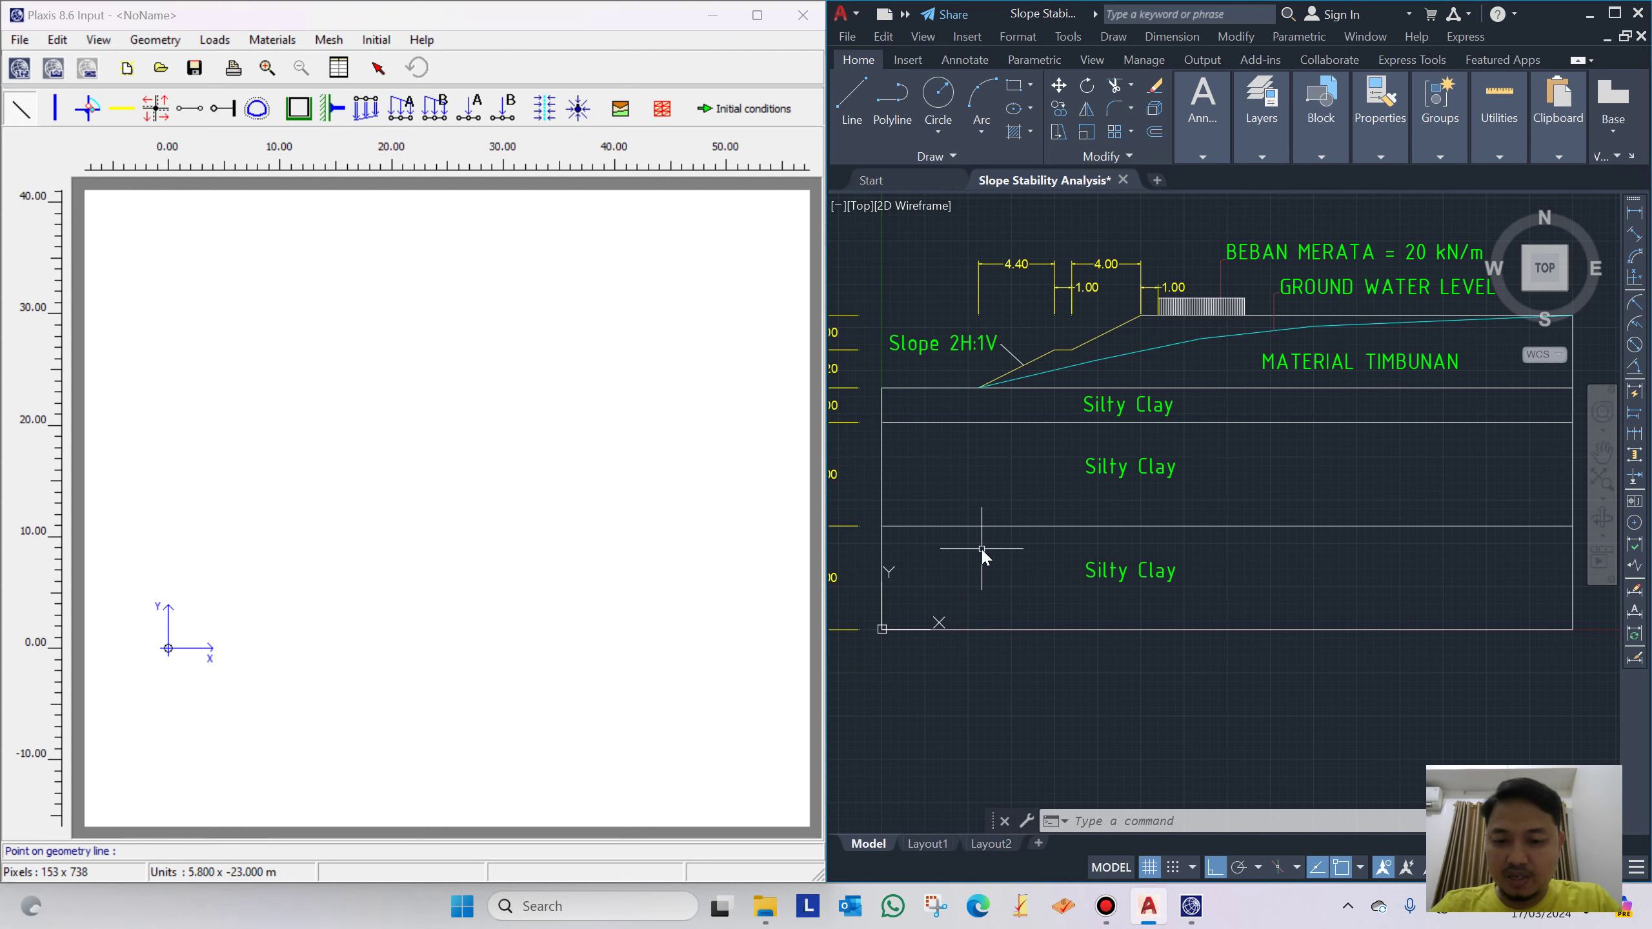
pyautogui.write('L')
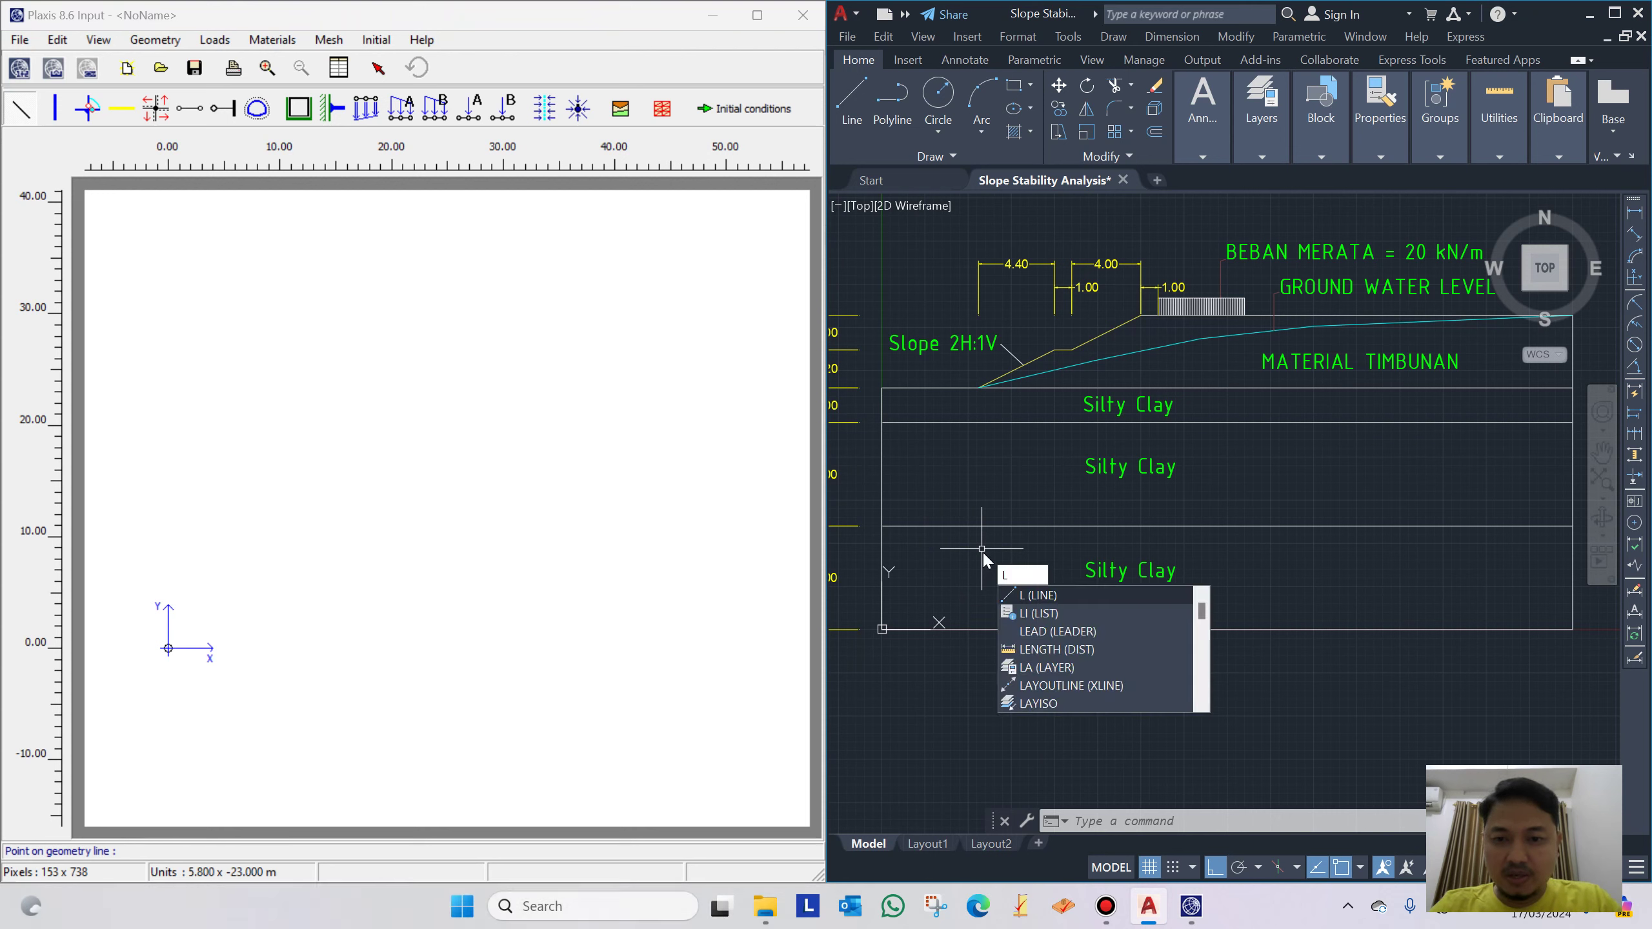
pyautogui.write('I')
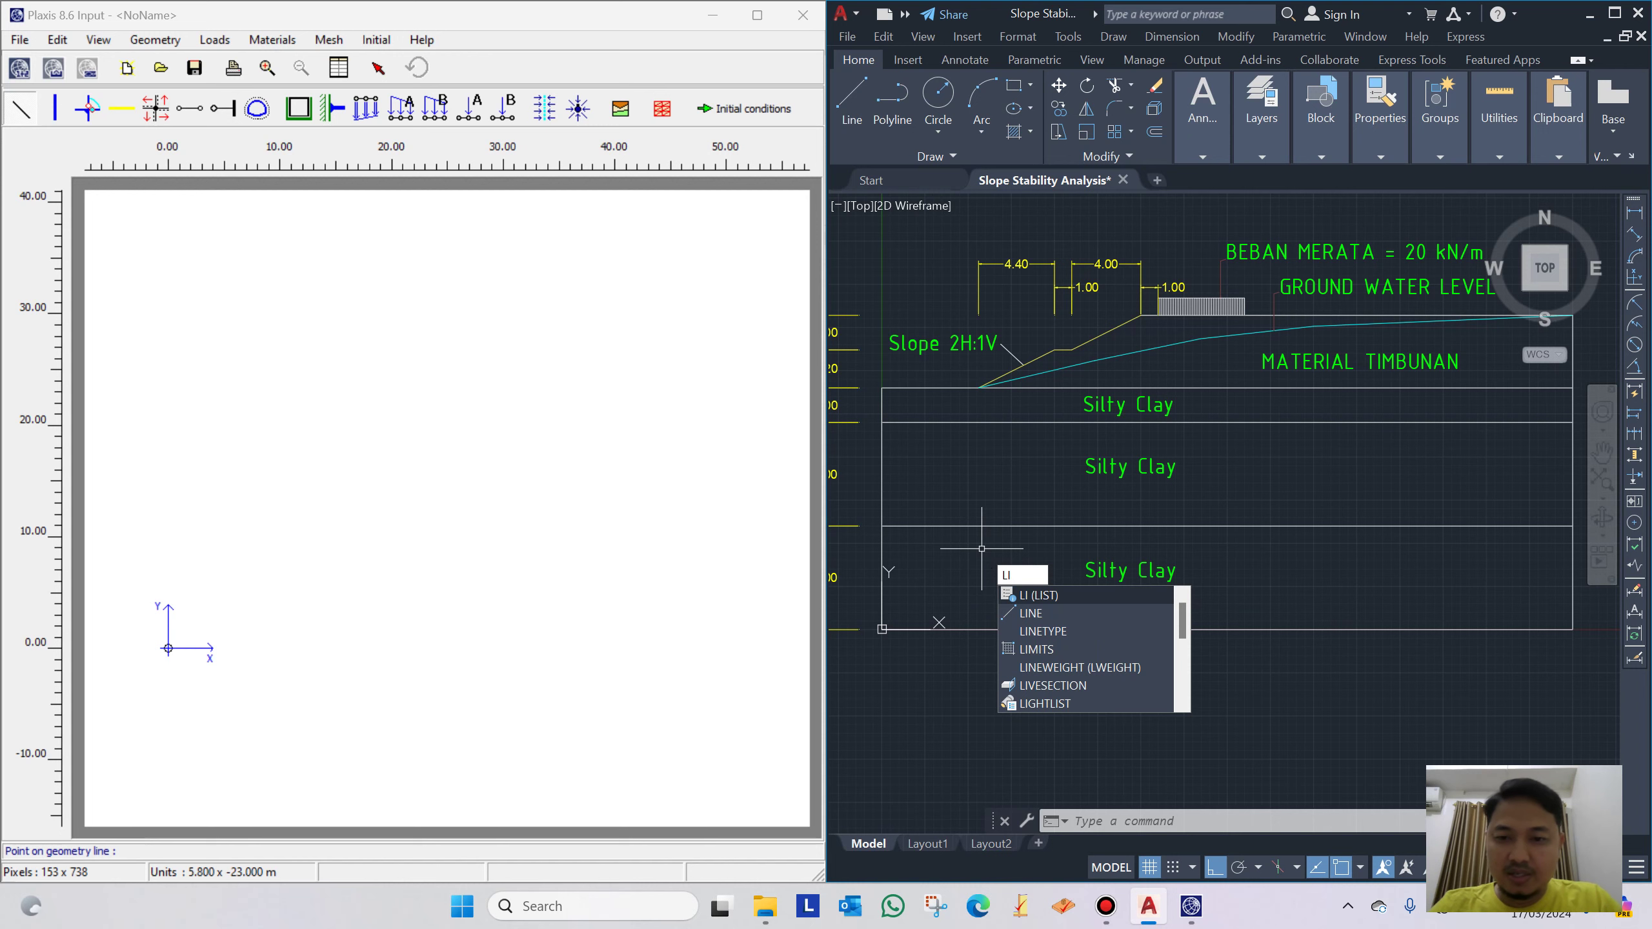
pyautogui.press('Return')
pyautogui.click(997, 629)
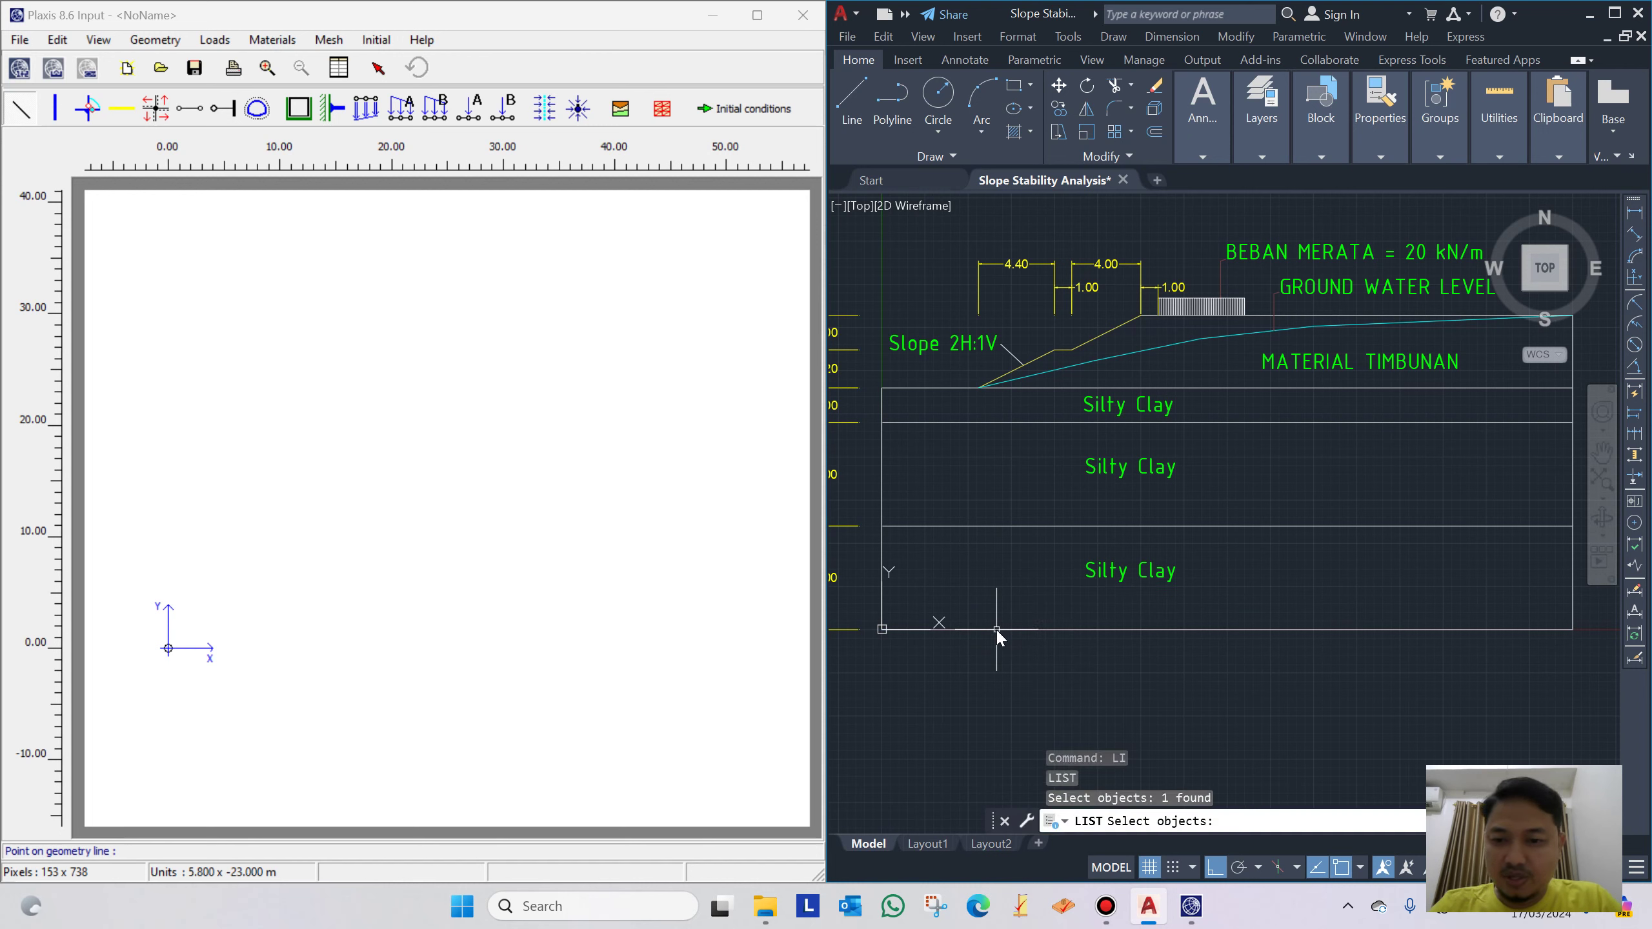
pyautogui.press('Return')
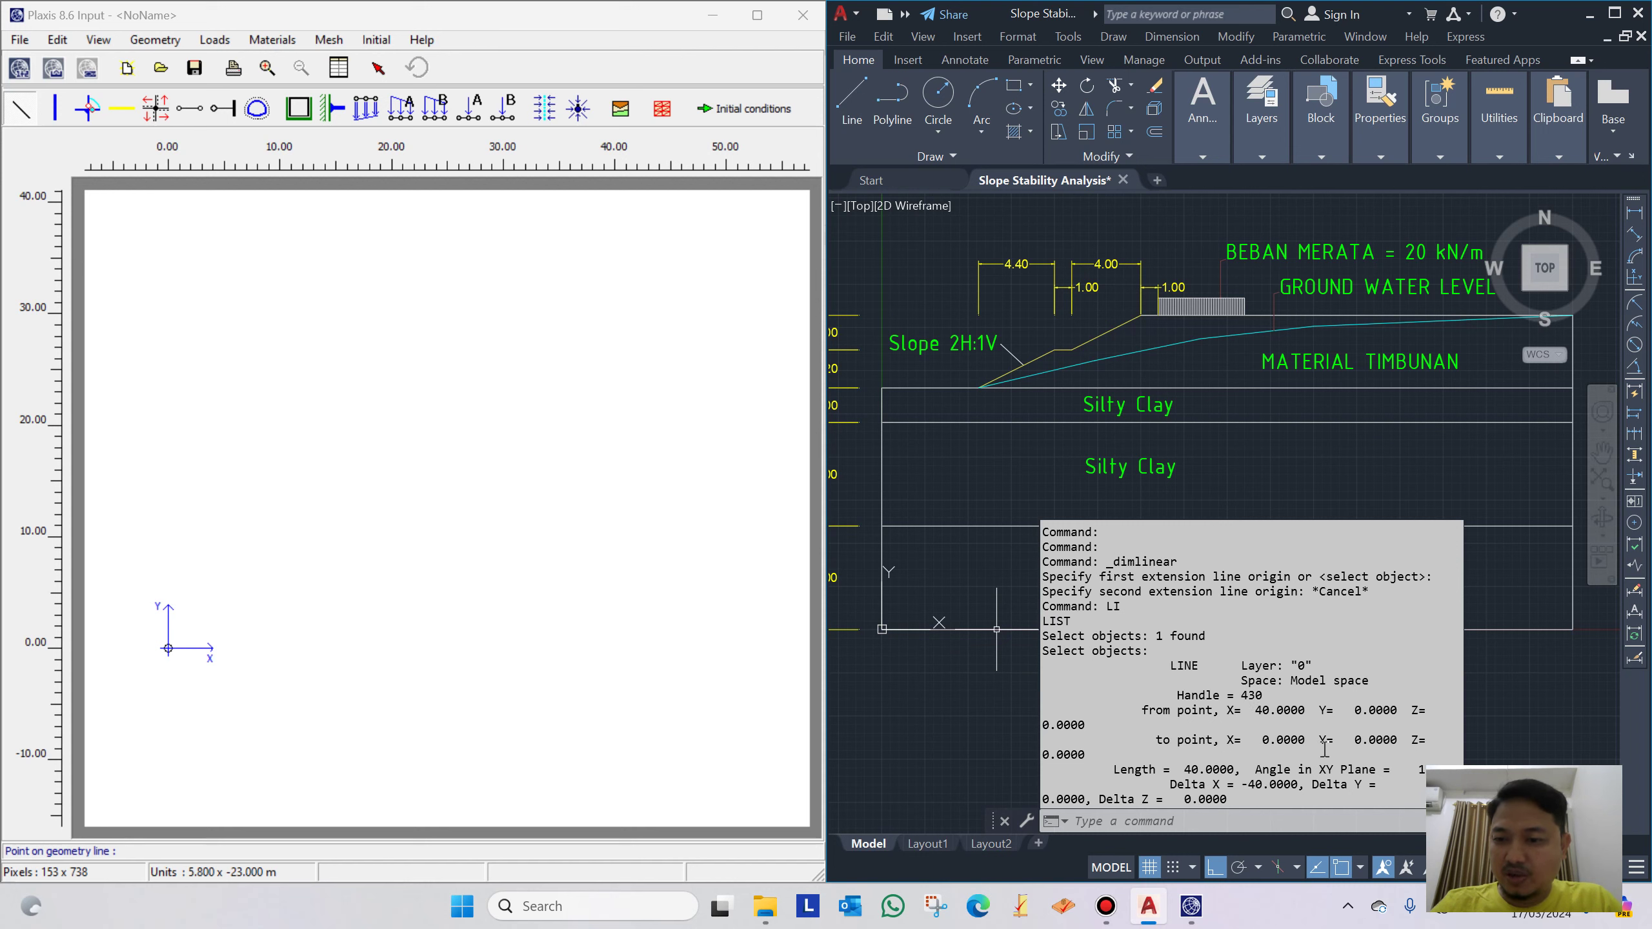
# Draw the base of the Plaxis geometry as a line from point 0 0 to point 40 0
pyautogui.click(162, 852)
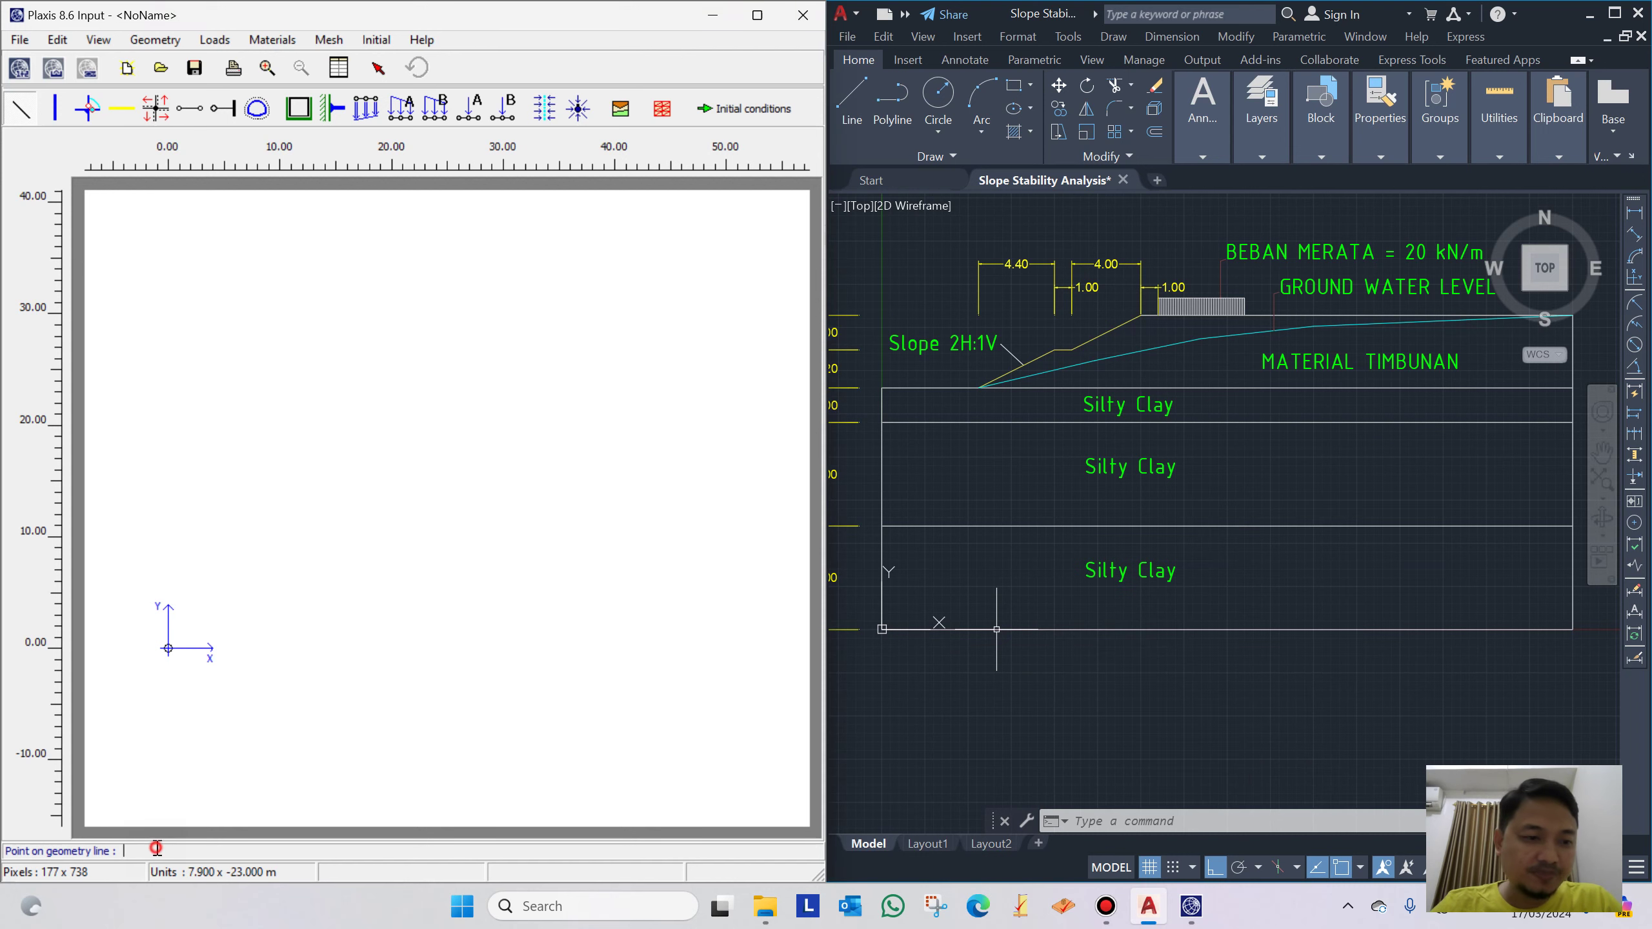
pyautogui.write('0 0')
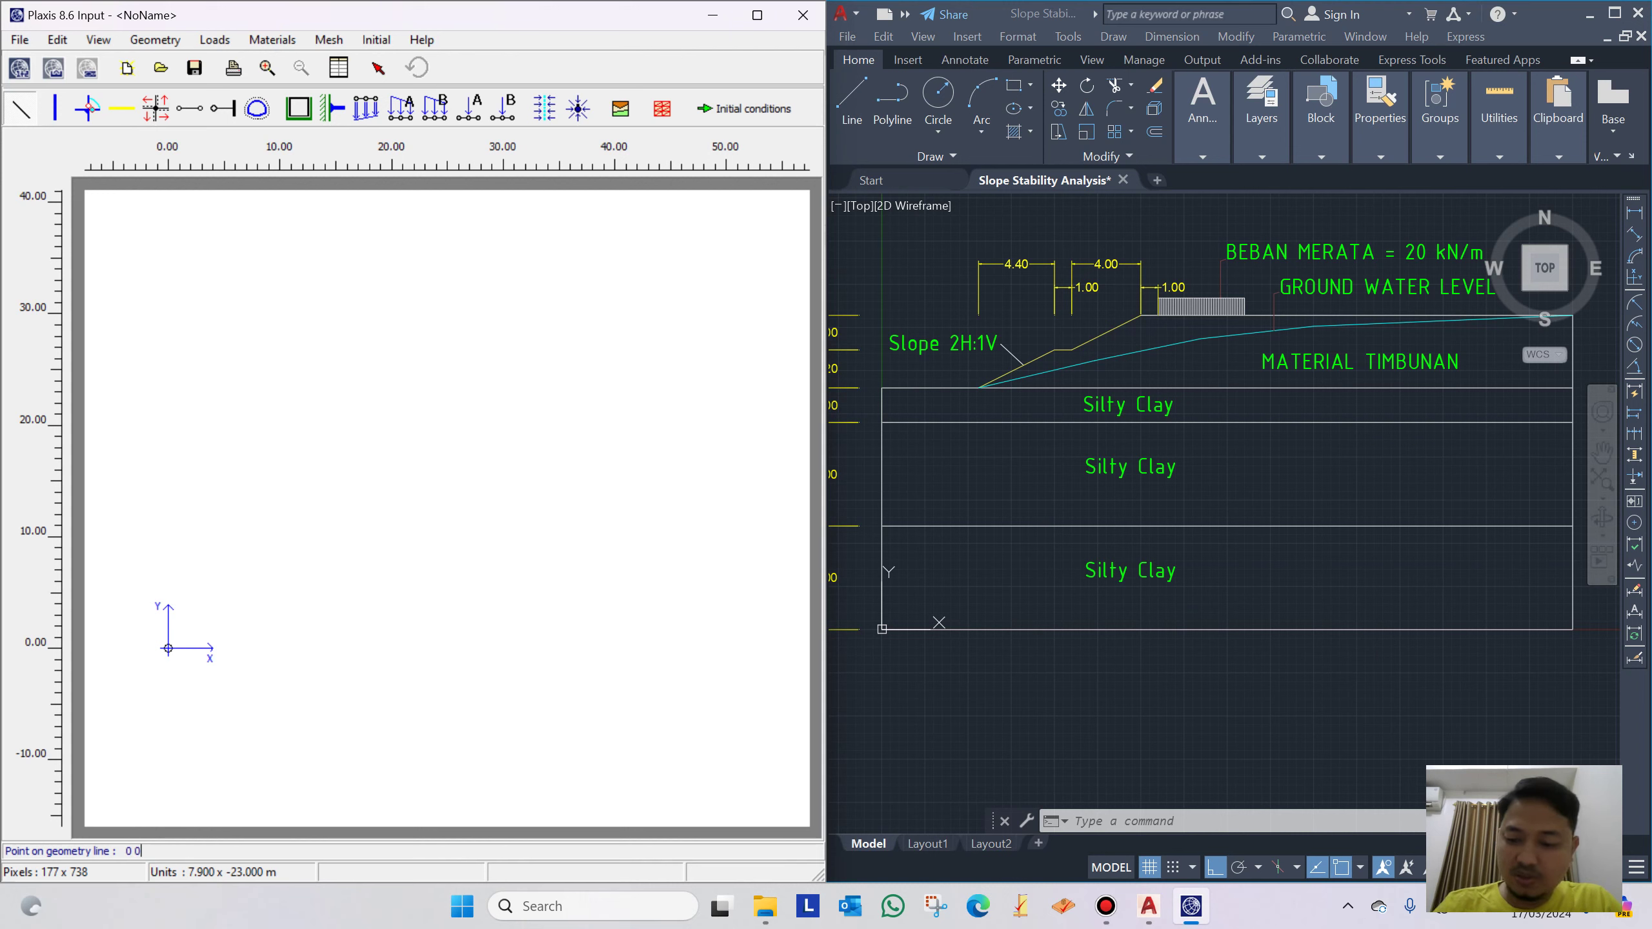
pyautogui.press('Return')
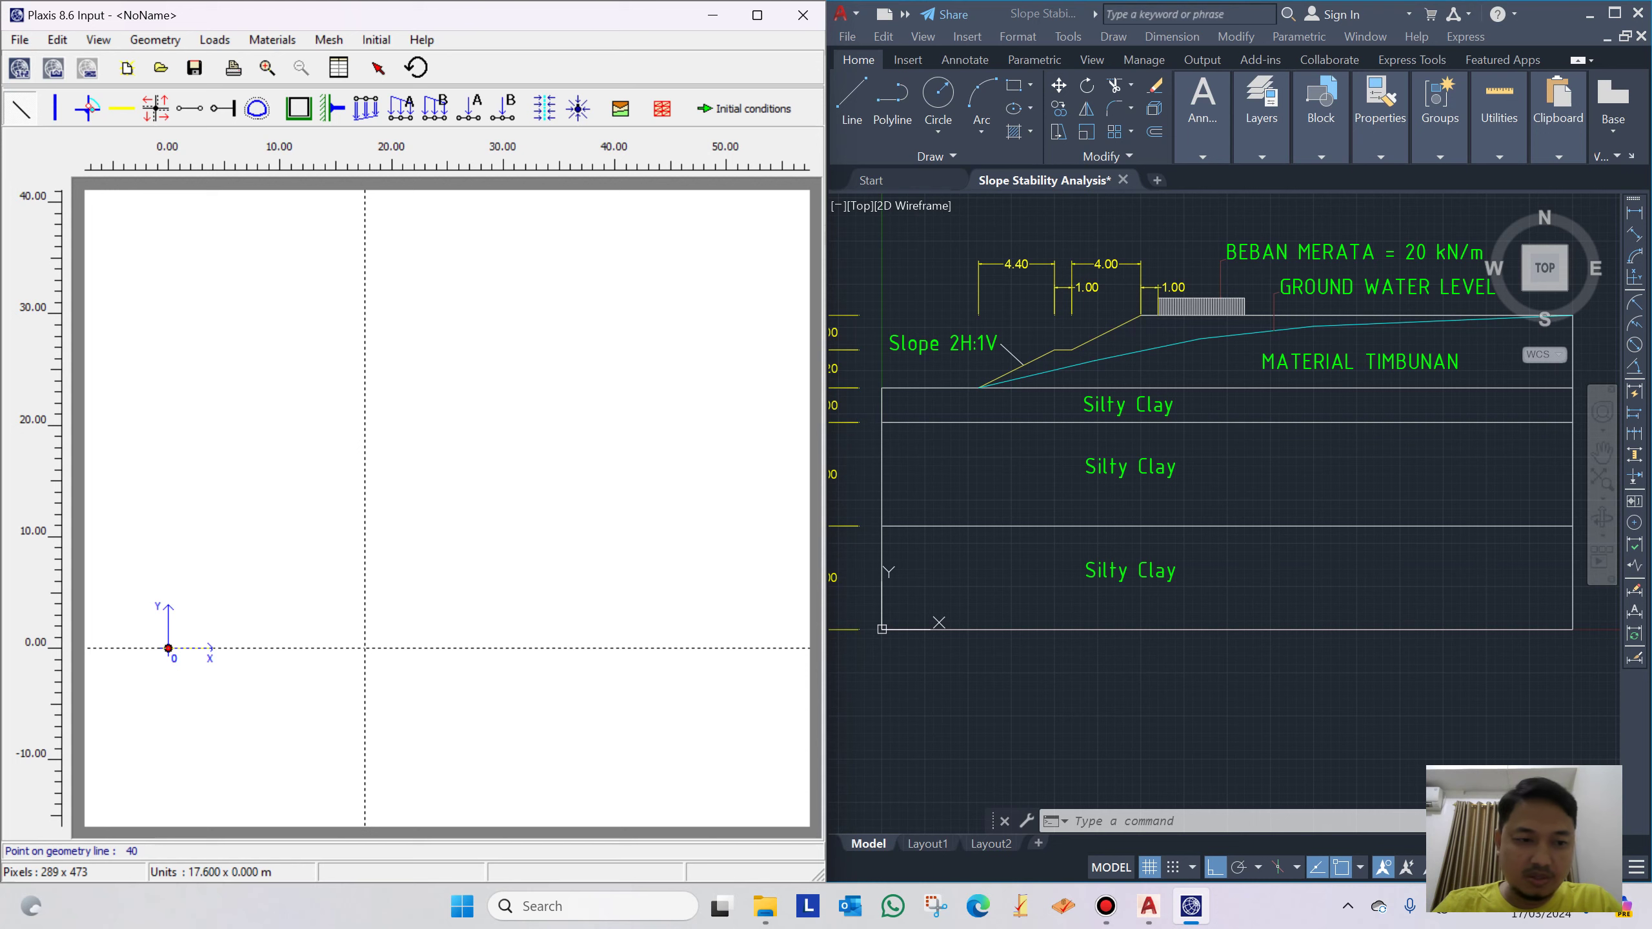
pyautogui.write('40 0')
pyautogui.press('Return')
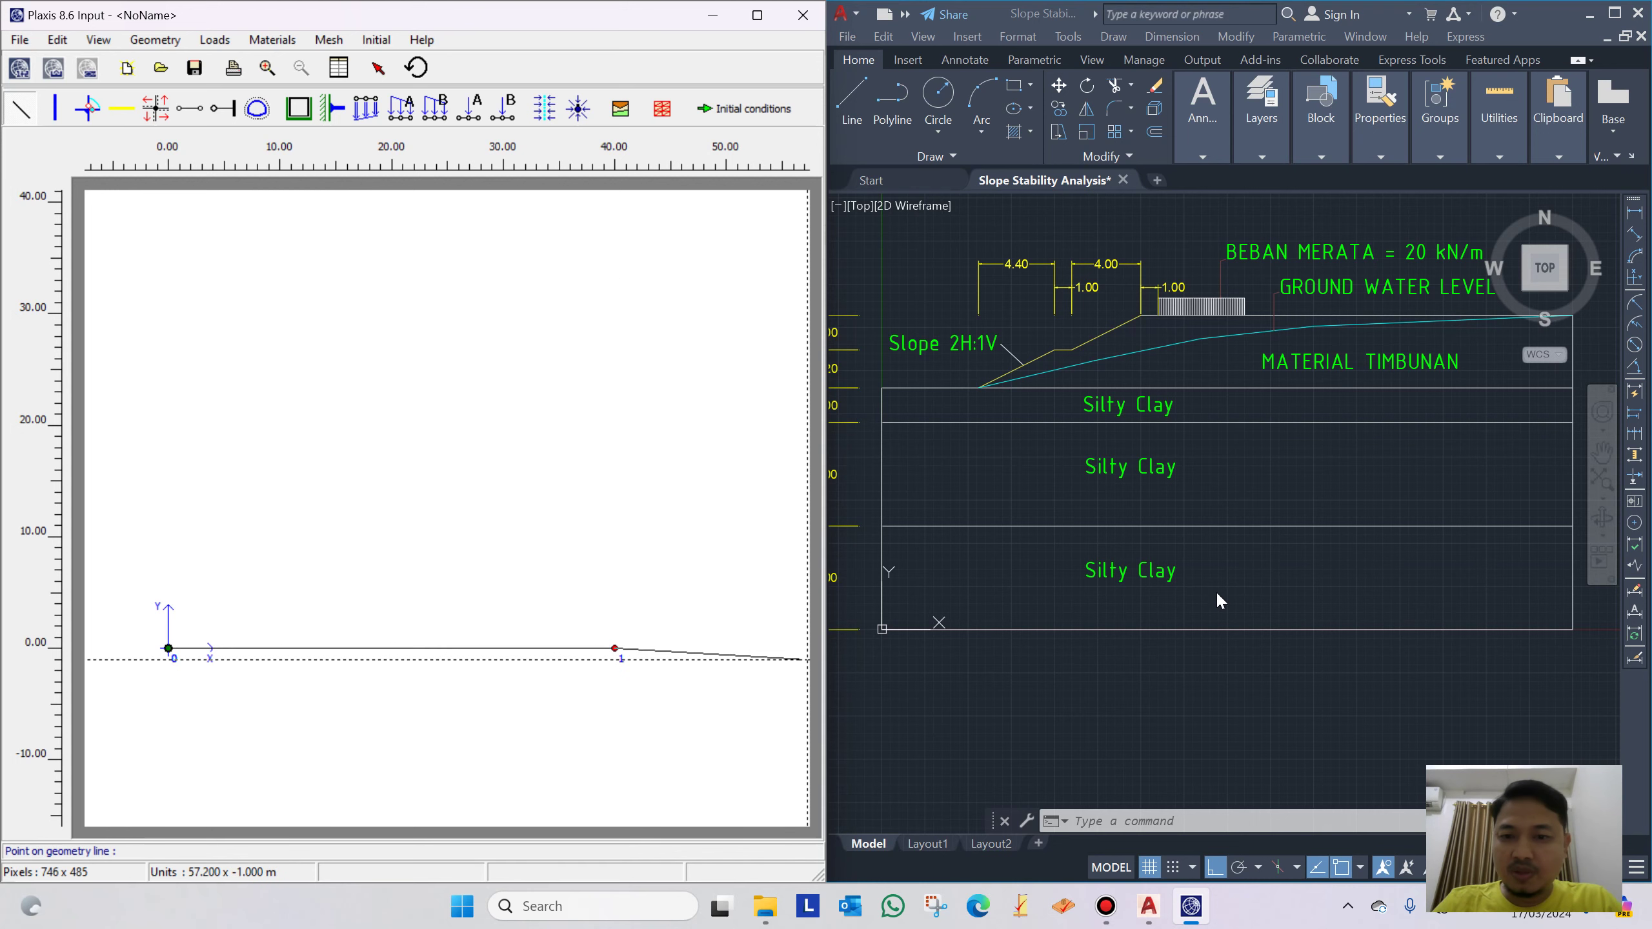
# List the section's right edge line in AutoCAD and copy the coordinates of its upper end point
pyautogui.click(1268, 572)
pyautogui.moveTo(1268, 572); pyautogui.dragTo(1247, 586)
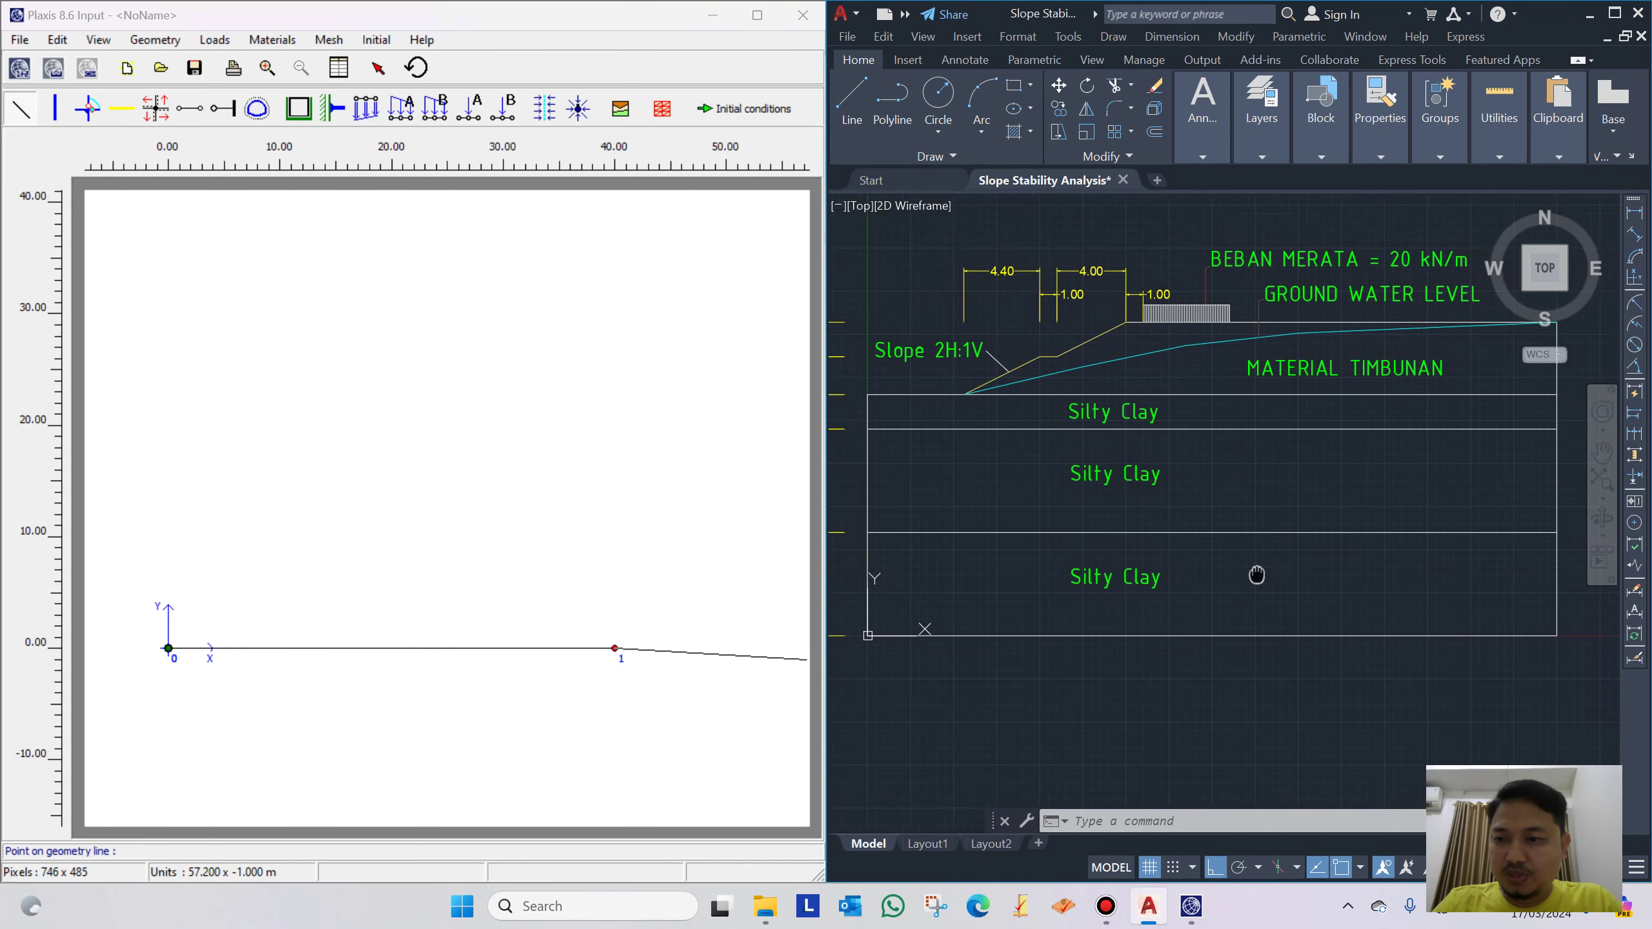
pyautogui.write('LI')
pyautogui.press('Return')
pyautogui.click(1548, 608)
pyautogui.press('Return')
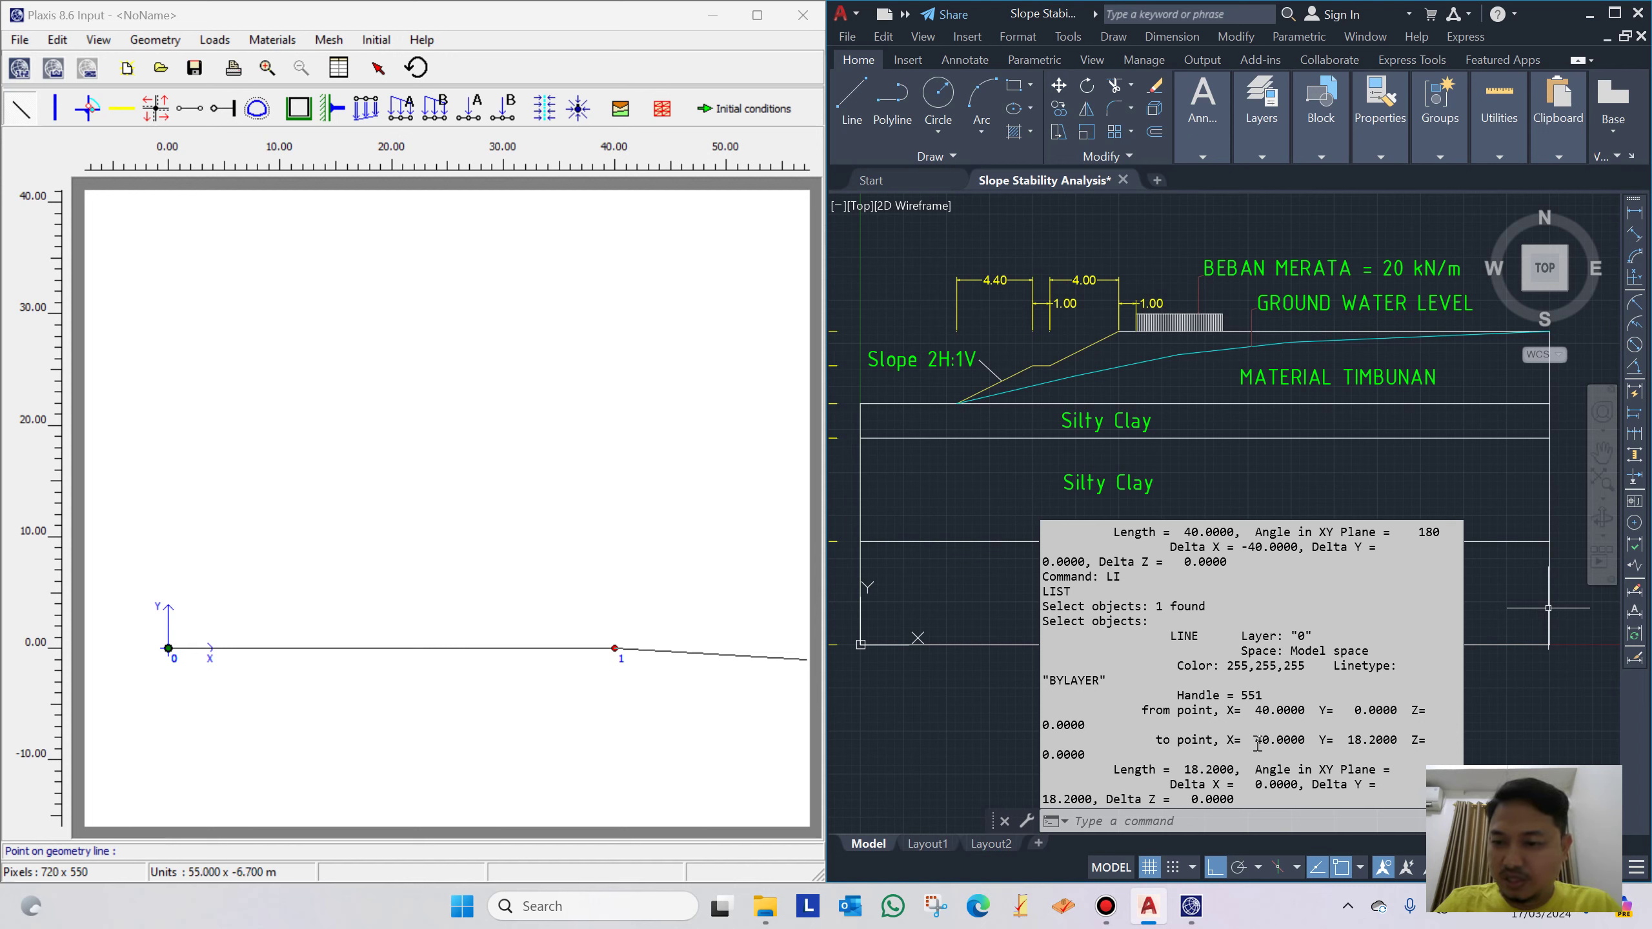
pyautogui.moveTo(1253, 742); pyautogui.dragTo(1384, 744)
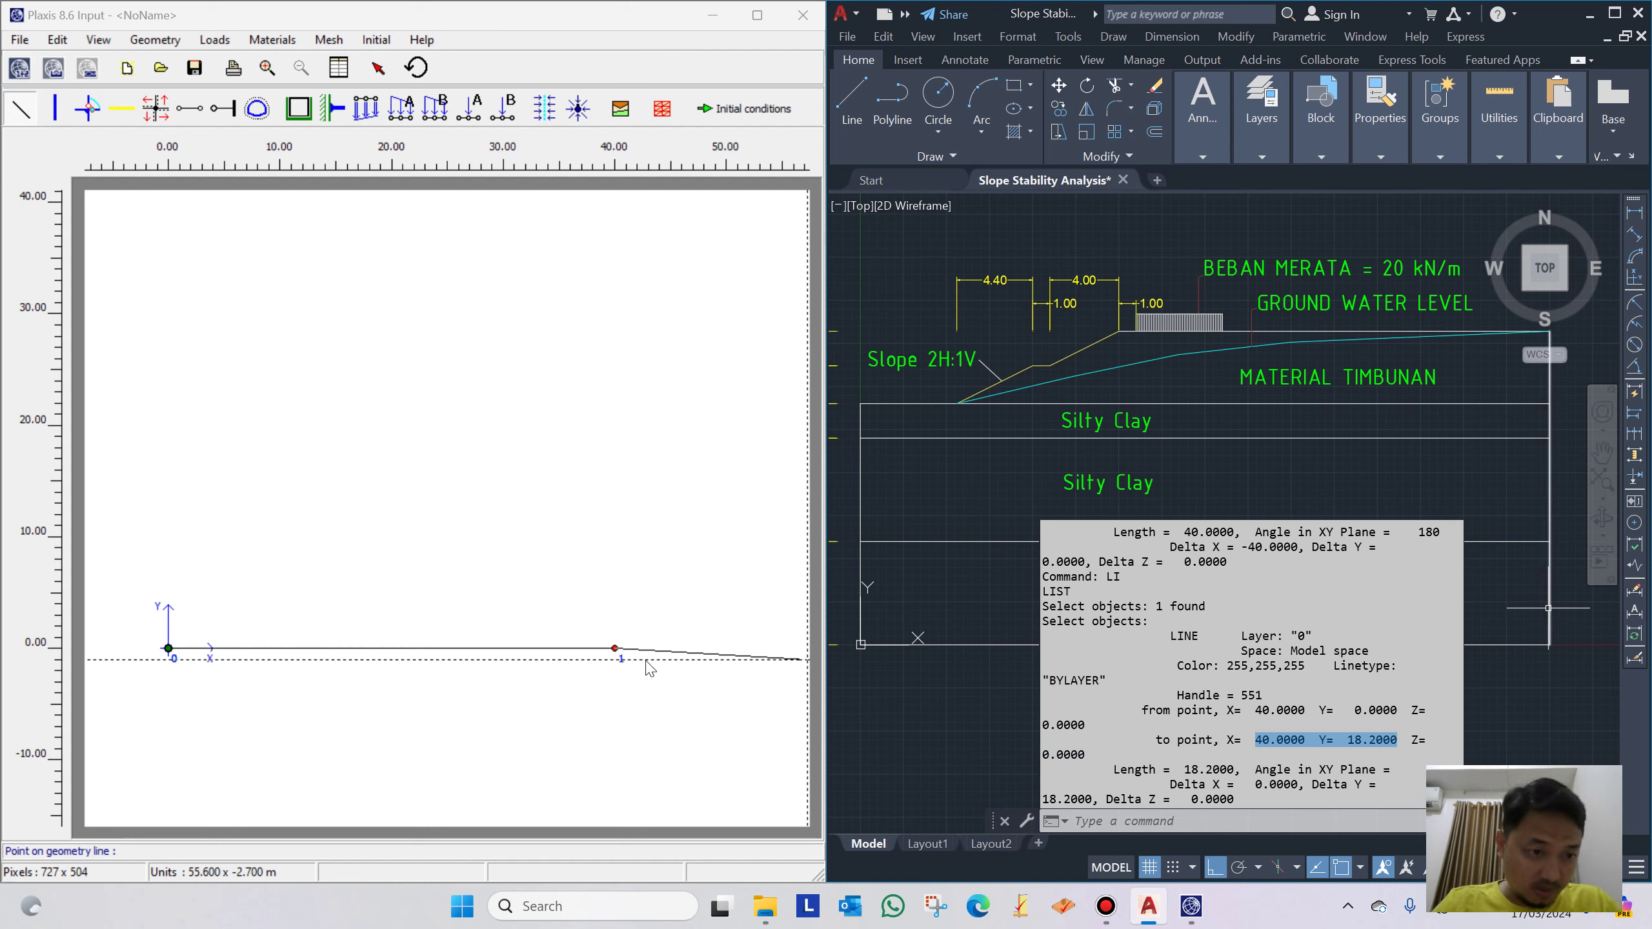
# Extend the Plaxis geometry line to the copied point 40.0000 18.2000, removing the "Y=" text from the coordinates
pyautogui.click(148, 851)
pyautogui.write('40.0000  Y=  18.2000')
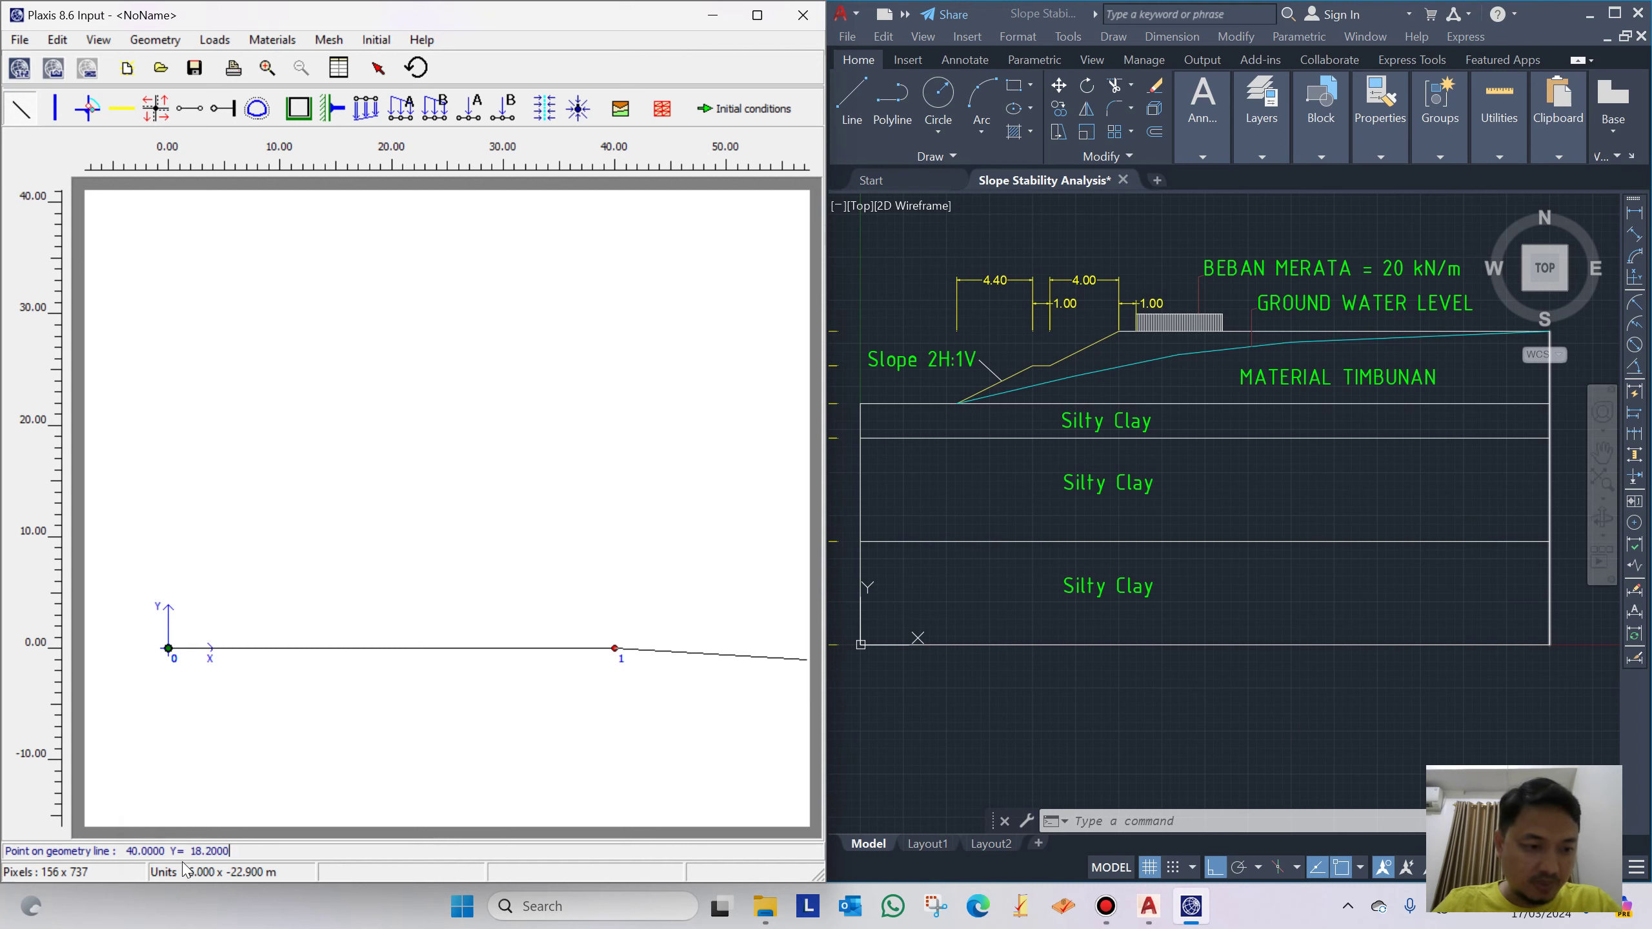
pyautogui.click(199, 851)
pyautogui.press('BackSpace')
pyautogui.write('3')
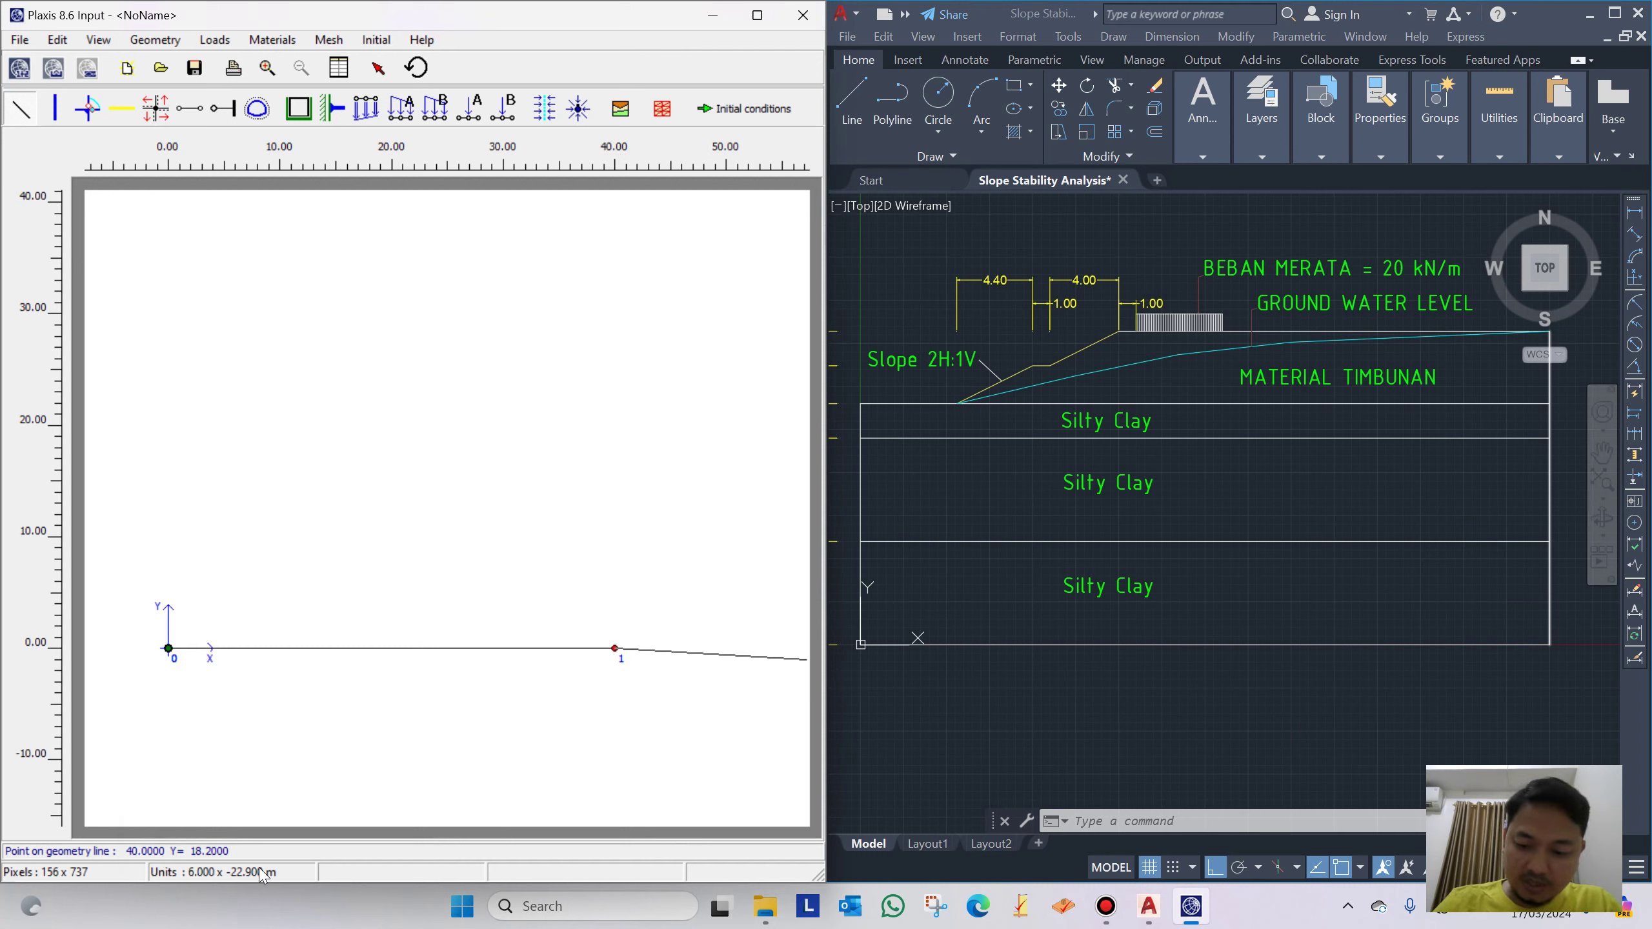
pyautogui.press('BackSpace')
pyautogui.press('BackSpace')
pyautogui.press('Return')
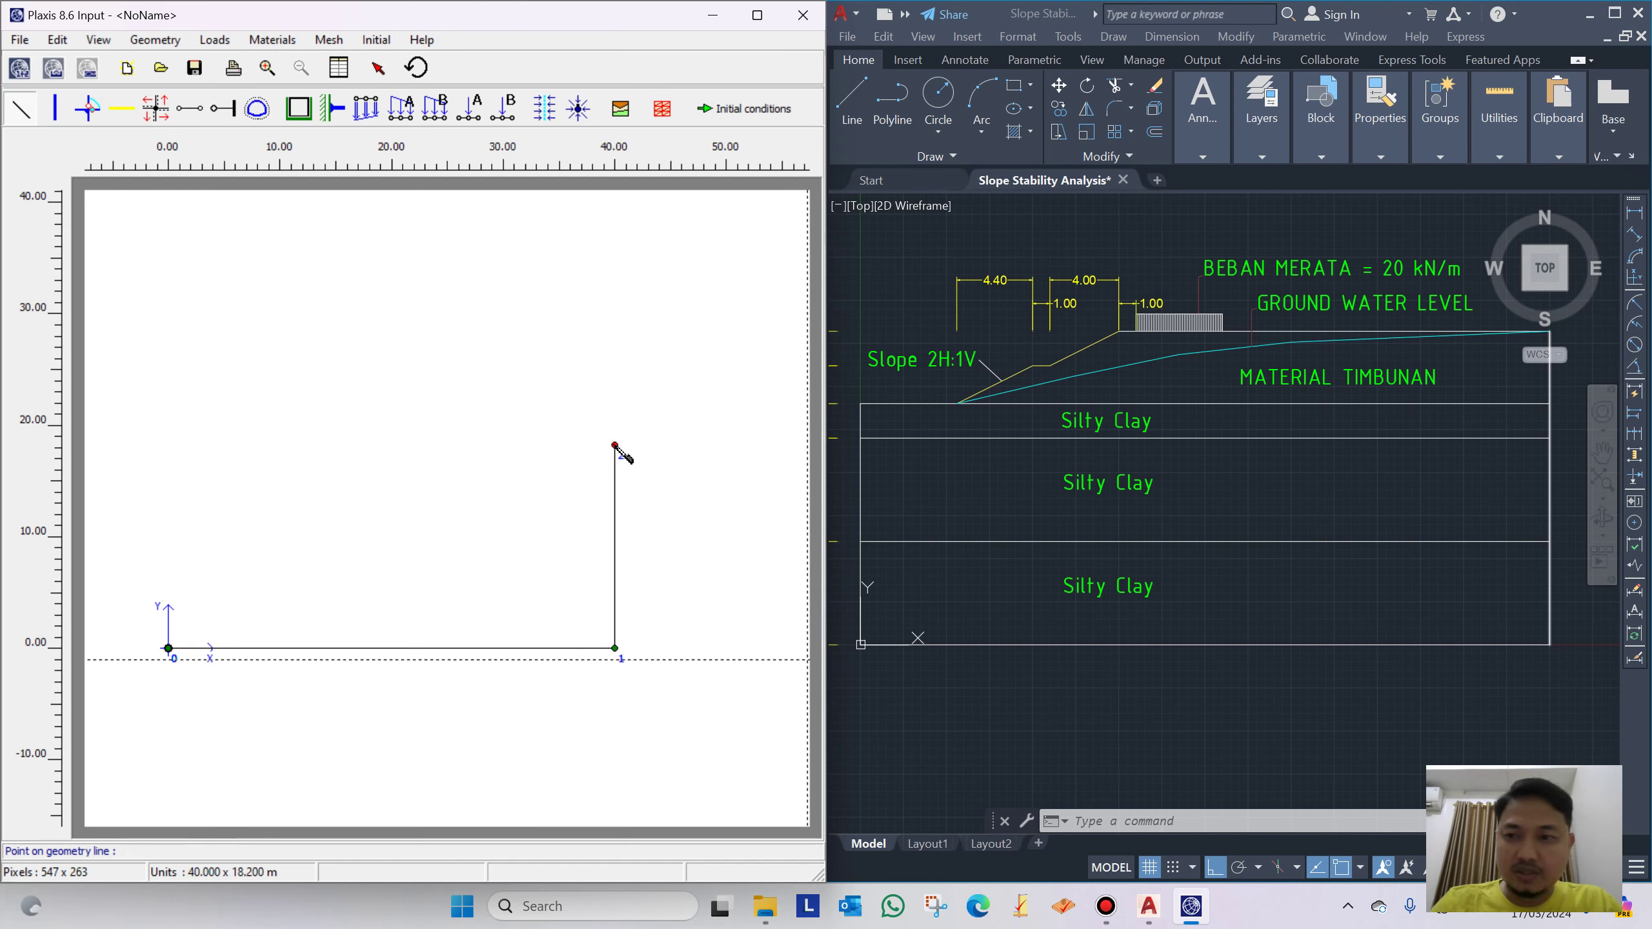
# List the embankment's top line in AutoCAD and extend the Plaxis geometry line to its crest end point, 15.0000 18.2000
pyautogui.click(1440, 381)
pyautogui.write('list')
pyautogui.press('Return')
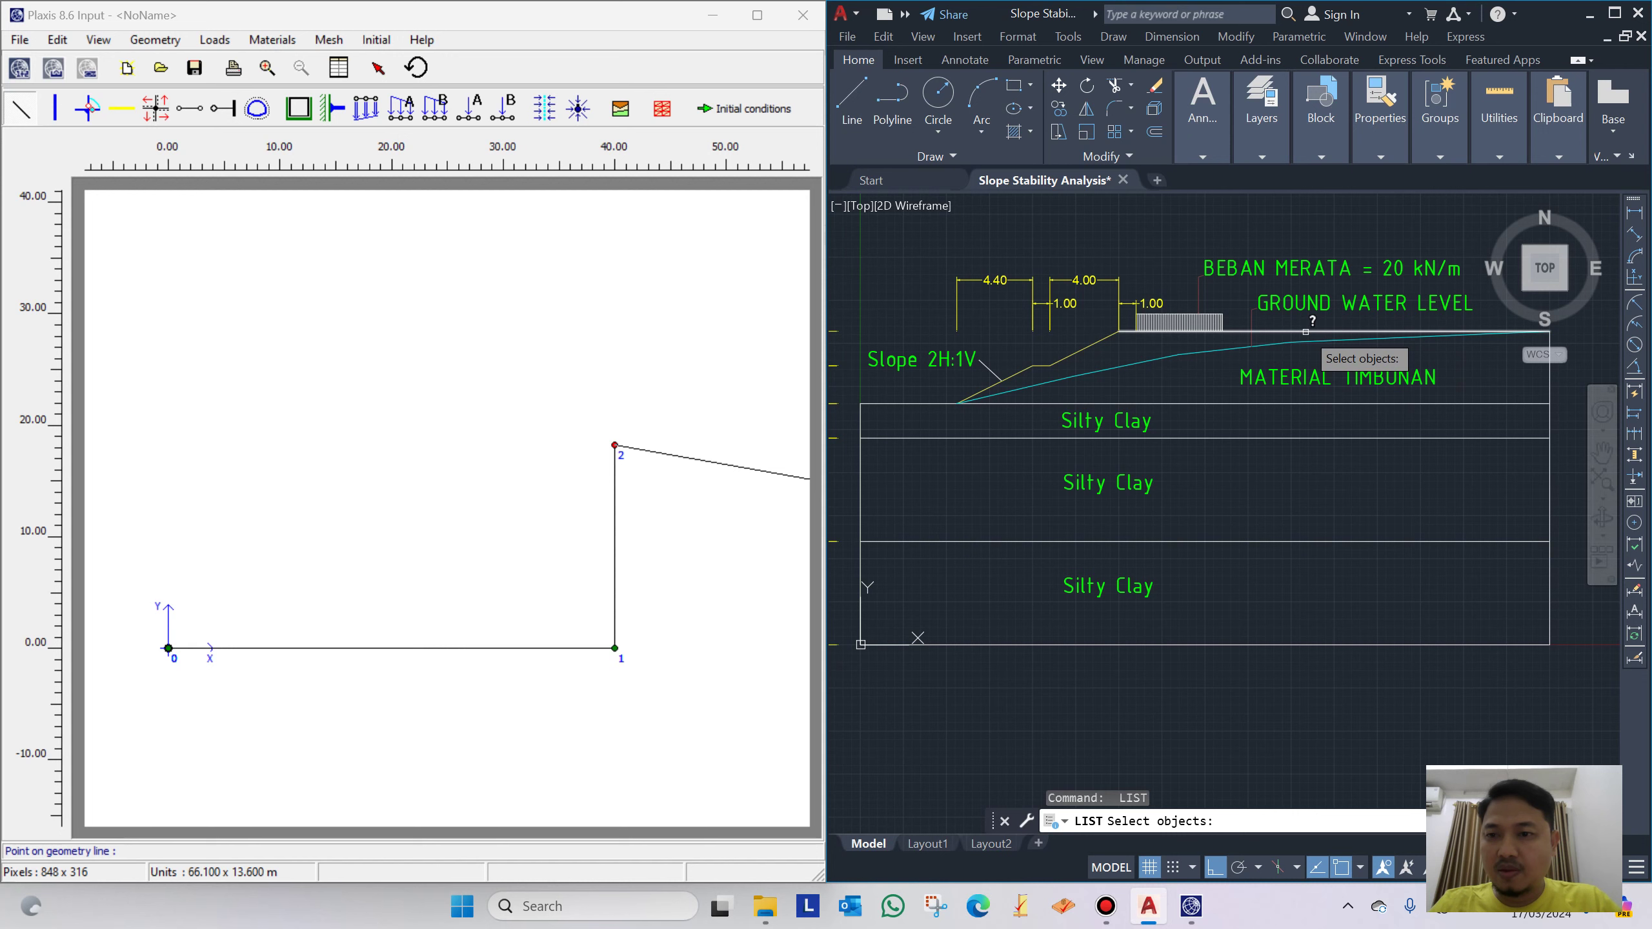
pyautogui.click(1306, 331)
pyautogui.press('Return')
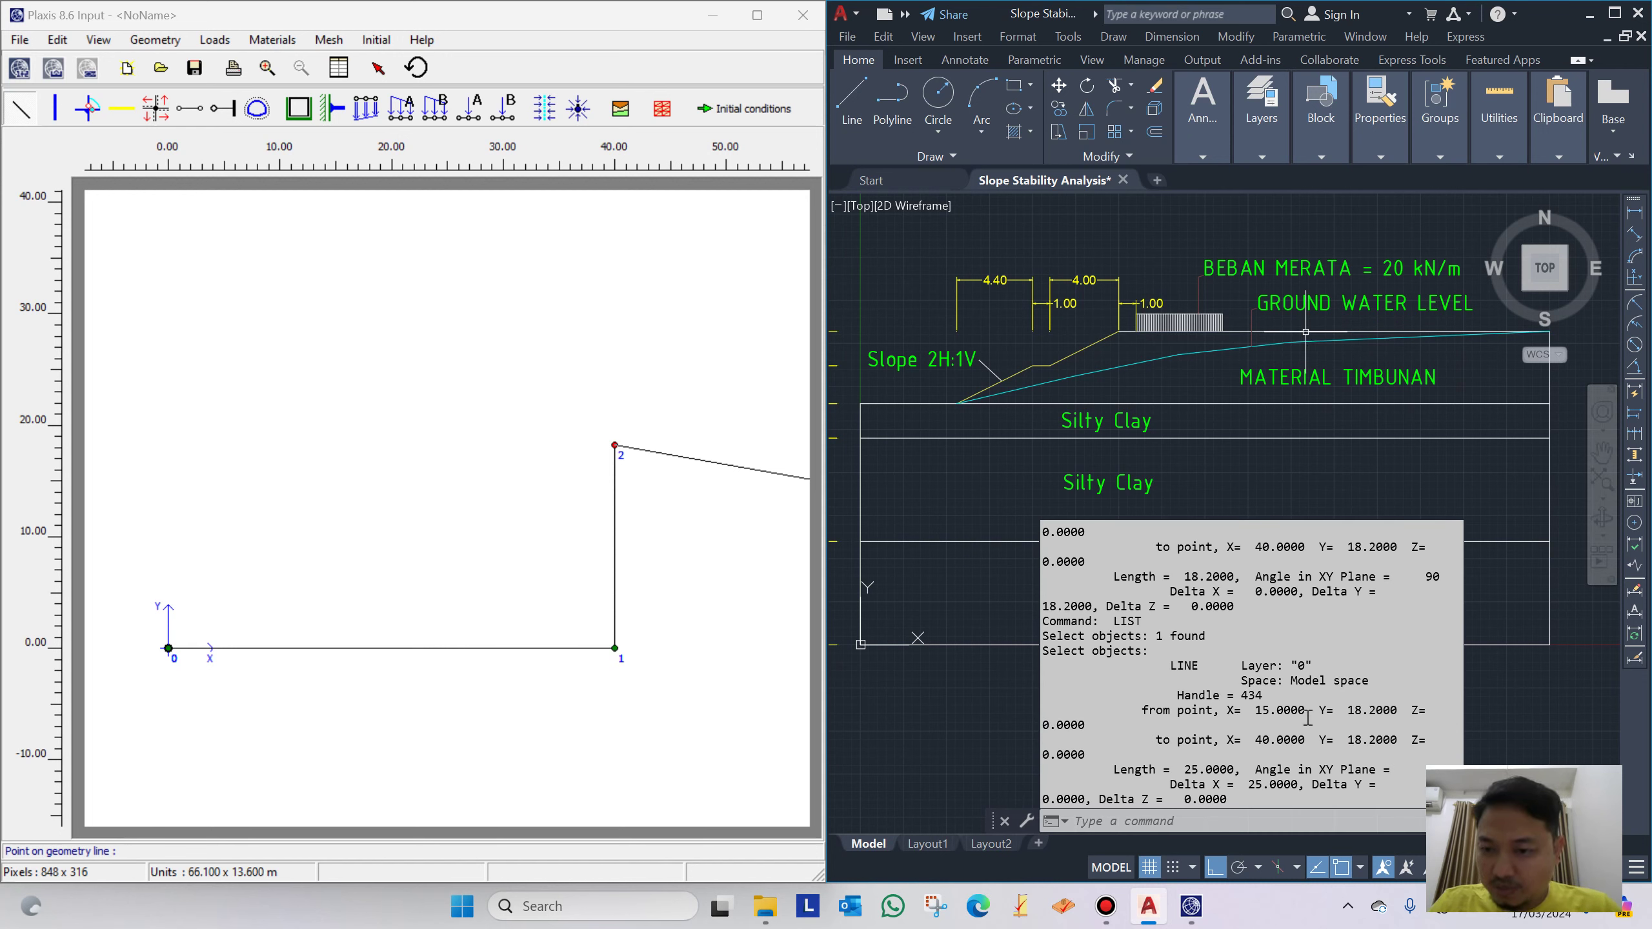
pyautogui.moveTo(1392, 710); pyautogui.dragTo(1260, 709)
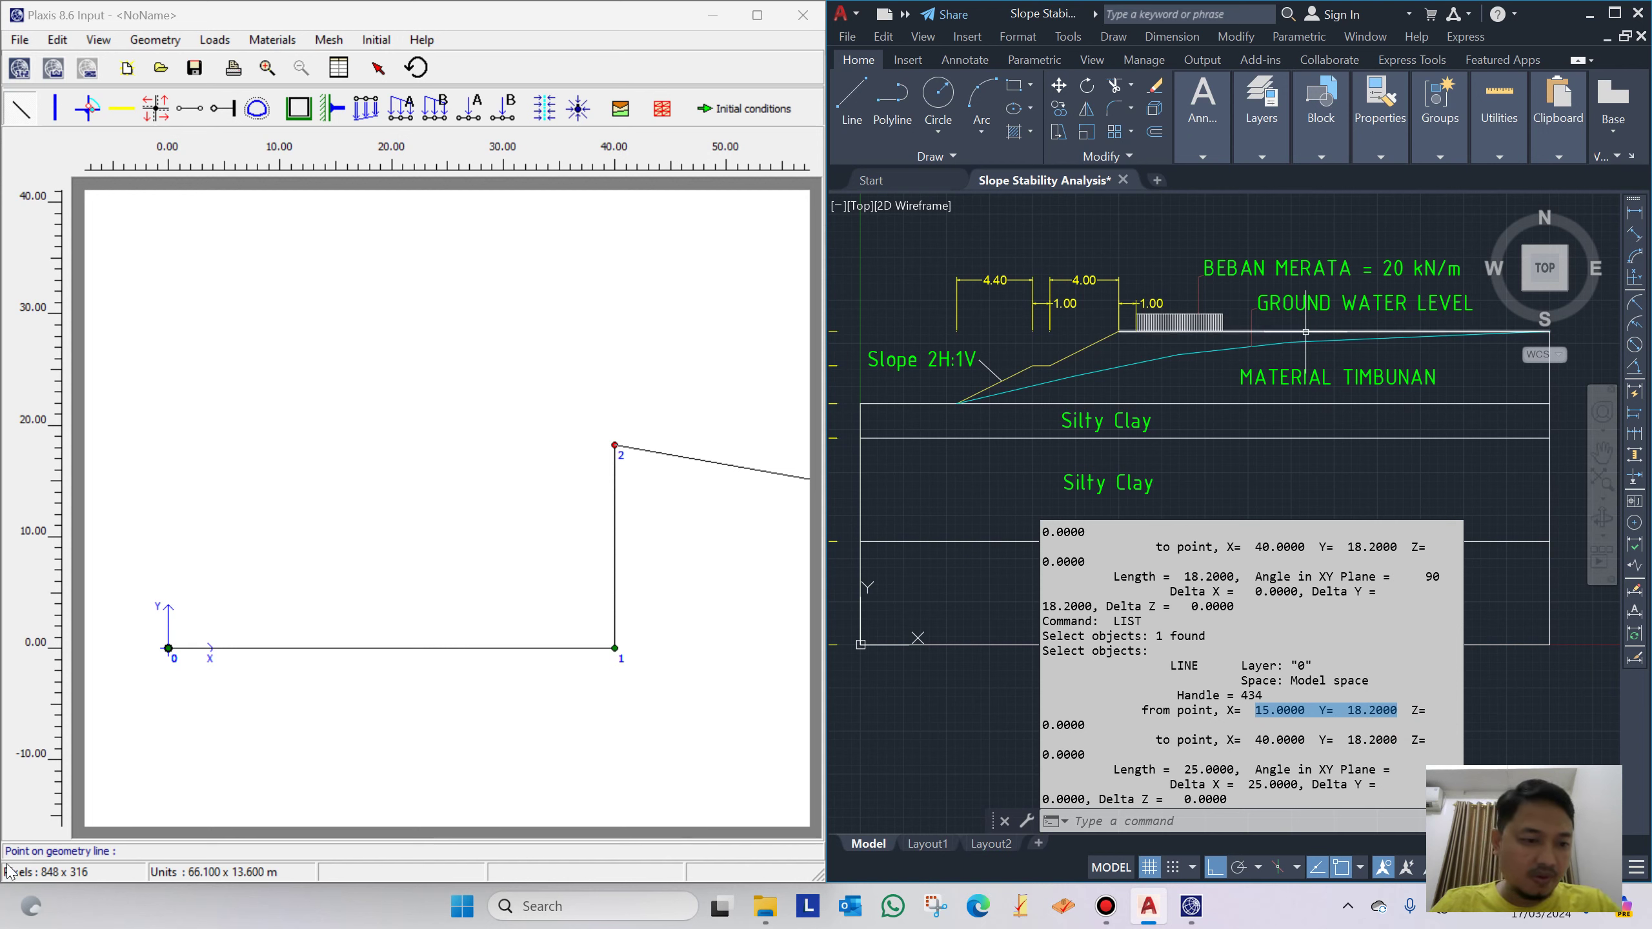
pyautogui.click(152, 853)
pyautogui.write('15.0000  Y=  18.2000')
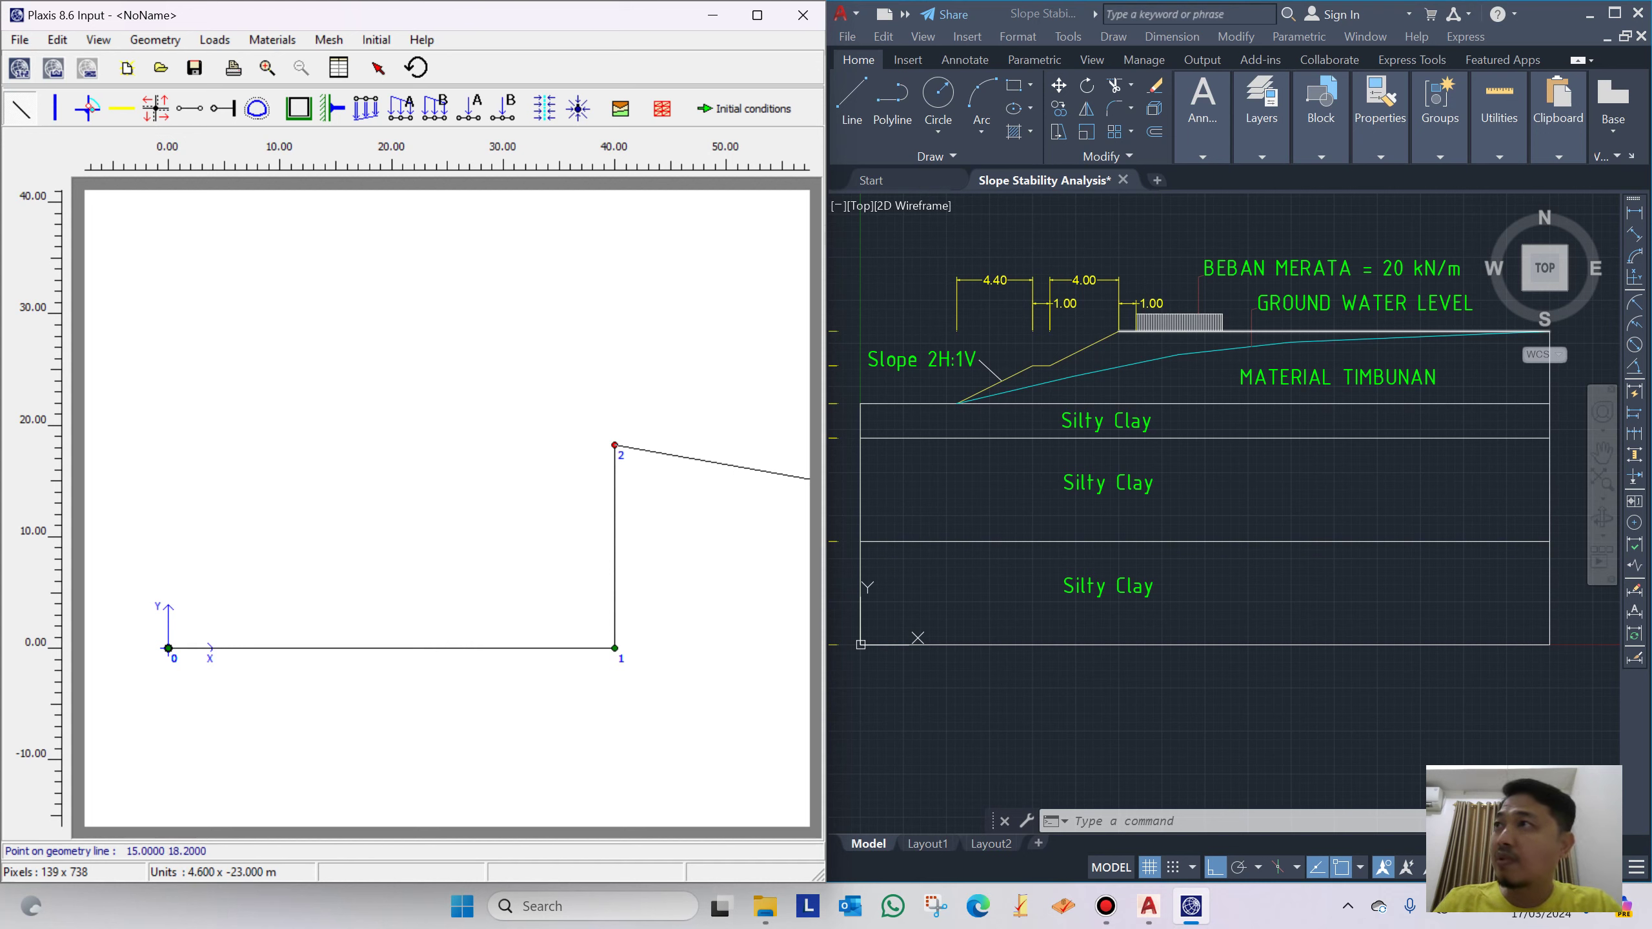
pyautogui.press('Return')
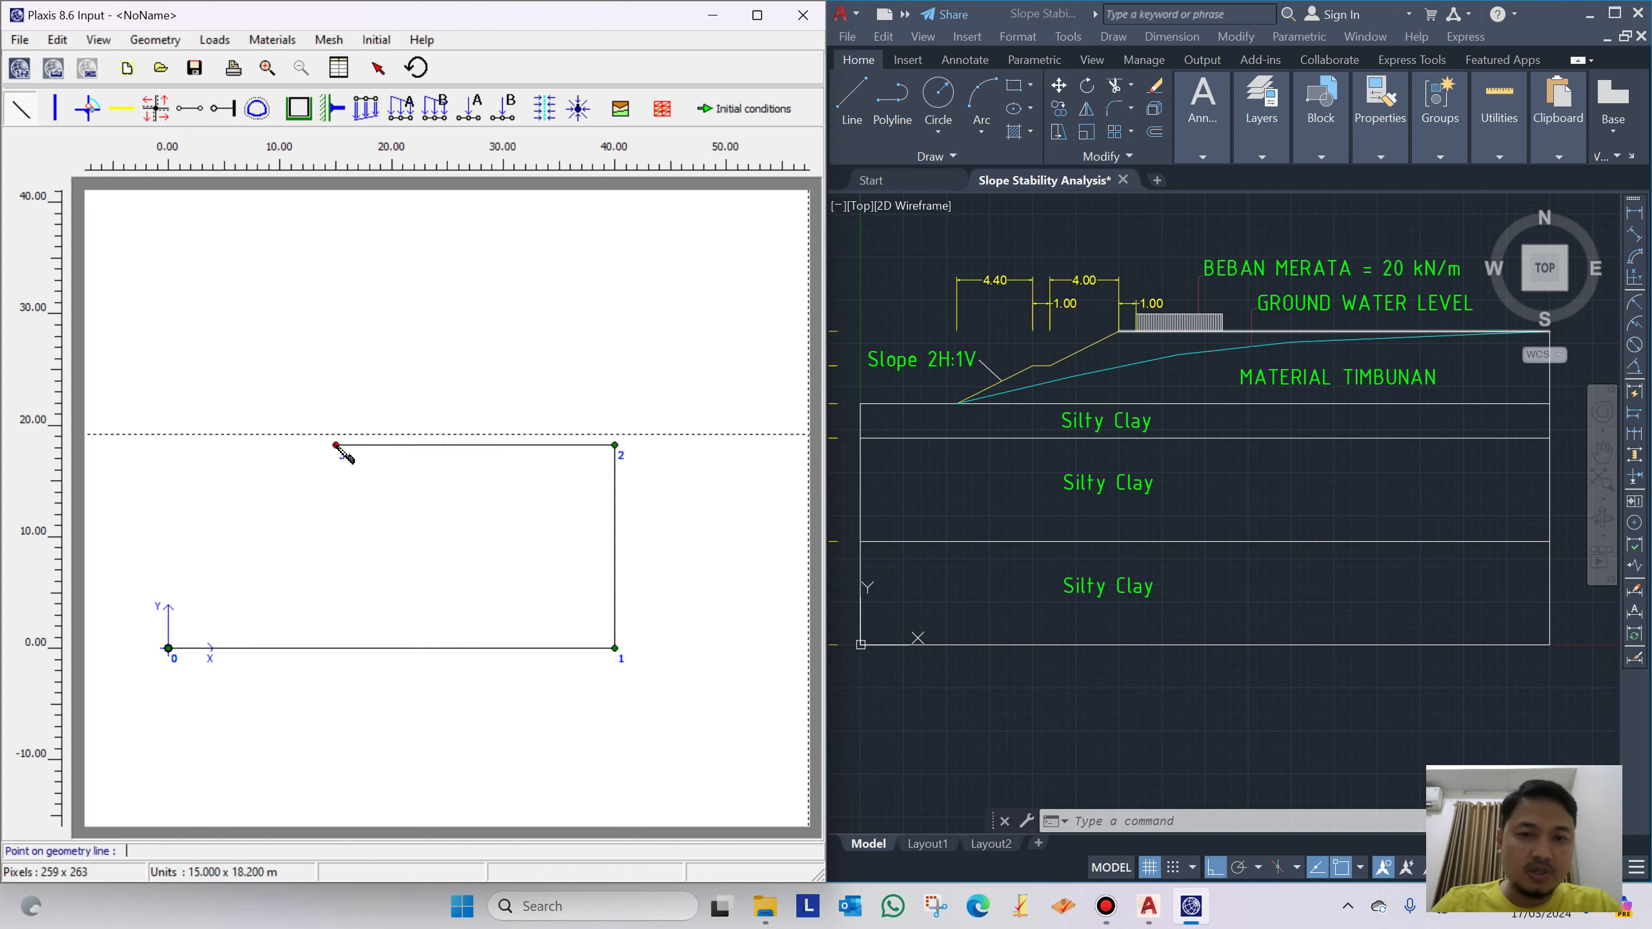
# List the upper slope line in AutoCAD and copy the coordinates of its lower end point, 11.0000 16.2000
pyautogui.click(1116, 364)
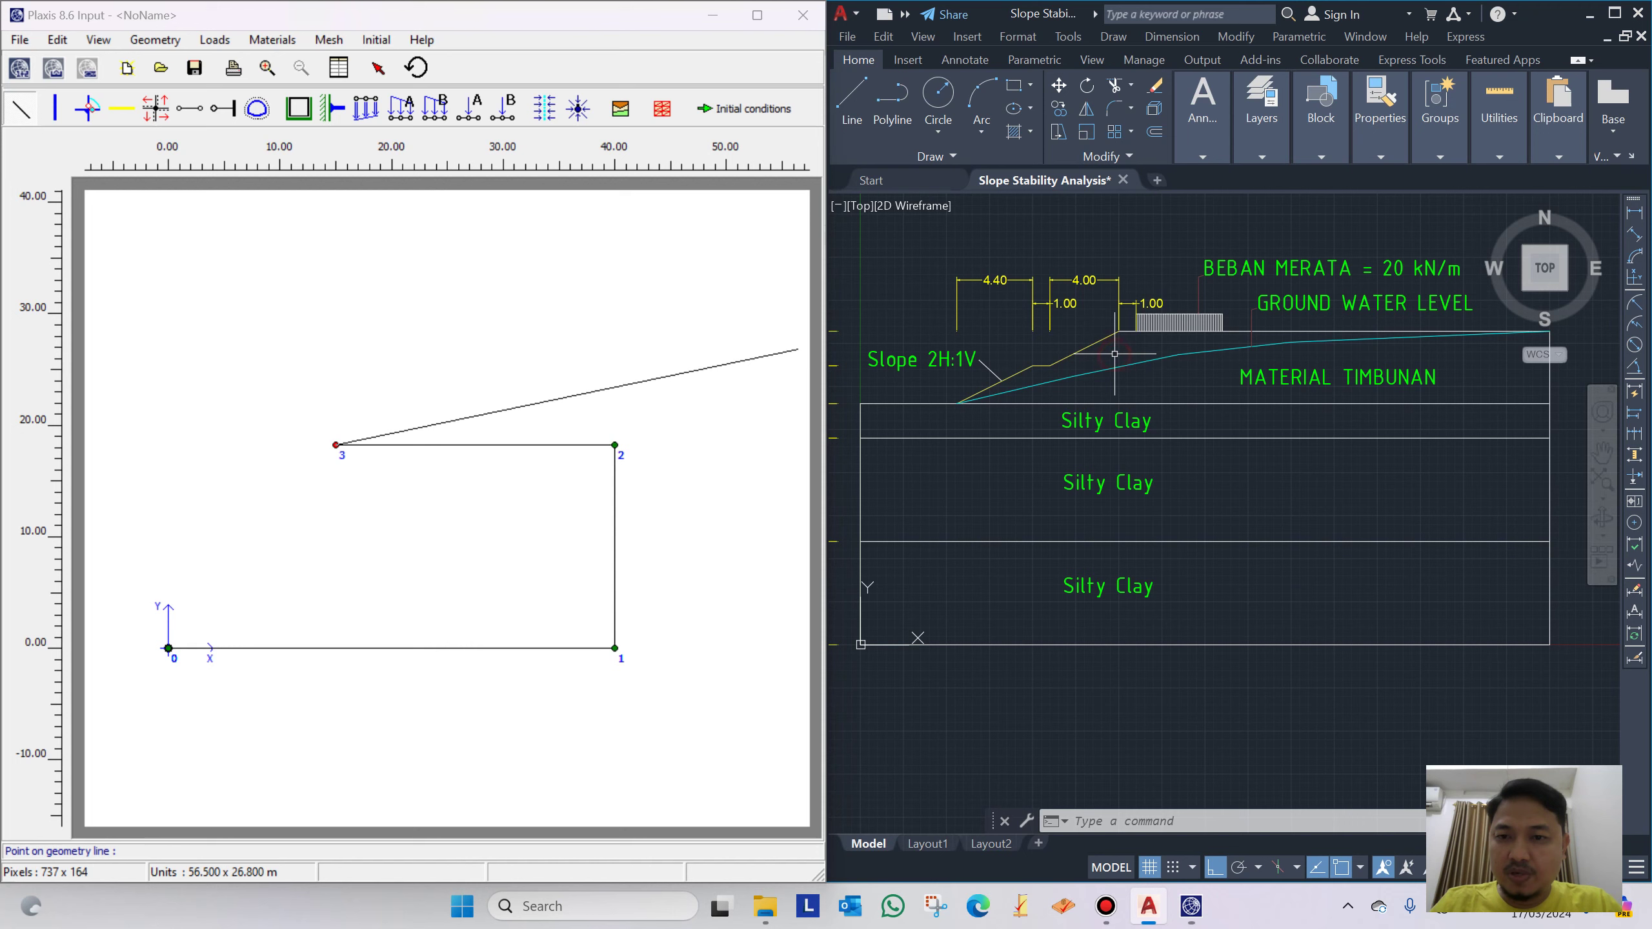
pyautogui.press('Return')
pyautogui.click(1094, 345)
pyautogui.press('Return')
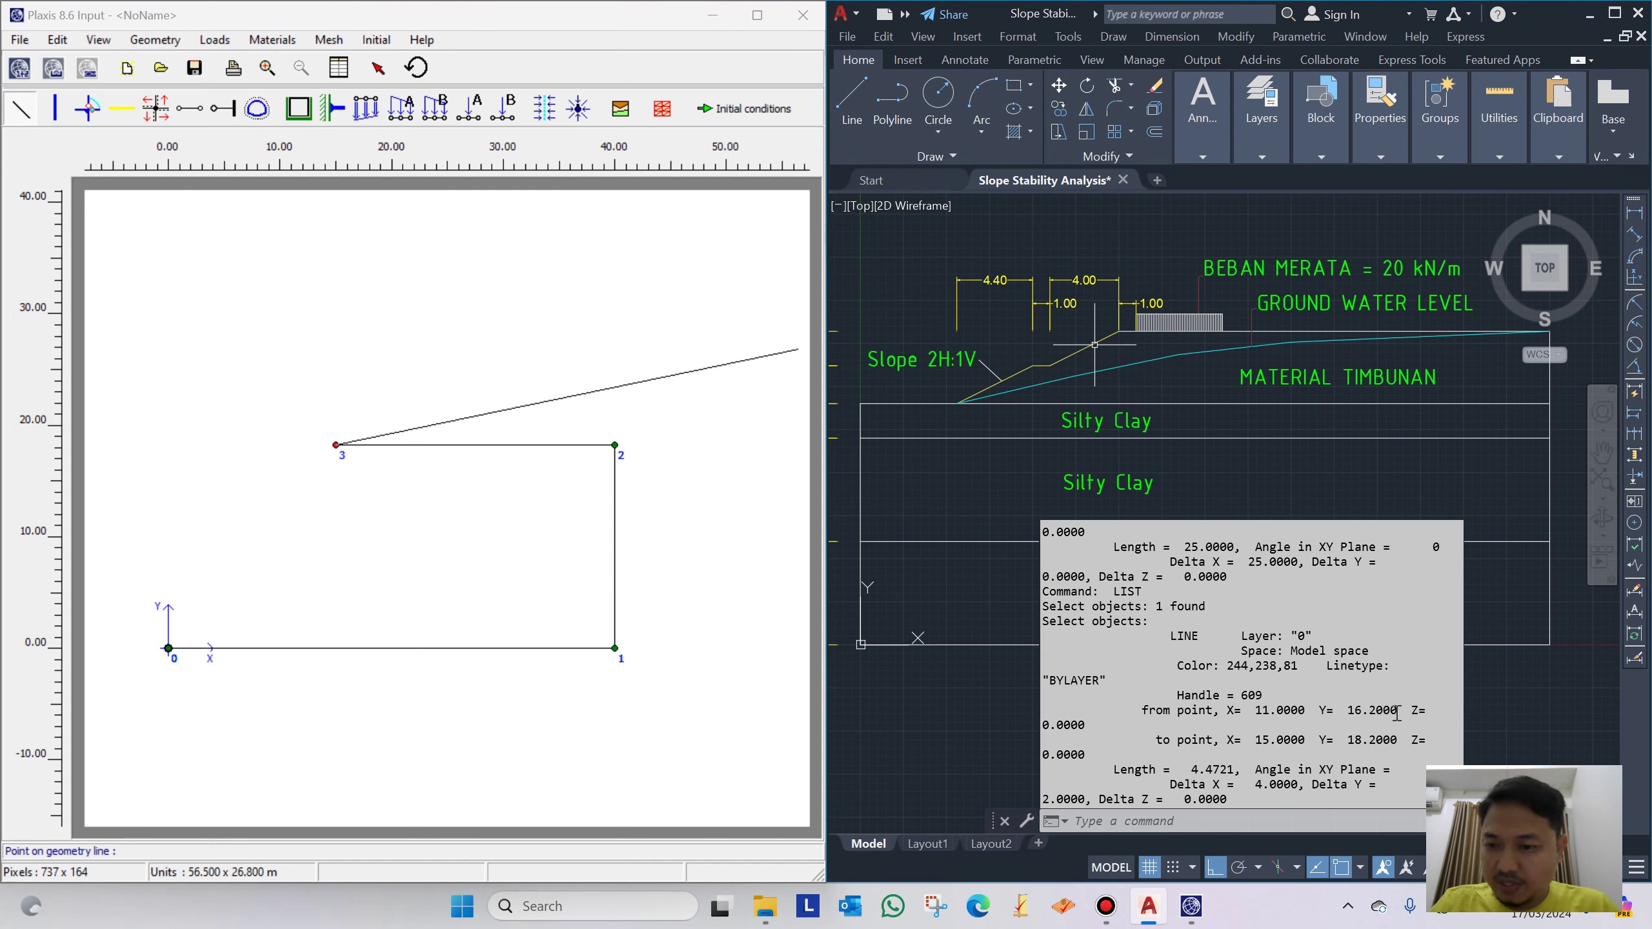
pyautogui.moveTo(1359, 713); pyautogui.dragTo(1261, 714)
pyautogui.hotkey('ctrl', 'c')
# Extend the Plaxis geometry line from the crest to the copied point 11.0000 16.2000, removing the "Y=" text
pyautogui.click(208, 851)
pyautogui.hotkey('ctrl', 'v')
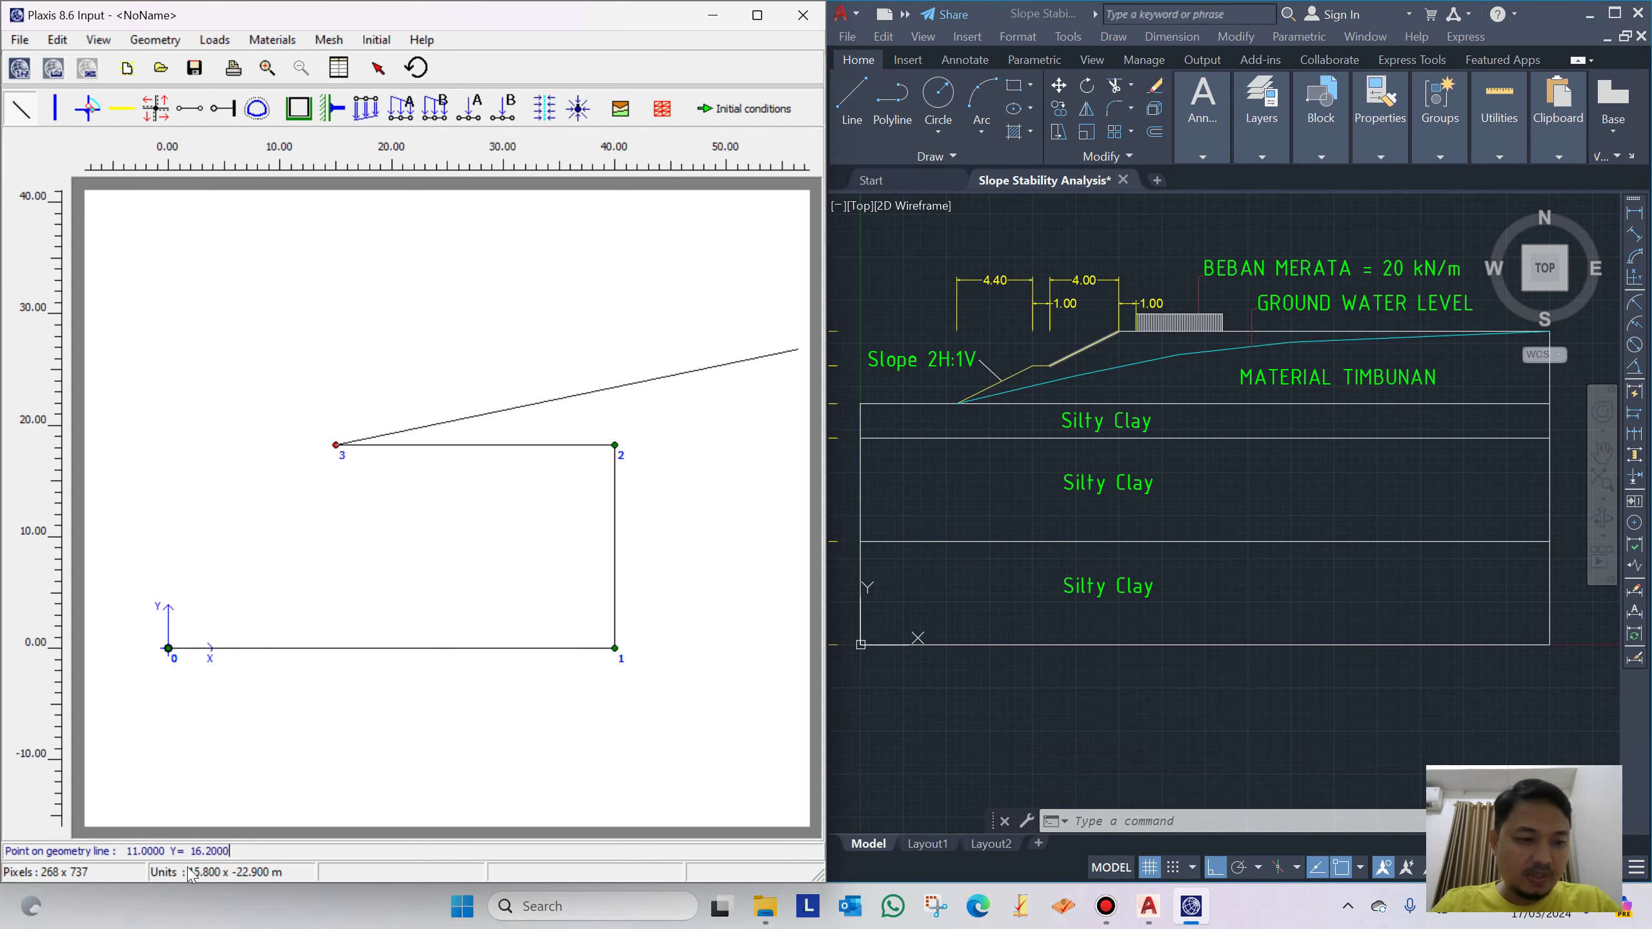
pyautogui.click(189, 851)
pyautogui.press('BackSpace')
pyautogui.press('BackSpace')
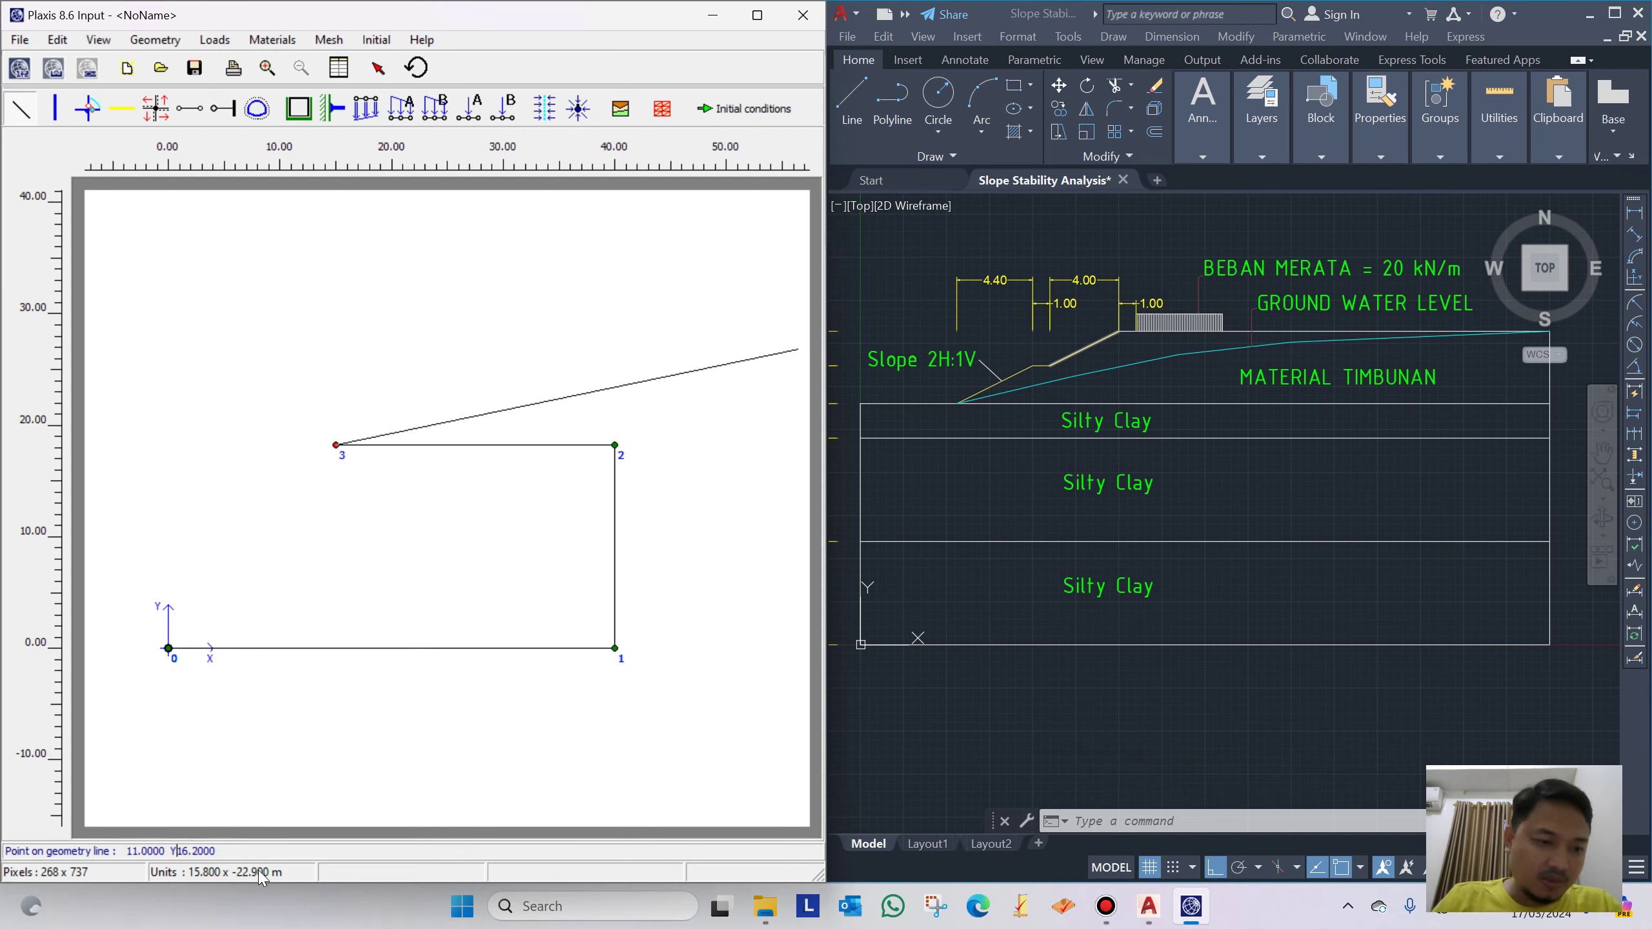
pyautogui.press('Return')
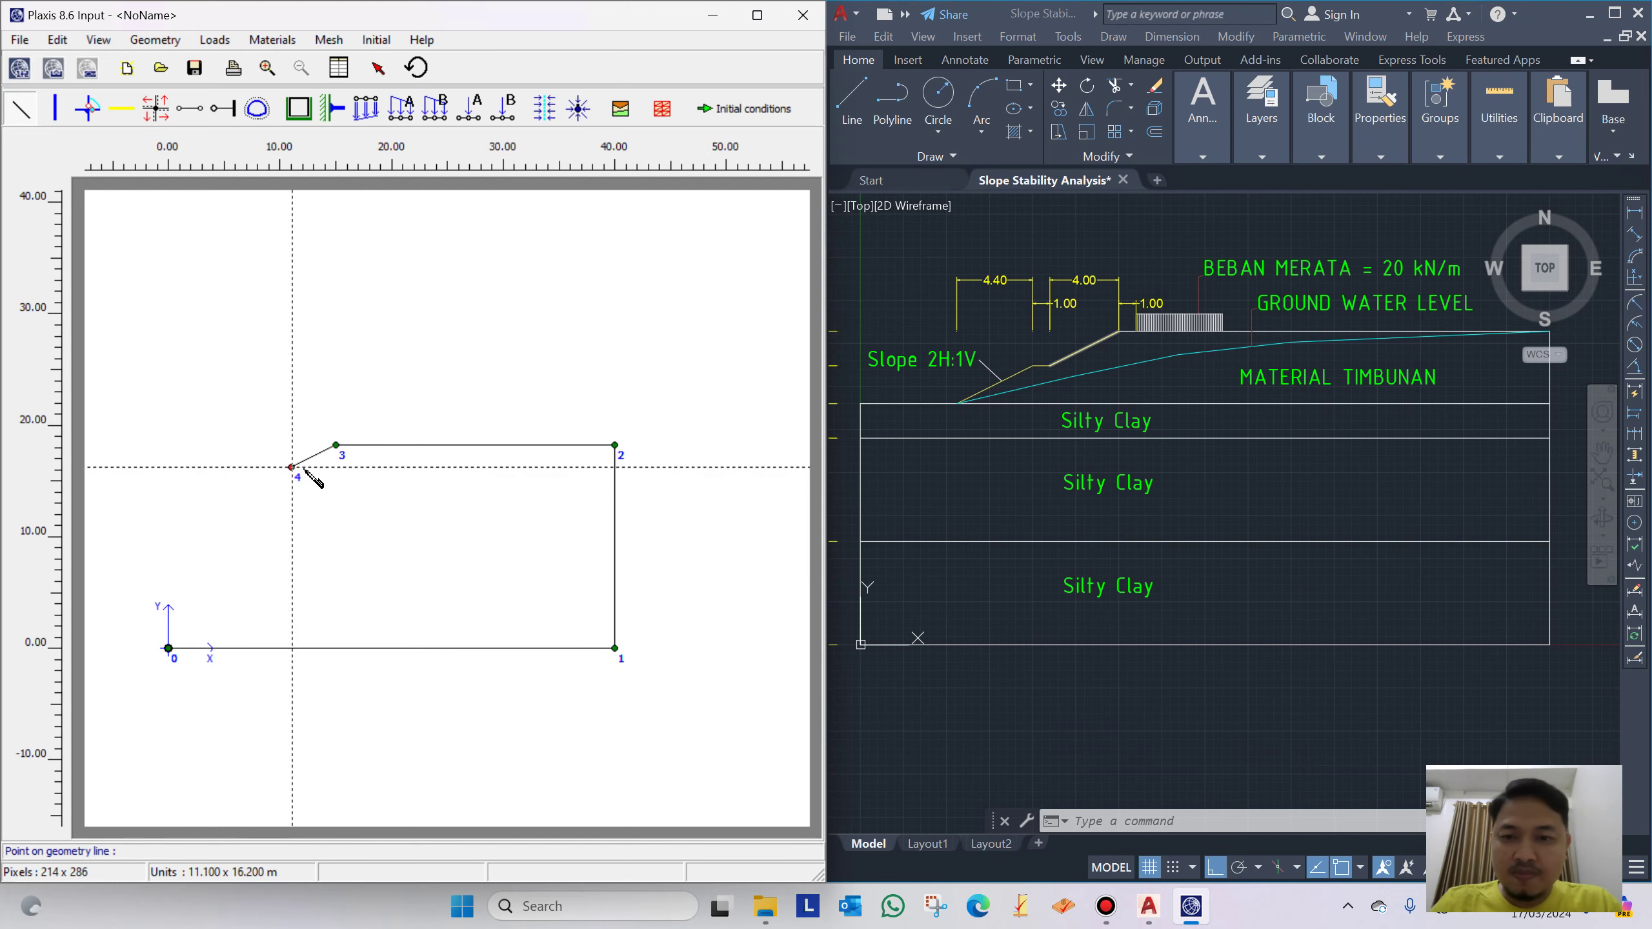
# List the short horizontal berm line in AutoCAD and copy the coordinates of its outer end point, 10.0000 16.2000
pyautogui.click(1049, 355)
pyautogui.scroll(3, 1049, 355)
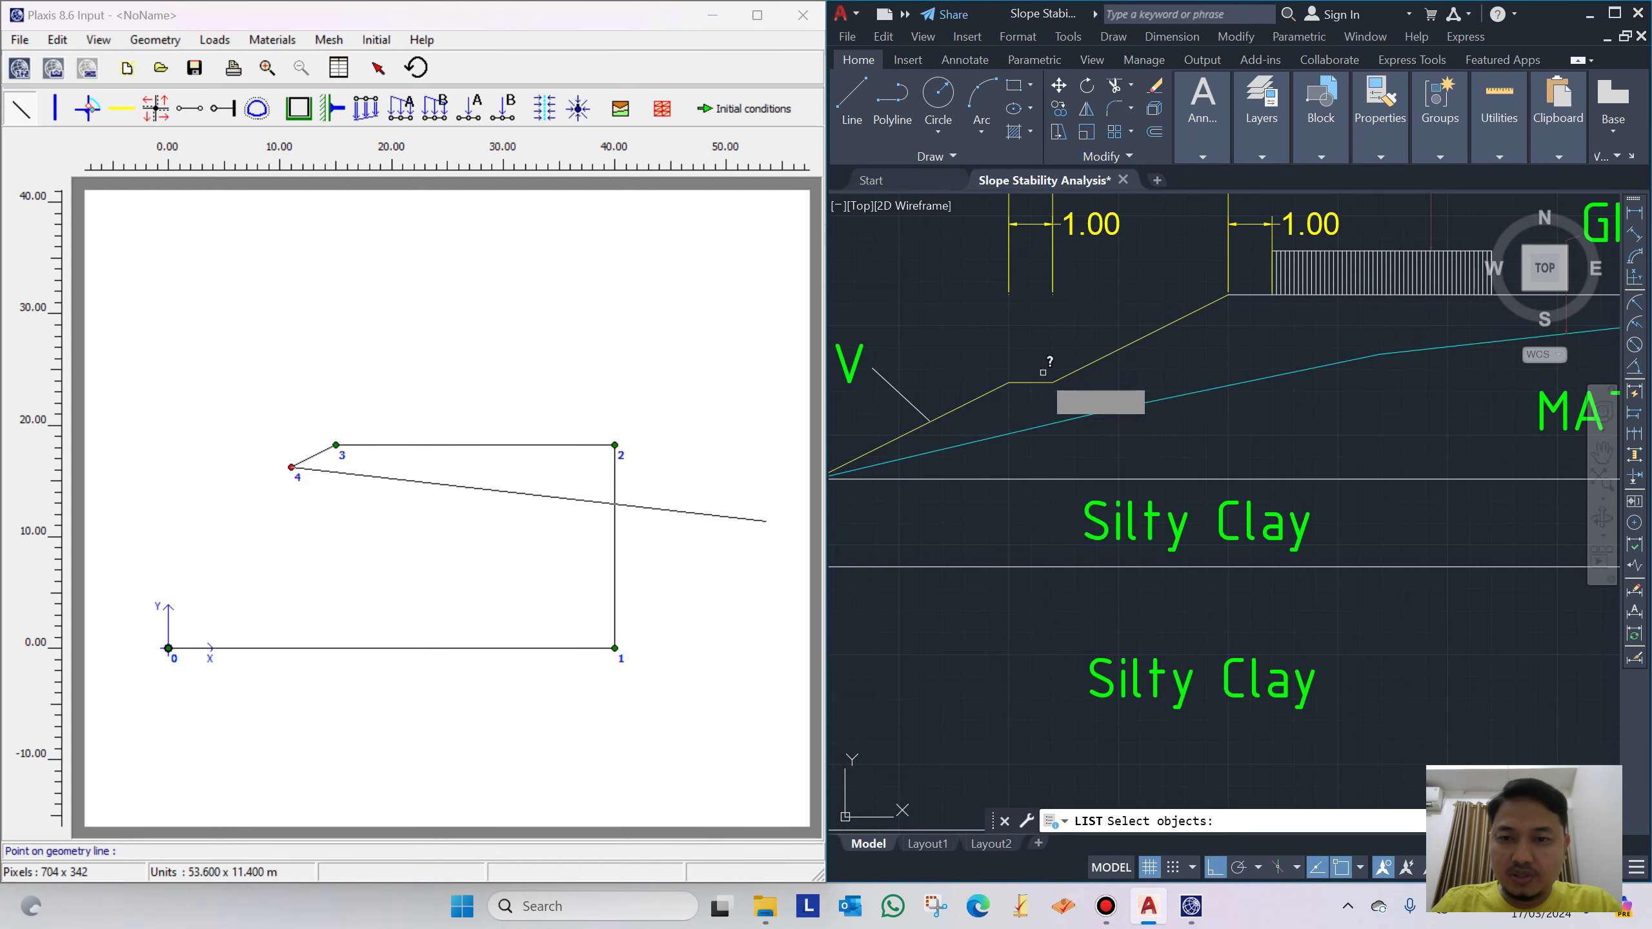
pyautogui.press('F2')
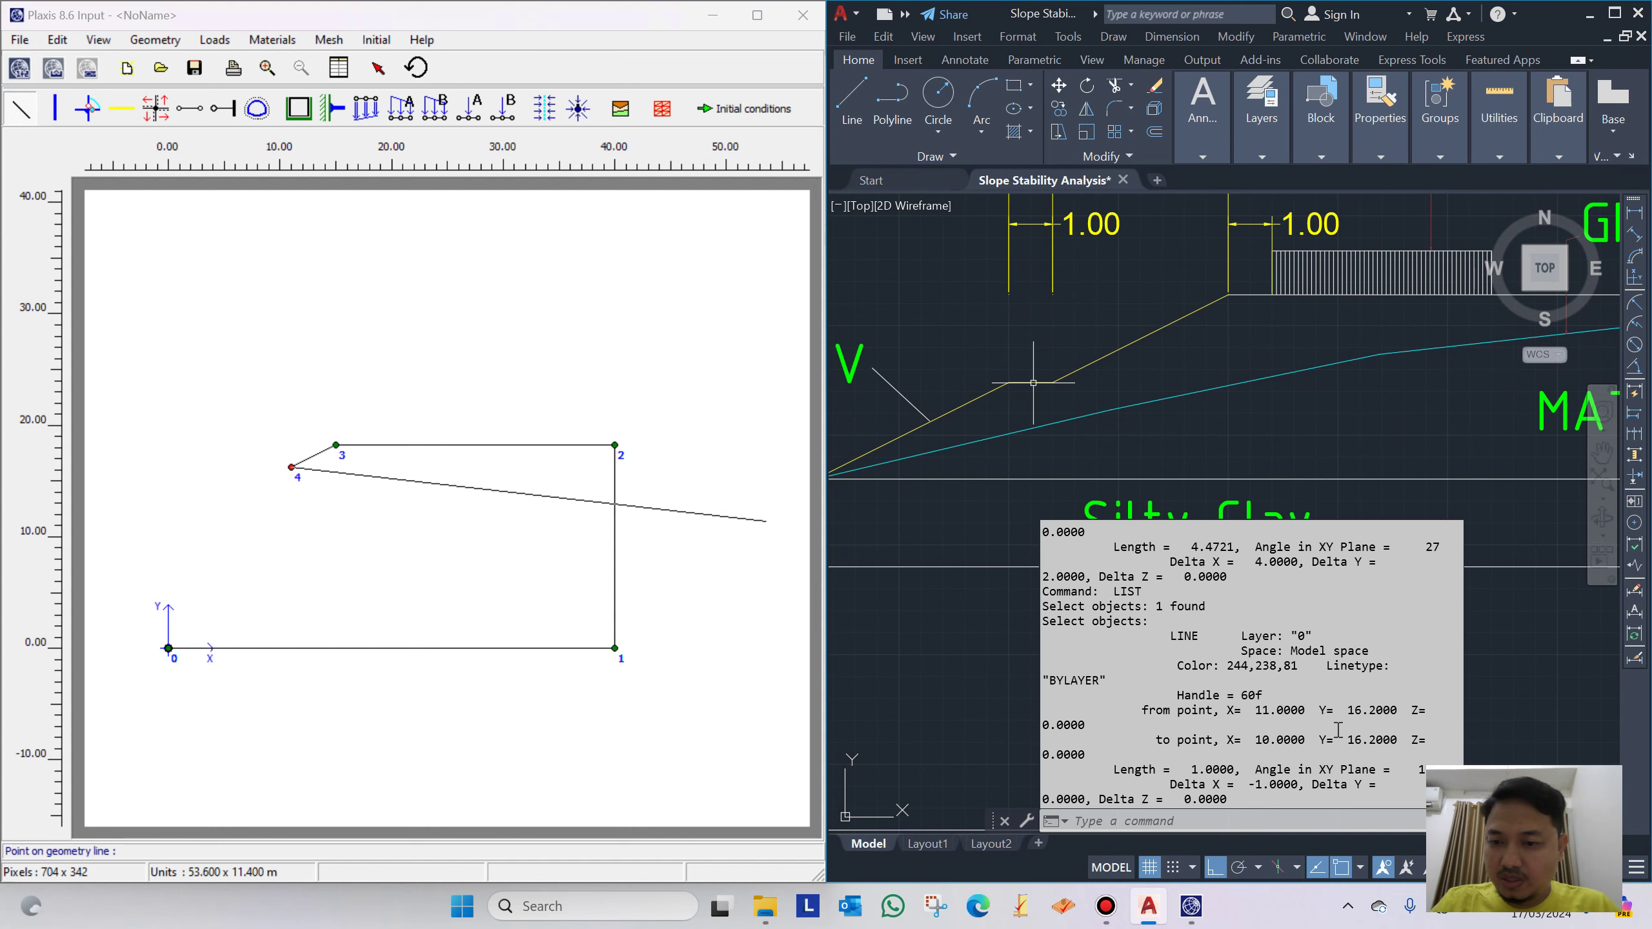
pyautogui.moveTo(1397, 740); pyautogui.dragTo(1257, 742)
pyautogui.hotkey('ctrl', 'c')
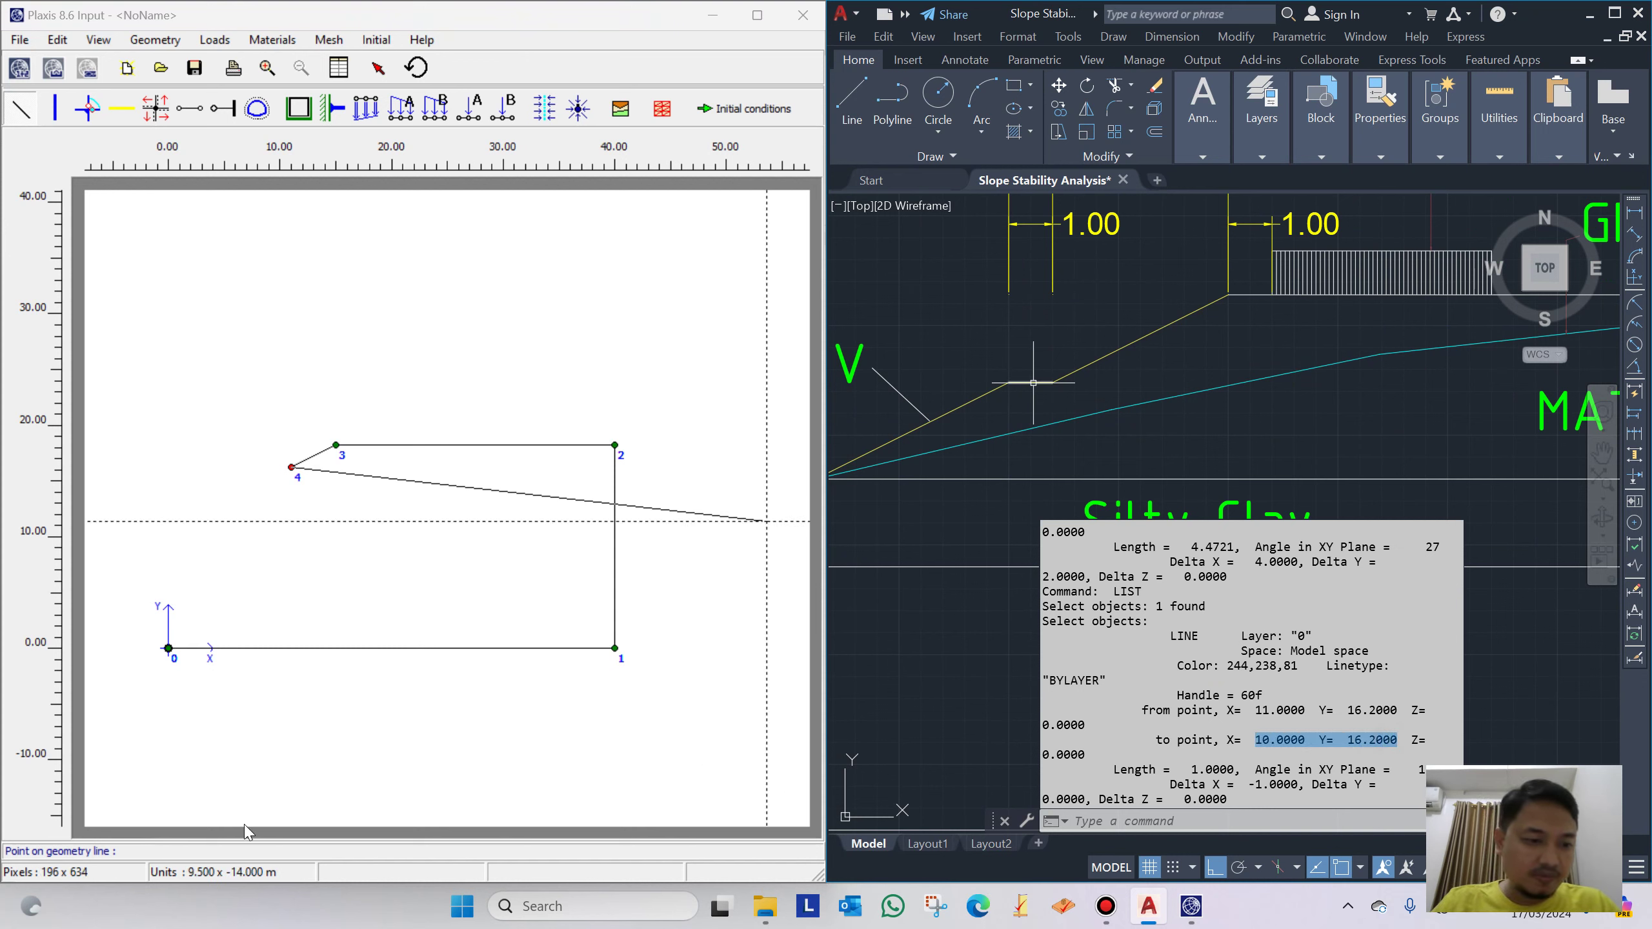
# Extend the Plaxis geometry line along the berm to the copied point 10.0000 16.2000, without the "Y=" text
pyautogui.click(212, 853)
pyautogui.hotkey('ctrl', 'v')
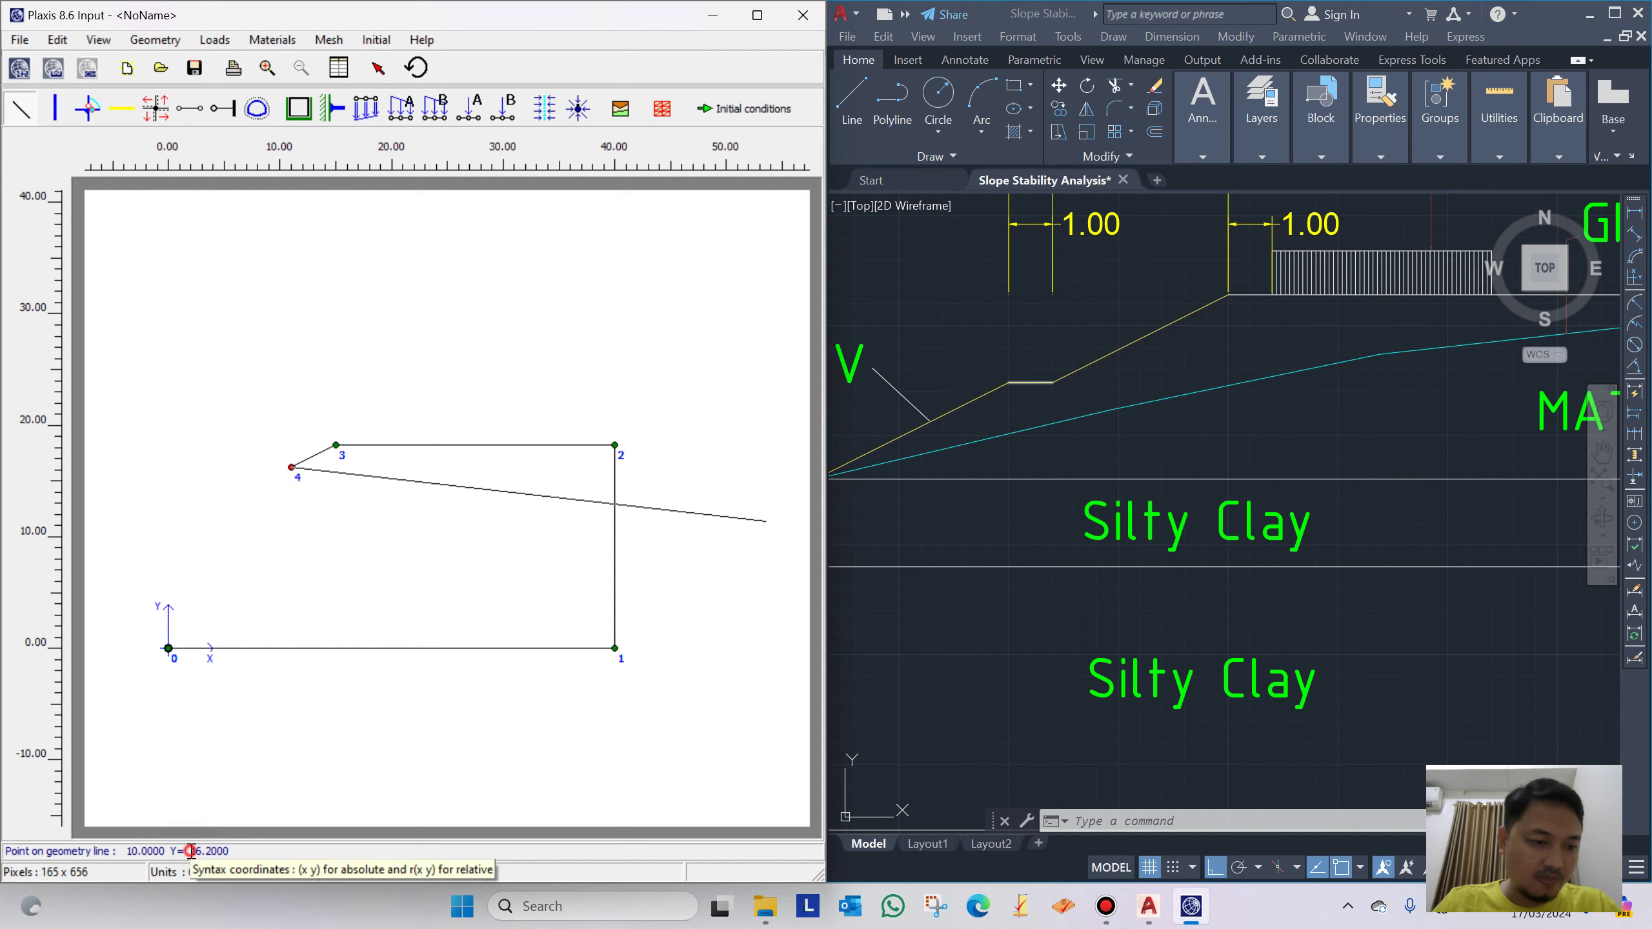
pyautogui.press('BackSpace')
pyautogui.press('BackSpace')
pyautogui.press('Return')
# List the lower slope line in AutoCAD and select the coordinates of its toe point, 5.6000 14.0000
pyautogui.click(977, 339)
pyautogui.scroll(-4, 978, 339)
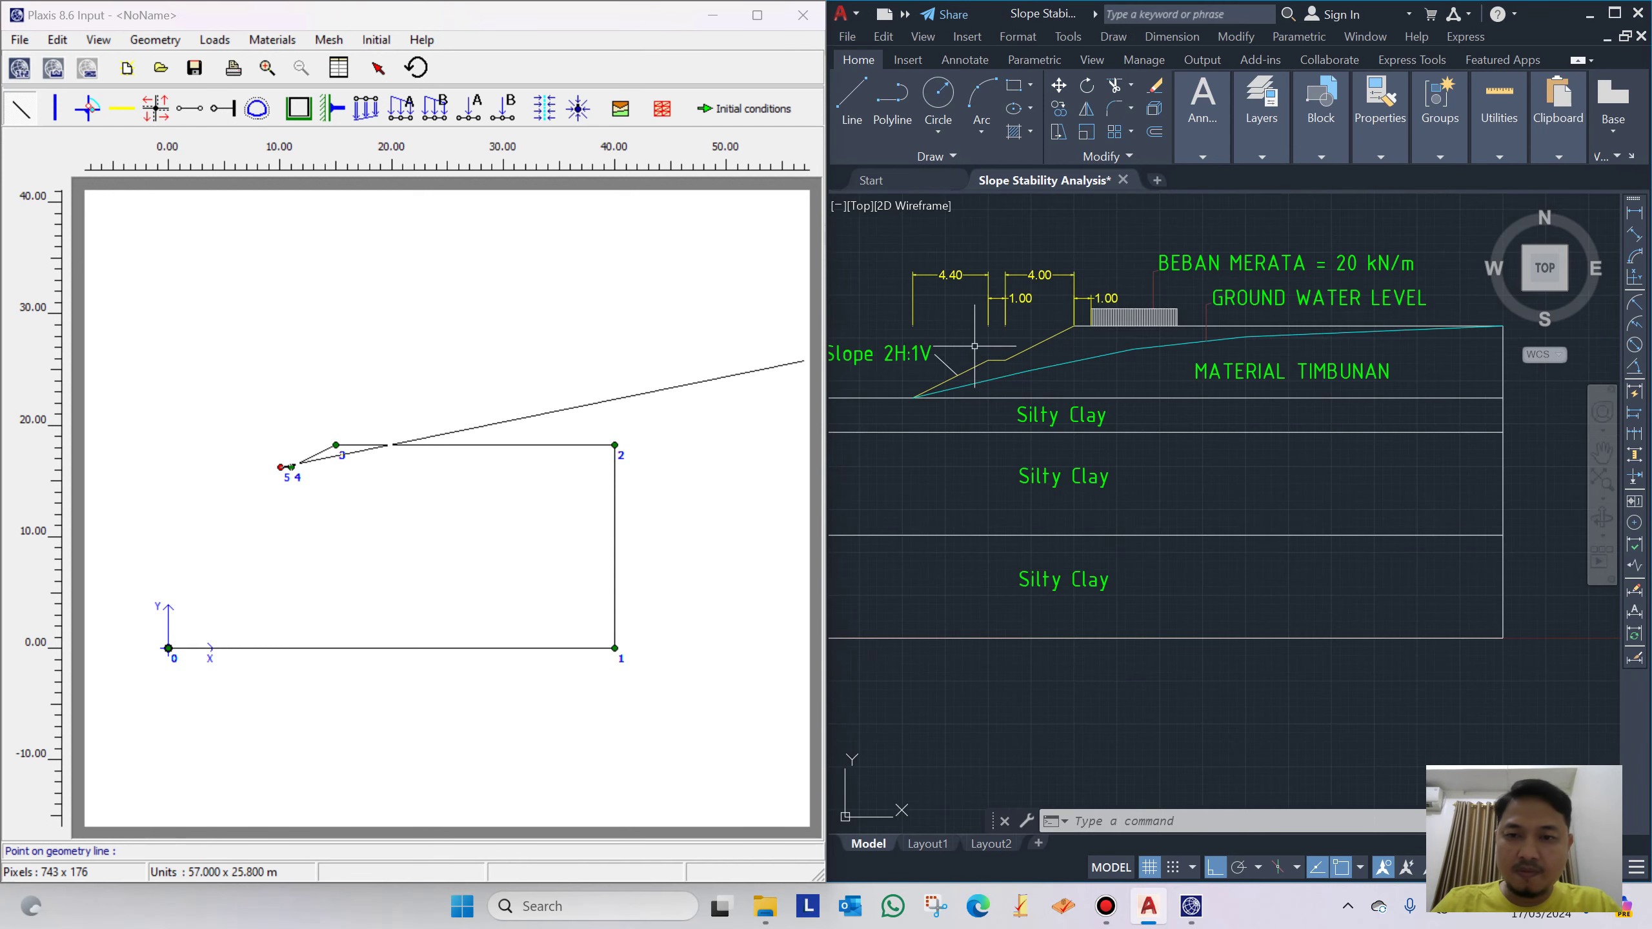
pyautogui.press('Return')
pyautogui.click(1048, 371)
pyautogui.press('Return')
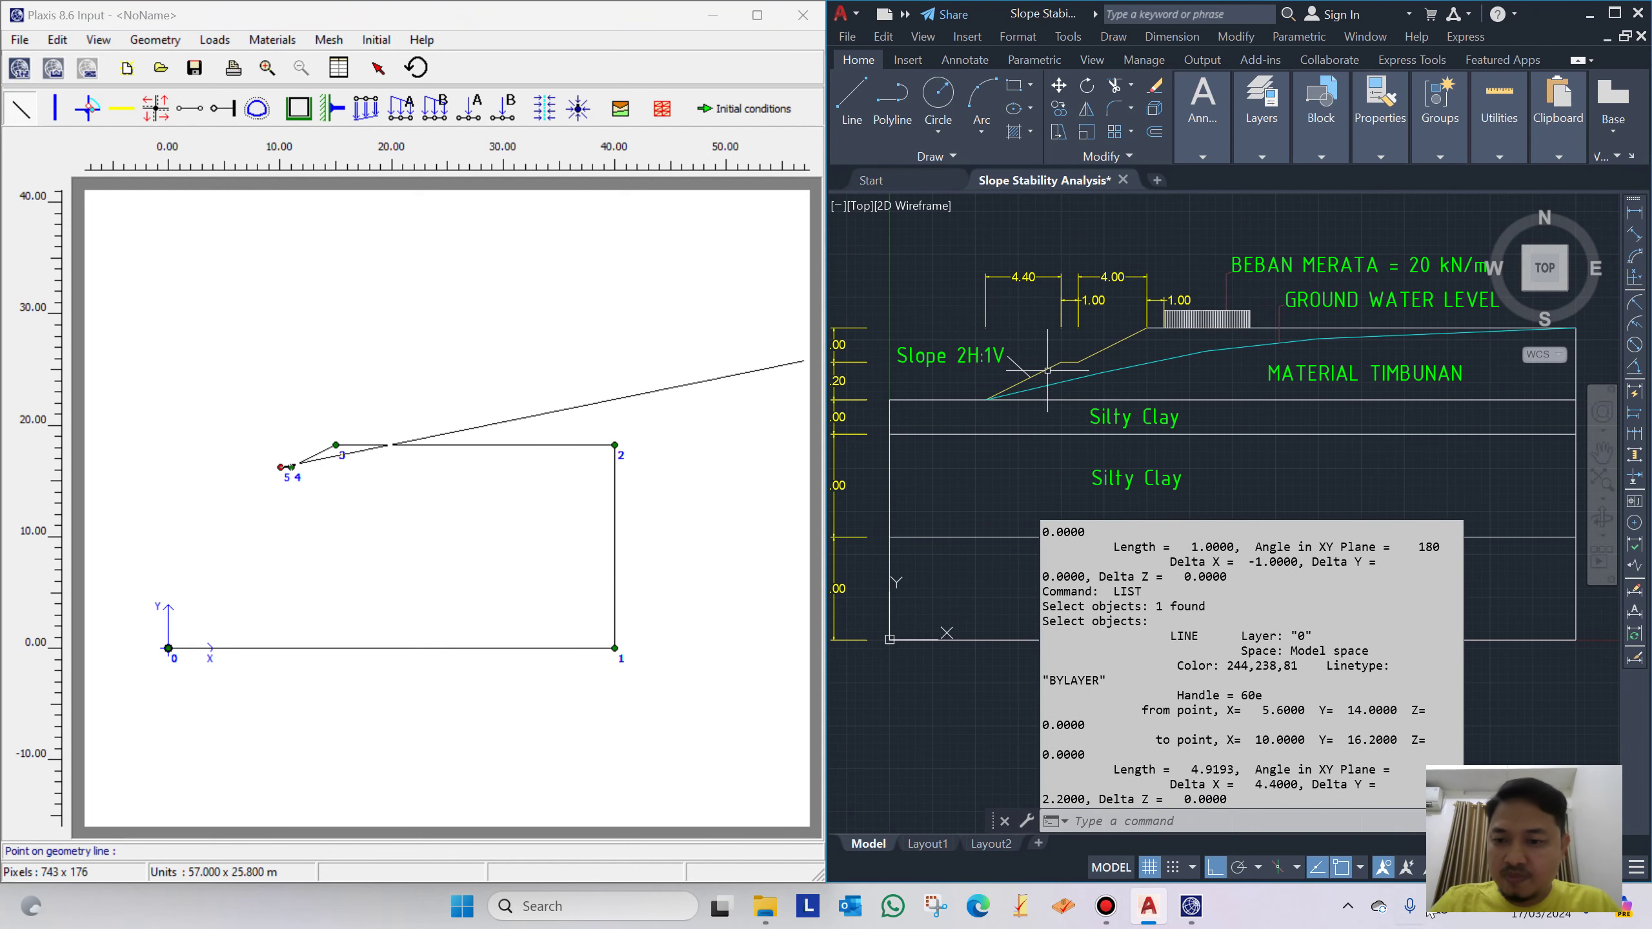
pyautogui.moveTo(1398, 712); pyautogui.dragTo(1270, 708)
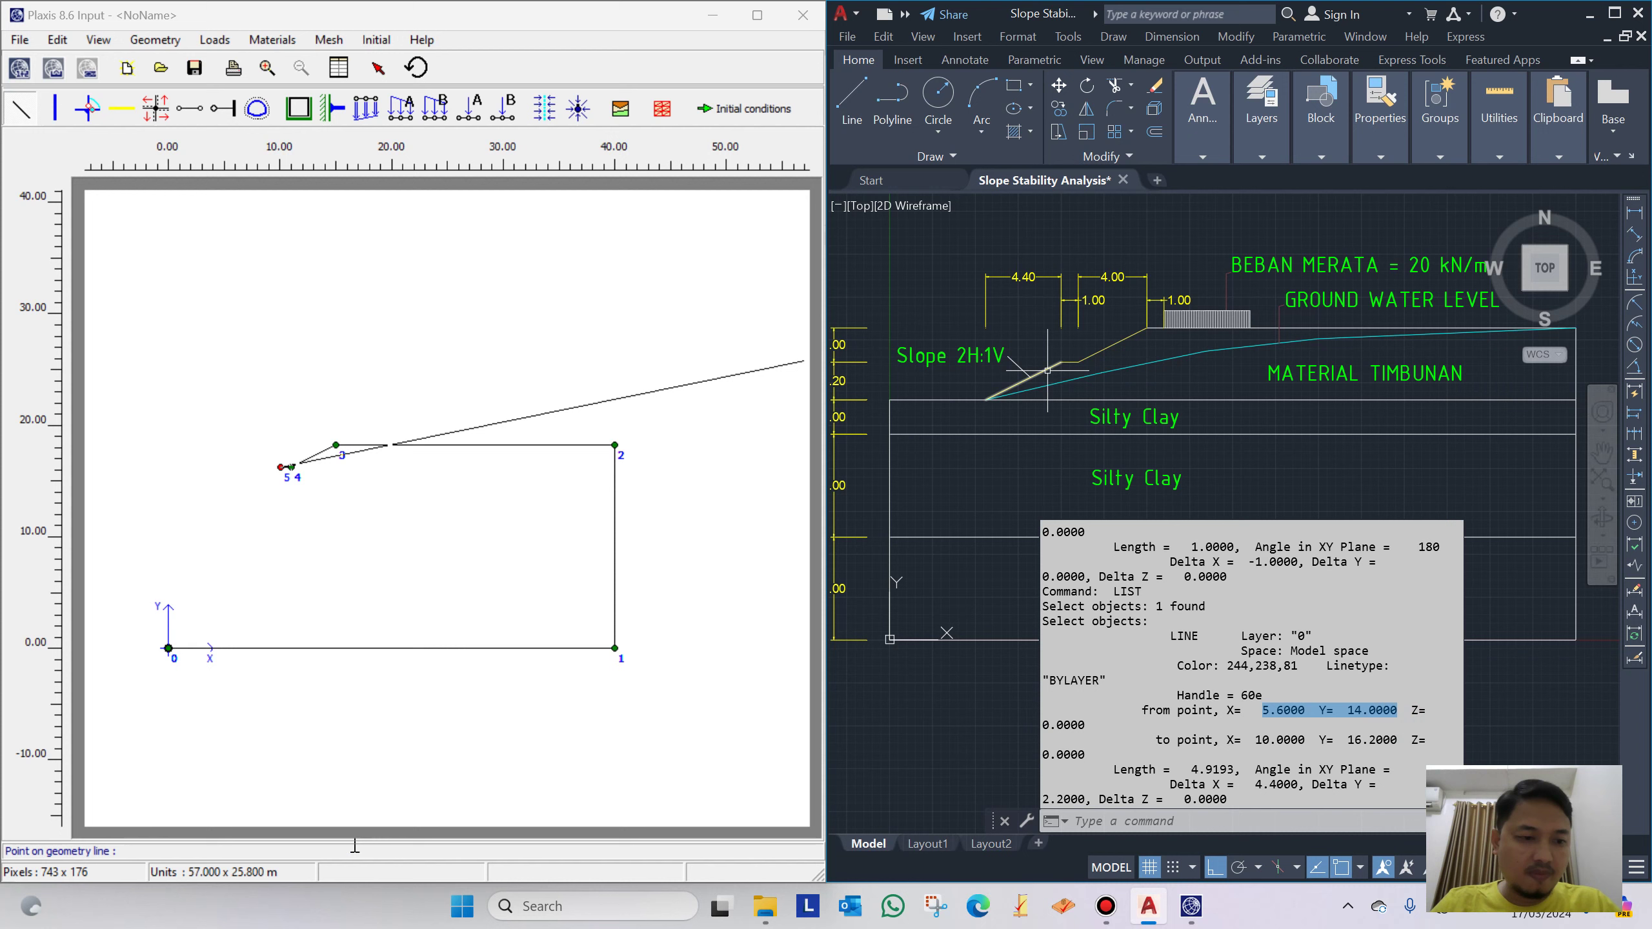
# Extend the Plaxis geometry line to the slope toe at 5.6000 14.0000, removing the "Y=" text from the coordinates
pyautogui.click(190, 850)
pyautogui.write('5.6000  Y=  14.0000')
pyautogui.click(183, 851)
pyautogui.press('BackSpace')
pyautogui.press('BackSpace')
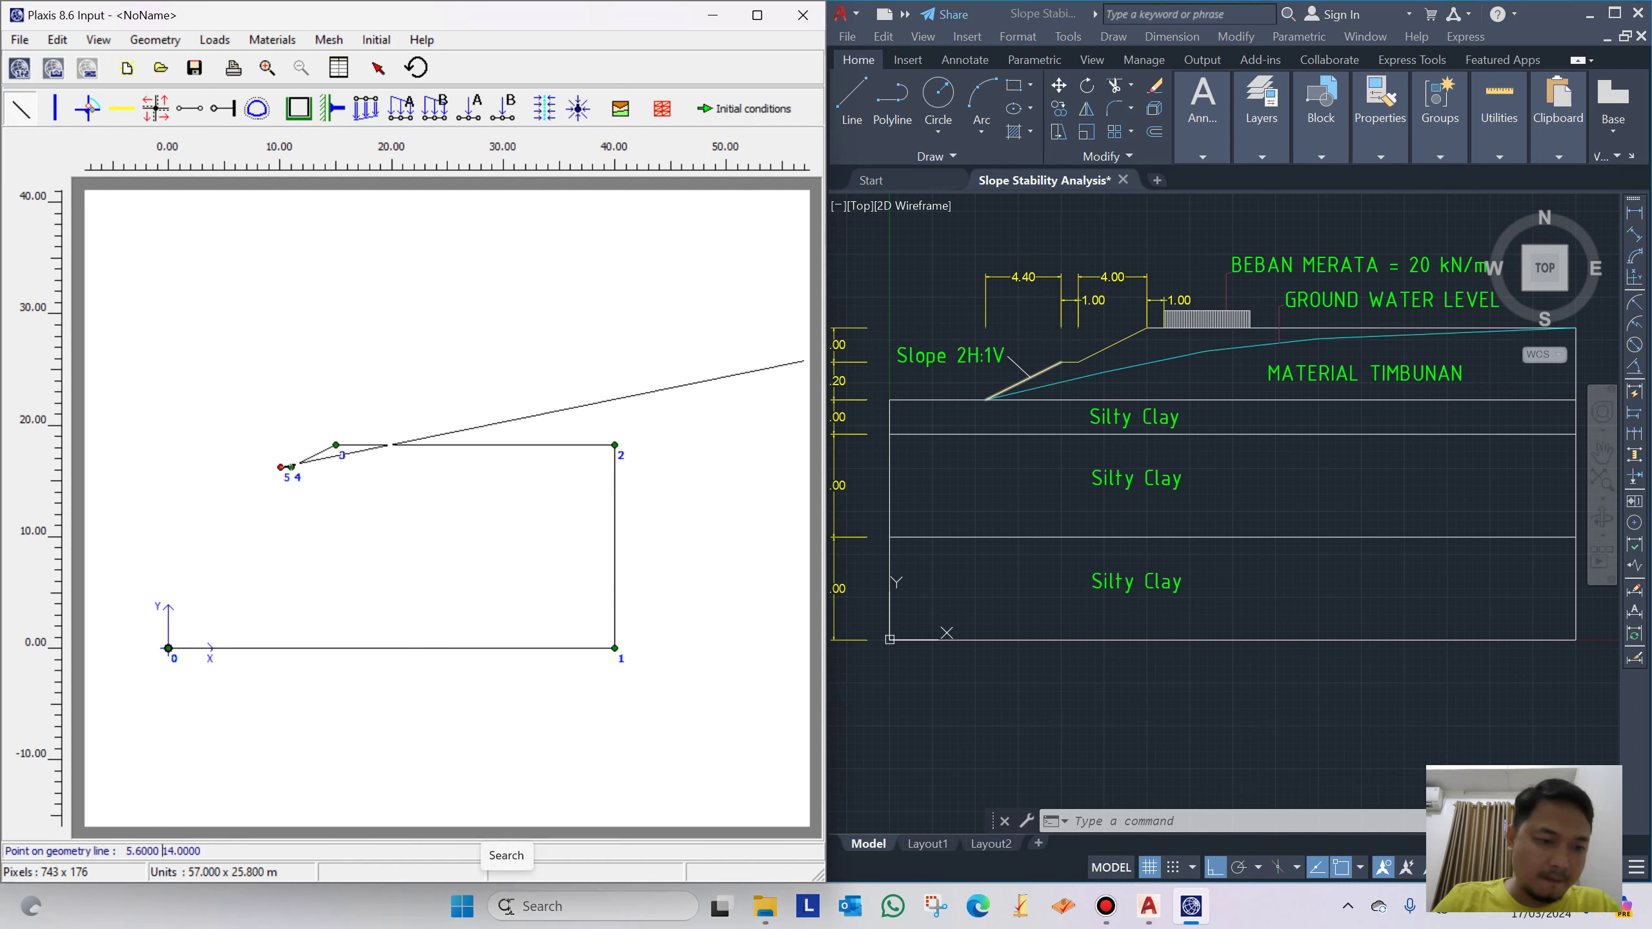
pyautogui.press('Return')
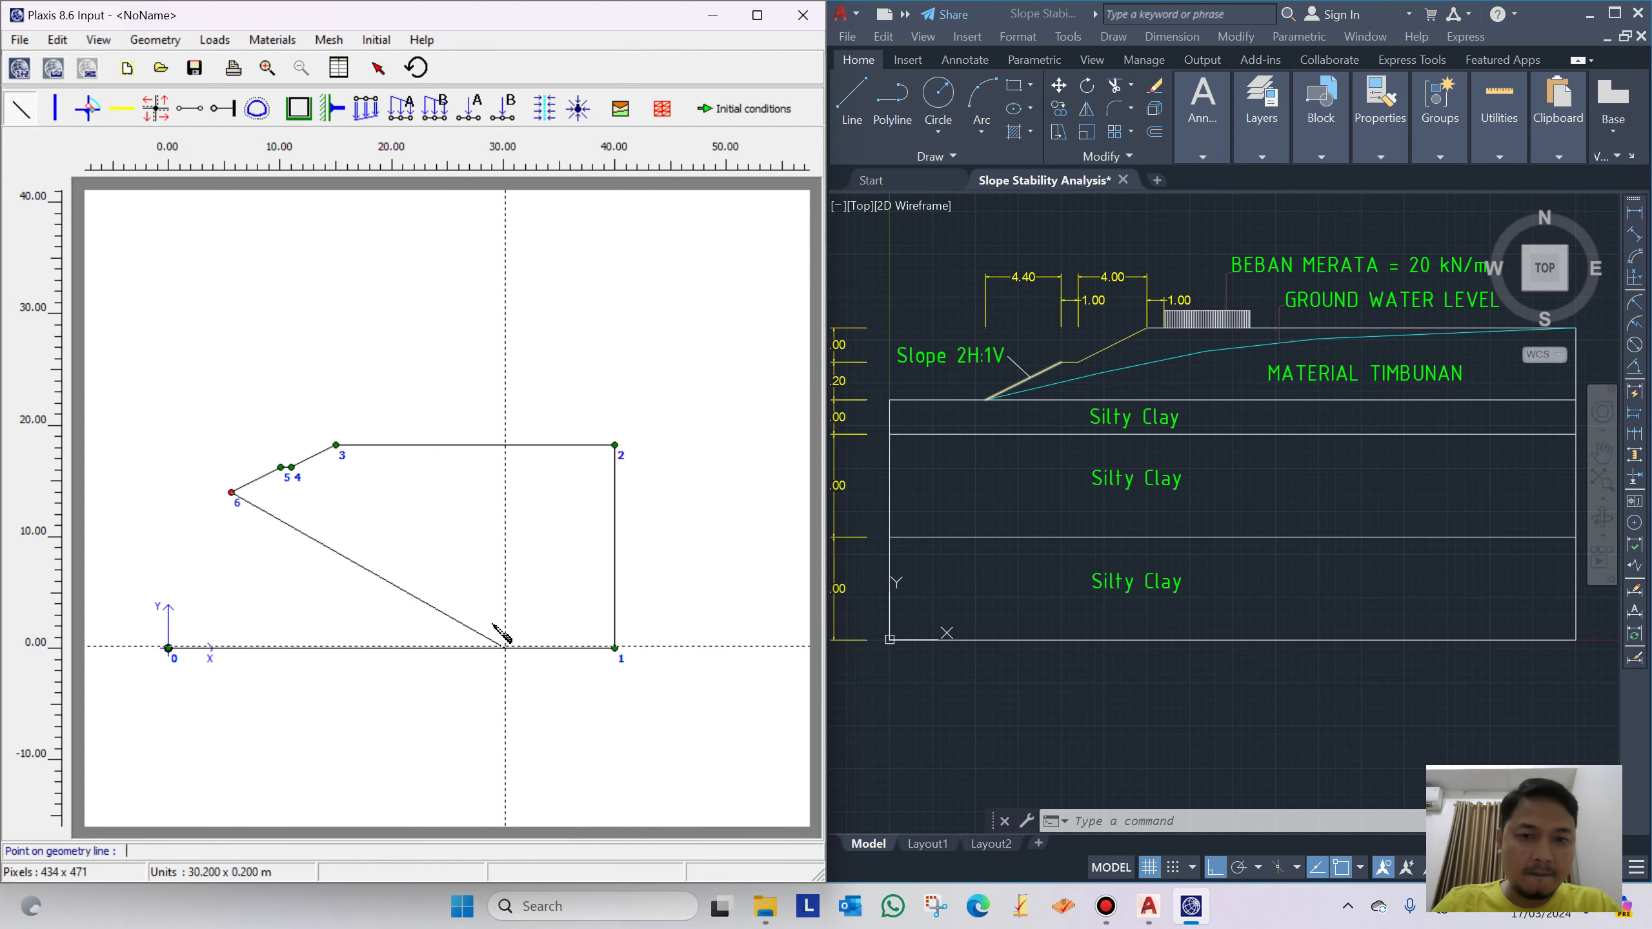
# List the original ground surface line in AutoCAD and copy the coordinates of its left end point, 0.0000 14.0000
pyautogui.click(963, 426)
pyautogui.press('Return')
pyautogui.click(973, 422)
pyautogui.press('Return')
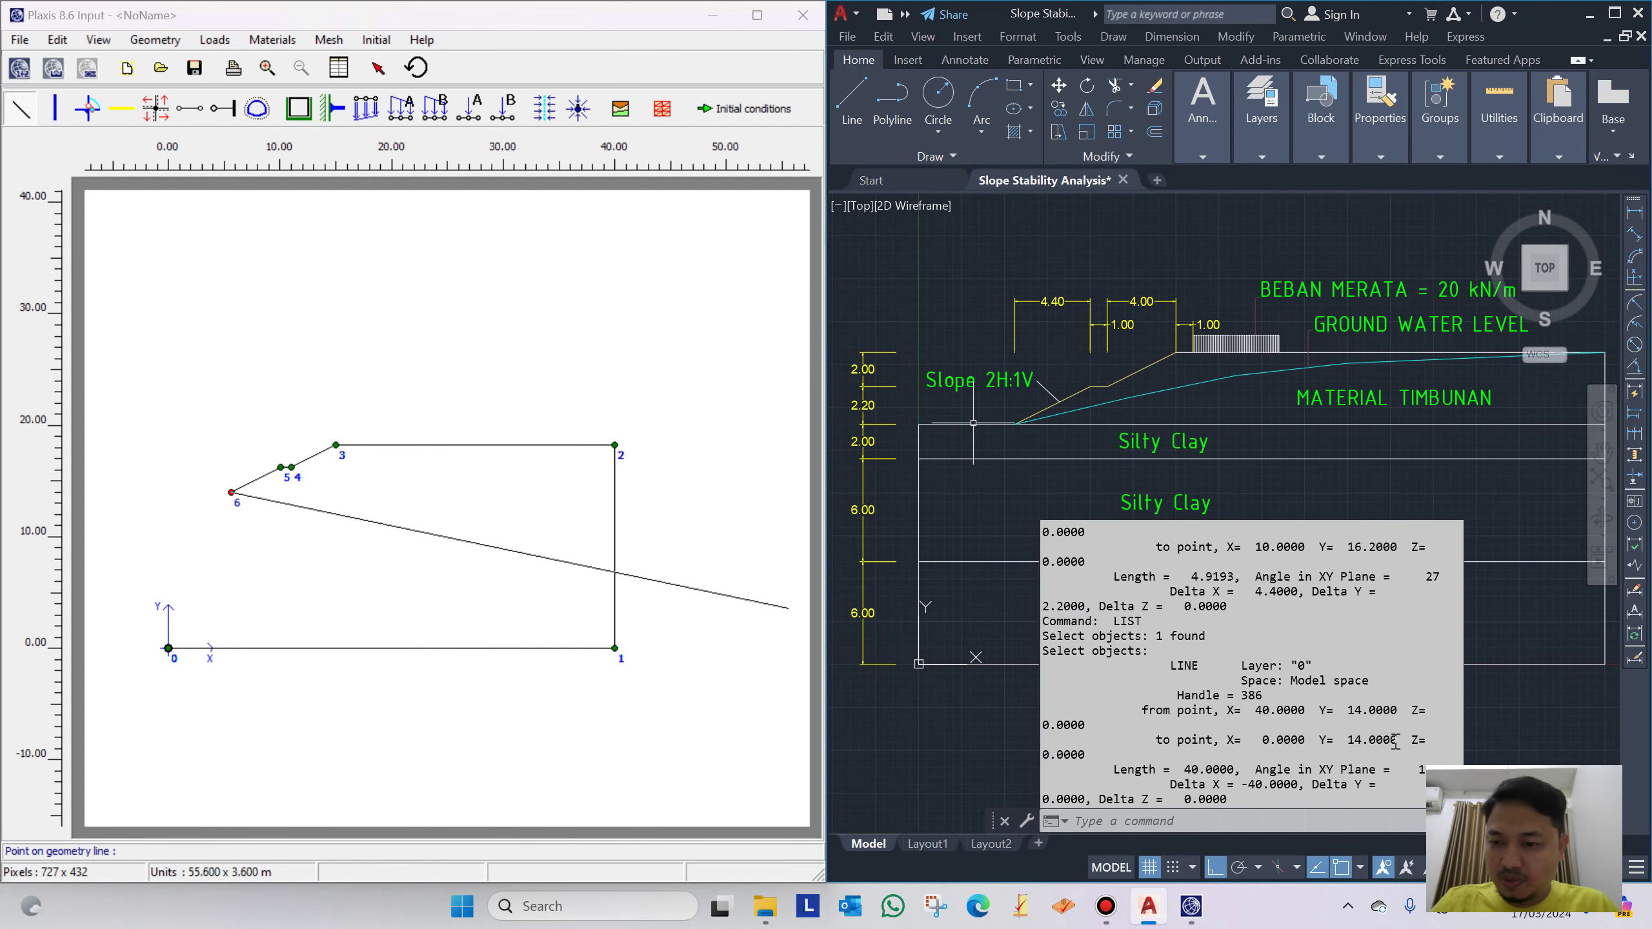
pyautogui.moveTo(1397, 741); pyautogui.dragTo(1281, 740)
pyautogui.hotkey('ctrl', 'c')
# Extend the Plaxis geometry line to 0.0000 14.0000 and close the section outline at the origin
pyautogui.click(175, 851)
pyautogui.hotkey('ctrl', 'v')
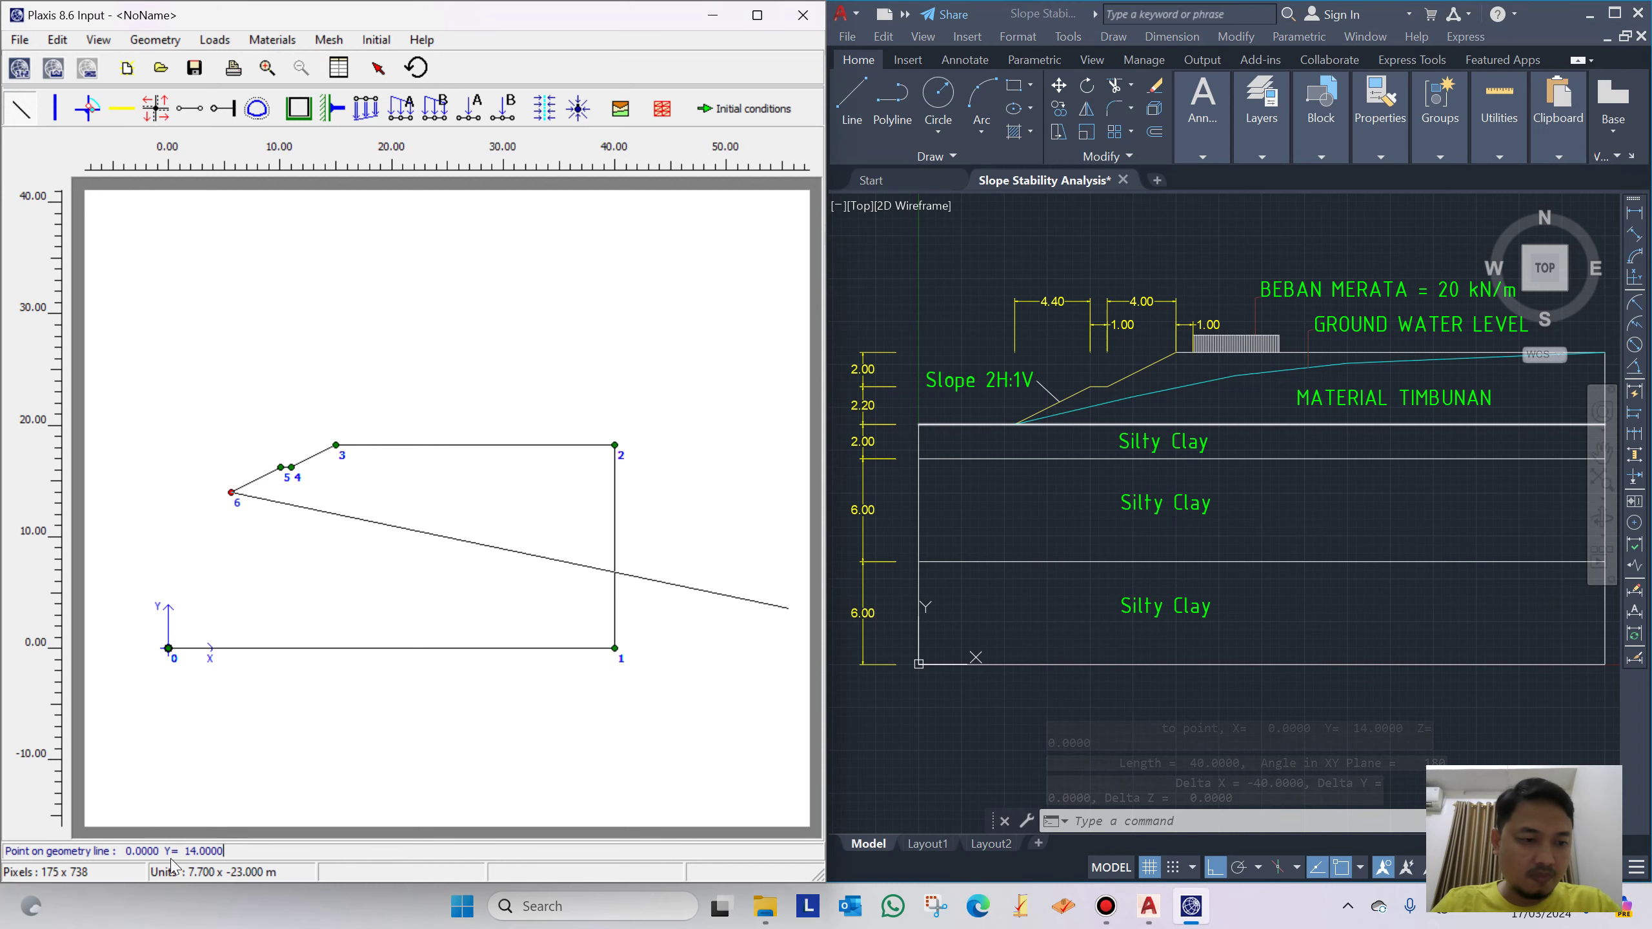
pyautogui.click(184, 850)
pyautogui.press('BackSpace')
pyautogui.press('BackSpace')
pyautogui.press('BackSpace')
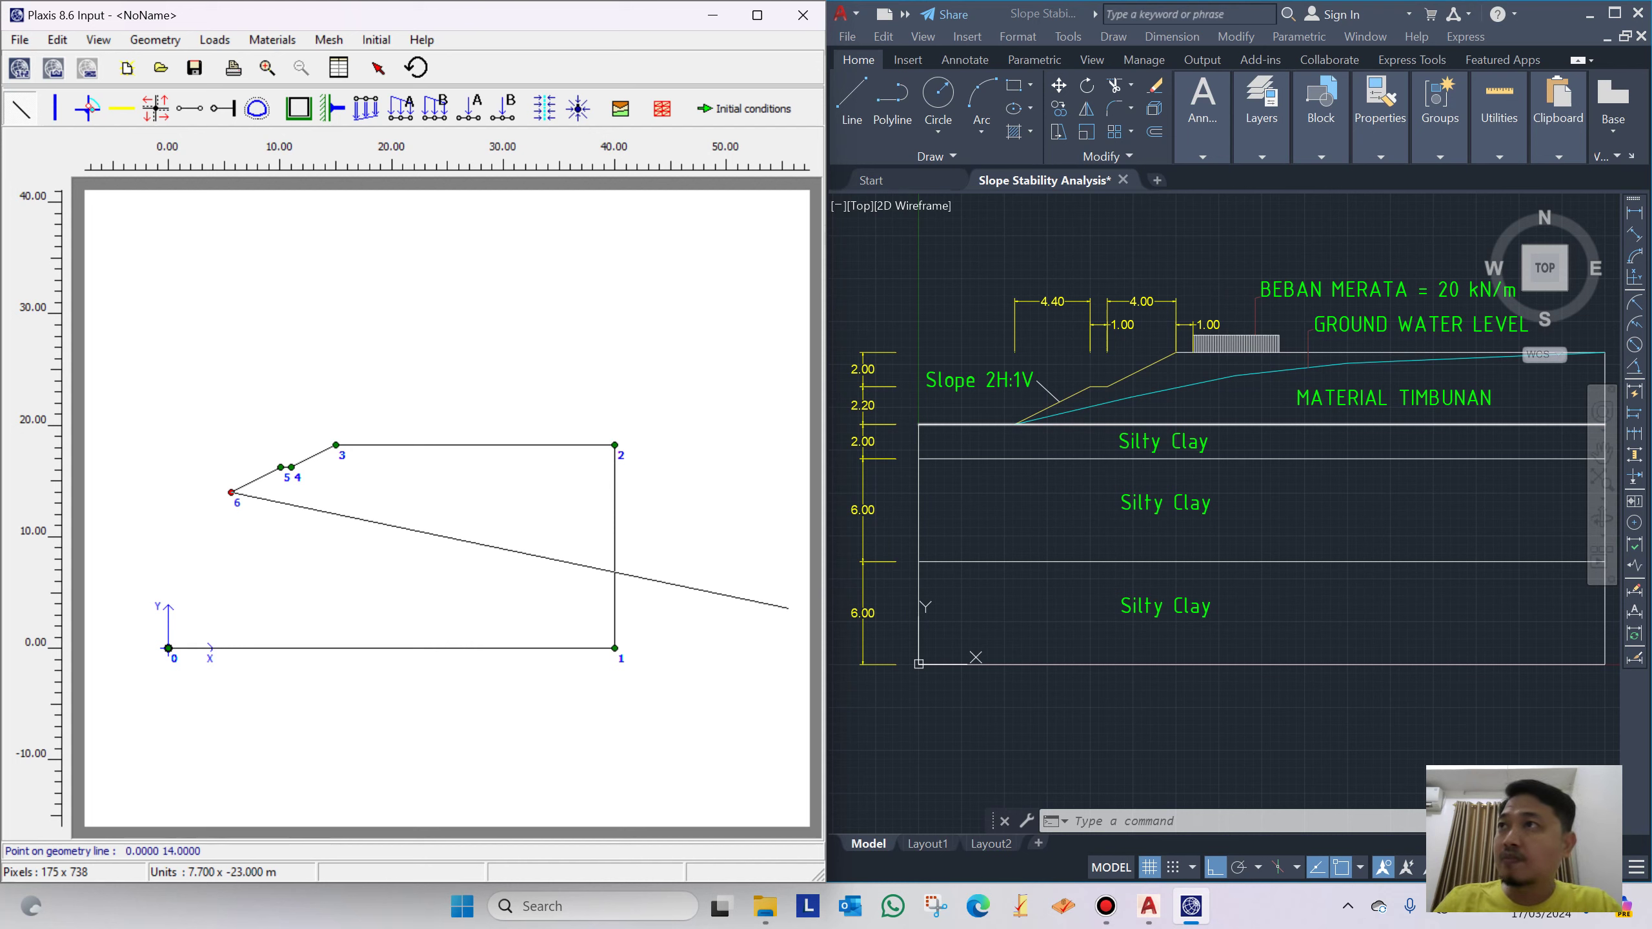
pyautogui.press('Return')
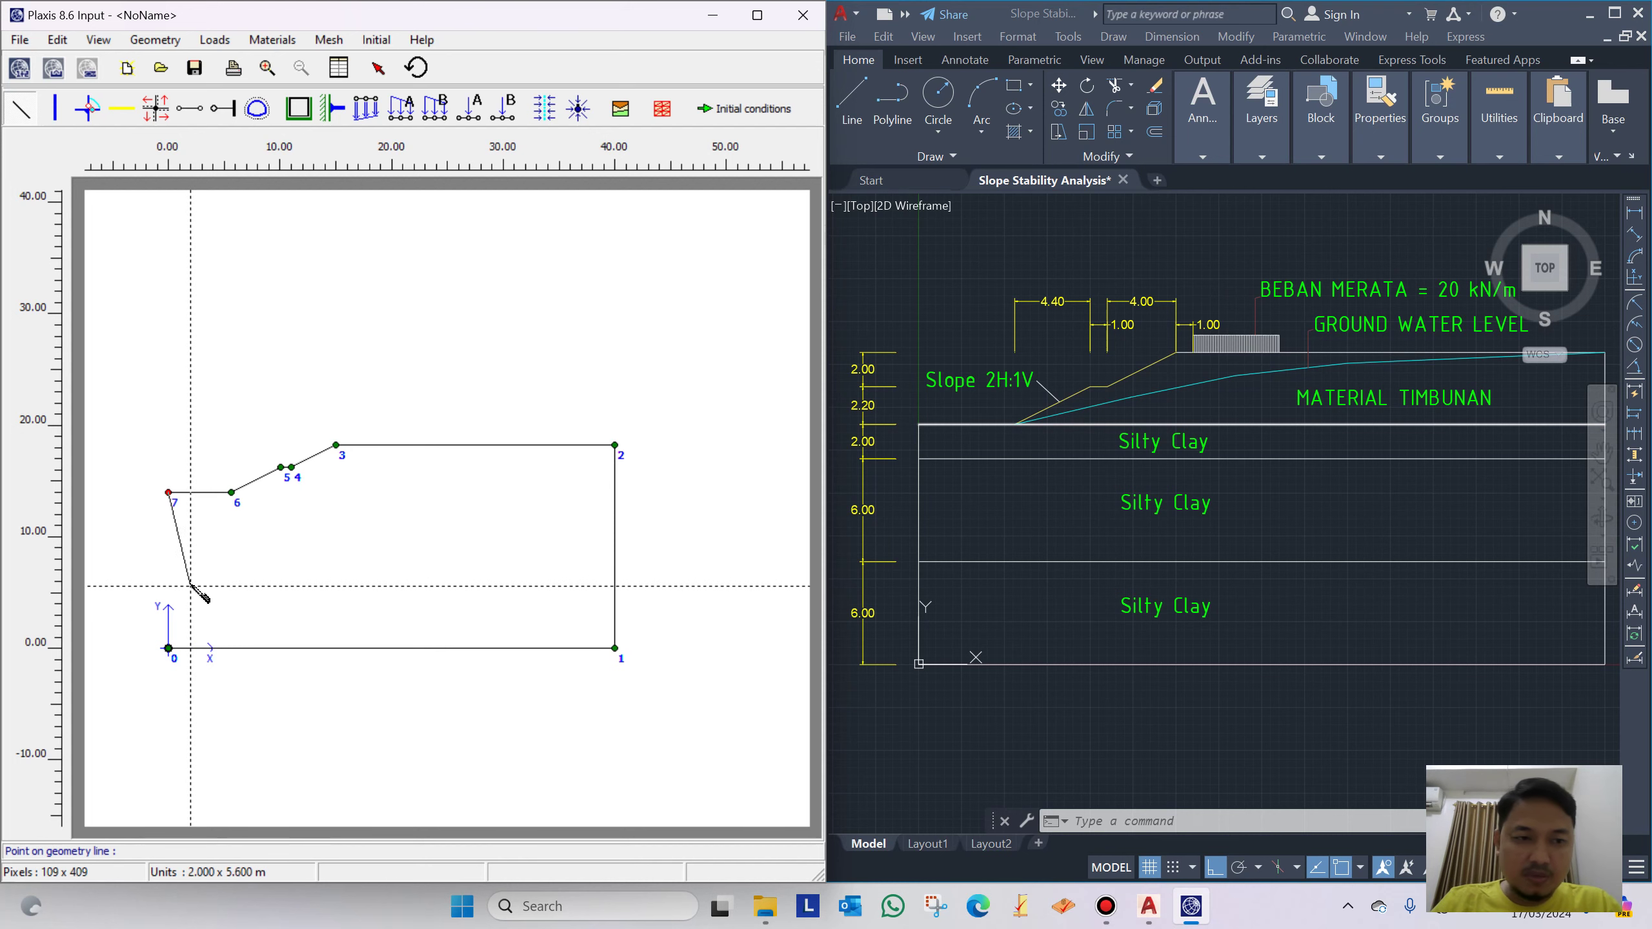
pyautogui.press('Return')
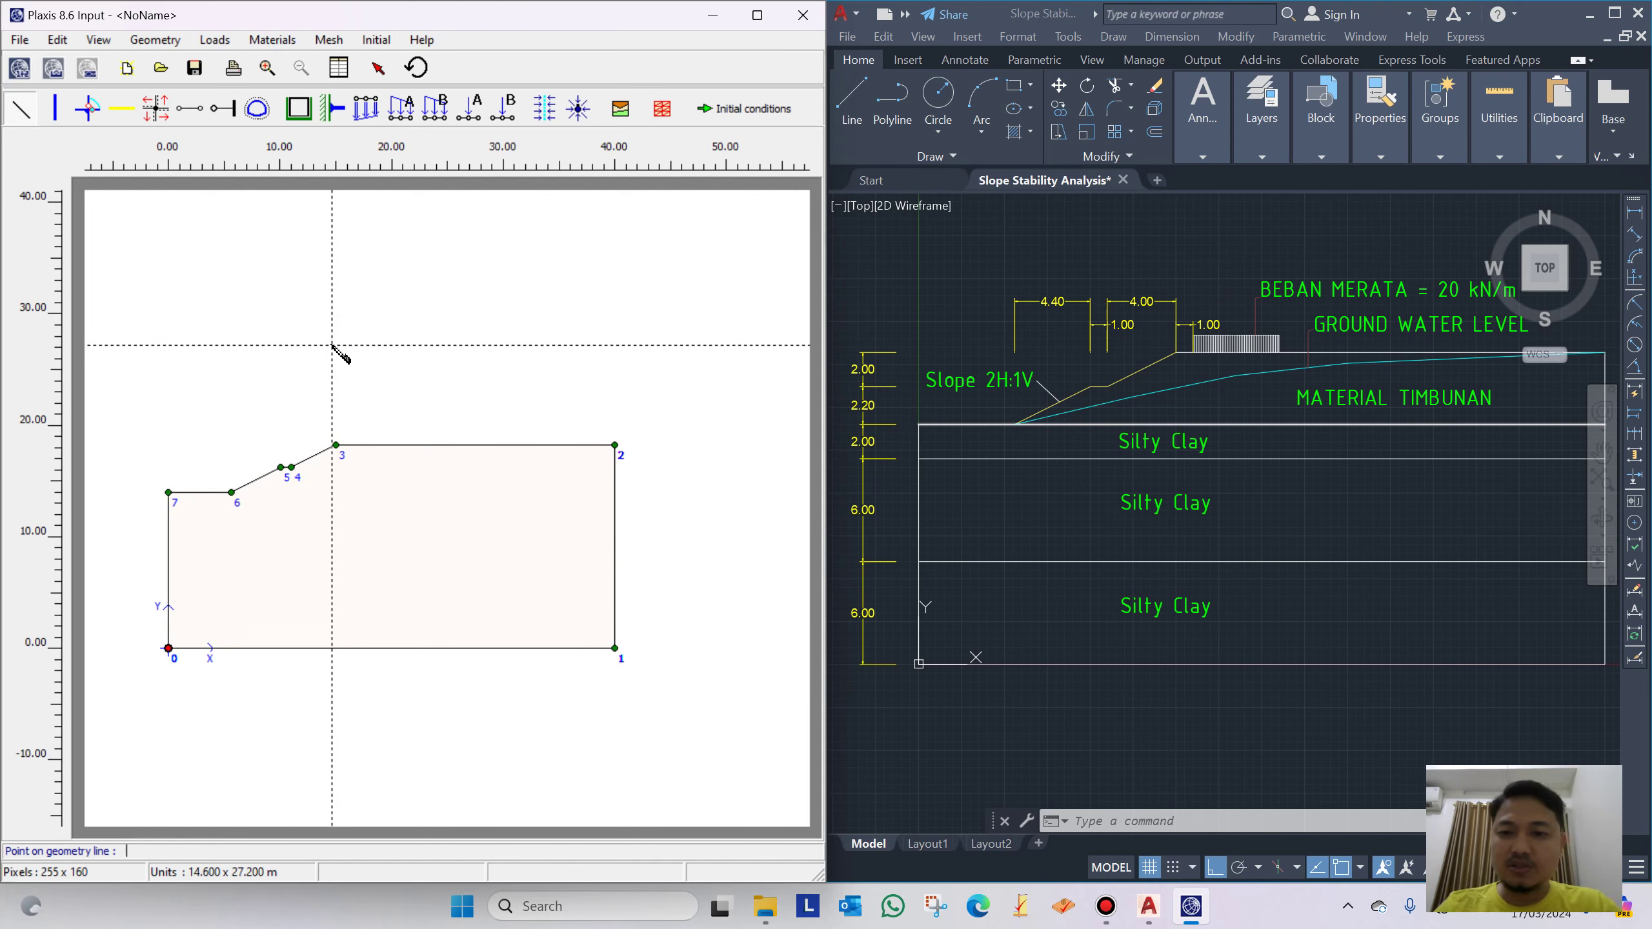
pyautogui.click(1058, 573)
pyautogui.press('Return')
pyautogui.click(1071, 561)
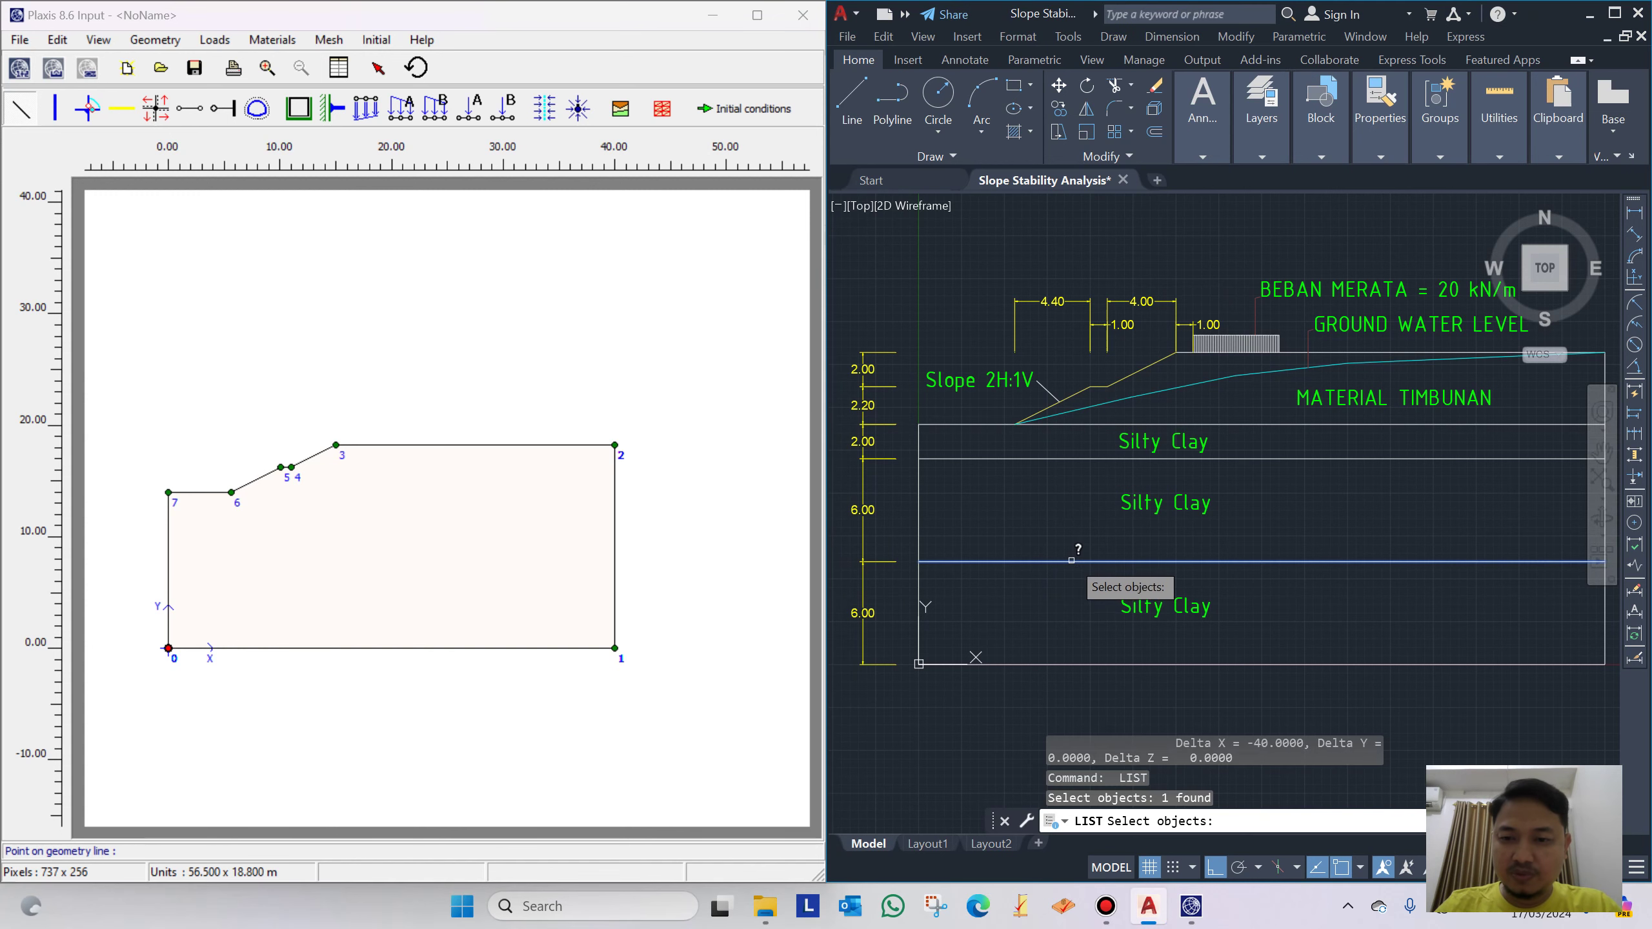
pyautogui.press('Return')
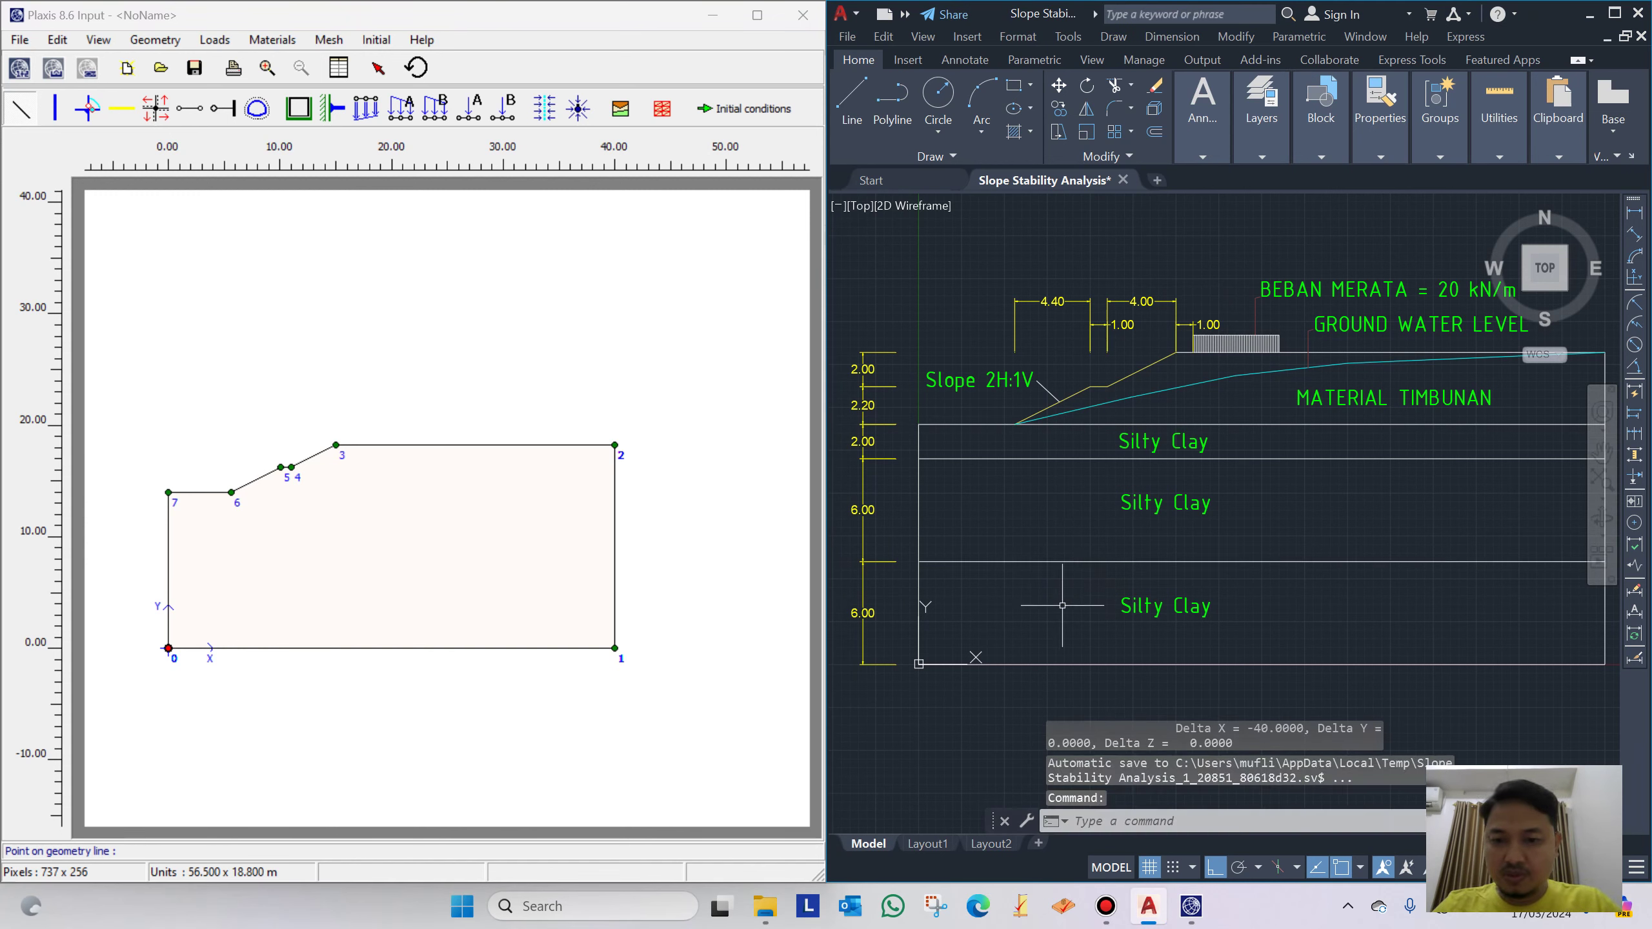
# List the lowest silty clay layer's upper boundary in AutoCAD and select its left end point coordinates, 0.0000 6.0000
pyautogui.write('LI')
pyautogui.press('Return')
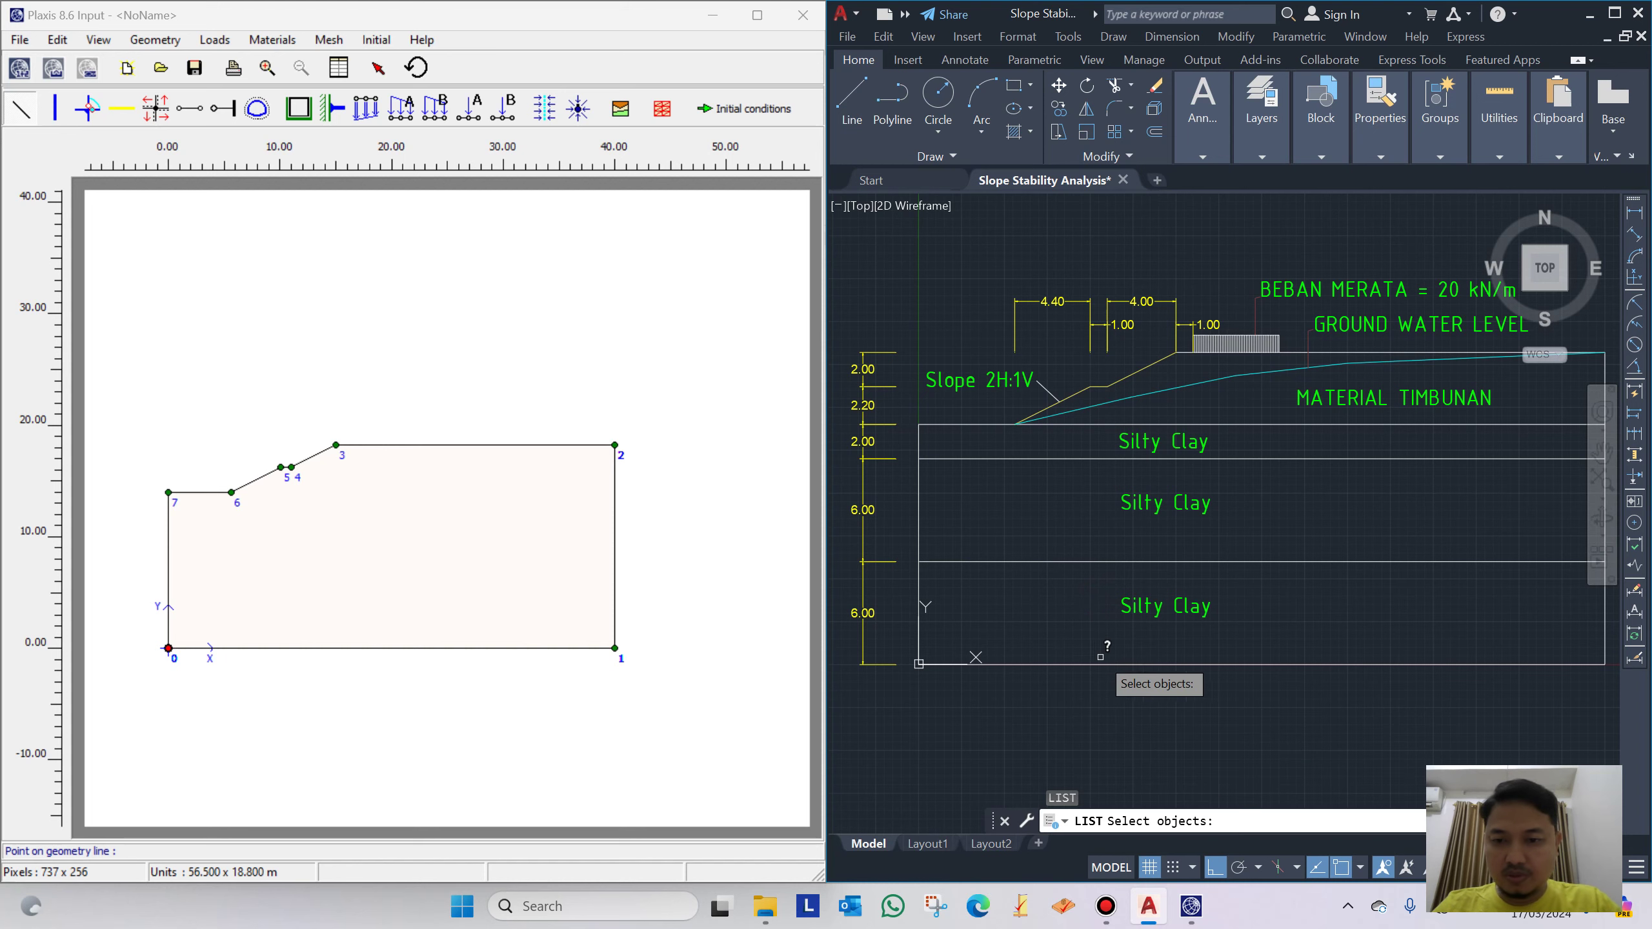
pyautogui.click(1063, 562)
pyautogui.press('Return')
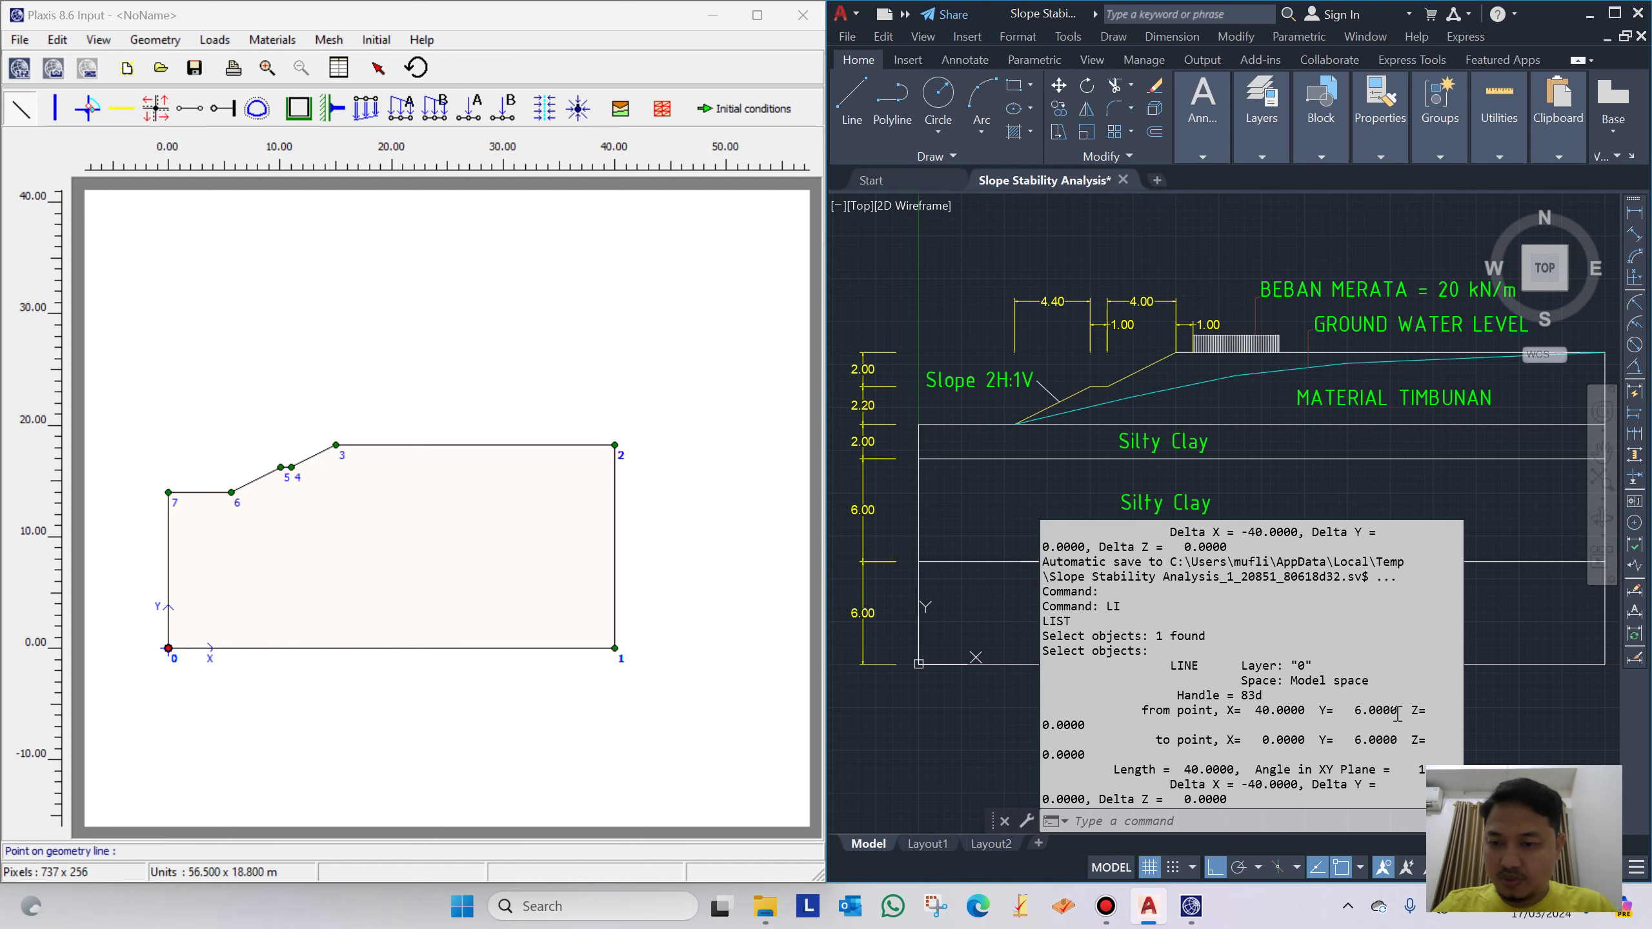
pyautogui.moveTo(1397, 740); pyautogui.dragTo(1279, 740)
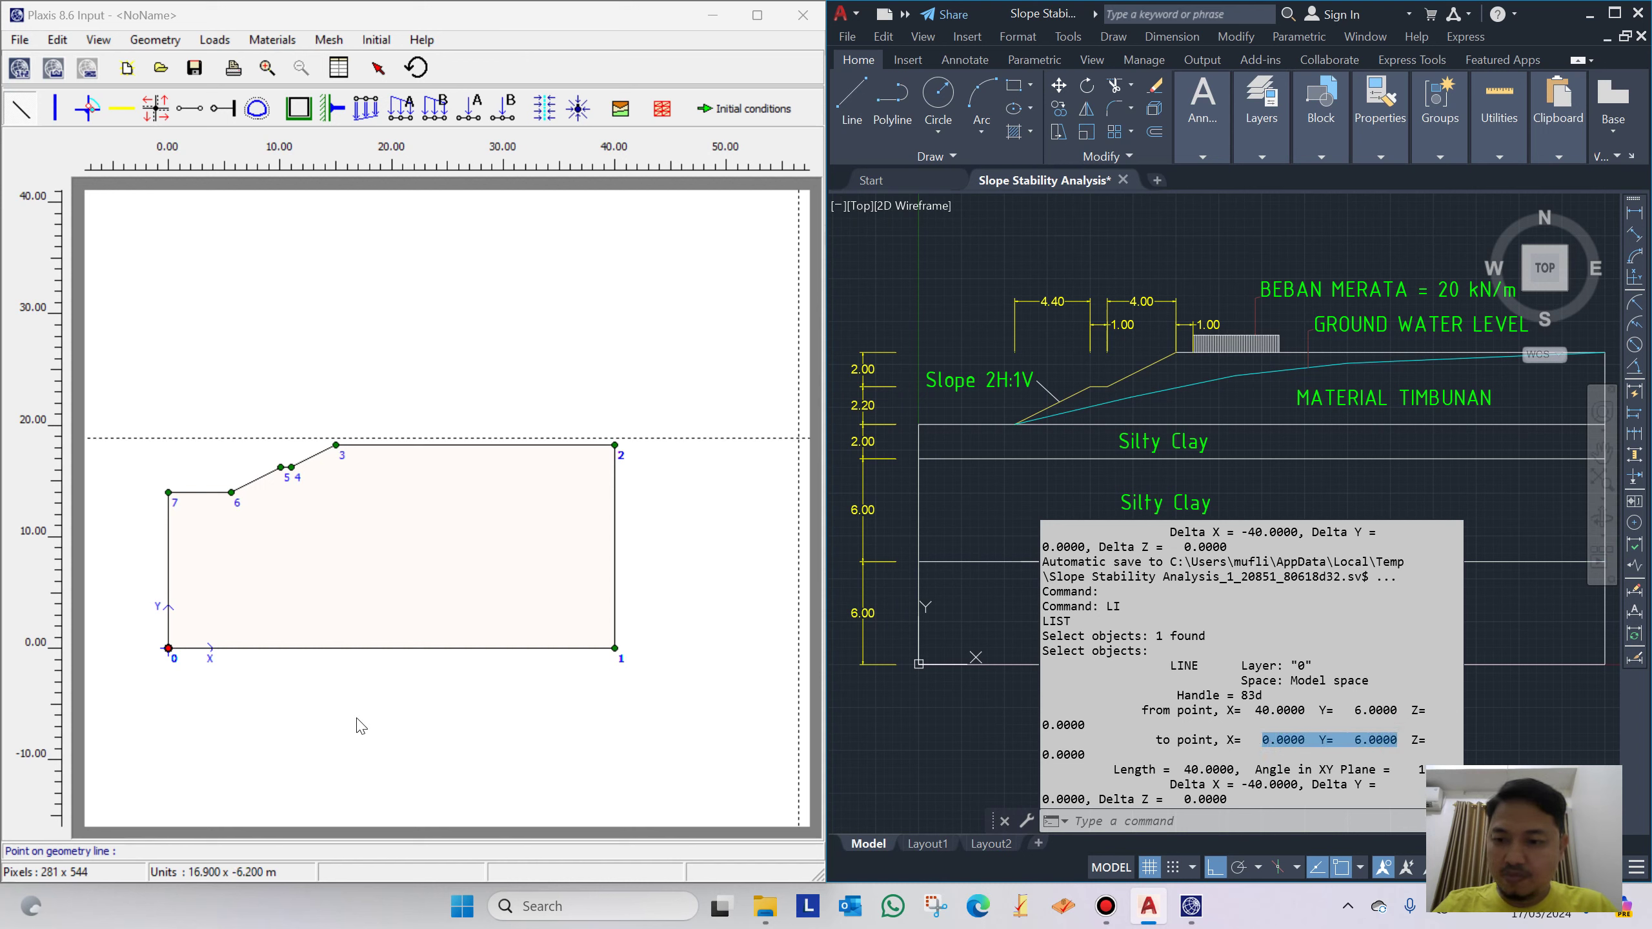
# Draw the lowest layer boundary in Plaxis as a geometry line from 0 6 to 40 6
pyautogui.click(194, 851)
pyautogui.press('Return')
pyautogui.write('4')
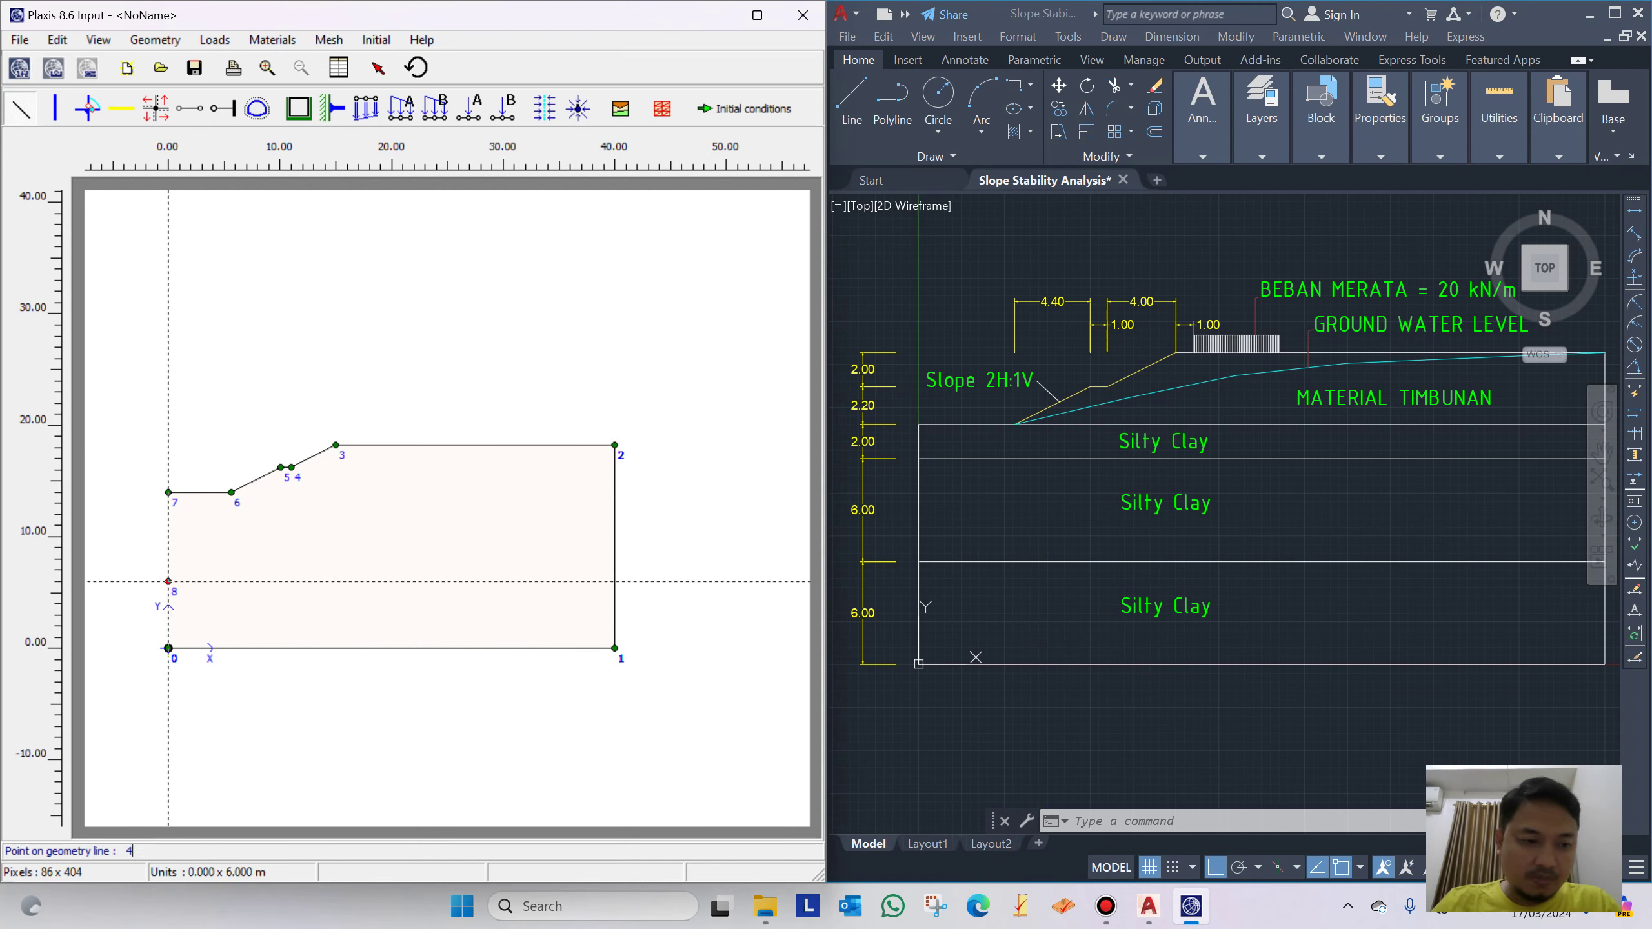
pyautogui.write('0 6')
pyautogui.press('Return')
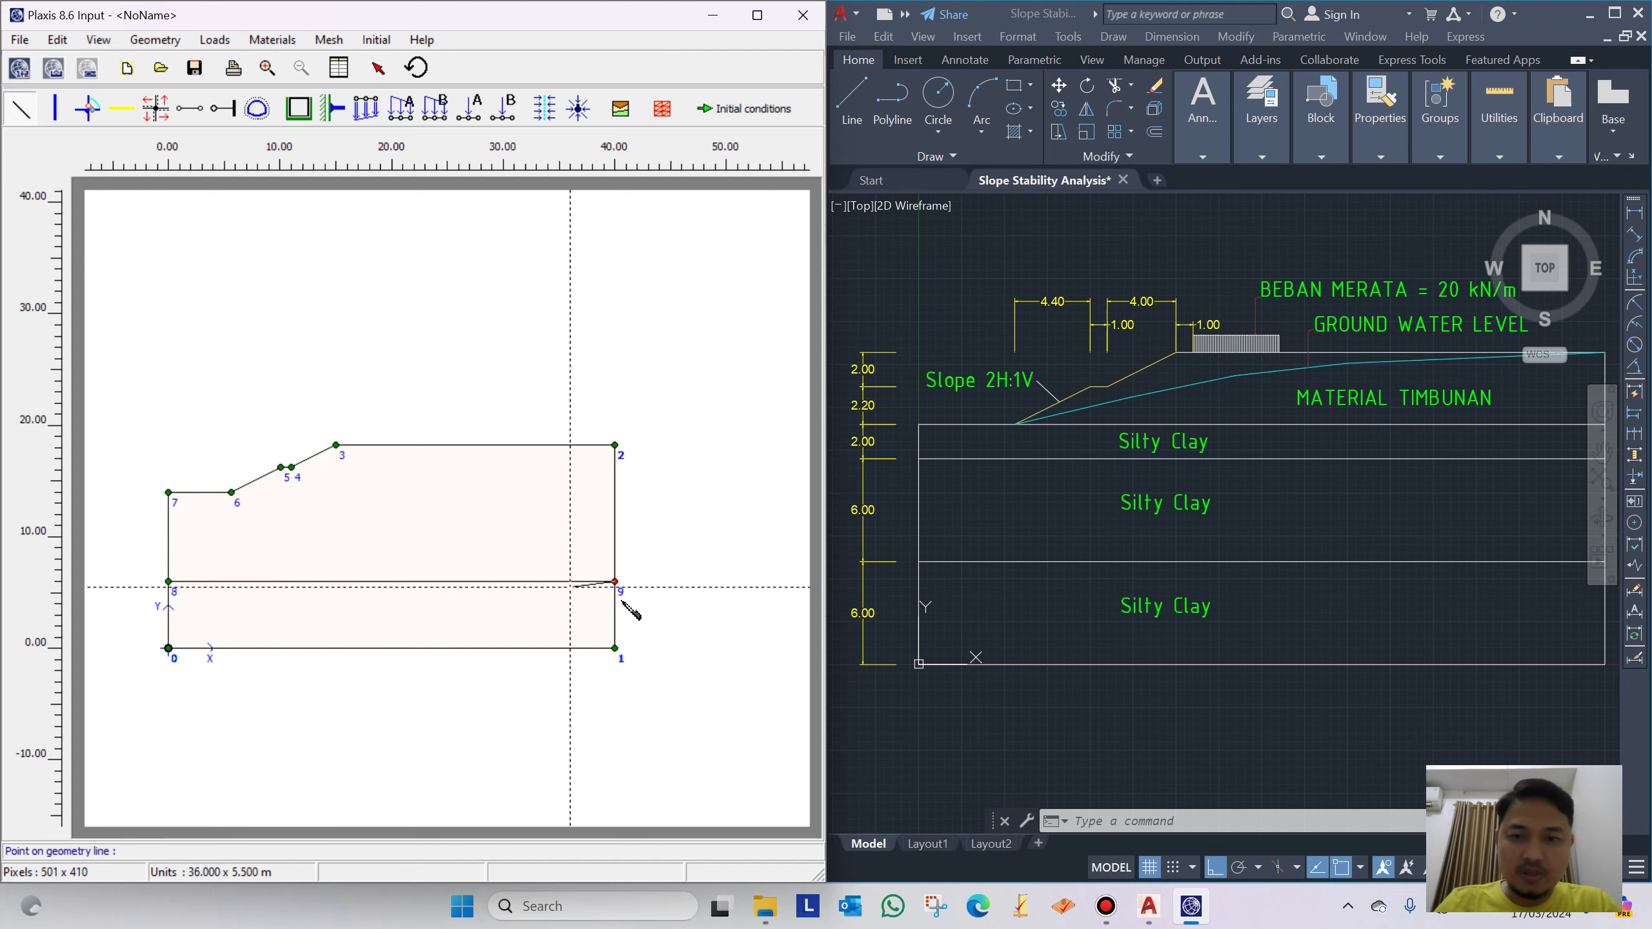
# List the boundary between the two upper silty clay layers in AutoCAD and draw it in Plaxis from 0 12 to 40 12
pyautogui.click(1042, 510)
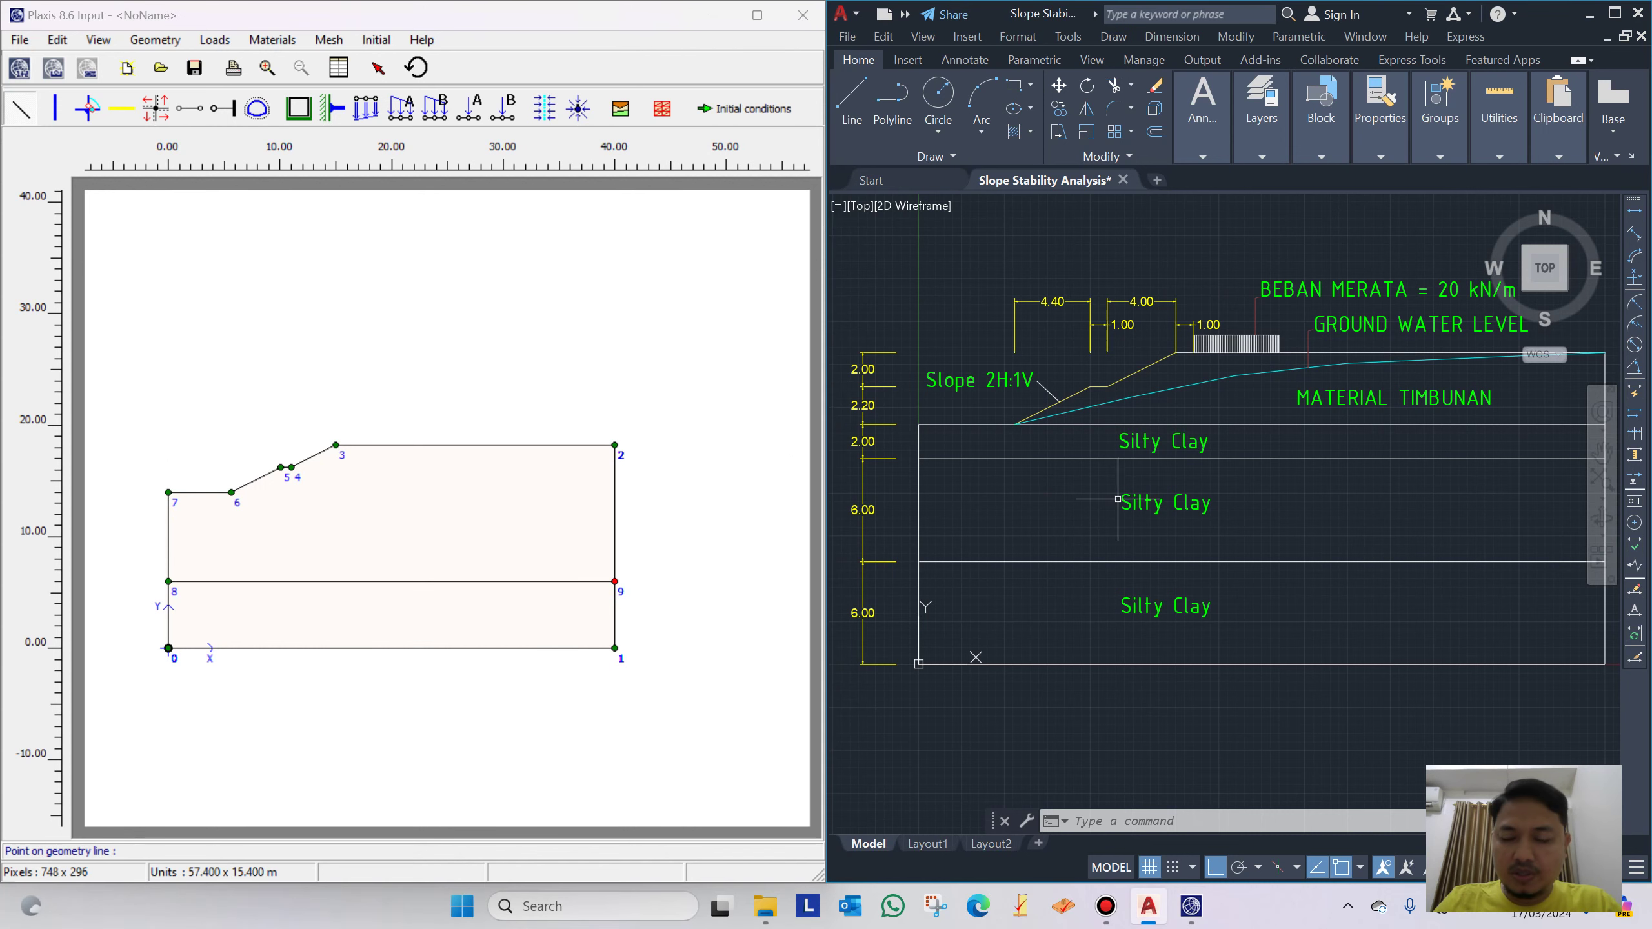
pyautogui.write('list')
pyautogui.press('Return')
pyautogui.click(1050, 459)
pyautogui.press('Return')
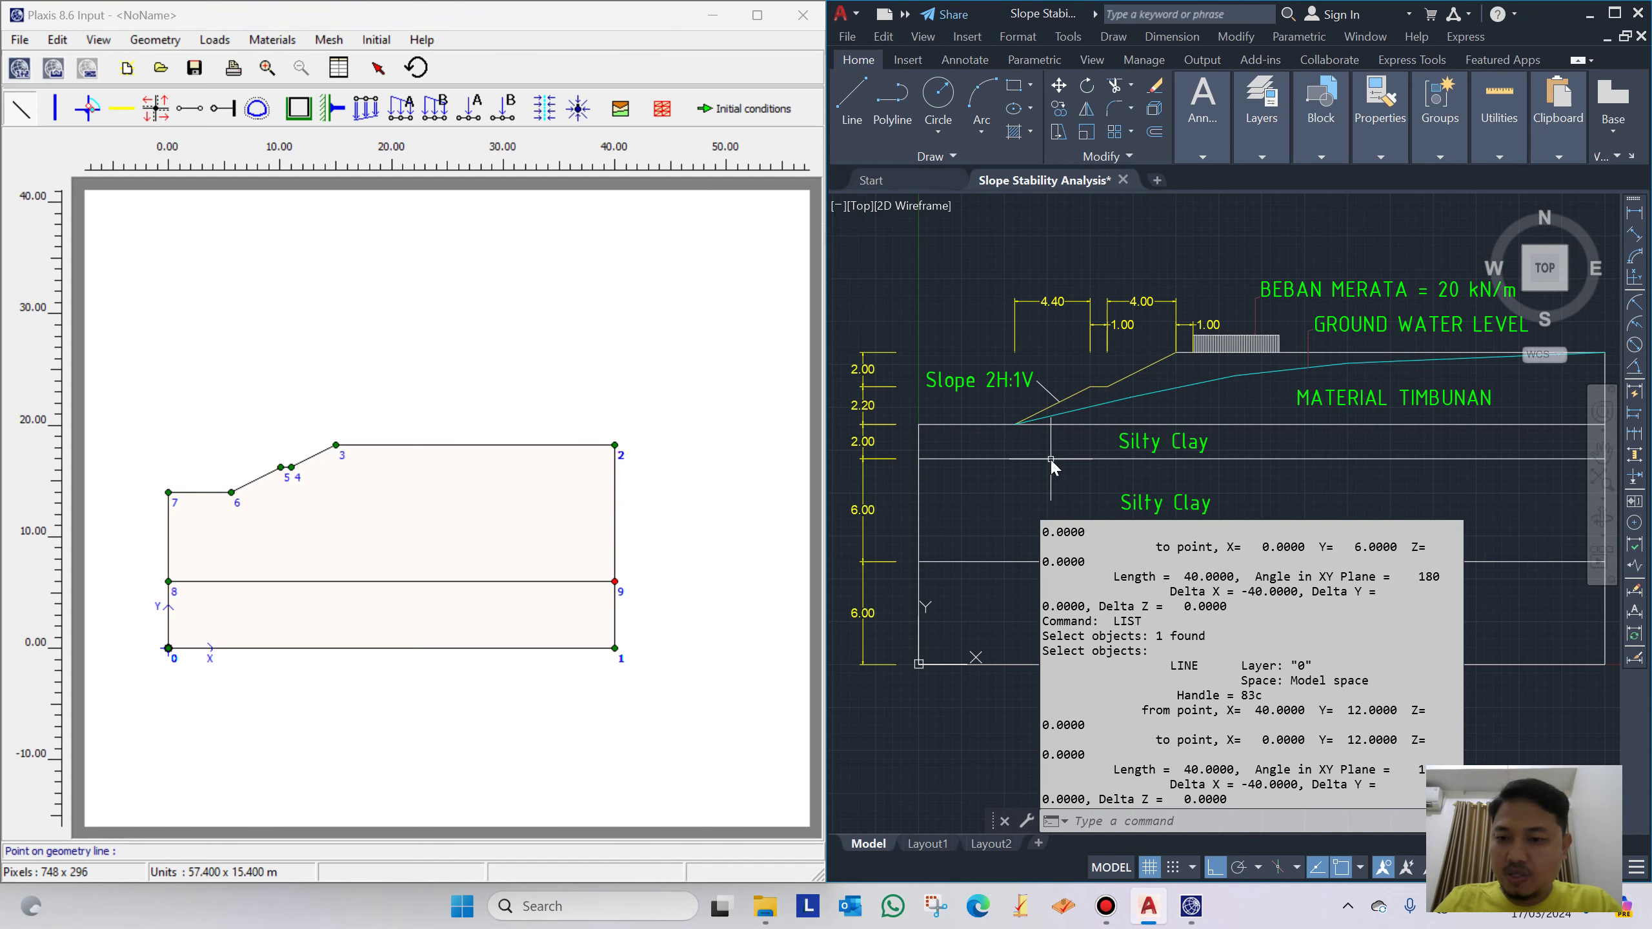
pyautogui.click(224, 849)
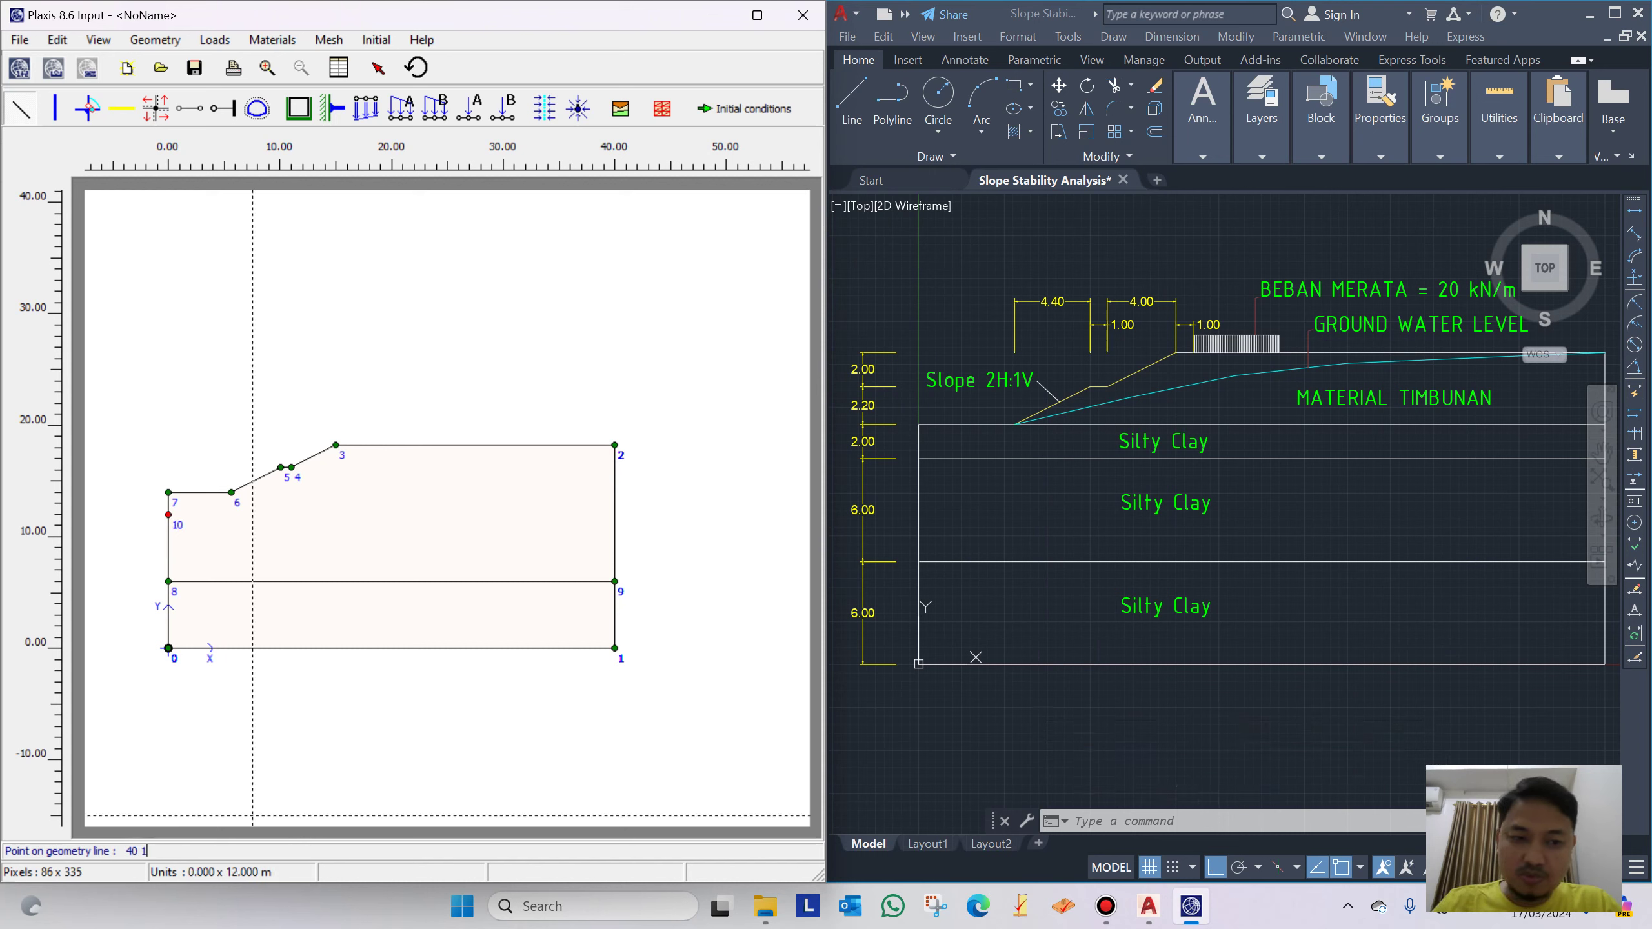
pyautogui.press('Return')
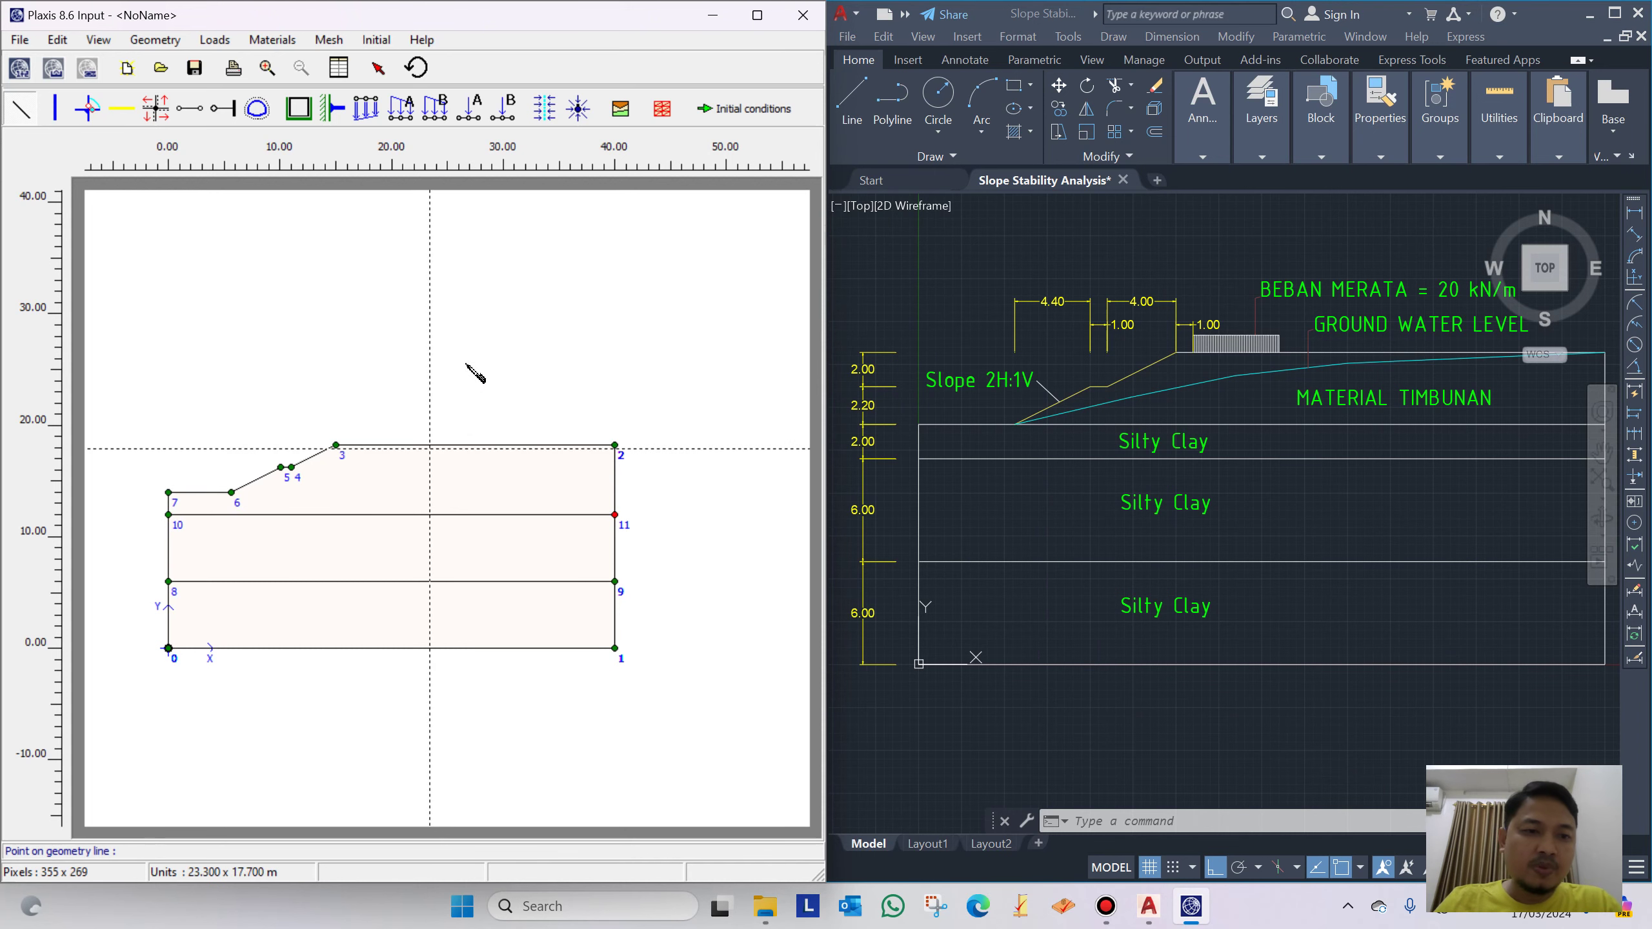
pyautogui.rightClick(475, 355)
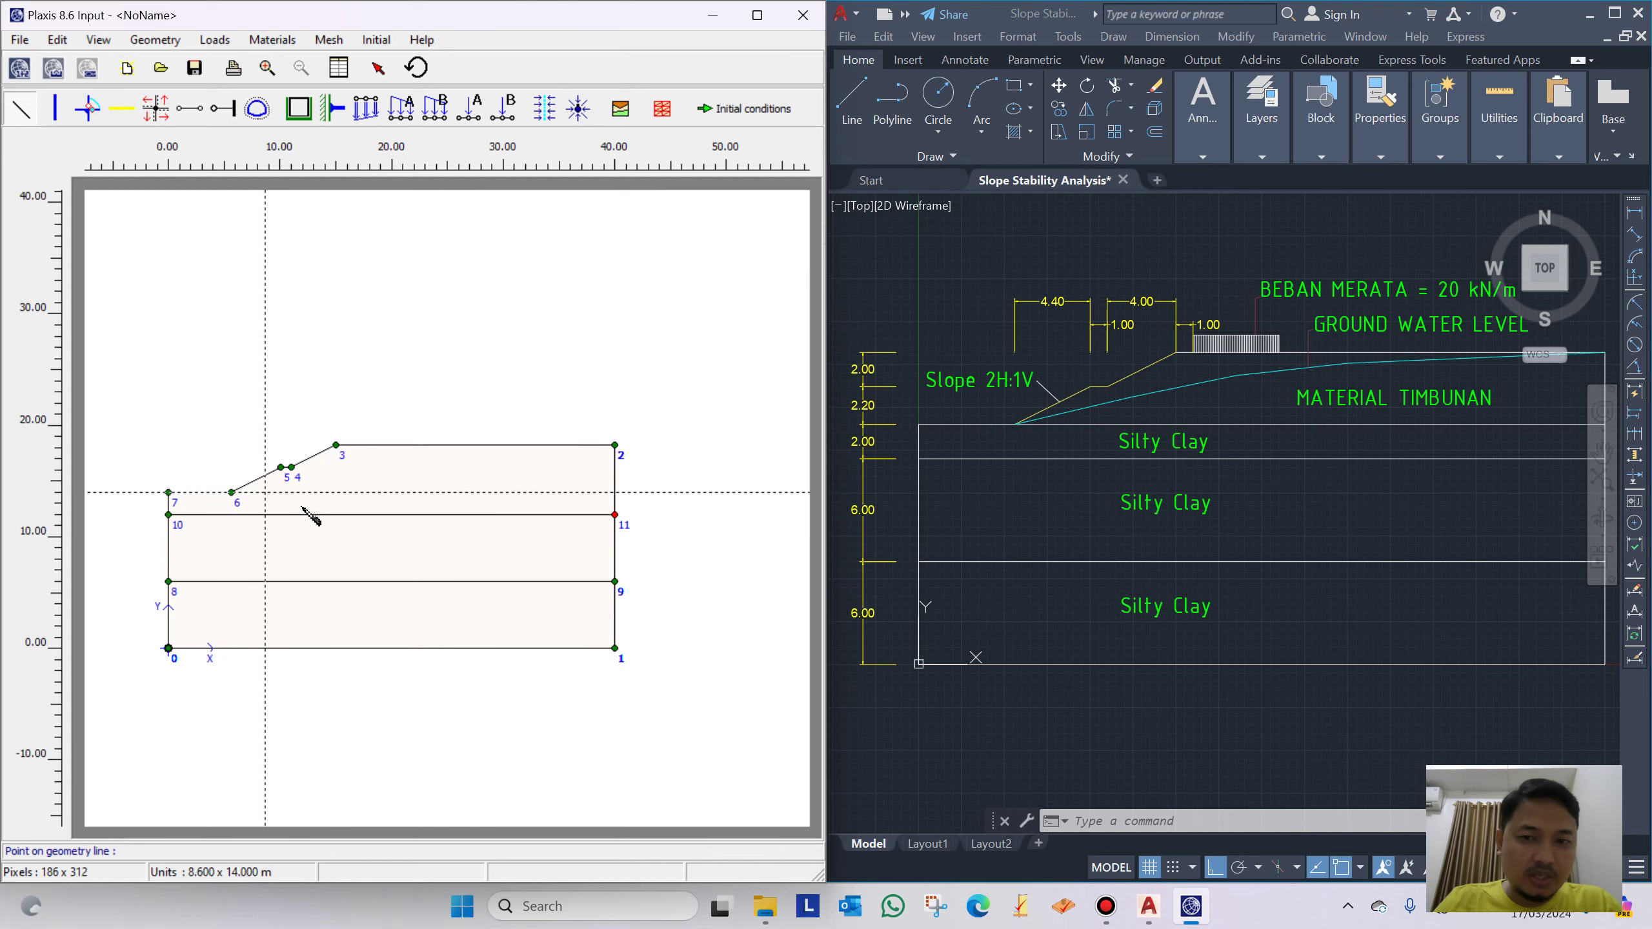
# Draw the embankment's base line in Plaxis from the slope toe to the right edge at height 14, and end line drawing
pyautogui.click(1245, 415)
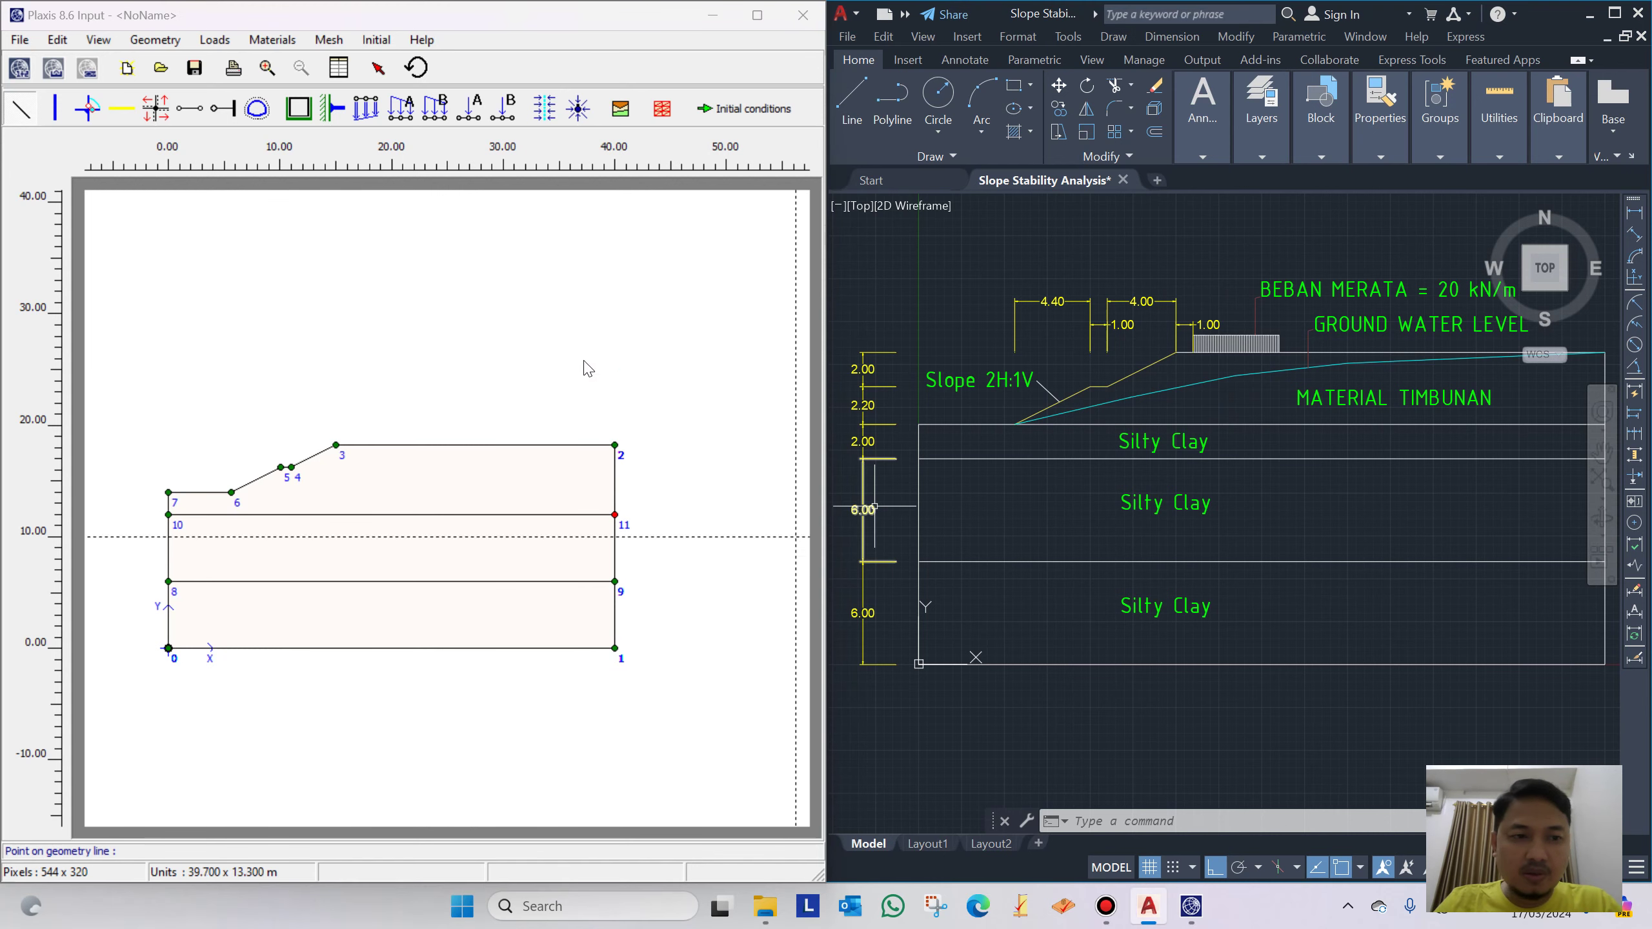
pyautogui.click(240, 358)
pyautogui.click(232, 492)
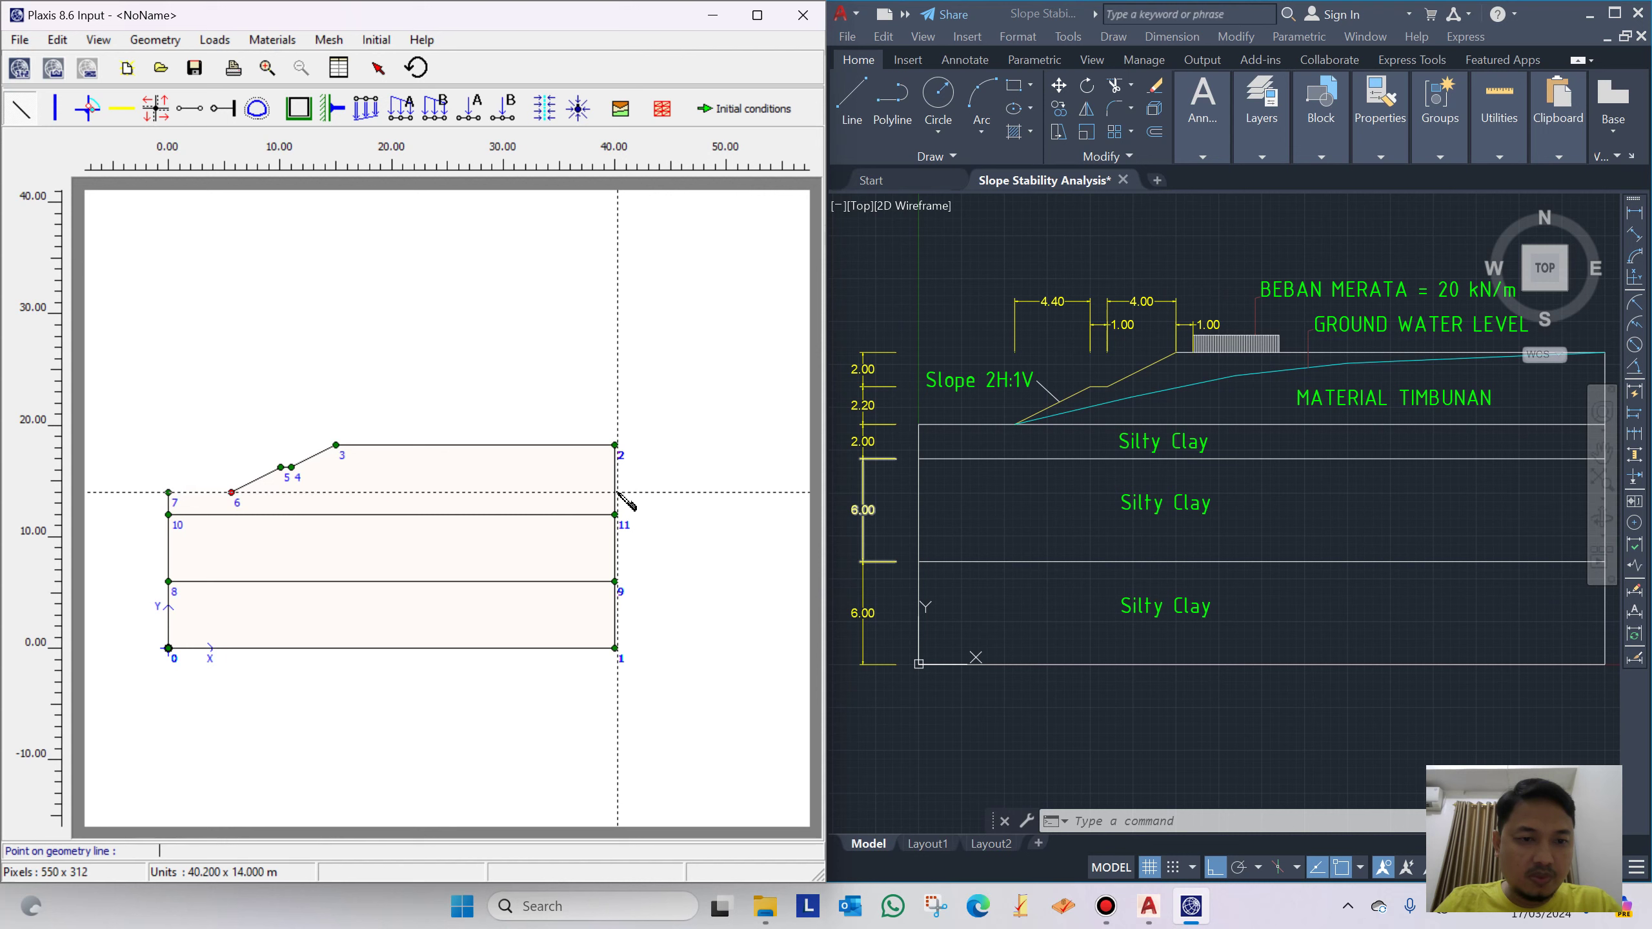
pyautogui.click(615, 492)
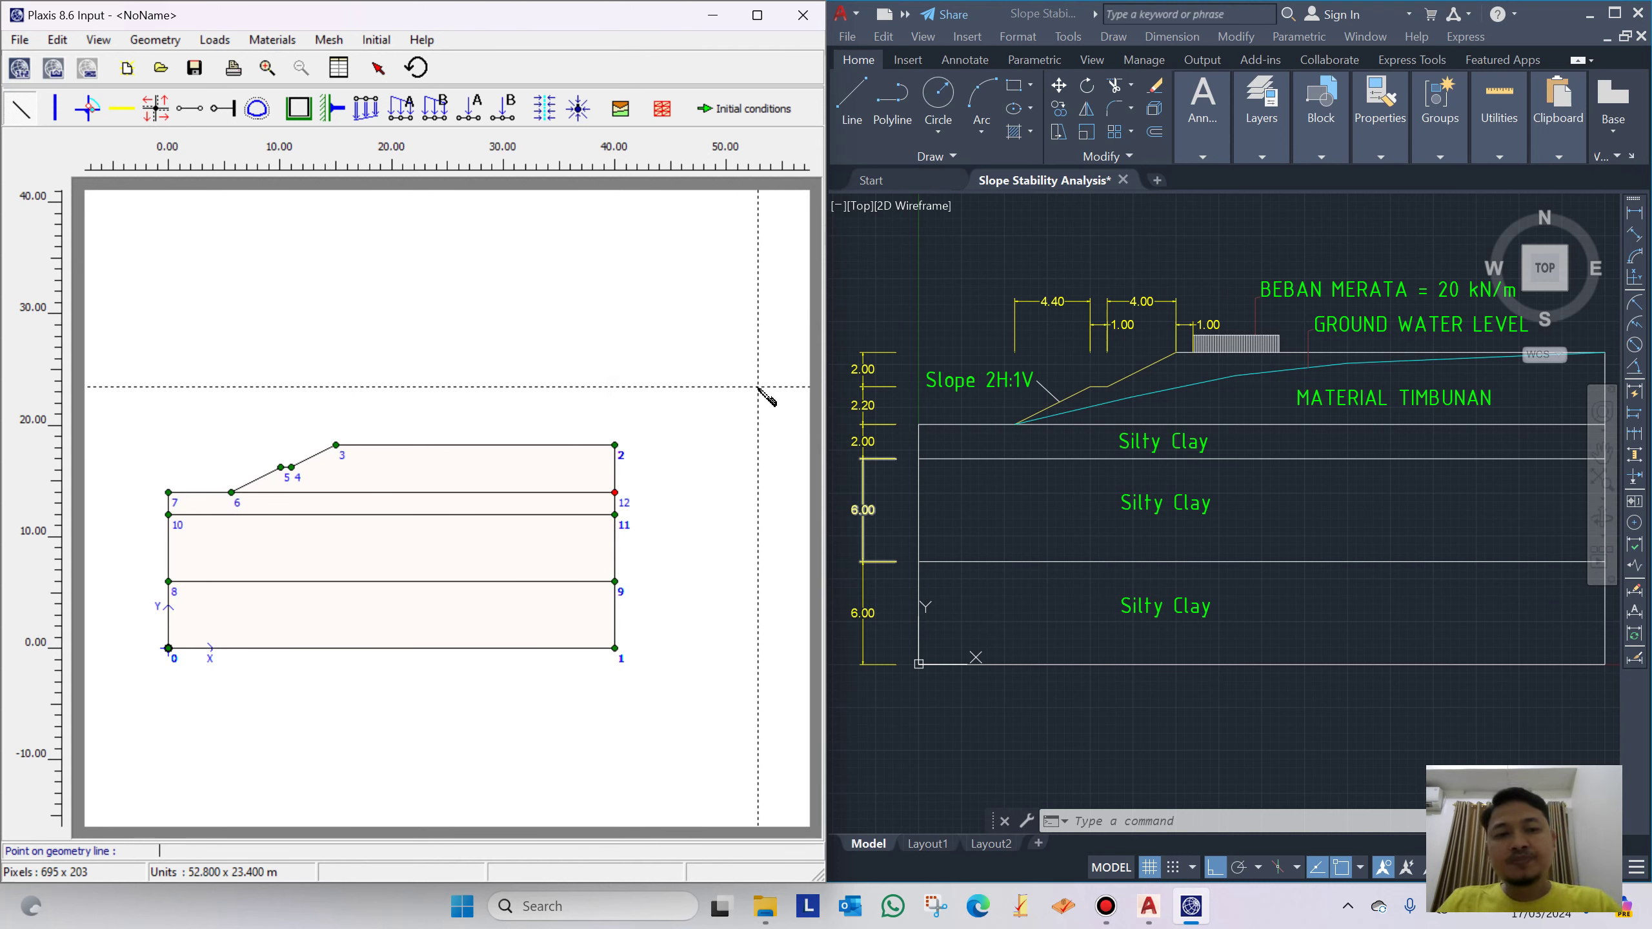
pyautogui.click(383, 70)
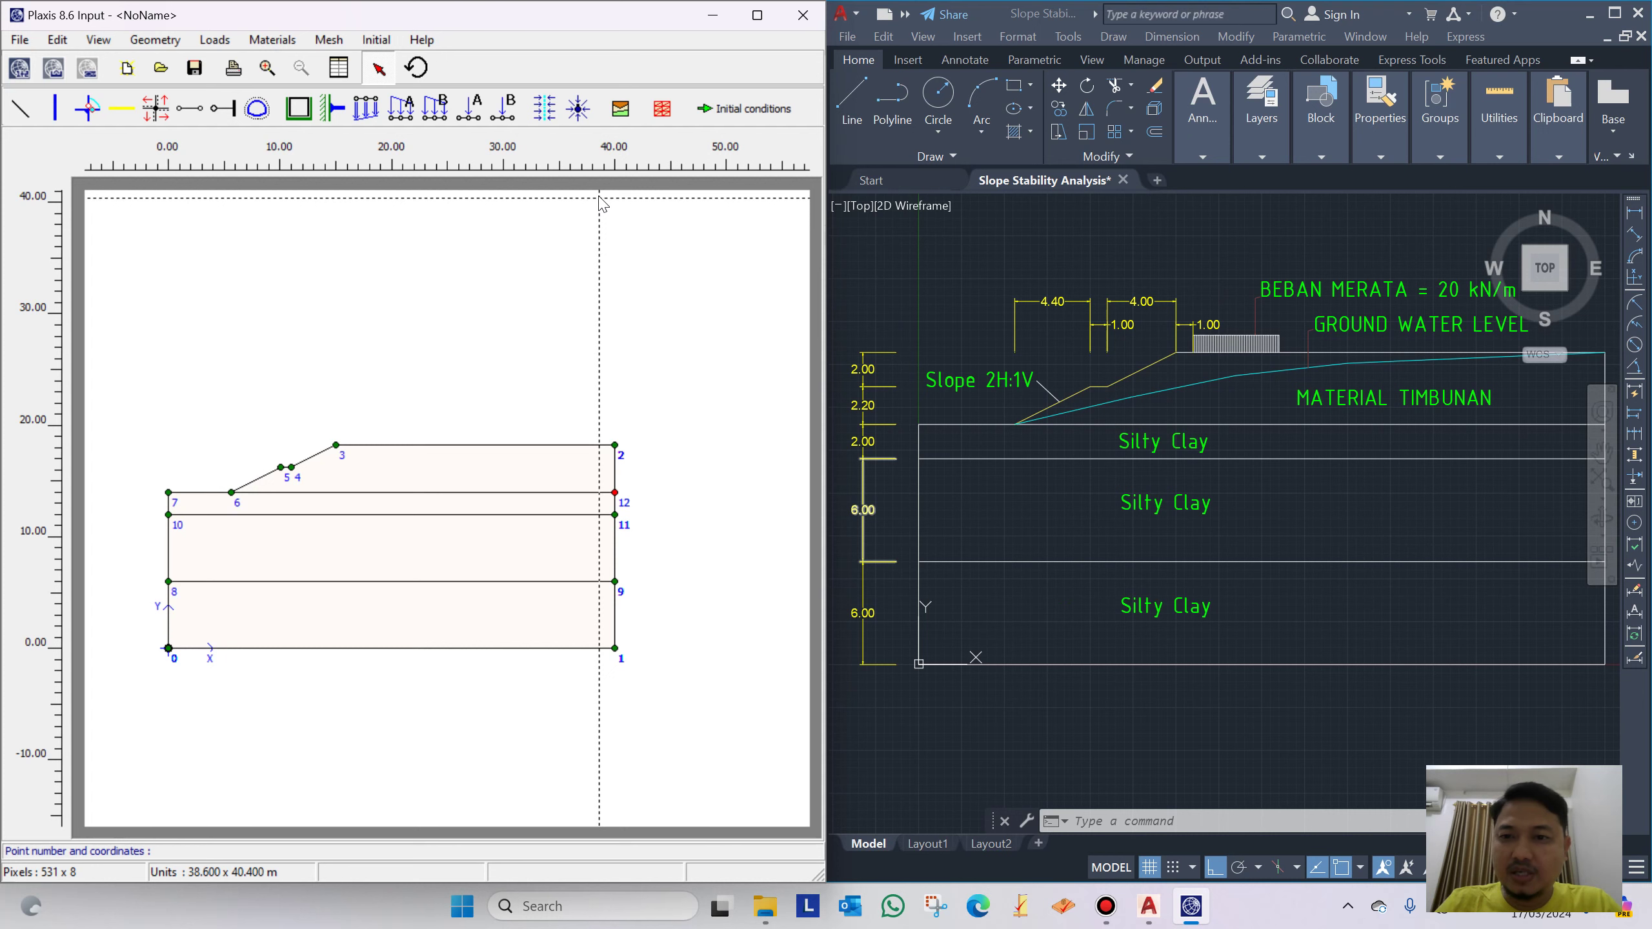
# Start distributed load system A in Plaxis, list the load block's left edge in AutoCAD and copy its lower point coordinates, 16.0000 18.2000
pyautogui.click(401, 116)
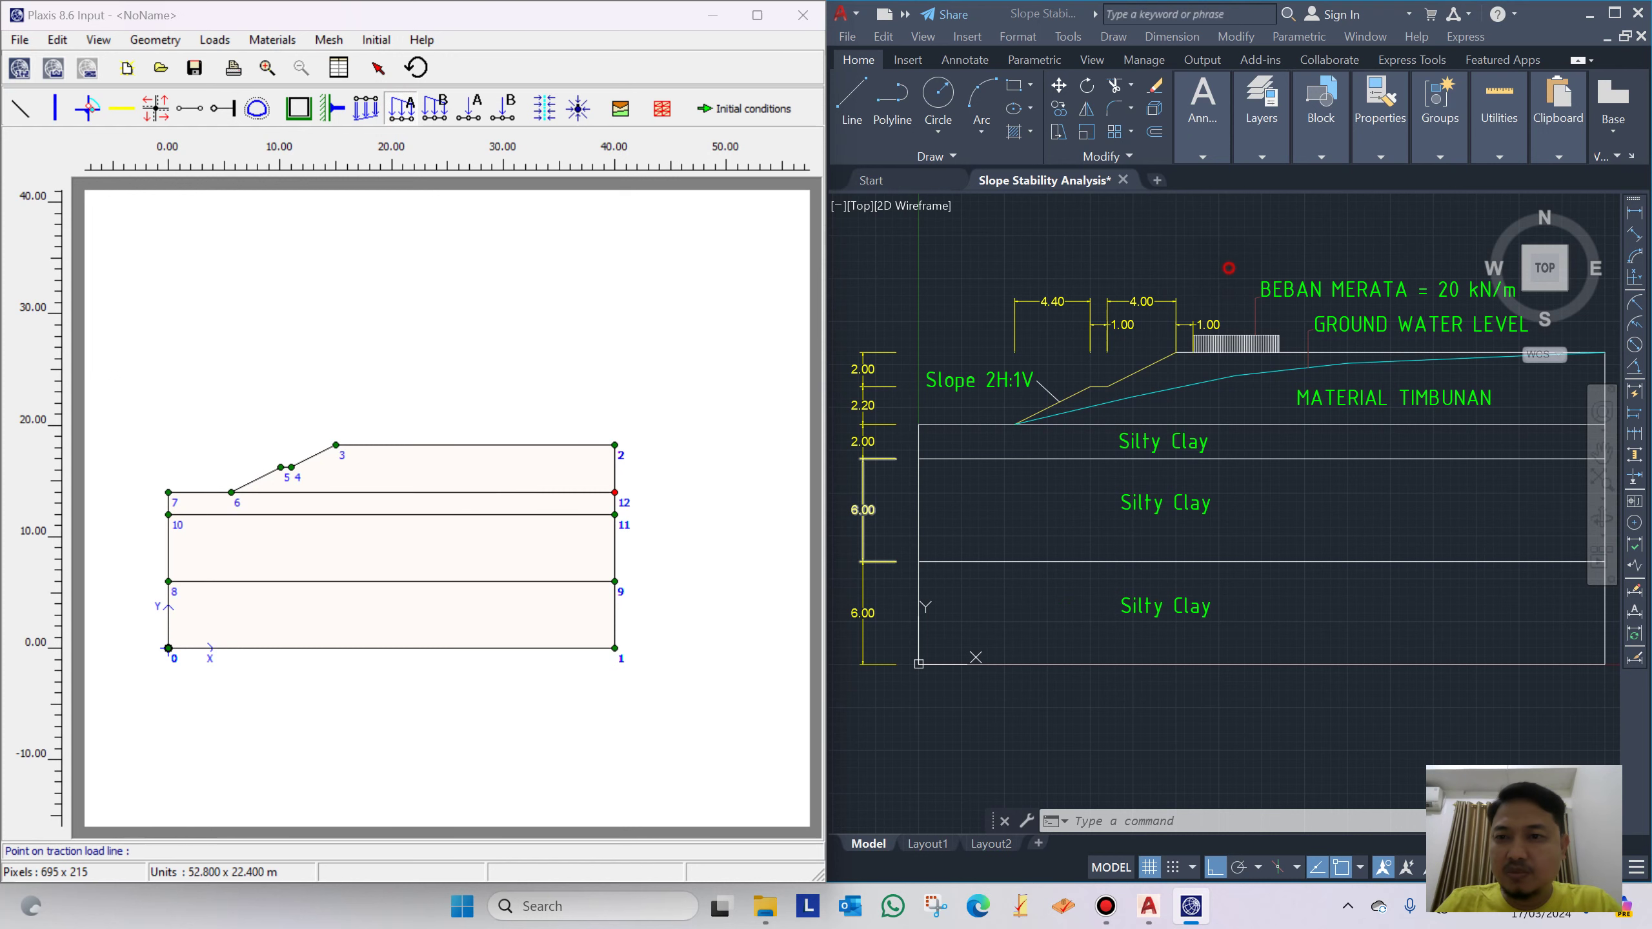
pyautogui.click(1242, 340)
pyautogui.scroll(4, 1243, 340)
pyautogui.scroll(4, 1256, 342)
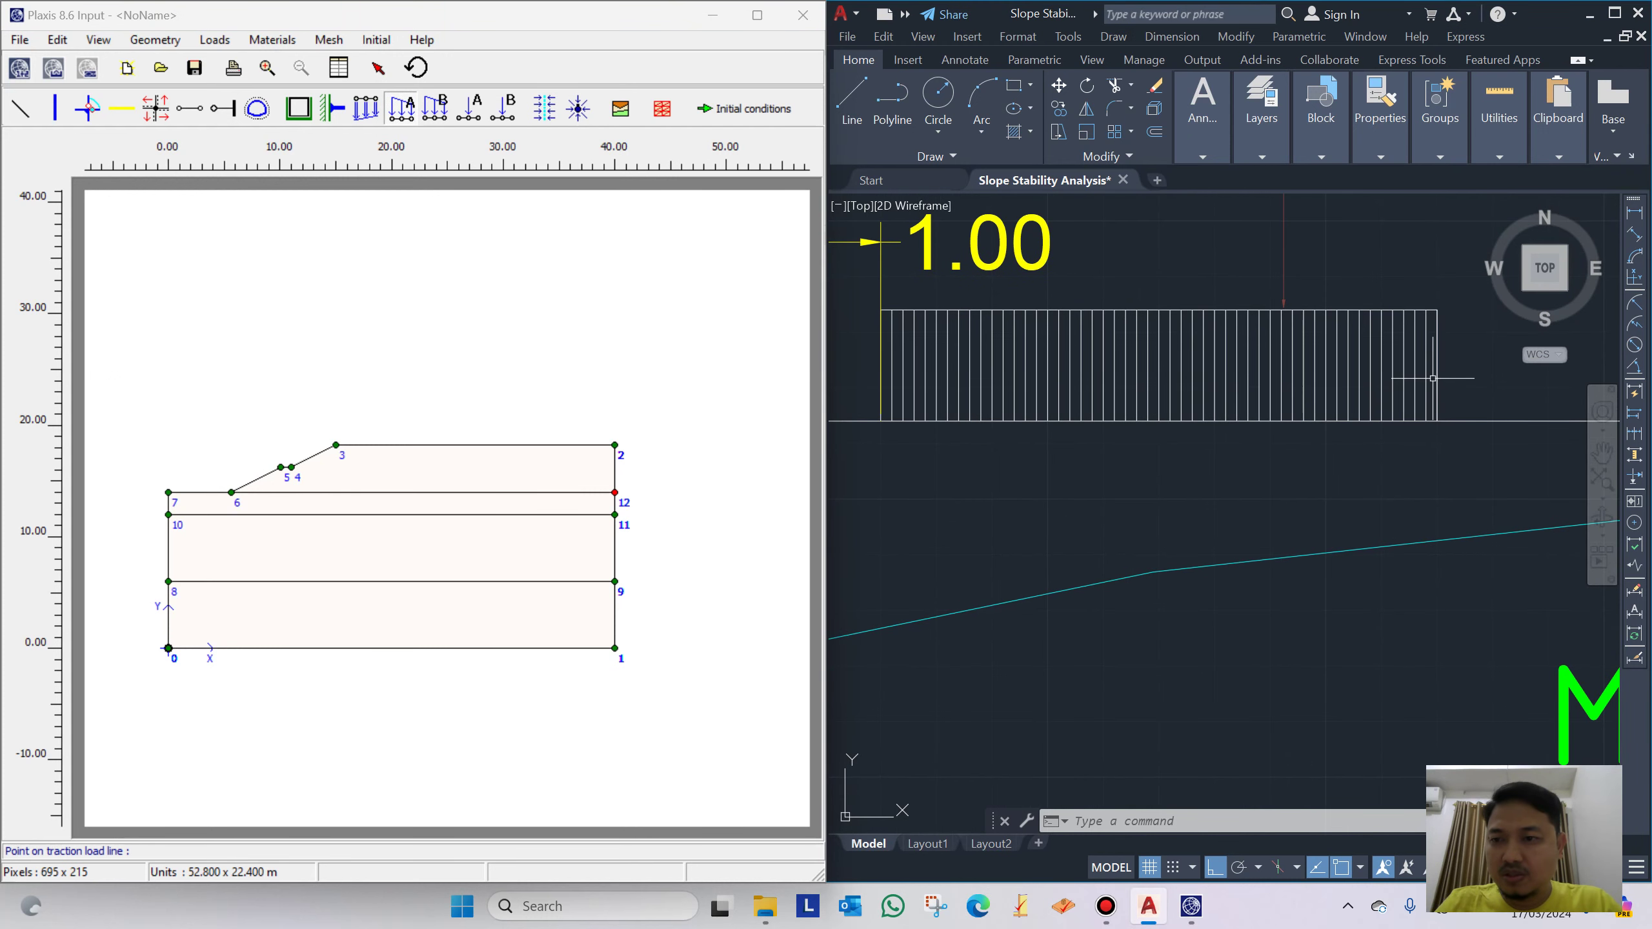
pyautogui.moveTo(922, 353); pyautogui.dragTo(953, 354)
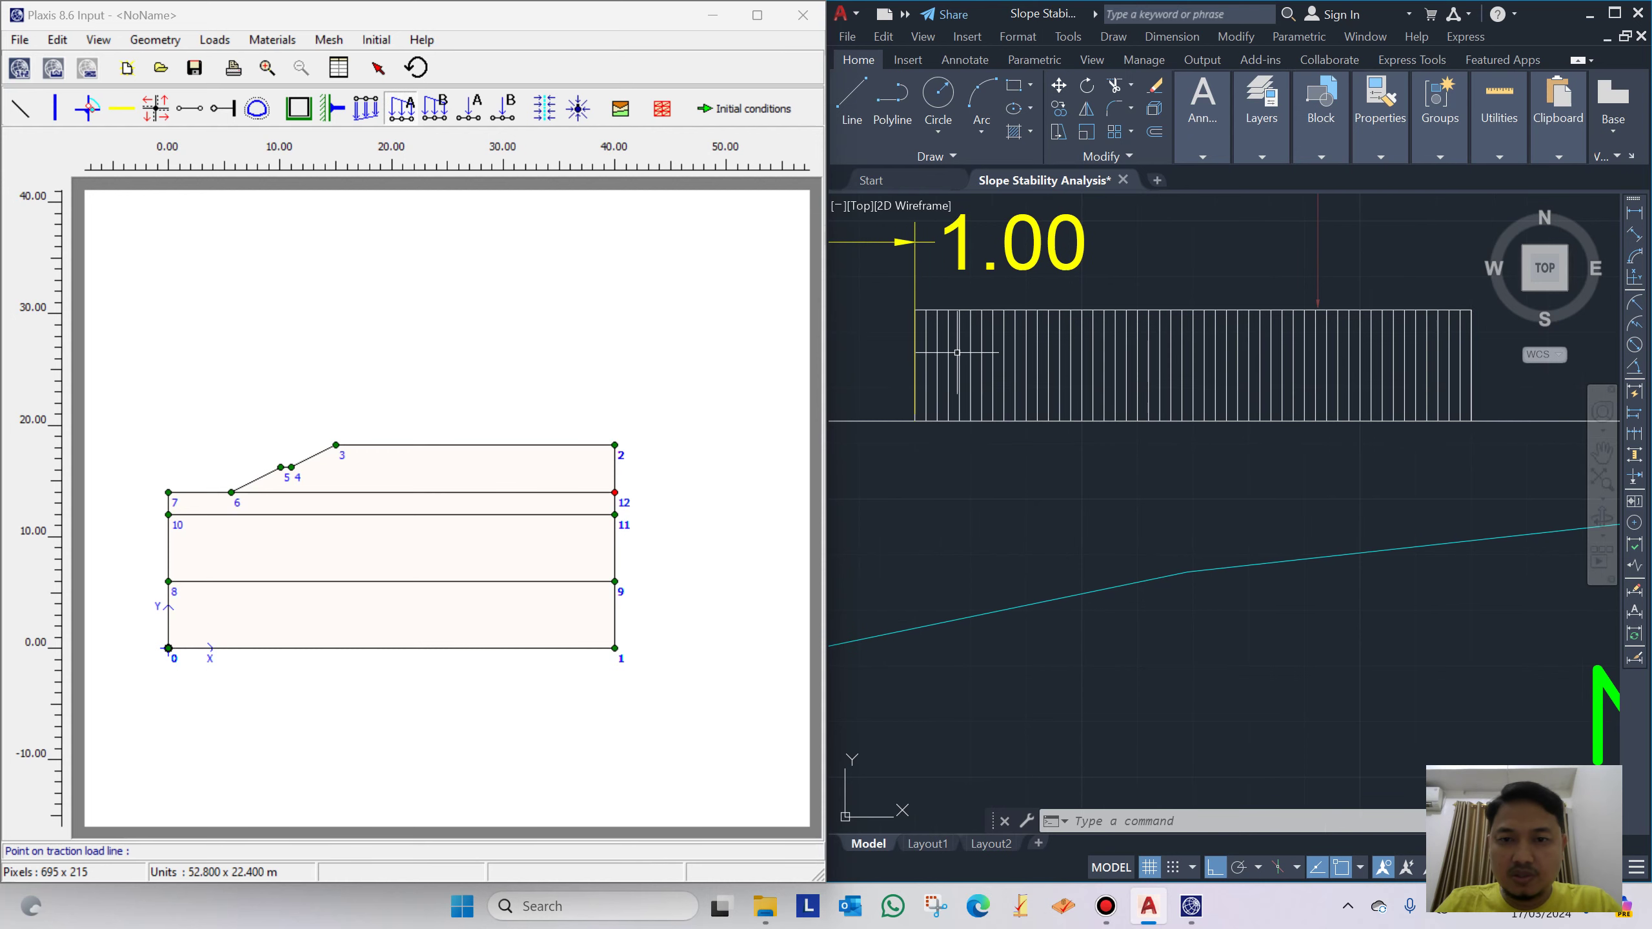
pyautogui.scroll(-5, 953, 354)
pyautogui.scroll(3, 979, 368)
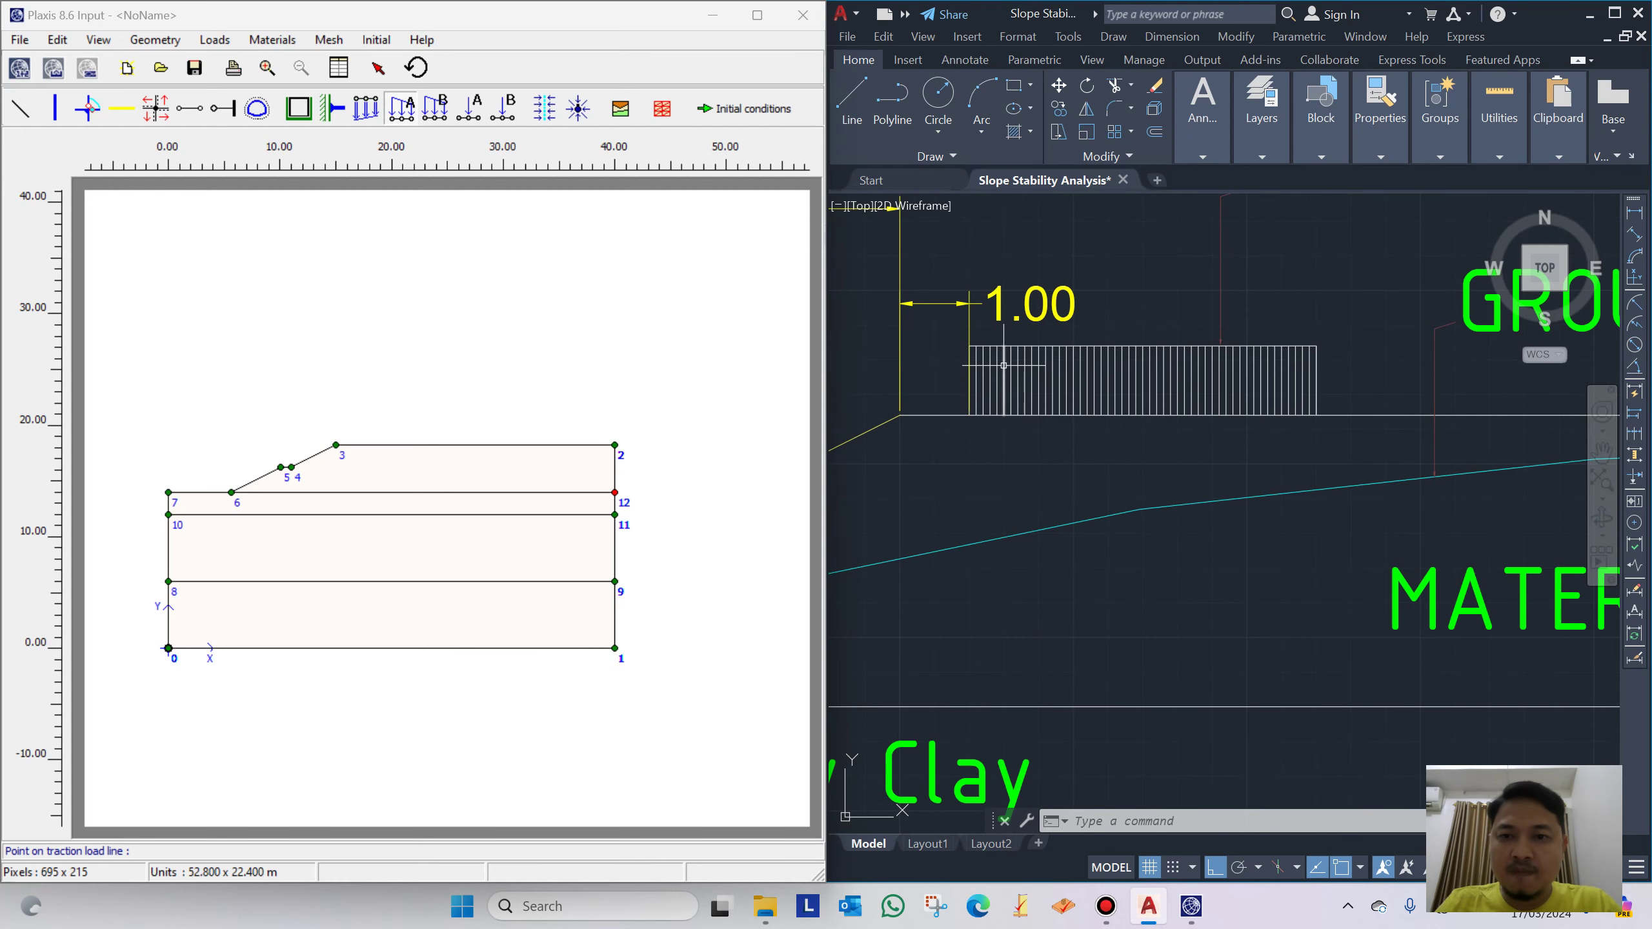
pyautogui.moveTo(979, 369); pyautogui.dragTo(1003, 387)
pyautogui.write('list')
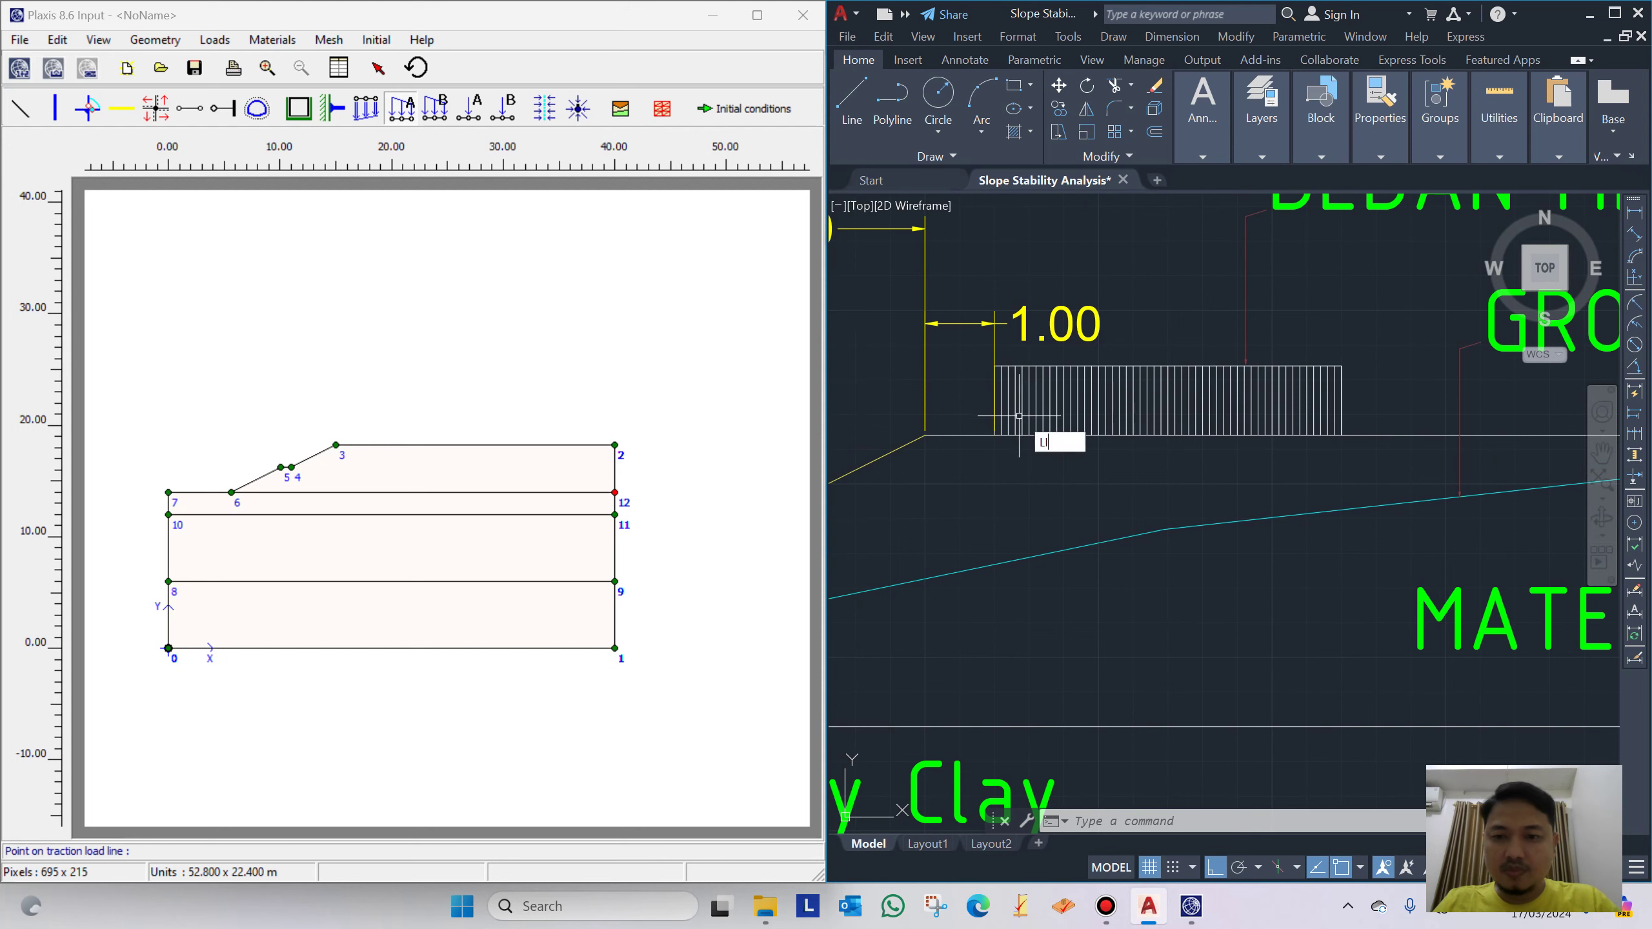
pyautogui.press('Return')
pyautogui.scroll(2, 1013, 413)
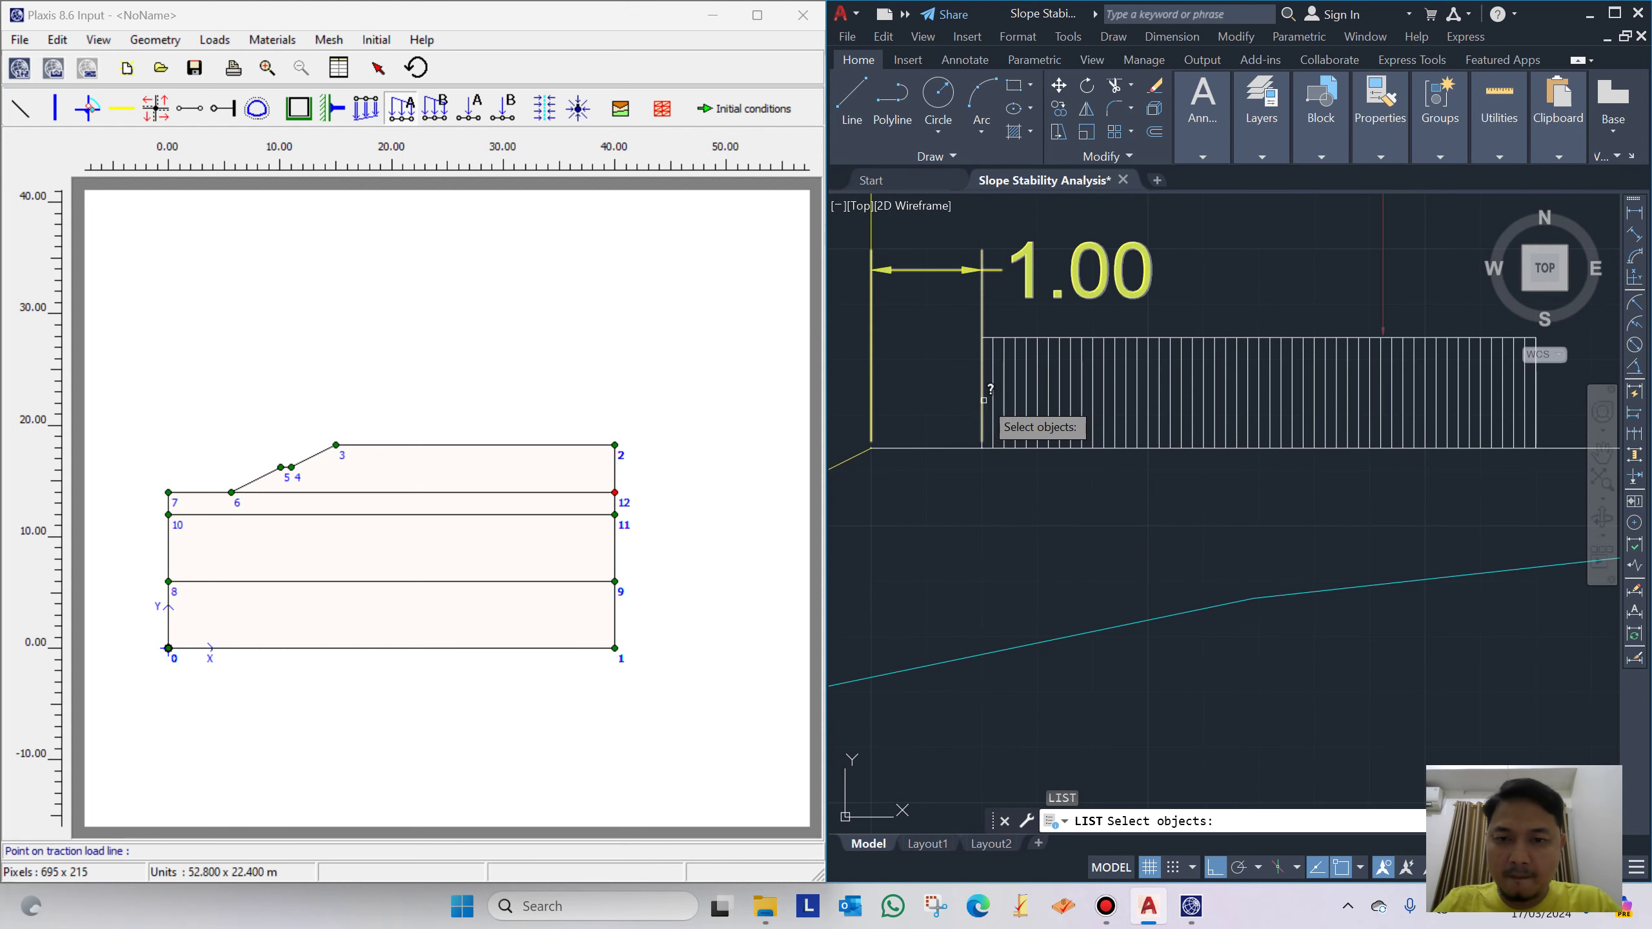
pyautogui.scroll(3, 993, 446)
pyautogui.click(962, 440)
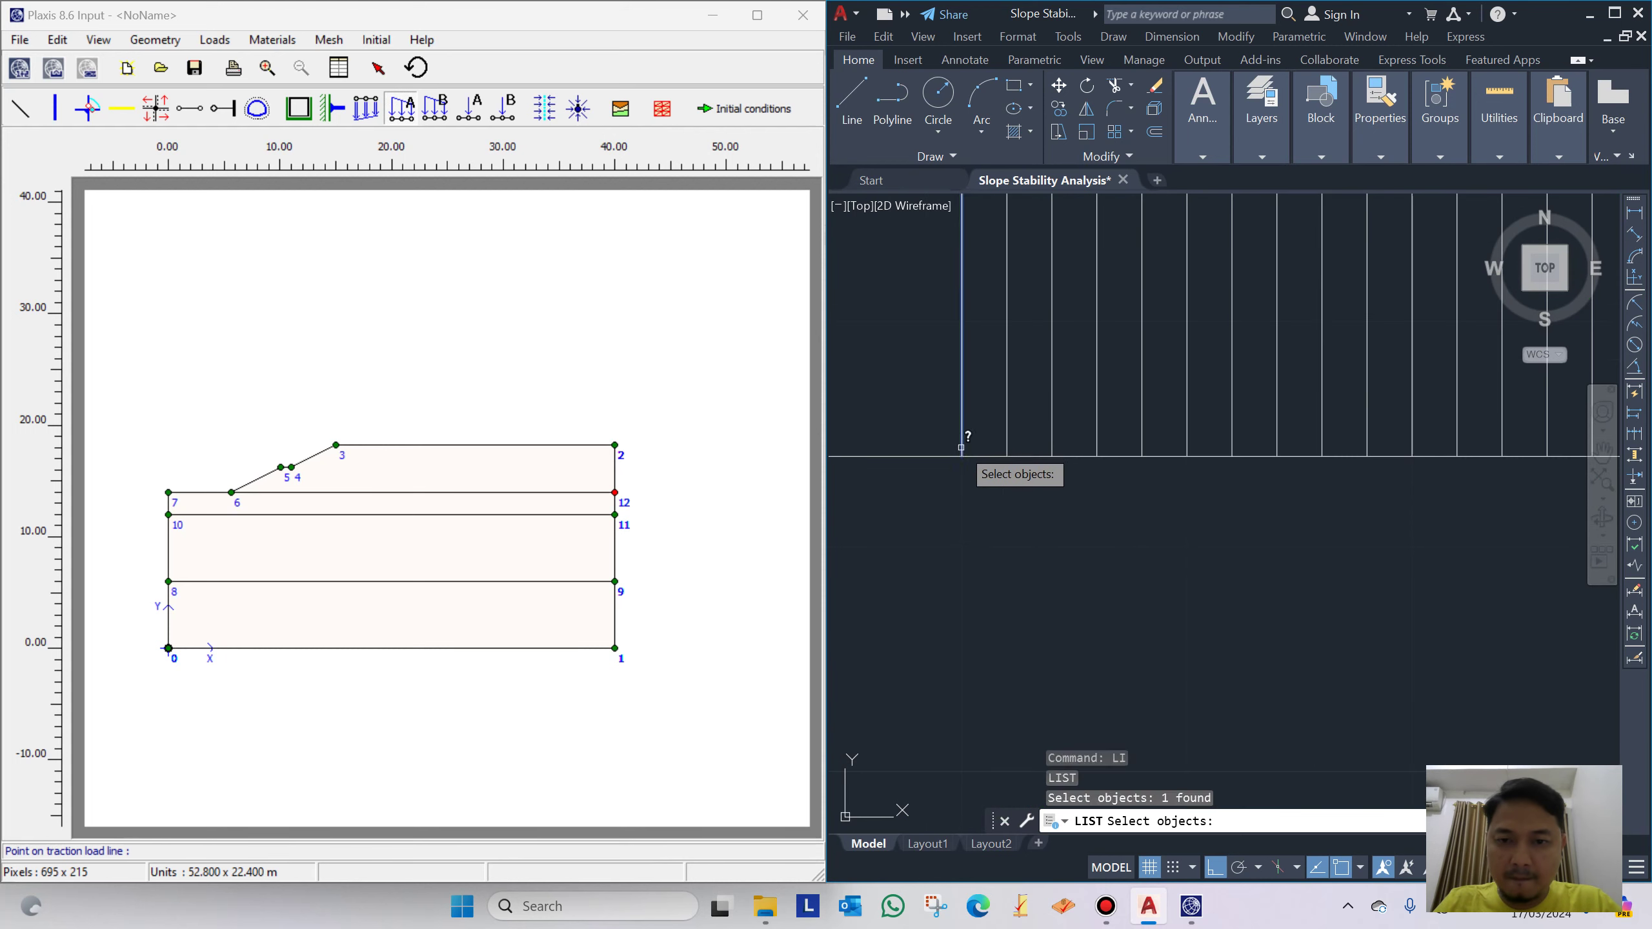
pyautogui.press('Return')
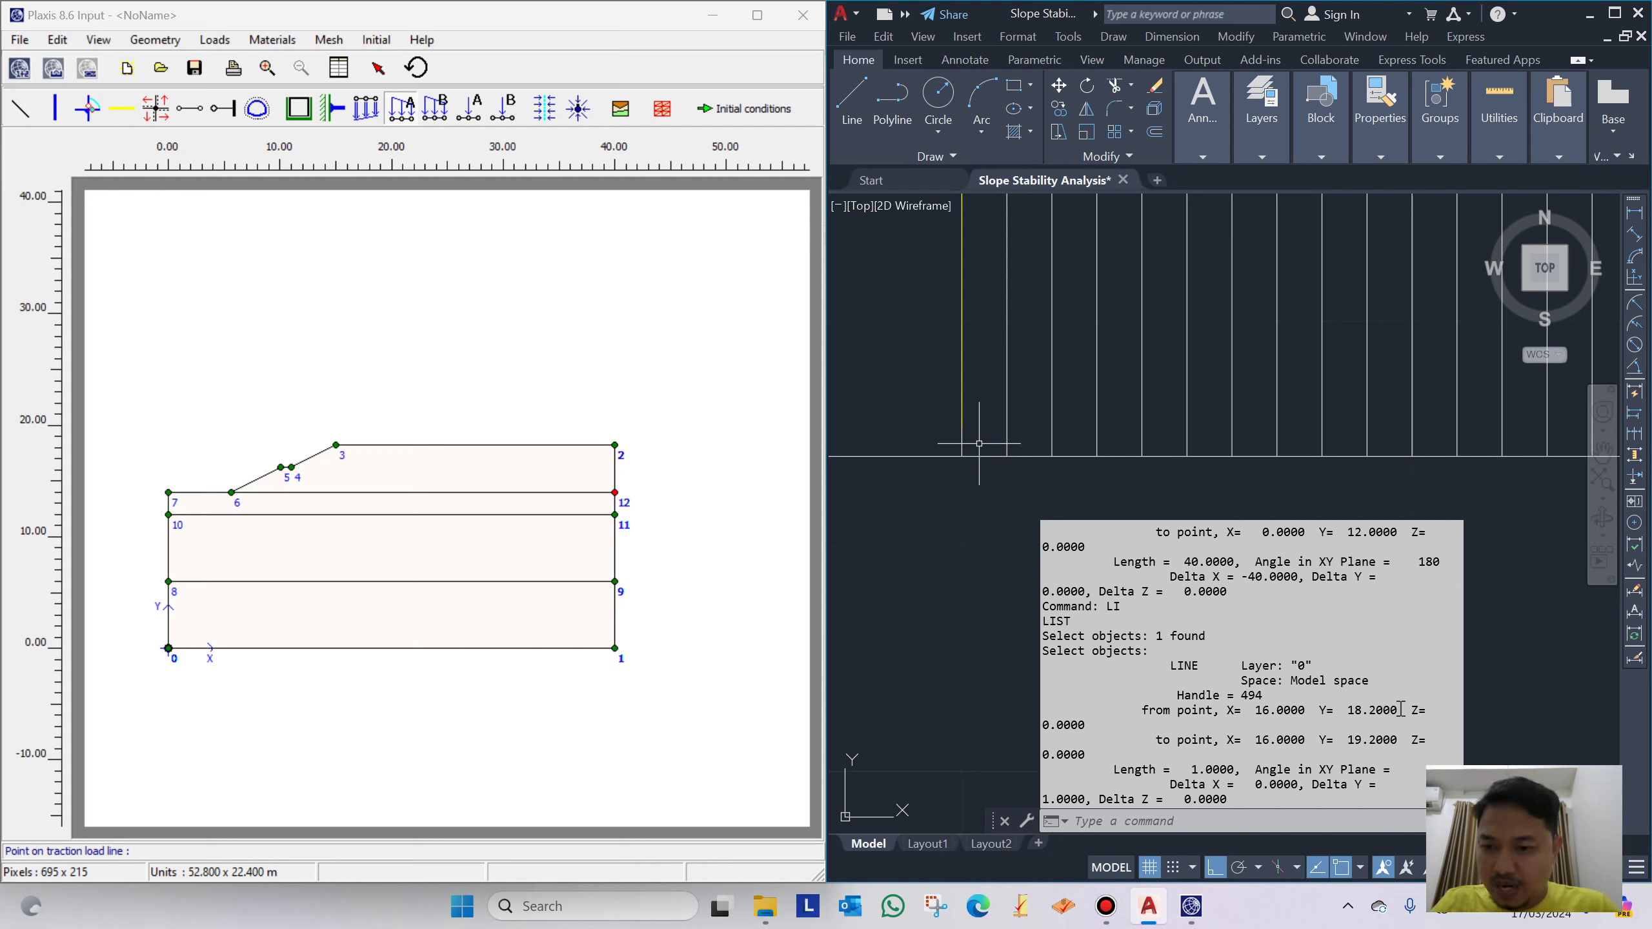
pyautogui.moveTo(1399, 710); pyautogui.dragTo(1254, 710)
pyautogui.hotkey('ctrl', 'c')
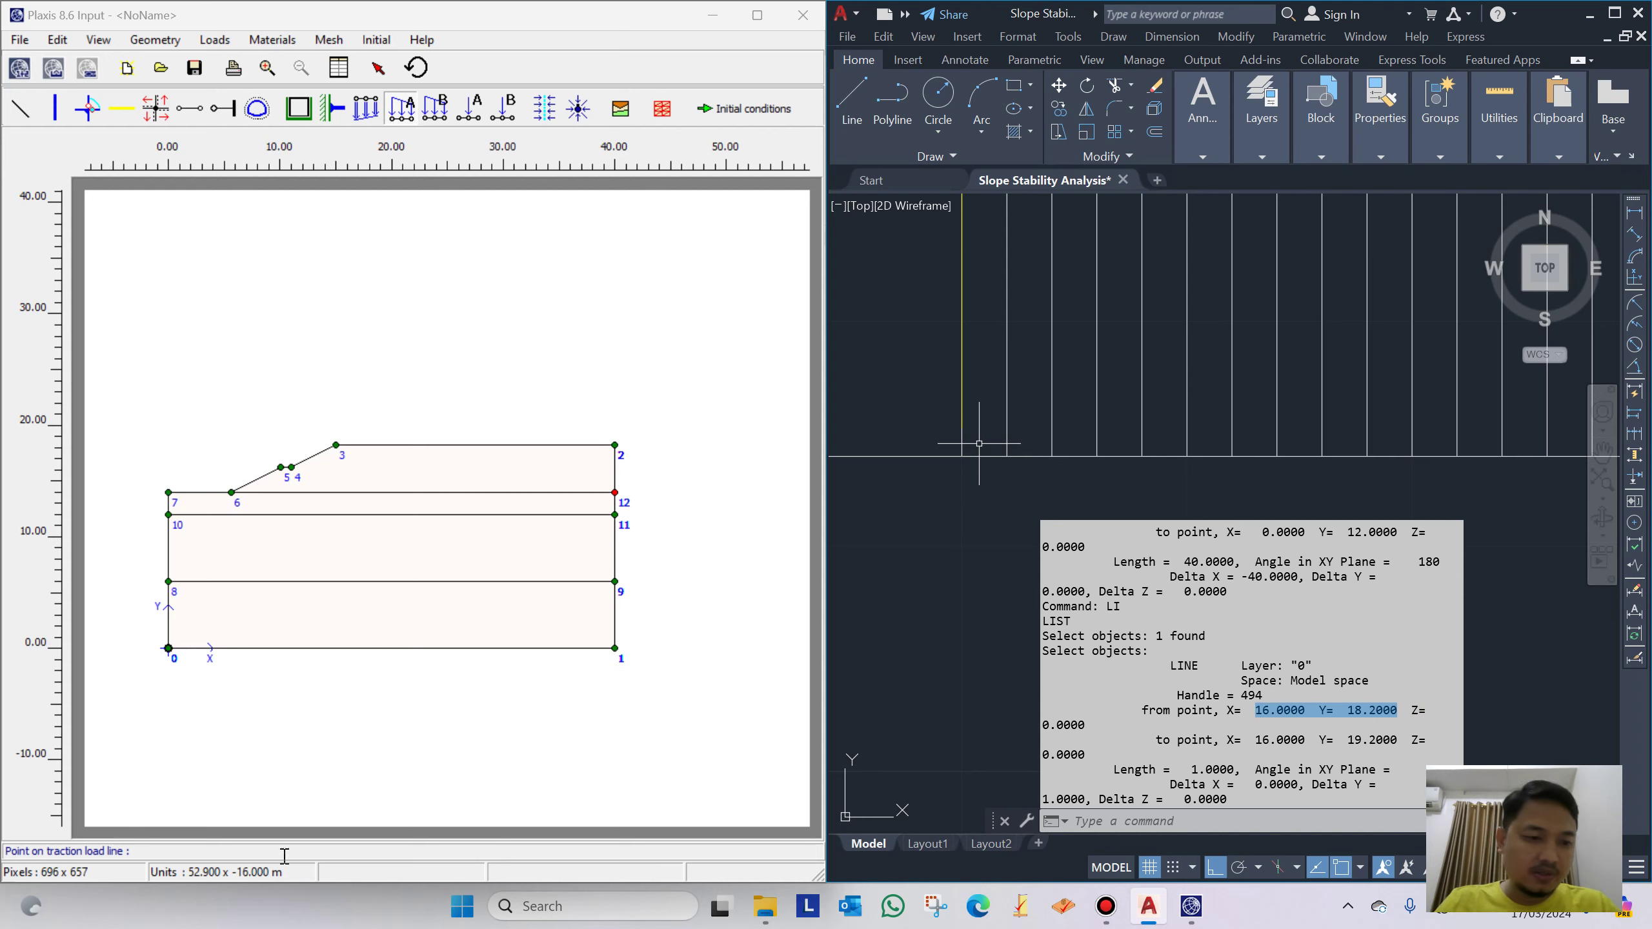
# Place the distributed load's first point in Plaxis at 16 18.2 on the embankment crest
pyautogui.click(273, 851)
pyautogui.hotkey('ctrl', 'v')
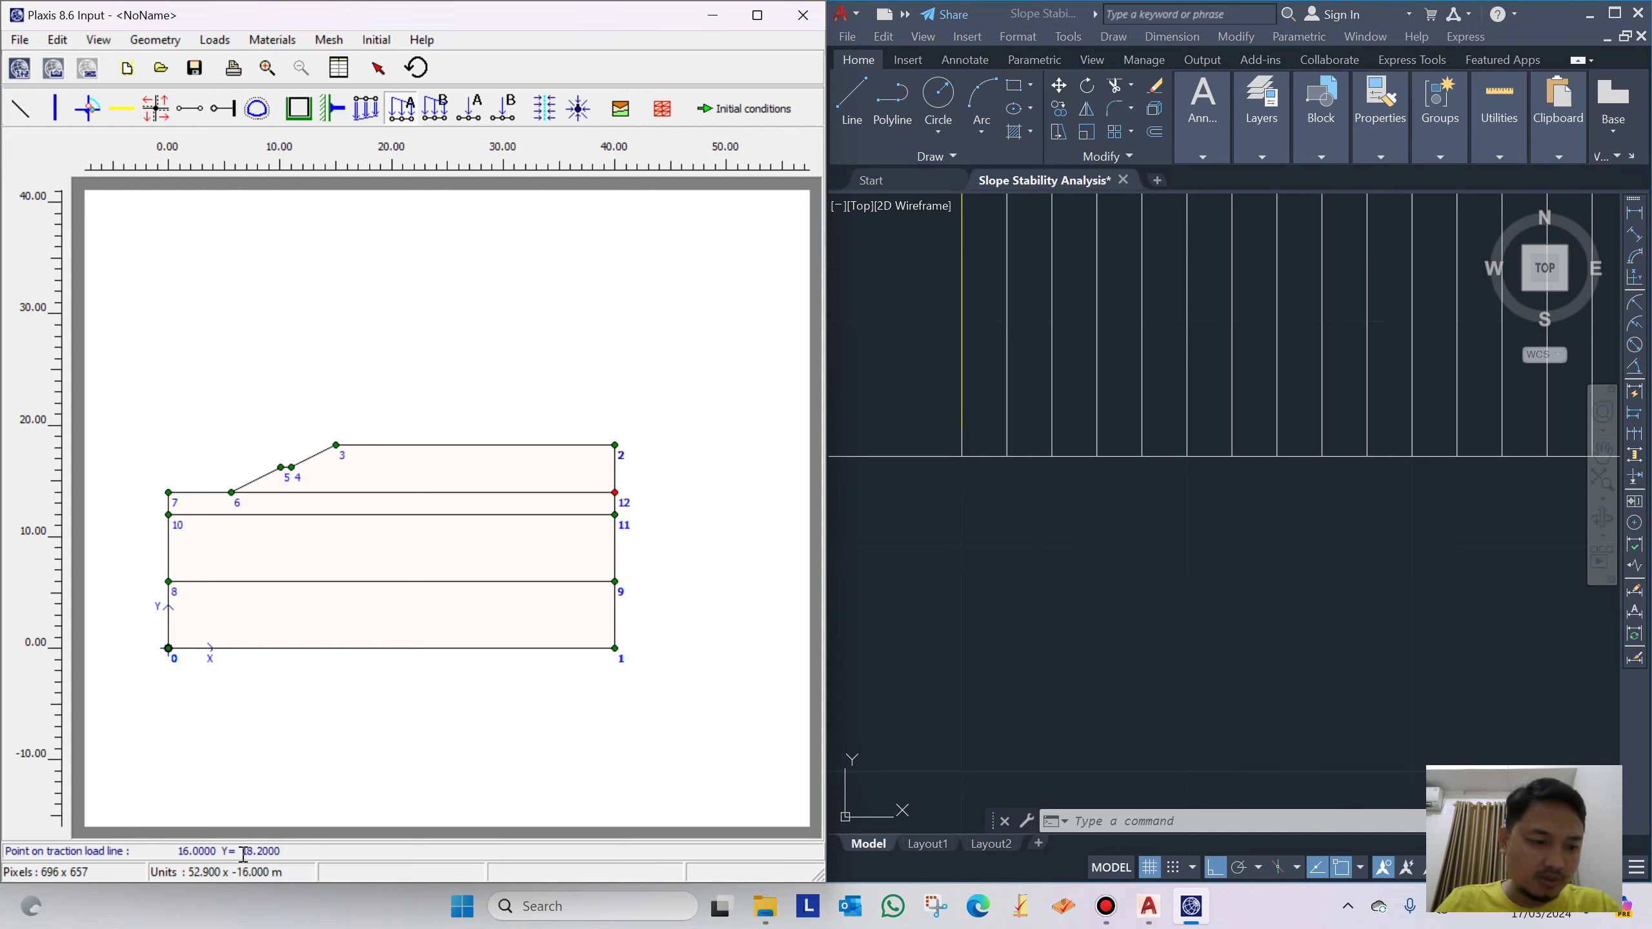
pyautogui.click(224, 852)
pyautogui.press('BackSpace')
pyautogui.press('BackSpace')
pyautogui.press('BackSpace')
pyautogui.press('BackSpace')
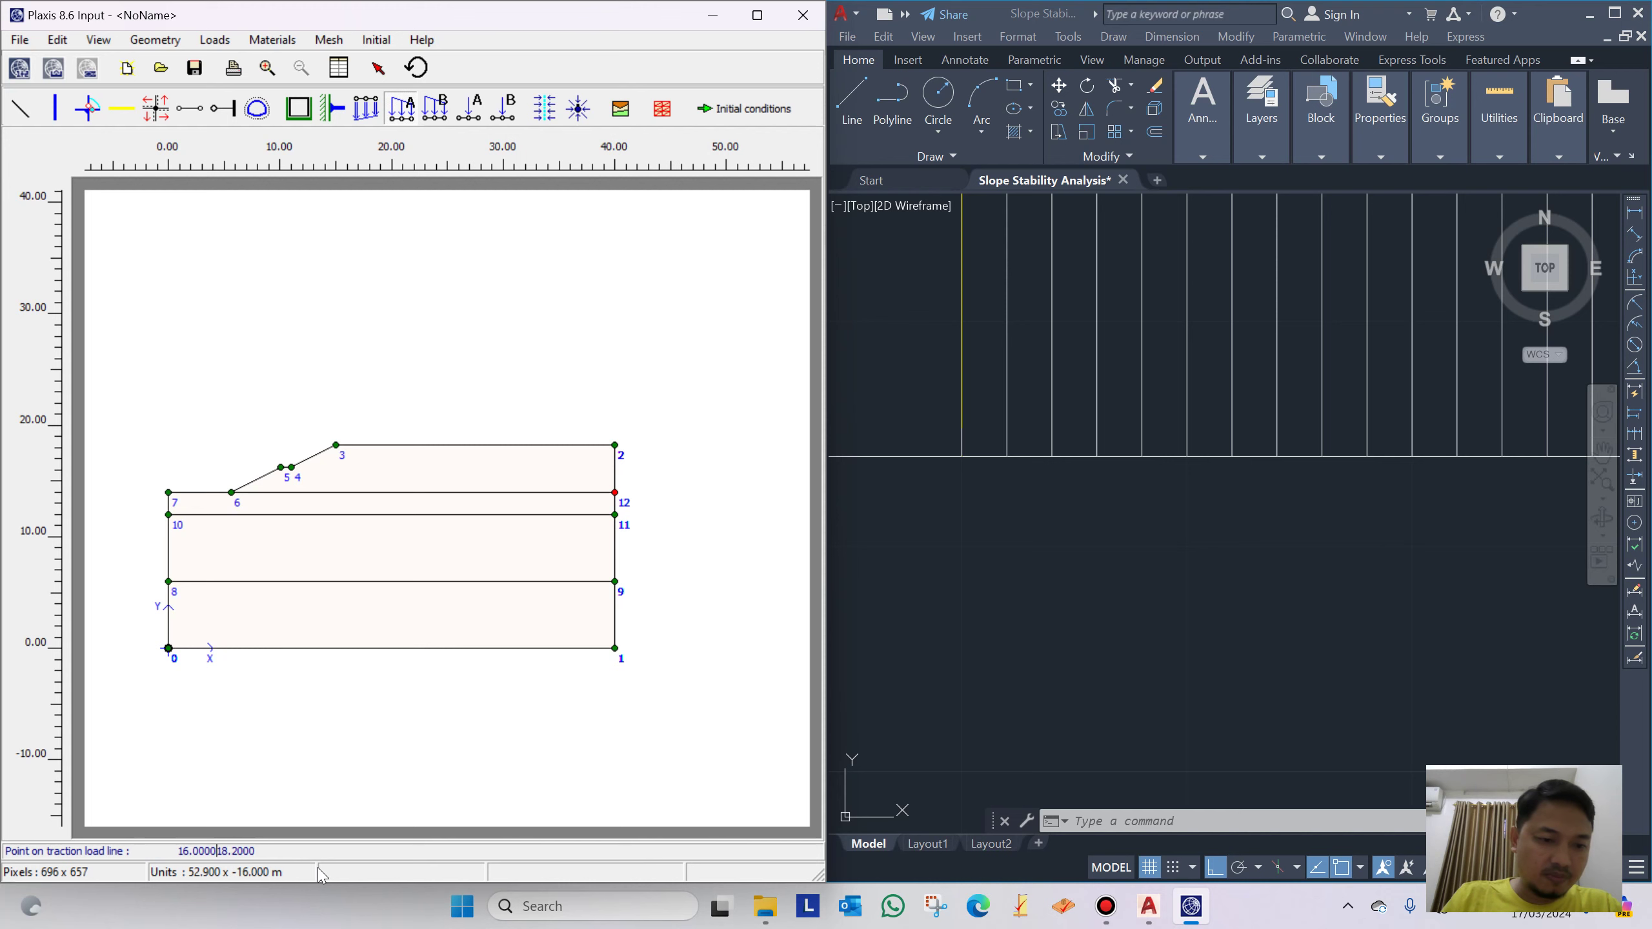
pyautogui.press('Return')
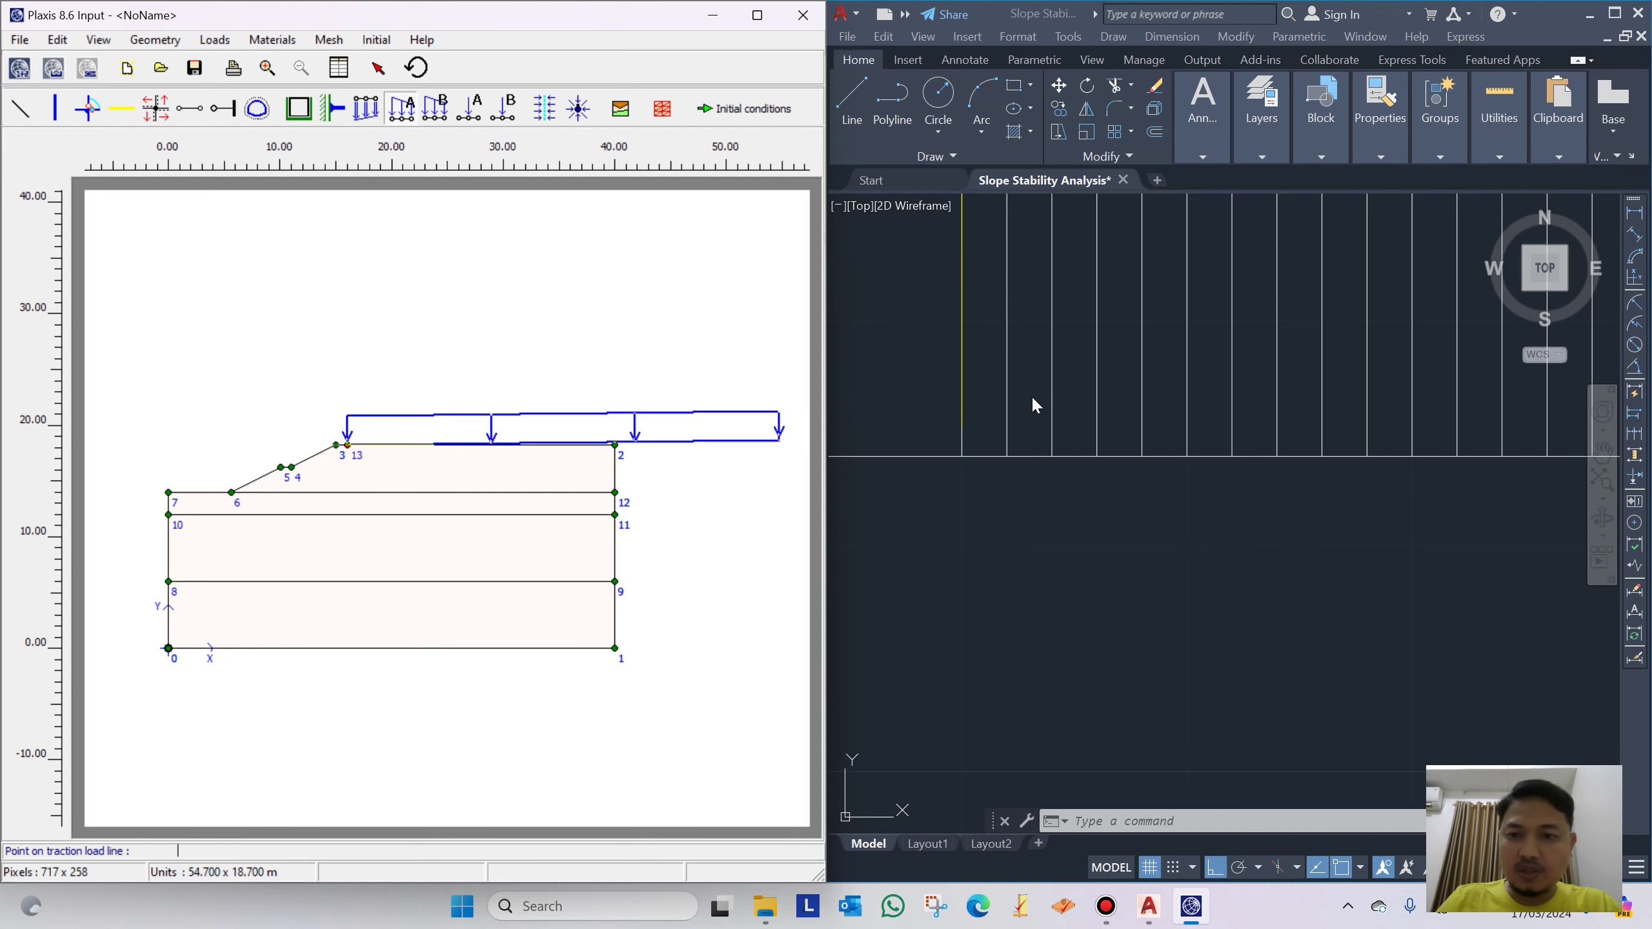
# List the load block's right edge in AutoCAD and select its lower point coordinates, 21.0000 18.2000
pyautogui.scroll(-10, 1074, 419)
pyautogui.scroll(2, 1468, 438)
pyautogui.press('Return')
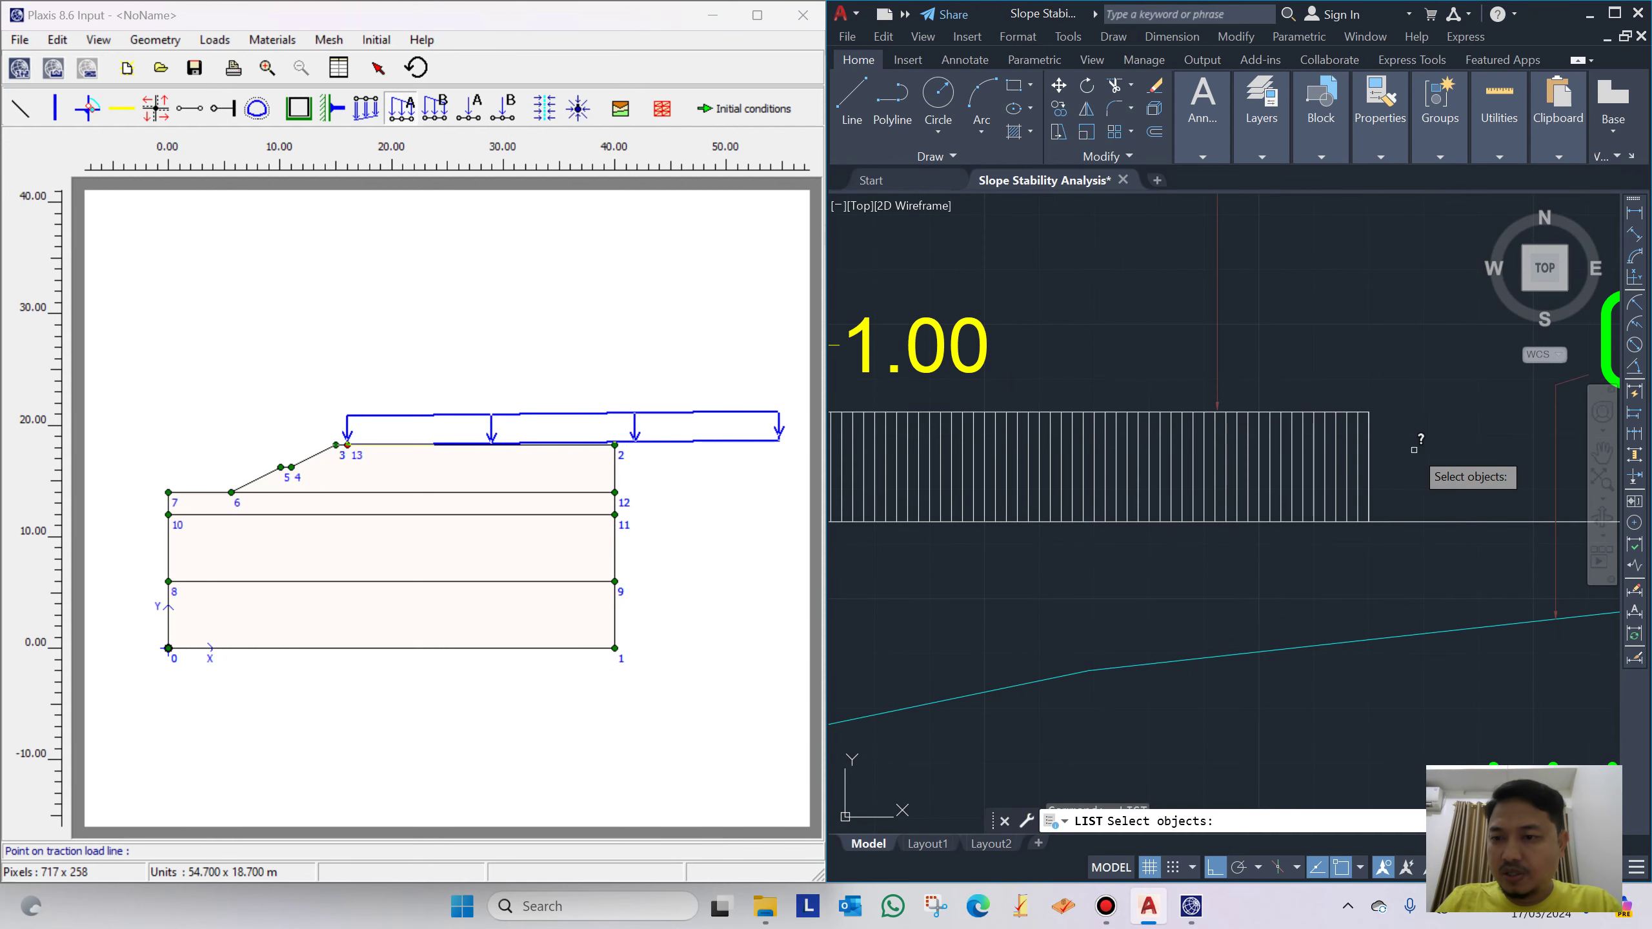
pyautogui.click(1371, 452)
pyautogui.press('Return')
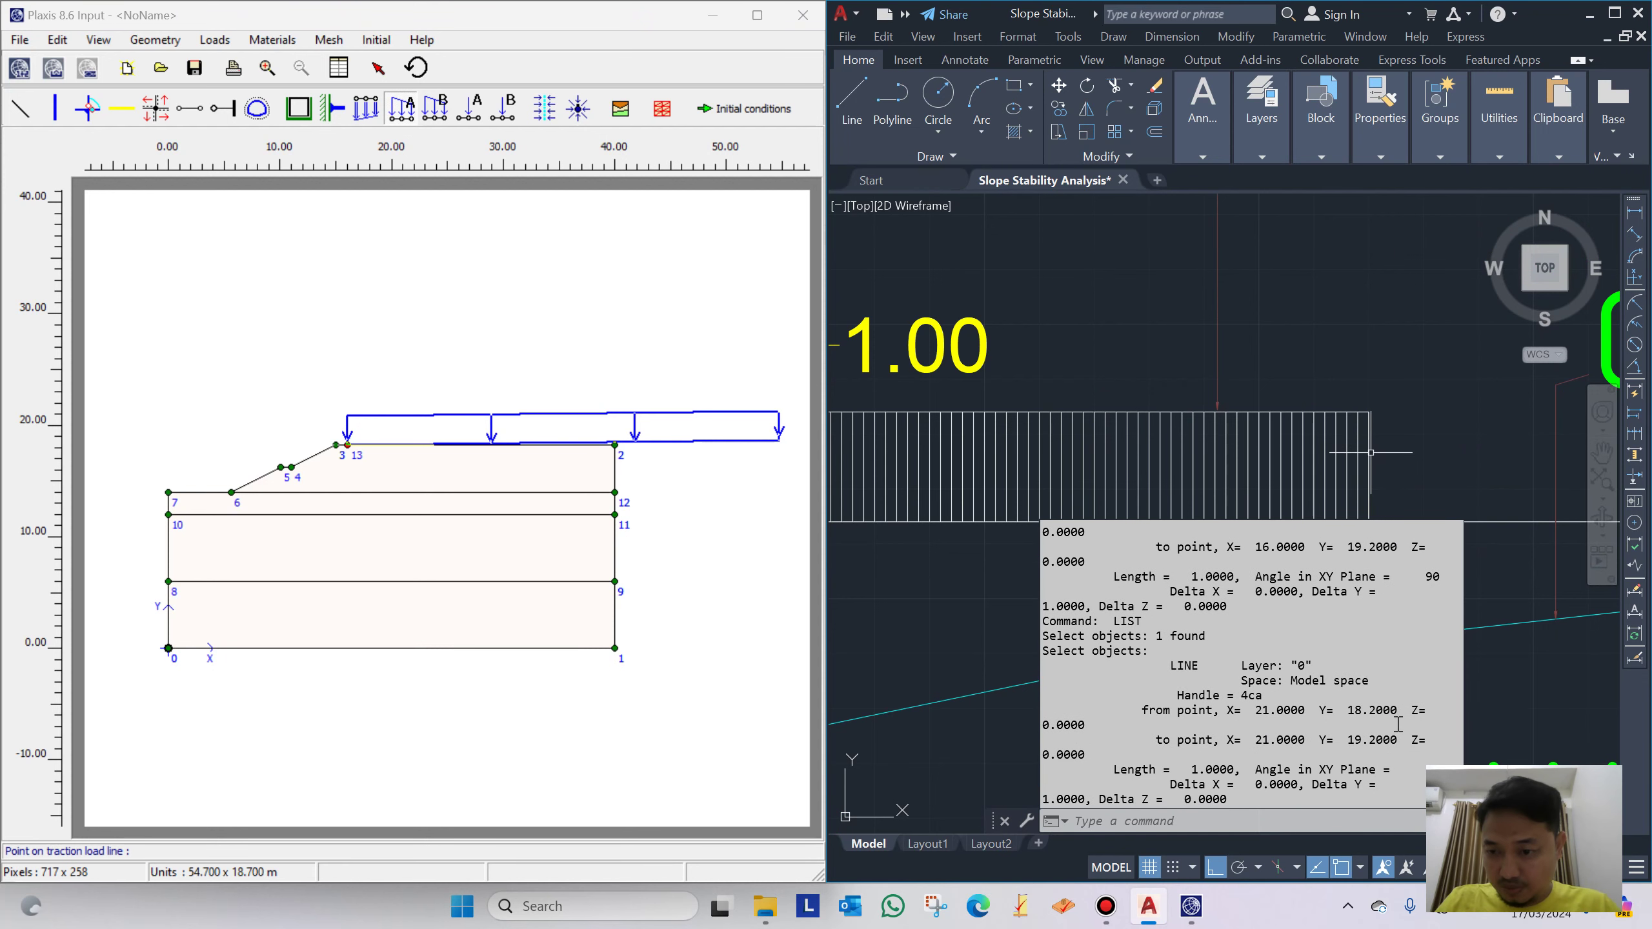
pyautogui.moveTo(1400, 713); pyautogui.dragTo(1268, 711)
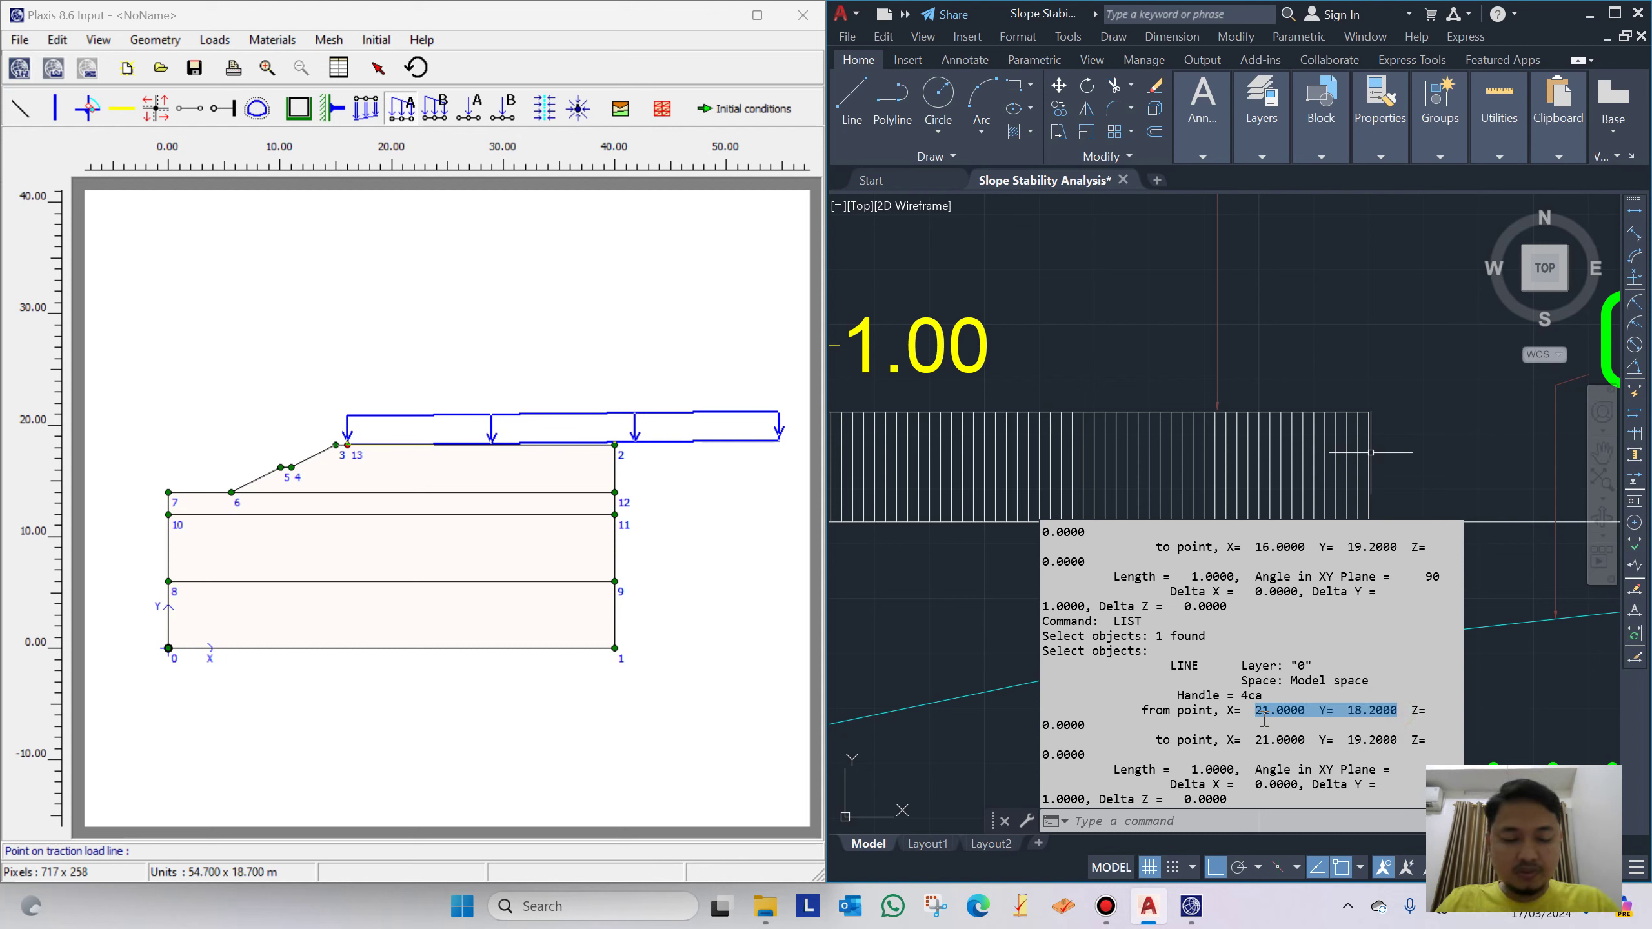
# Place the distributed load's end point in Plaxis at 21 18.2 and end load drawing
pyautogui.click(166, 854)
pyautogui.write('21.0000 Y= 18.2000')
pyautogui.click(244, 852)
pyautogui.press('BackSpace')
pyautogui.press('BackSpace')
pyautogui.press('BackSpace')
pyautogui.press('BackSpace')
pyautogui.press('Return')
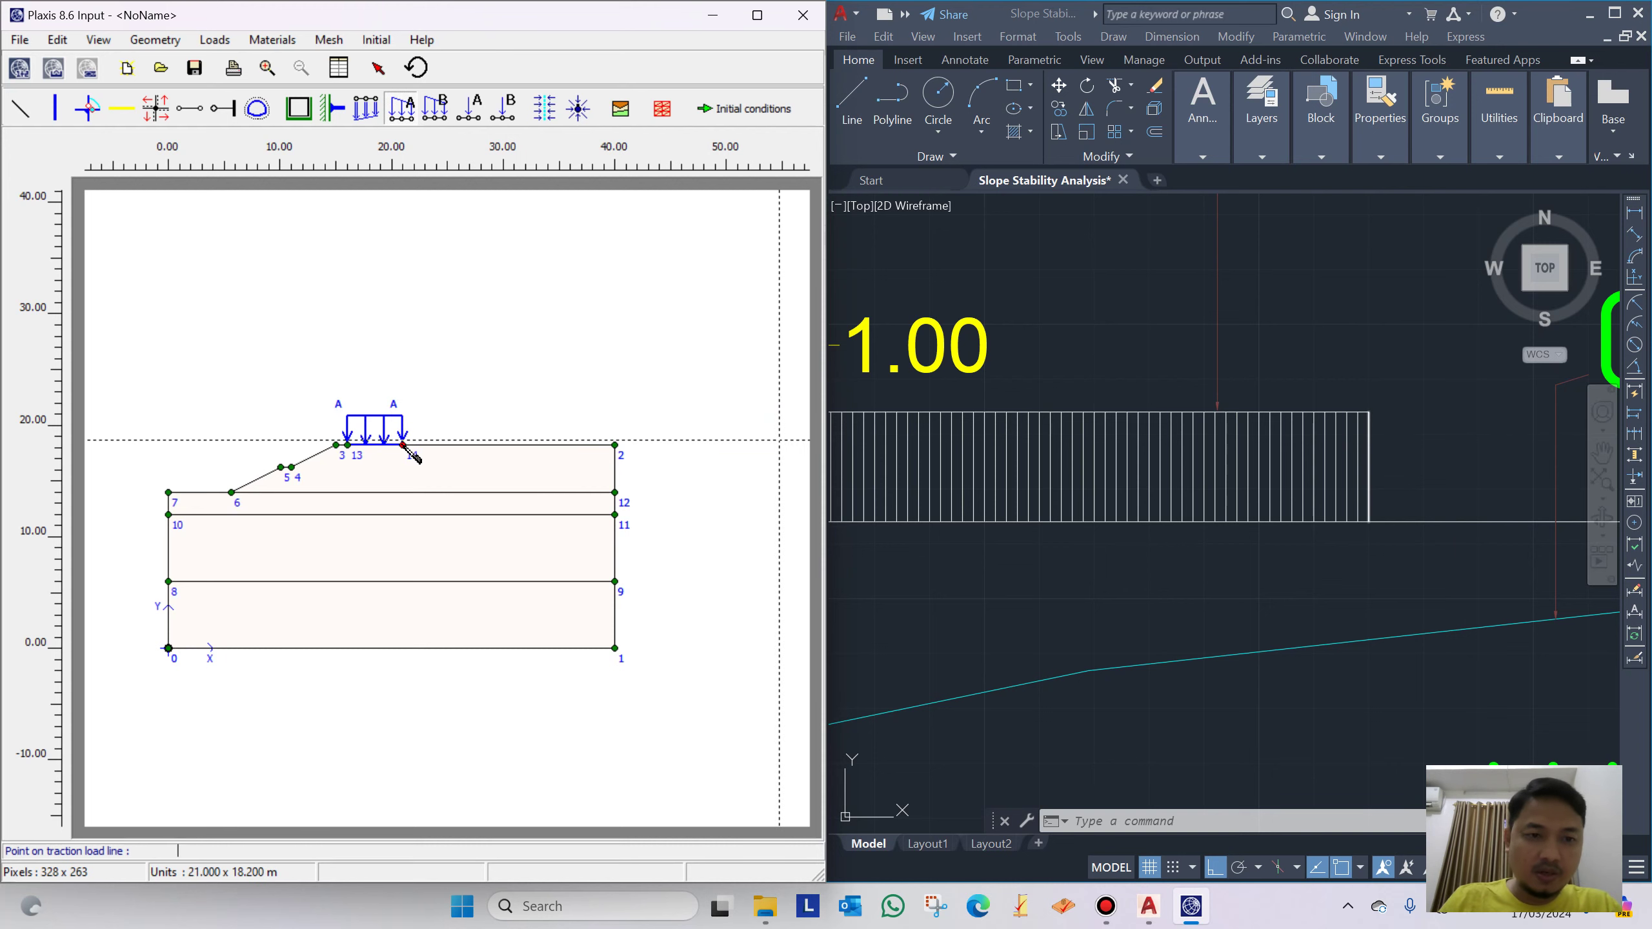
pyautogui.click(379, 68)
# Set the crest's distributed load (system A) to a Y-value of -20 kN/m2 at both geometry points
pyautogui.doubleClick(378, 448)
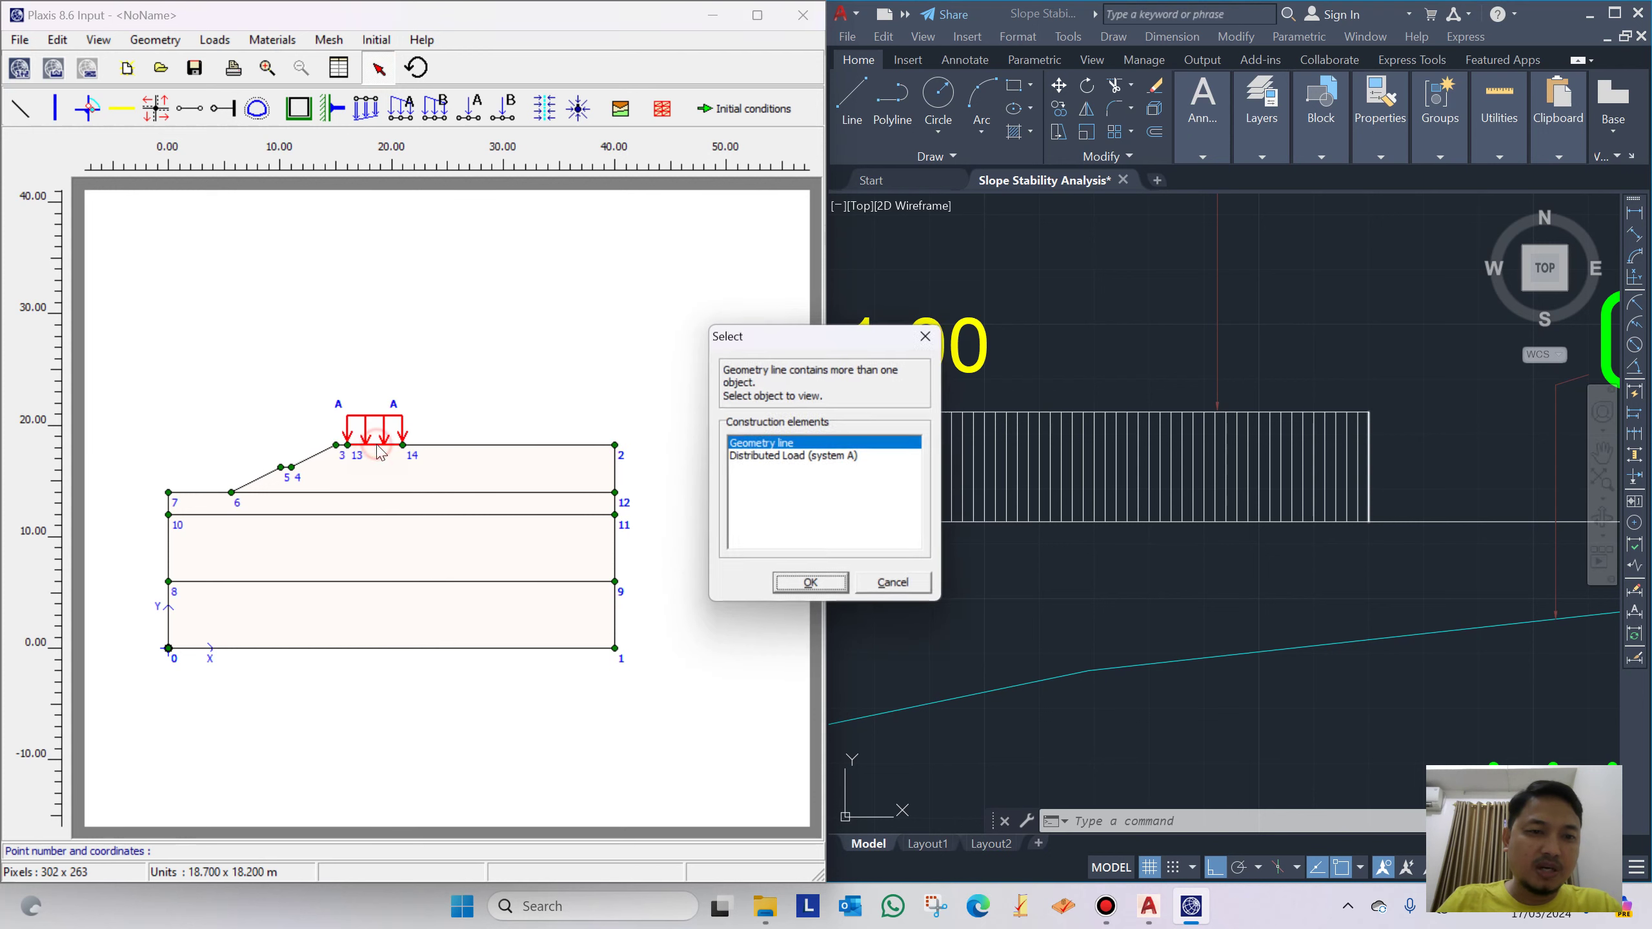
pyautogui.click(810, 458)
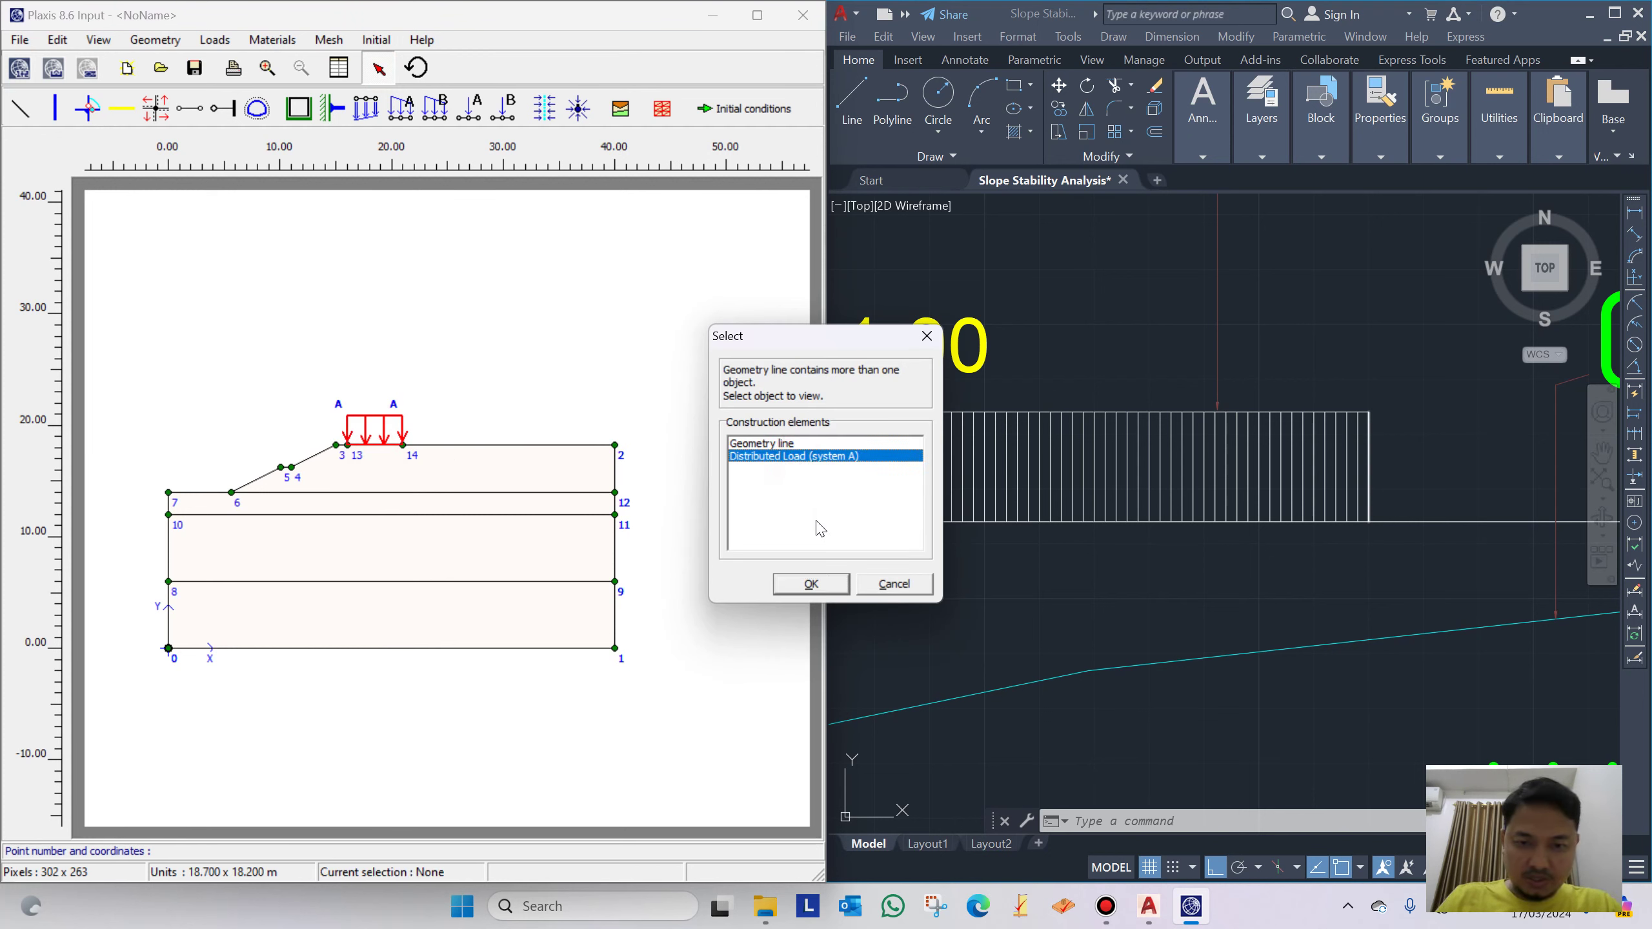
pyautogui.click(811, 585)
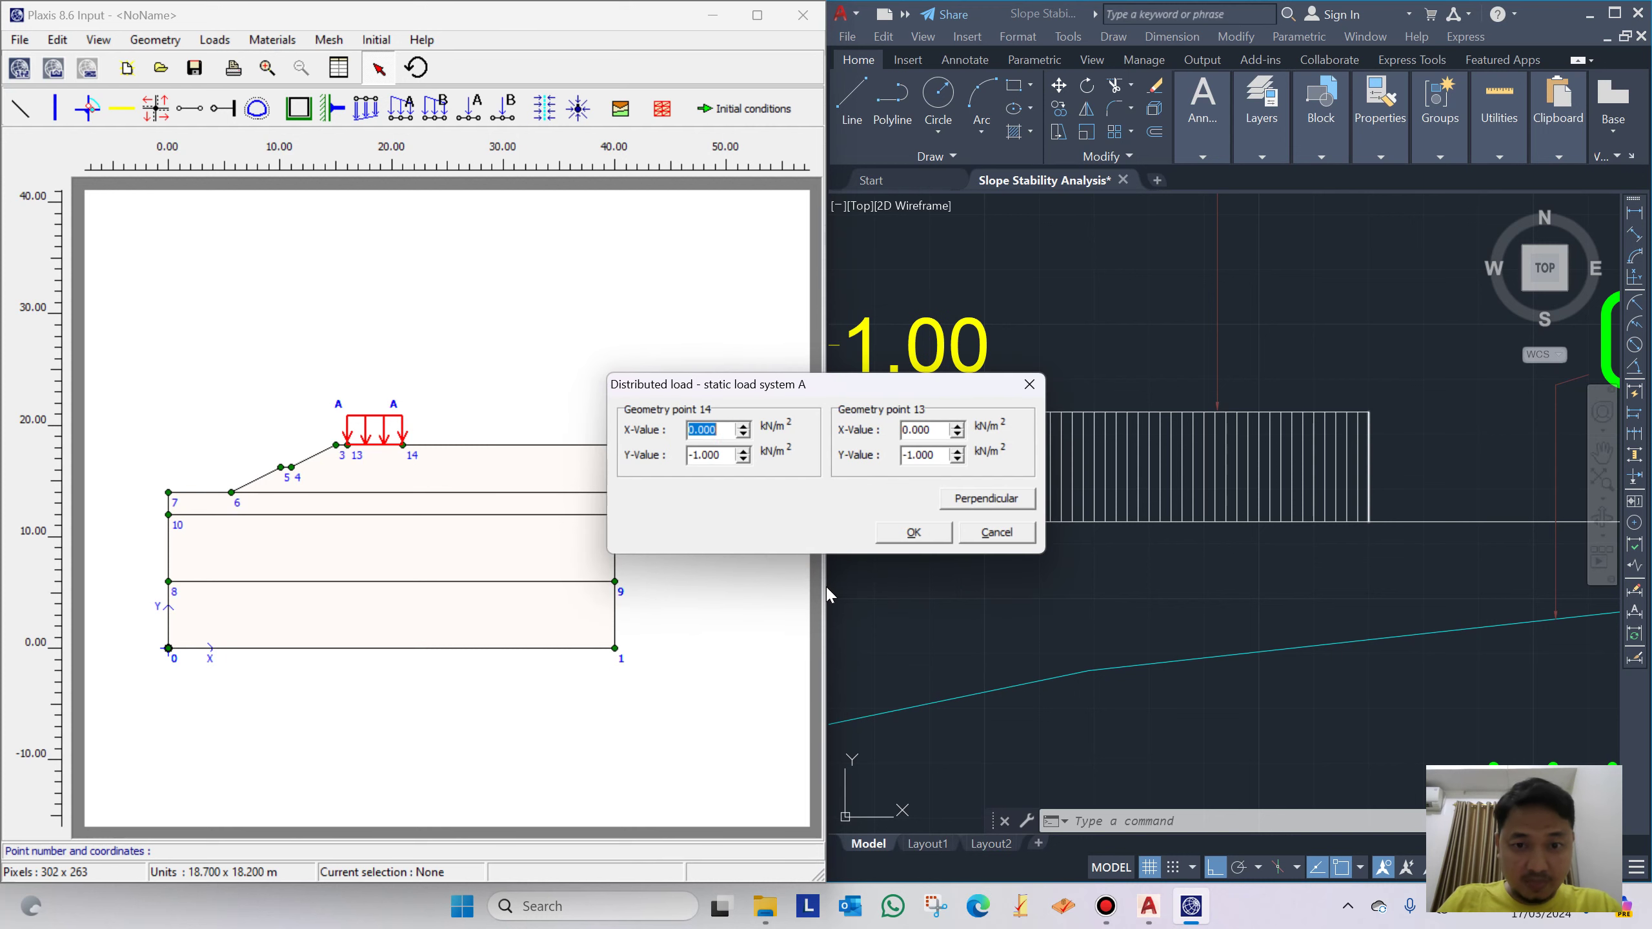
pyautogui.press('Tab')
pyautogui.write('-20')
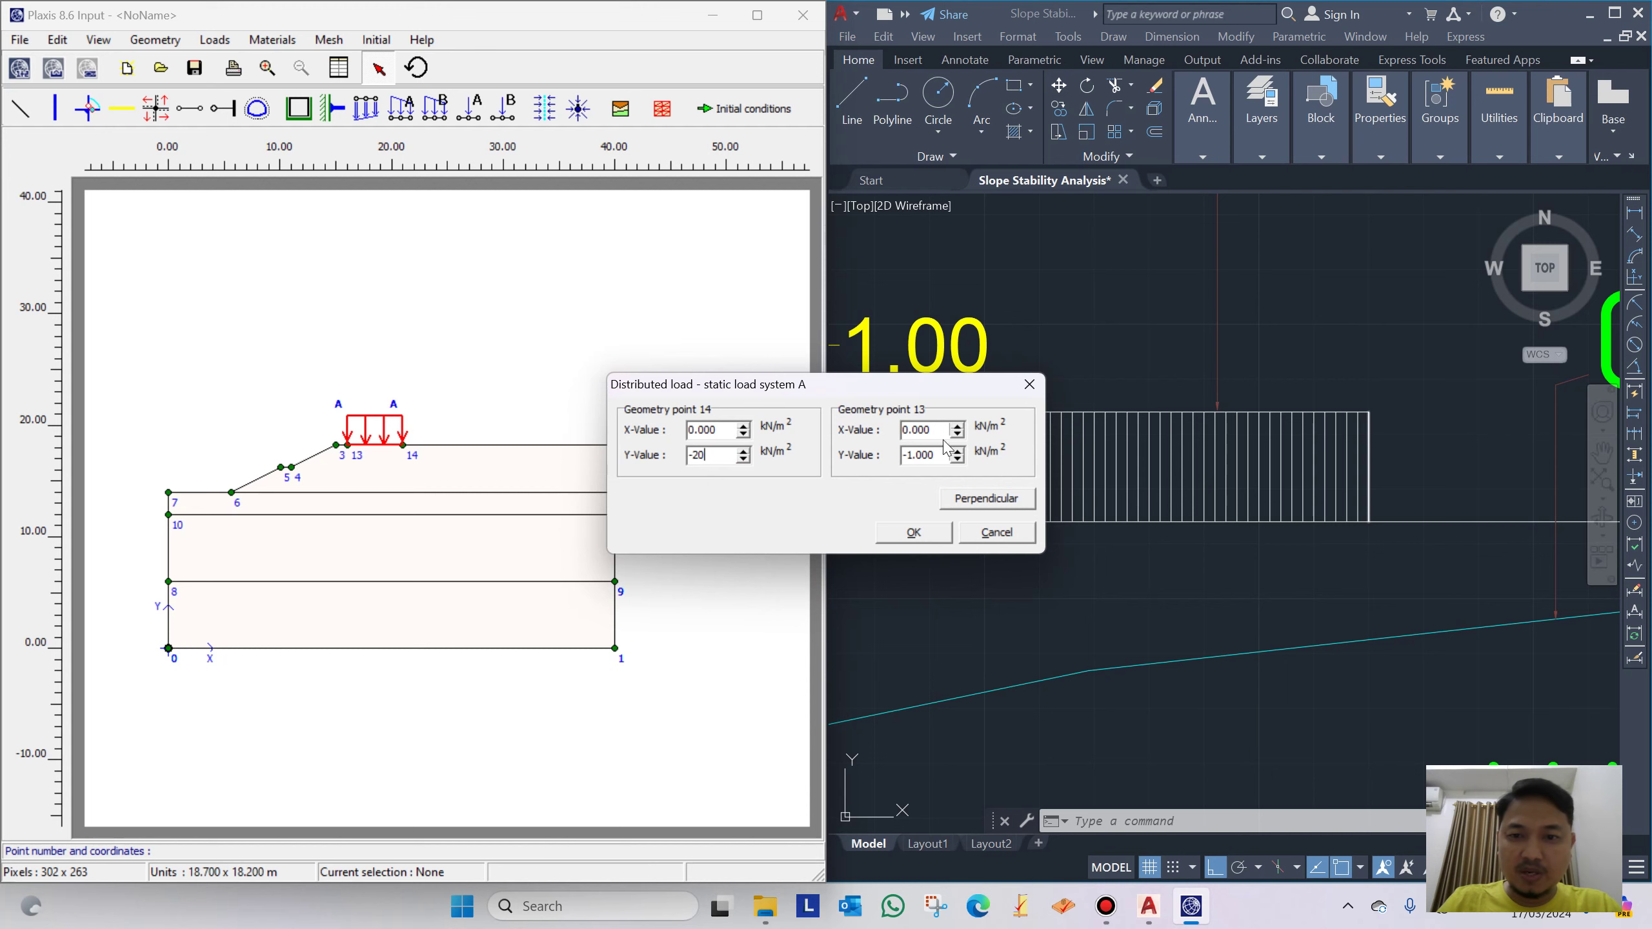
pyautogui.moveTo(942, 454); pyautogui.dragTo(896, 461)
pyautogui.write('-20')
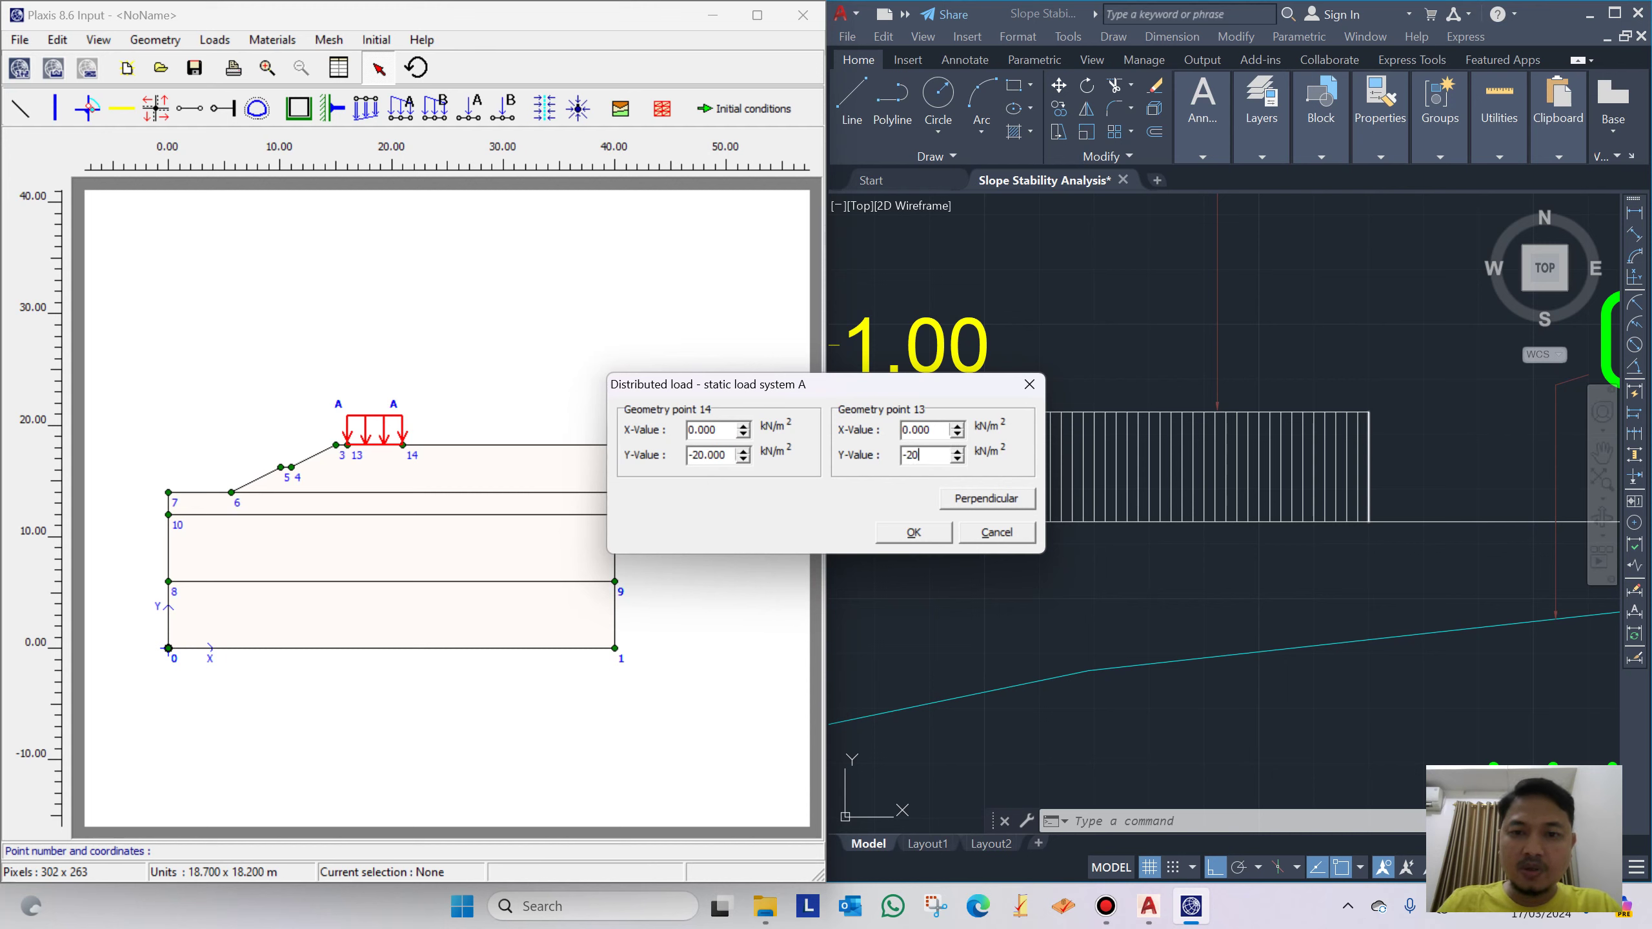
pyautogui.click(913, 533)
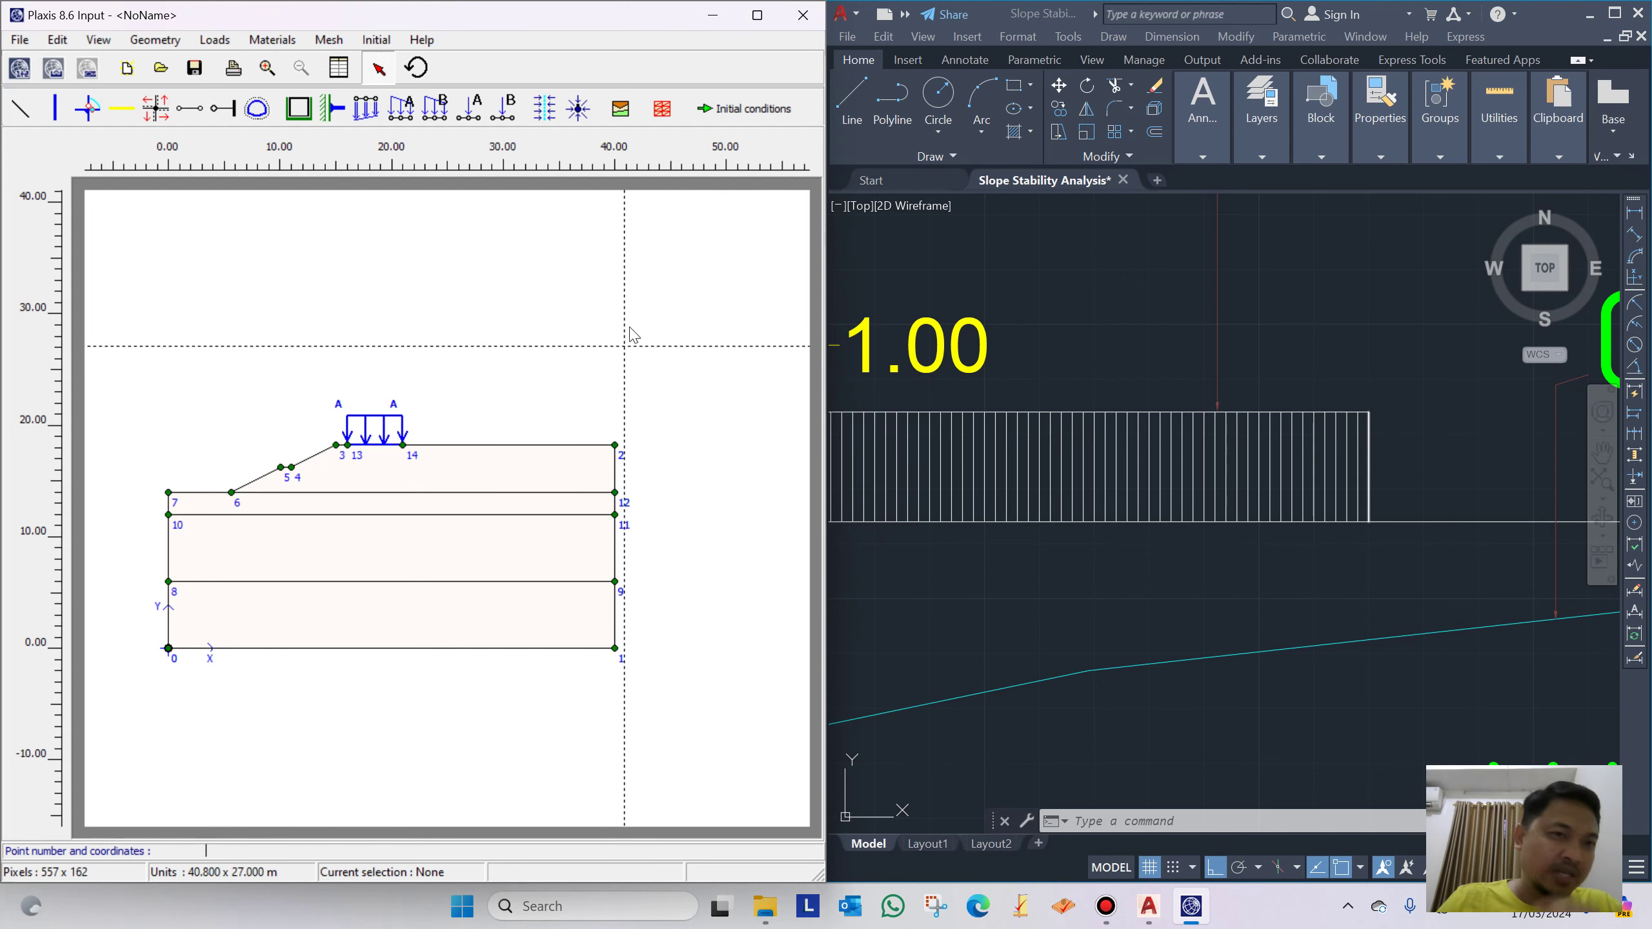
# Apply standard fixities to the model boundaries
pyautogui.click(299, 117)
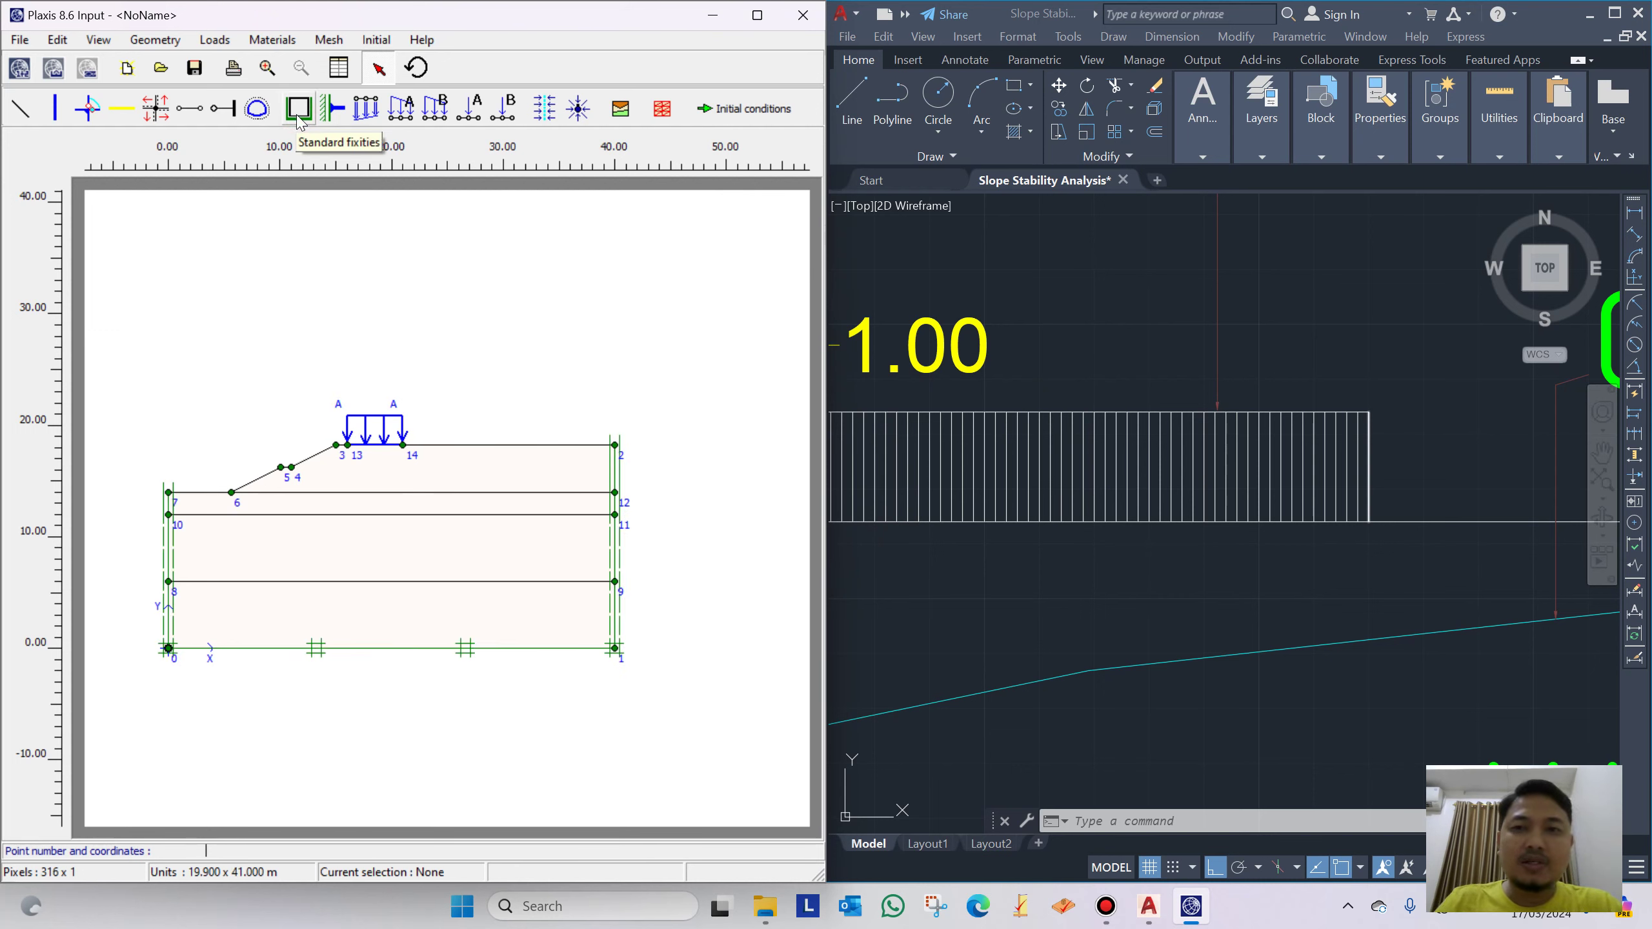
# Bring up the soil parameter table in AutoCAD and open the material sets for soil and interfaces in Plaxis
pyautogui.click(1212, 320)
pyautogui.scroll(-2, 1212, 320)
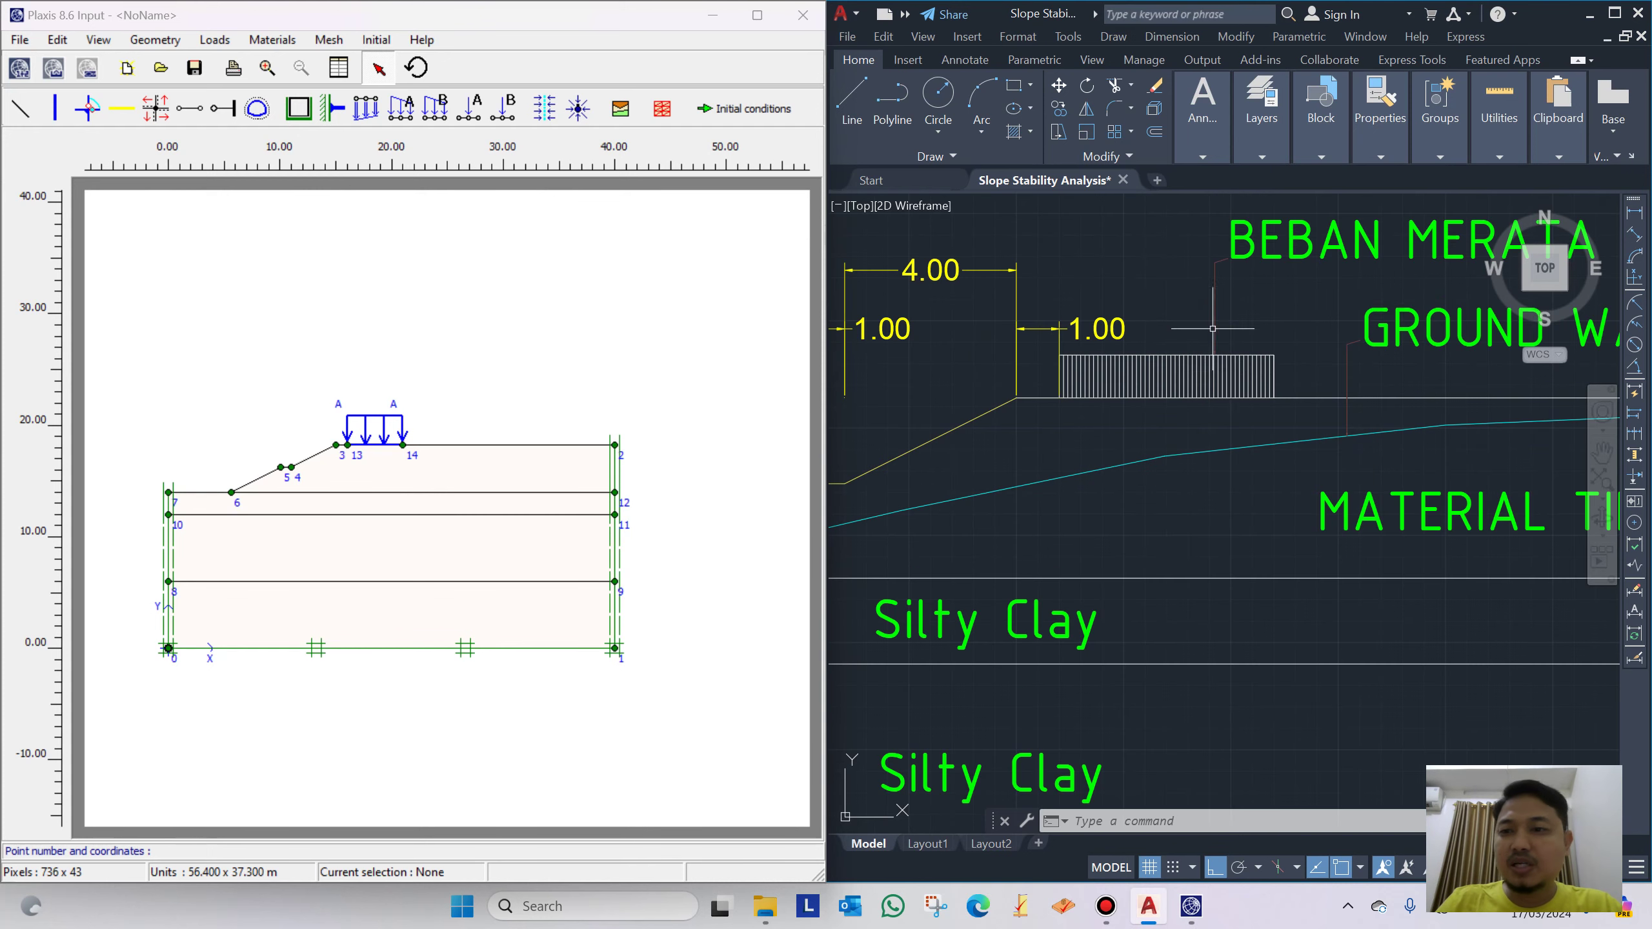
pyautogui.scroll(-5, 1213, 320)
pyautogui.moveTo(1090, 377); pyautogui.dragTo(977, 384)
pyautogui.moveTo(1399, 405); pyautogui.dragTo(1029, 341)
pyautogui.moveTo(1131, 355); pyautogui.dragTo(1051, 384)
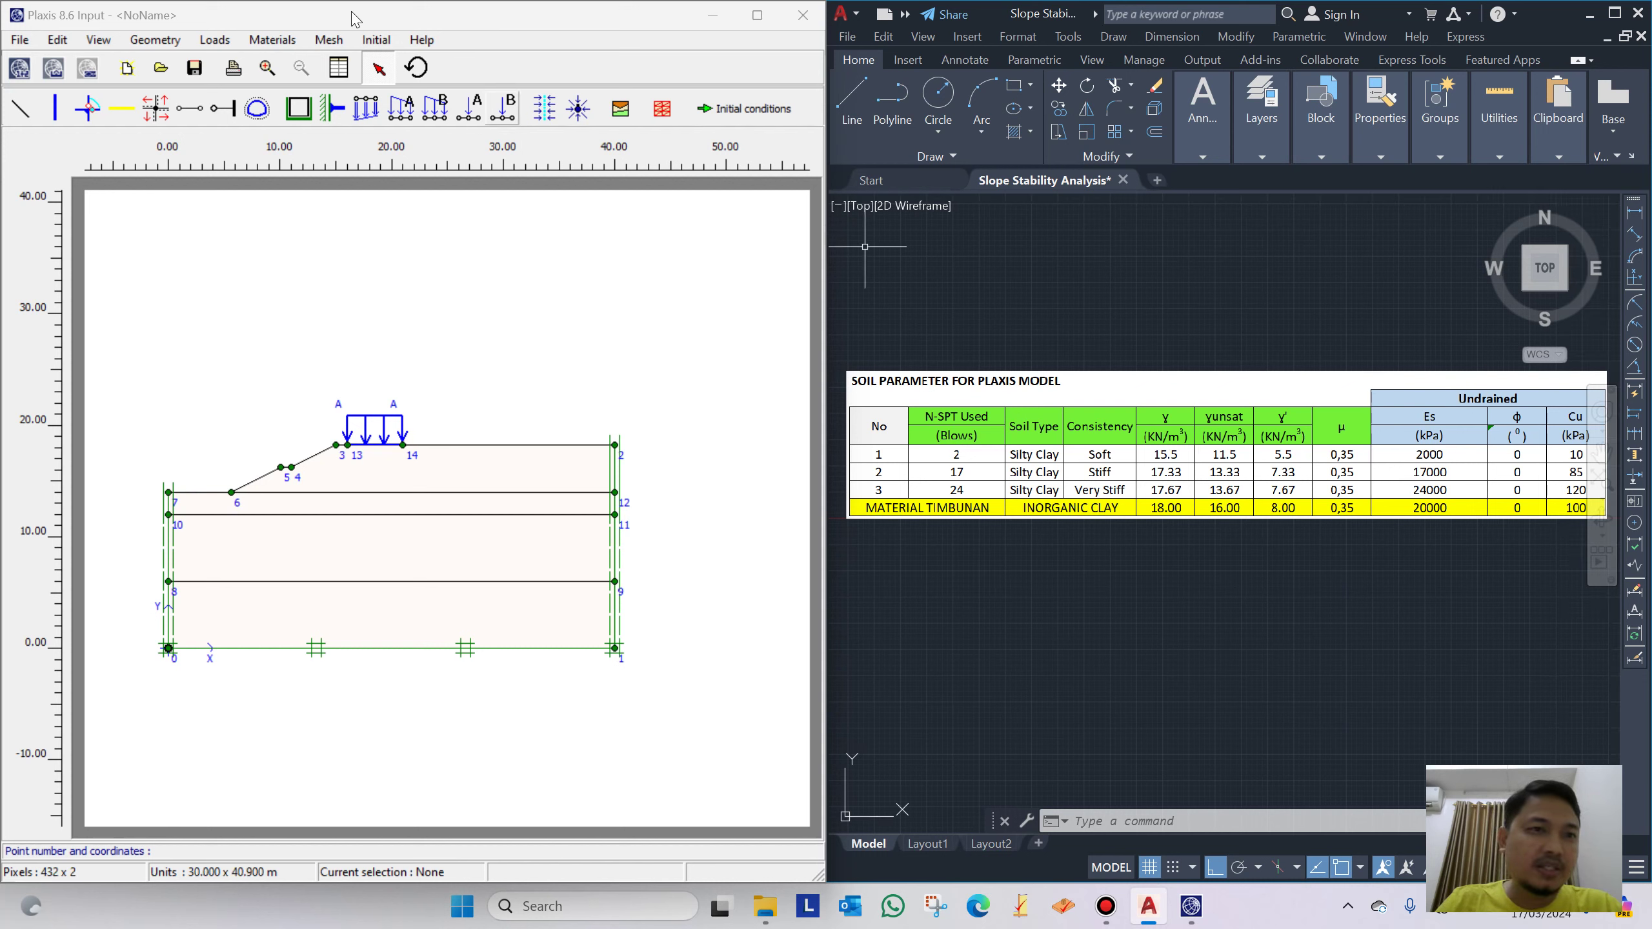
pyautogui.click(622, 109)
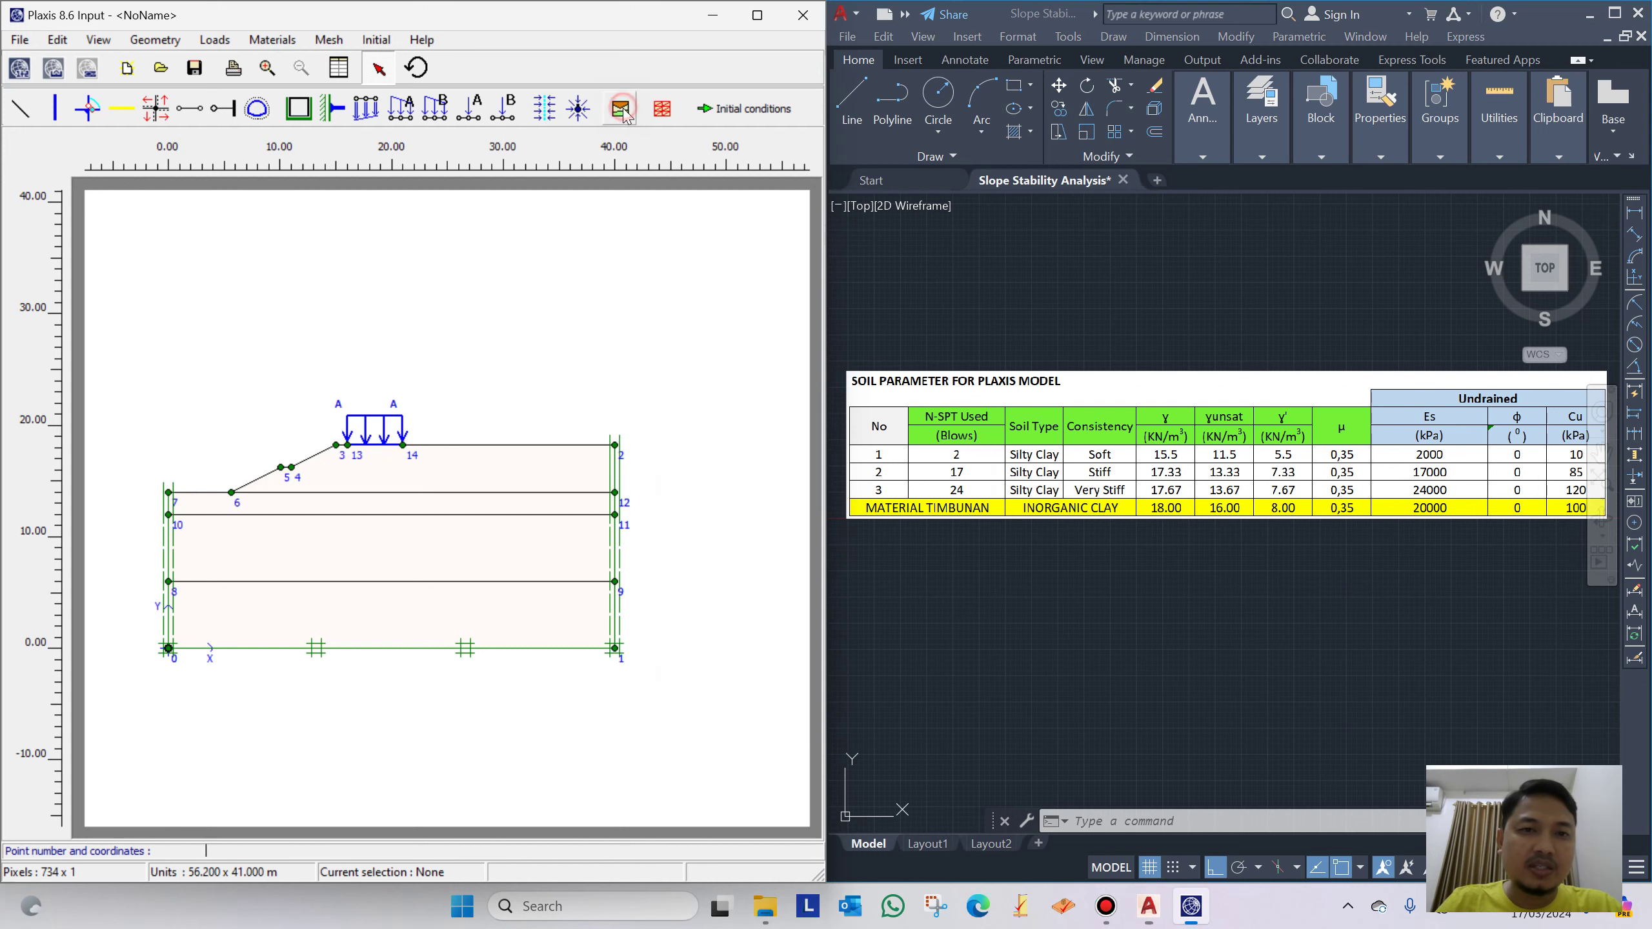
pyautogui.moveTo(831, 252); pyautogui.dragTo(645, 210)
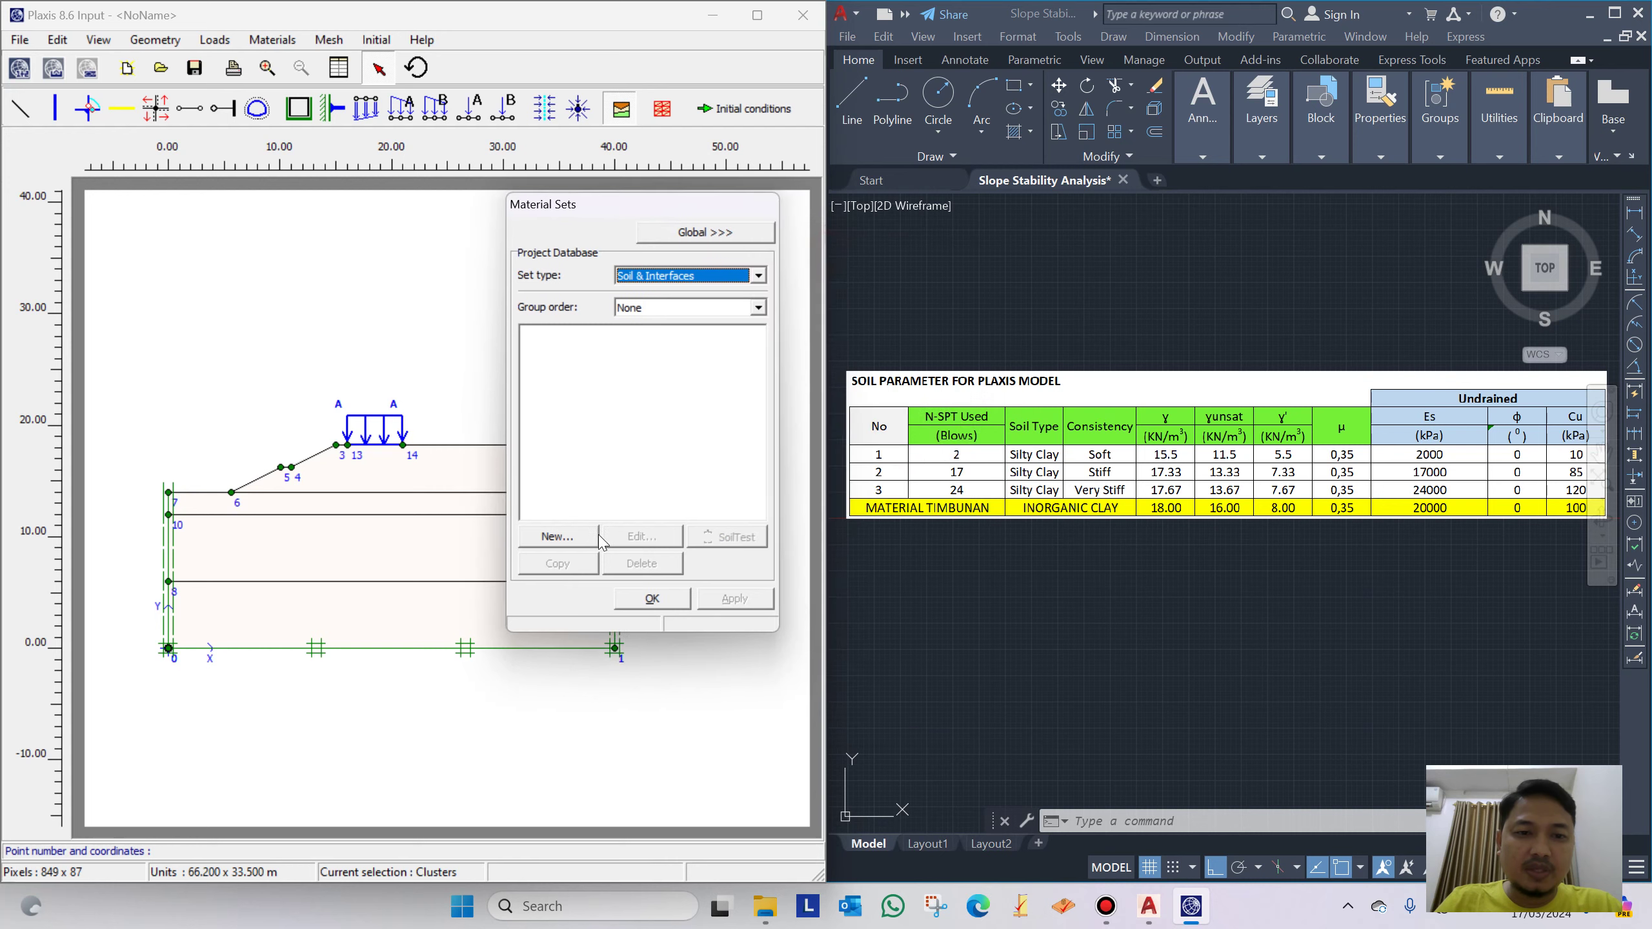
pyautogui.click(546, 538)
pyautogui.click(1028, 643)
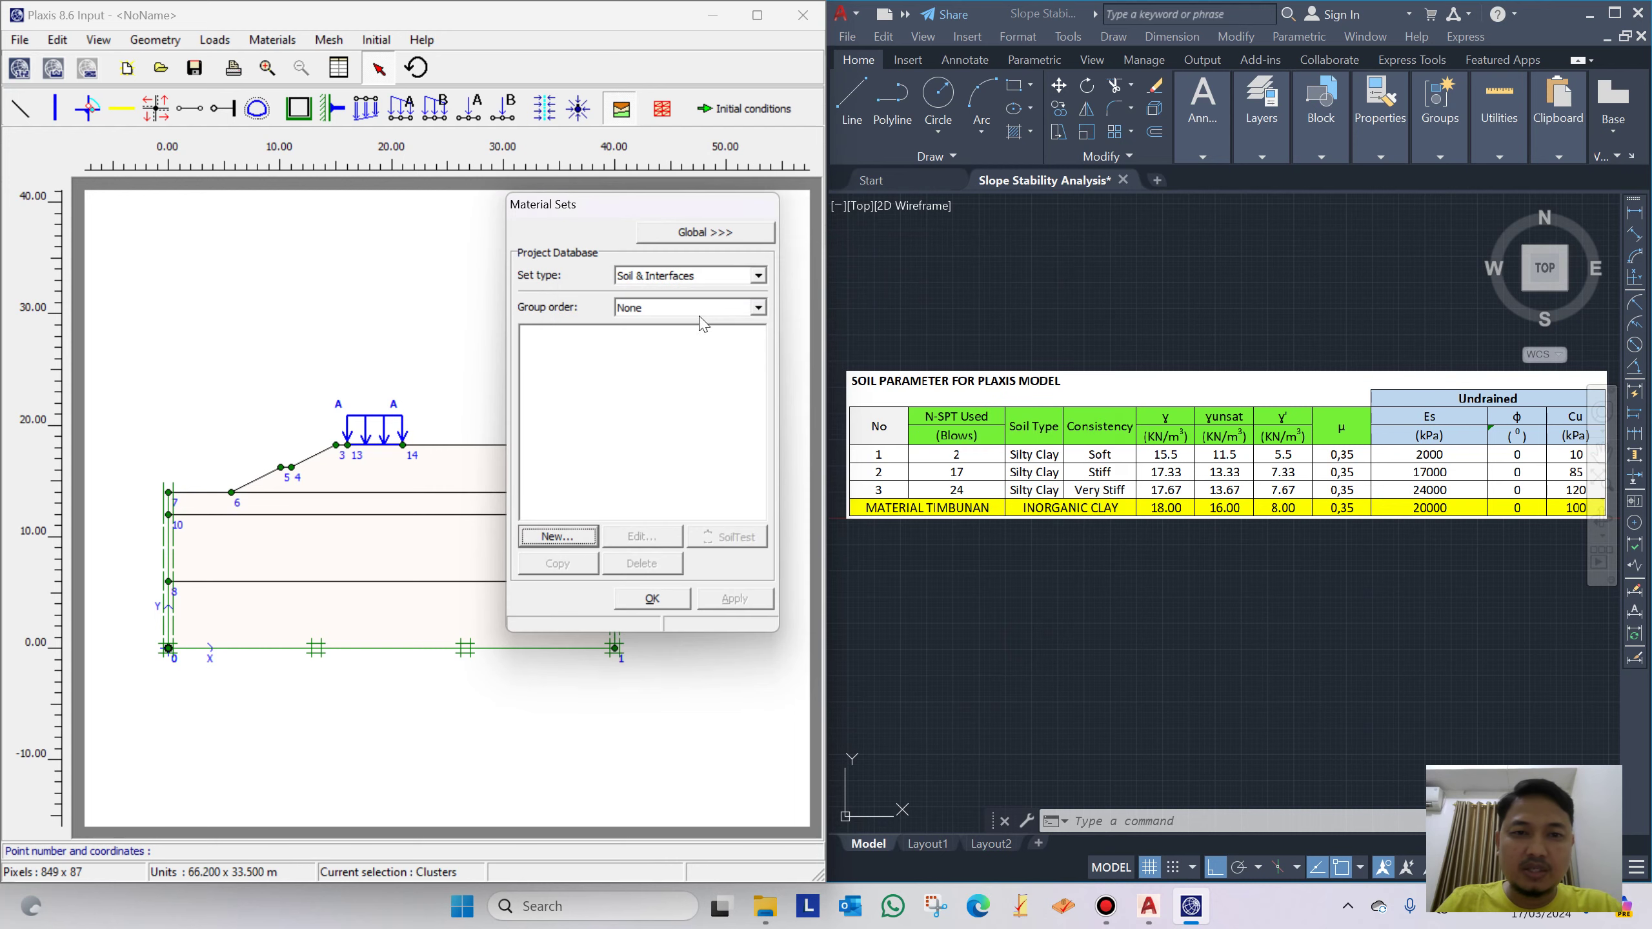
pyautogui.click(680, 279)
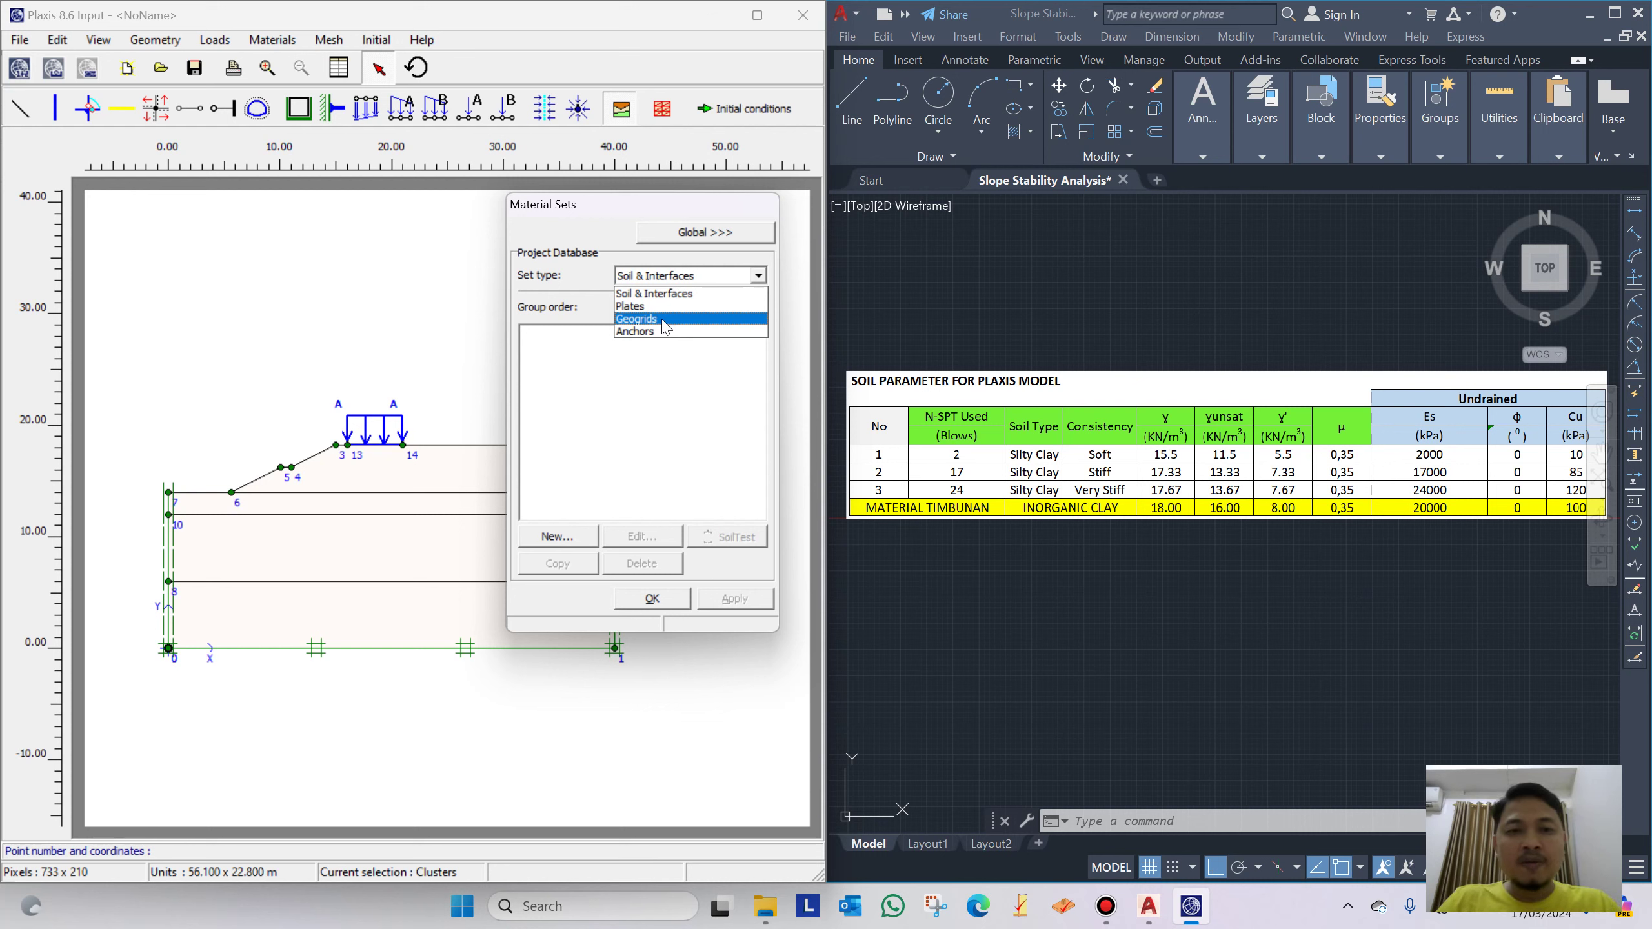
pyautogui.click(624, 211)
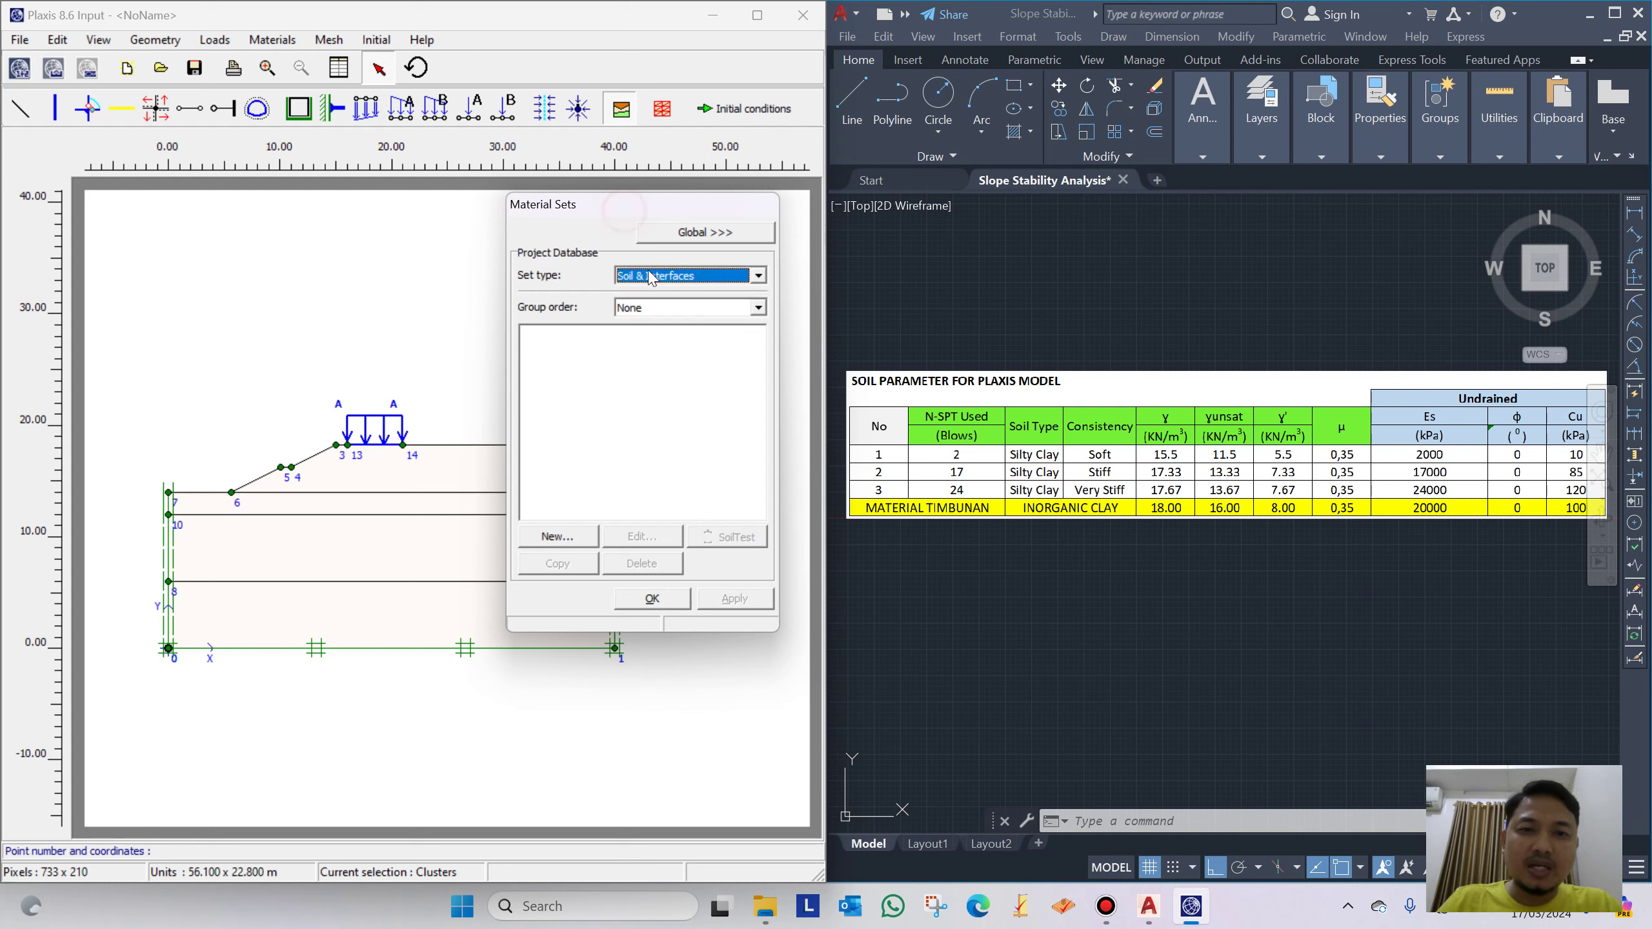
# Create a new soil material set identified as "1. Soft Silty Clay" with the Mohr-Coulomb model and material type UnDrained
pyautogui.click(565, 536)
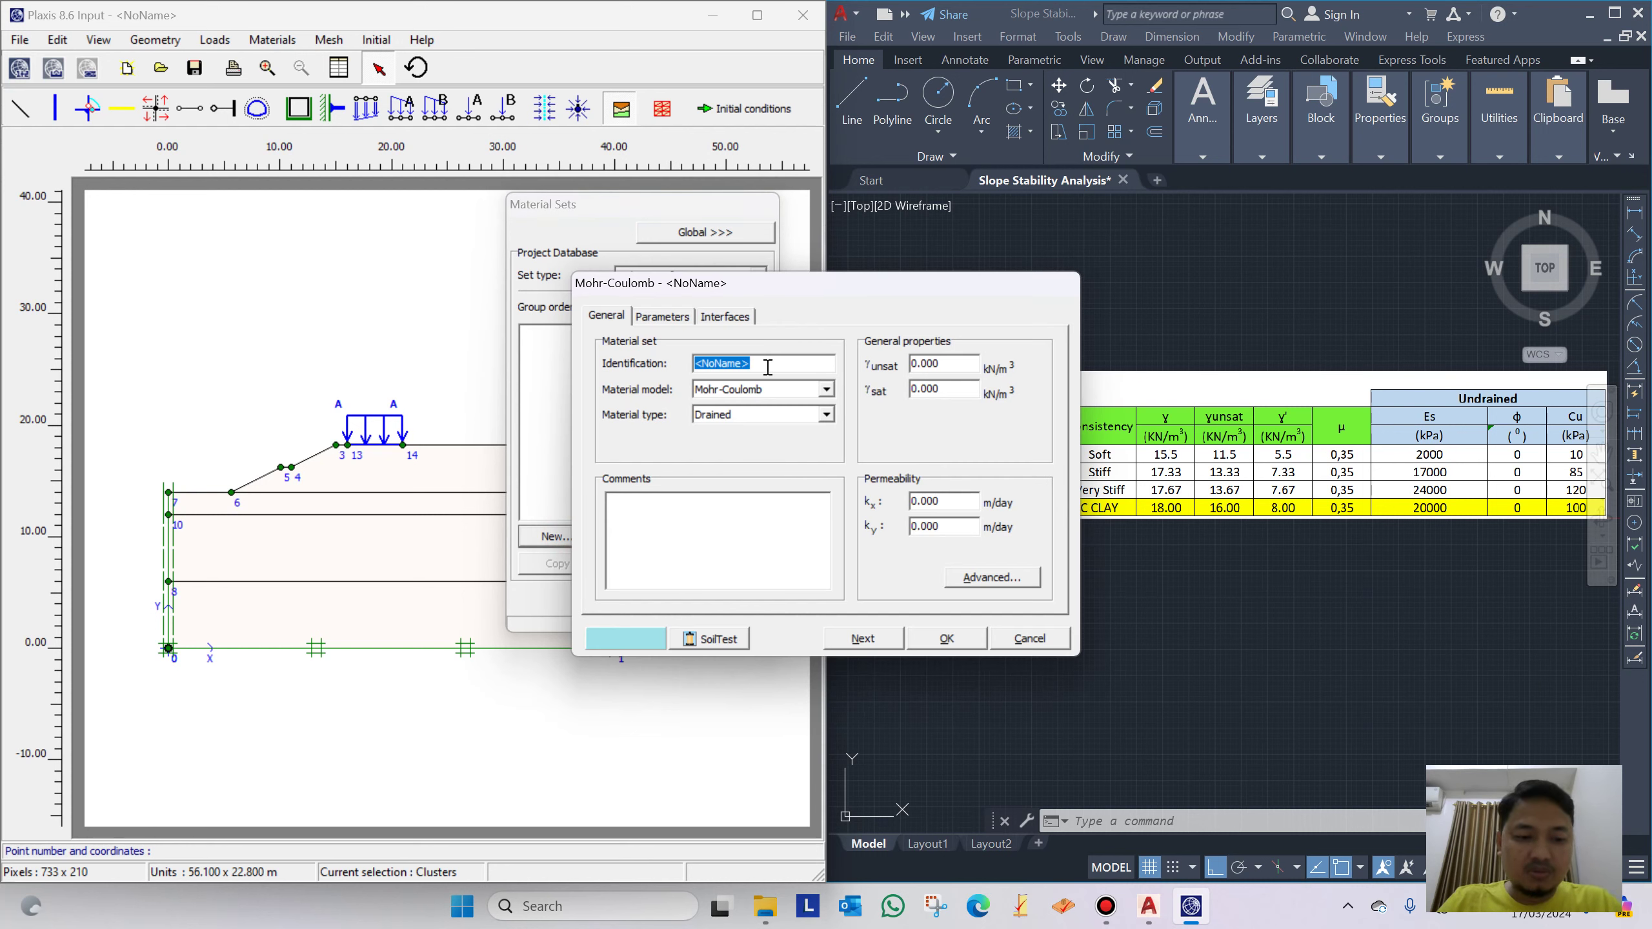
pyautogui.write('1.')
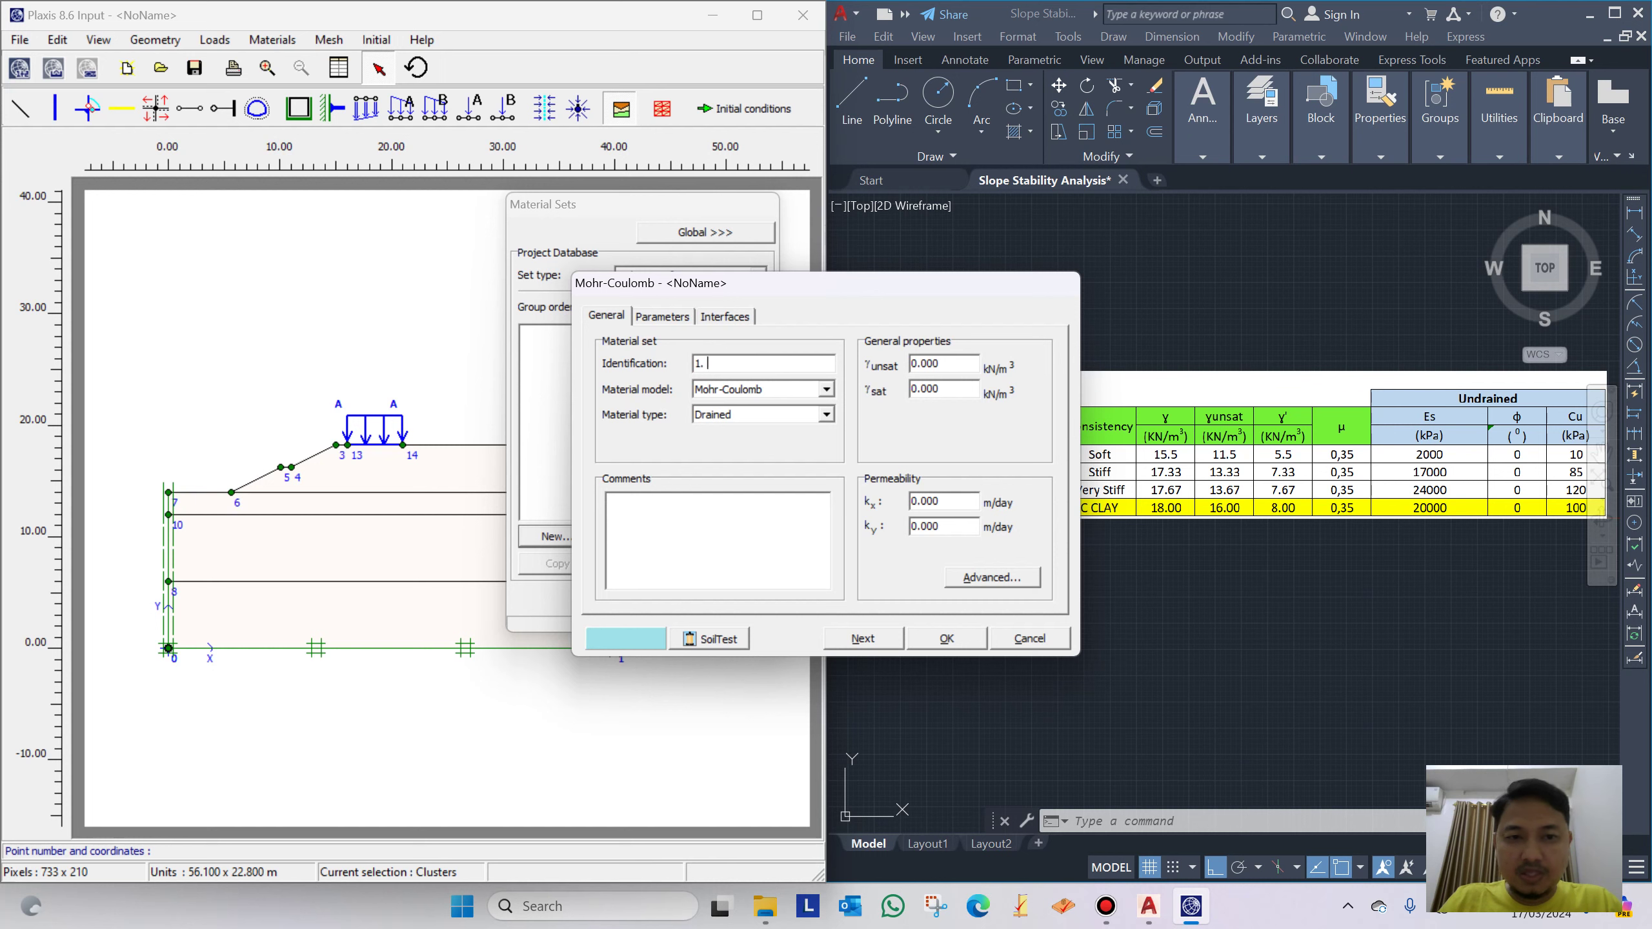
pyautogui.moveTo(953, 292); pyautogui.dragTo(815, 290)
pyautogui.write('. sOF')
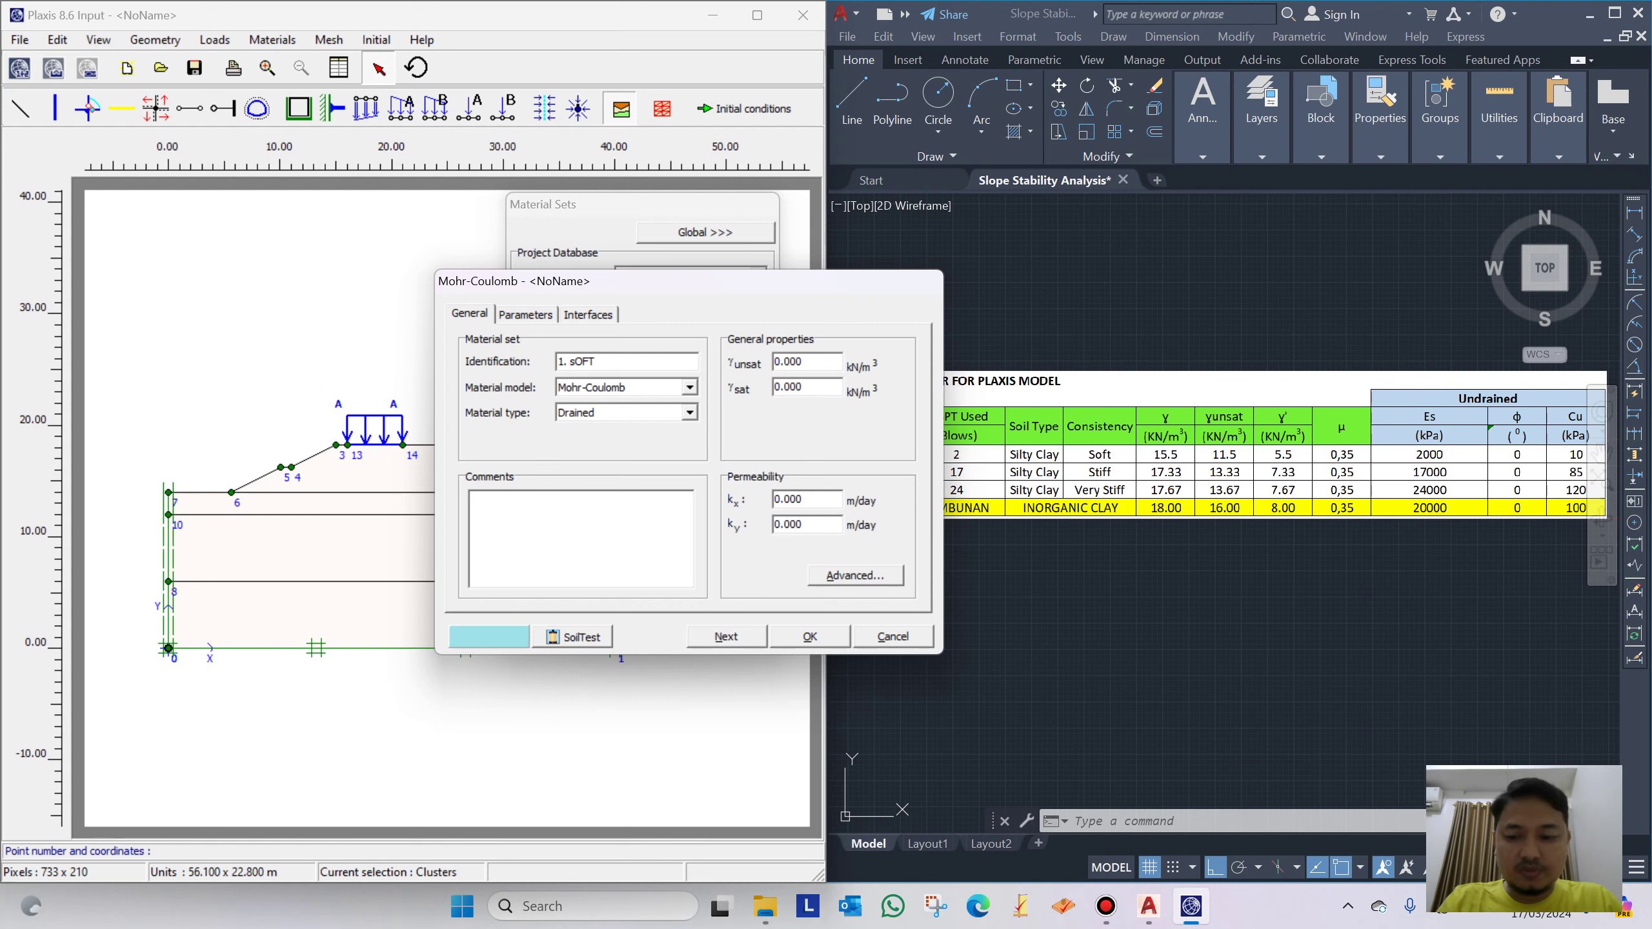
pyautogui.press('BackSpace')
pyautogui.press('BackSpace')
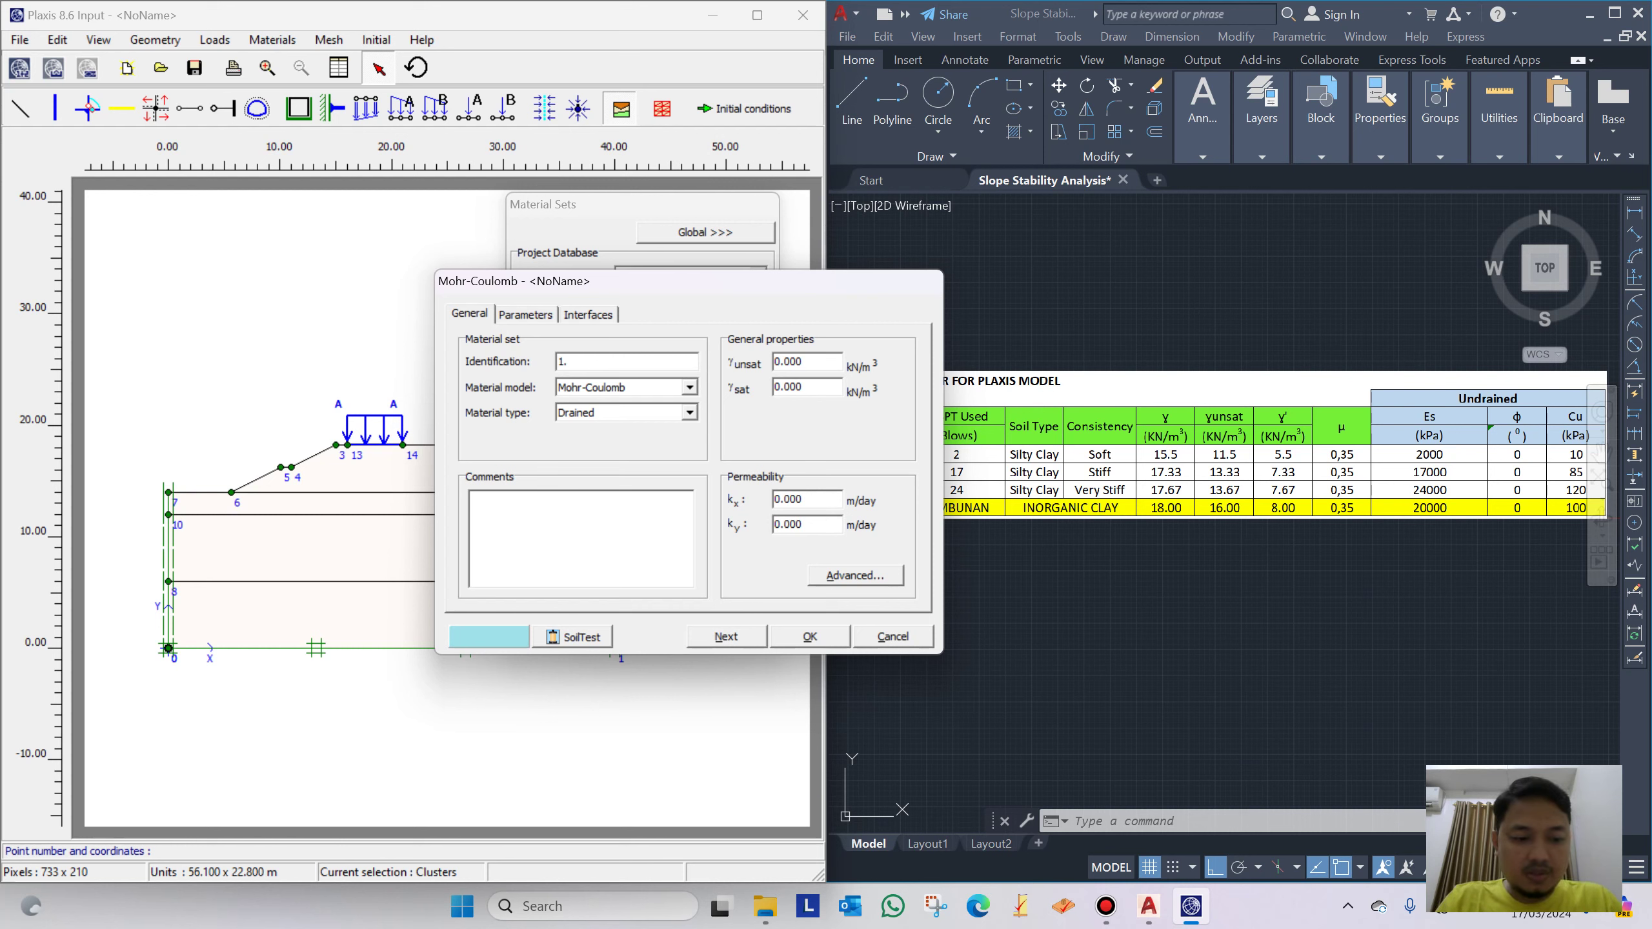
pyautogui.press('capslock')
pyautogui.write('Soft')
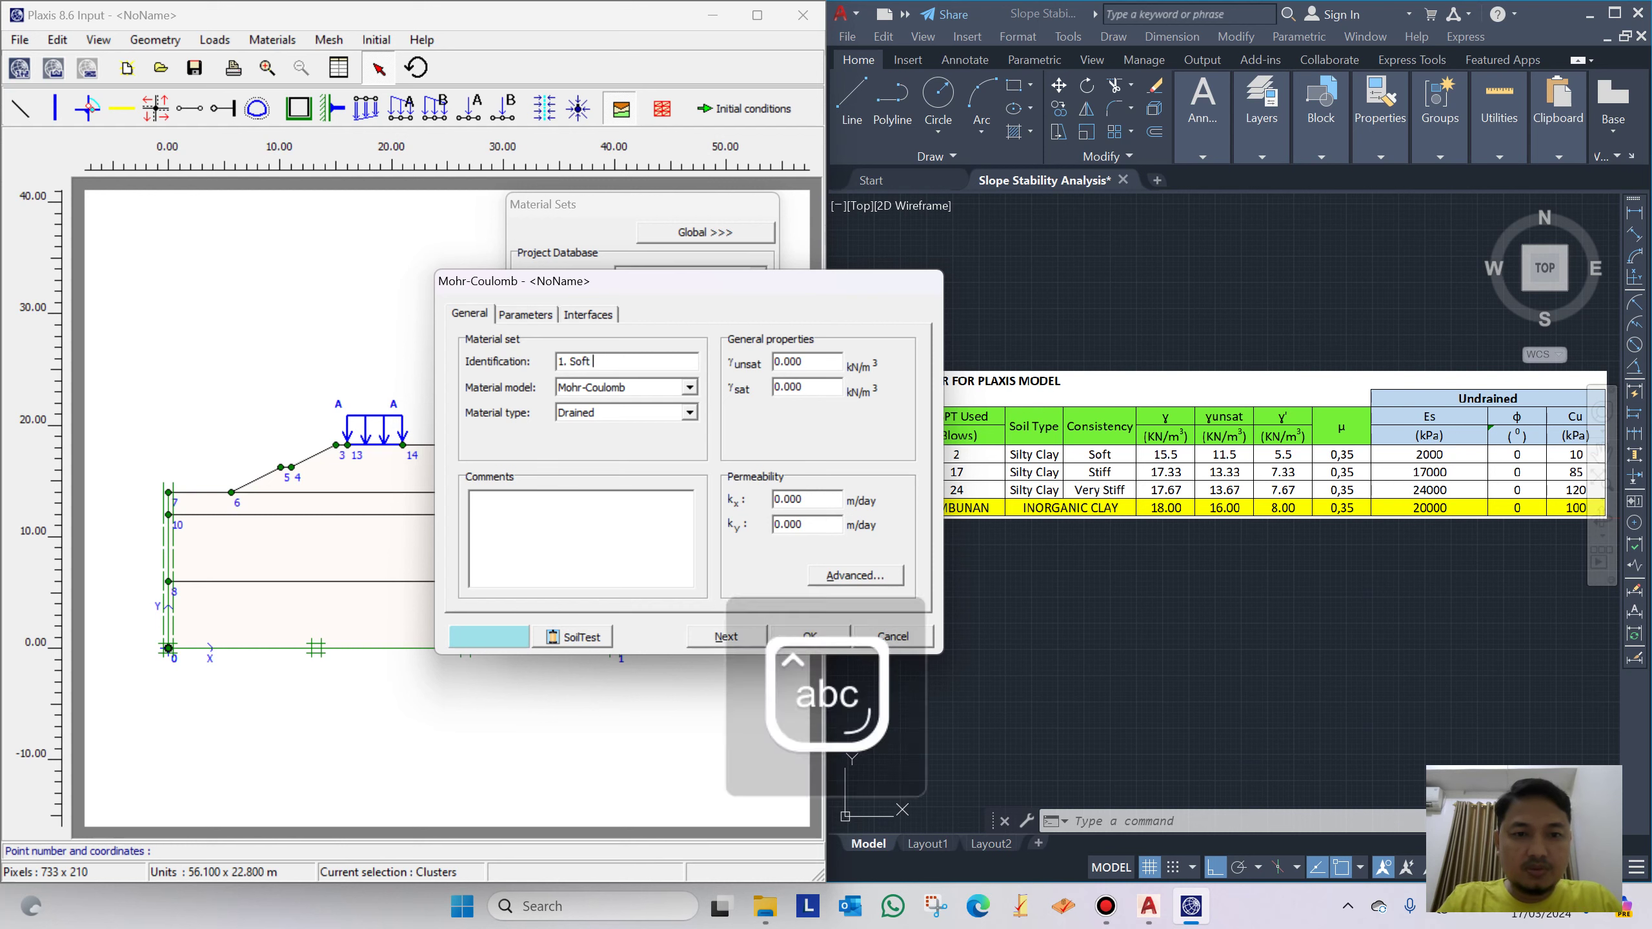
pyautogui.write(' Silty Clay')
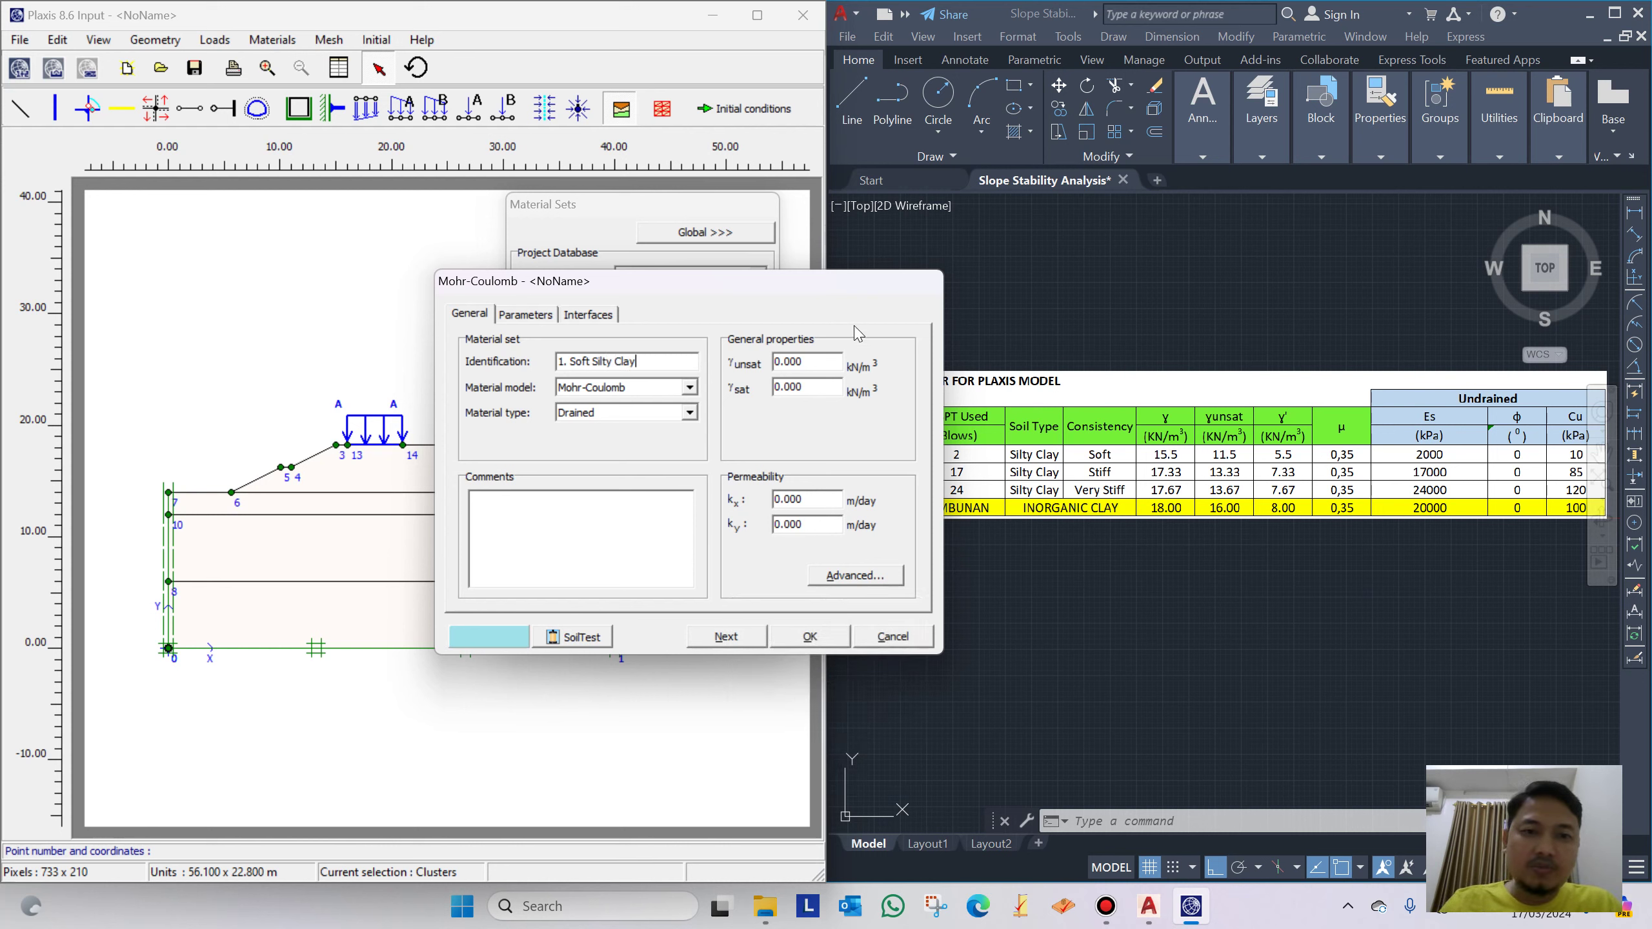
pyautogui.click(670, 412)
pyautogui.click(604, 445)
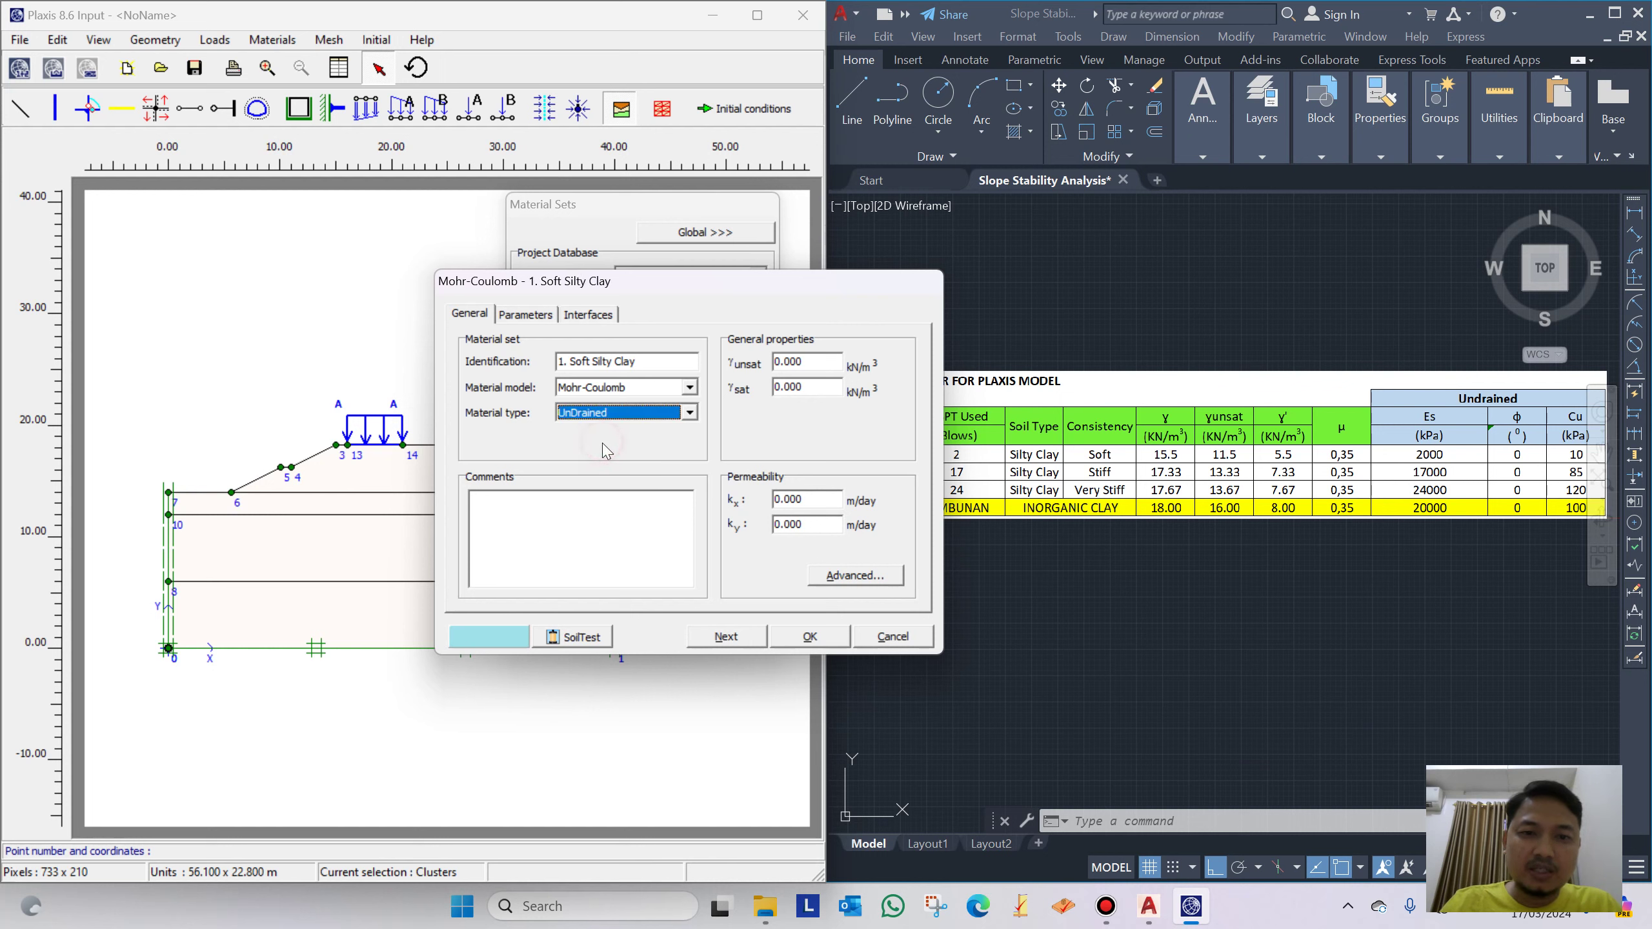
# Set the soft silty clay's unsaturated unit weight to 11.5 kN/m3 and its saturated unit weight to 15.5 kN/m3
pyautogui.moveTo(860, 287); pyautogui.dragTo(852, 288)
pyautogui.moveTo(820, 358); pyautogui.dragTo(743, 369)
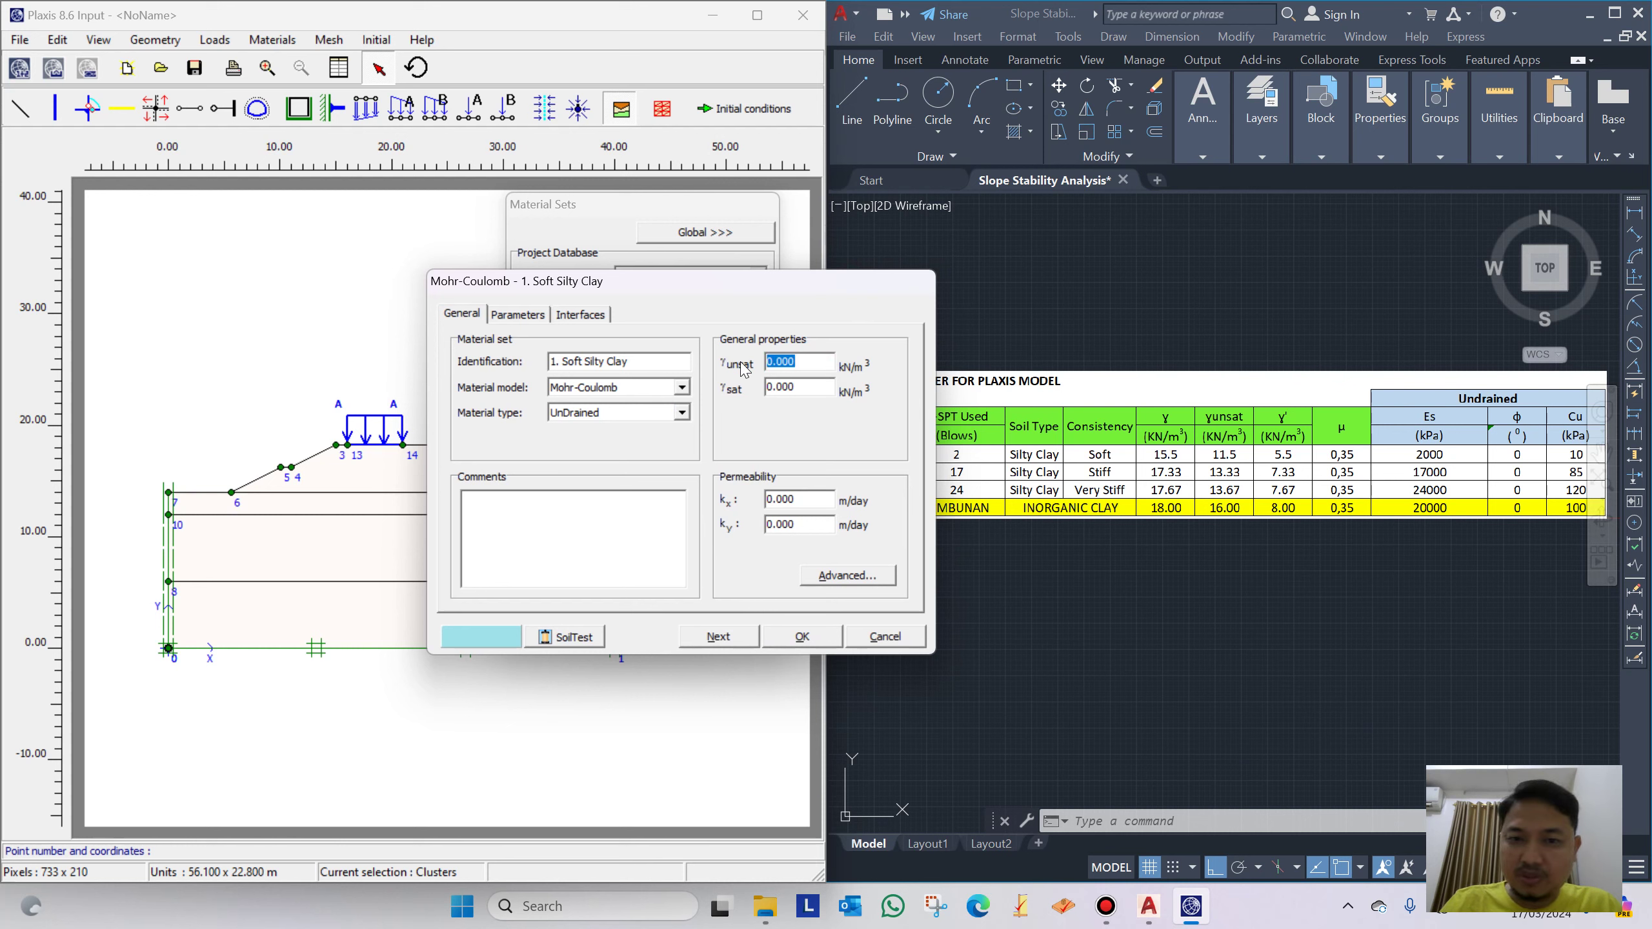
pyautogui.write('11.5')
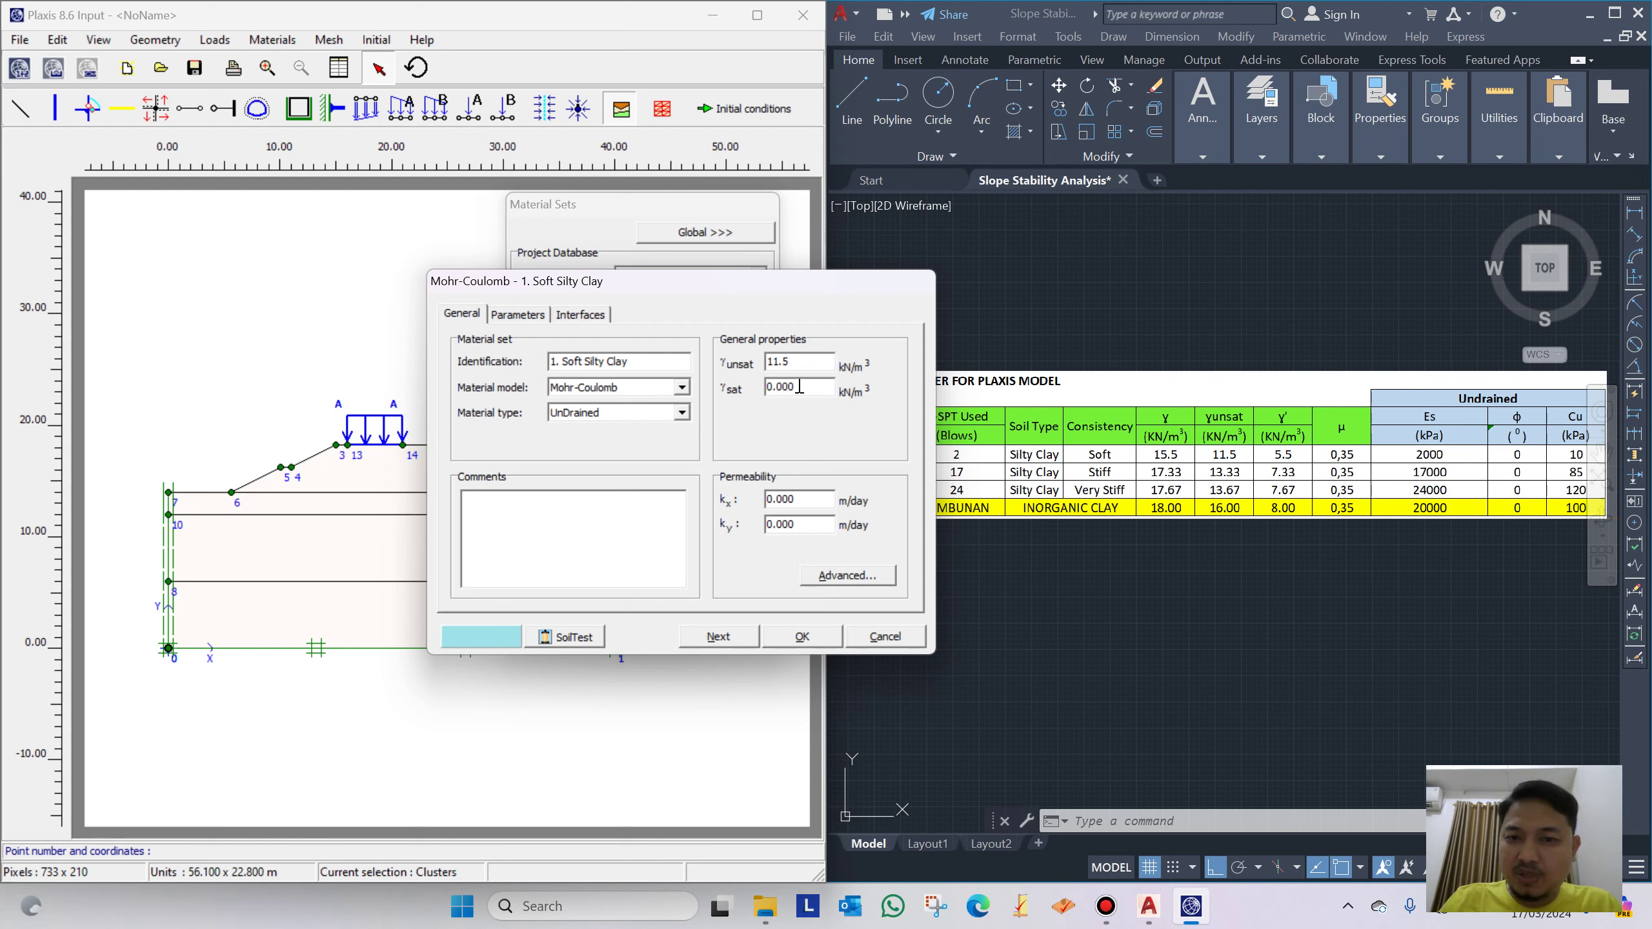
pyautogui.doubleClick(799, 387)
pyautogui.write('15.5')
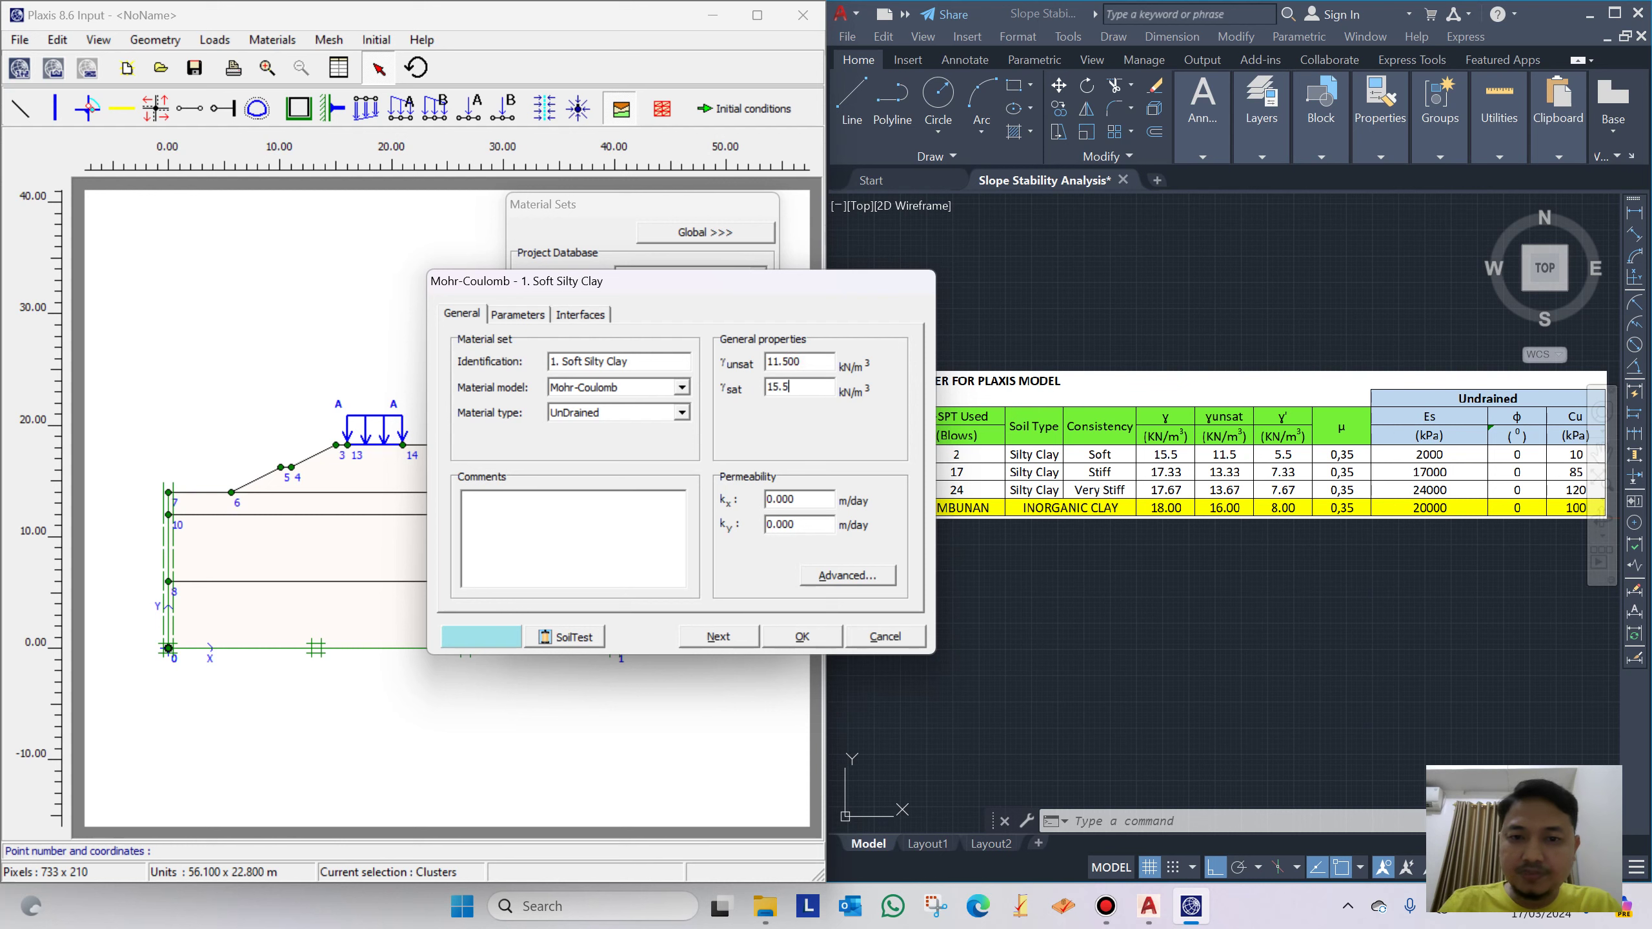
# Set the soft silty clay's horizontal and vertical permeability, kx and ky, to 0.005 m/day each
pyautogui.doubleClick(799, 499)
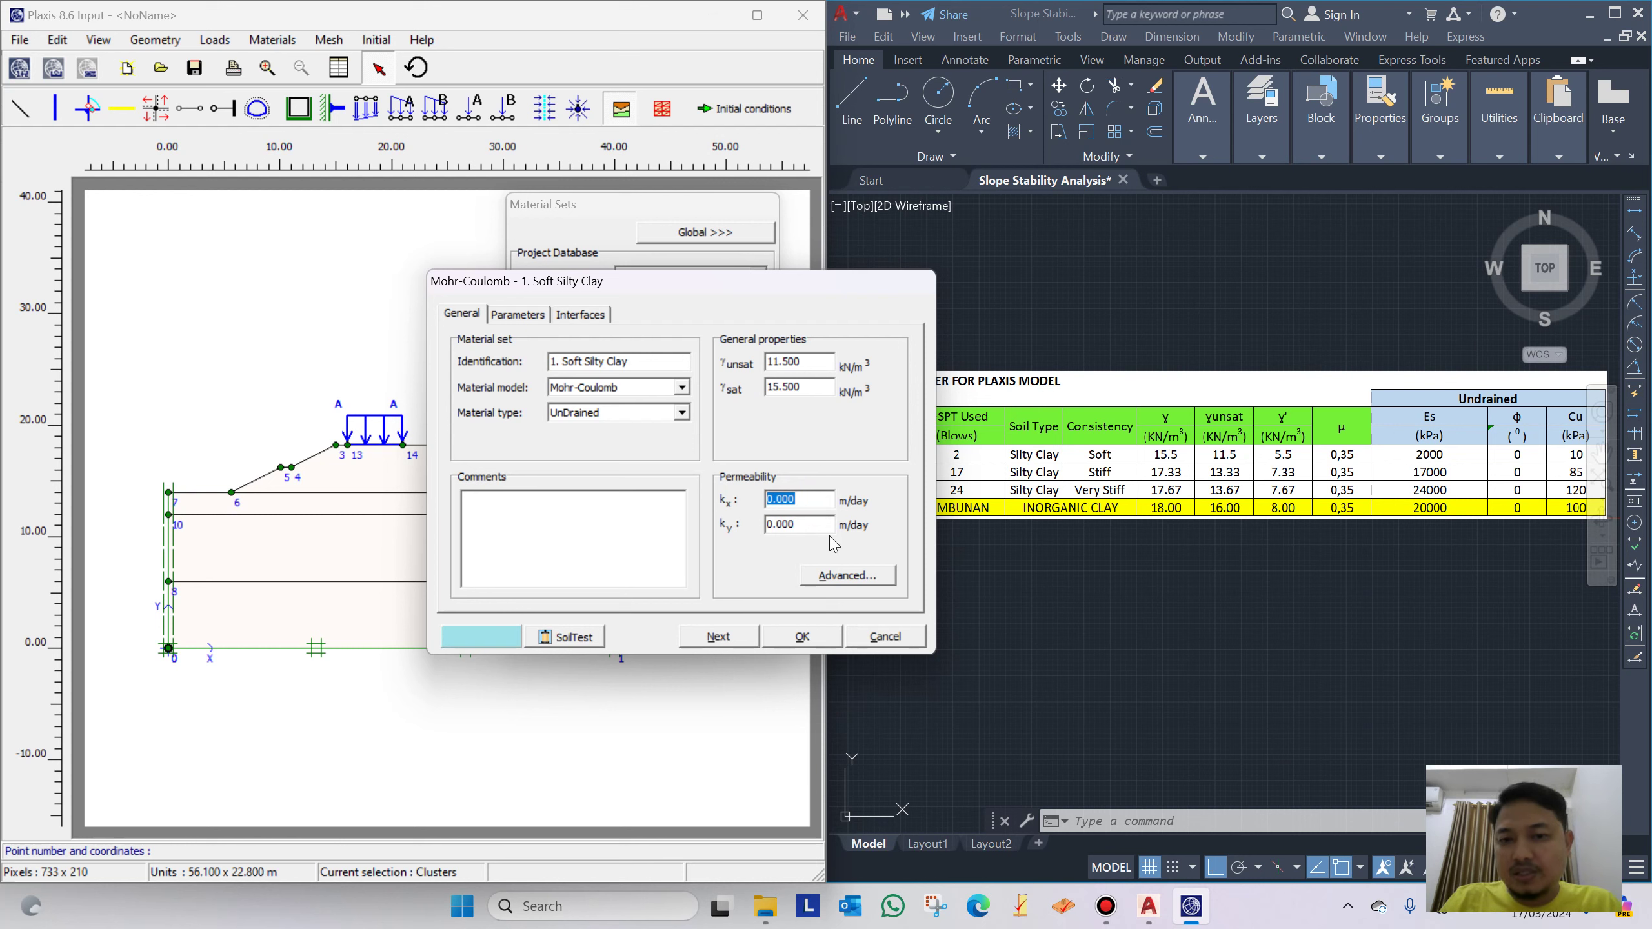
pyautogui.click(808, 502)
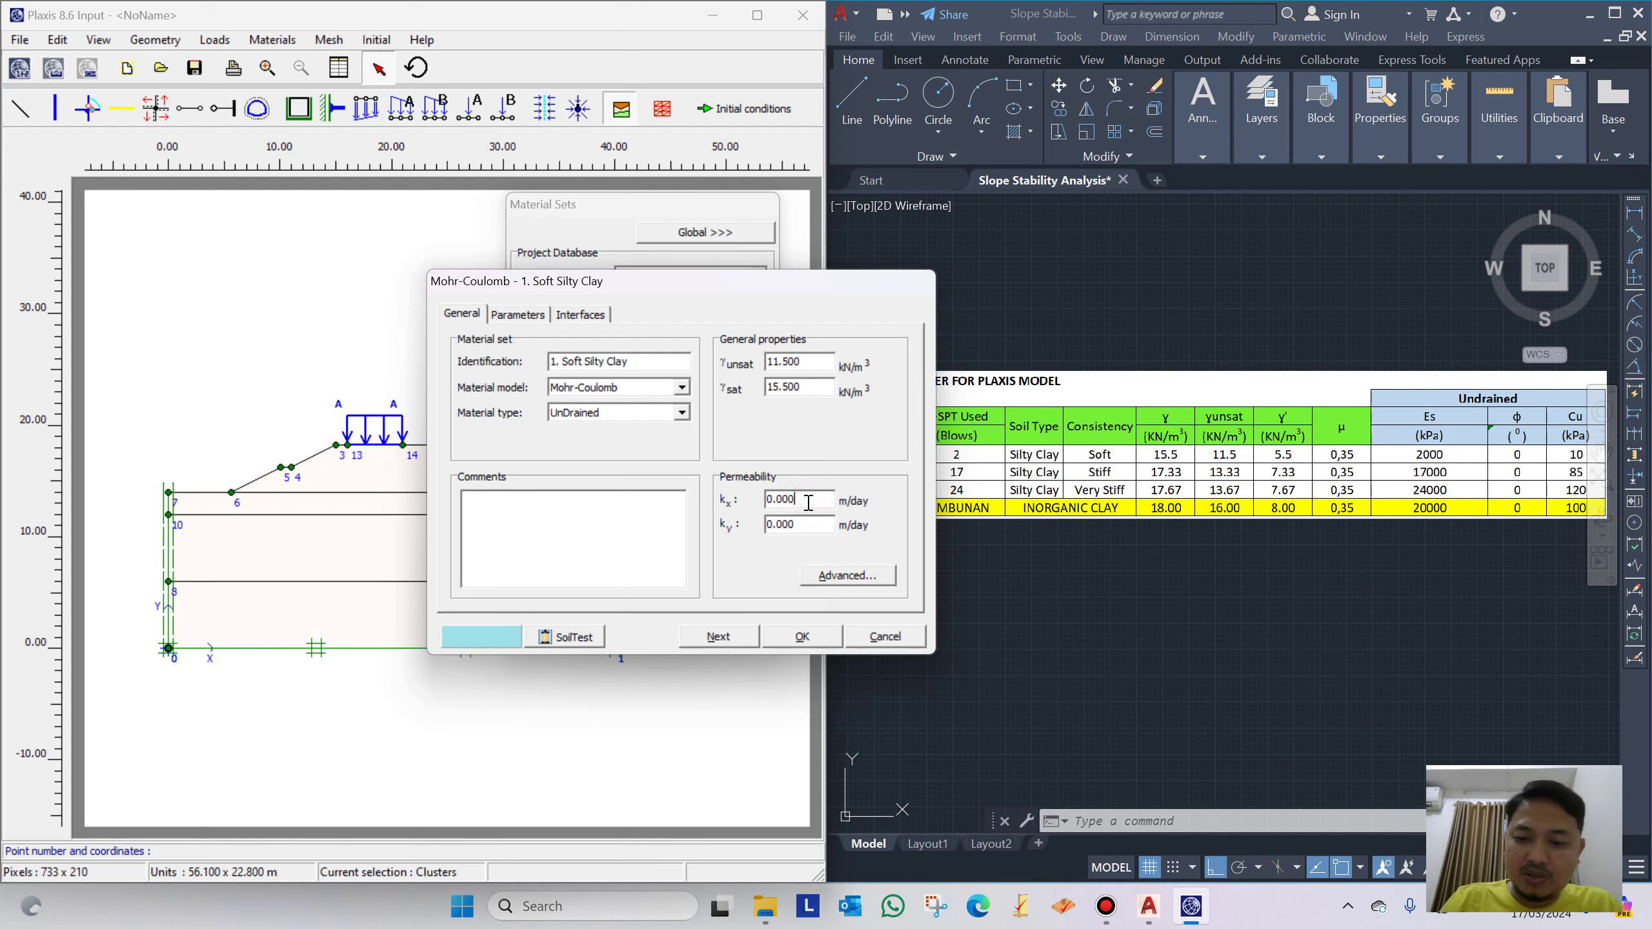
pyautogui.write('5')
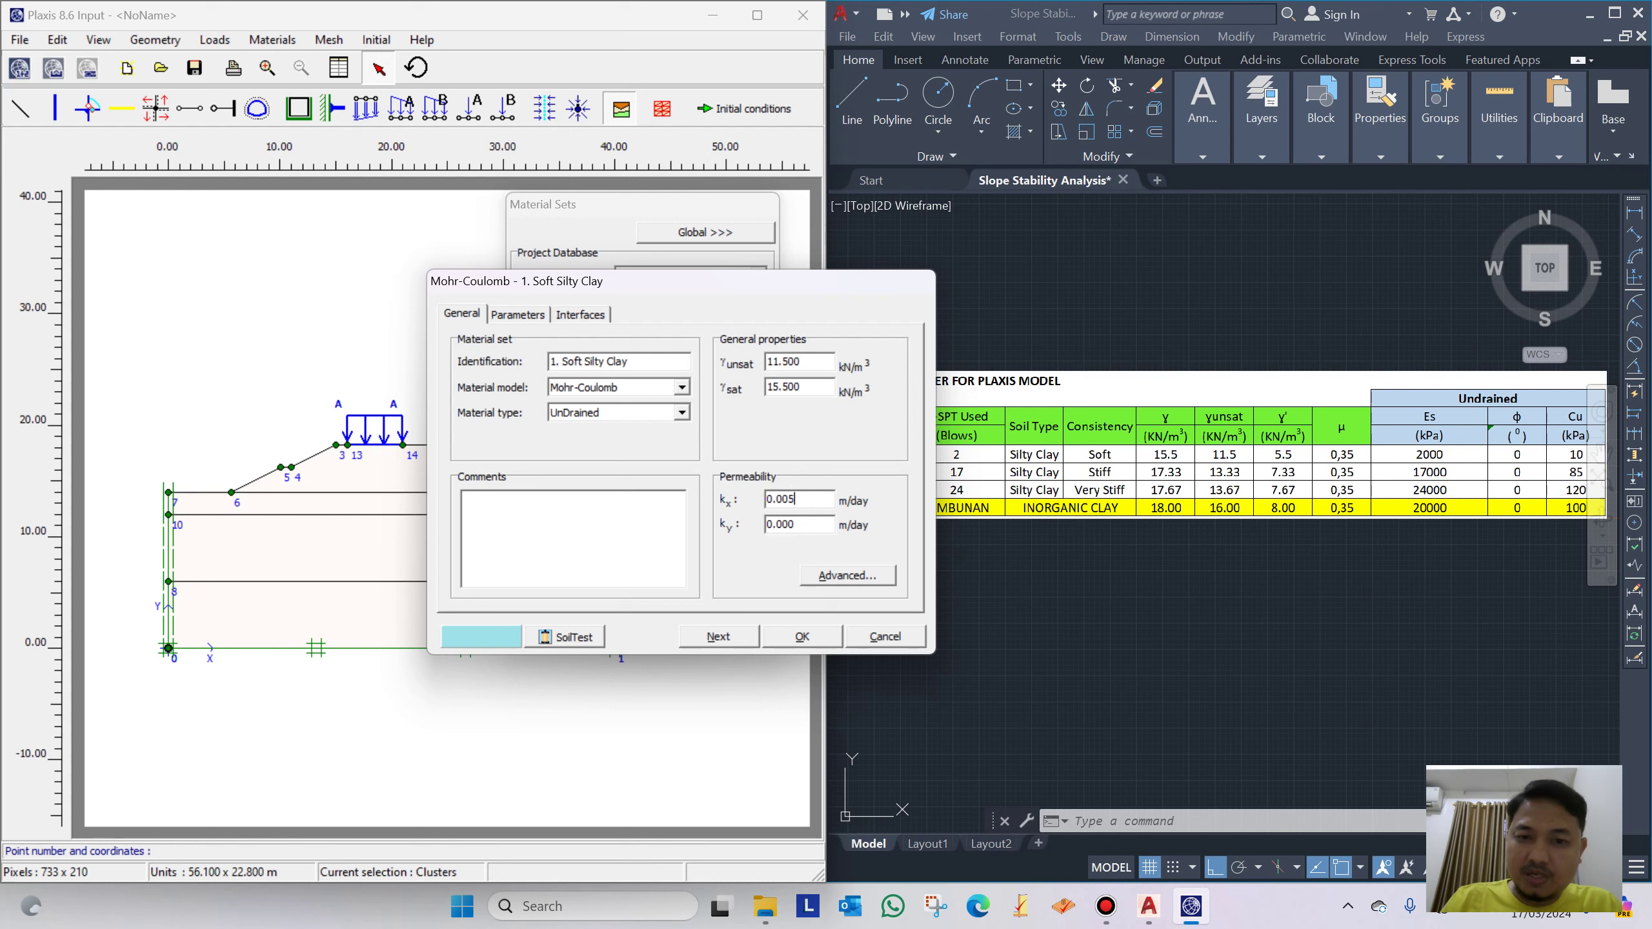
pyautogui.click(815, 526)
pyautogui.press('BackSpace')
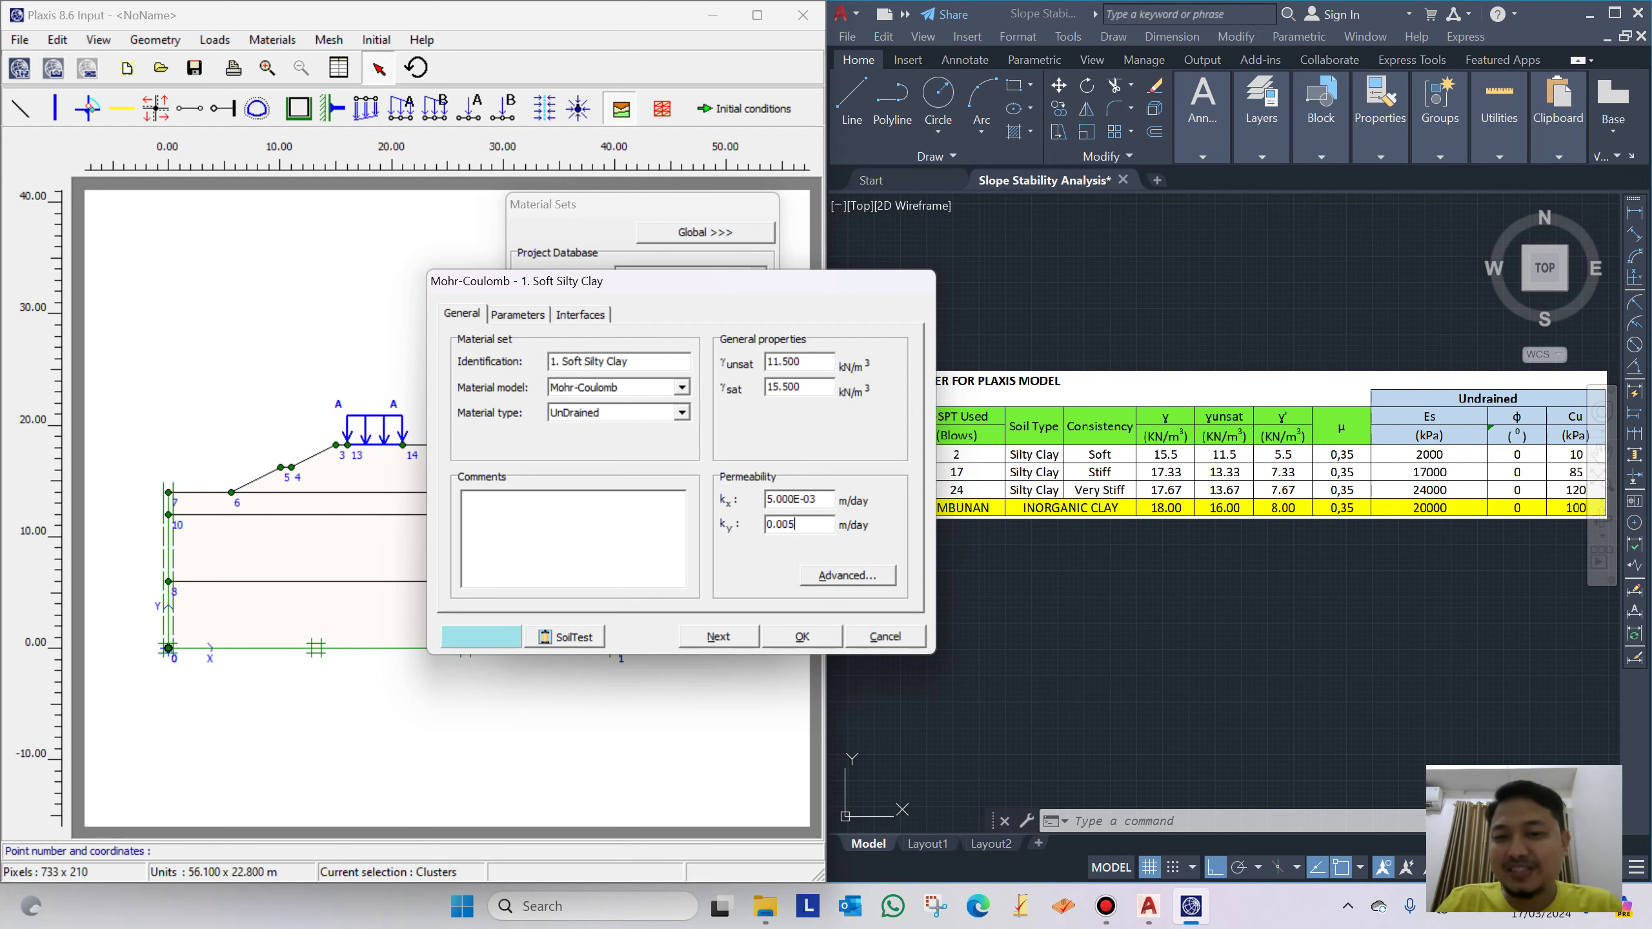
pyautogui.click(825, 500)
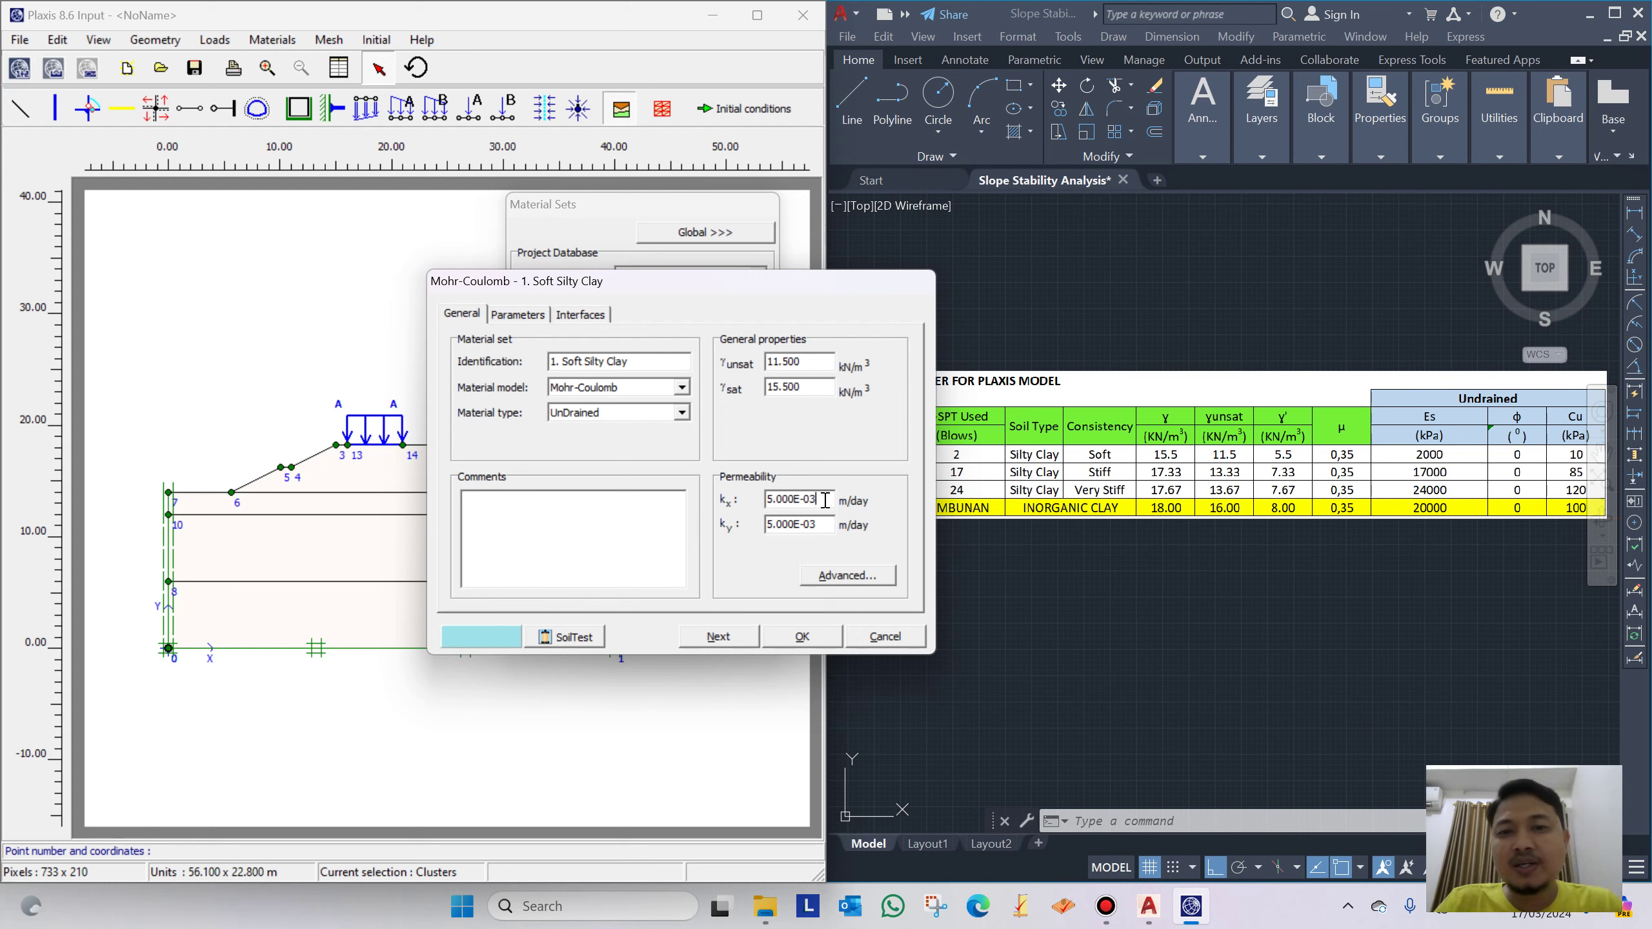
# Set the soft silty clay's stiffness parameters to Eref 2000 kN/m2 and Poisson's ratio 0.35
pyautogui.click(518, 315)
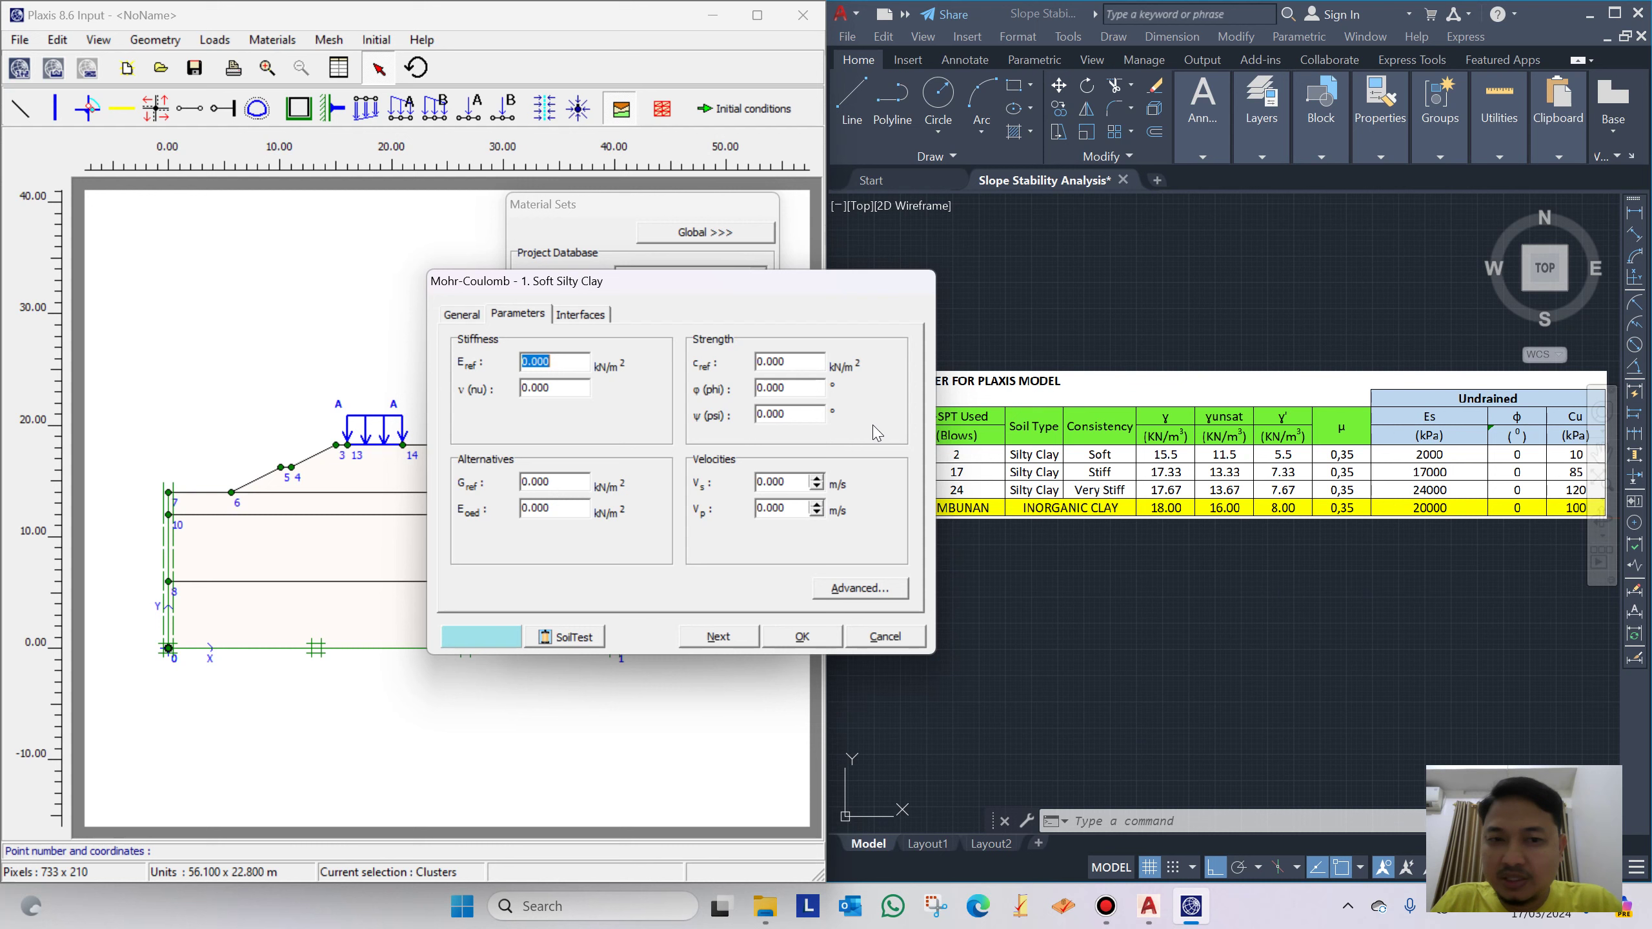
pyautogui.write('200')
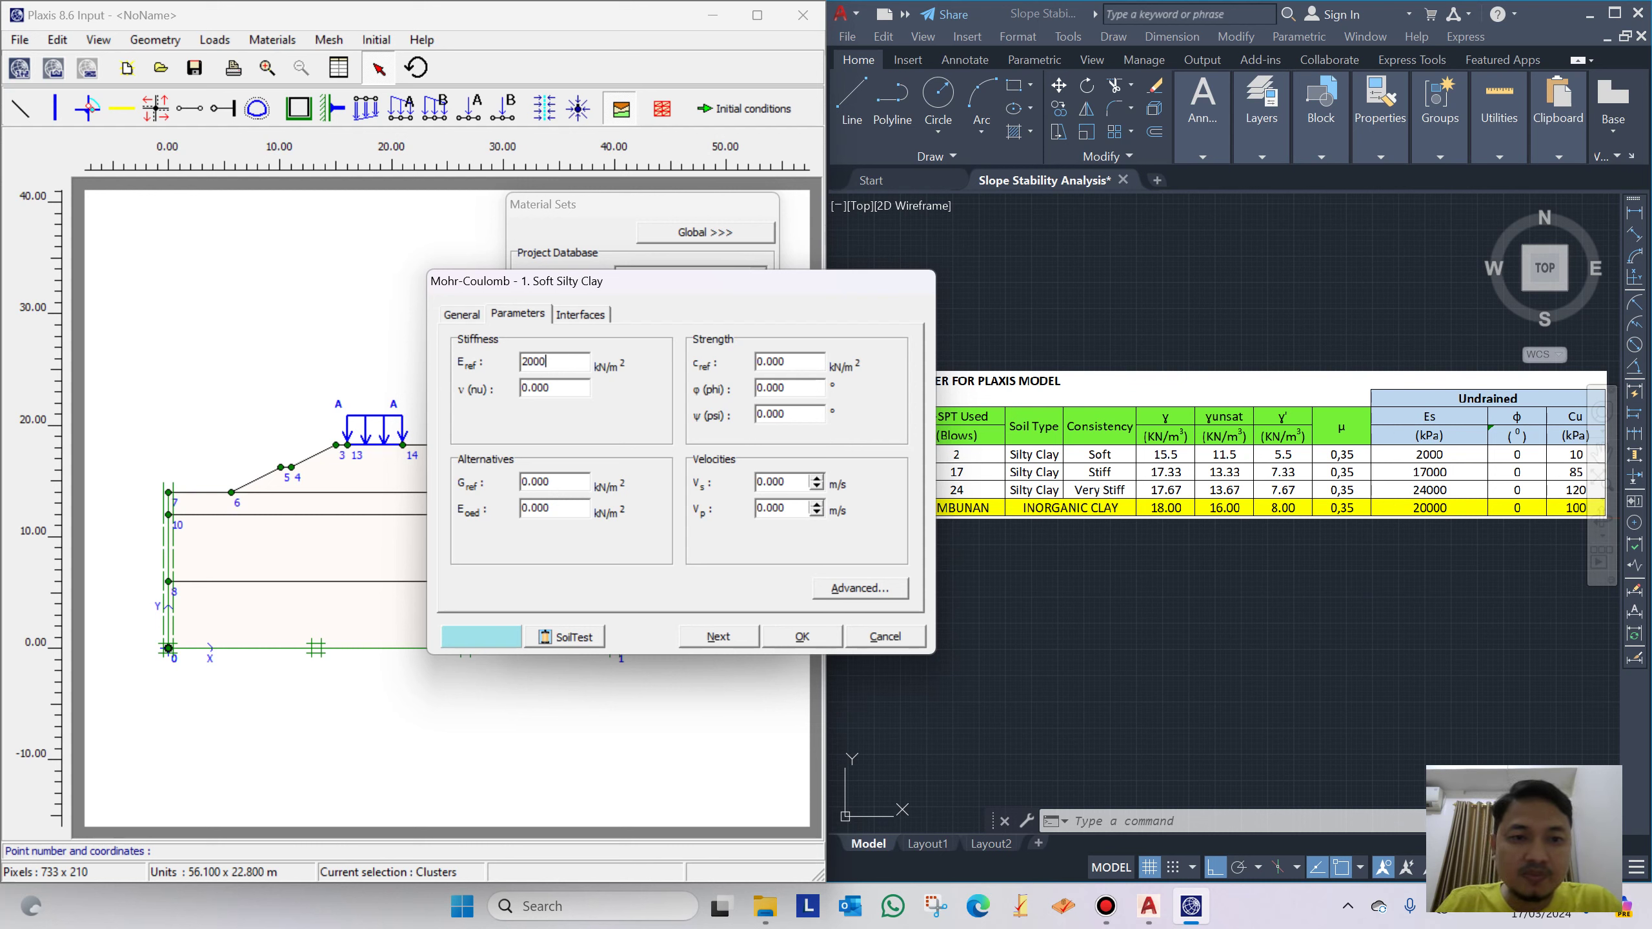
pyautogui.click(564, 386)
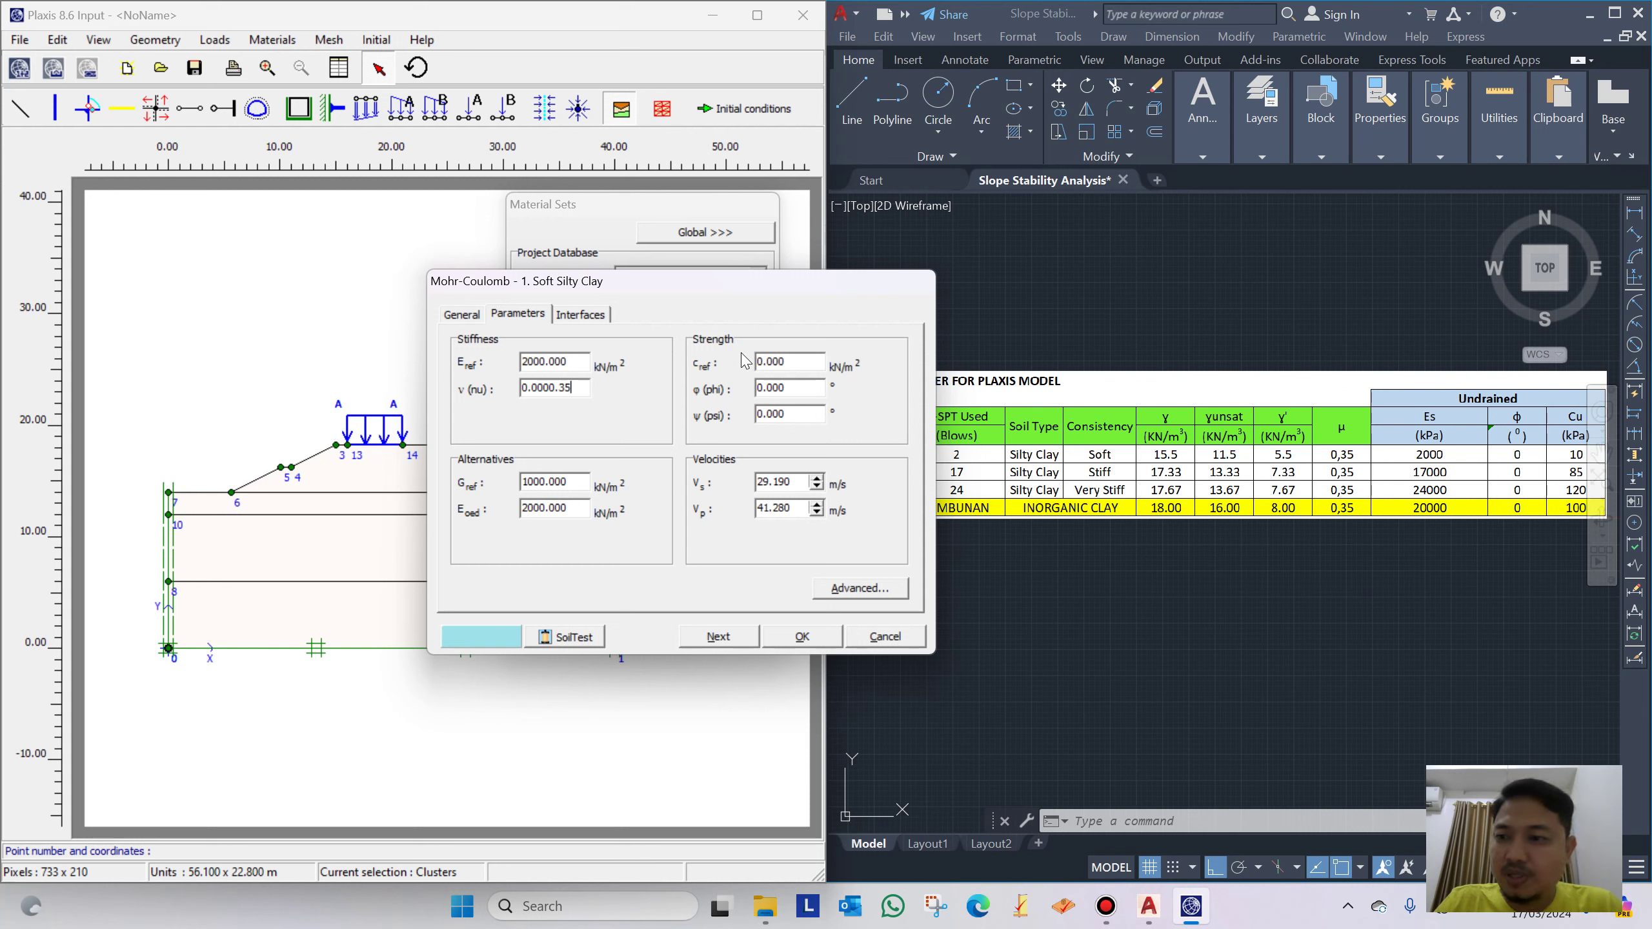
pyautogui.click(791, 366)
pyautogui.click(955, 514)
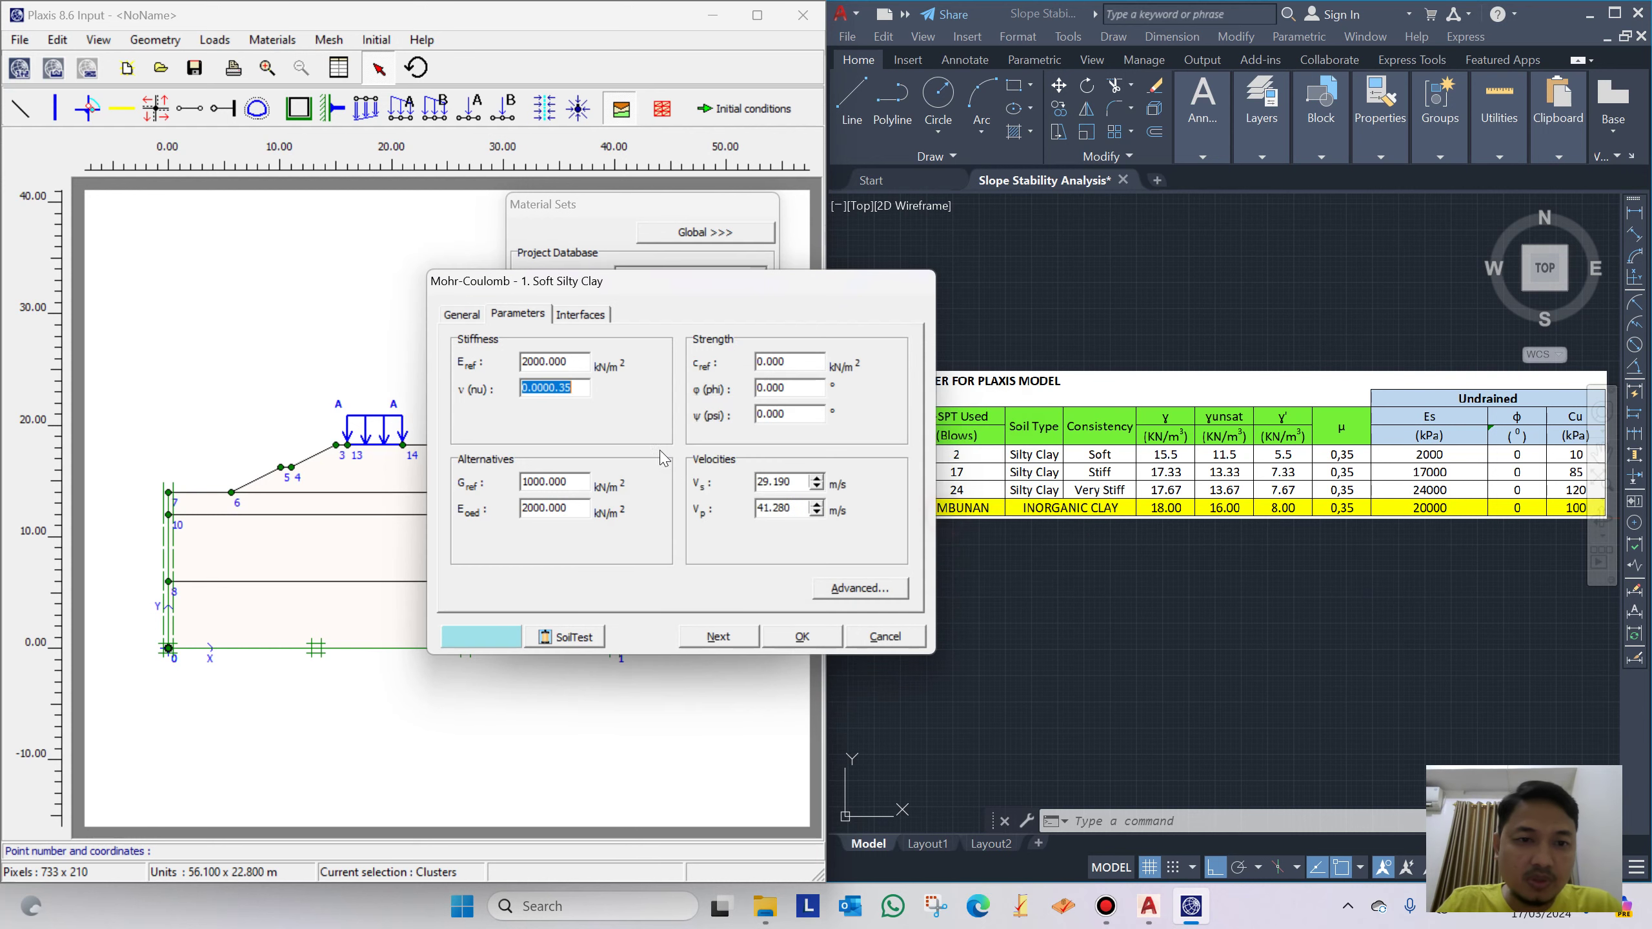
pyautogui.write('0.35')
# Set the soft silty clay's cohesion cref to 10 kN/m2 and save the material set
pyautogui.click(789, 363)
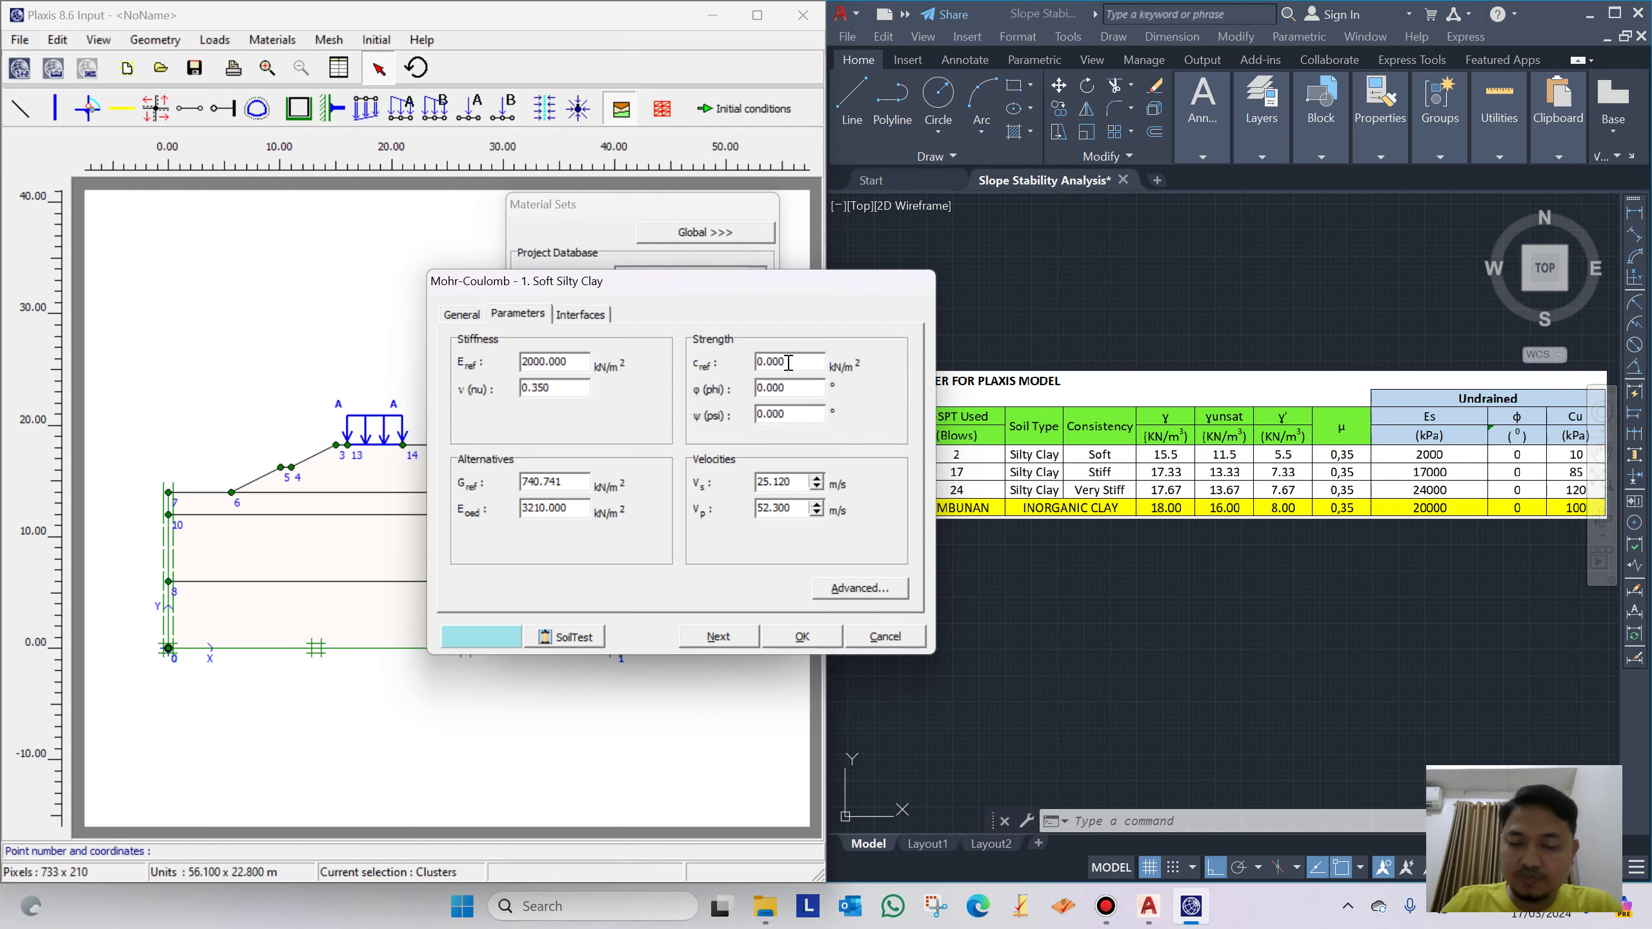
pyautogui.press('BackSpace')
pyautogui.press('BackSpace')
pyautogui.press('BackSpace')
pyautogui.press('BackSpace')
pyautogui.write('10')
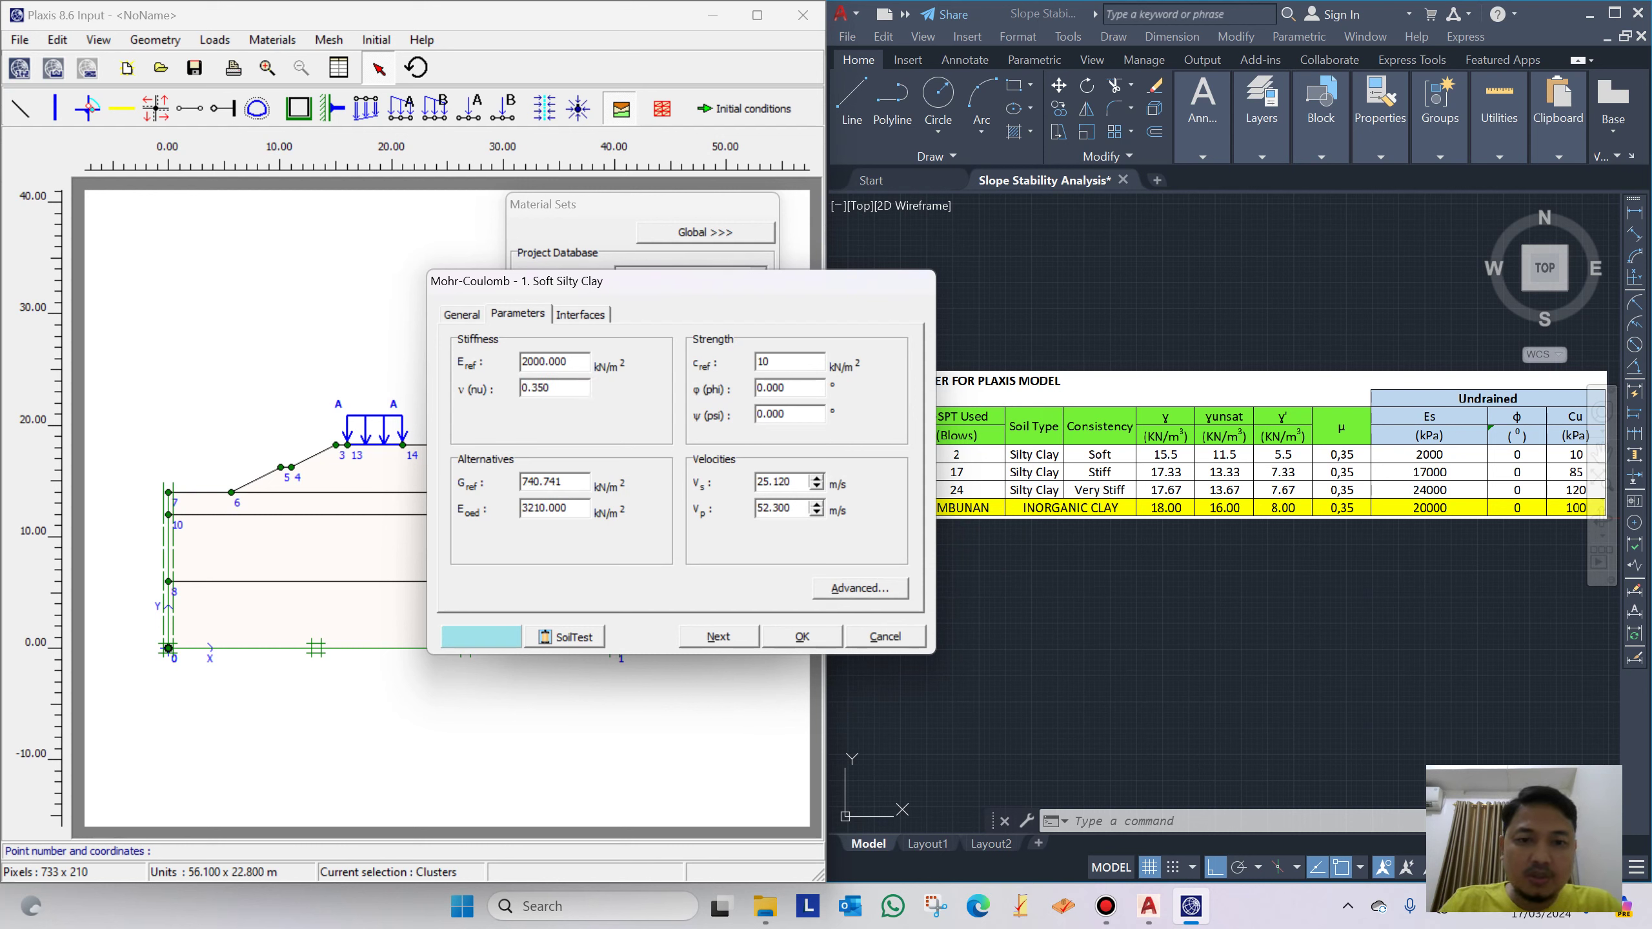
pyautogui.click(805, 638)
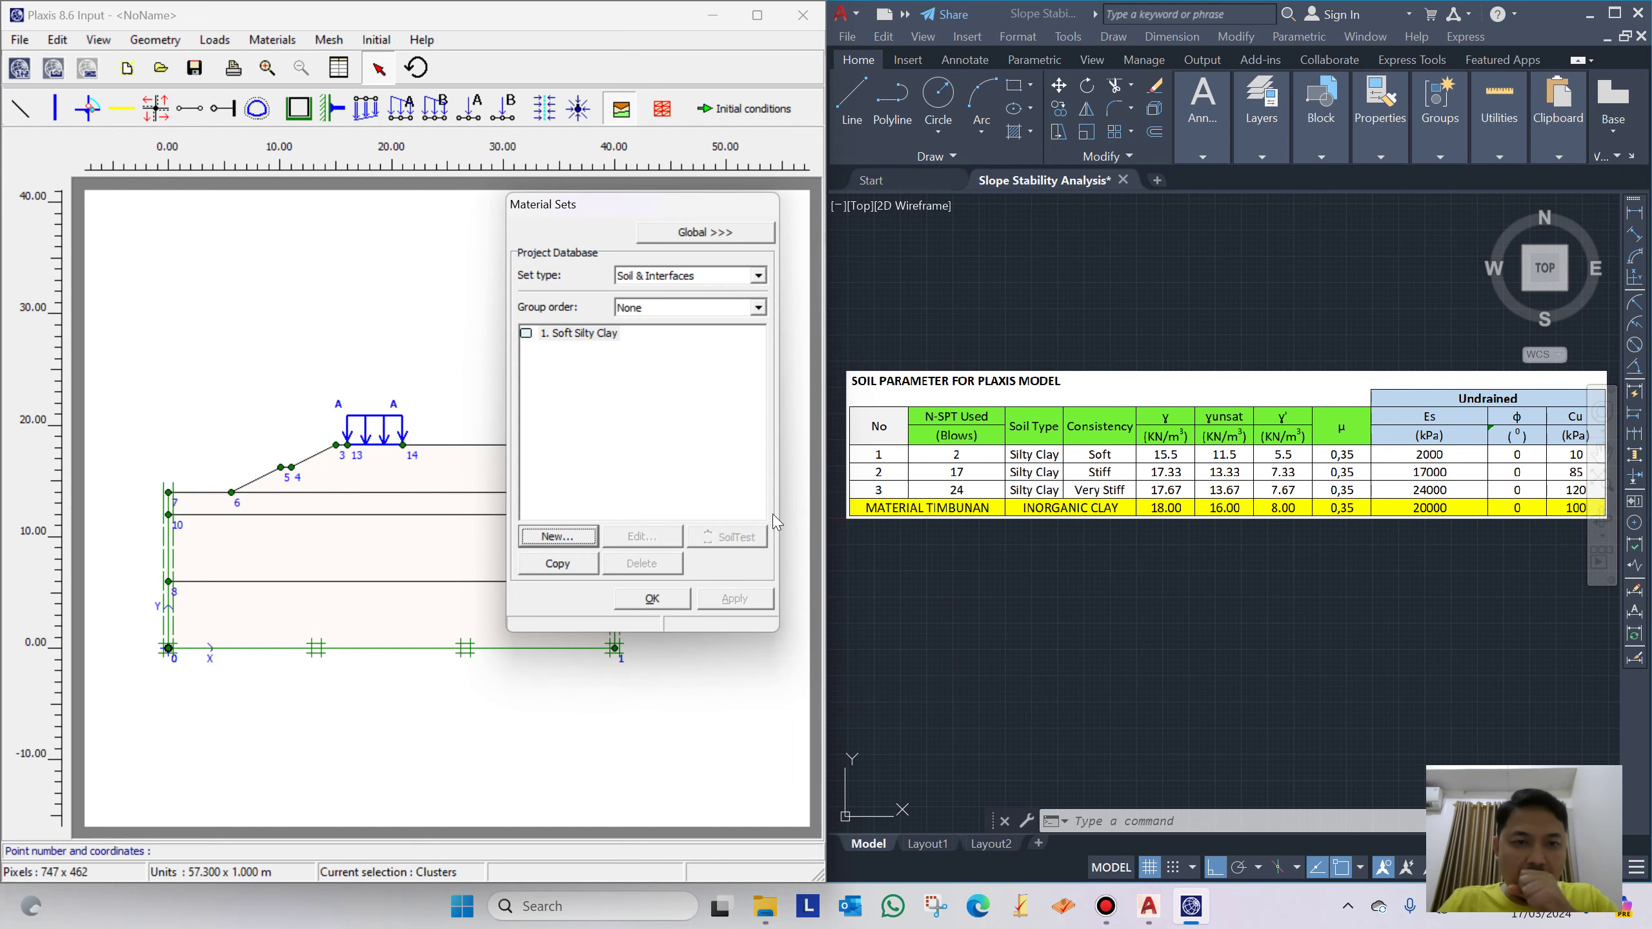
# Create a second soil material set identified as "2. Stiff Silty Clay" with material type UnDrained
pyautogui.click(561, 537)
pyautogui.moveTo(628, 362); pyautogui.dragTo(535, 360)
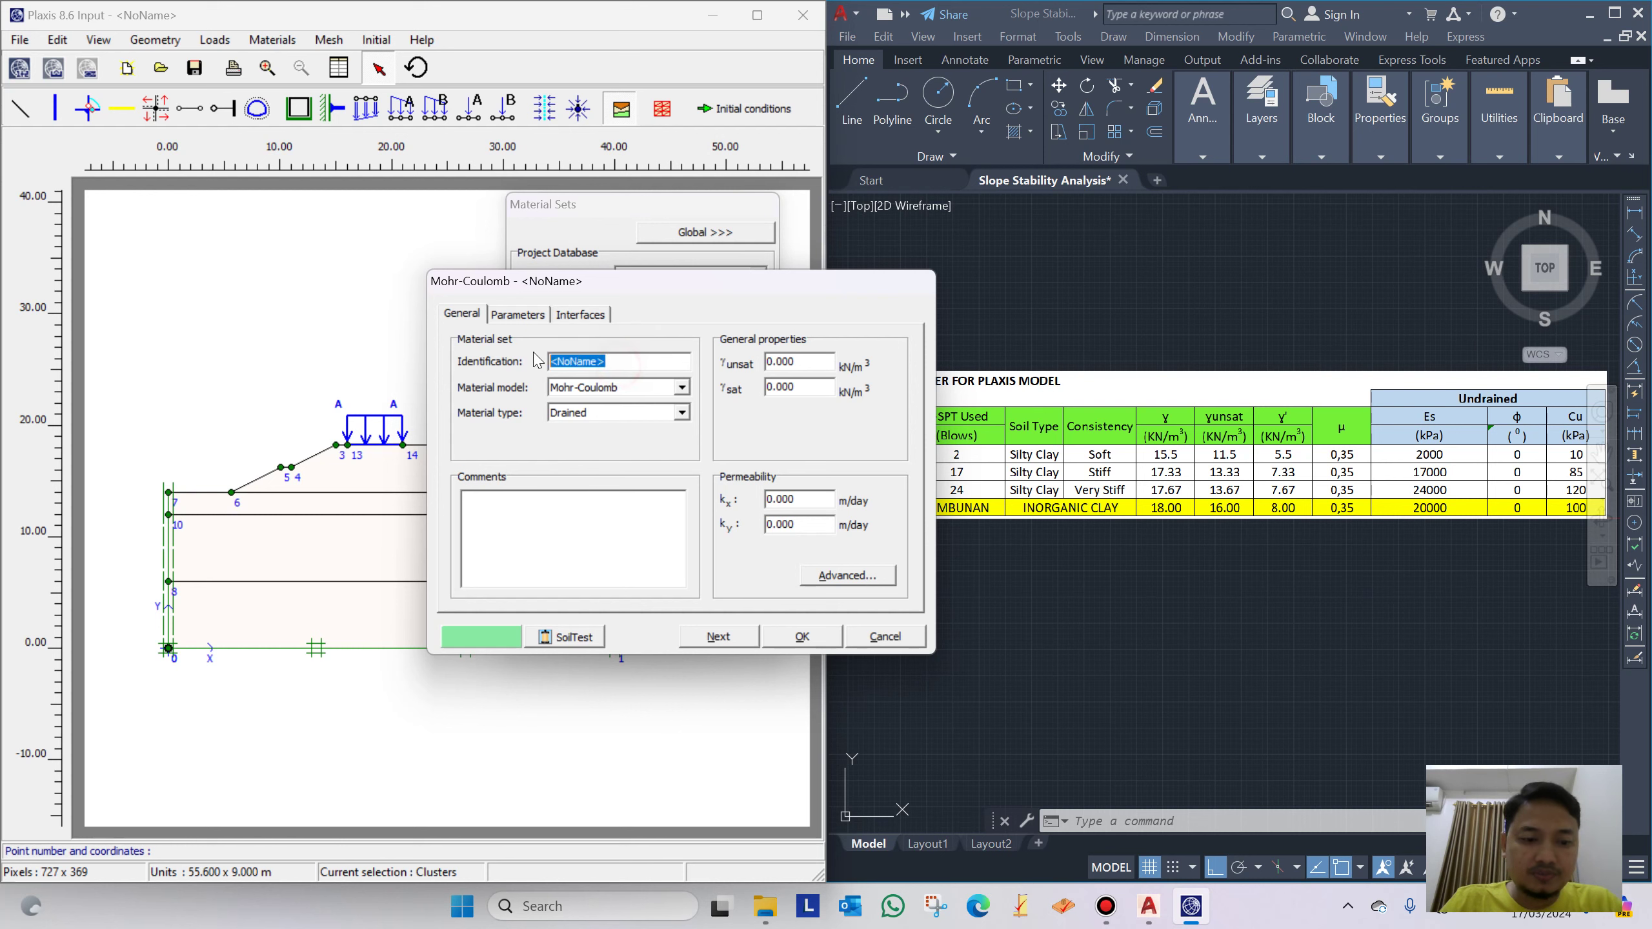
pyautogui.write('2. Stiff Silty Clay')
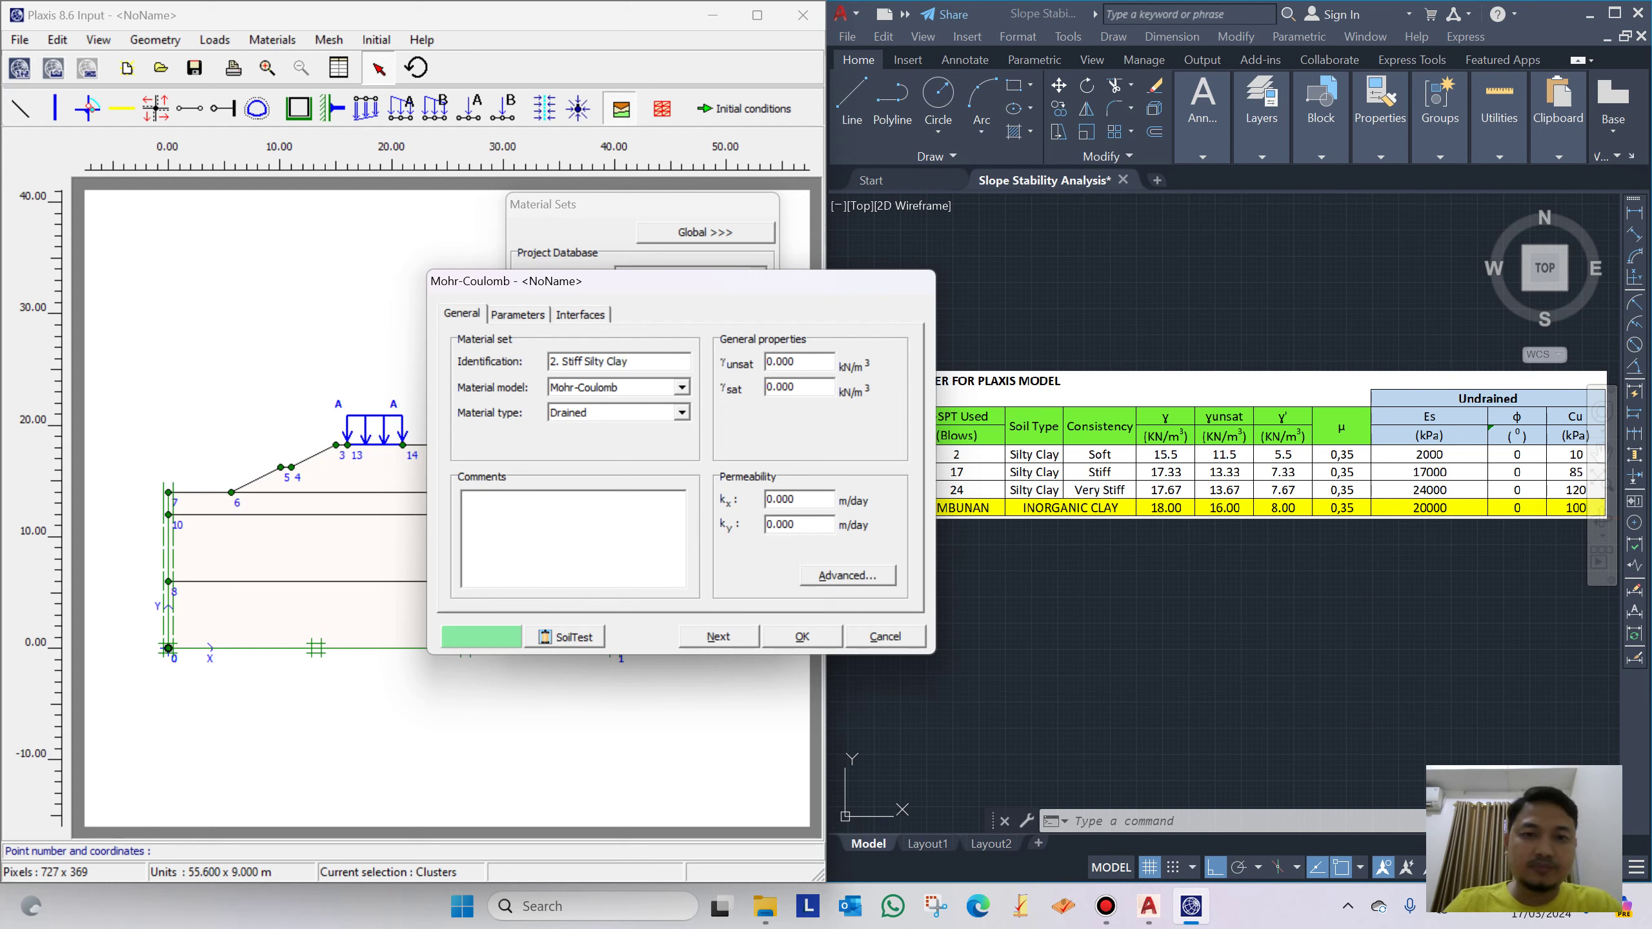
pyautogui.click(633, 412)
pyautogui.click(629, 443)
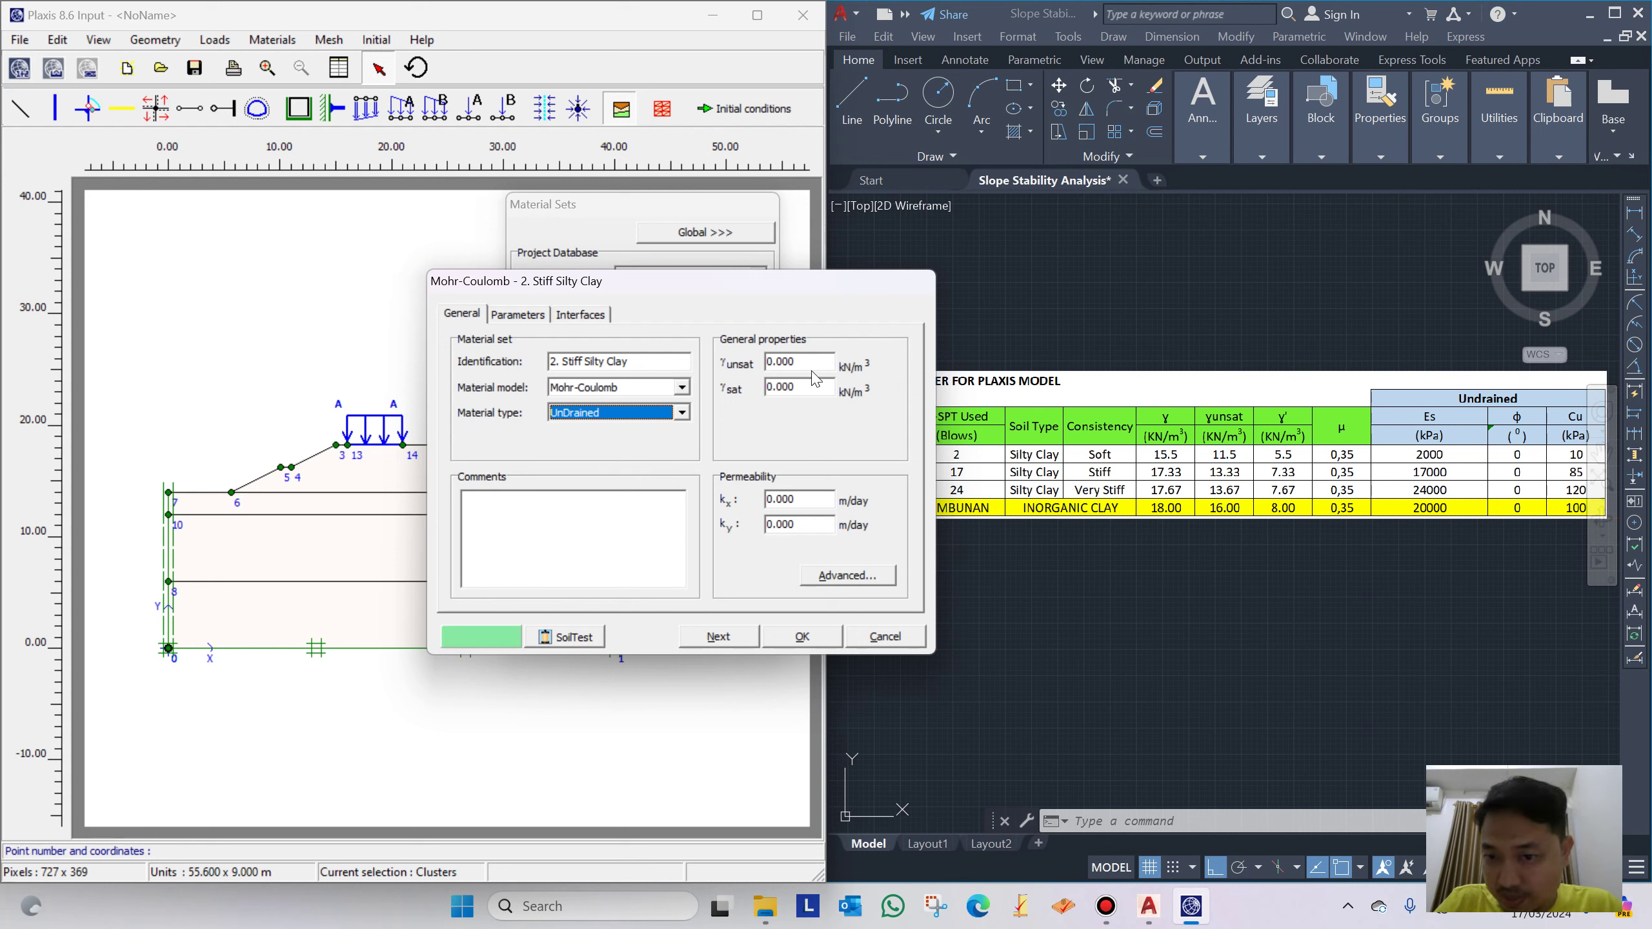
# Set the stiff silty clay's unsaturated unit weight to 13.3 kN/m3 and its saturated unit weight to 17.33 kN/m3
pyautogui.moveTo(813, 363); pyautogui.dragTo(724, 345)
pyautogui.write('1')
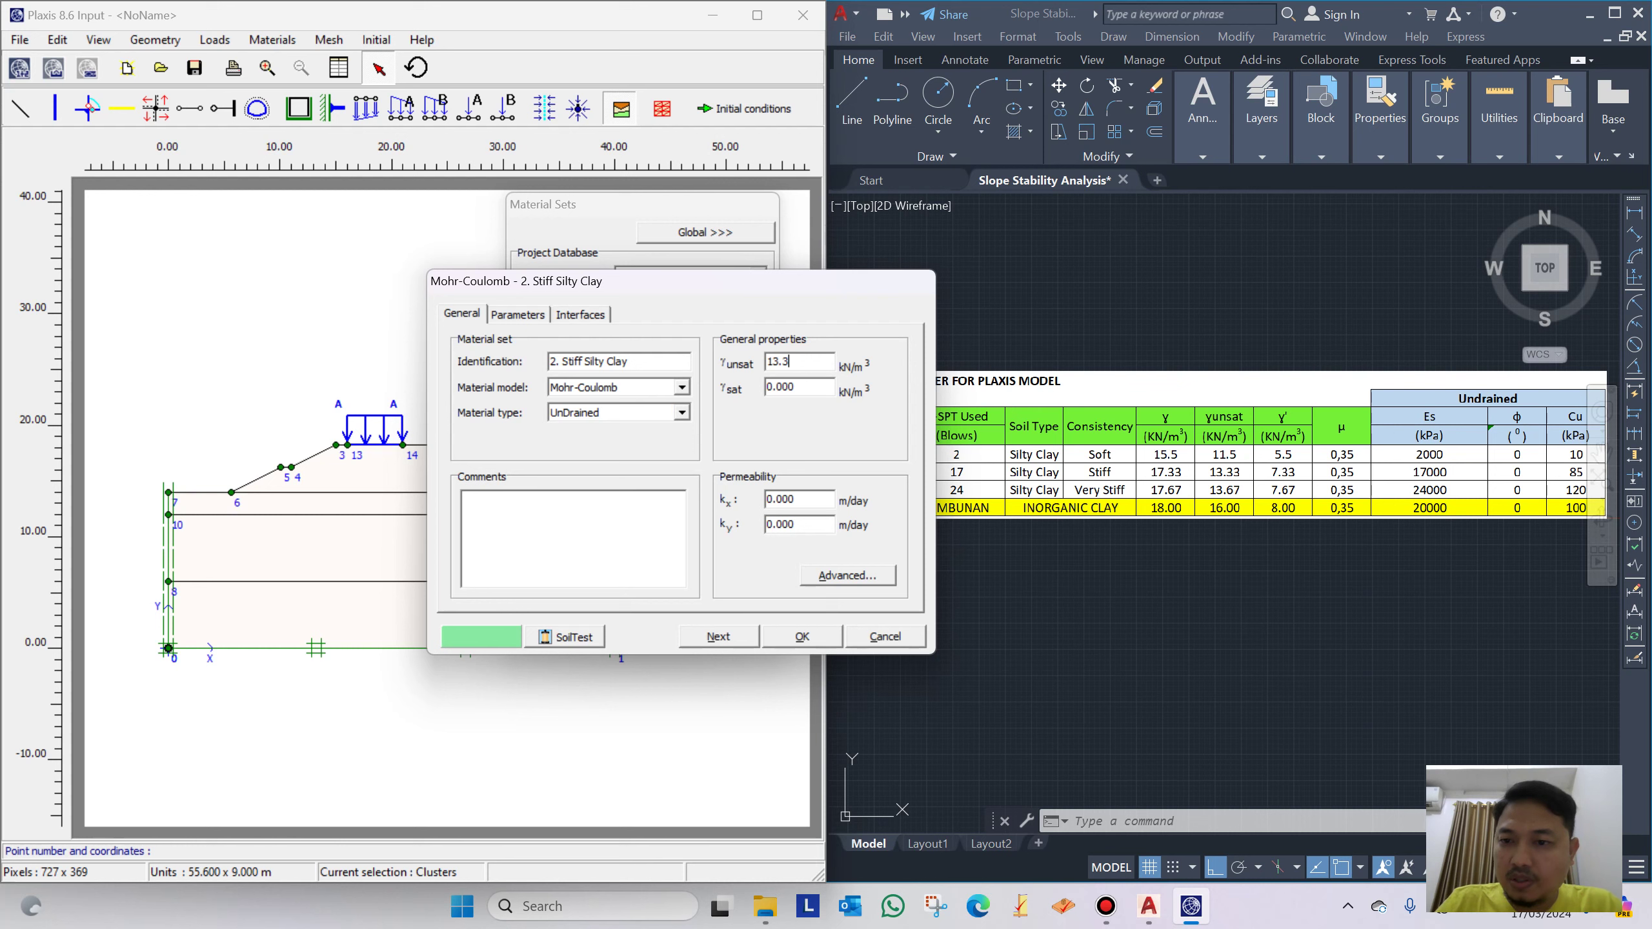
pyautogui.write('3.3')
pyautogui.moveTo(810, 388); pyautogui.dragTo(766, 385)
pyautogui.write('17.3')
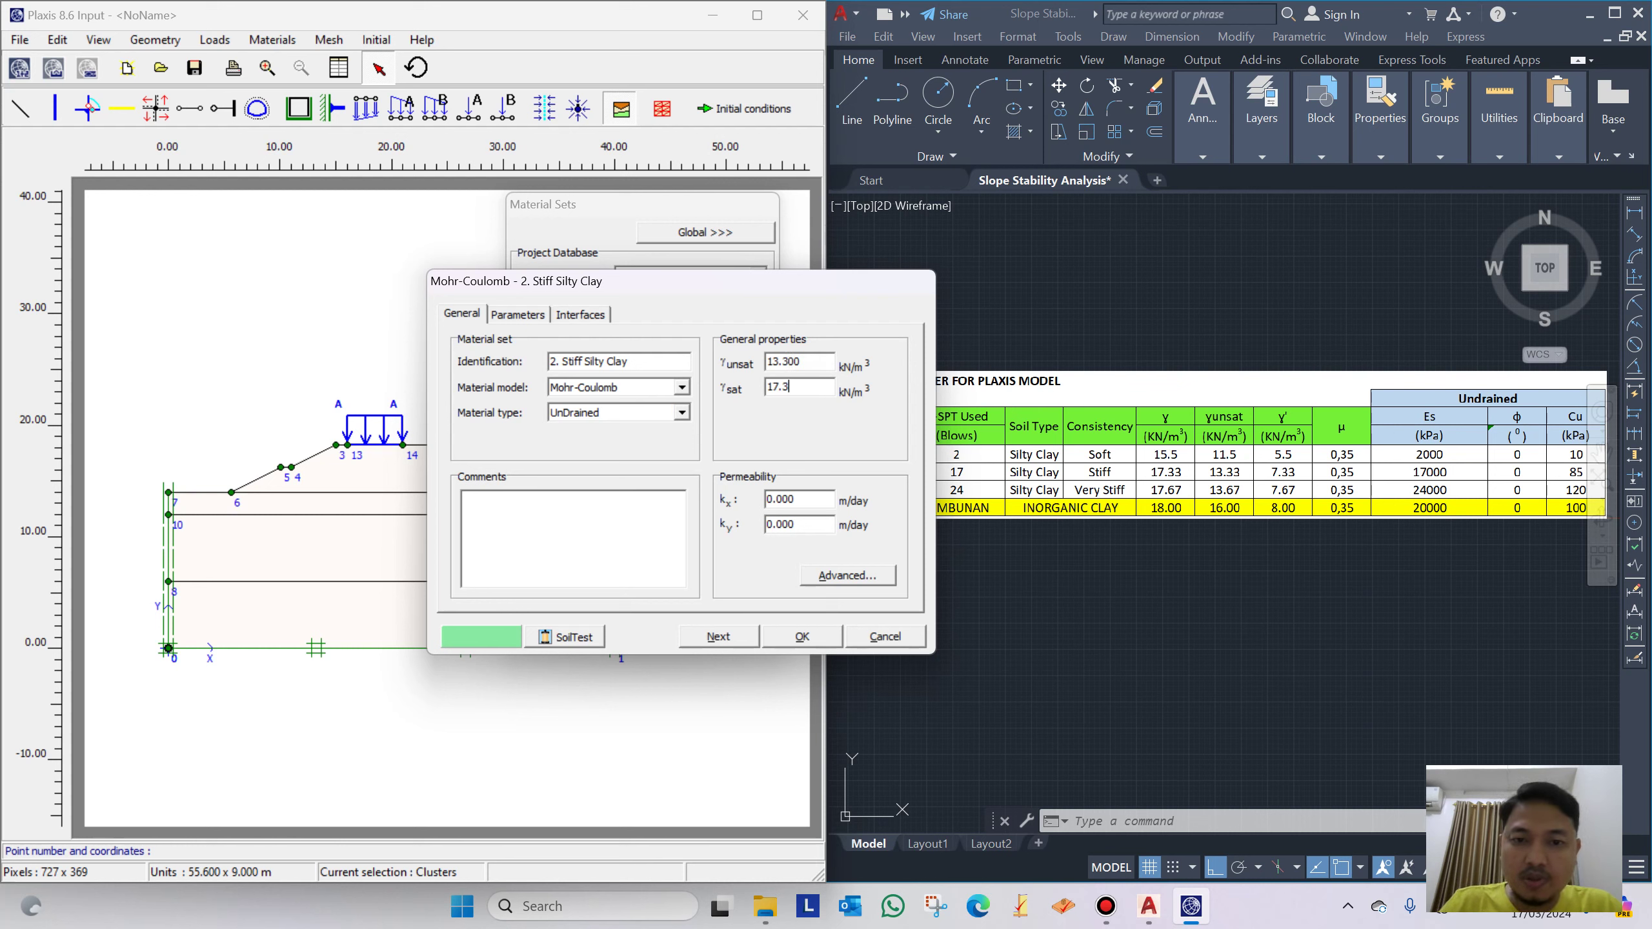
# Set the stiff silty clay's permeability kx and ky to 0.005 m/day each
pyautogui.click(815, 497)
pyautogui.write('5')
pyautogui.click(826, 523)
pyautogui.press('BackSpace')
pyautogui.write('5')
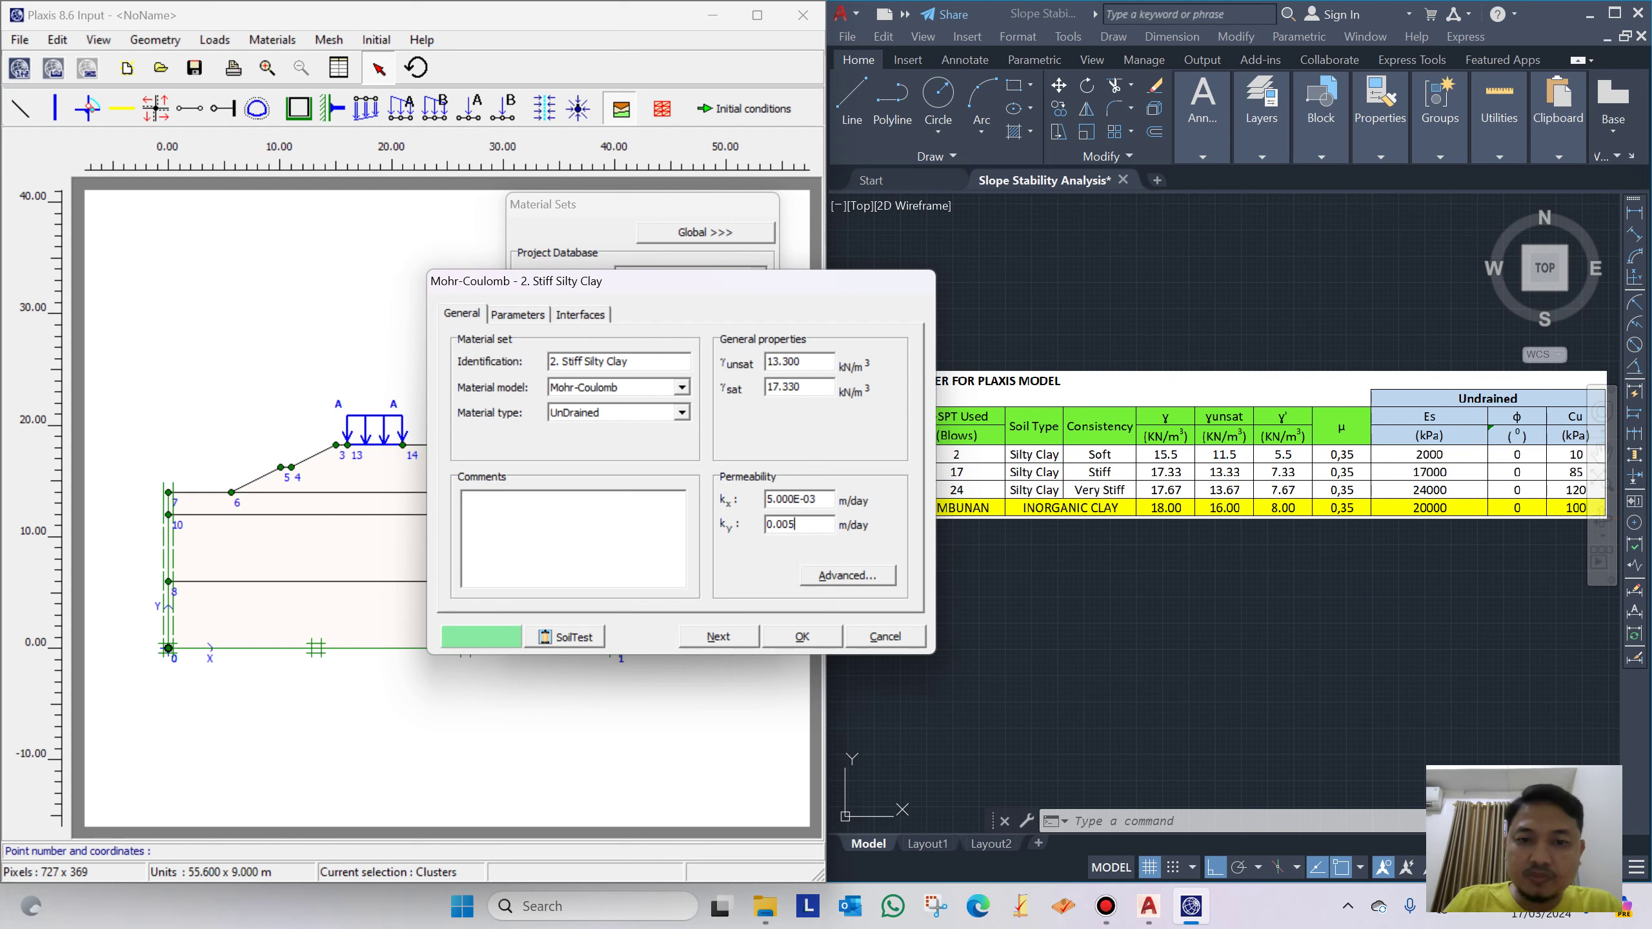
# Set the stiff silty clay's Eref to 17000 kN/m2 and its Poisson's ratio to 0.35
pyautogui.click(505, 315)
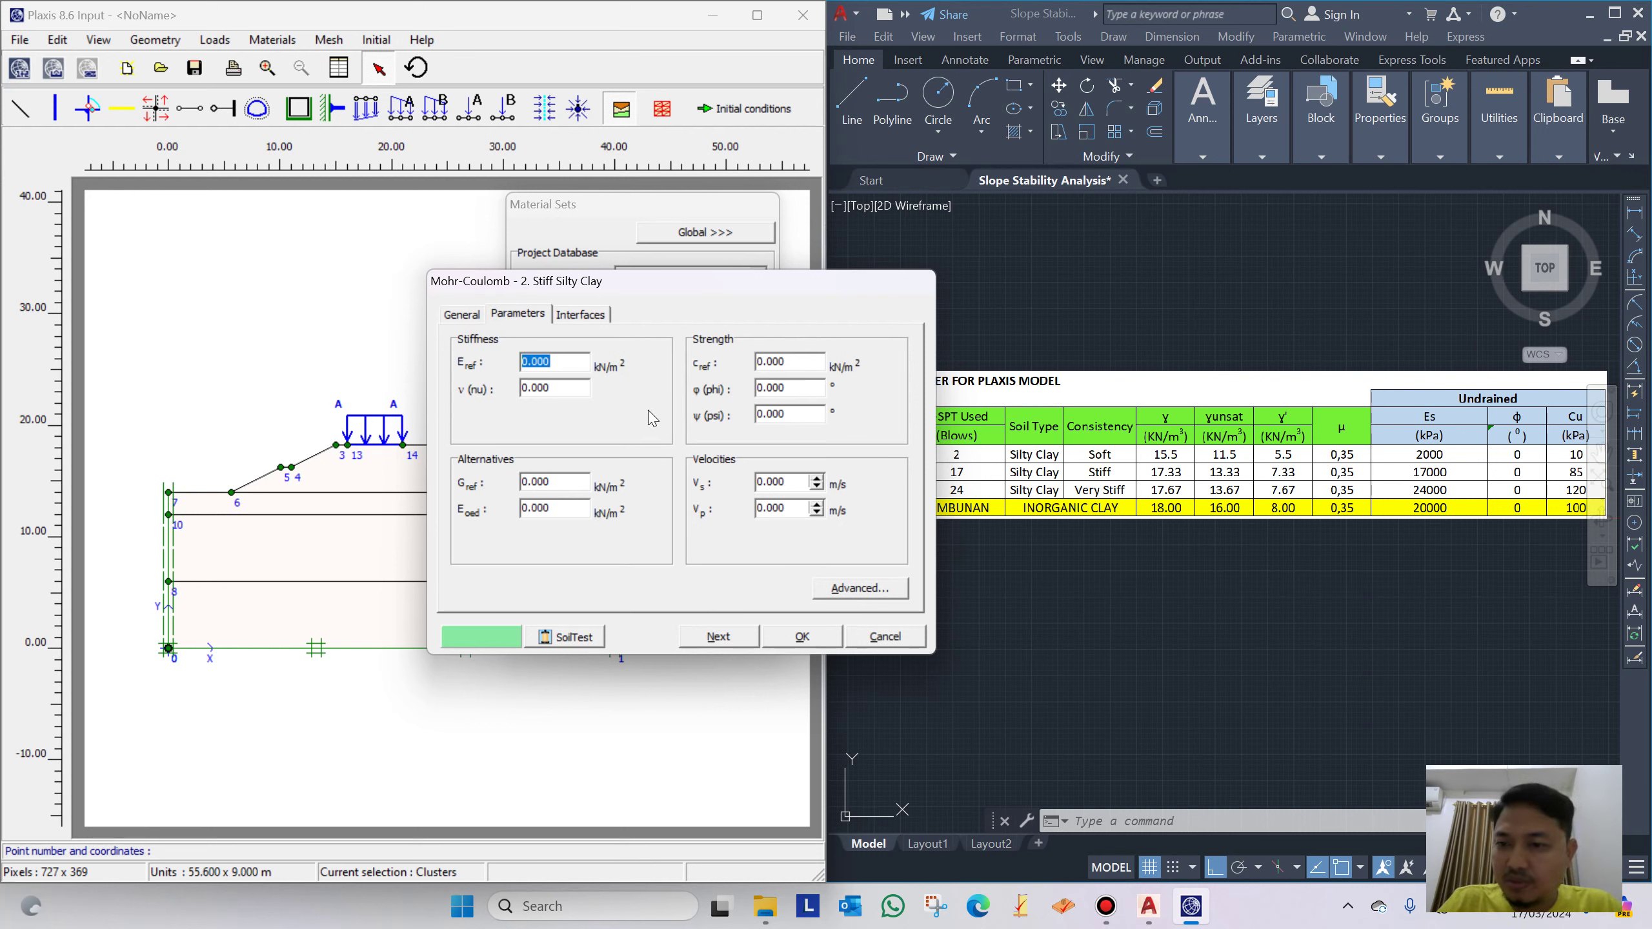
pyautogui.write('17000')
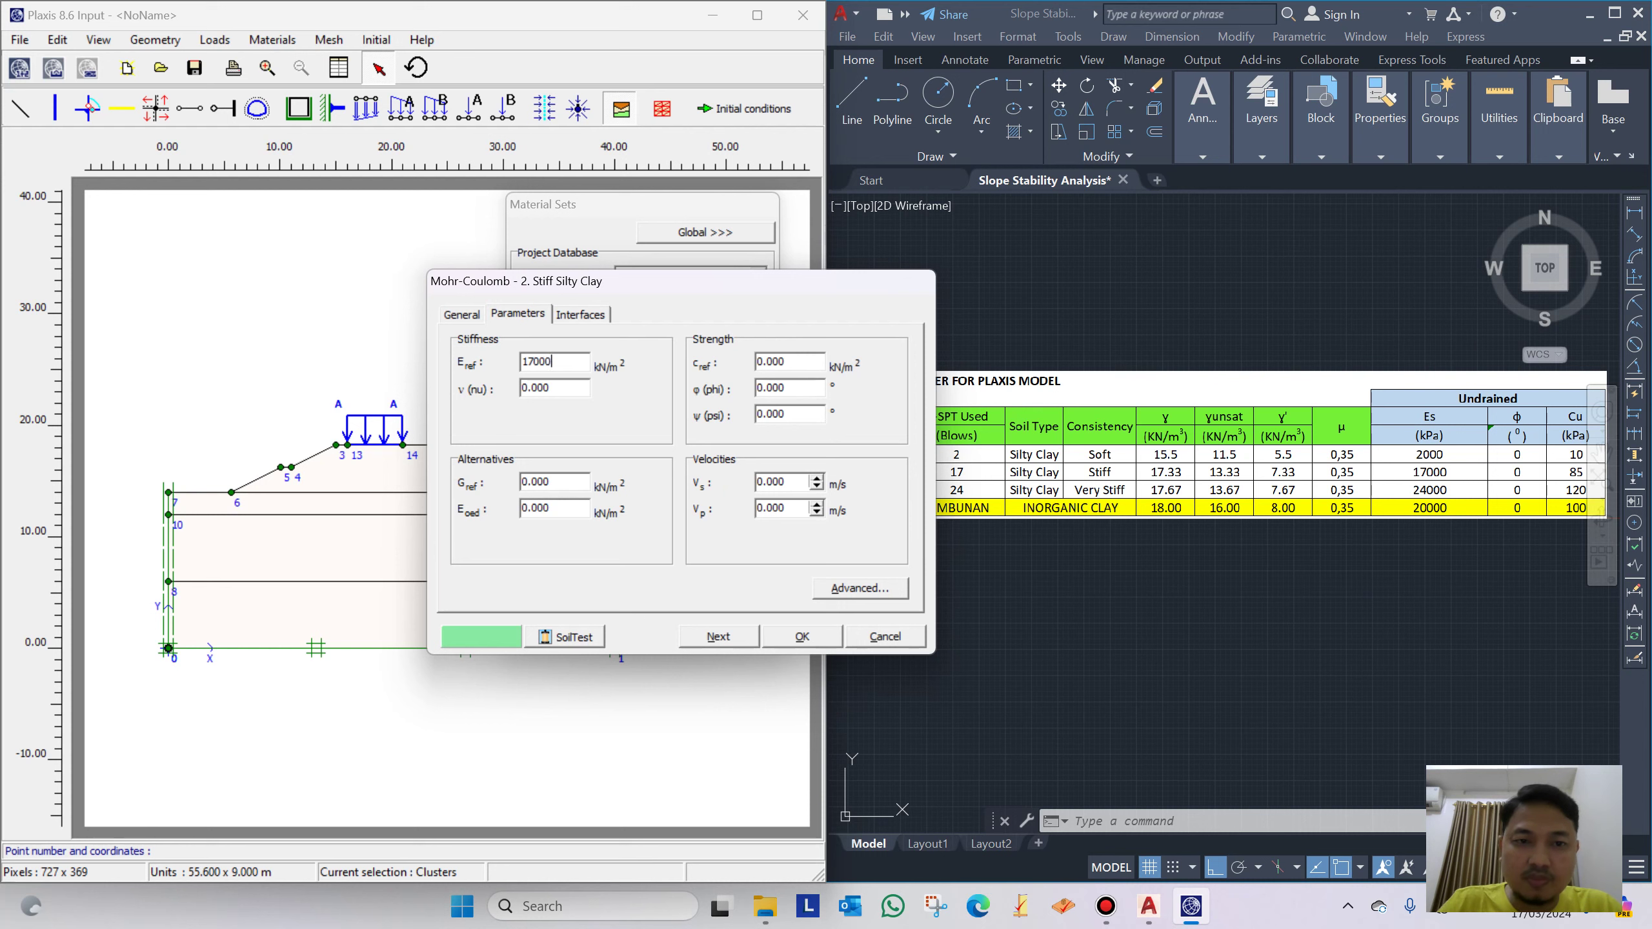
pyautogui.moveTo(570, 390); pyautogui.dragTo(501, 389)
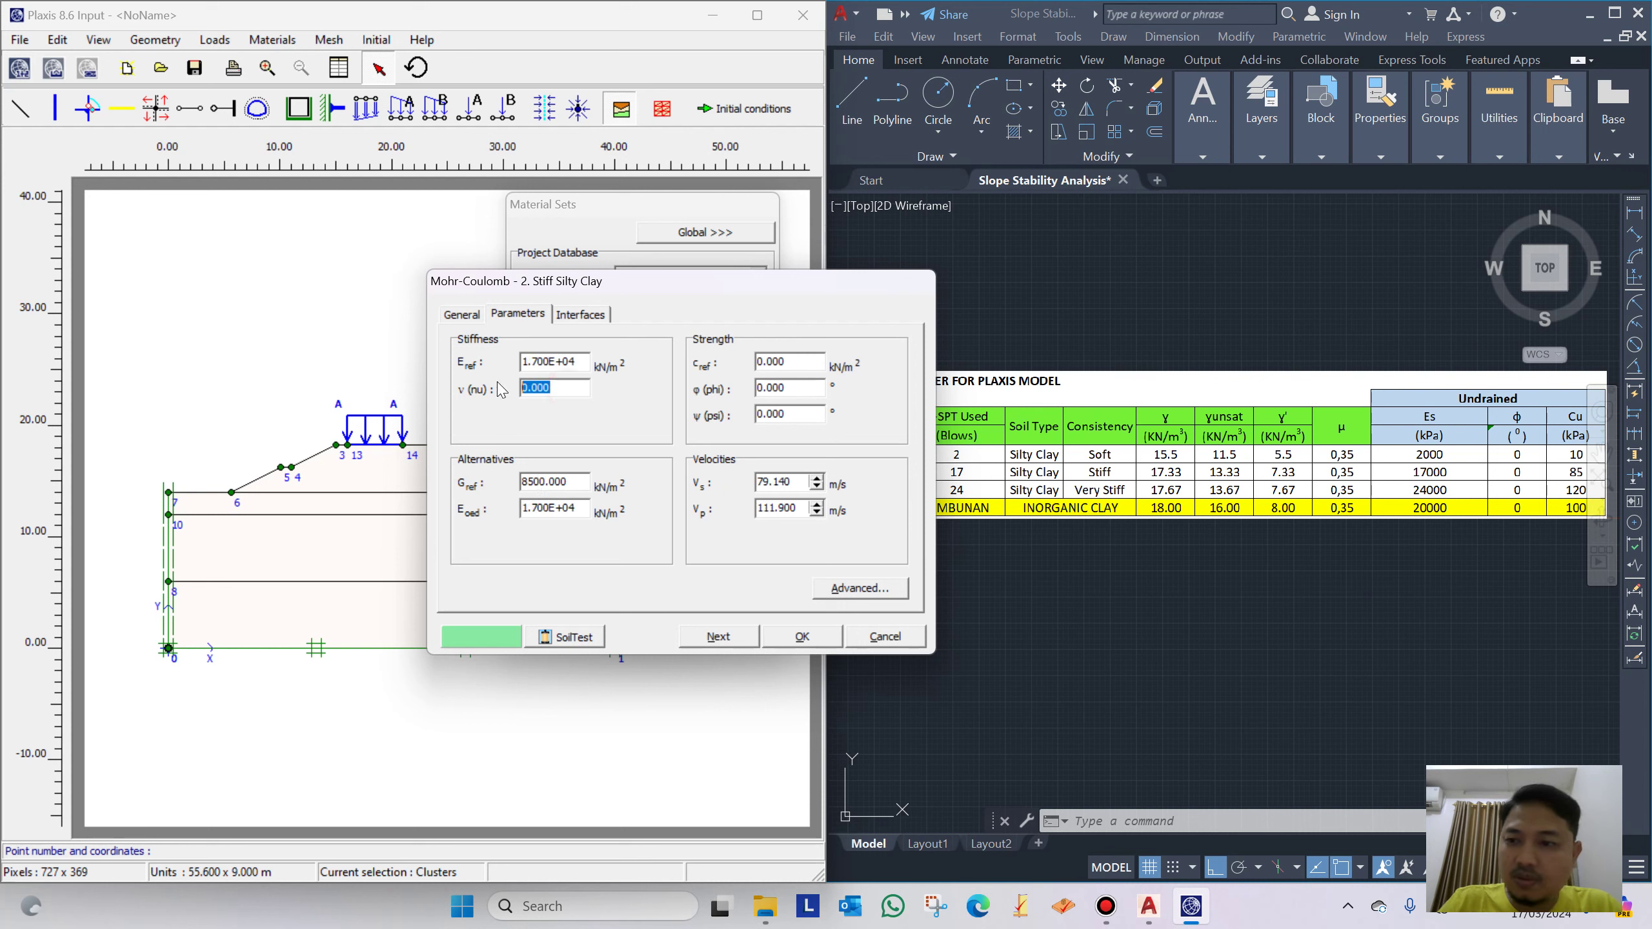
pyautogui.write('0.35')
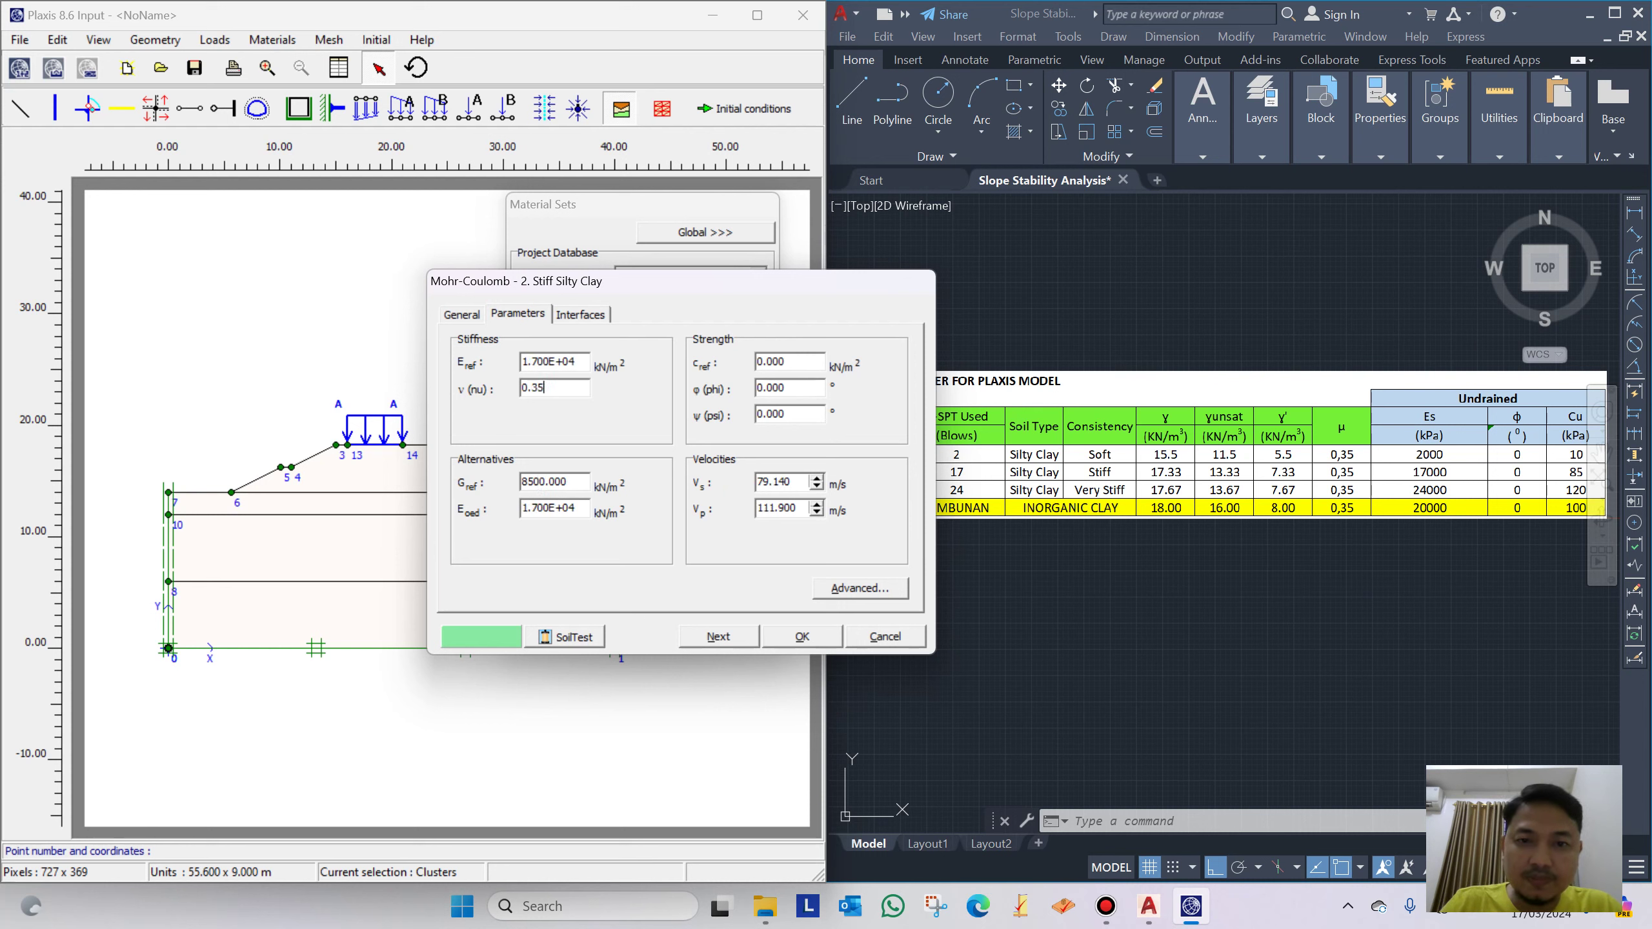
# Set the stiff silty clay's cohesion cref to 85 kN/m2 and save the material set
pyautogui.moveTo(820, 355); pyautogui.dragTo(755, 362)
pyautogui.write('85')
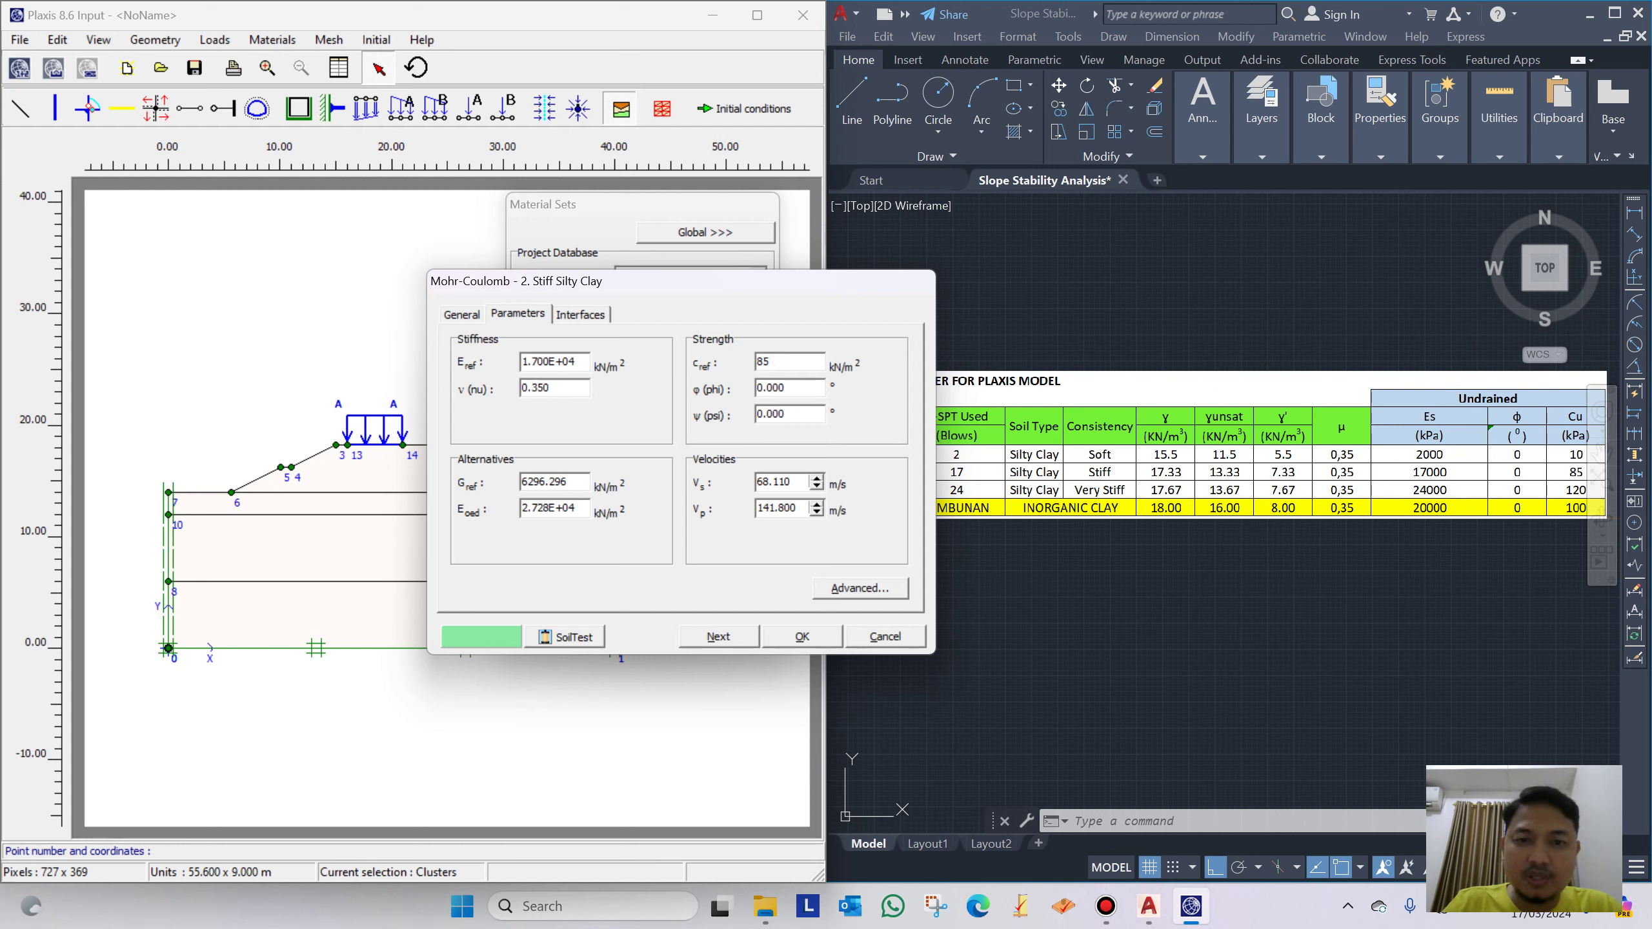
pyautogui.click(783, 389)
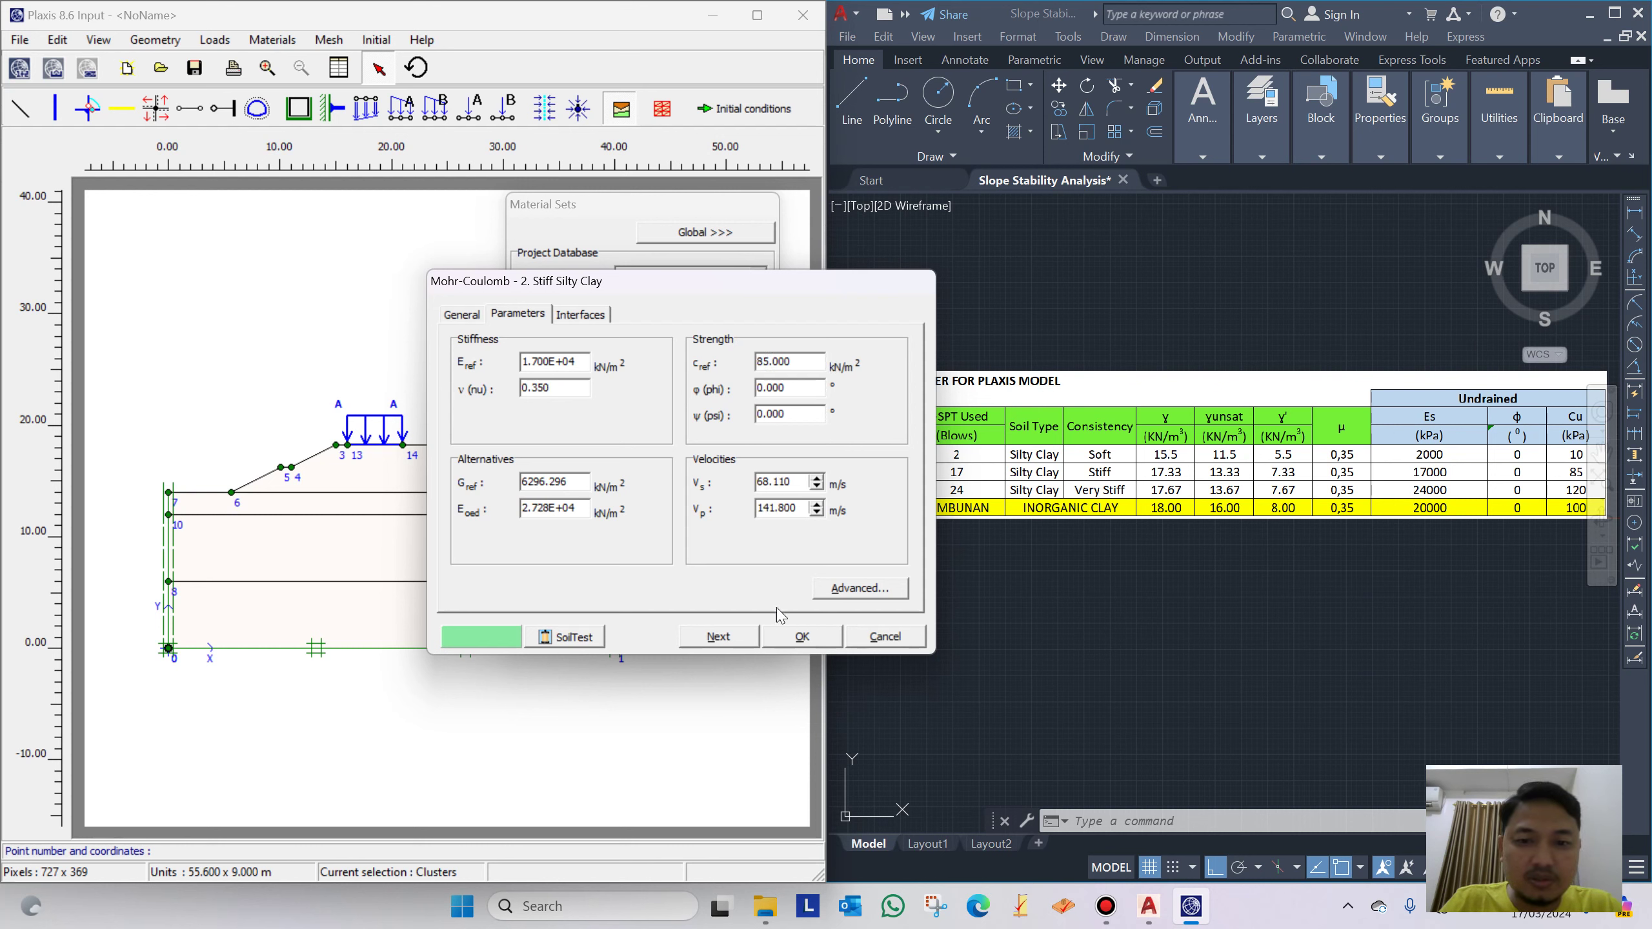
pyautogui.click(797, 636)
# Create a new soil material set named "3. Very Stiff Silty Clay" with the UnDrained material type
pyautogui.click(558, 533)
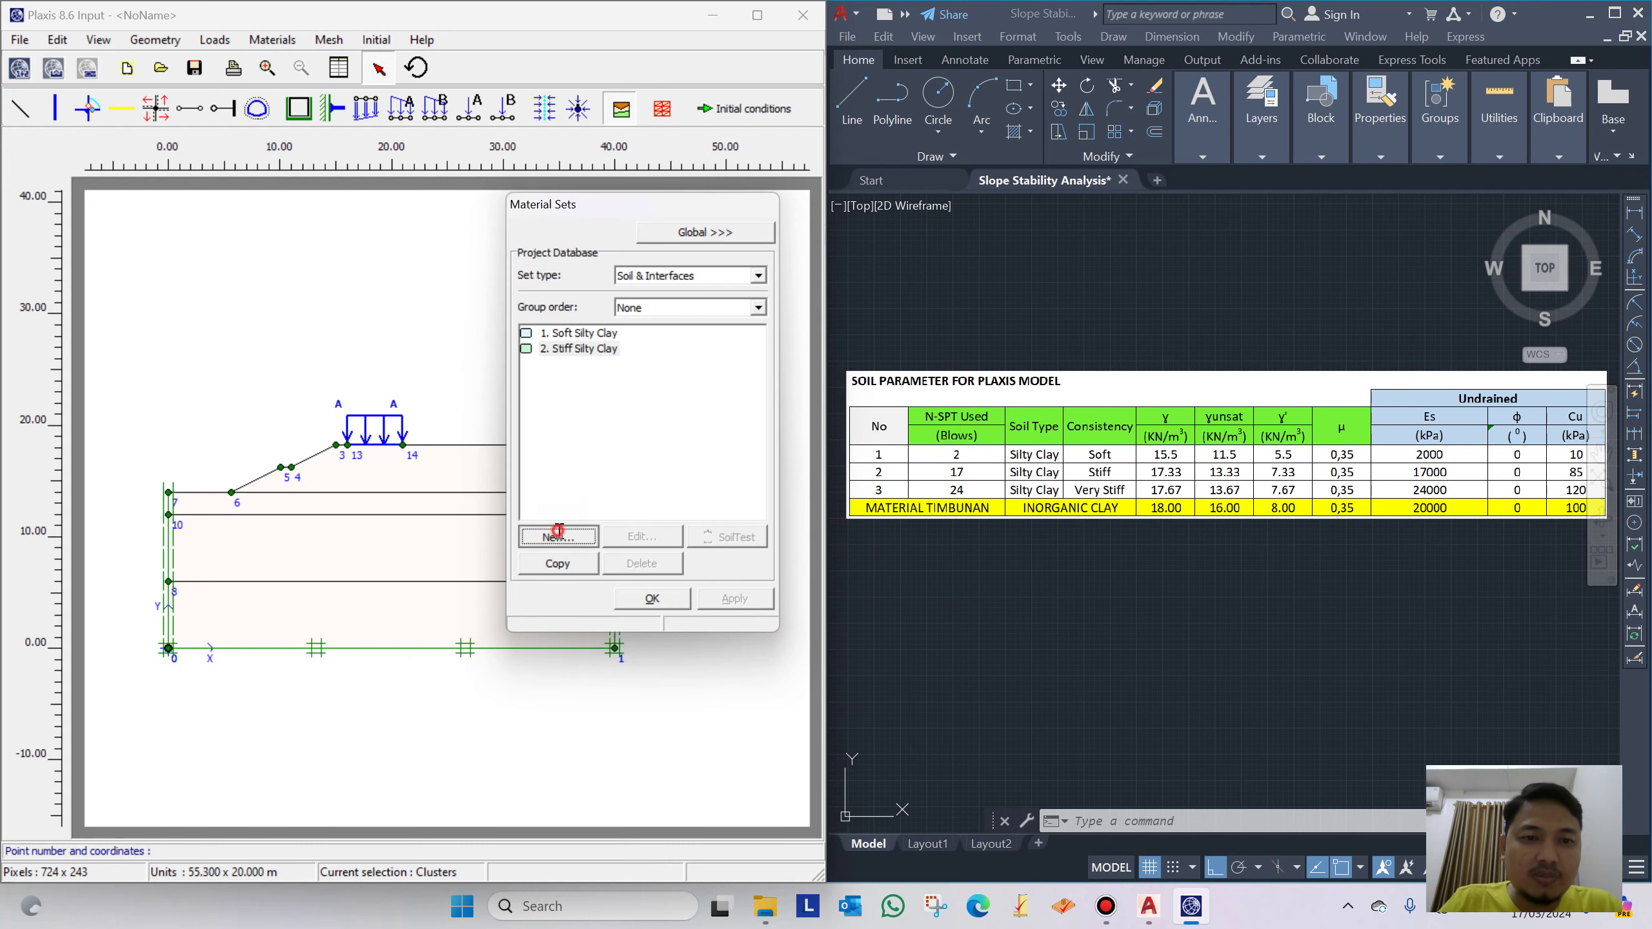
pyautogui.write('3. Very Stiff Silty Clay')
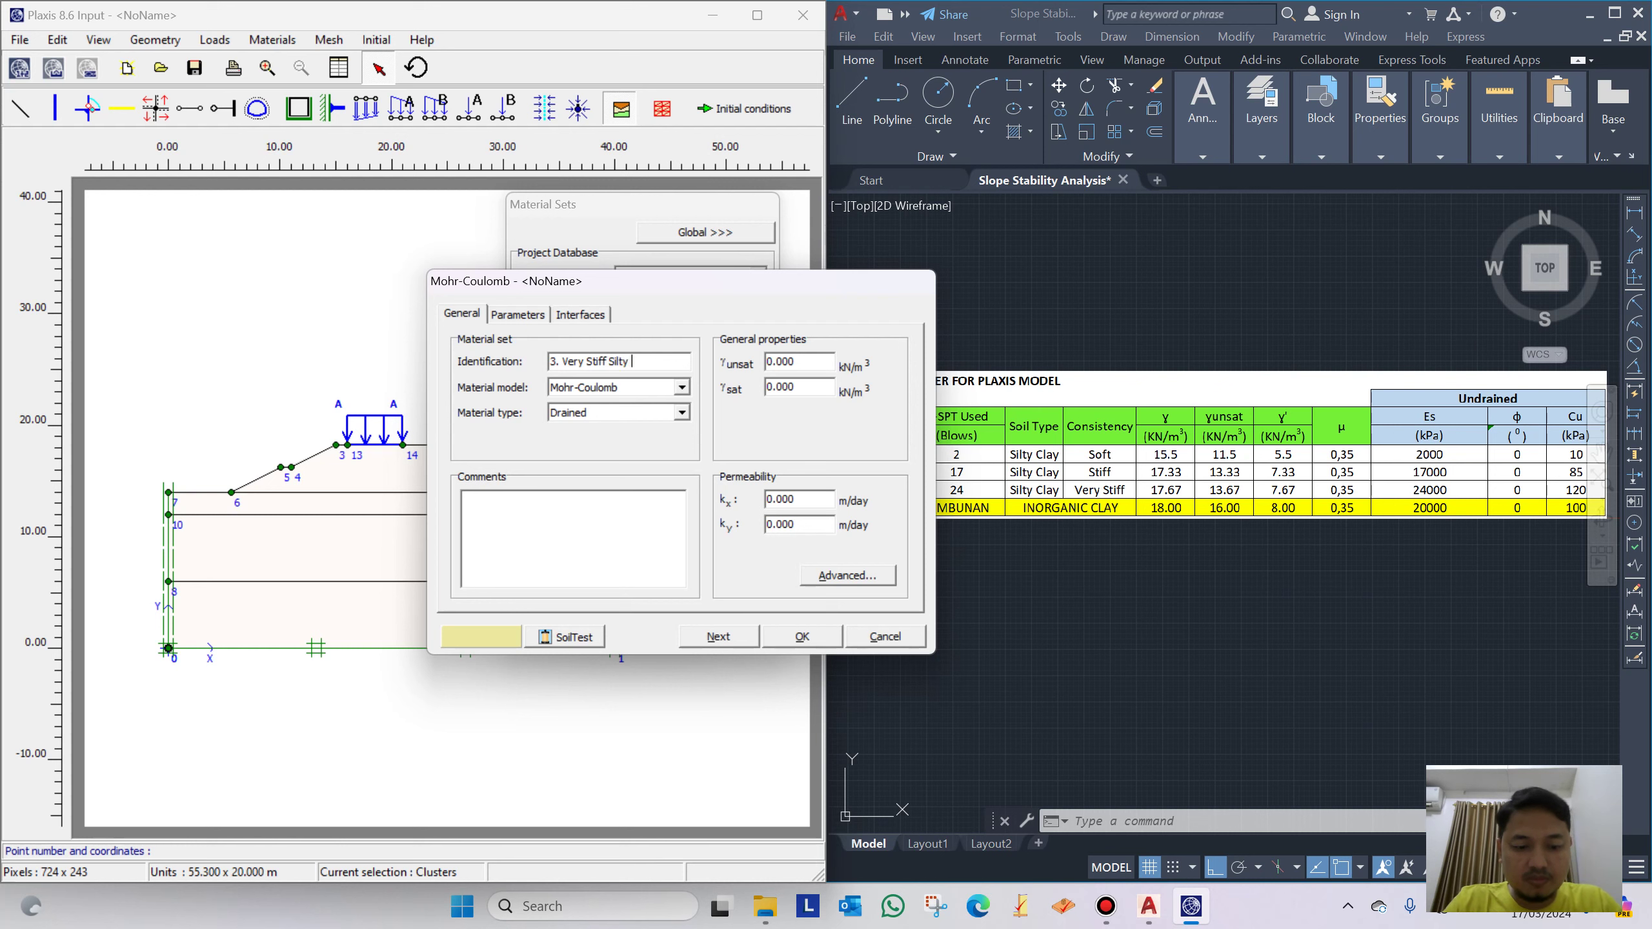
pyautogui.click(587, 415)
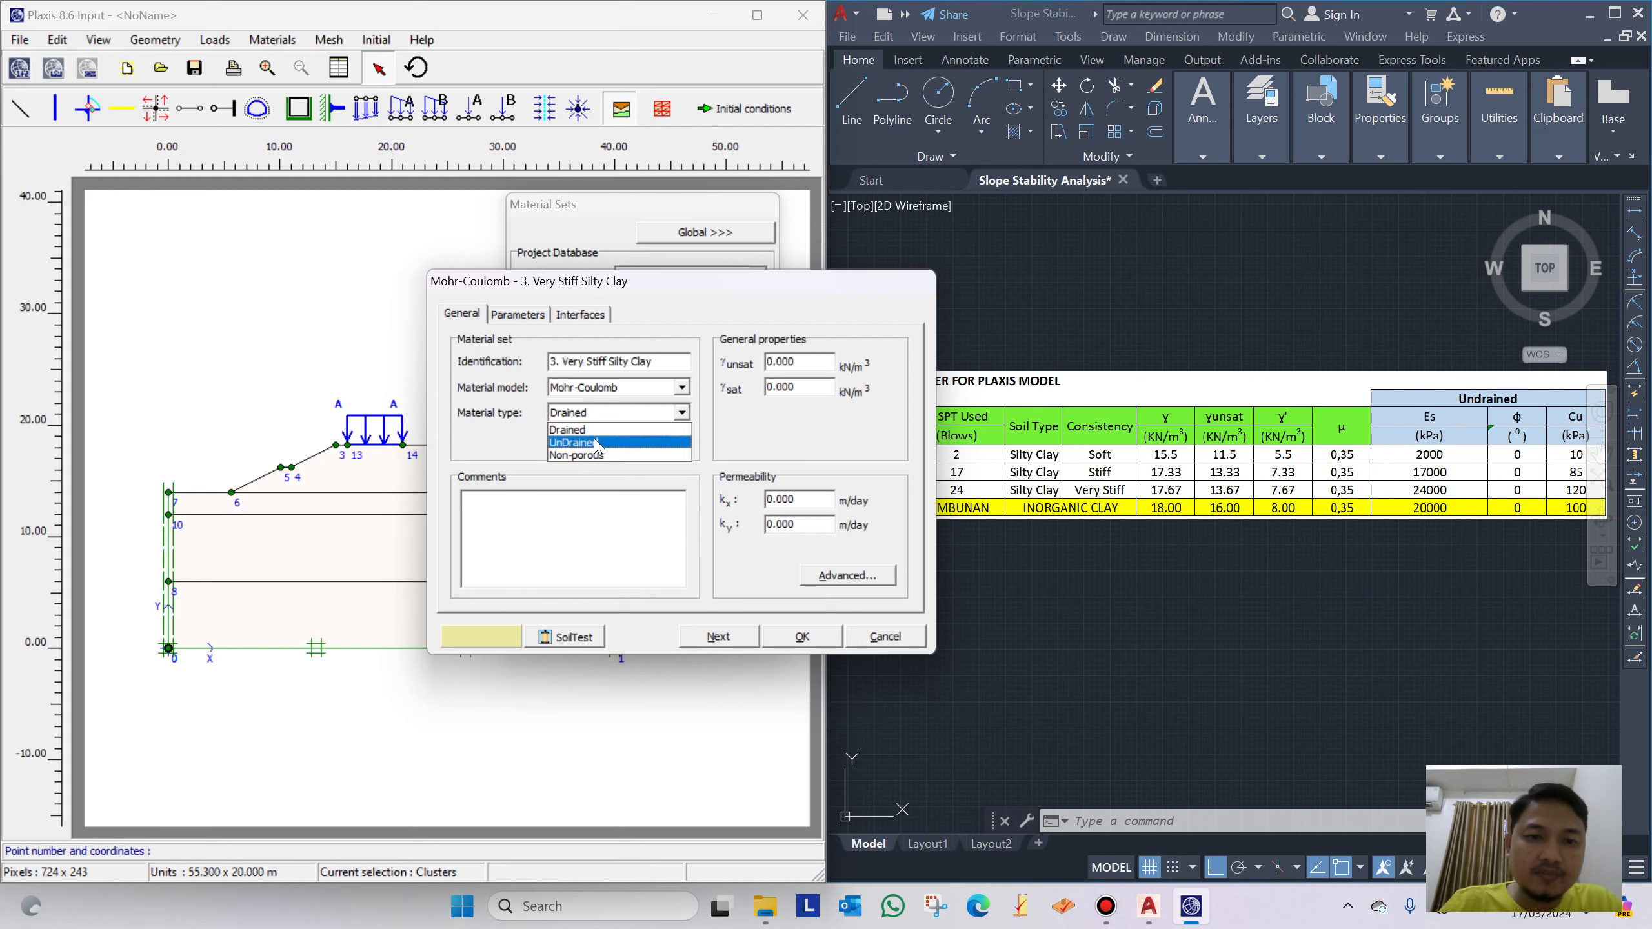
pyautogui.click(588, 443)
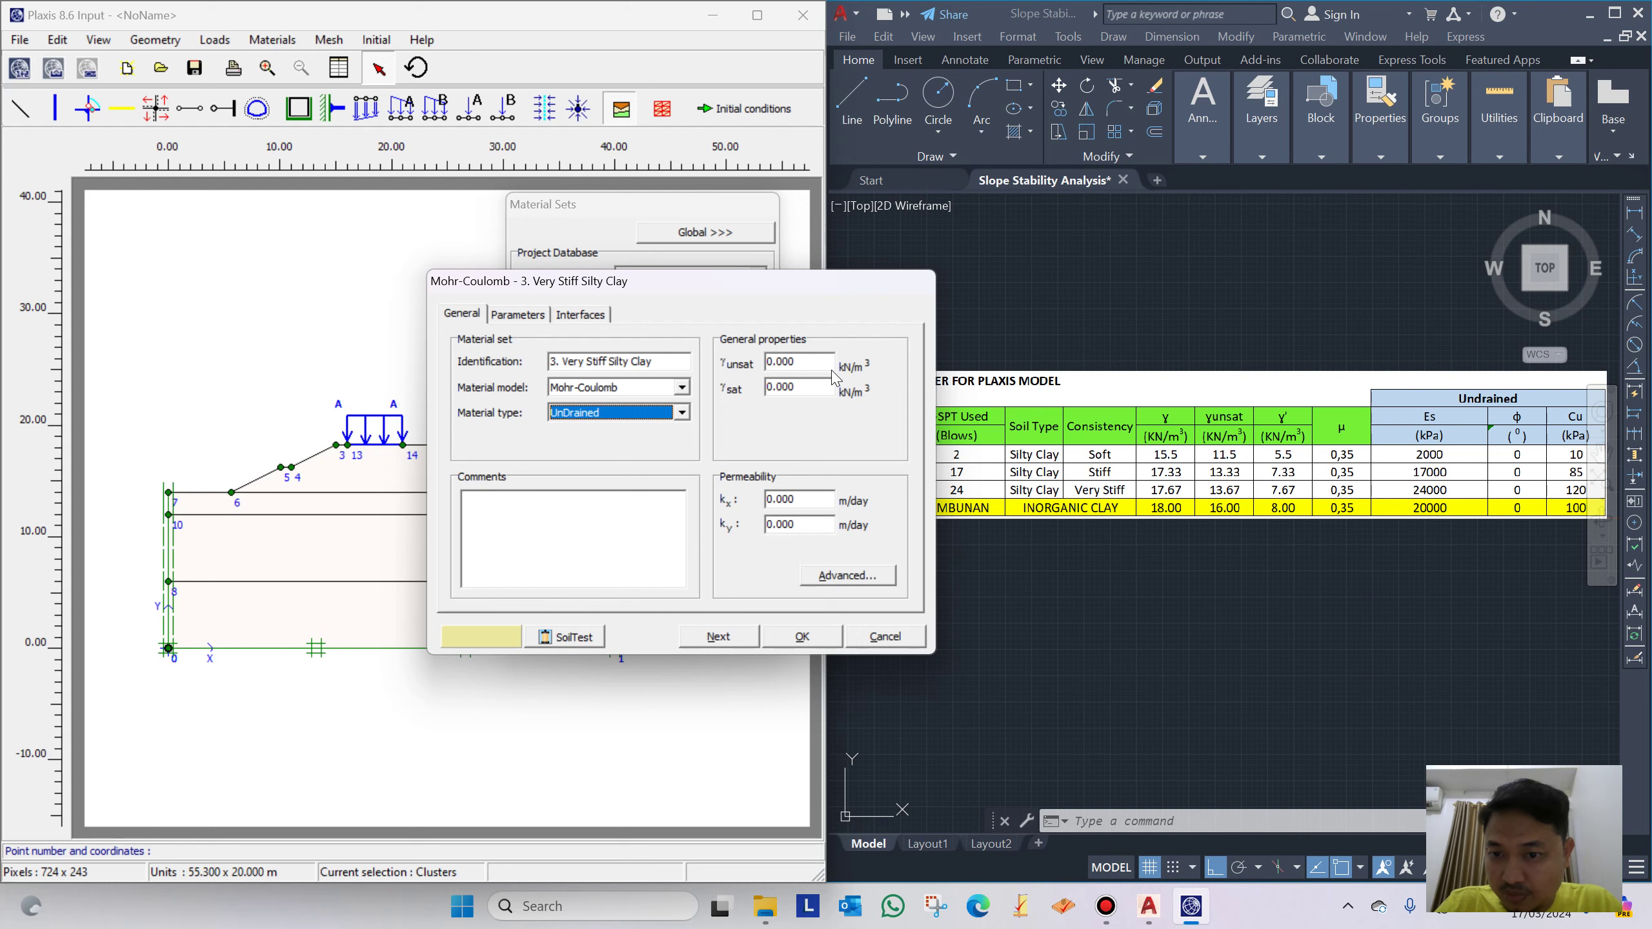
# Set the very stiff silty clay's unsaturated unit weight to 13.67 kN/m3, saturated unit weight to 17.67 kN/m3, and kx and ky to 0.005 m/day
pyautogui.click(812, 360)
pyautogui.write('17.67')
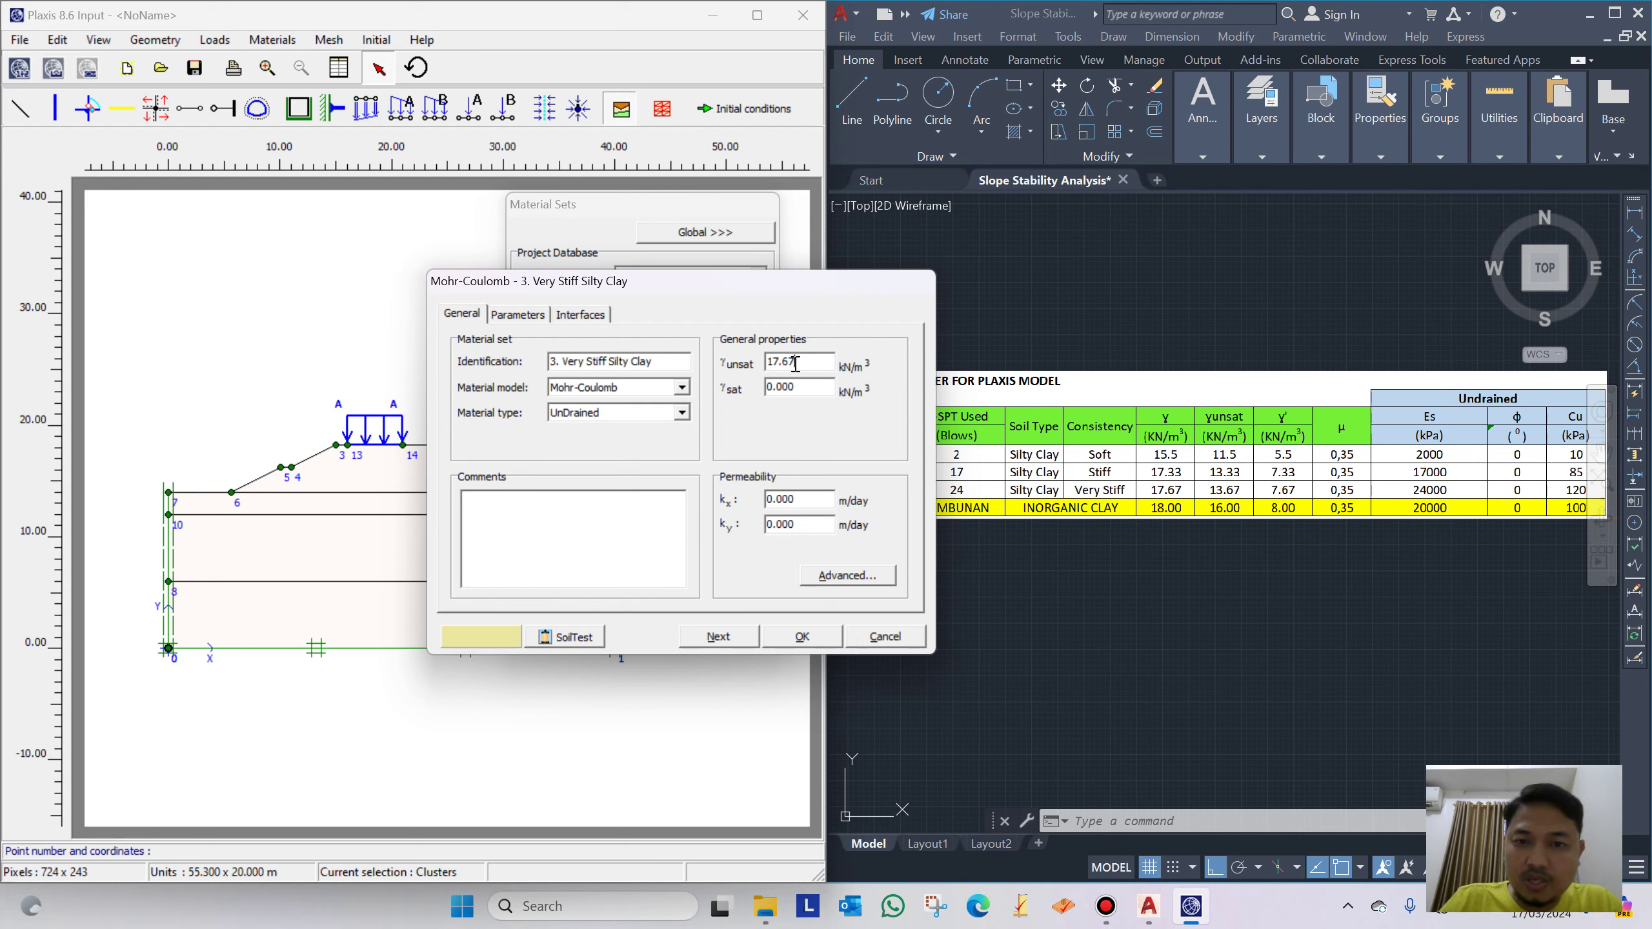
pyautogui.moveTo(804, 363); pyautogui.dragTo(727, 363)
pyautogui.press('BackSpace')
pyautogui.write('17.67')
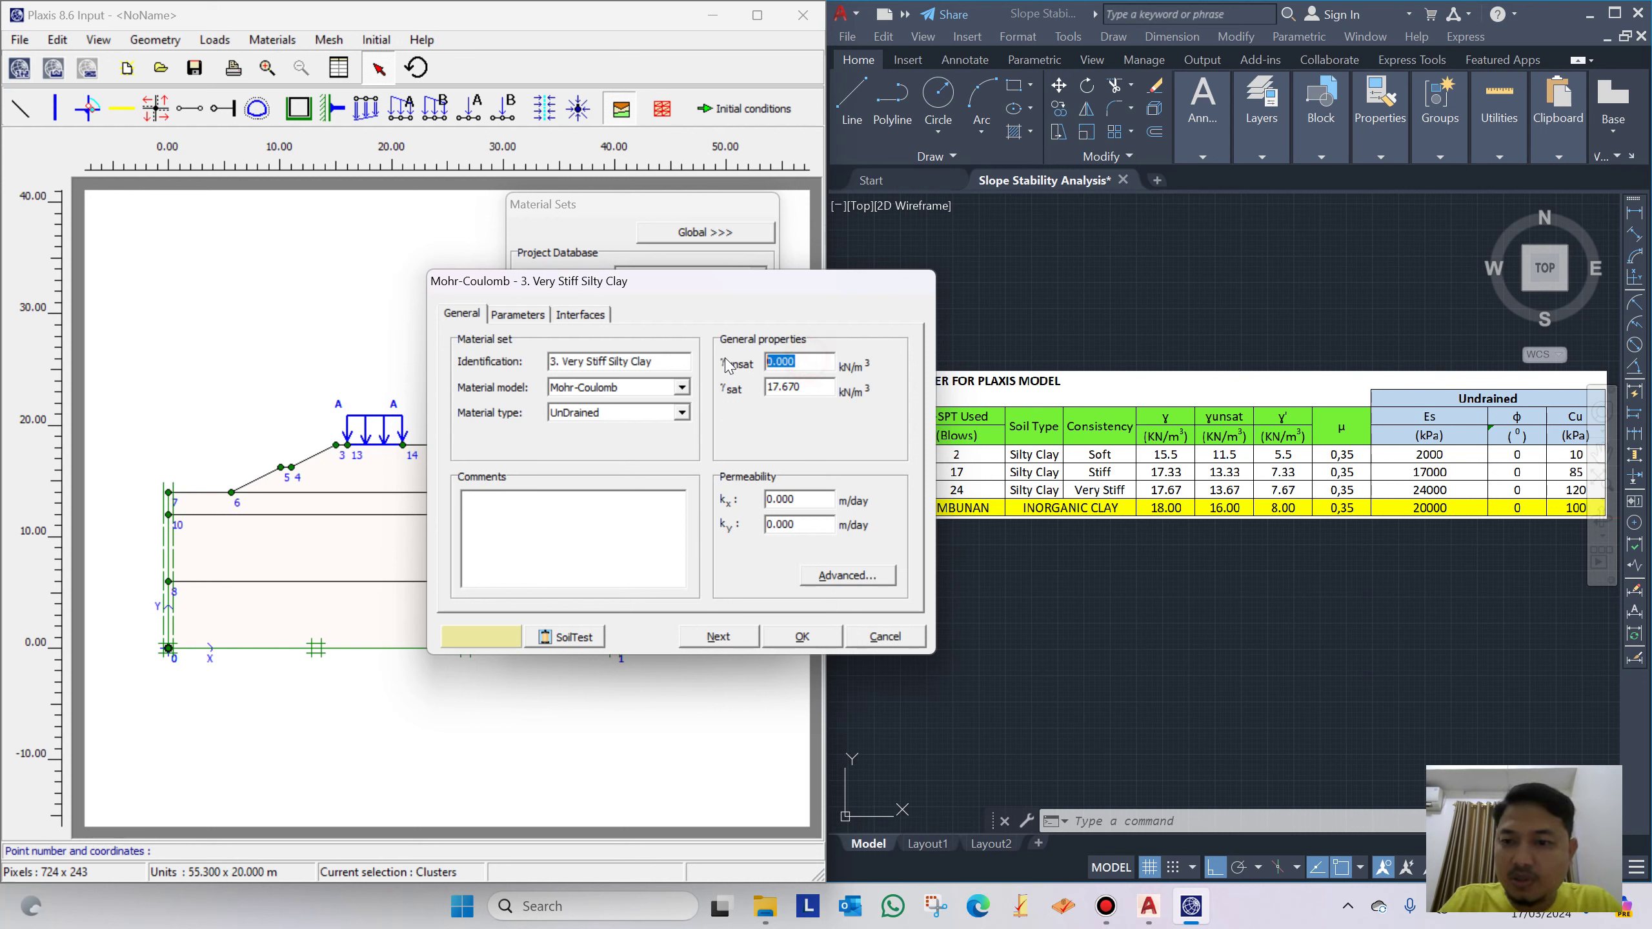
pyautogui.write('13.67')
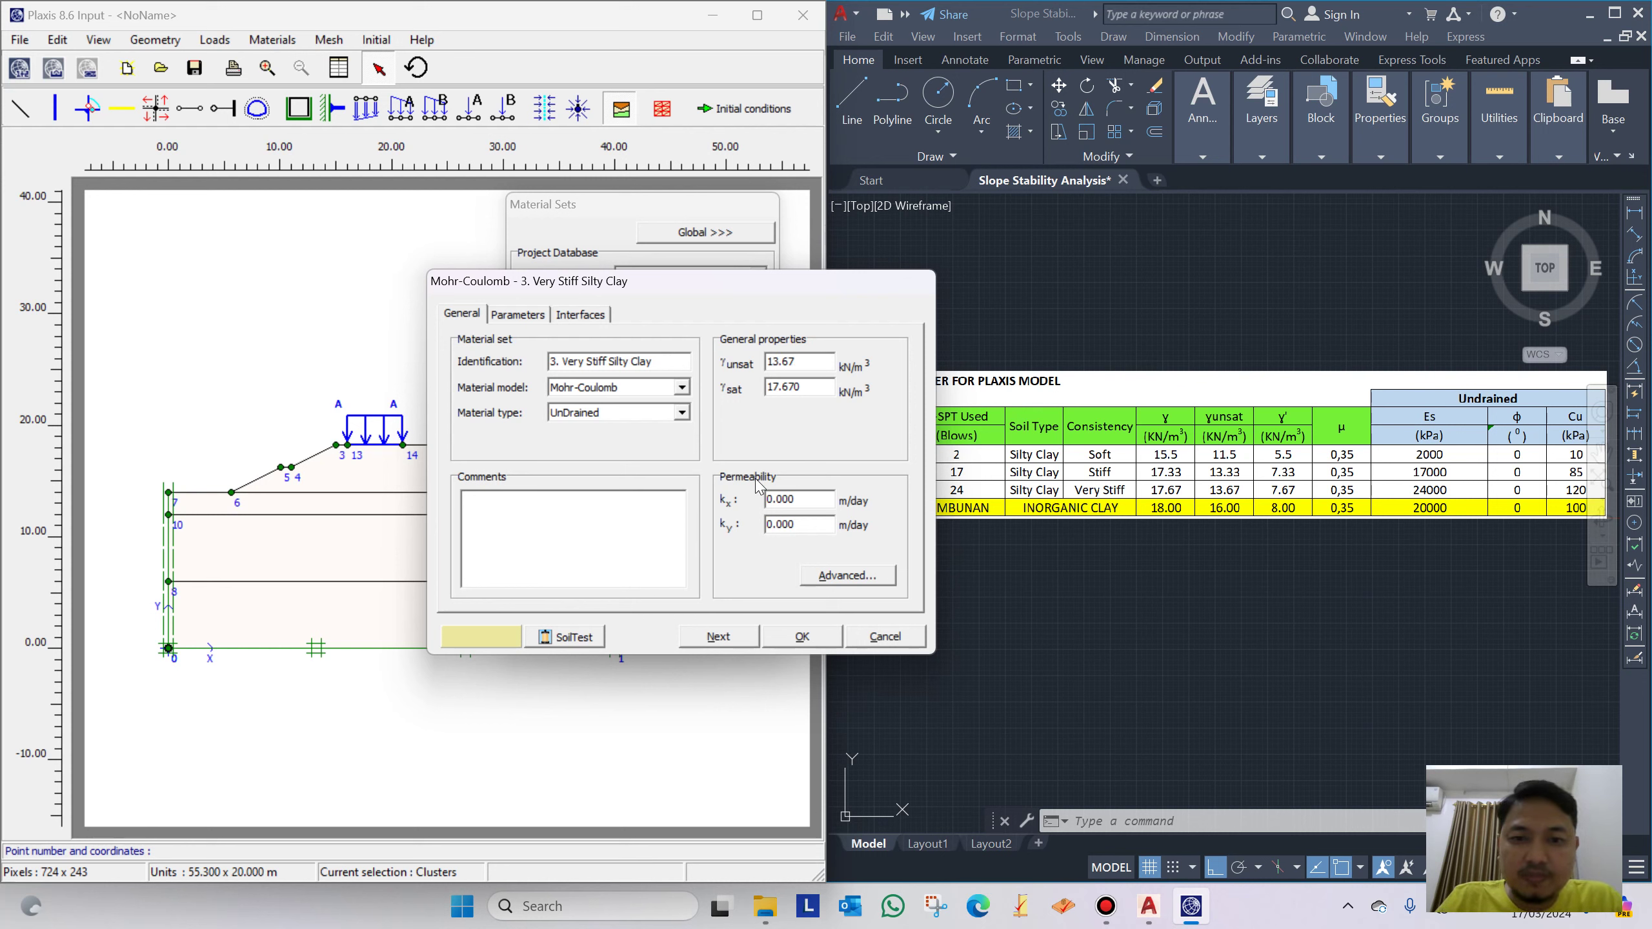
pyautogui.click(807, 498)
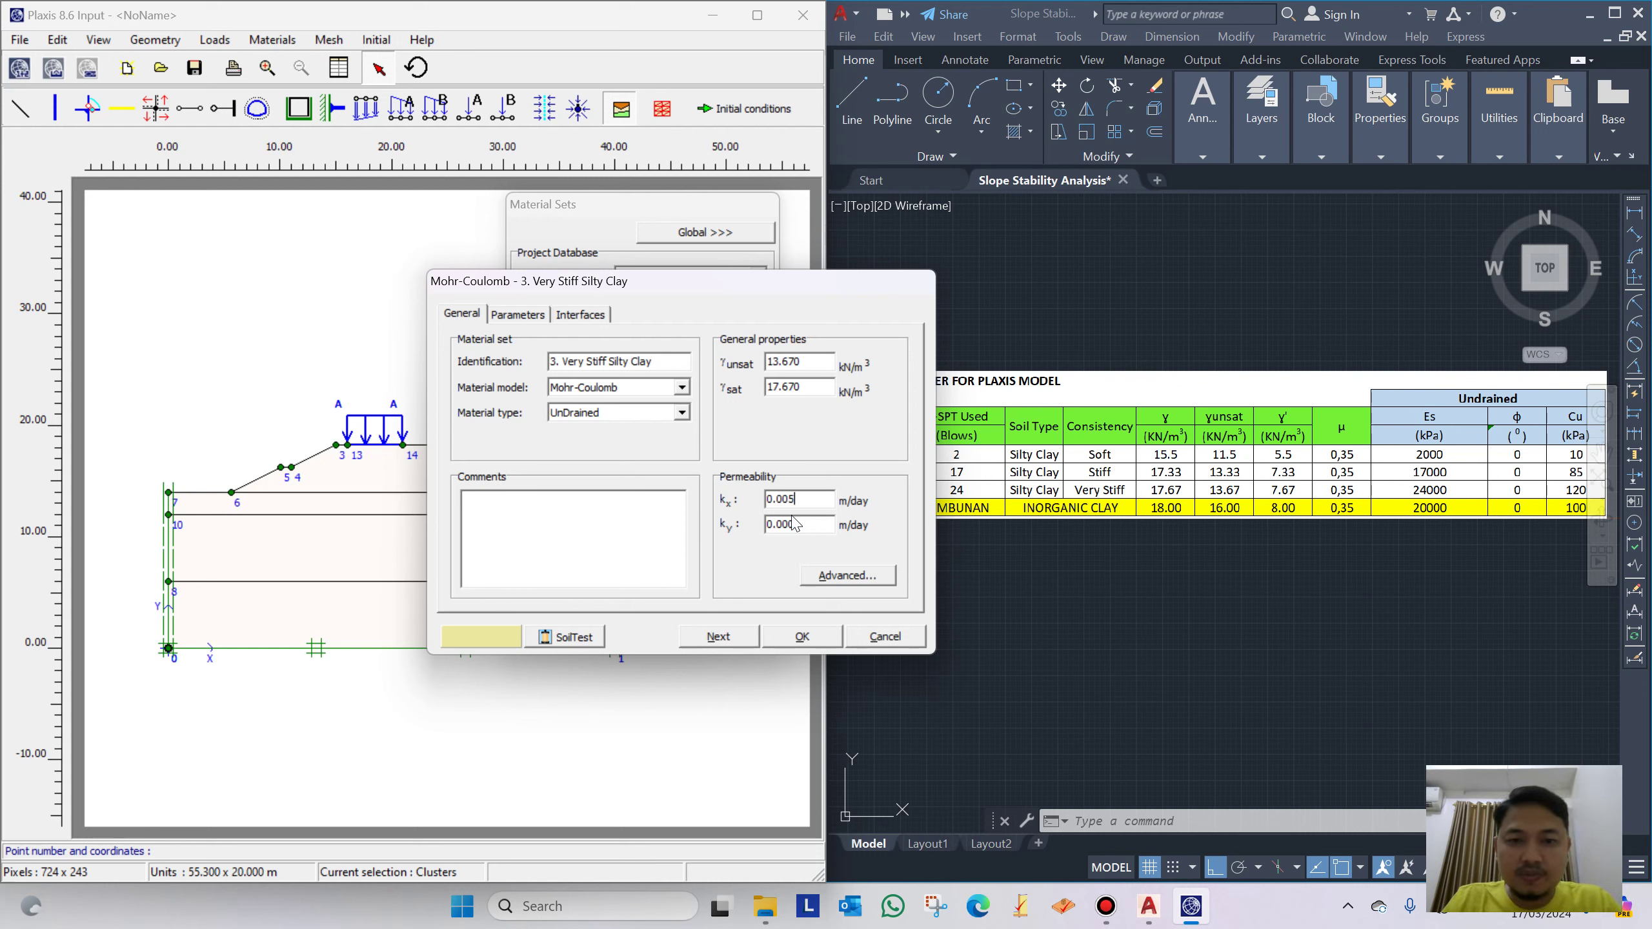
pyautogui.click(799, 523)
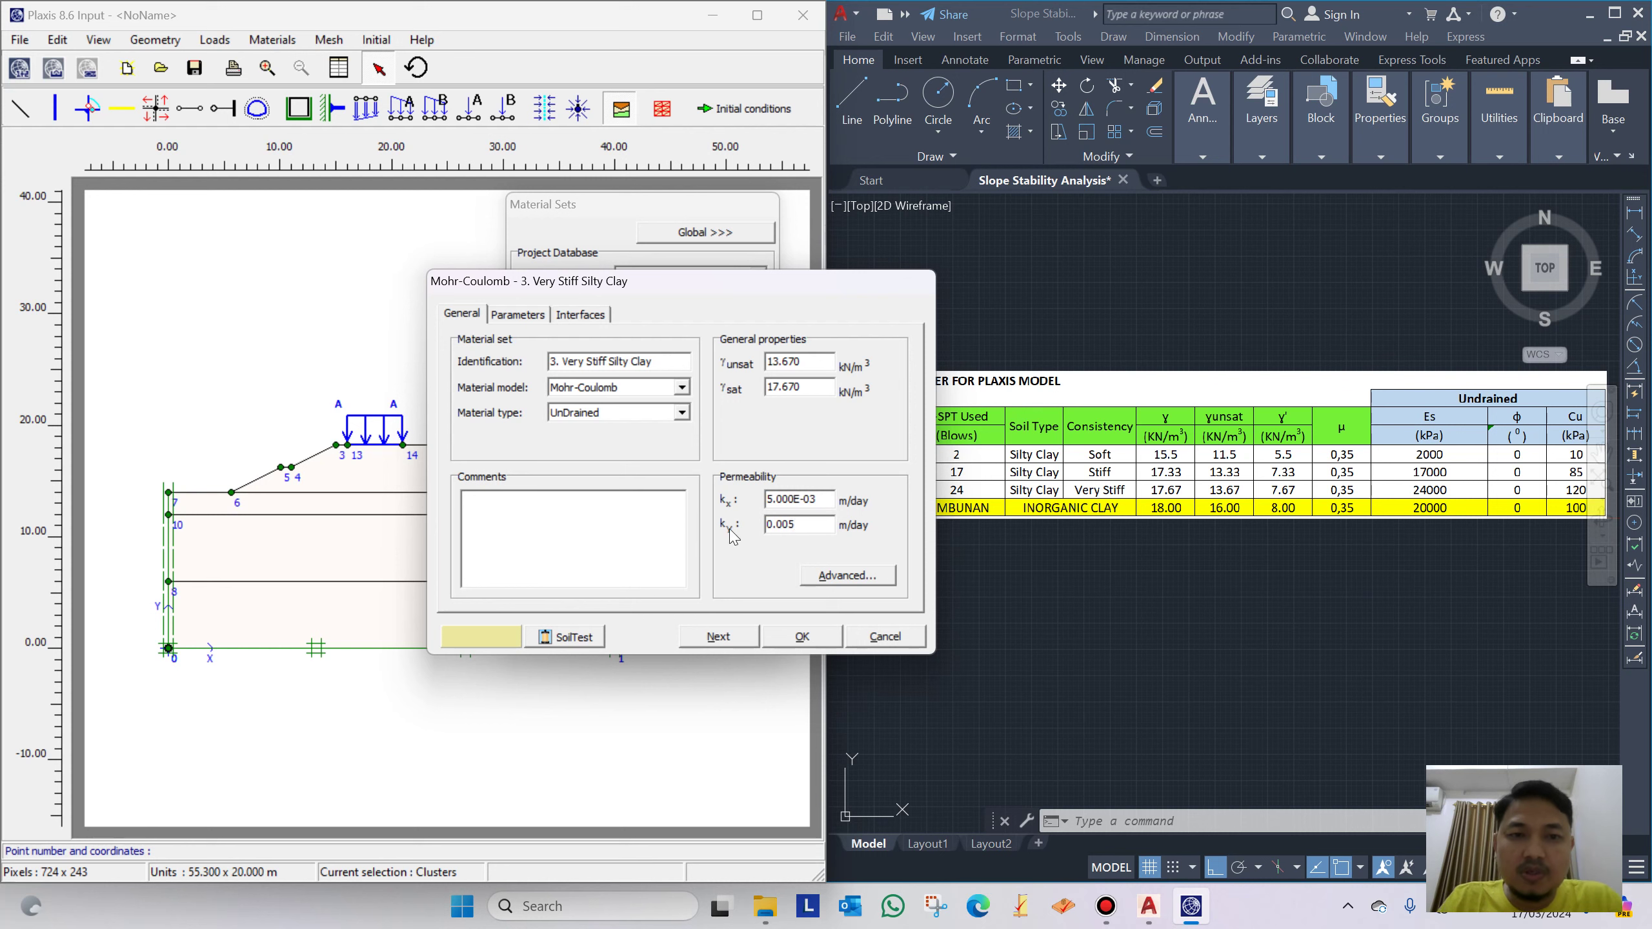
# Set the very stiff silty clay's Eref to 24000 kN/m2 and its Poisson's ratio to 0.35
pyautogui.click(517, 314)
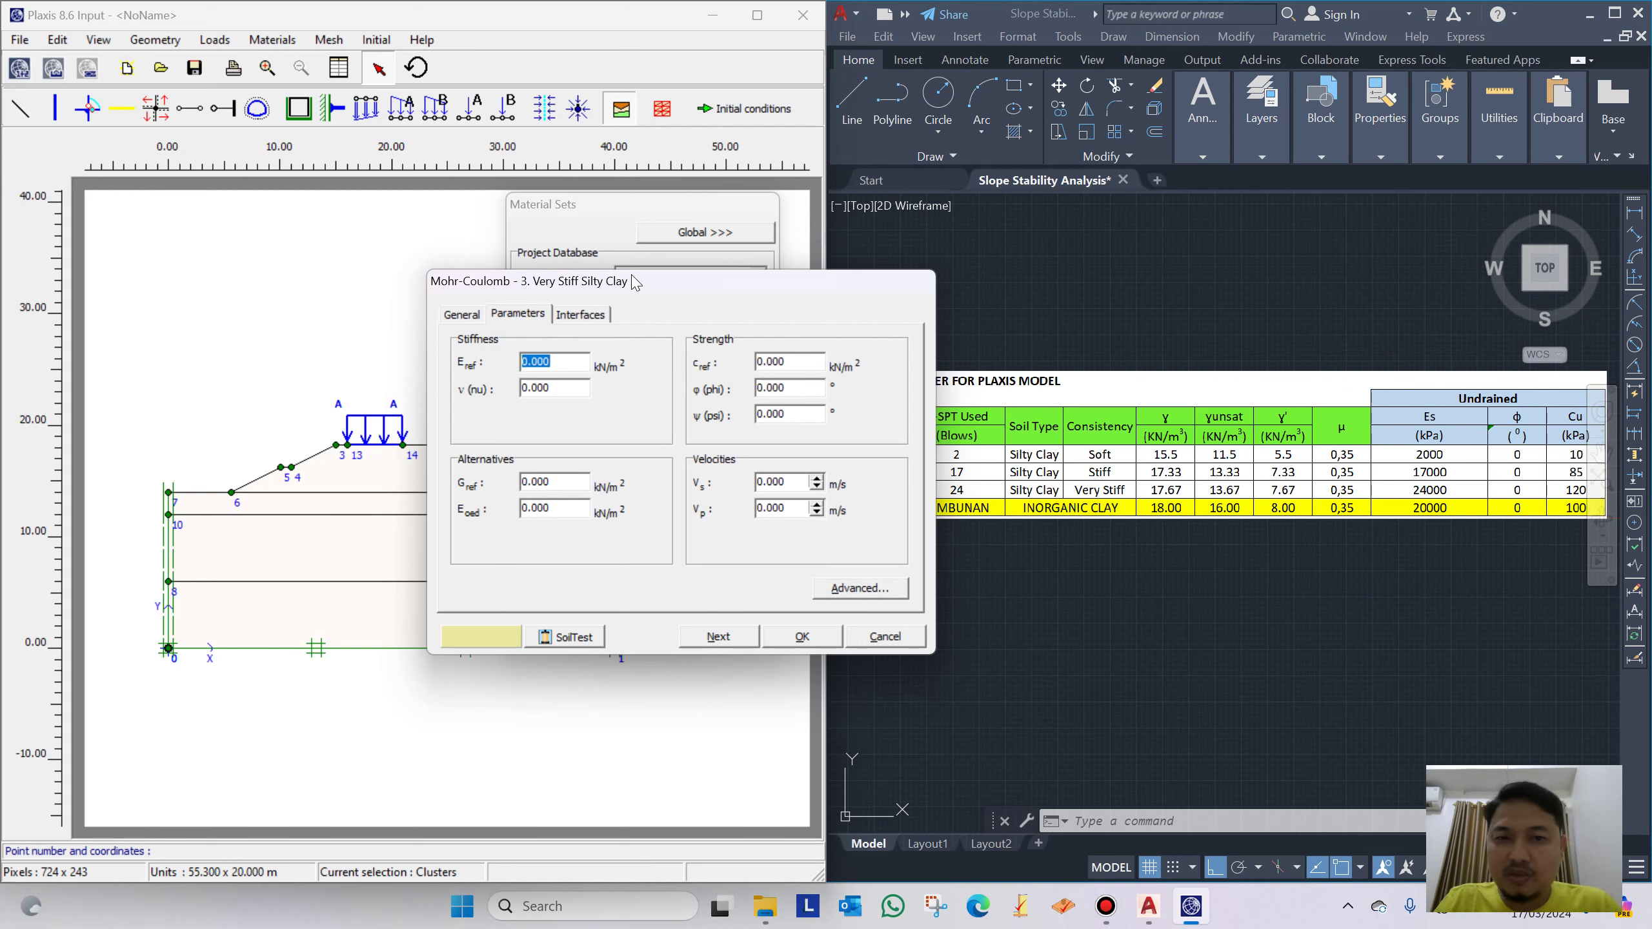
pyautogui.moveTo(779, 286); pyautogui.dragTo(695, 268)
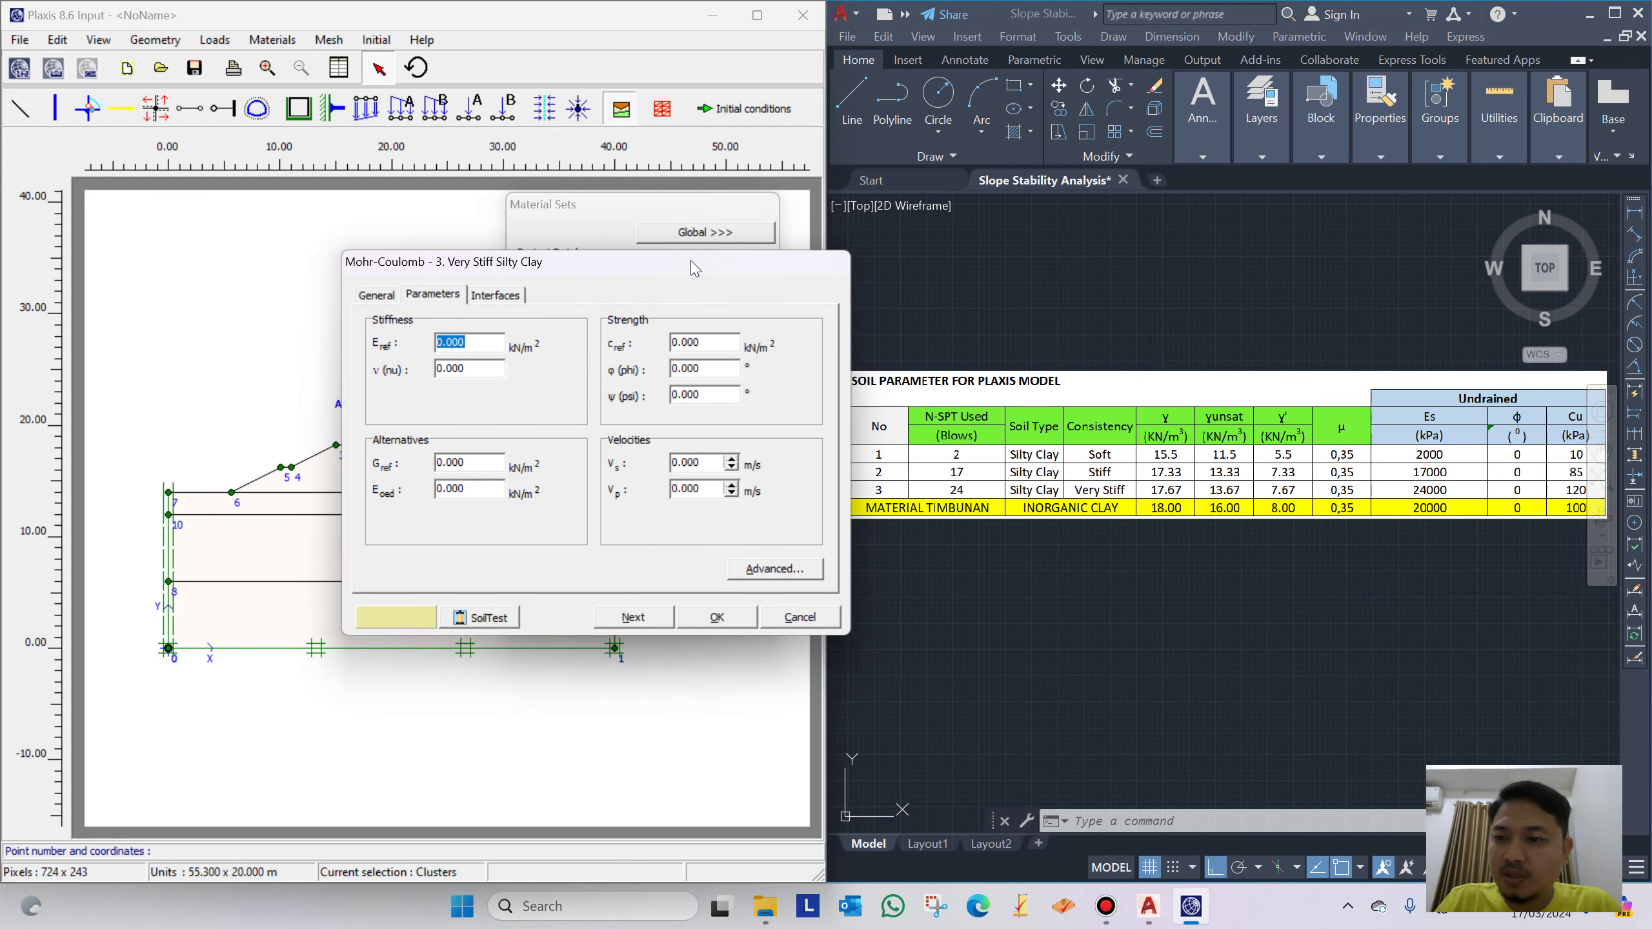
pyautogui.write('24')
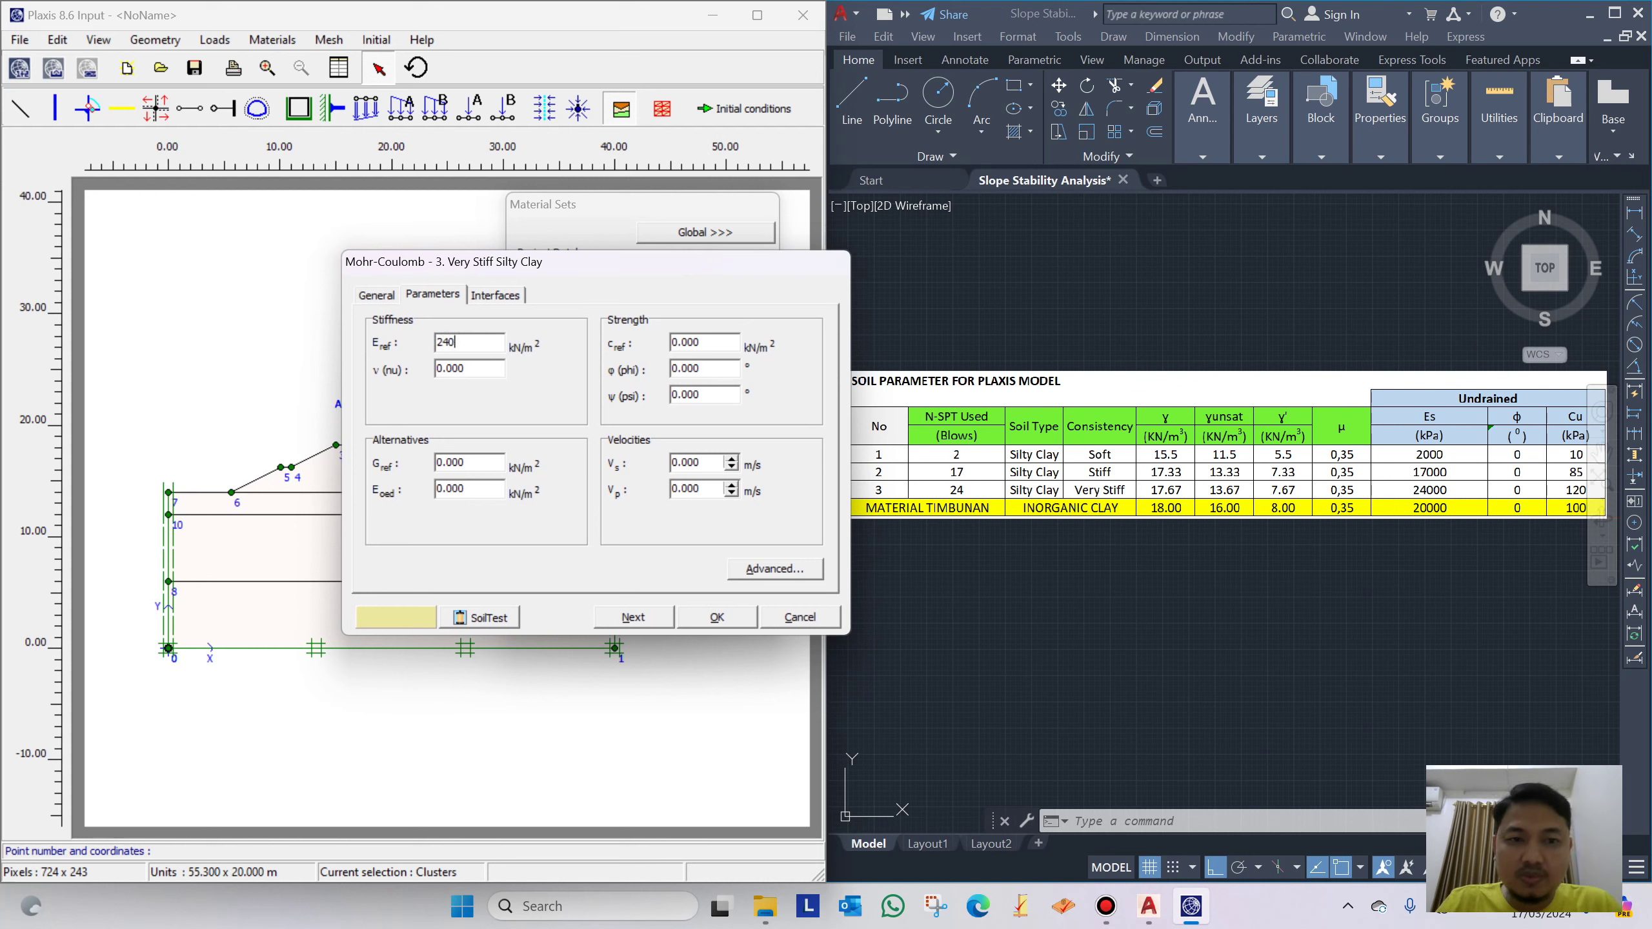
pyautogui.click(470, 369)
pyautogui.doubleClick(470, 370)
pyautogui.write('0.35')
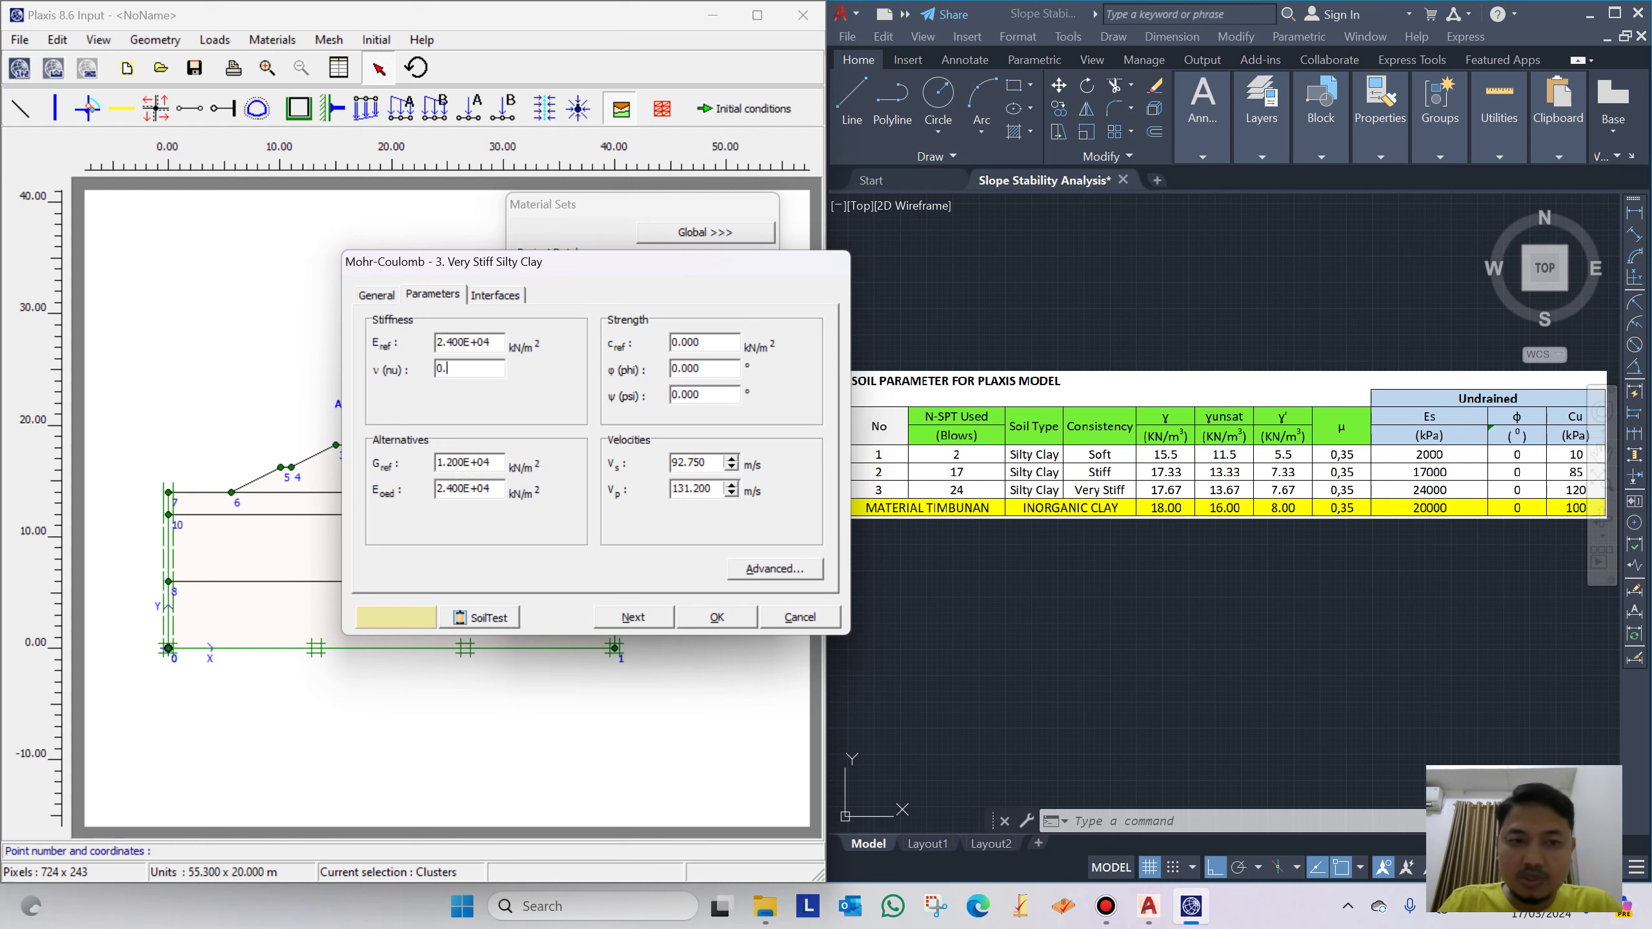
# Set the very stiff silty clay's cohesion cref to 120 kN/m2 and save the material set
pyautogui.doubleClick(708, 338)
pyautogui.write('120')
pyautogui.click(706, 367)
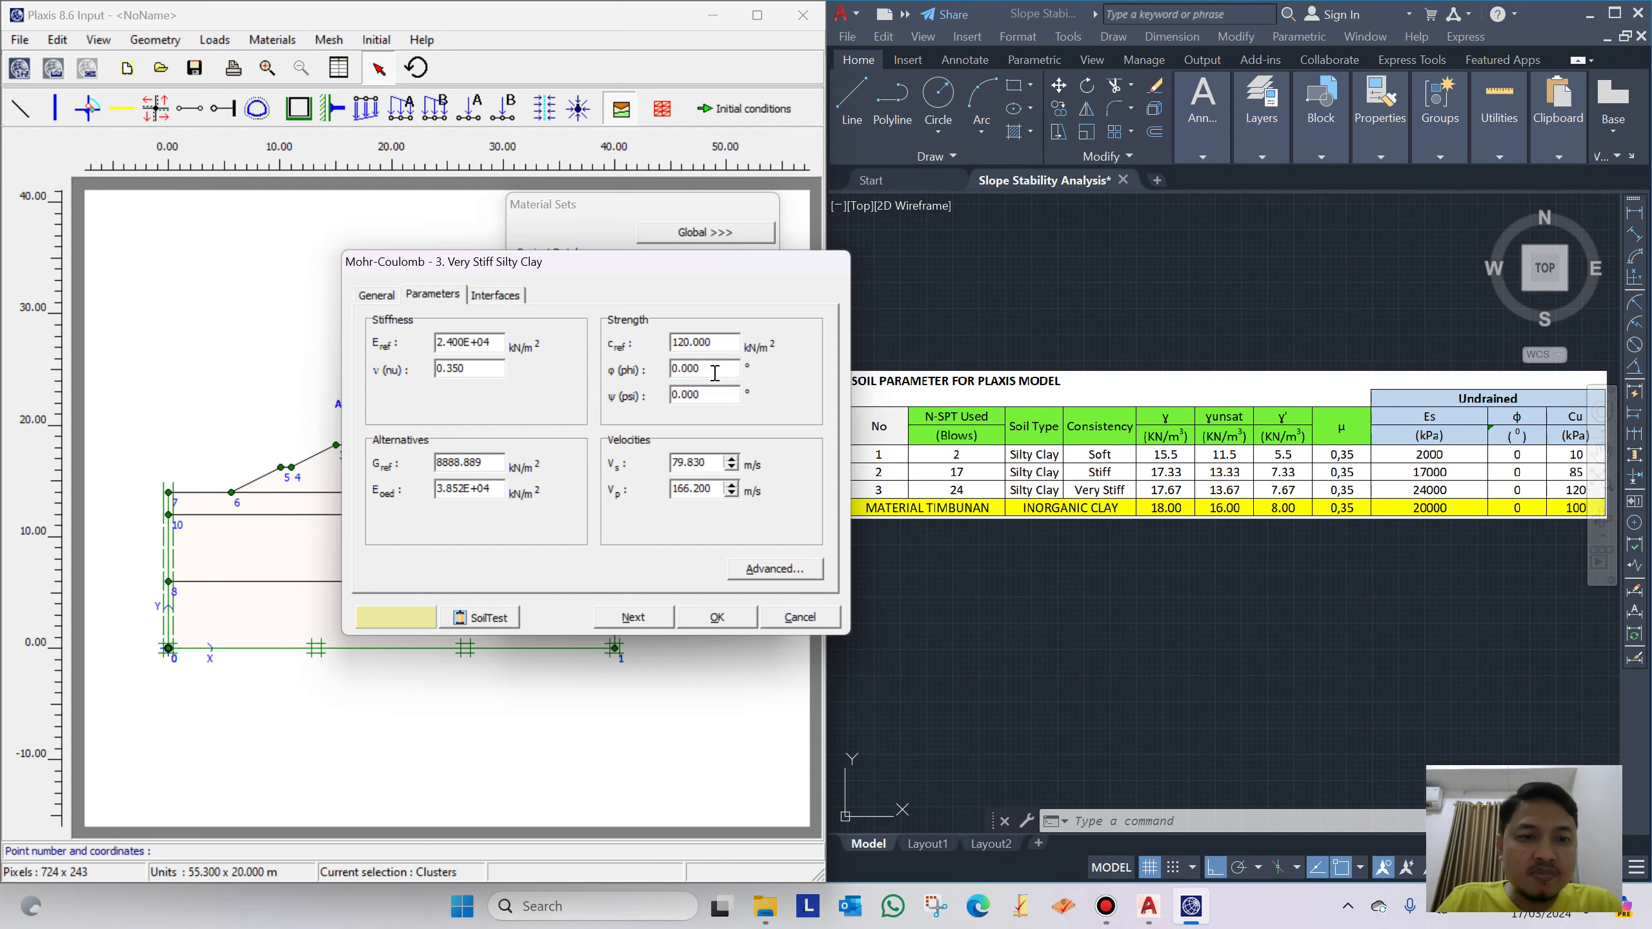
pyautogui.click(717, 616)
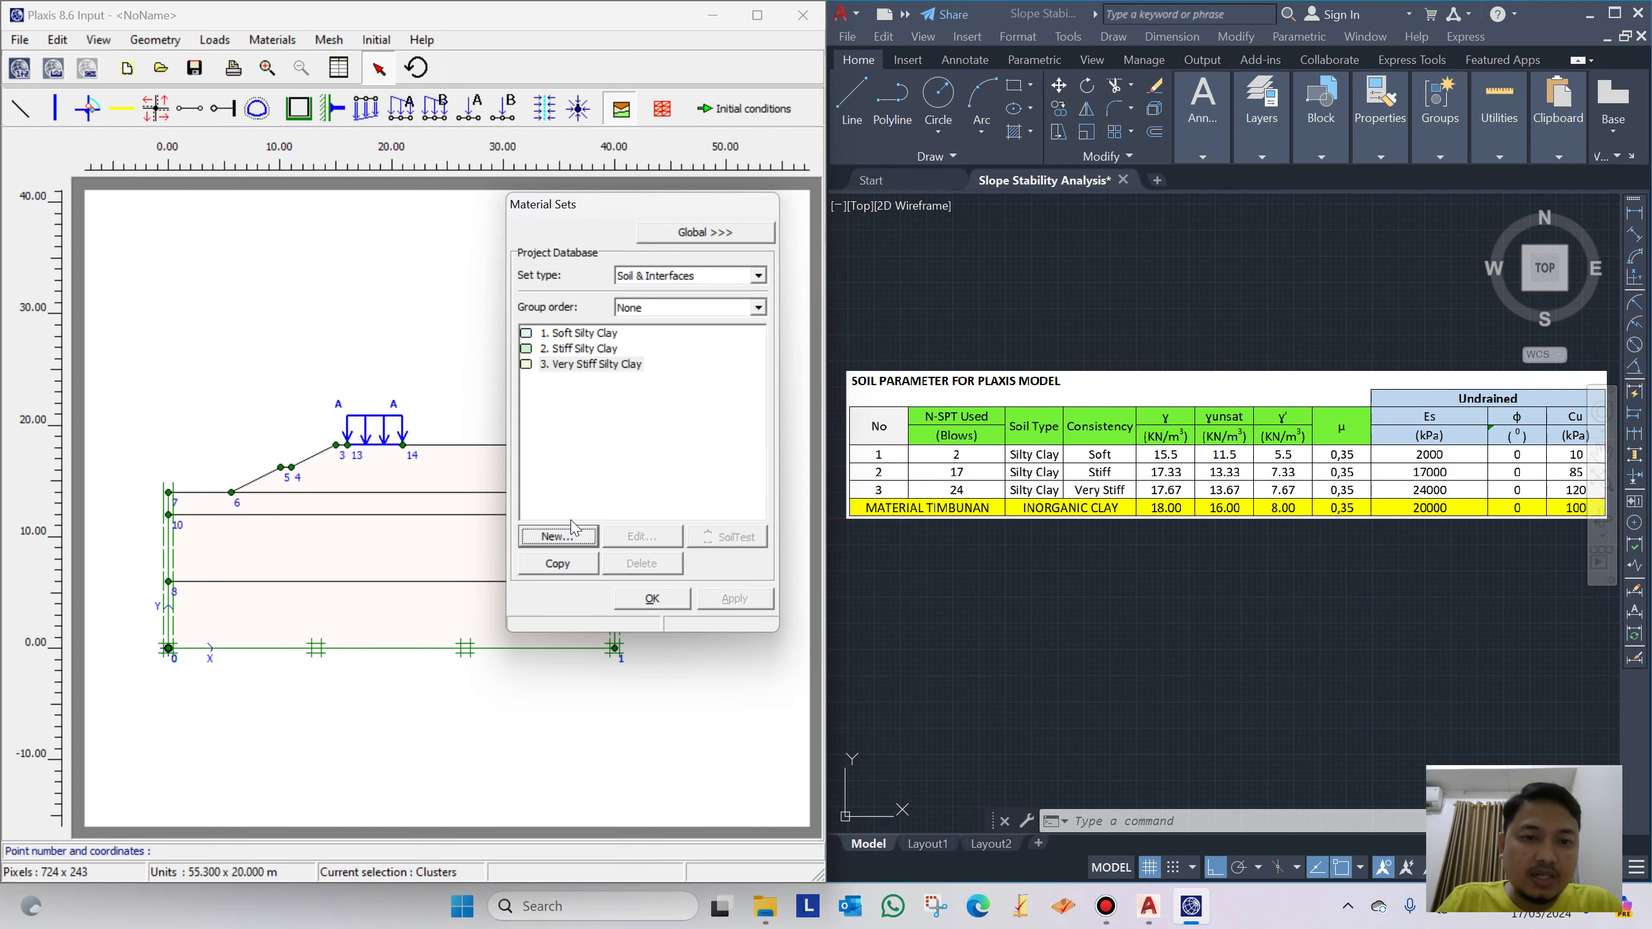
# Create a new soil material set named "4. Tanah Timbunan" with the UnDrained material type
pyautogui.click(574, 538)
pyautogui.moveTo(554, 342); pyautogui.dragTo(442, 338)
pyautogui.write('4. Tanah Timbunan')
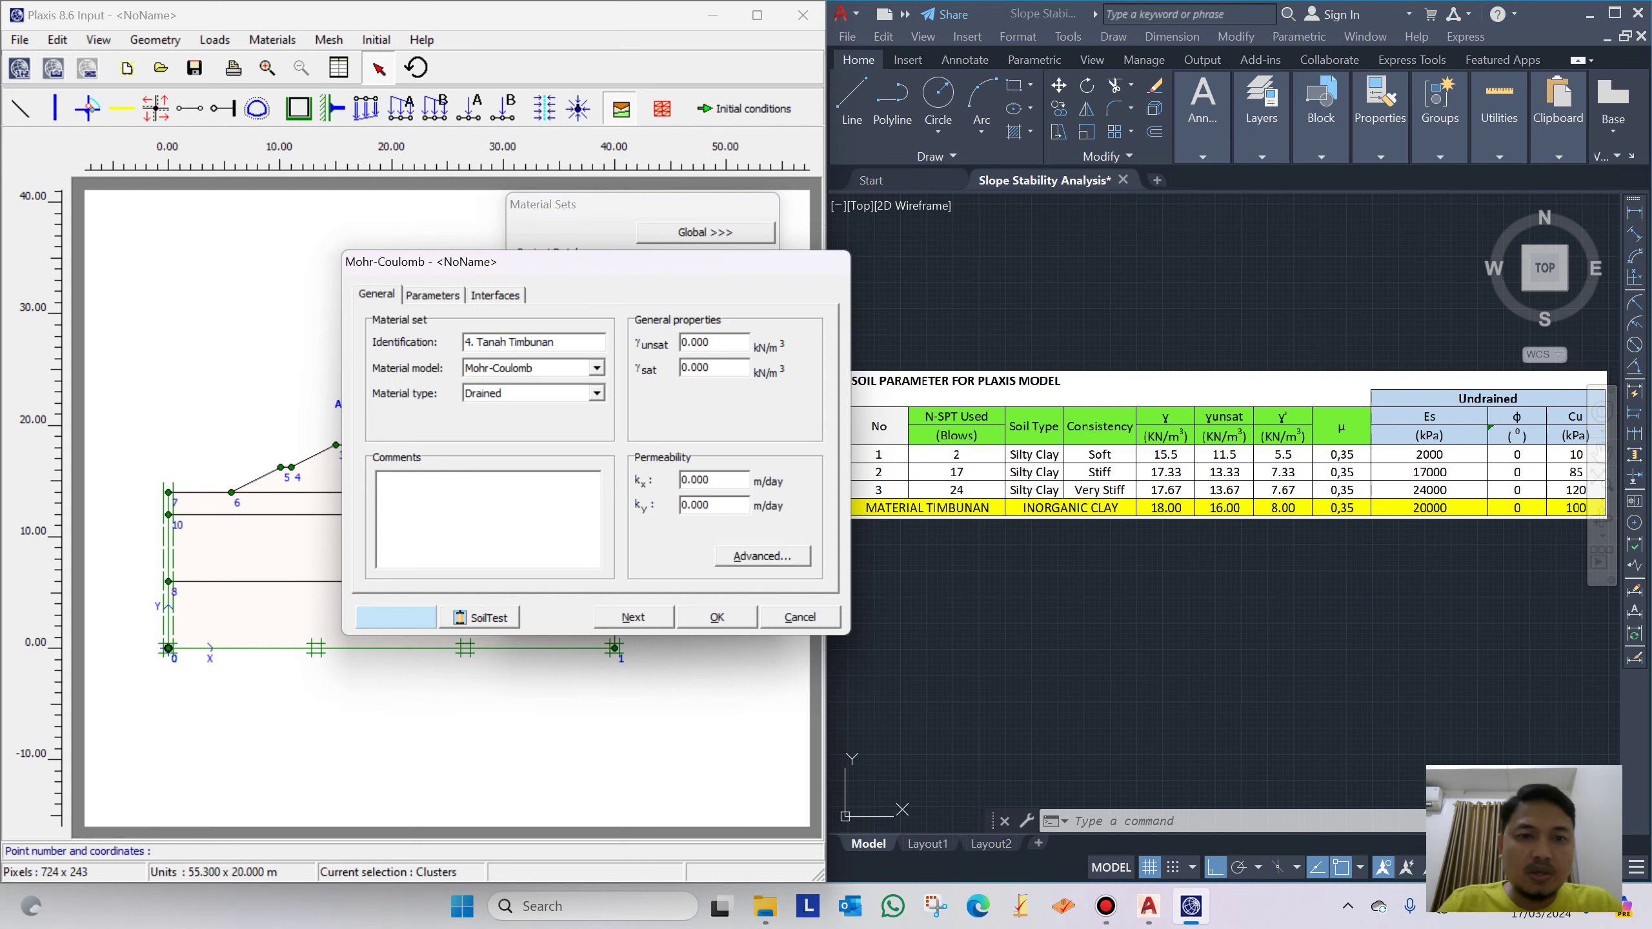
pyautogui.click(543, 394)
pyautogui.click(524, 419)
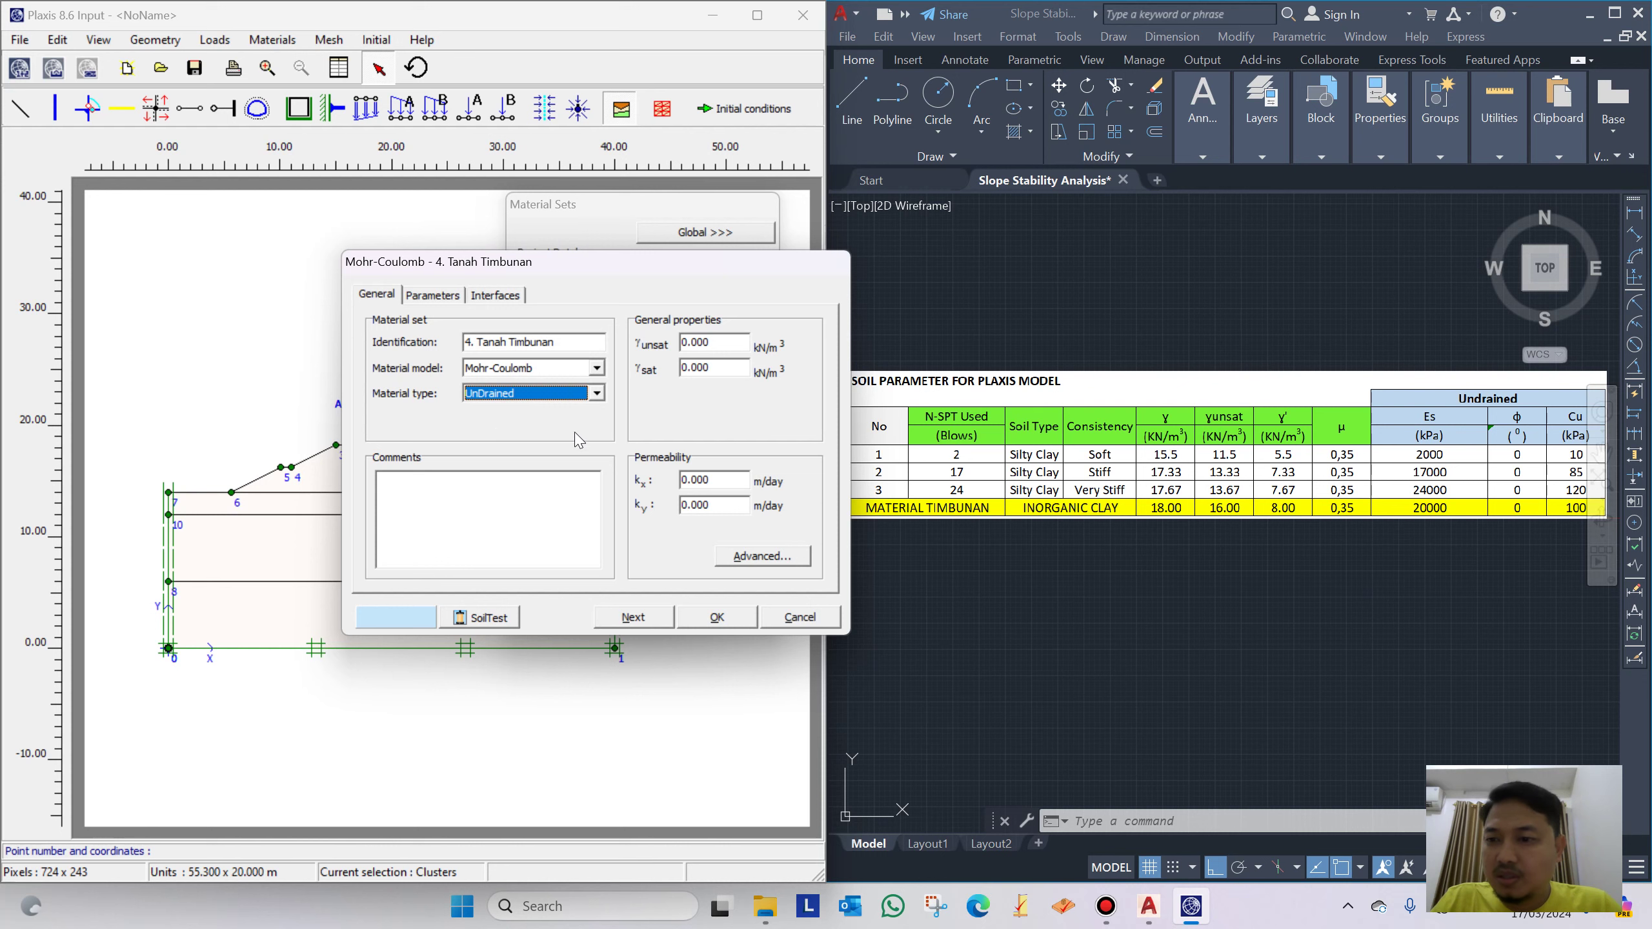
# Set Tanah Timbunan's unsaturated unit weight to 16 kN/m3 and its saturated unit weight to 18 kN/m3
pyautogui.doubleClick(726, 341)
pyautogui.write('16')
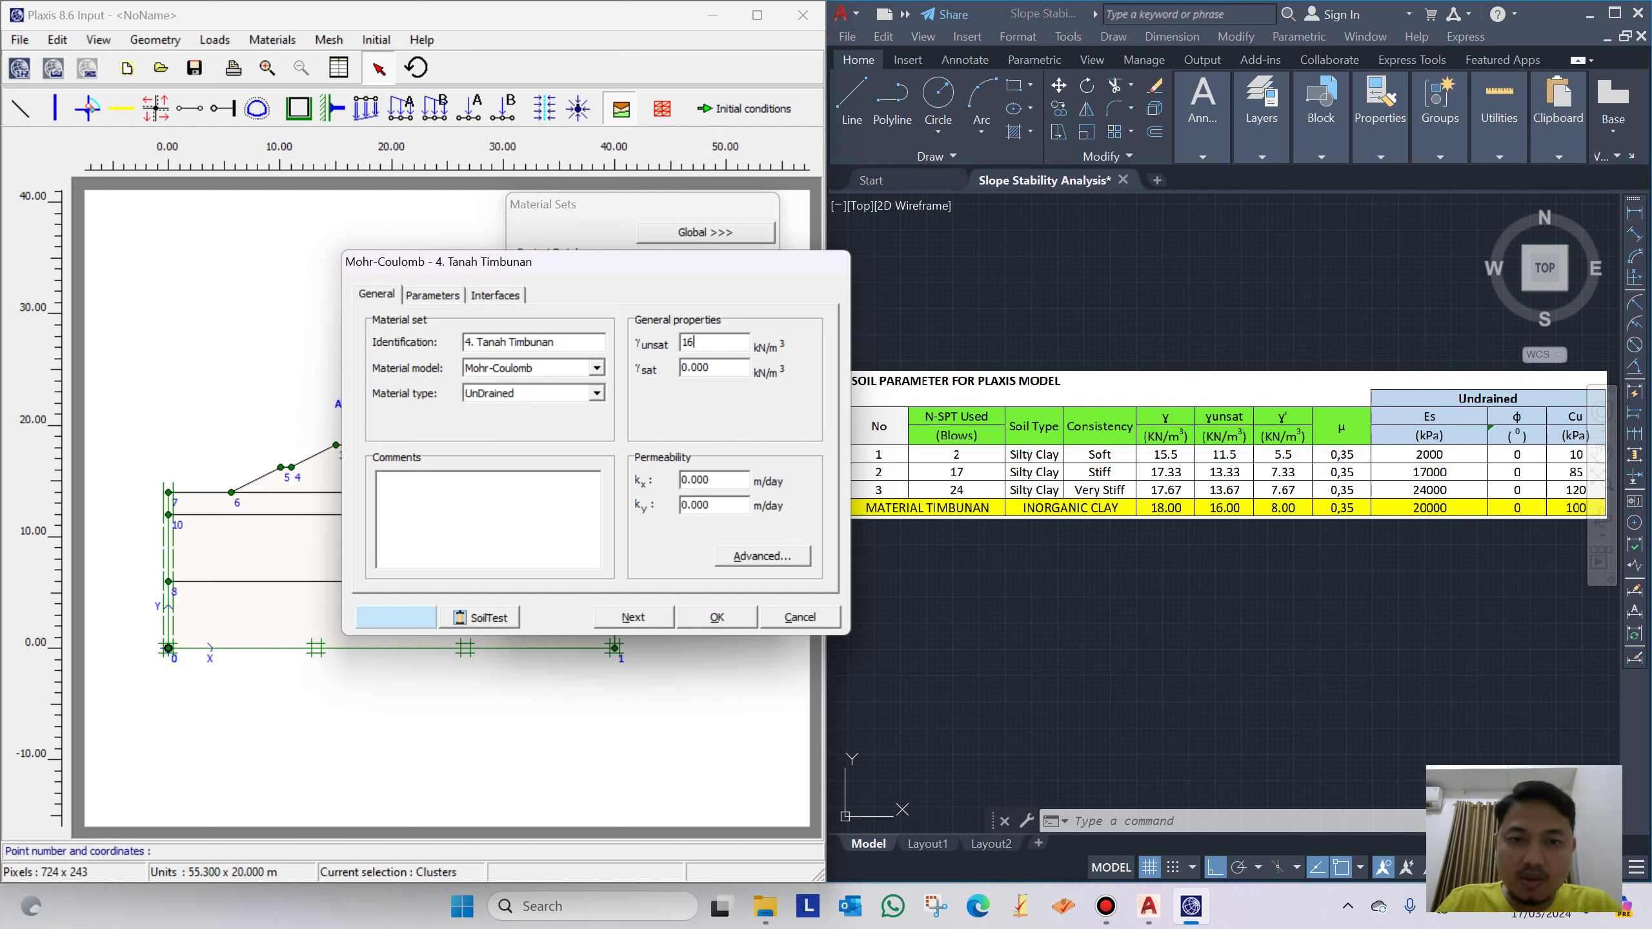
pyautogui.doubleClick(719, 369)
pyautogui.write('18')
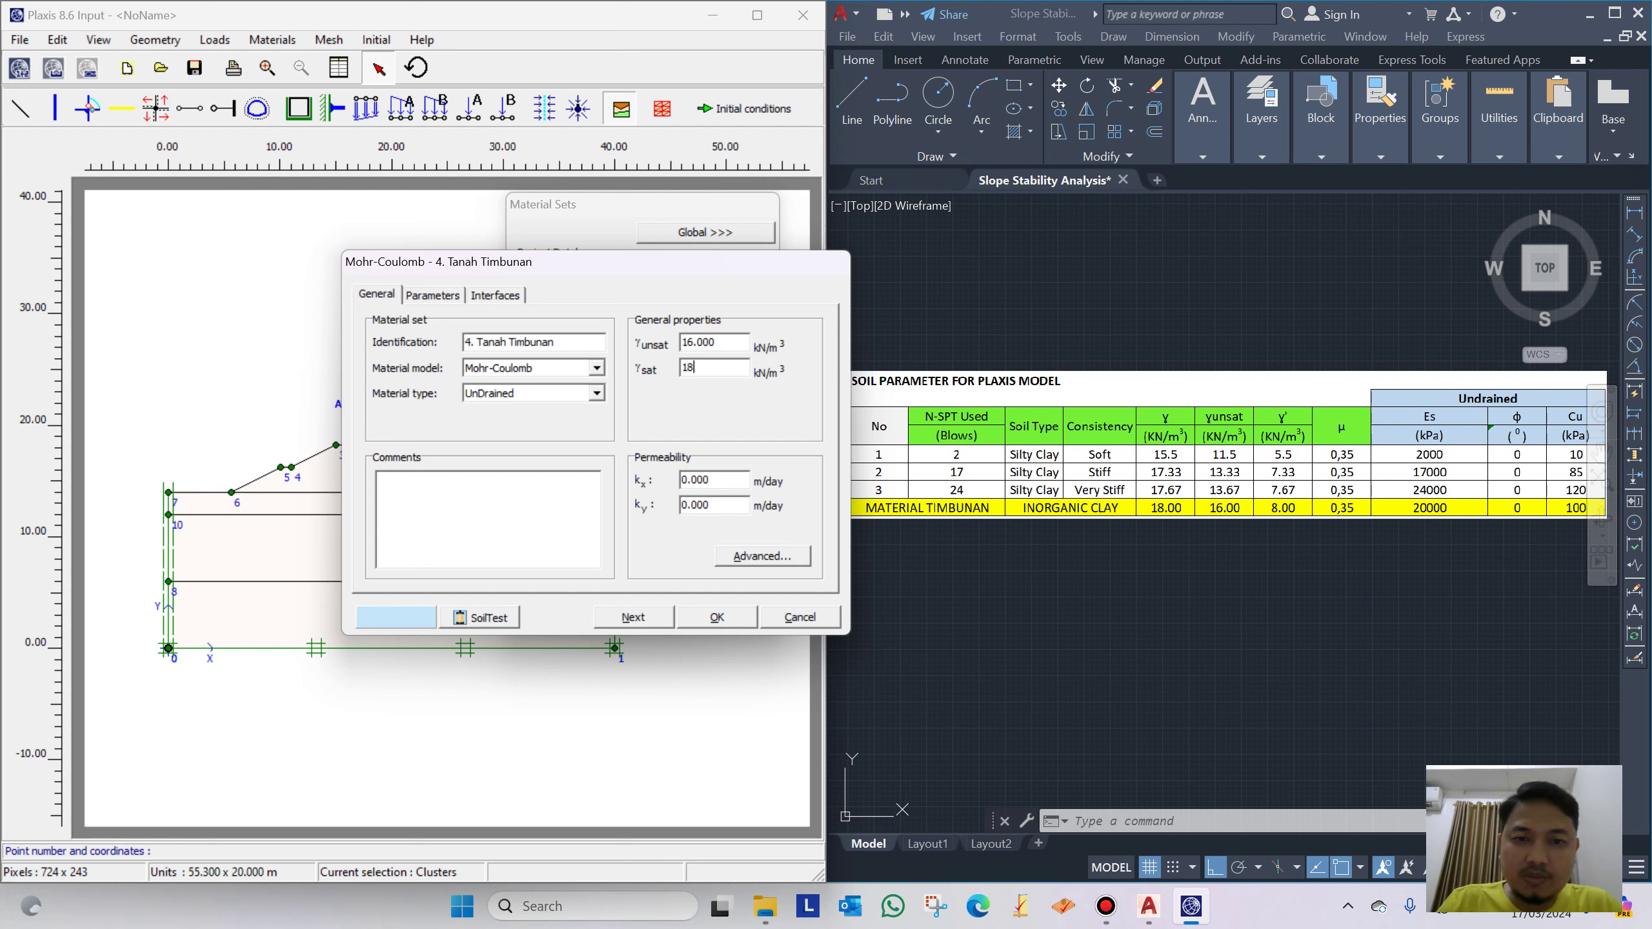
# Set Tanah Timbunan's permeability kx and ky to 0.005 m/day each
pyautogui.click(715, 477)
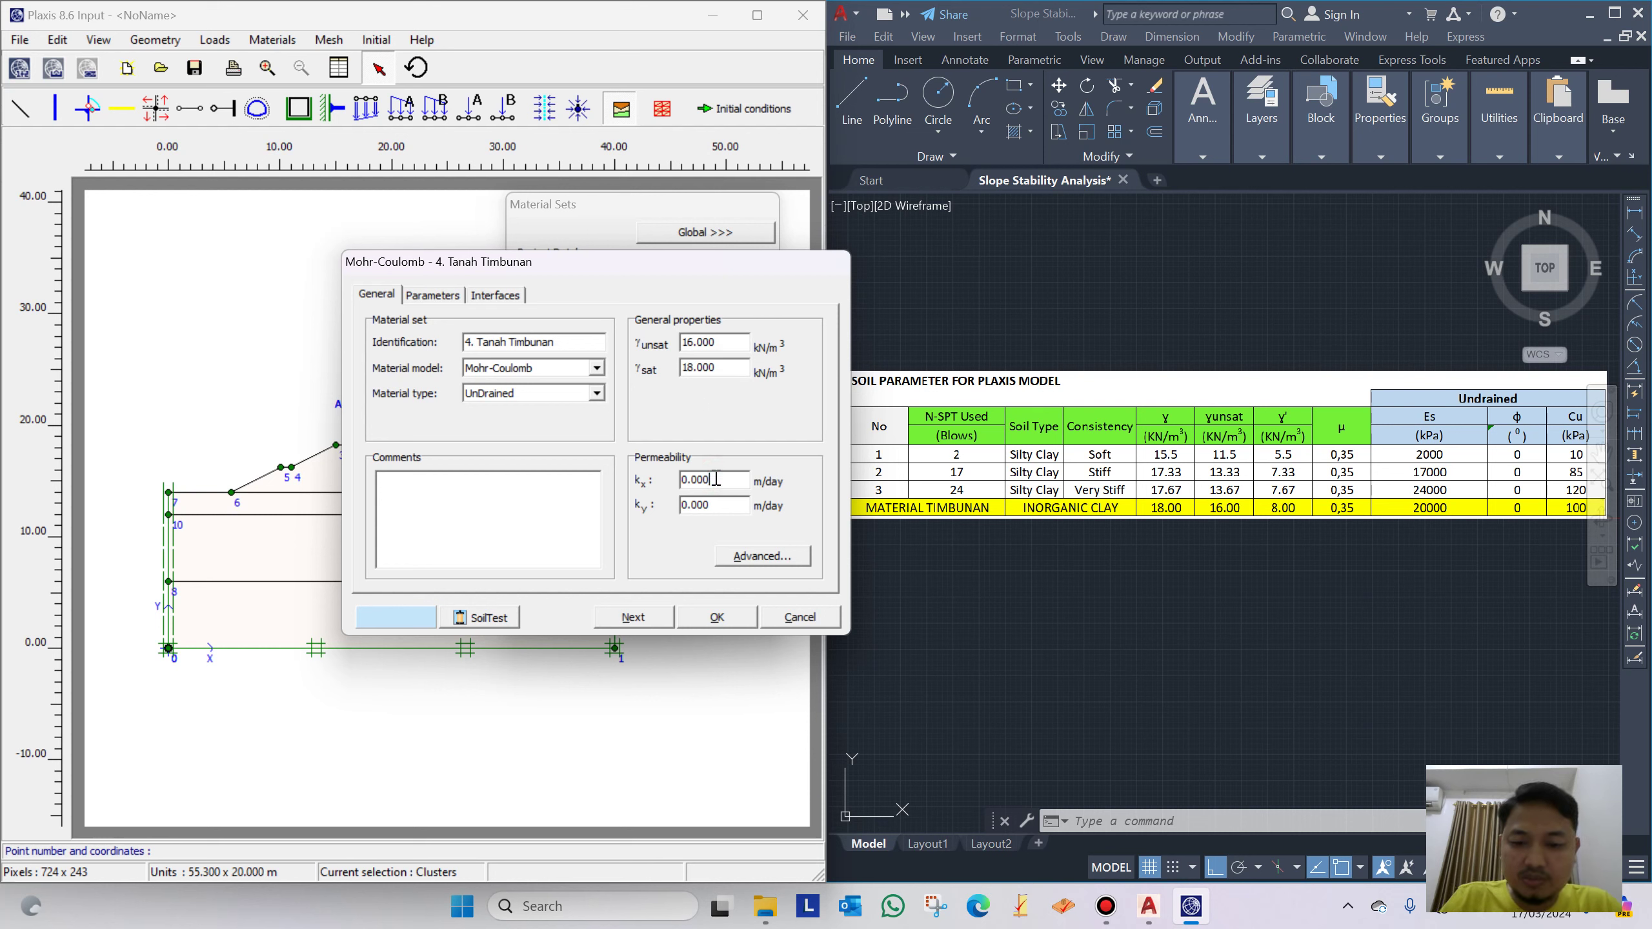
pyautogui.write('5')
pyautogui.doubleClick(733, 508)
pyautogui.write('0.00')
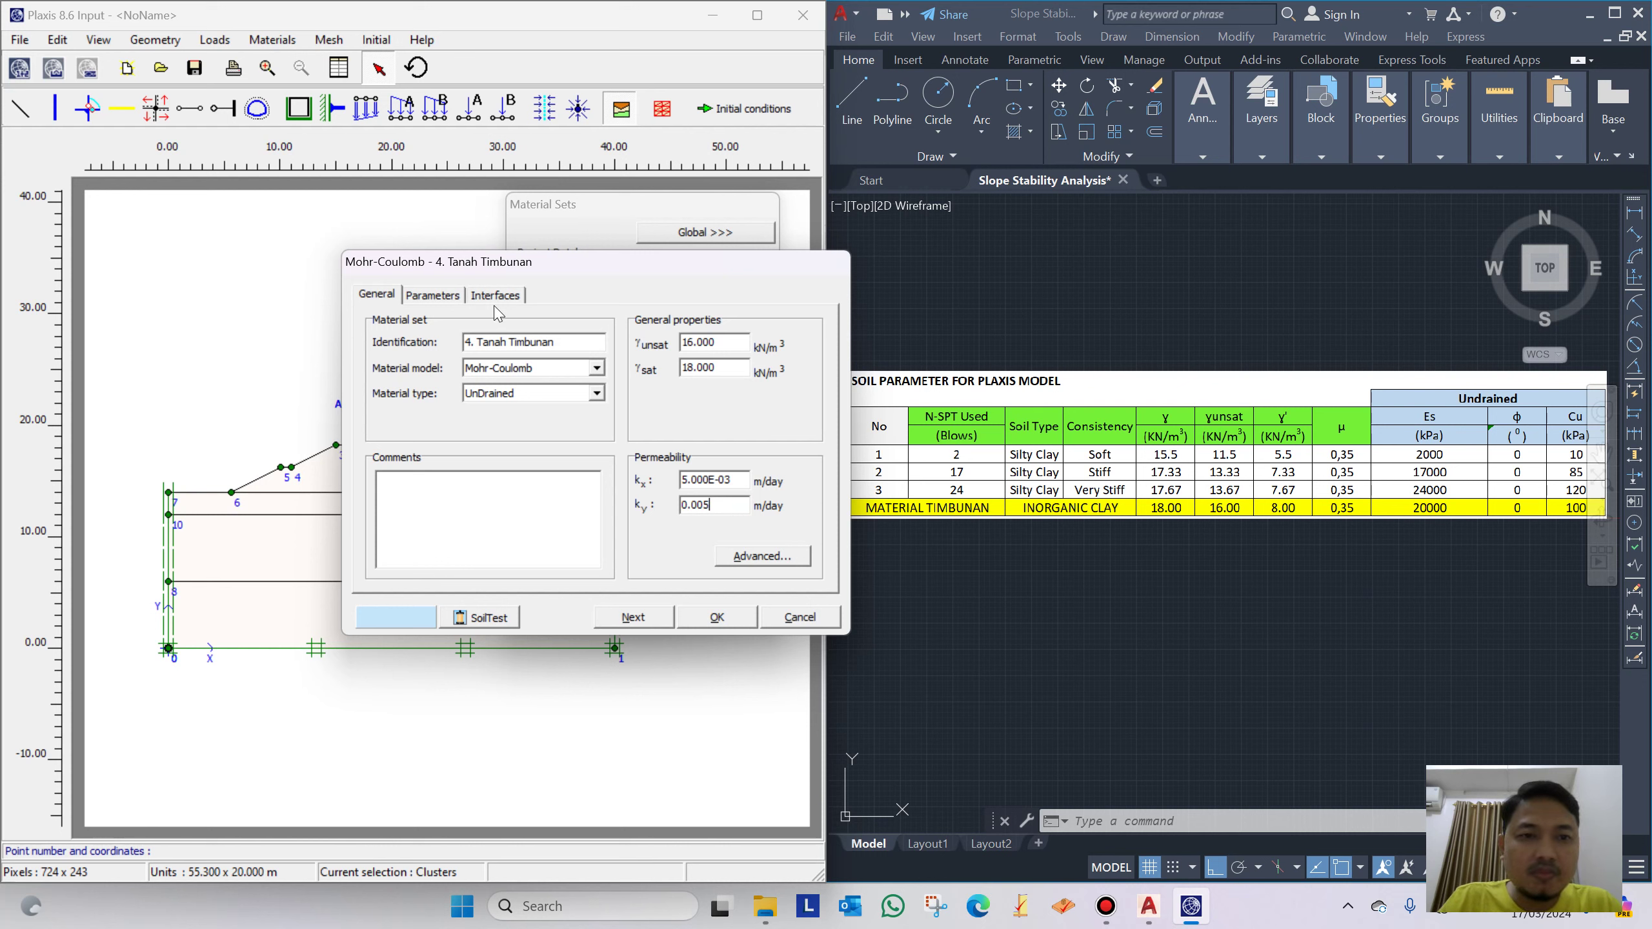
# Set Tanah Timbunan's Eref to 20000 kN/m2 and its Poisson's ratio to 0.35
pyautogui.click(429, 297)
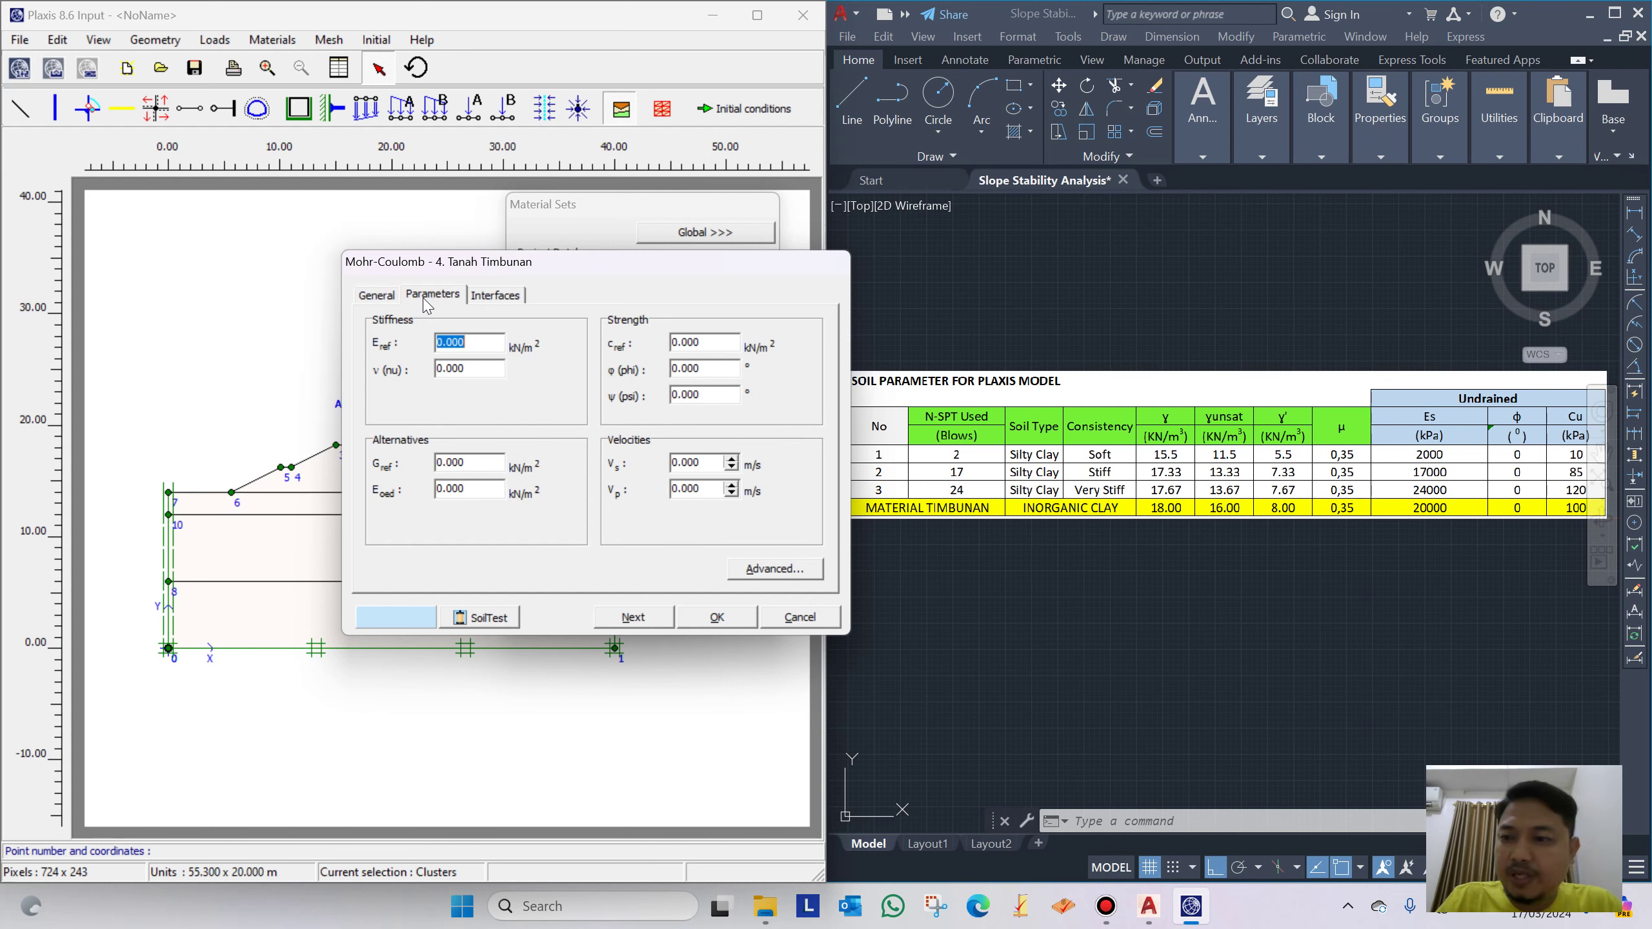
pyautogui.write('20')
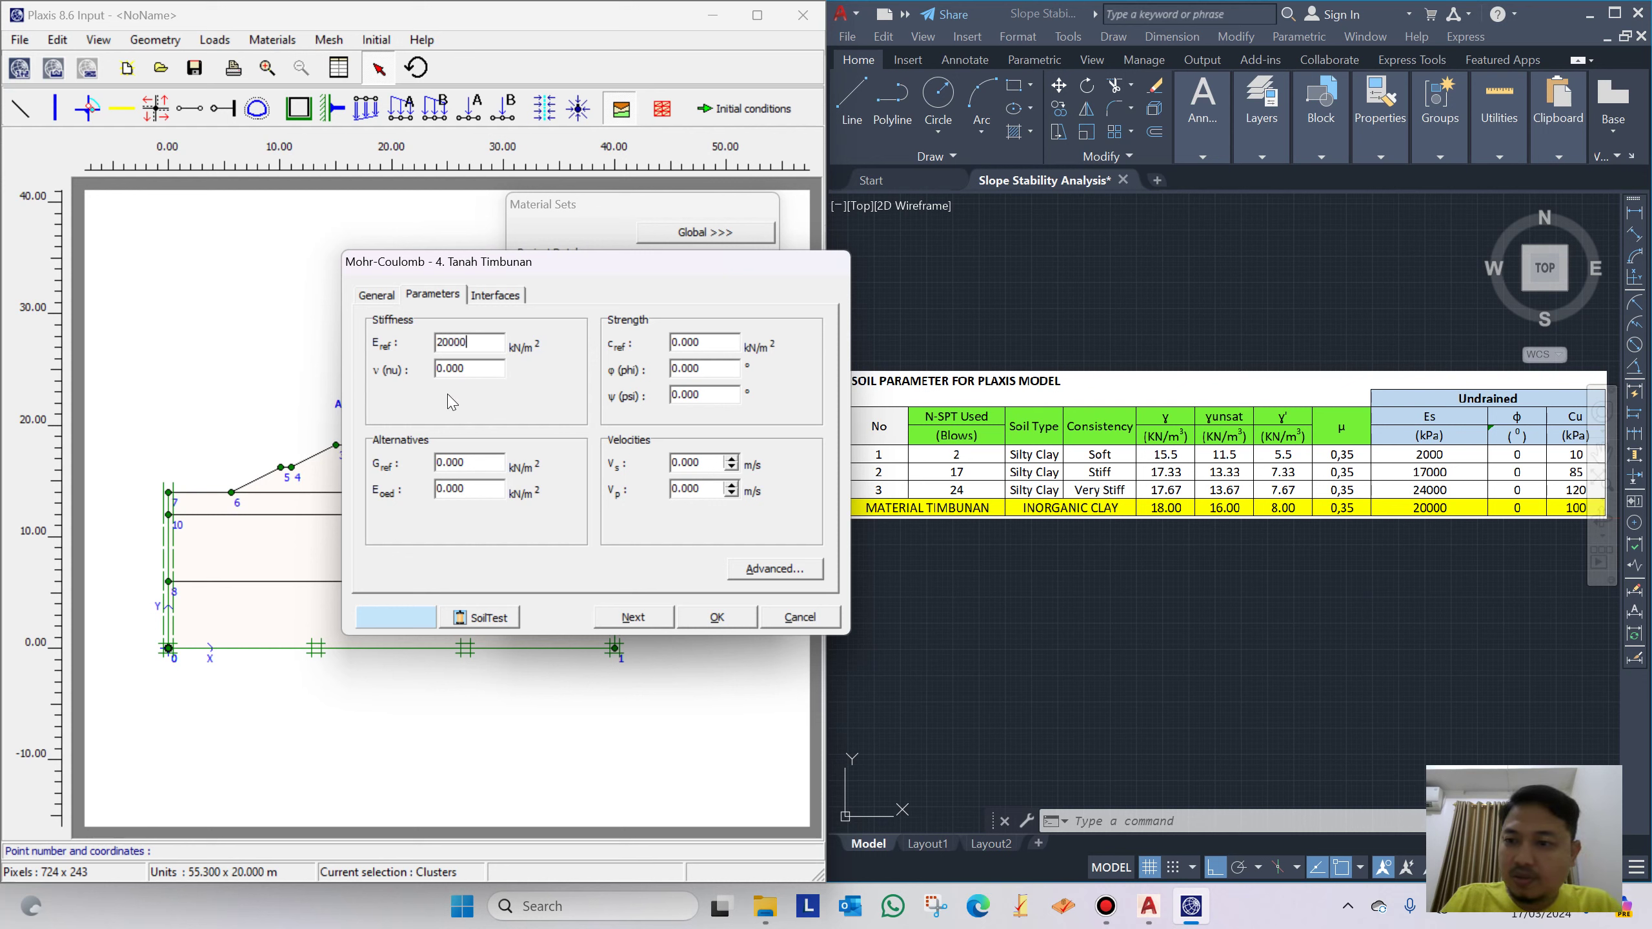
pyautogui.doubleClick(476, 369)
pyautogui.write('0.35')
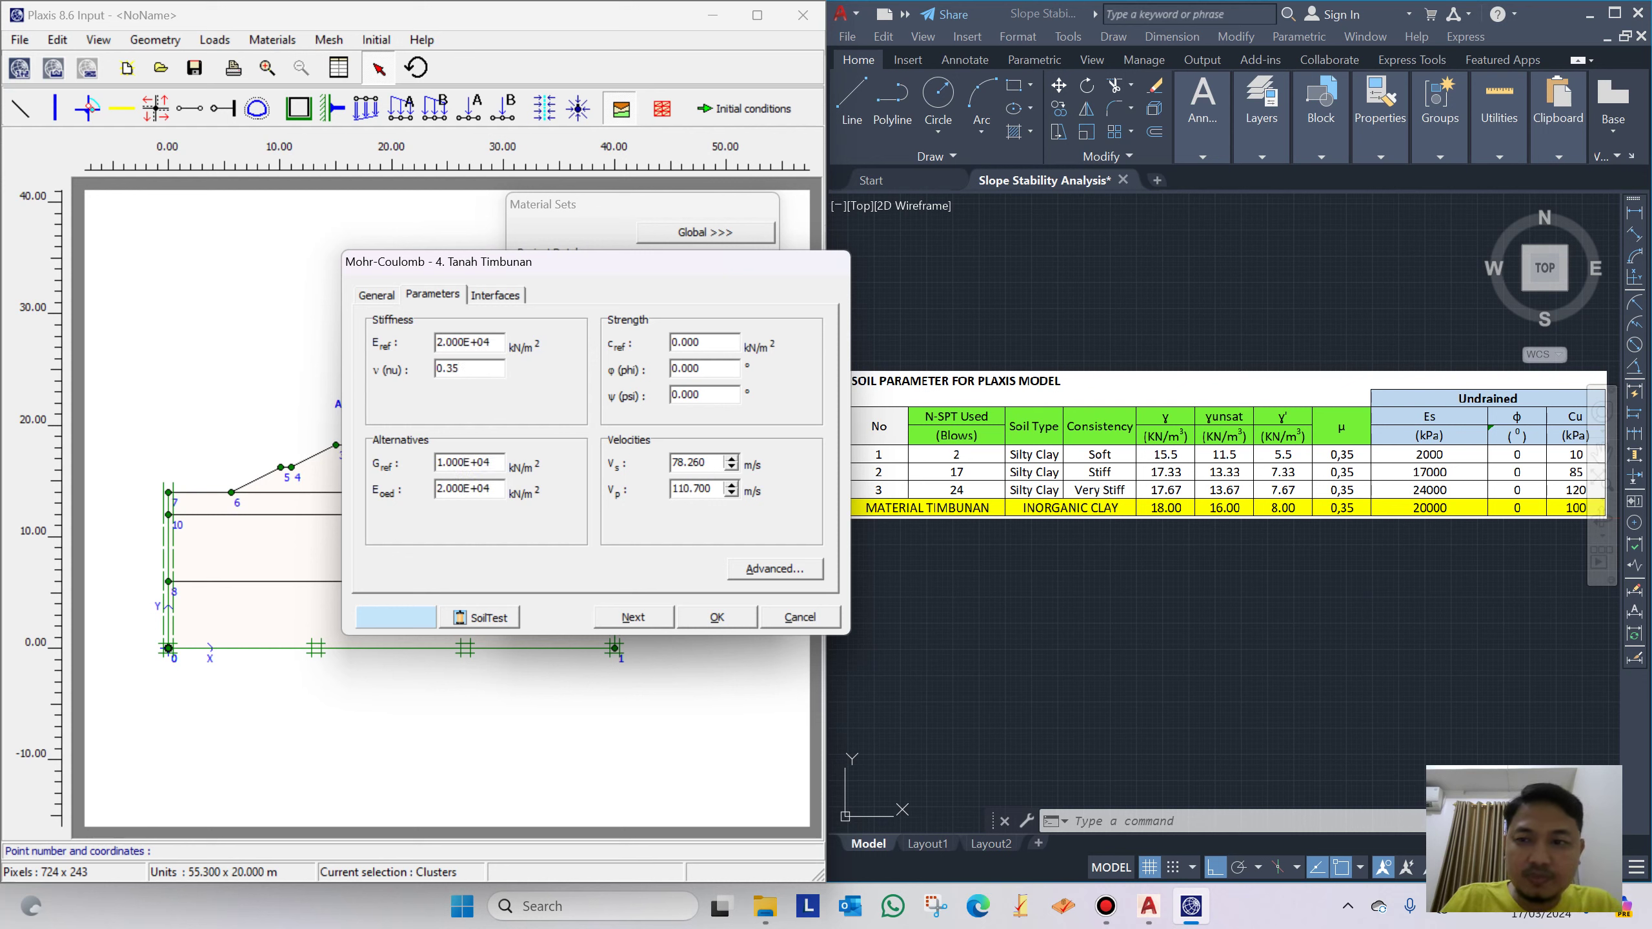
# Set Tanah Timbunan's cohesion cref to 100 kN/m2 and save the material set
pyautogui.doubleClick(712, 343)
pyautogui.write('1')
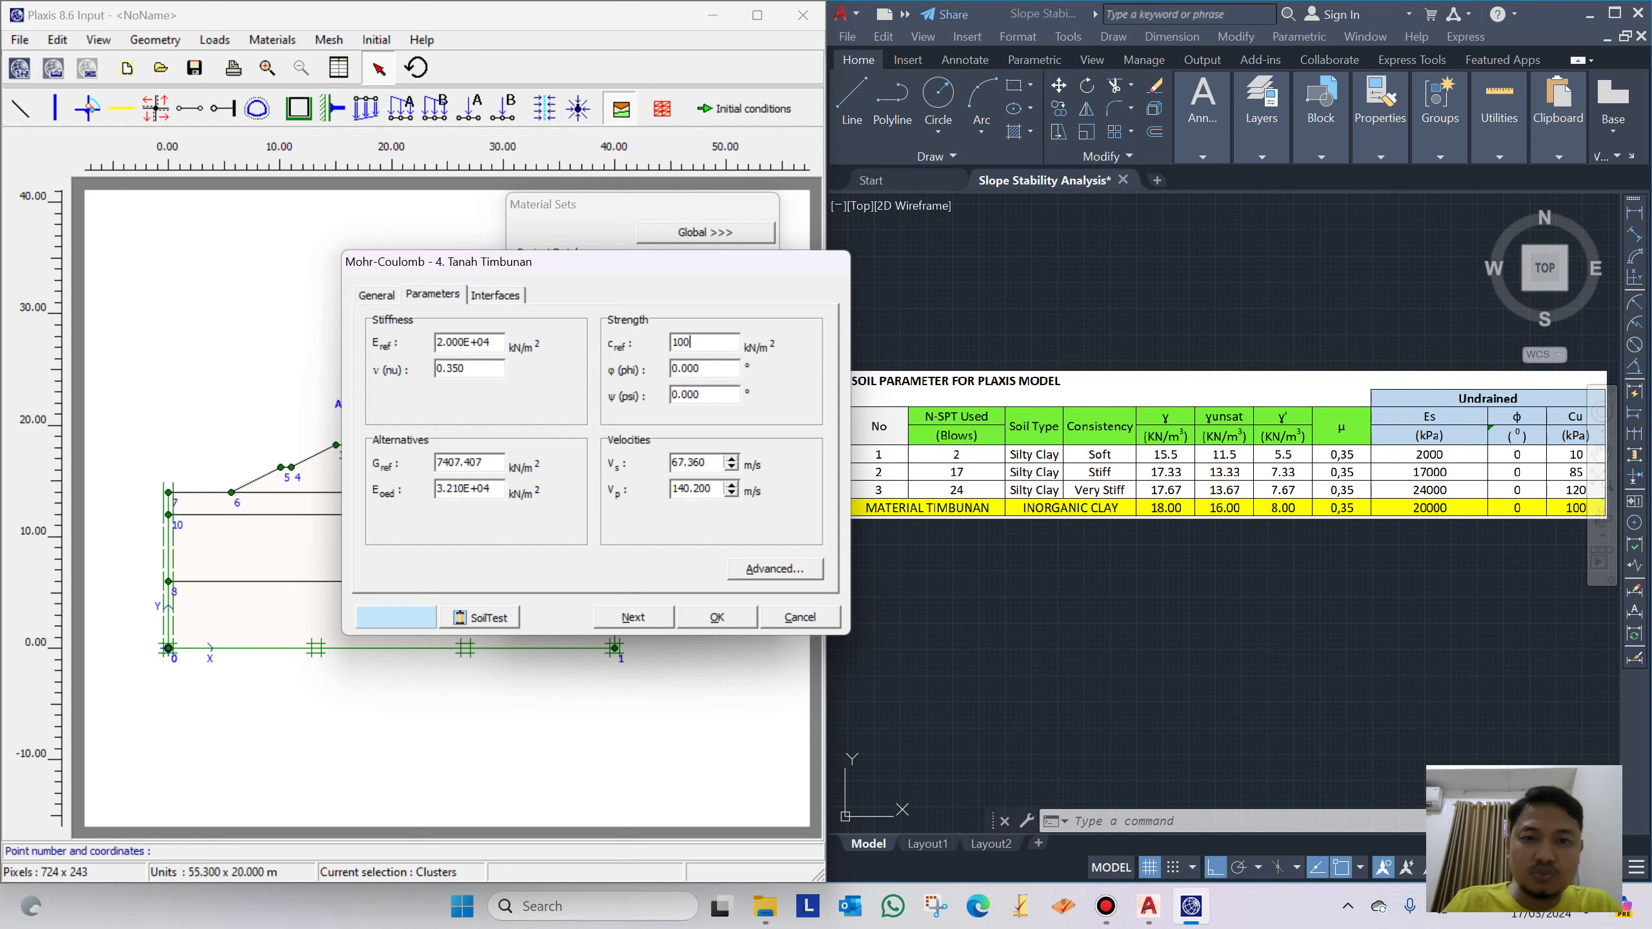
pyautogui.click(710, 615)
# Change the Tanah Timbunan material set's display colour to orange-yellow (Red 237, Green 181, Blue 38) and save it
pyautogui.click(597, 383)
pyautogui.click(642, 536)
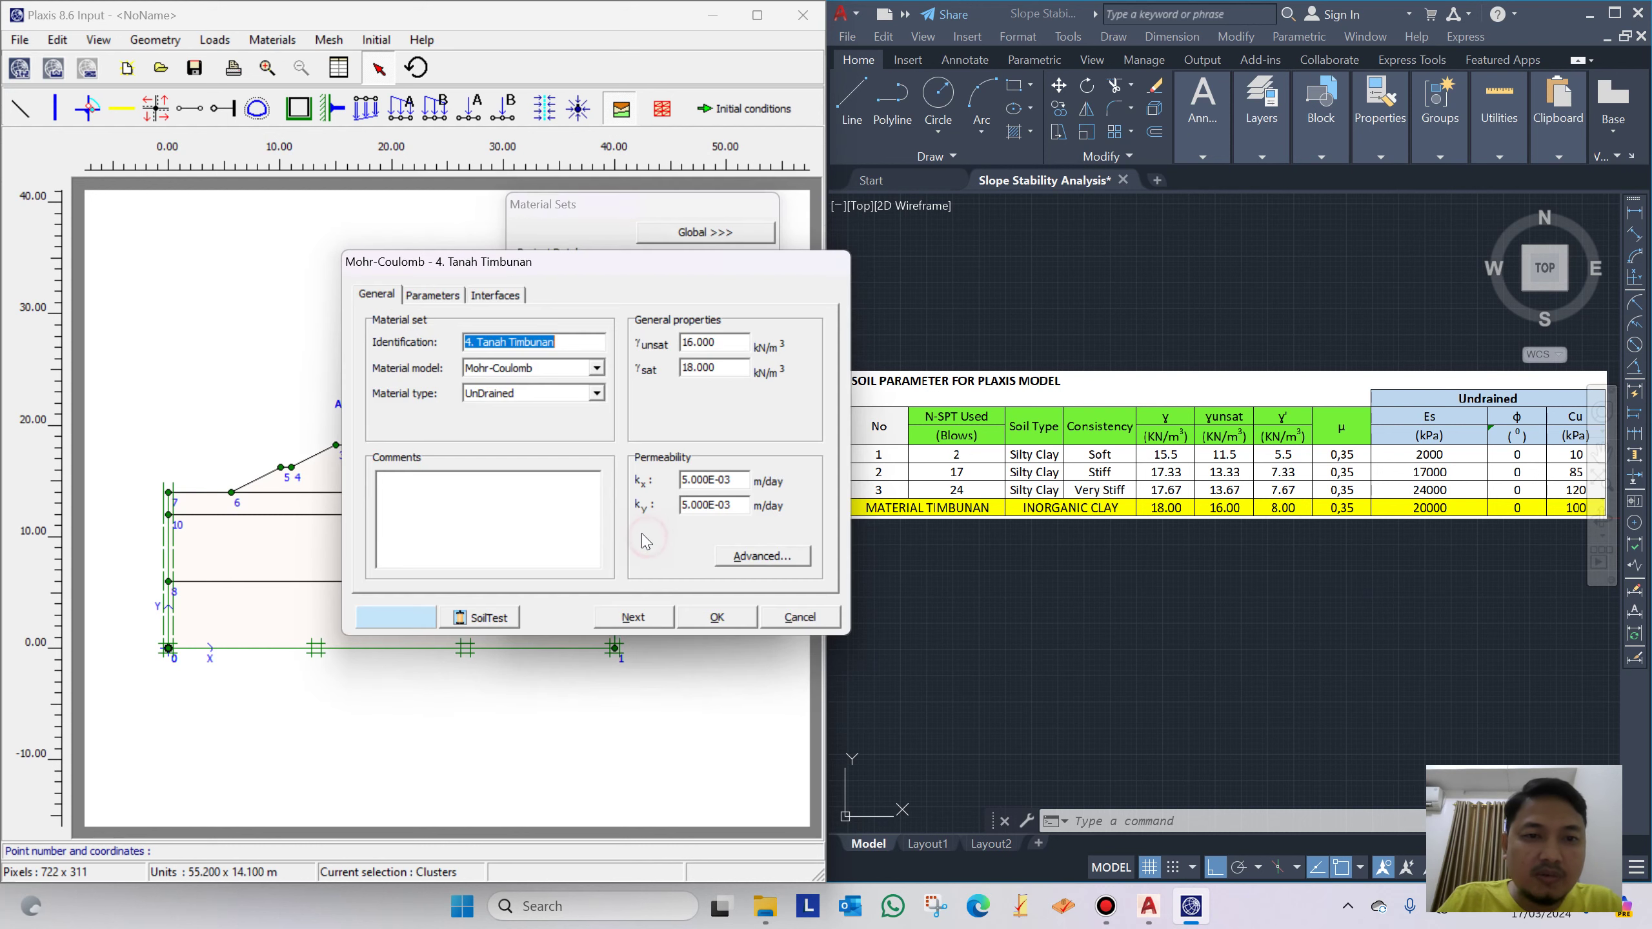
pyautogui.click(385, 623)
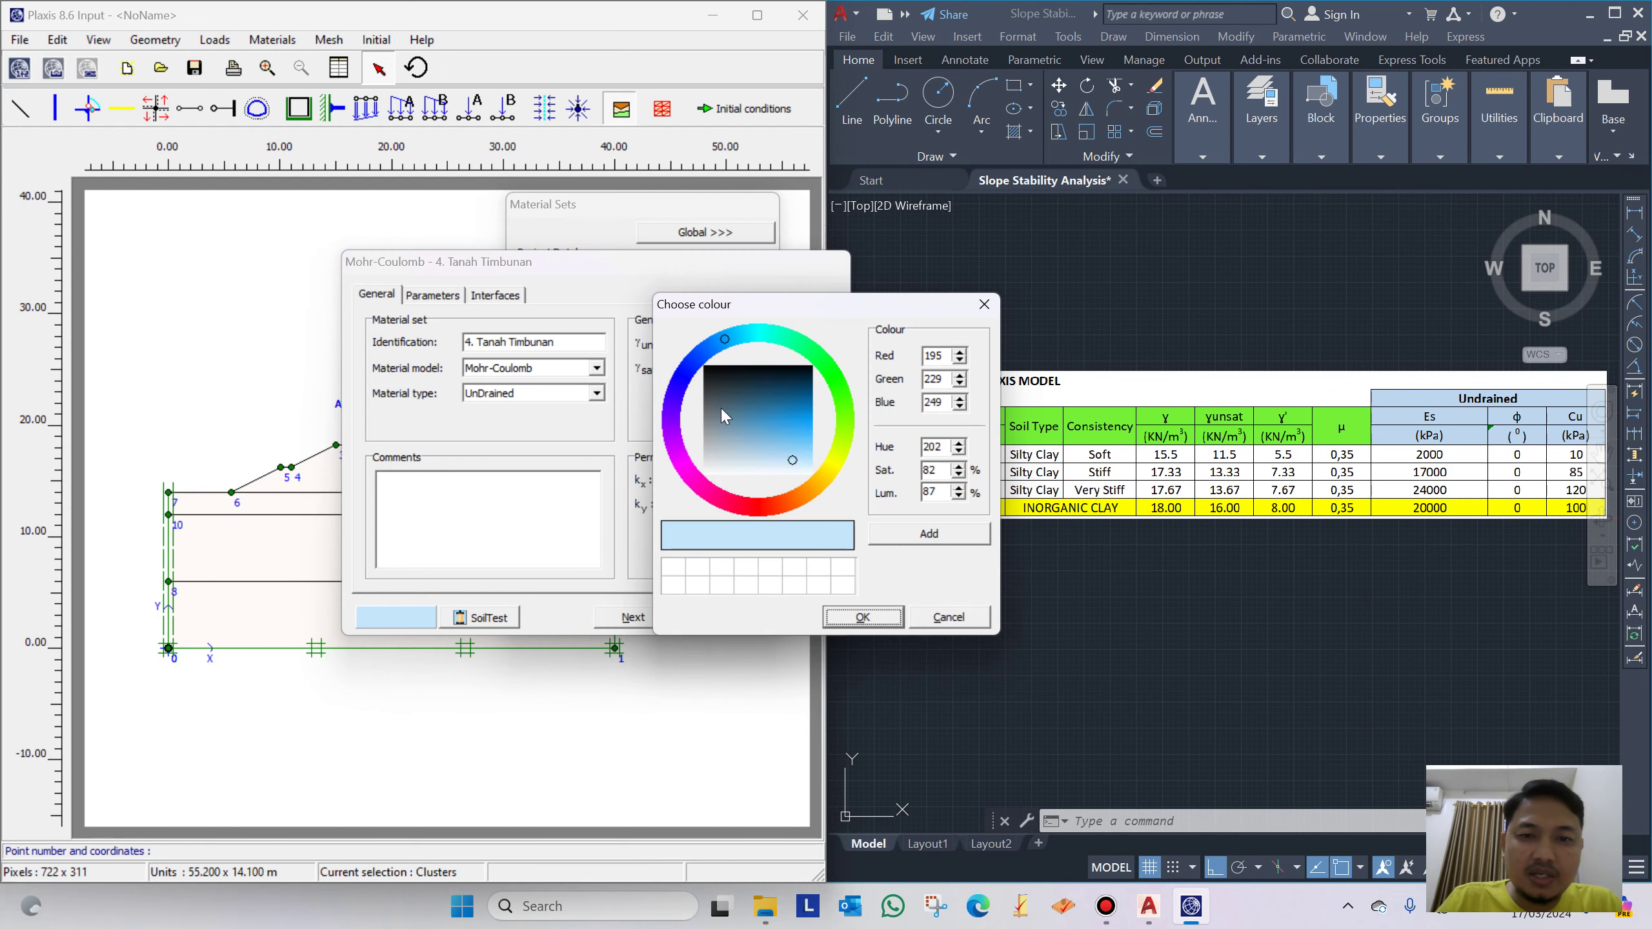
pyautogui.click(820, 480)
pyautogui.click(828, 482)
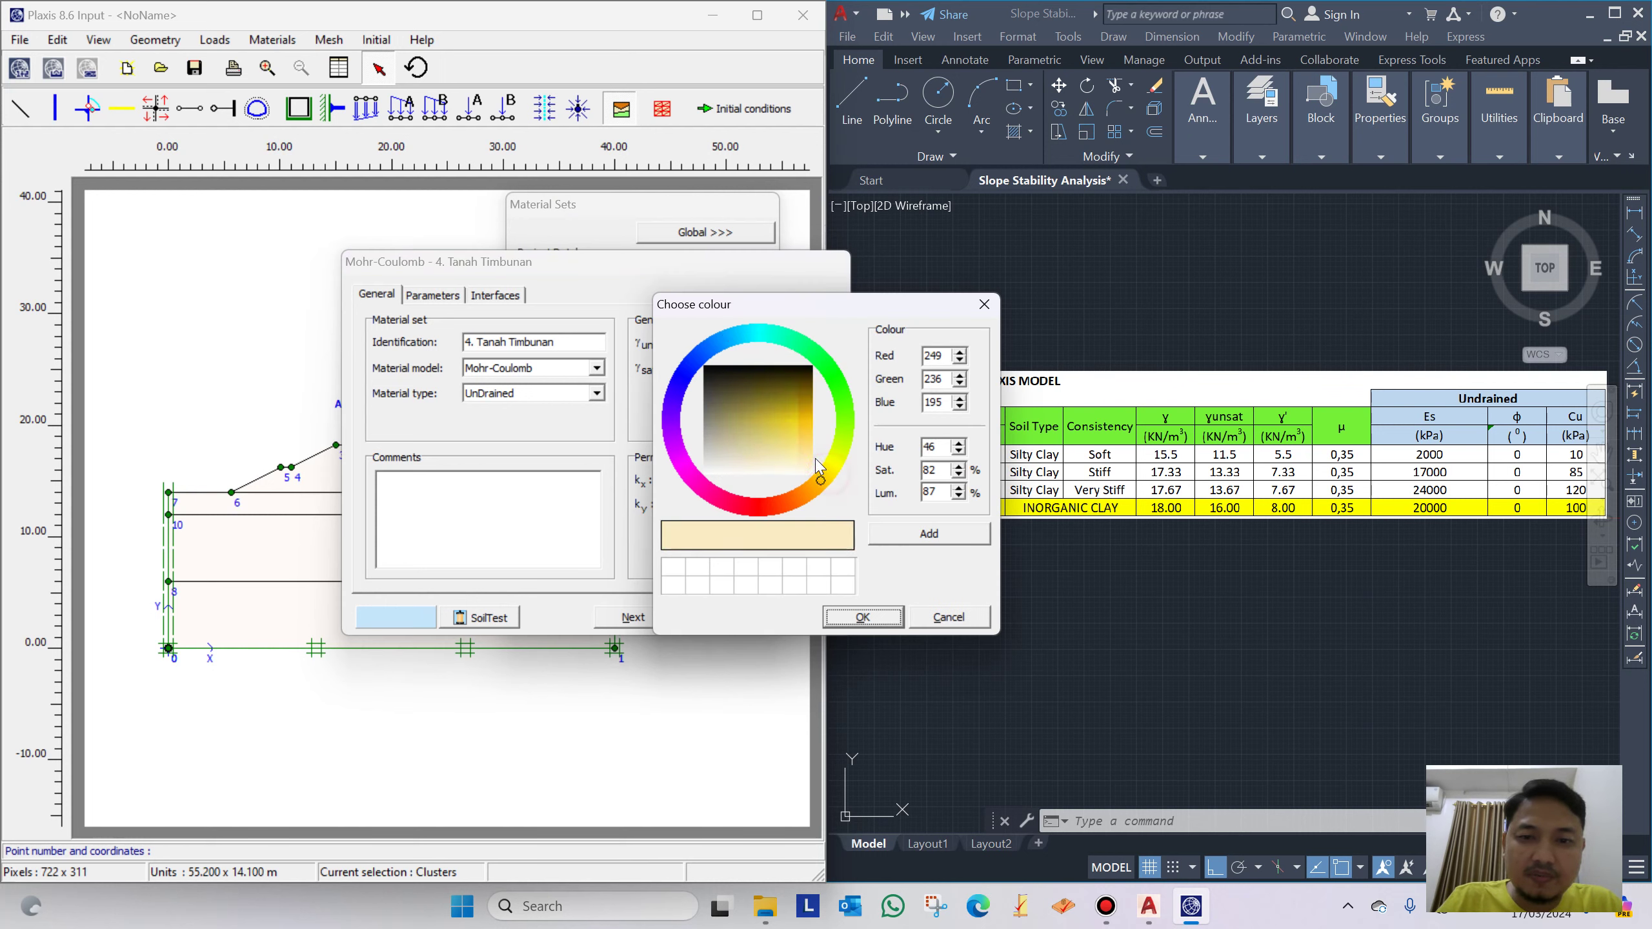
pyautogui.click(817, 483)
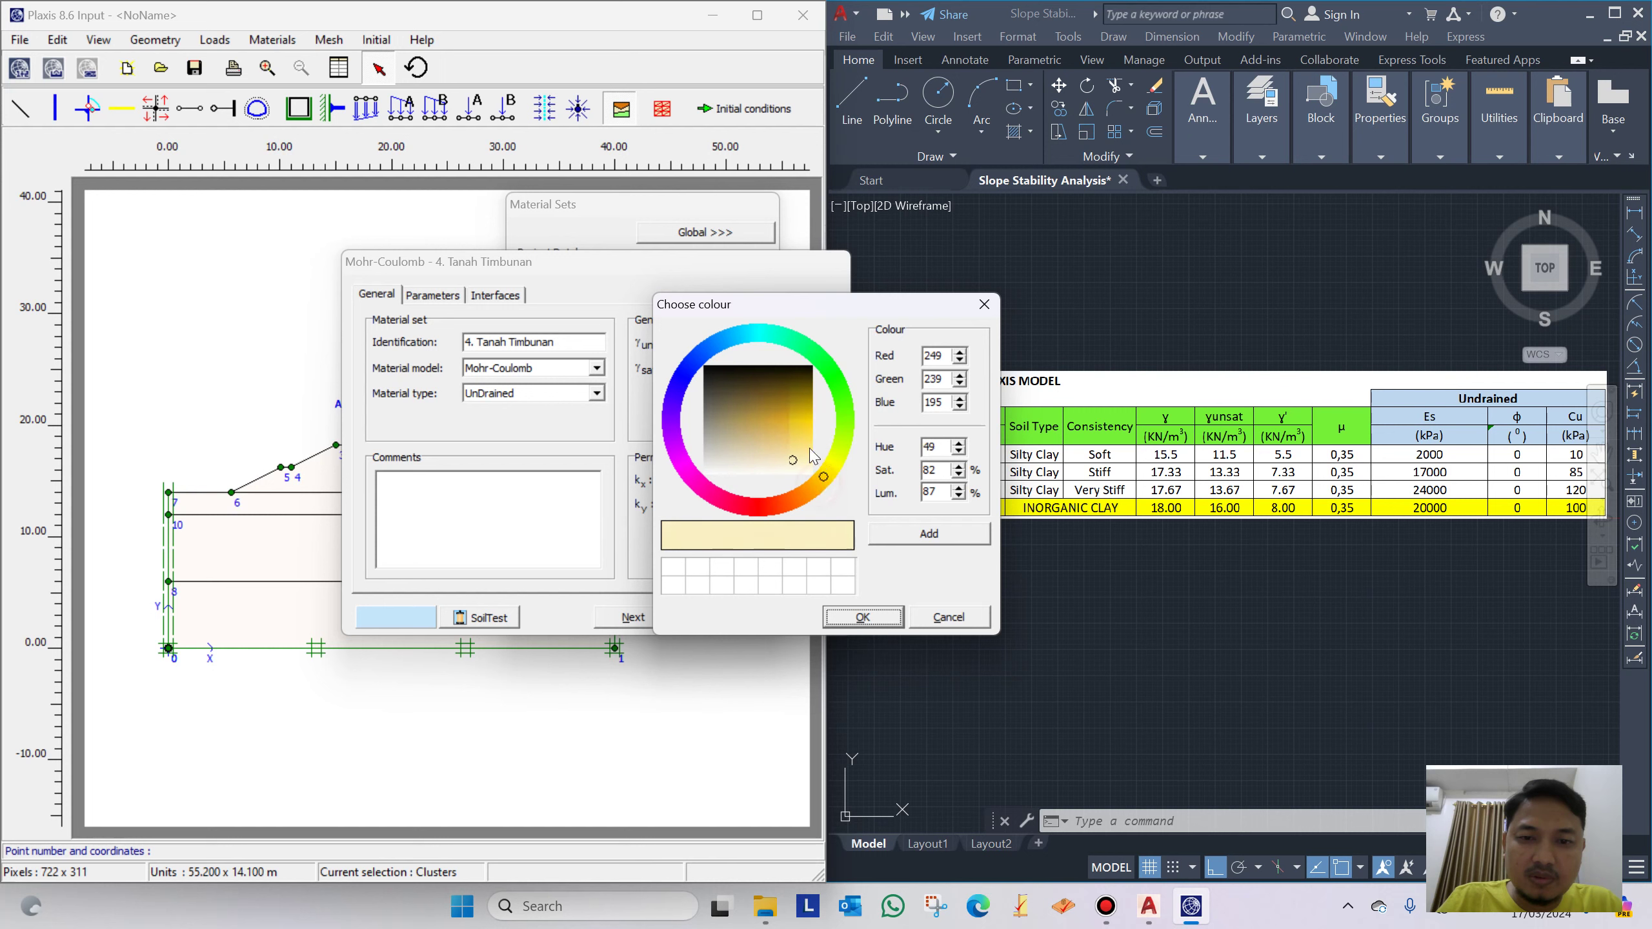
pyautogui.click(796, 424)
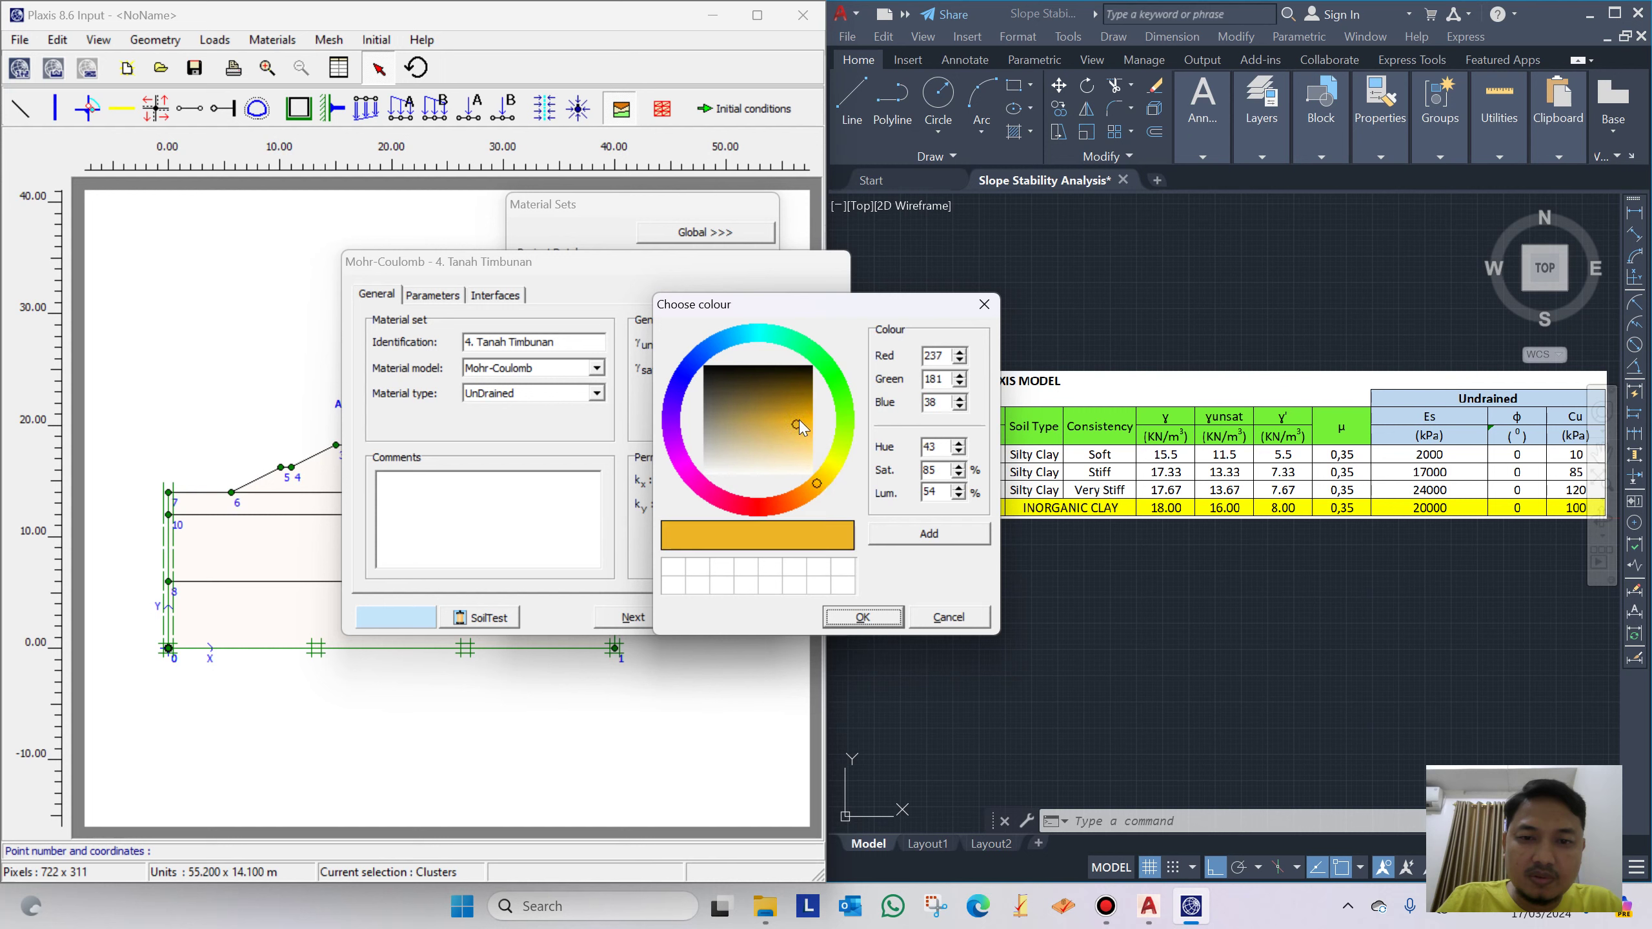
pyautogui.click(859, 616)
pyautogui.click(722, 616)
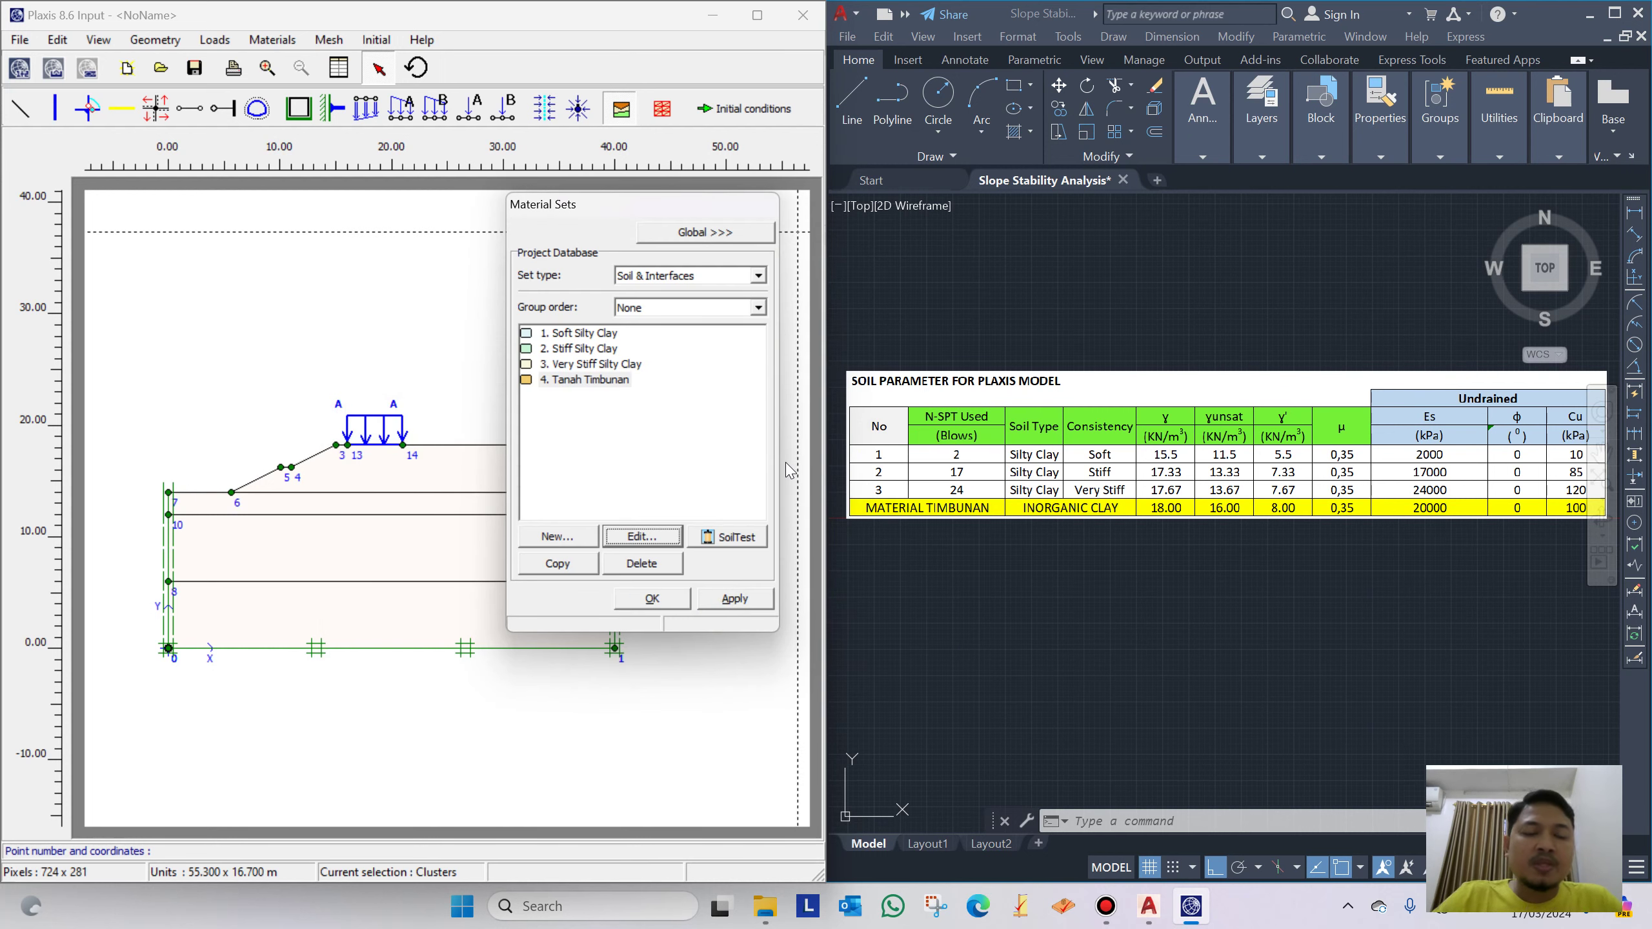
# Assign the 1. Soft Silty Clay material set to the thin ground layer directly beneath the embankment, keeping the geometry uncovered
pyautogui.moveTo(700, 215); pyautogui.dragTo(841, 227)
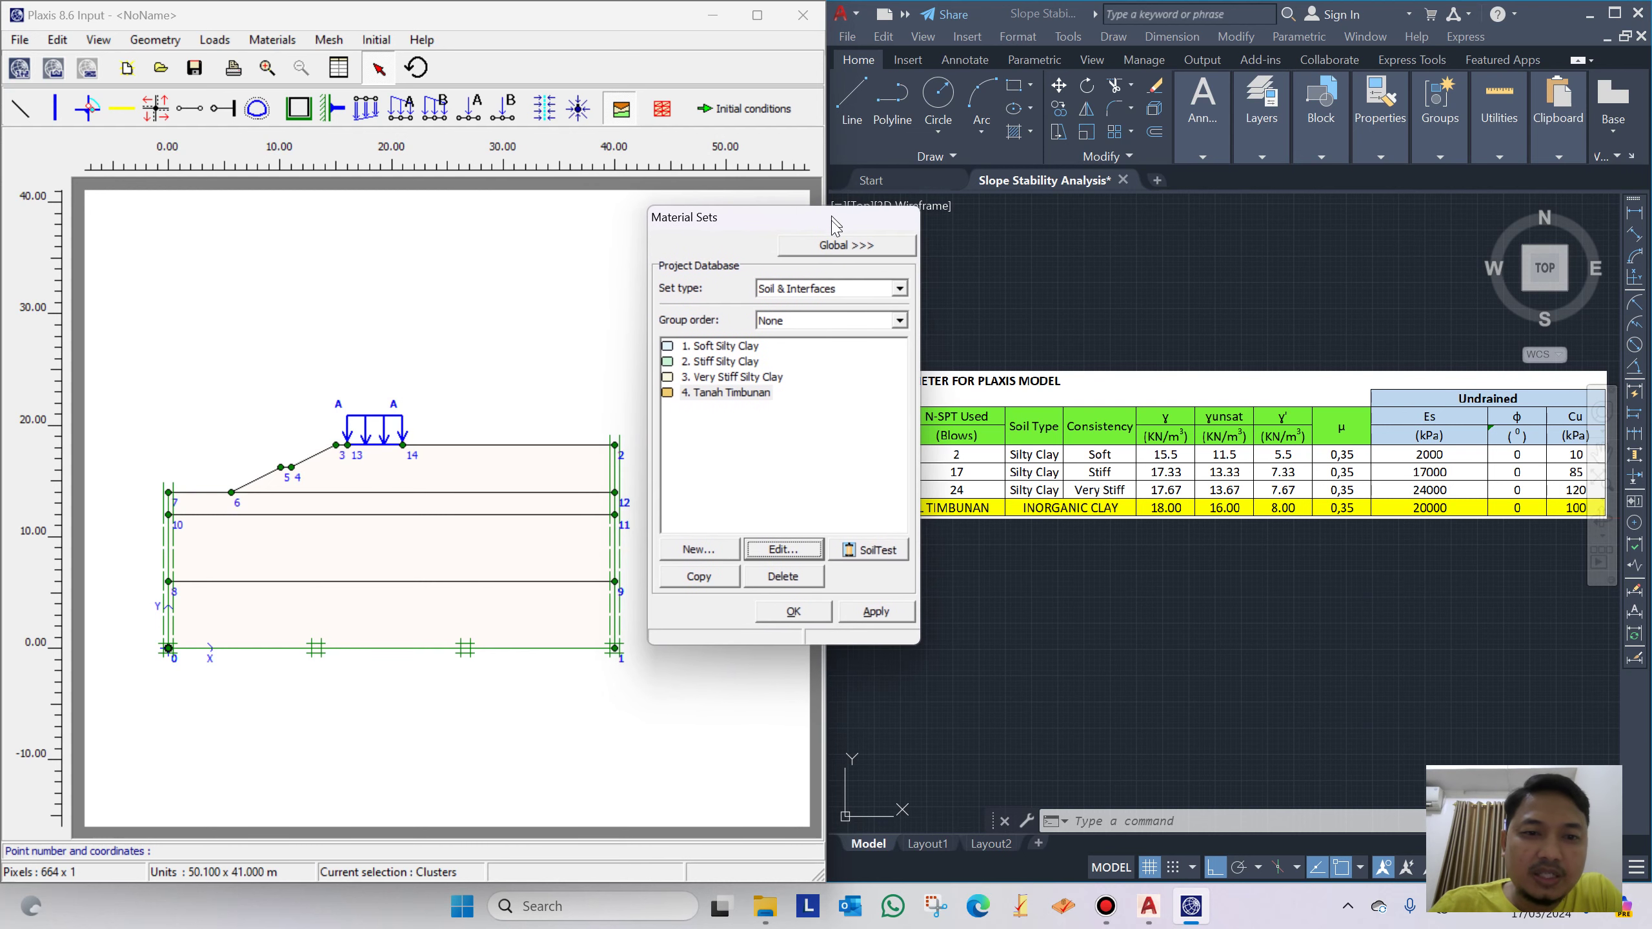
pyautogui.click(727, 352)
pyautogui.moveTo(727, 352); pyautogui.dragTo(577, 510)
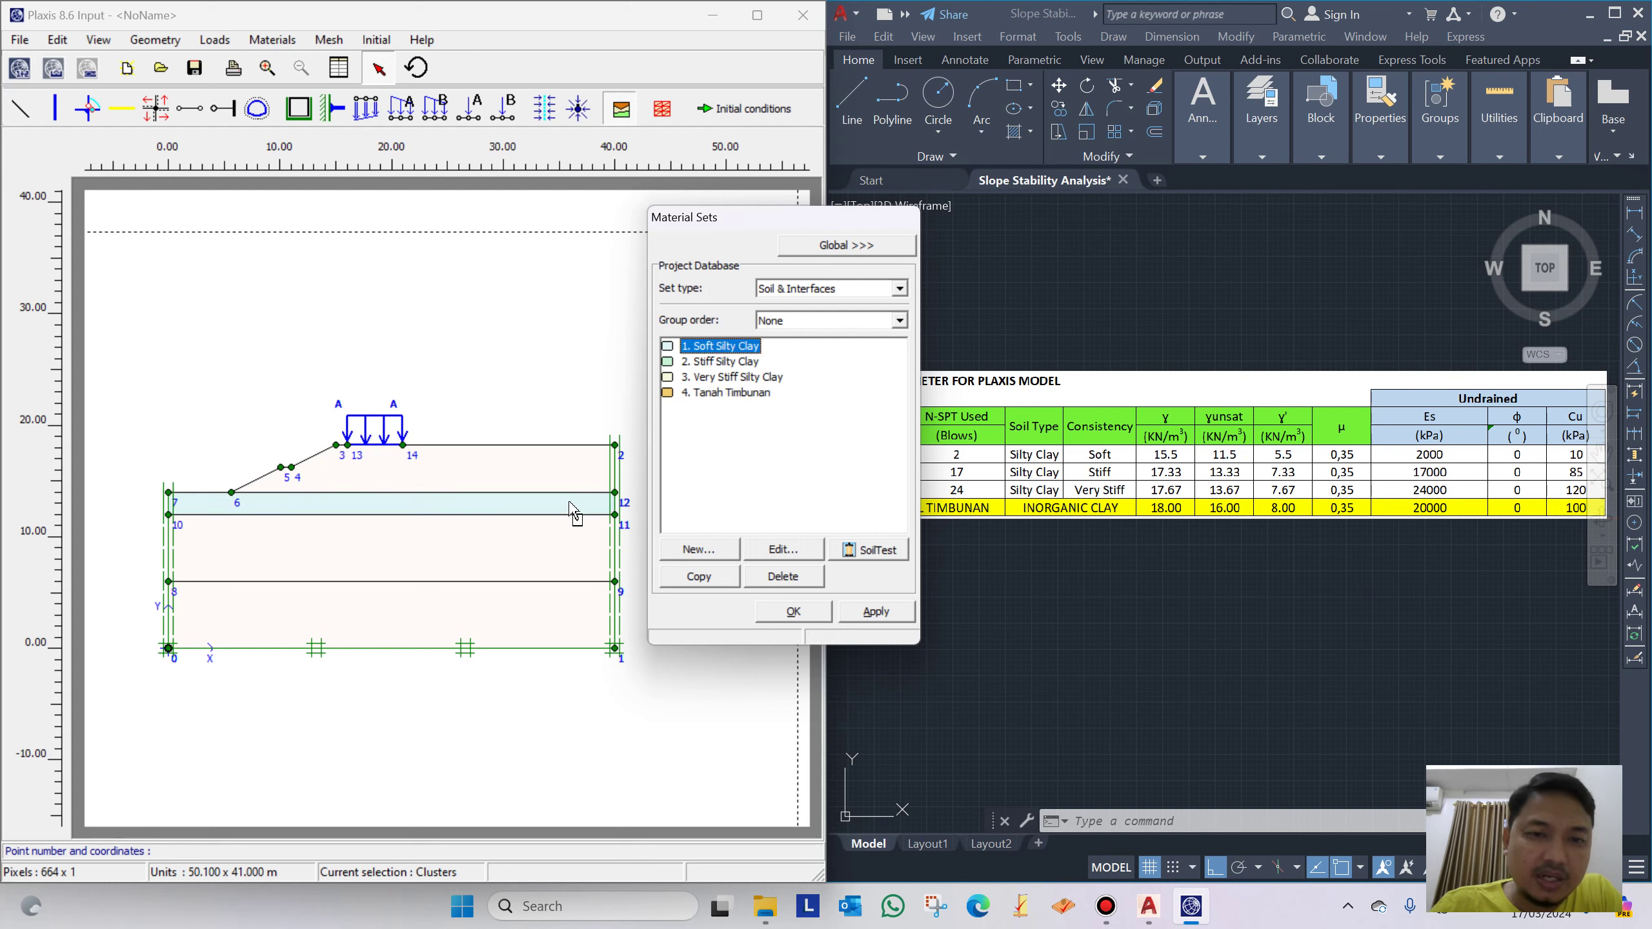
# Assign 2. Stiff Silty Clay to the middle ground layer and 3. Very Stiff Silty Clay to the lowest layer
pyautogui.click(721, 362)
pyautogui.moveTo(722, 367); pyautogui.dragTo(558, 555)
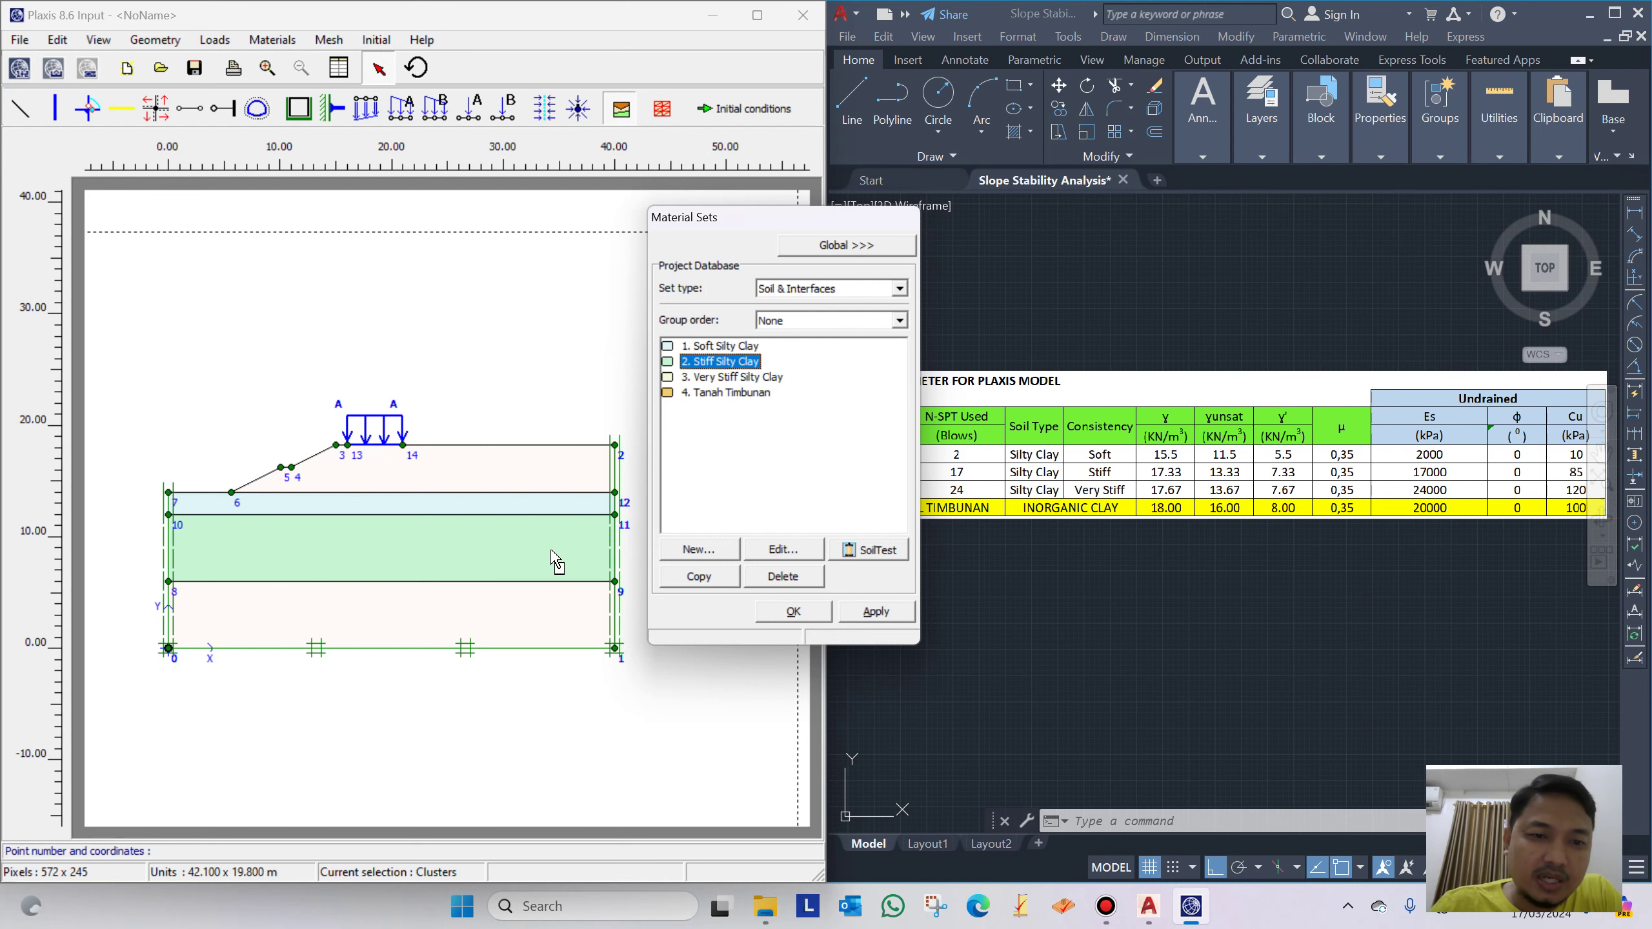
pyautogui.click(729, 377)
pyautogui.moveTo(729, 378); pyautogui.dragTo(601, 576)
# Assign the 4. Tanah Timbunan material set to the embankment cluster and accept the material assignments
pyautogui.click(725, 393)
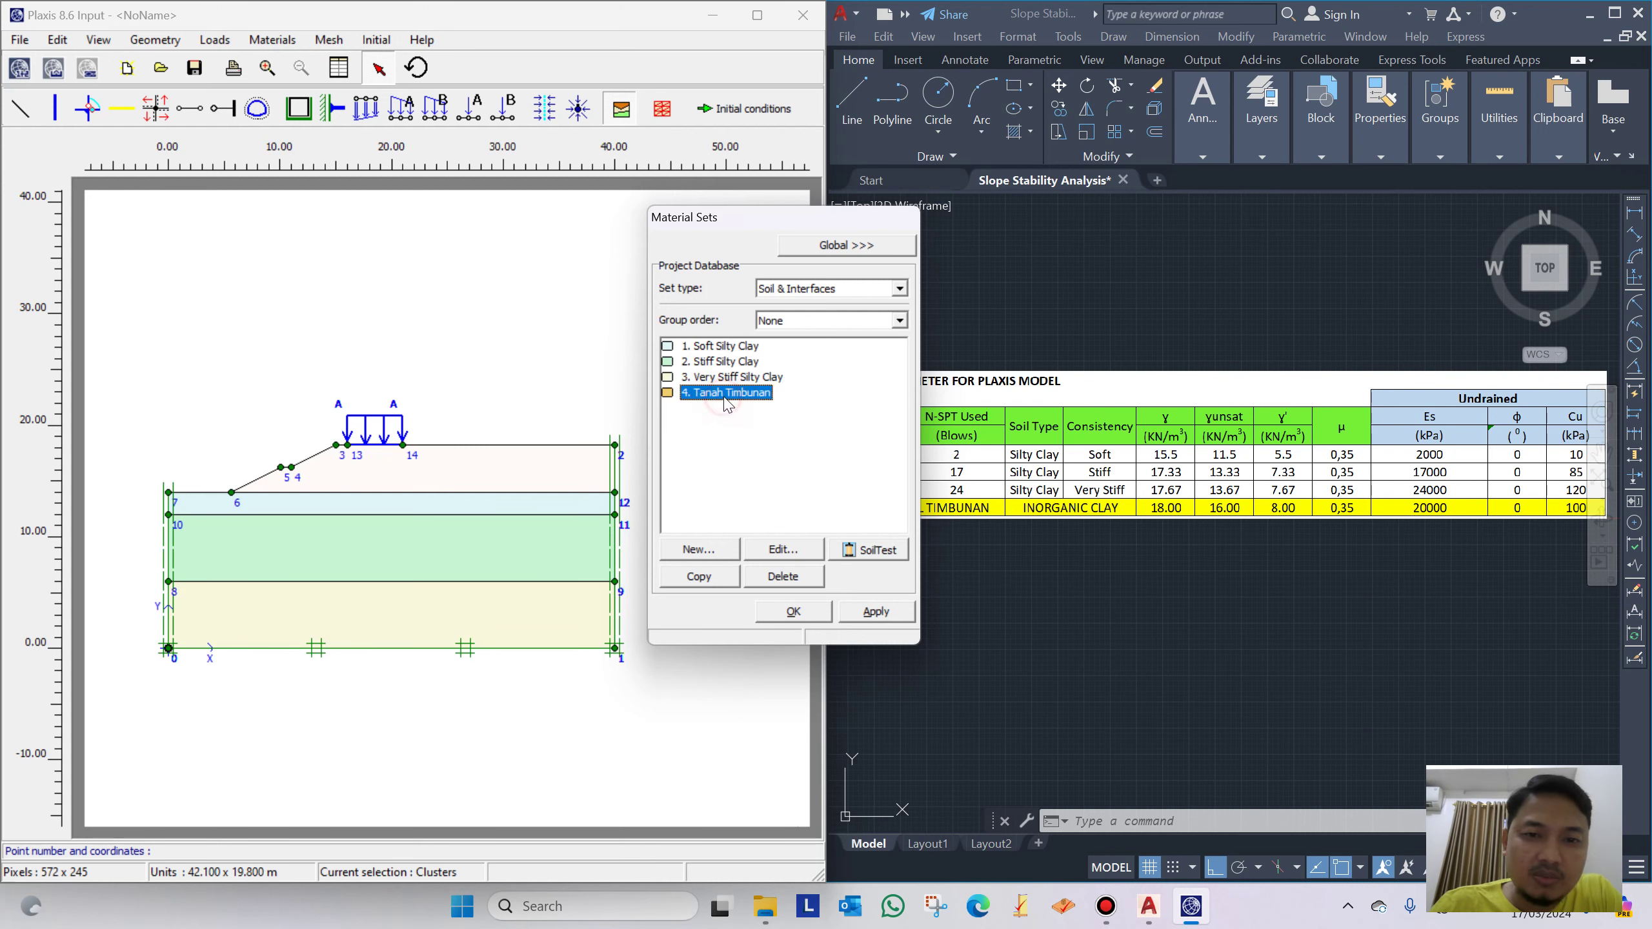
pyautogui.moveTo(724, 396); pyautogui.dragTo(550, 468)
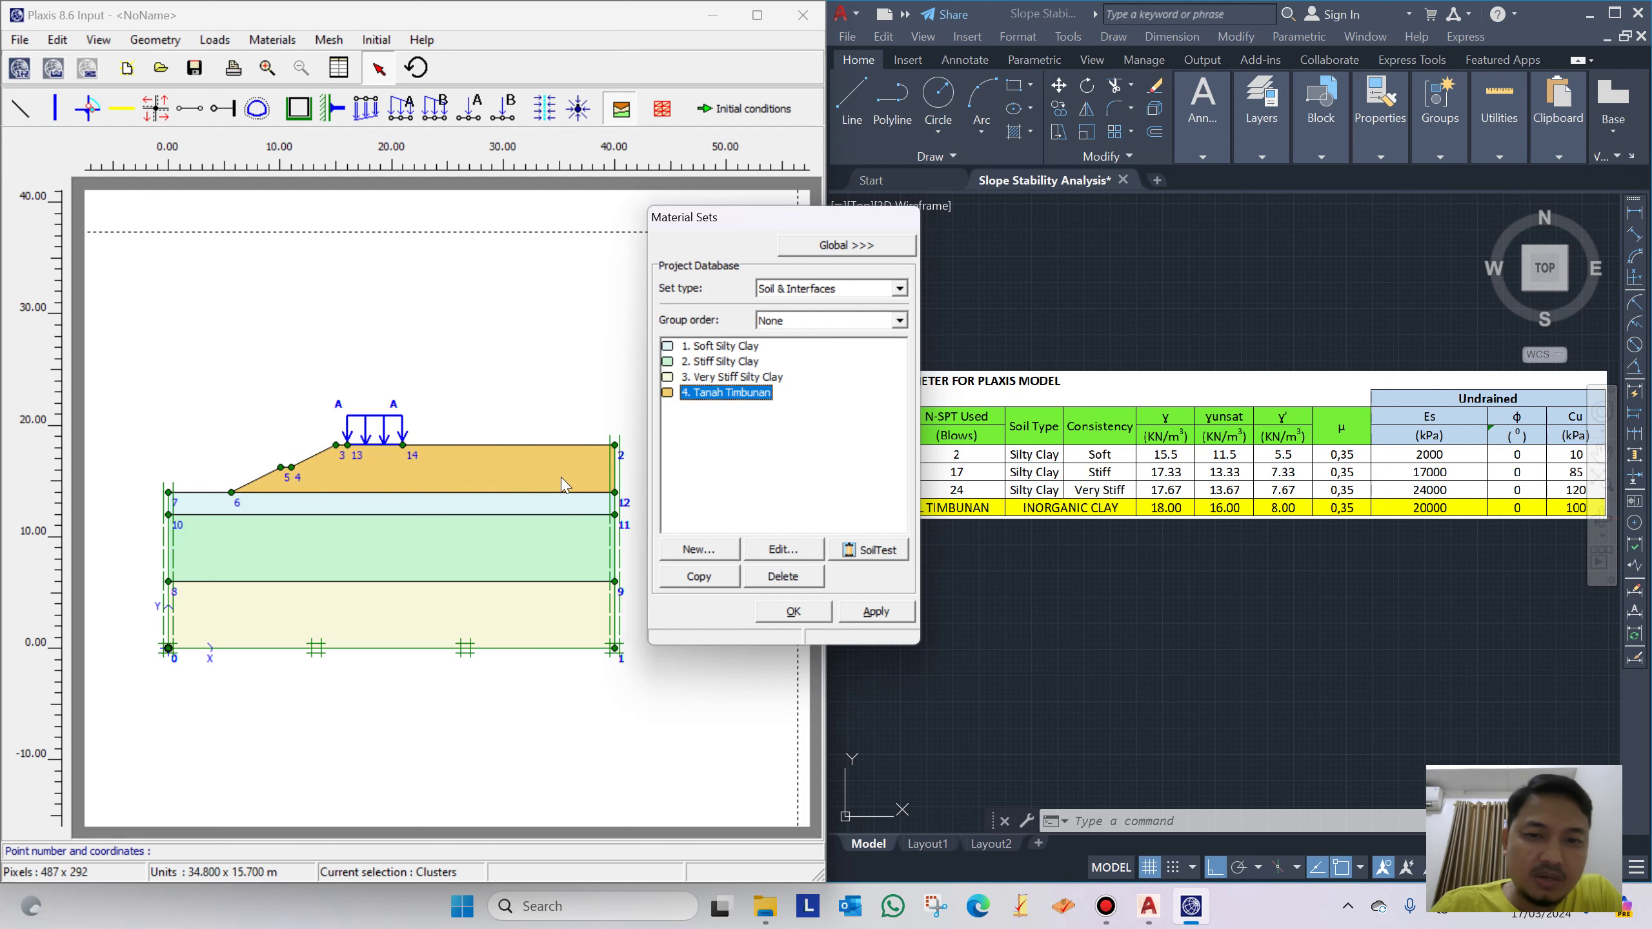
pyautogui.click(792, 613)
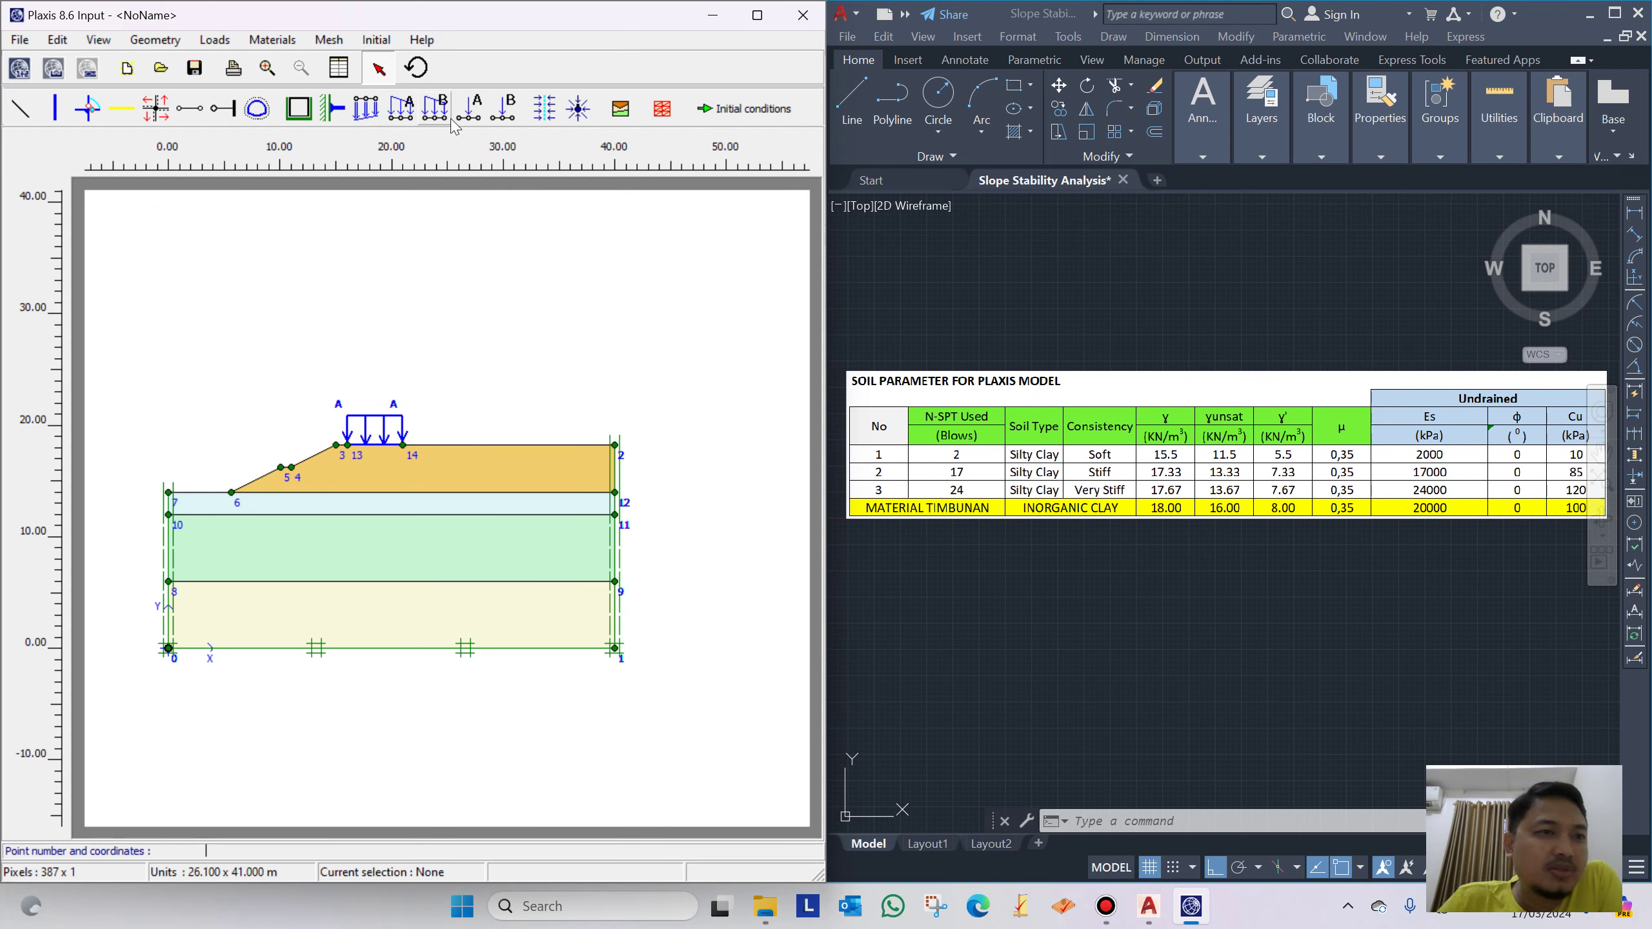
# Generate the finite element mesh, refine it globally twice, and update the model with the refined mesh
pyautogui.click(662, 110)
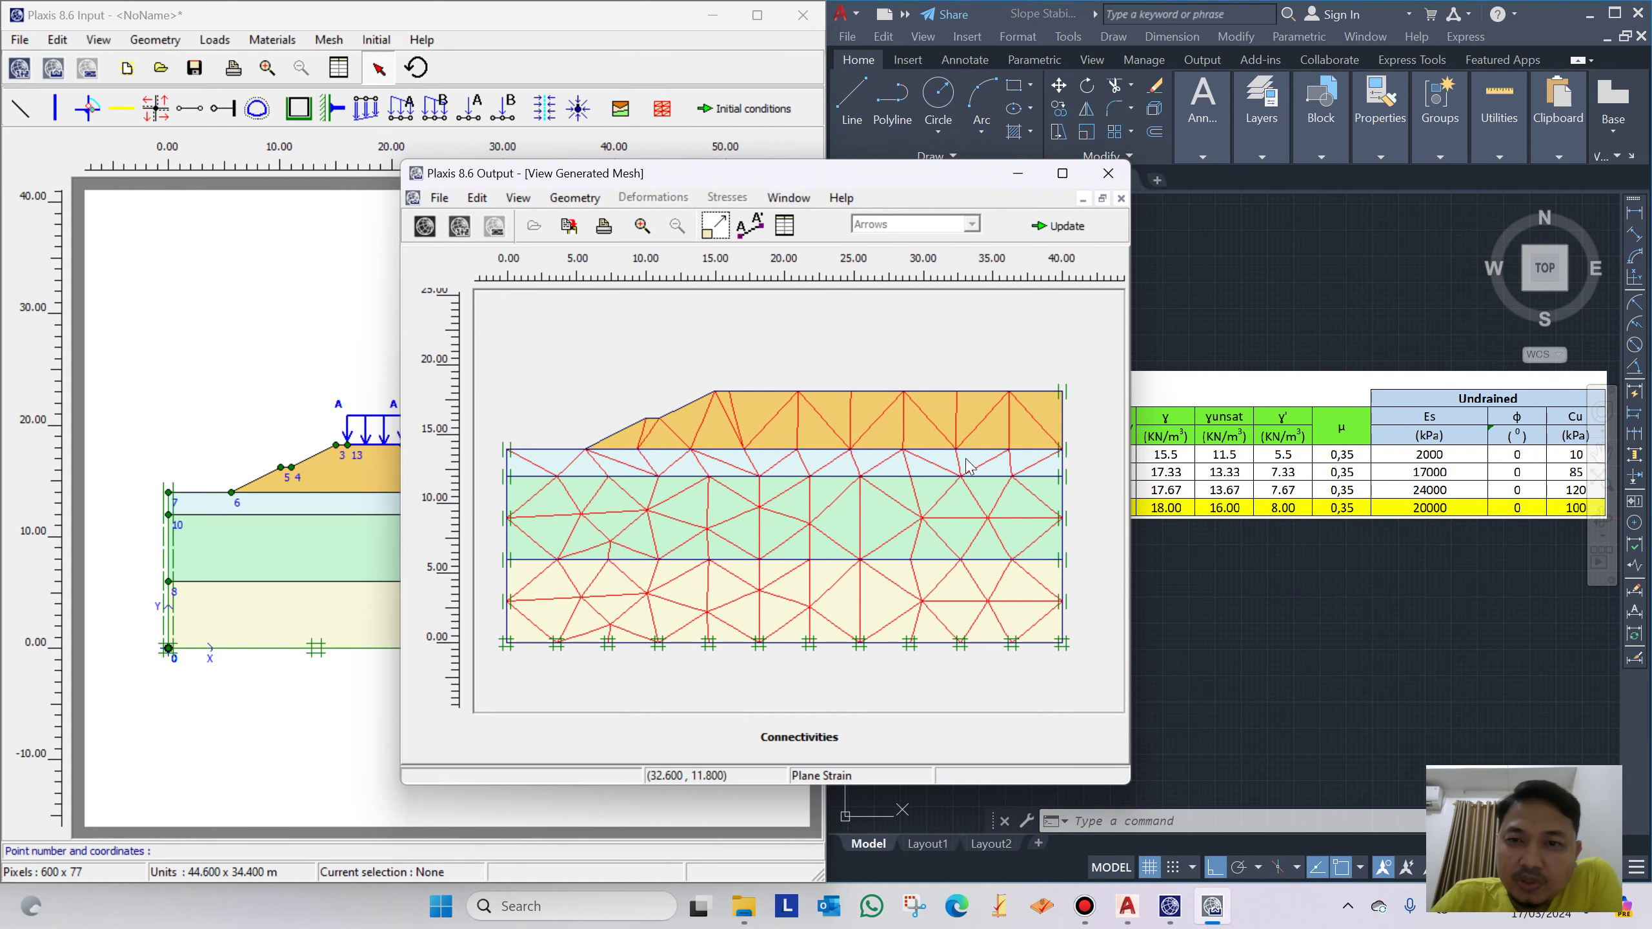
pyautogui.click(1067, 229)
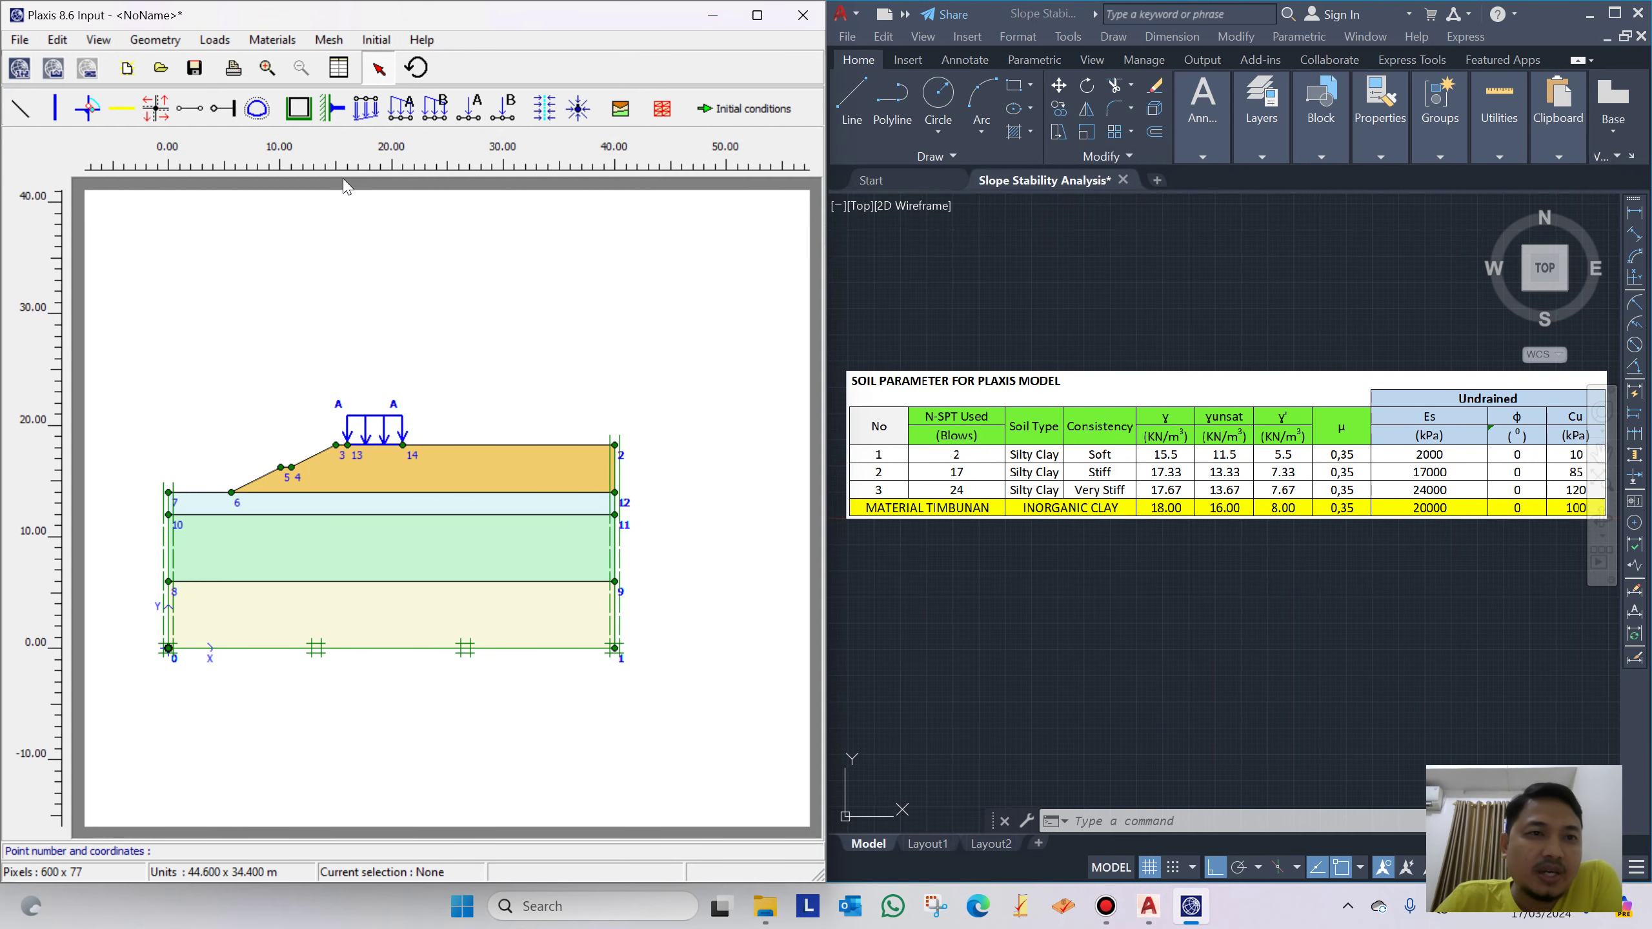
pyautogui.click(333, 40)
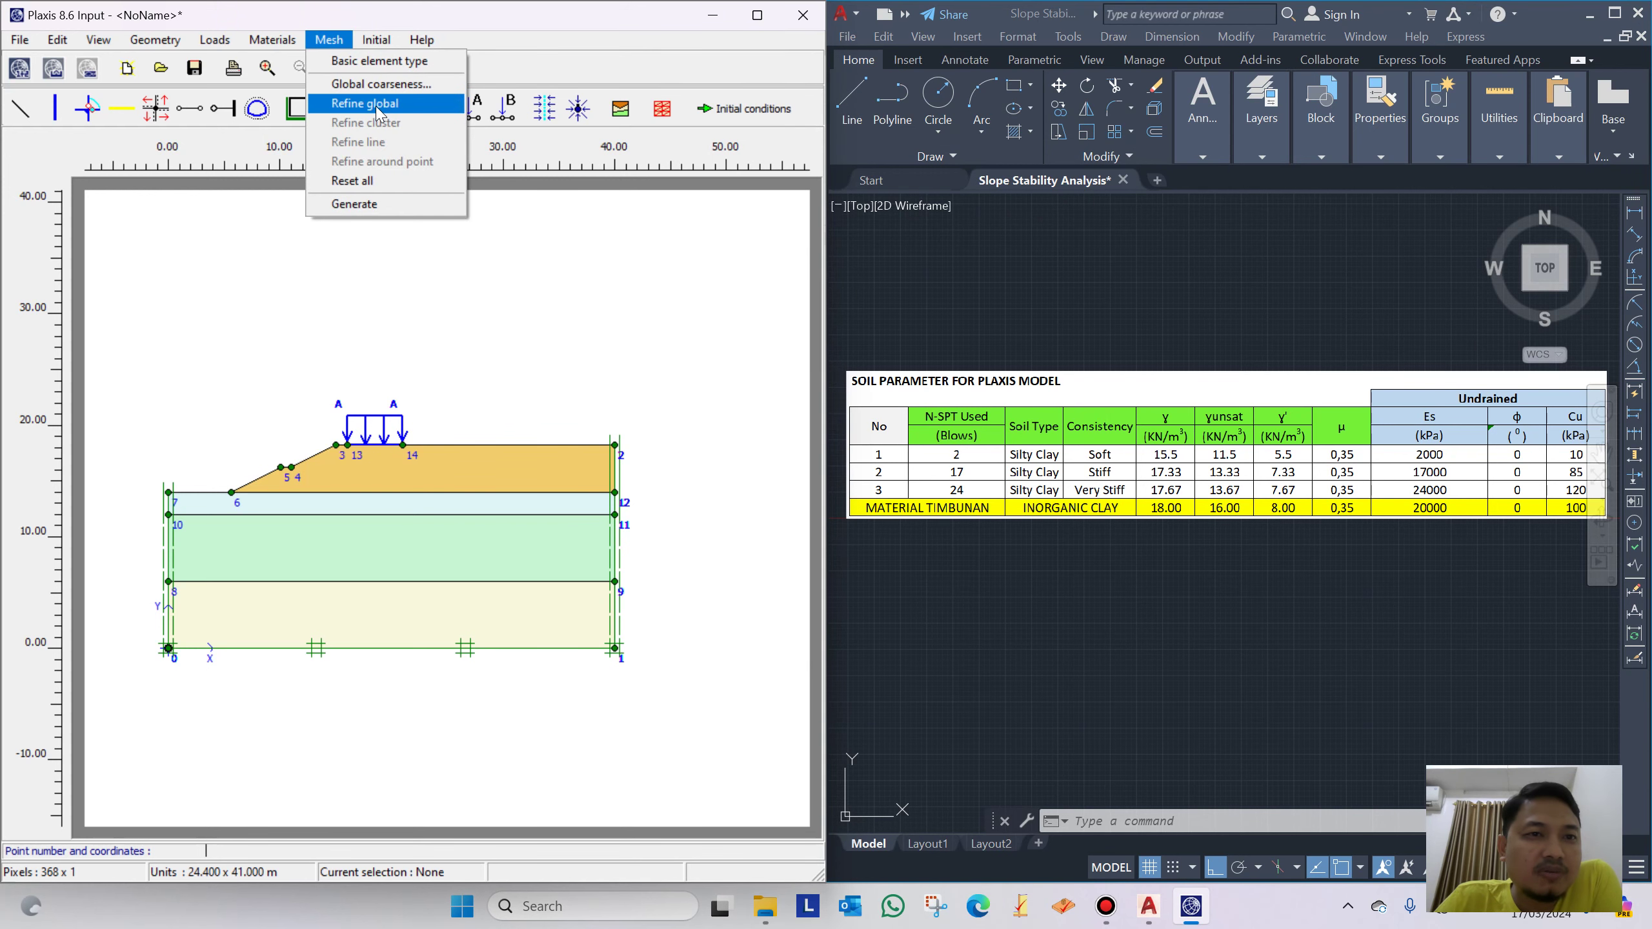
pyautogui.click(378, 105)
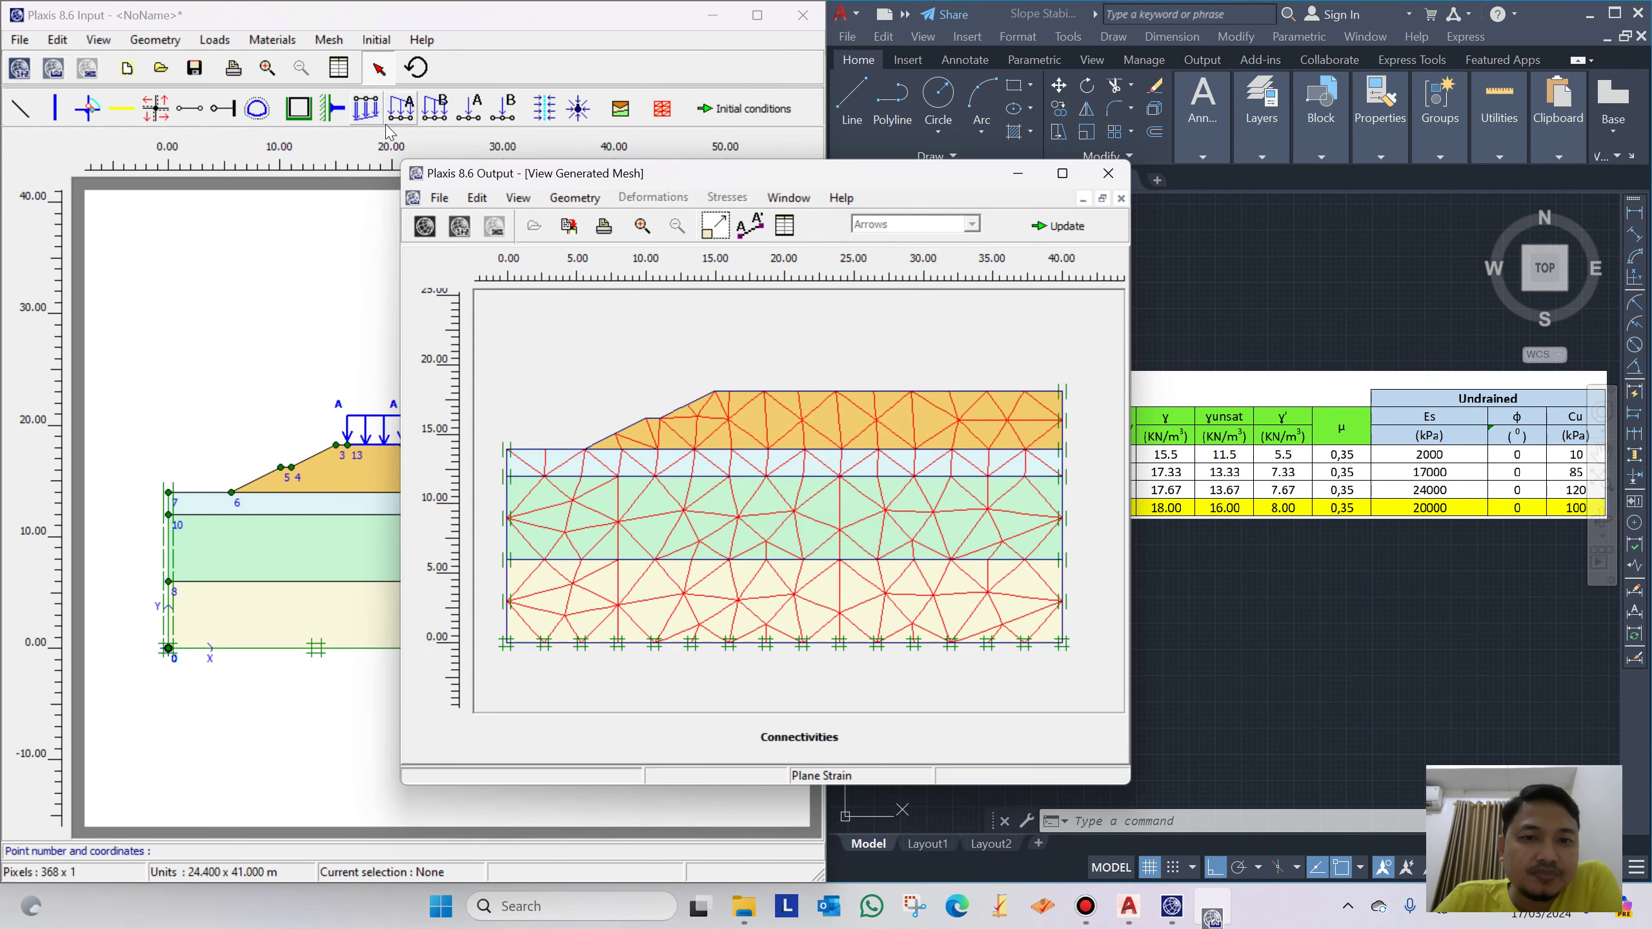
pyautogui.click(1054, 226)
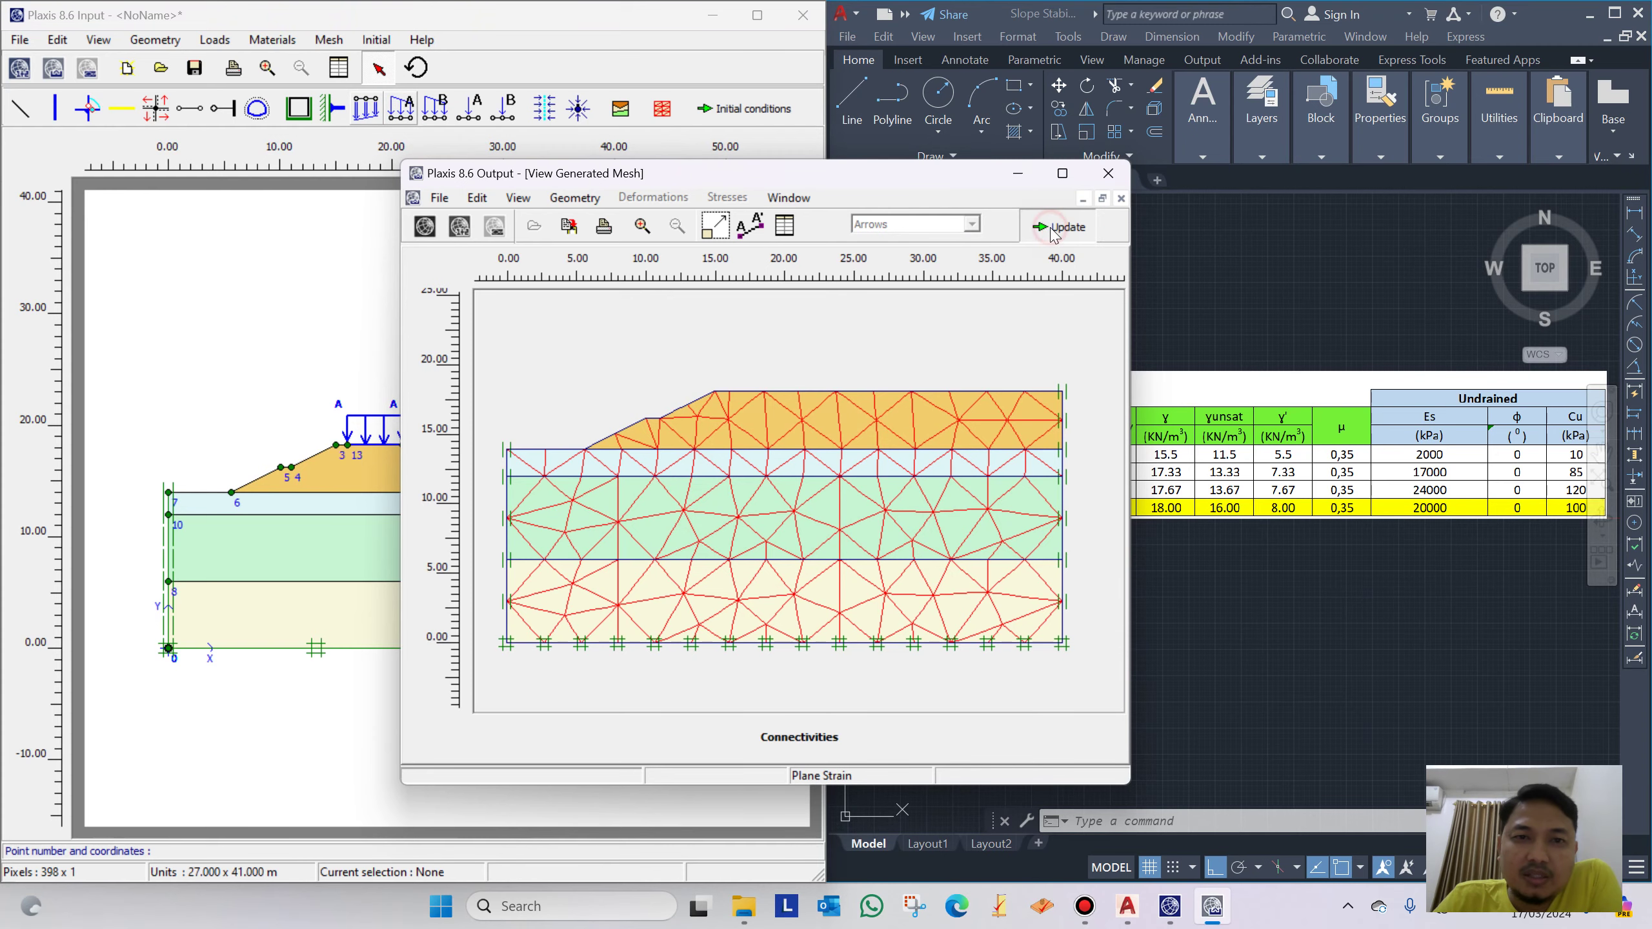
pyautogui.click(328, 39)
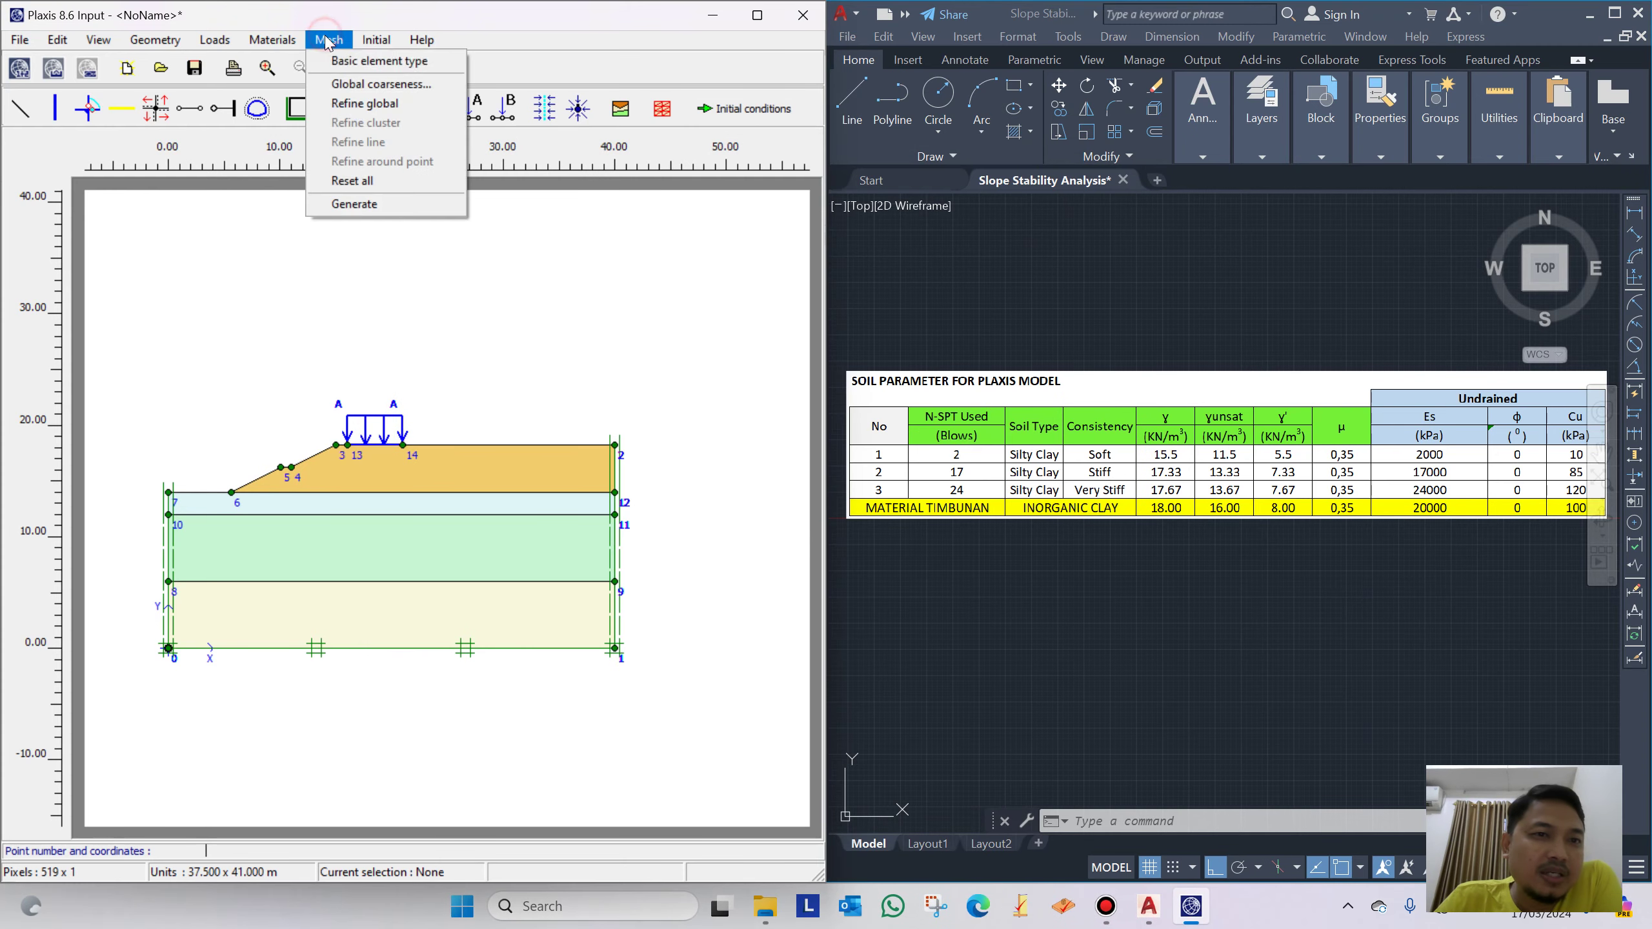
pyautogui.click(368, 103)
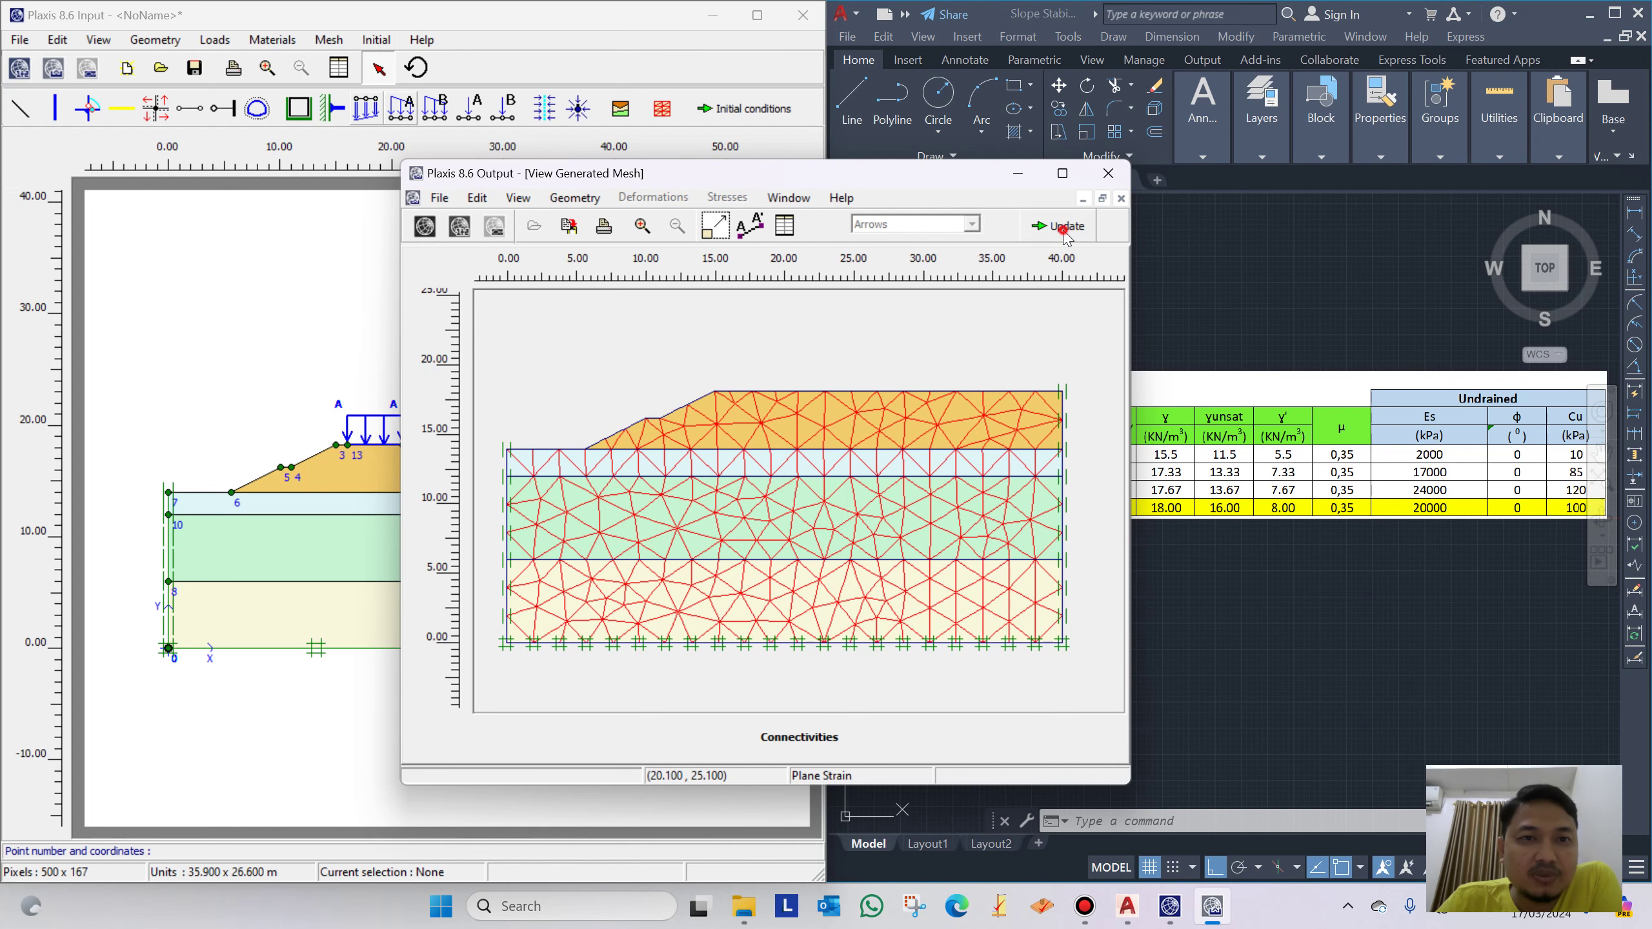
pyautogui.click(1060, 228)
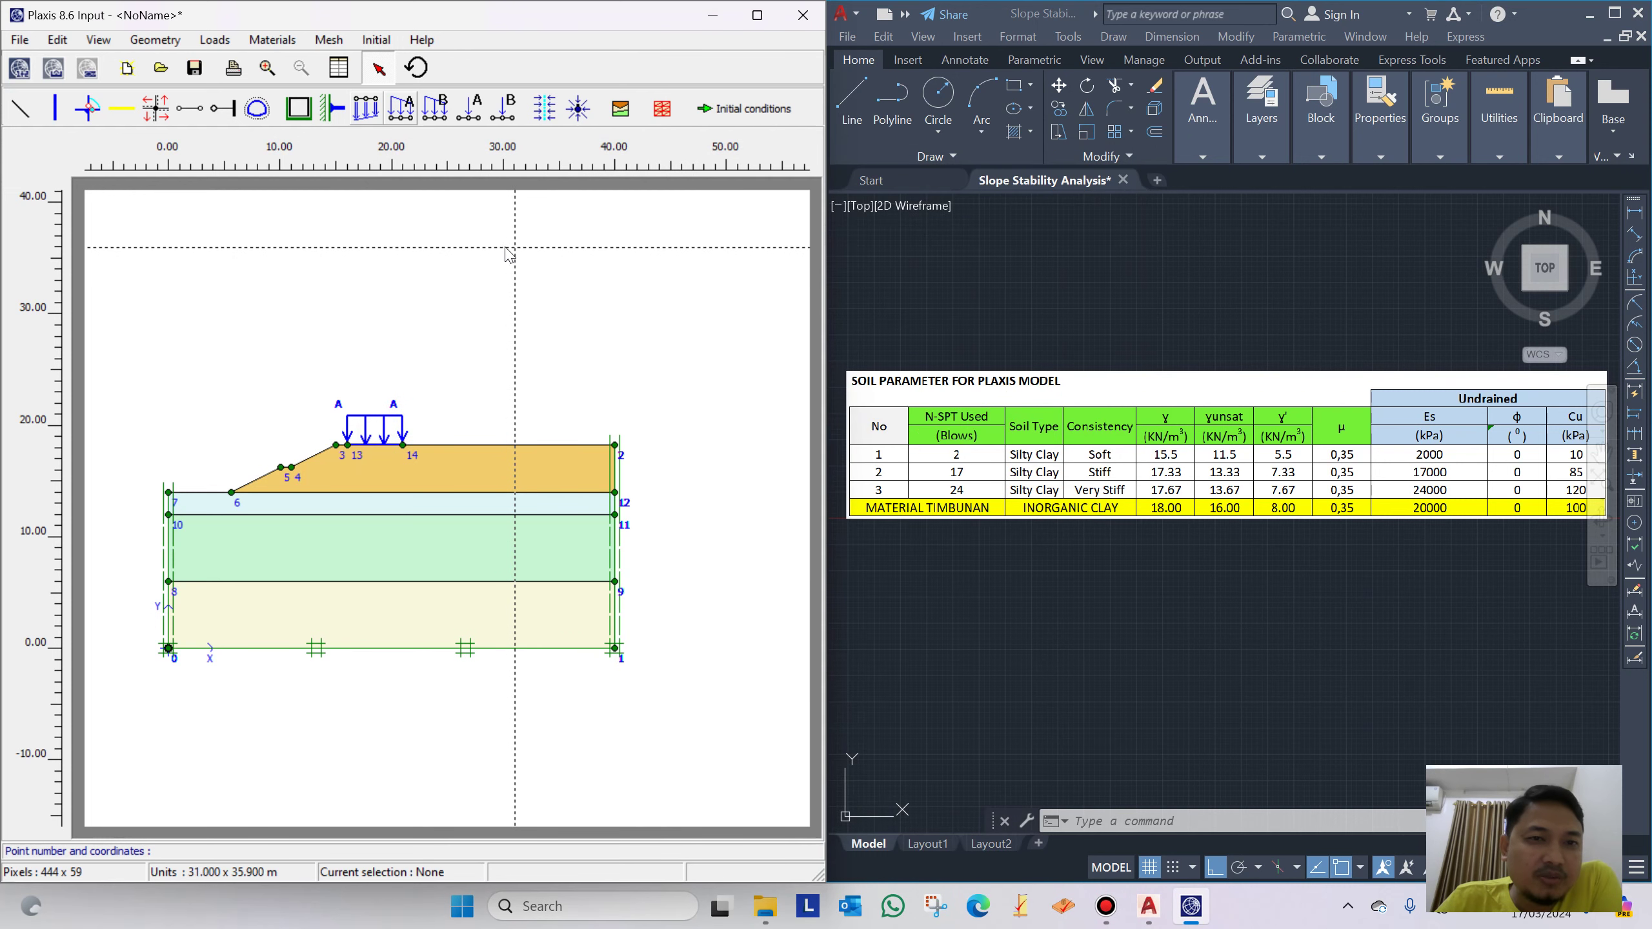
# Enter the initial conditions with a water weight of 10 kN/m3 and draw the general phreatic level from point 12 to point 7
pyautogui.click(750, 112)
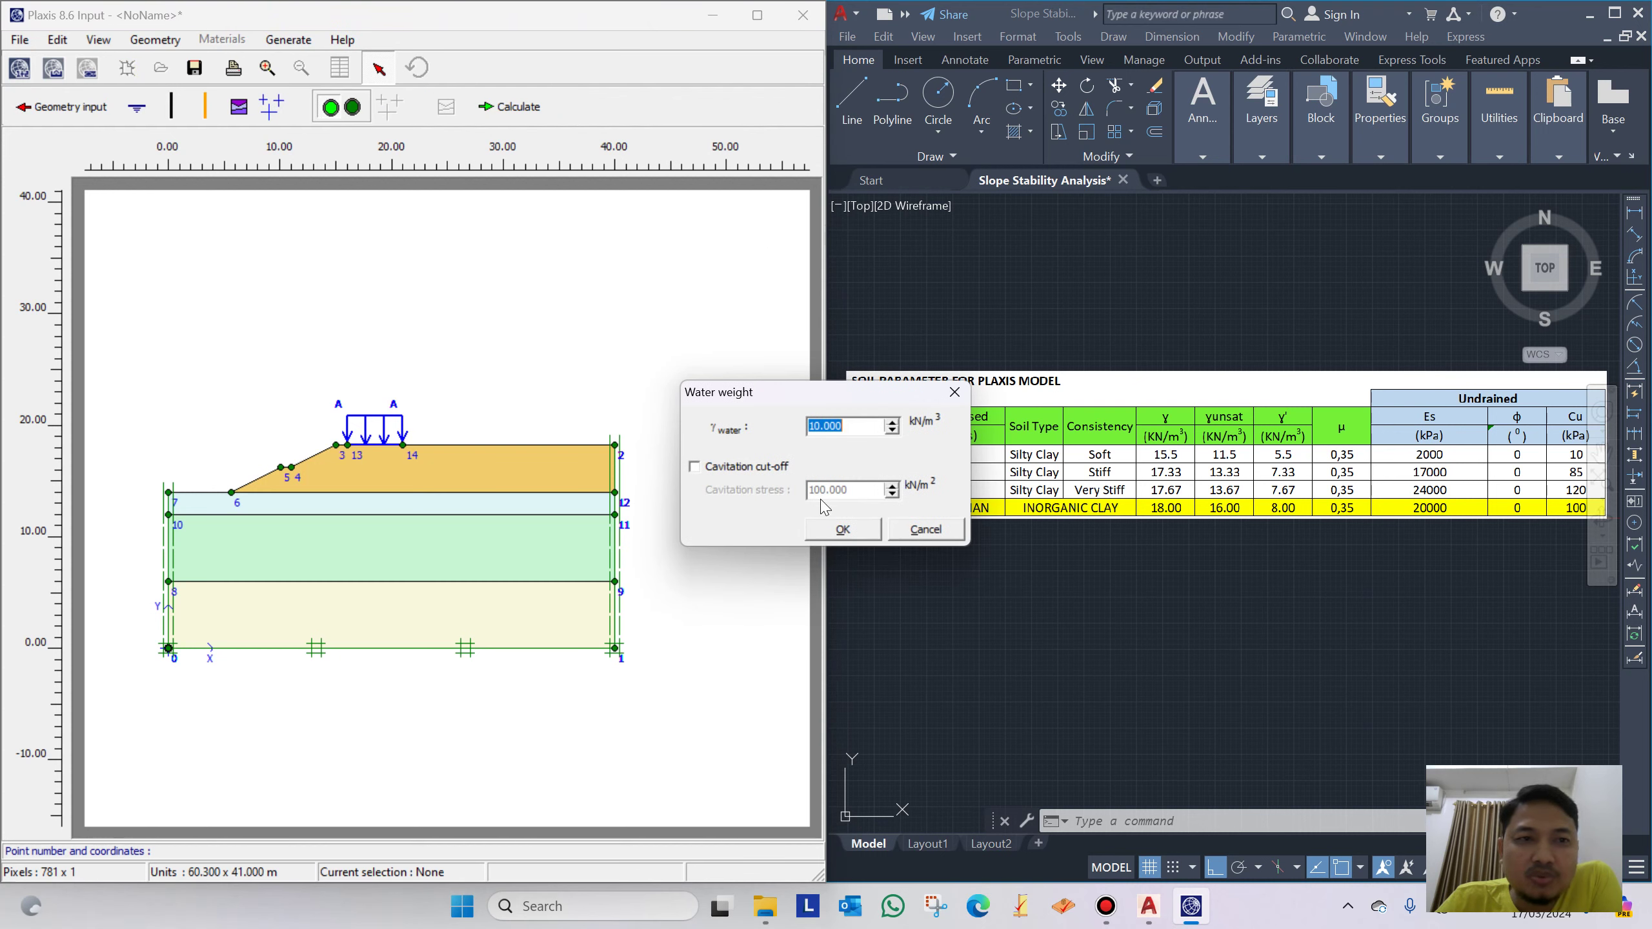
pyautogui.click(842, 529)
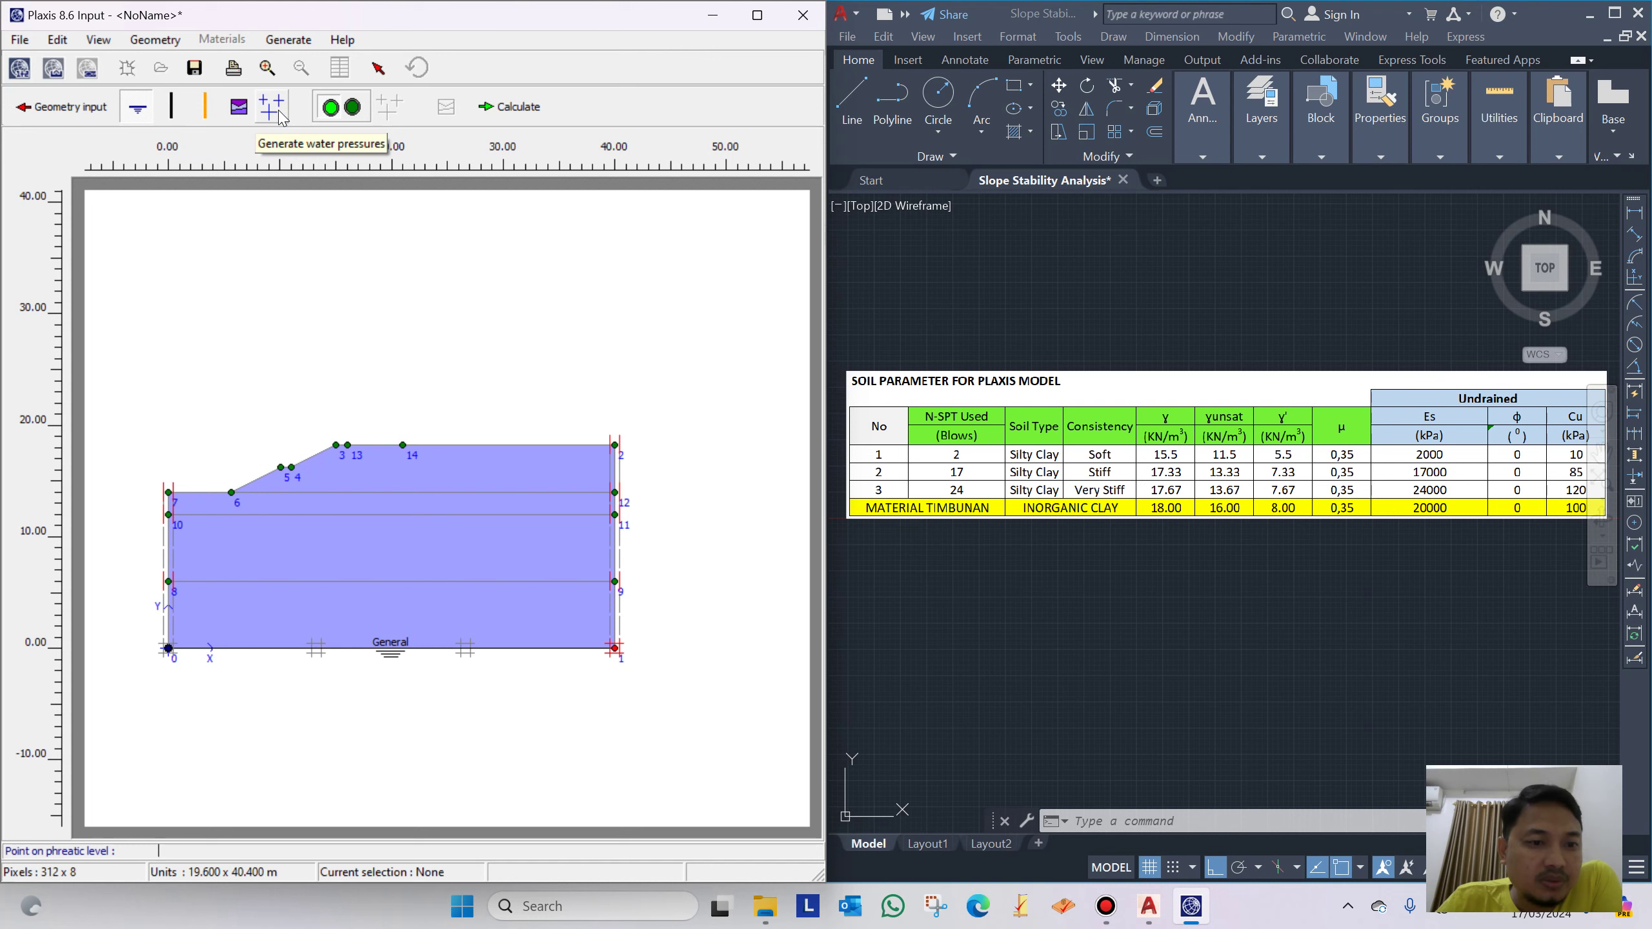
pyautogui.click(615, 493)
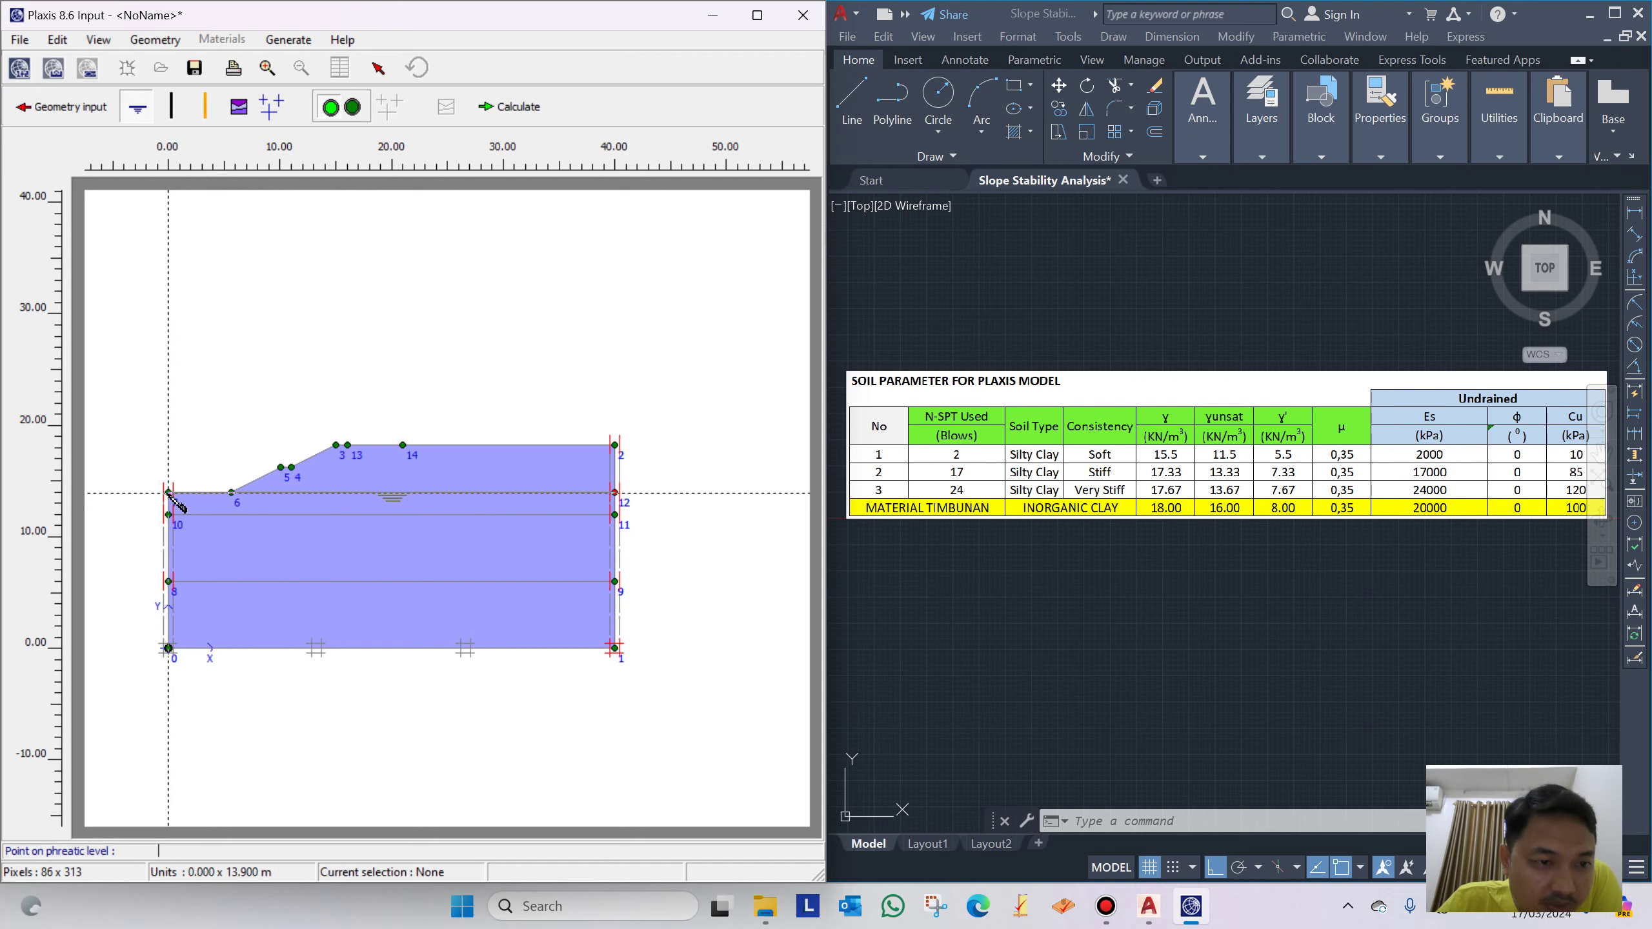
pyautogui.click(169, 492)
pyautogui.rightClick(303, 370)
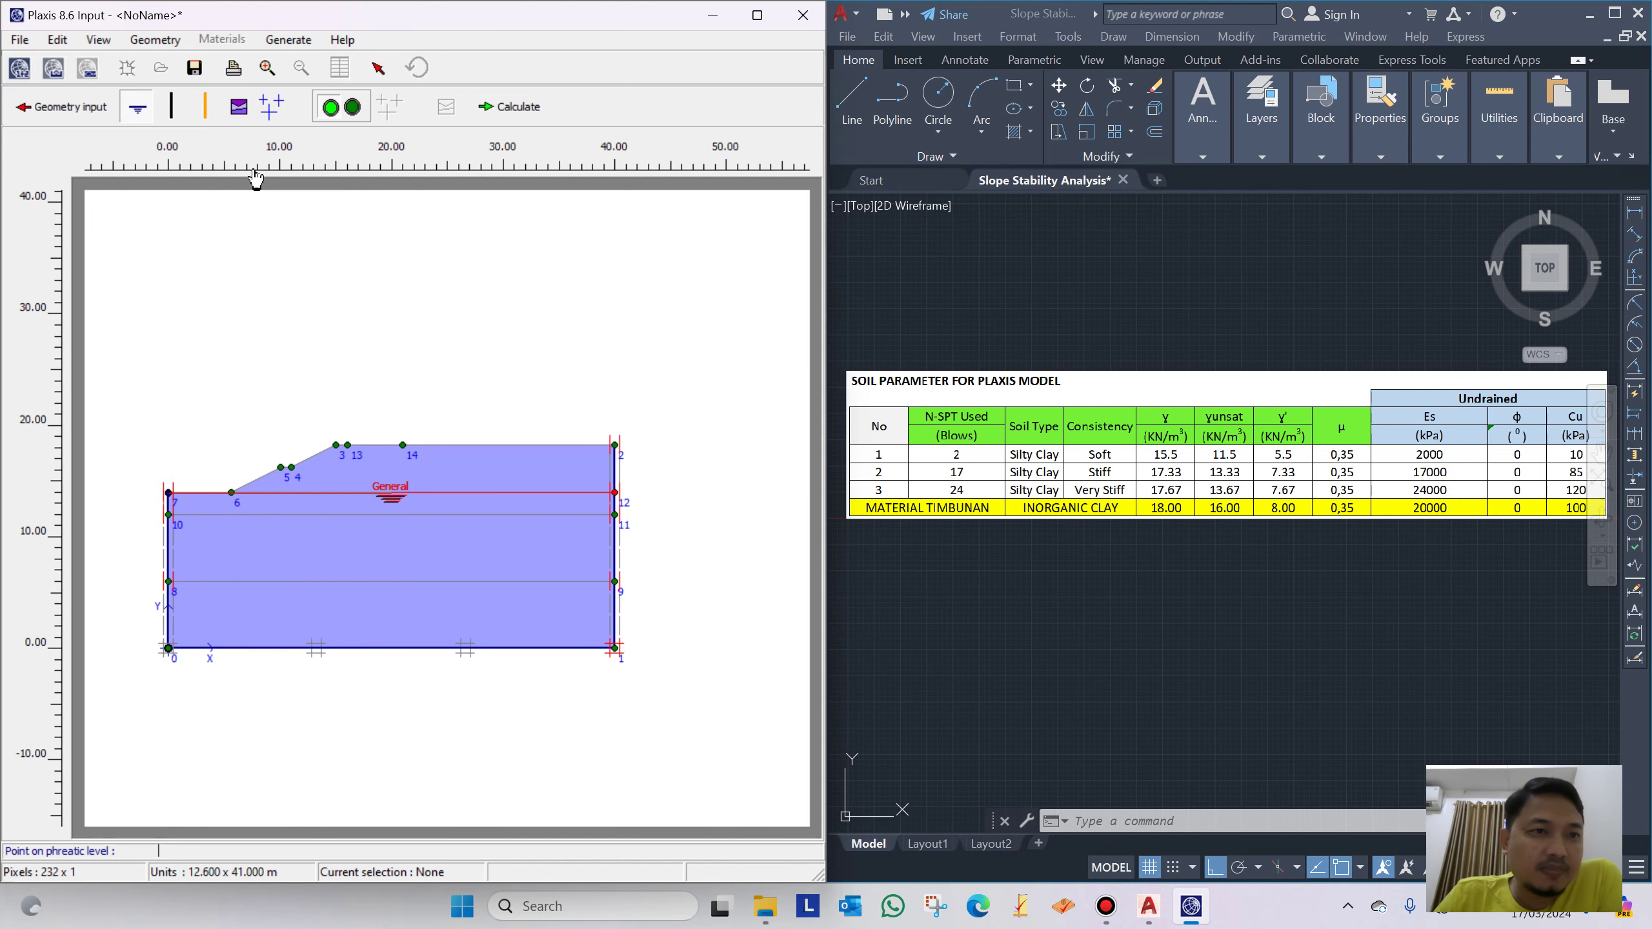
# Draw closed consolidation boundaries along both vertical model edges, from point 7 to point 0 and from point 2 to point 1
pyautogui.click(207, 112)
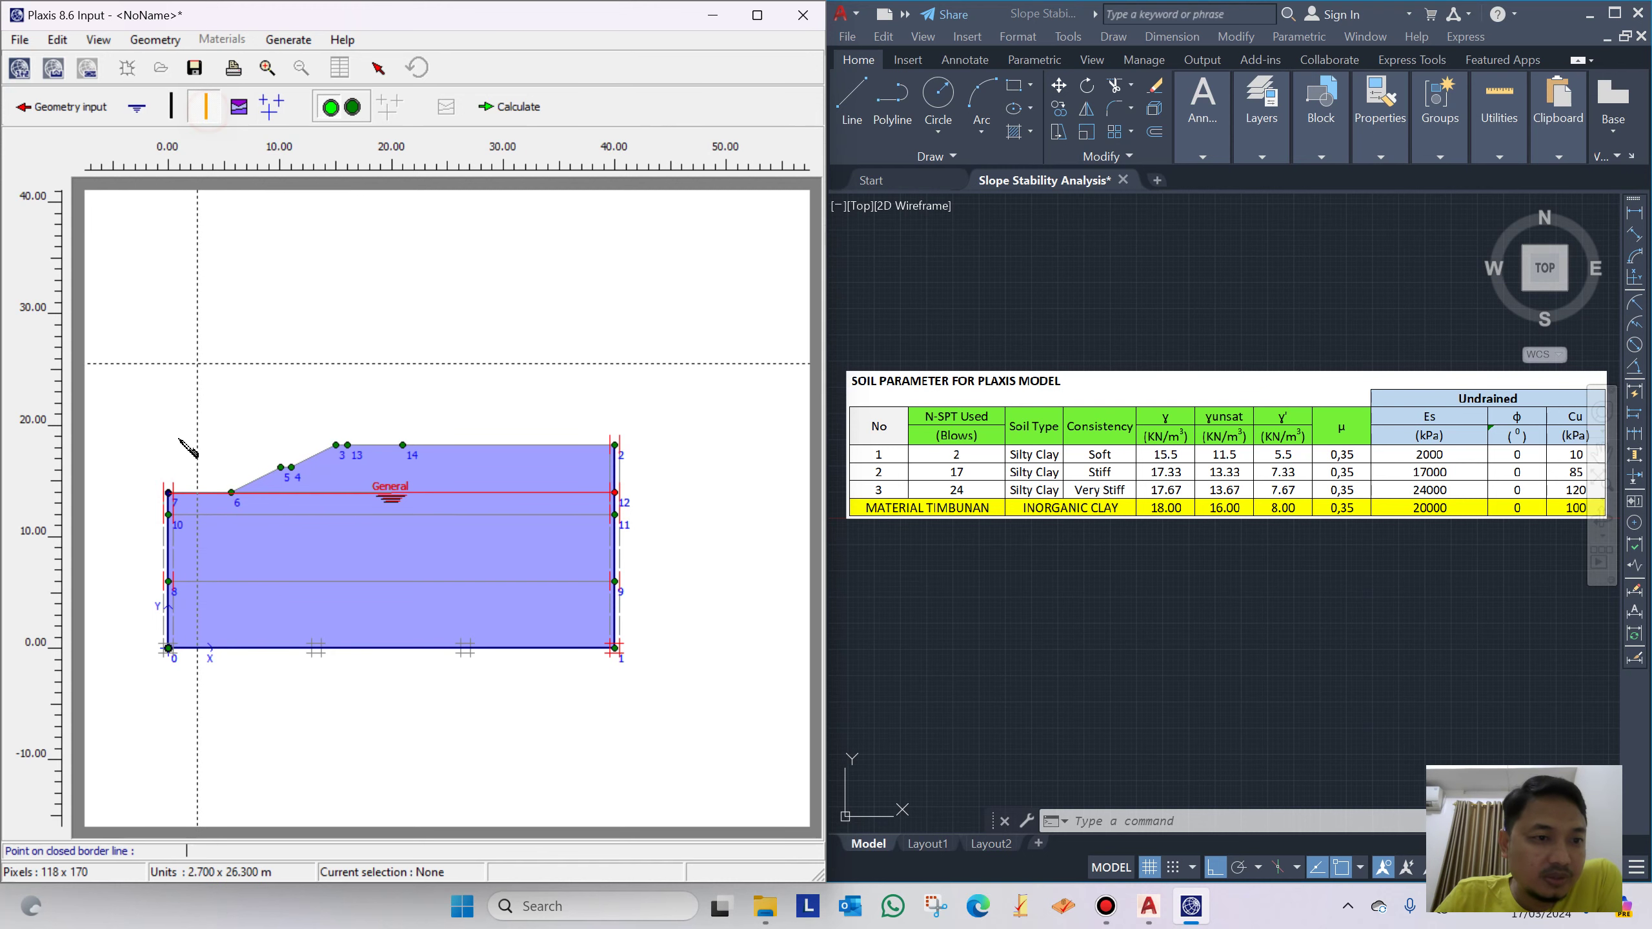
pyautogui.click(169, 493)
pyautogui.click(168, 647)
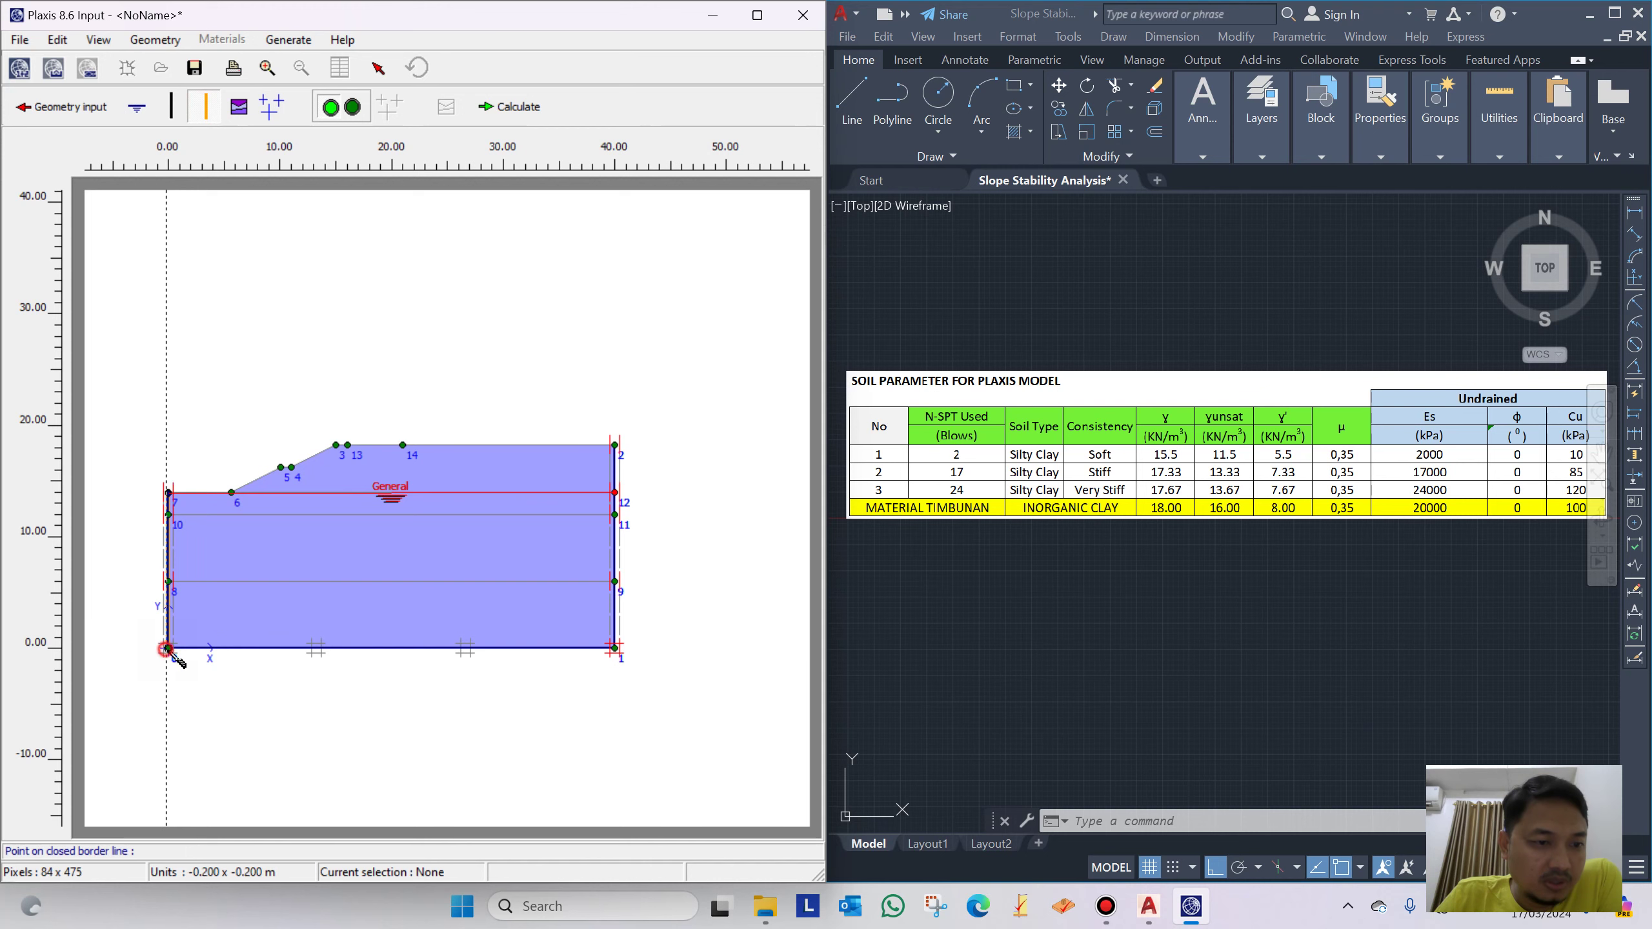
pyautogui.click(615, 445)
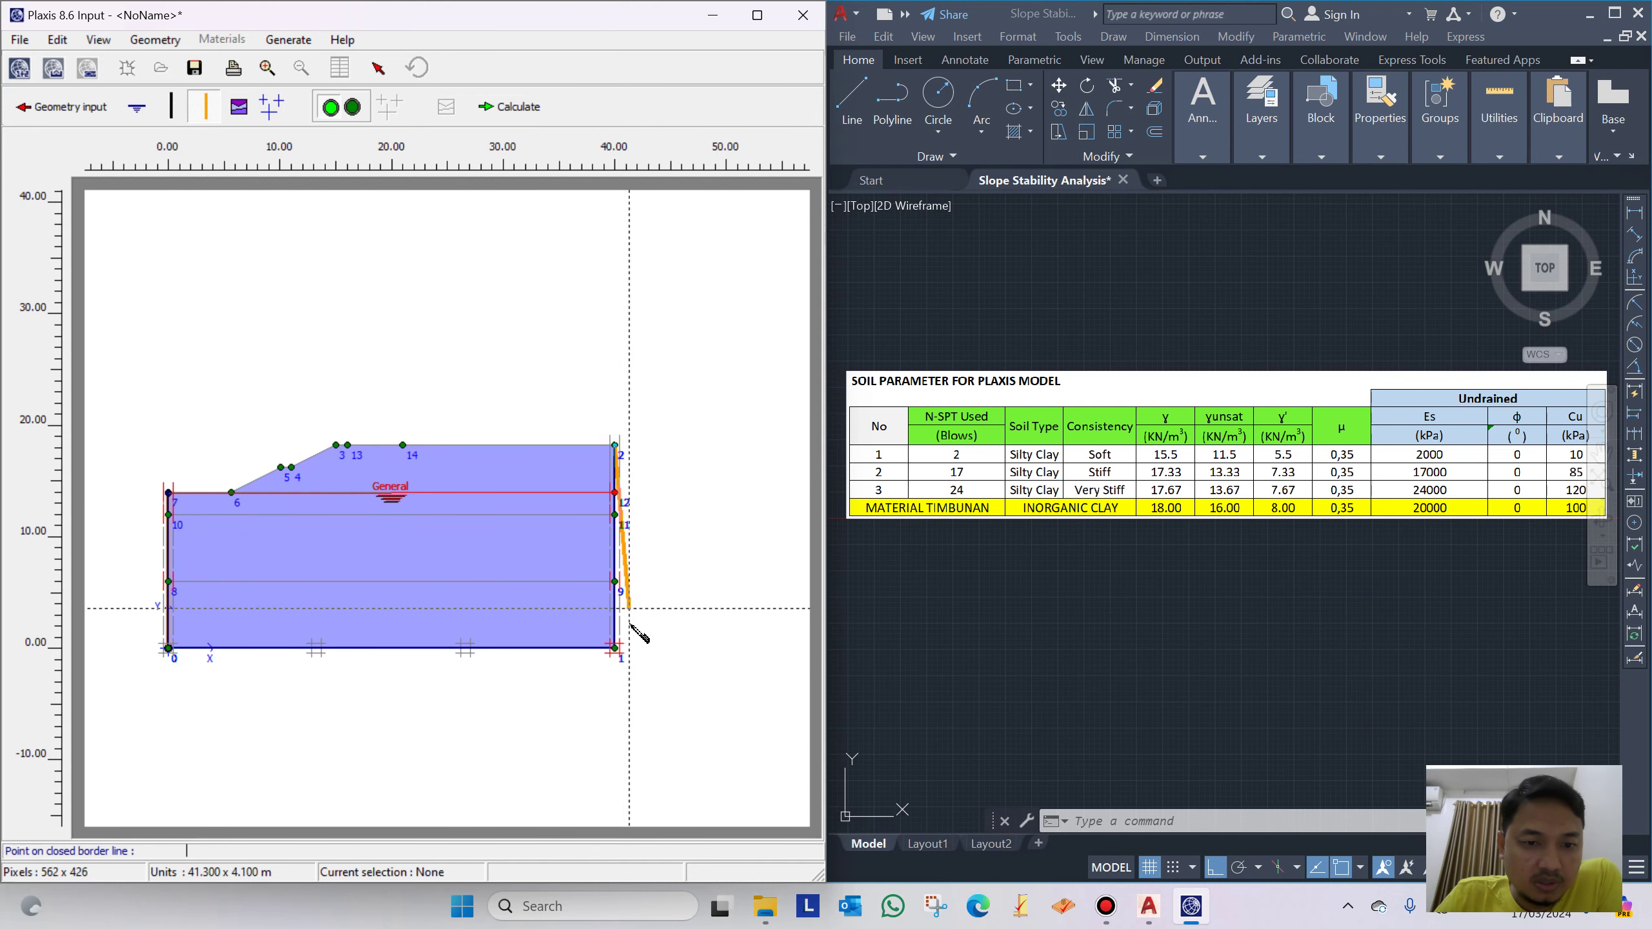
pyautogui.click(614, 647)
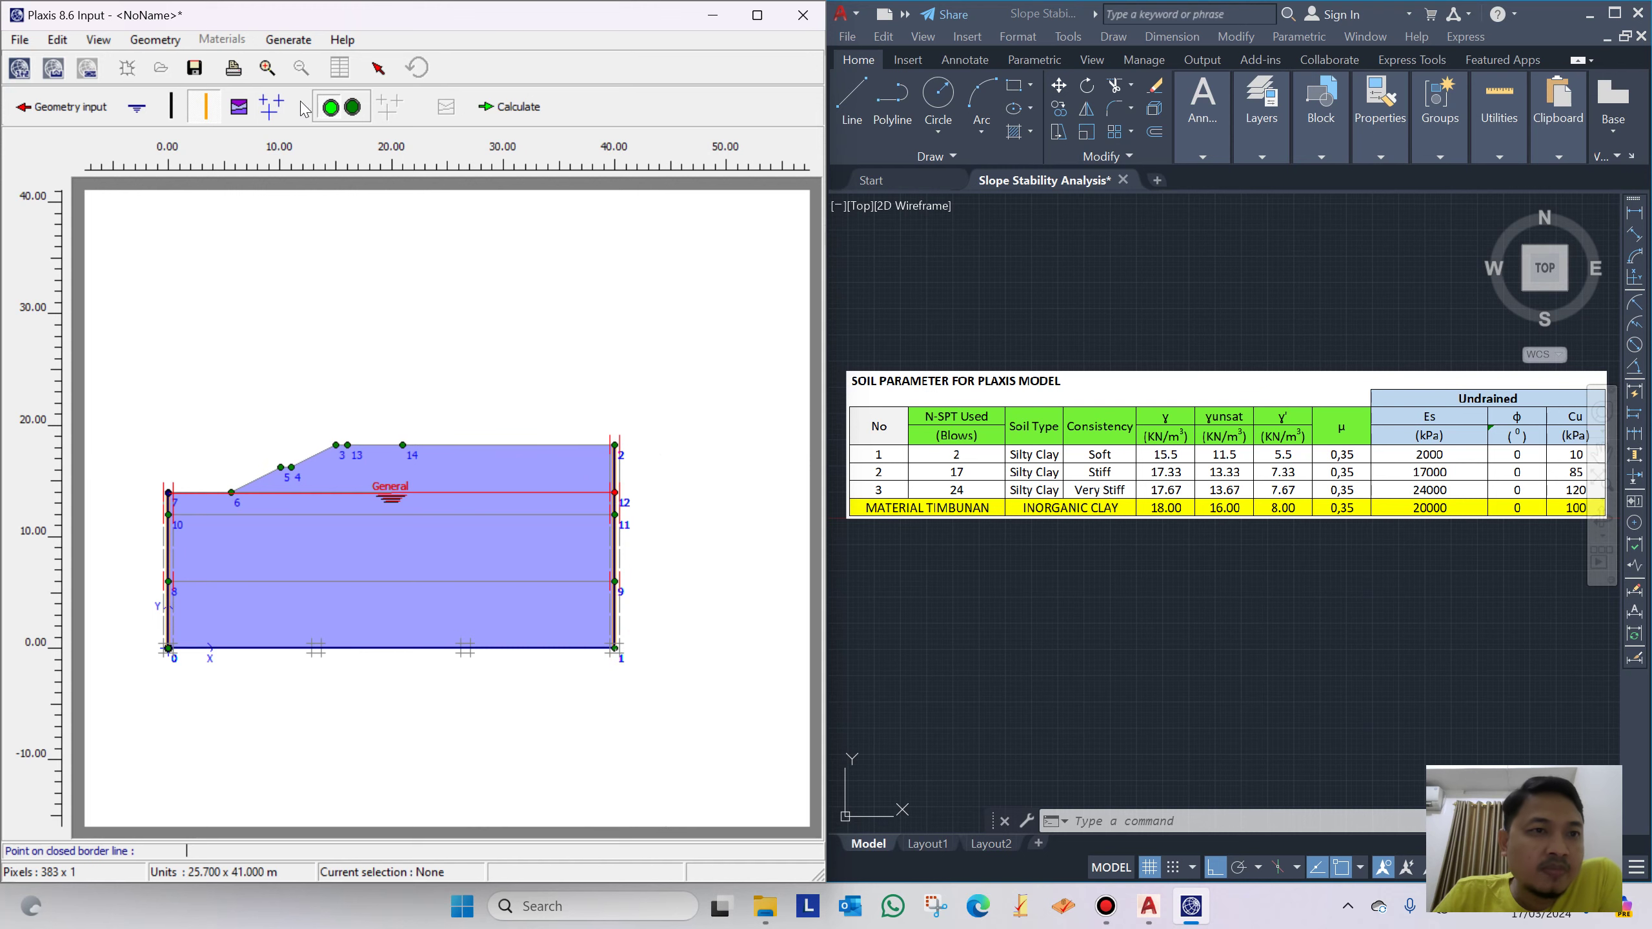
# Generate the initial water pressures by phreatic level
pyautogui.click(272, 107)
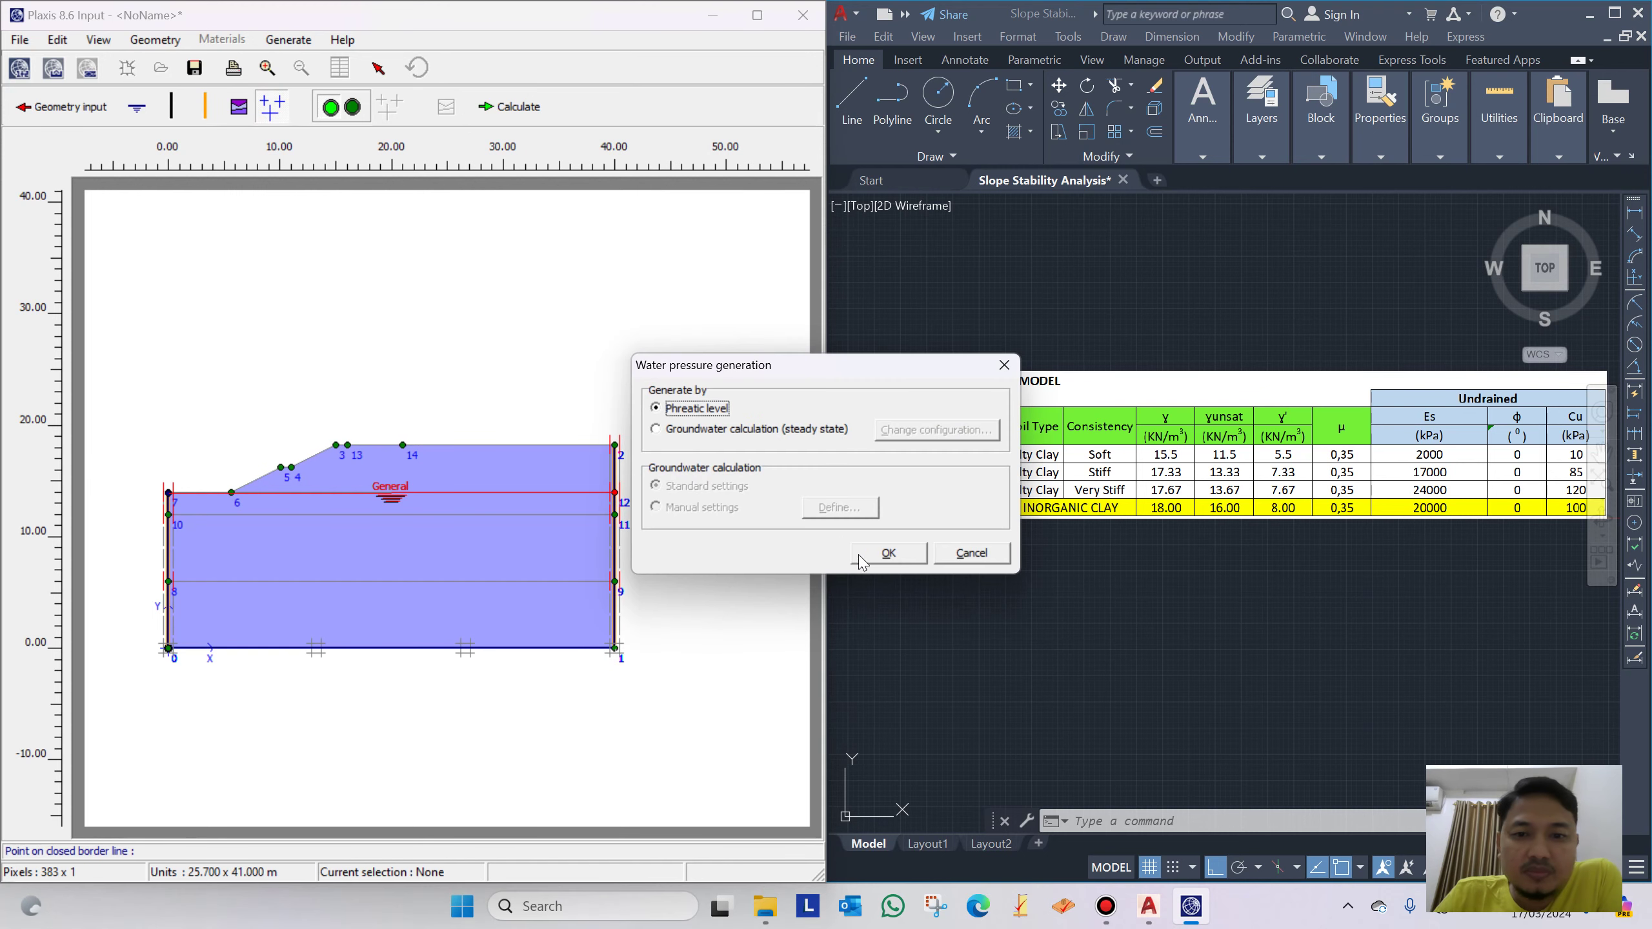
pyautogui.click(888, 560)
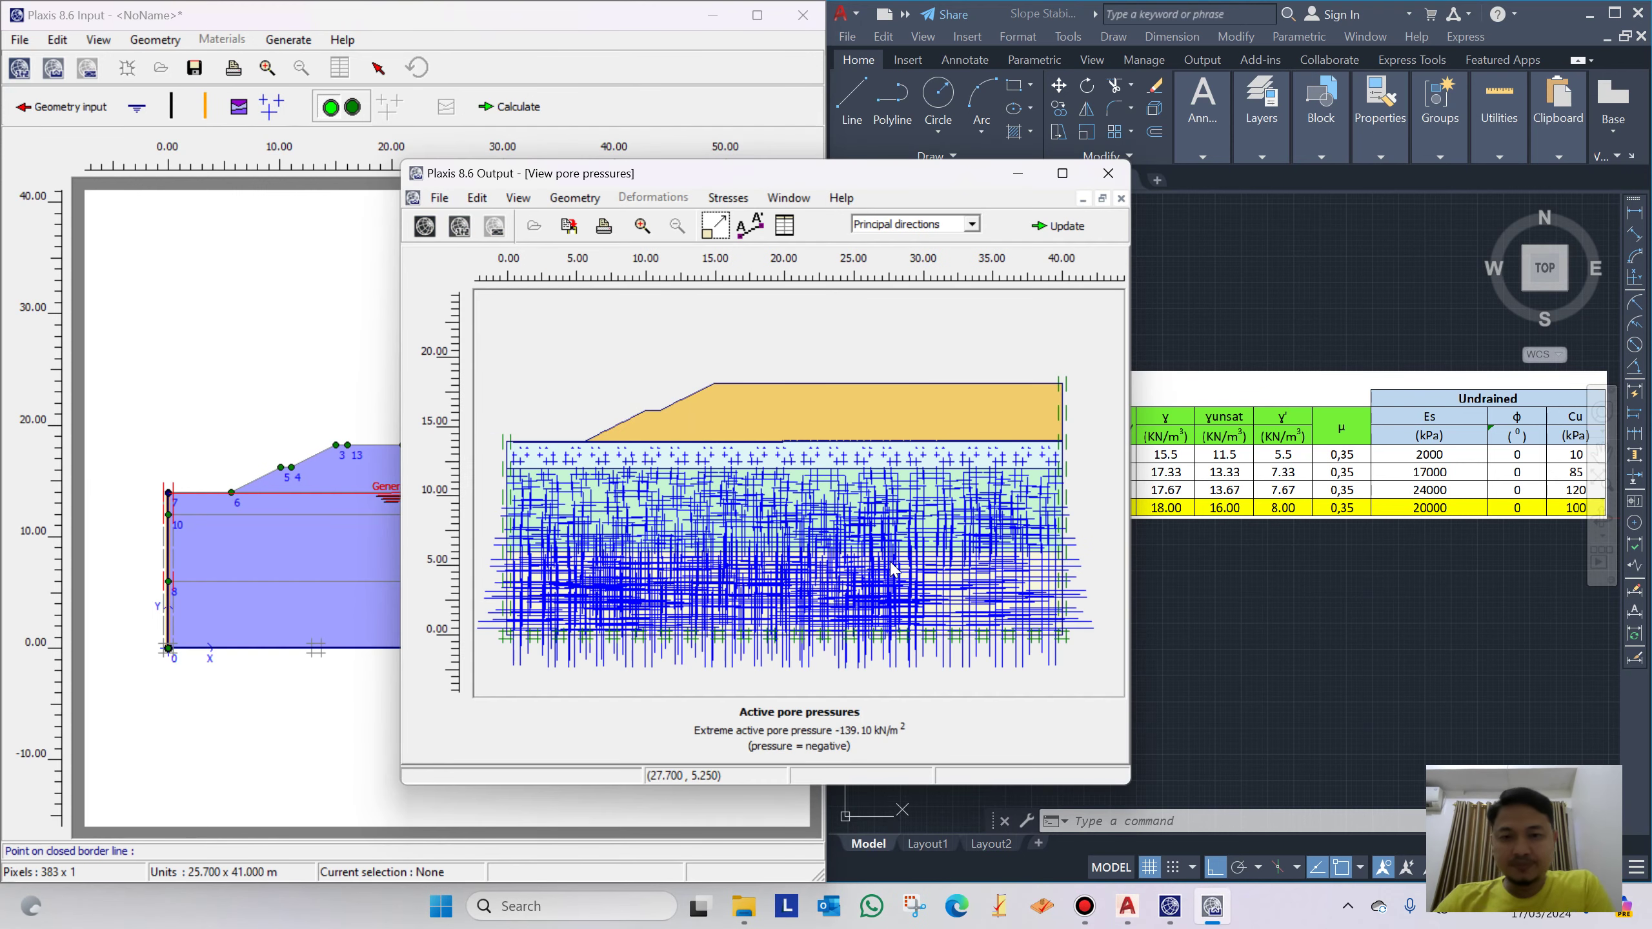
# Review the generated active pore pressures alongside the slope section in the AutoCAD drawing, and accept them into the Plaxis model
pyautogui.moveTo(817, 174); pyautogui.dragTo(914, 209)
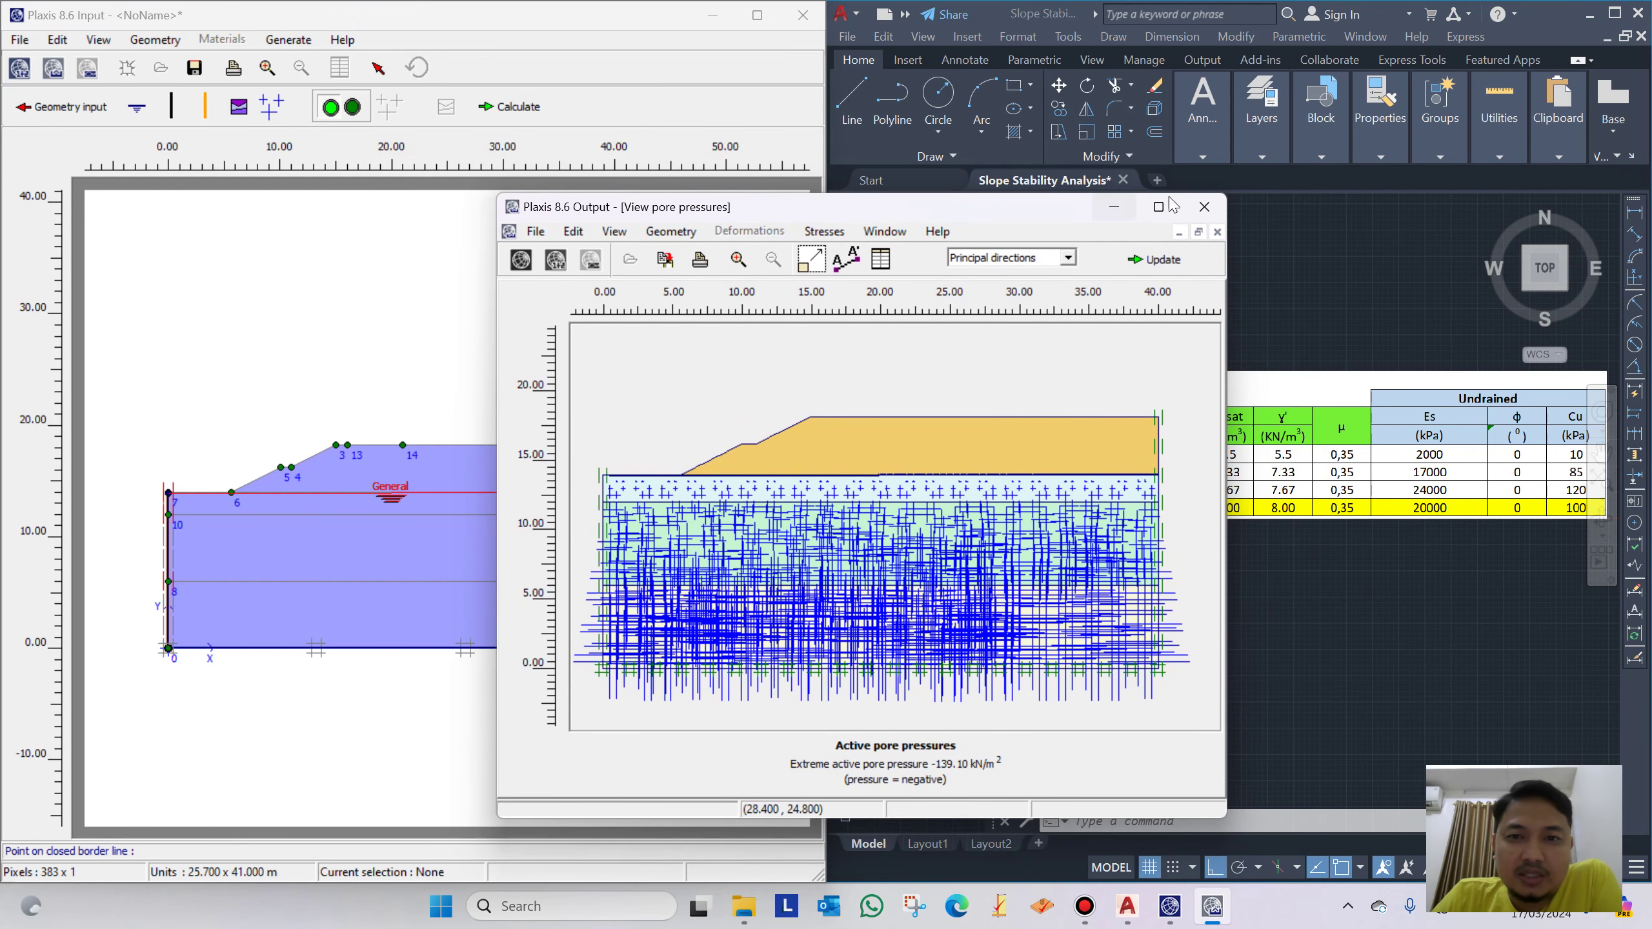
pyautogui.moveTo(1029, 217); pyautogui.dragTo(621, 145)
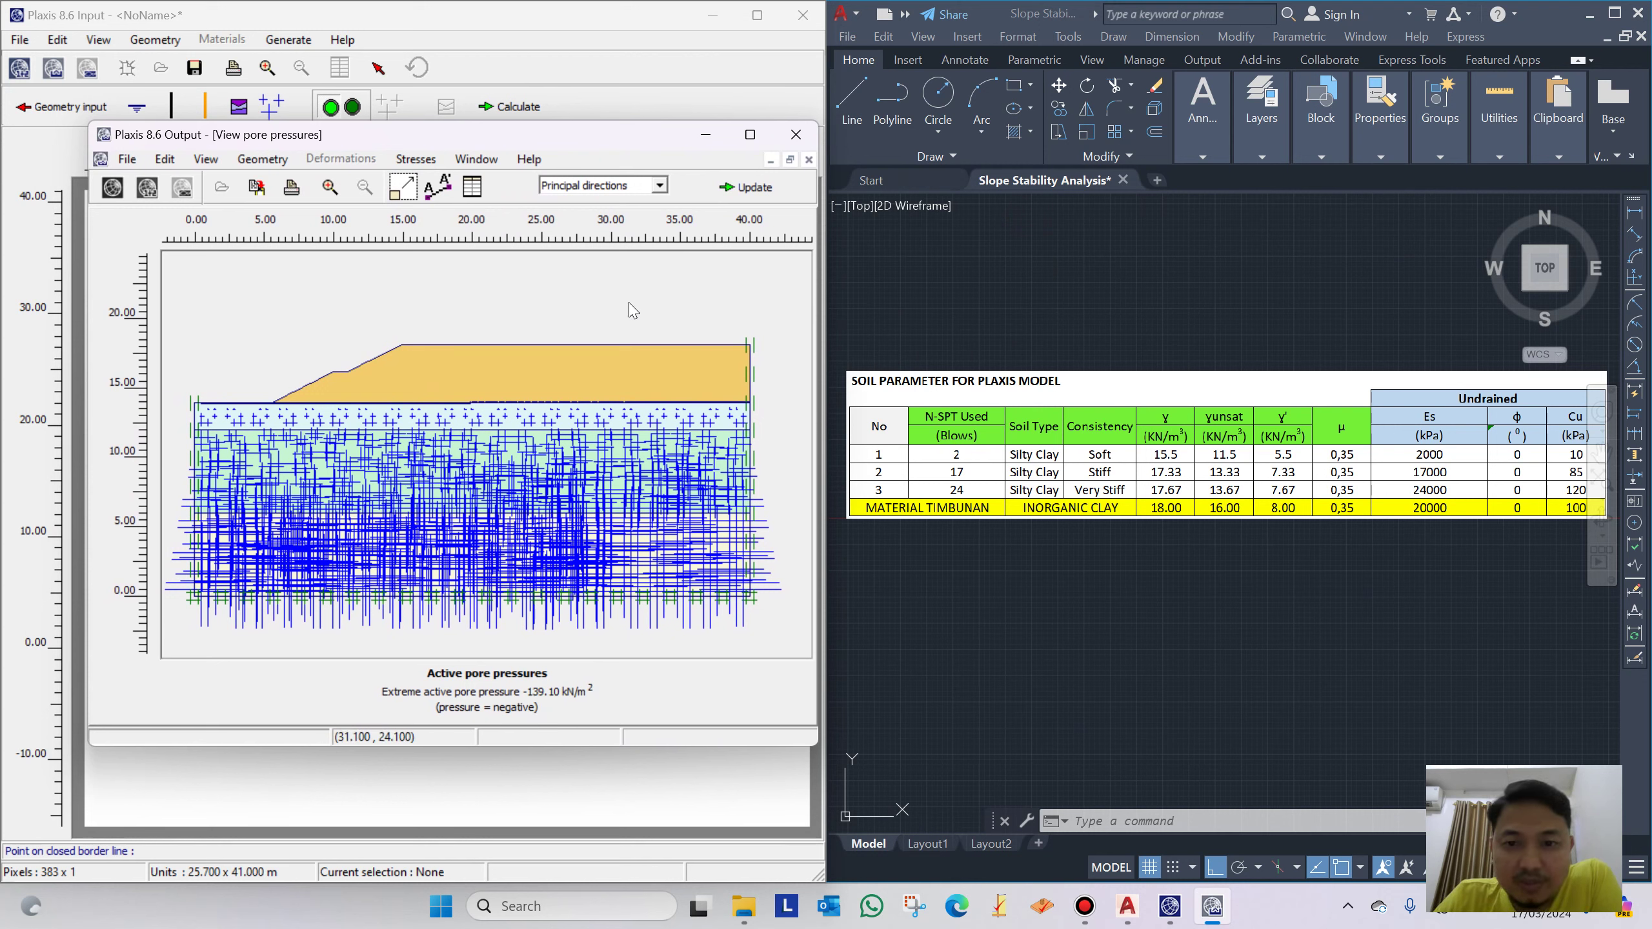
pyautogui.scroll(-7, 1437, 425)
pyautogui.scroll(7, 1437, 425)
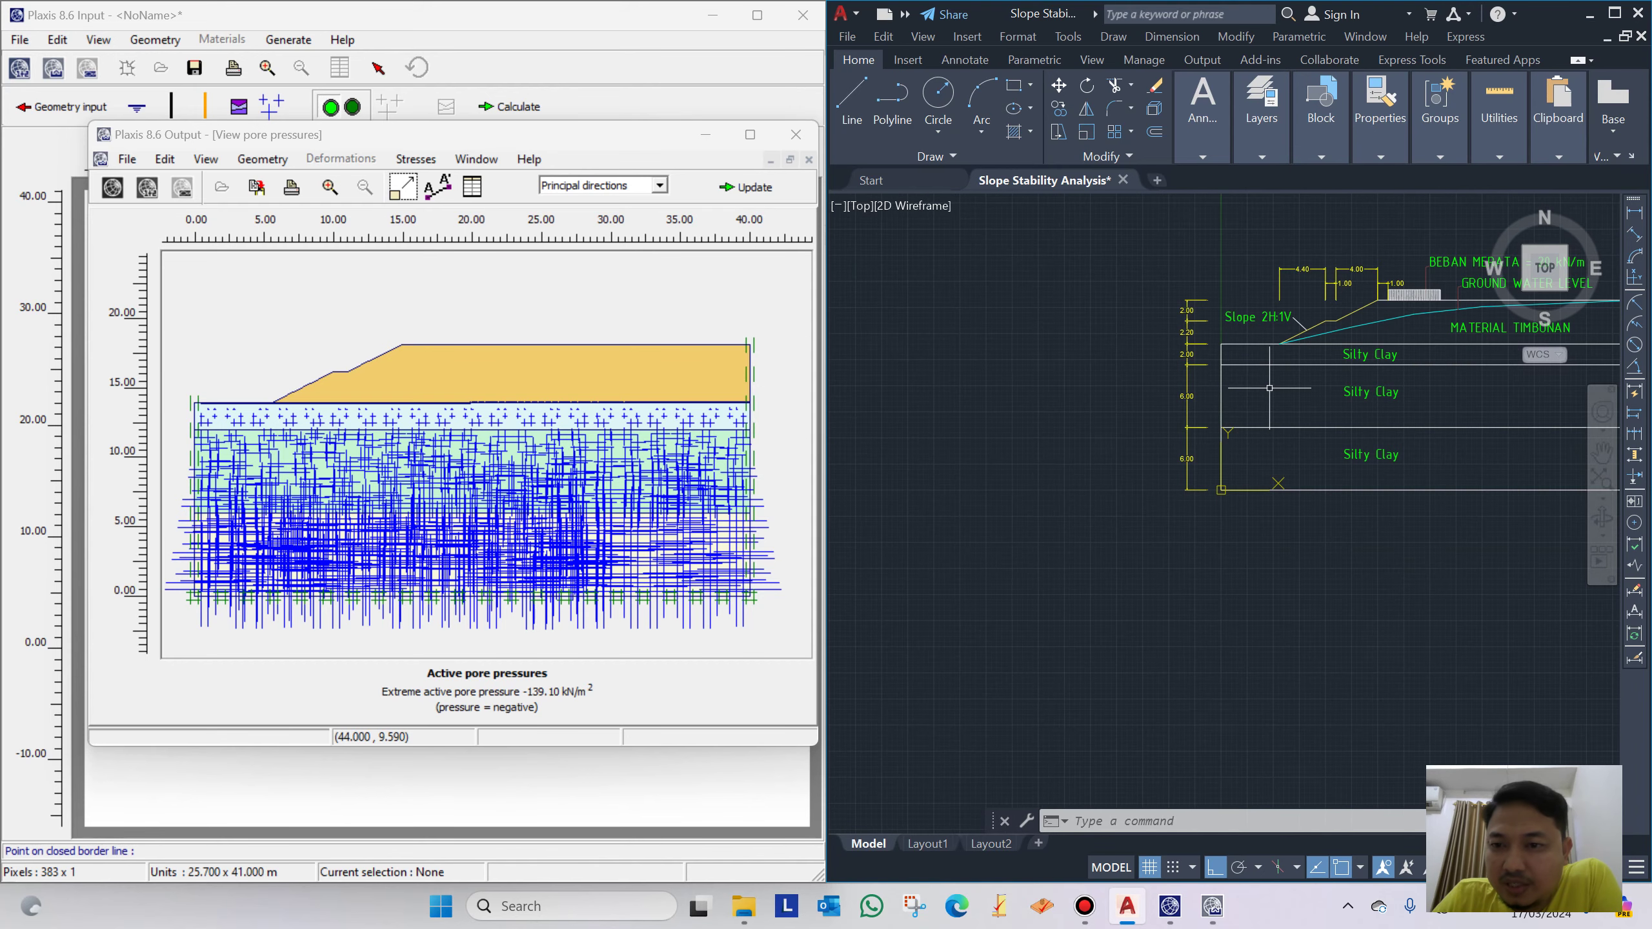
pyautogui.moveTo(1137, 466); pyautogui.dragTo(1094, 451)
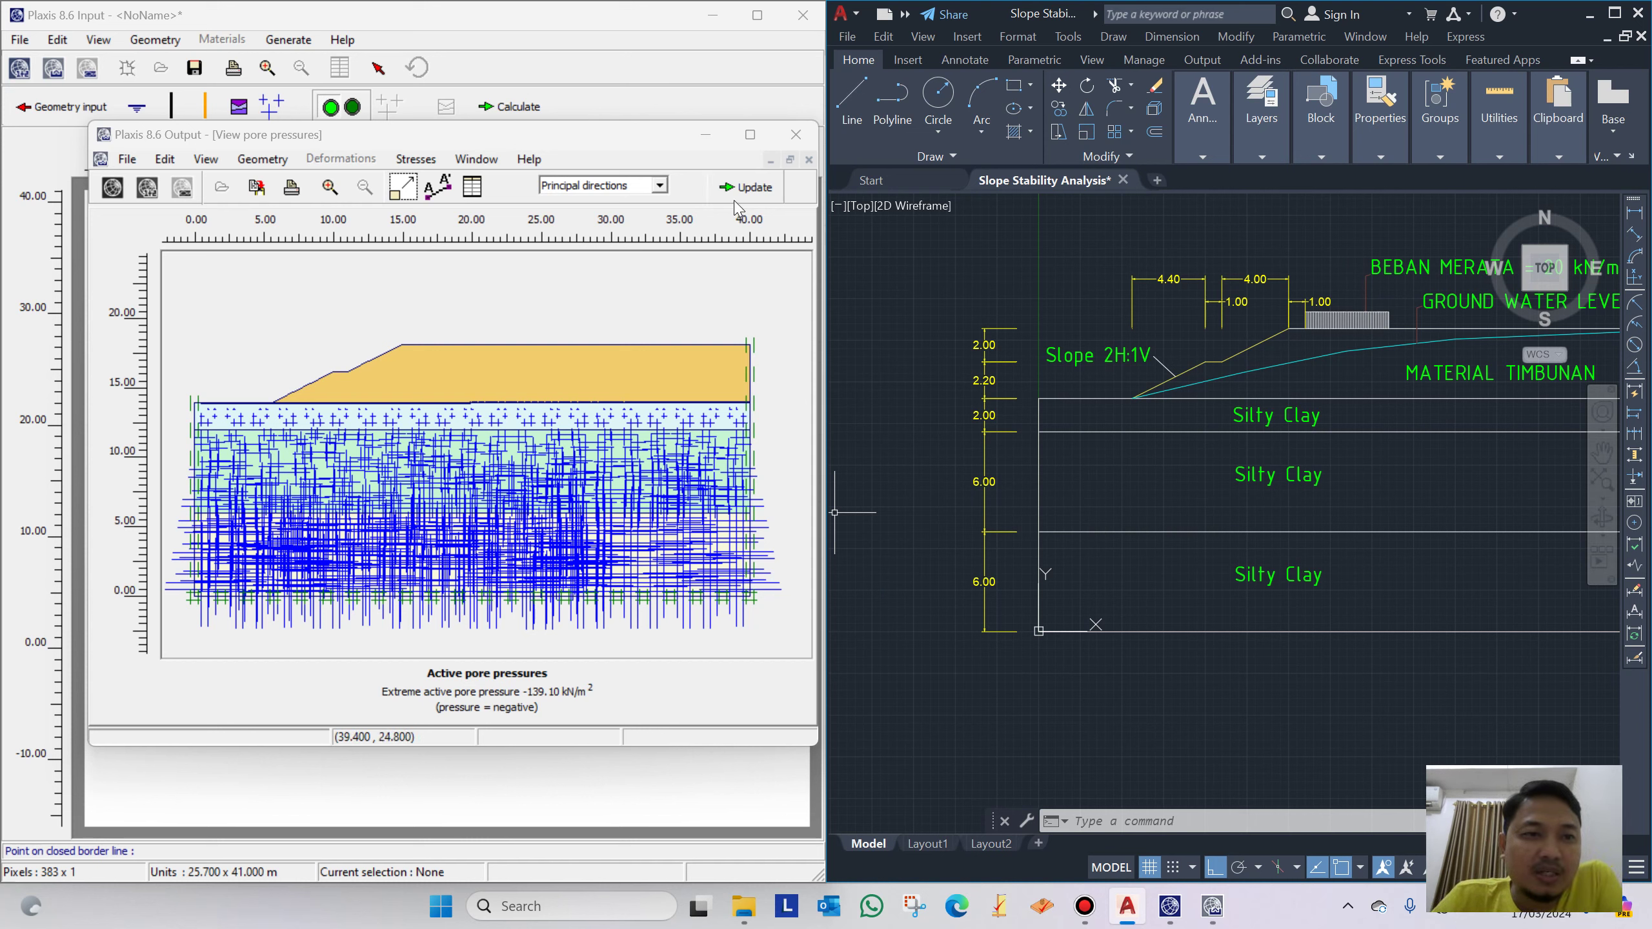
pyautogui.click(745, 188)
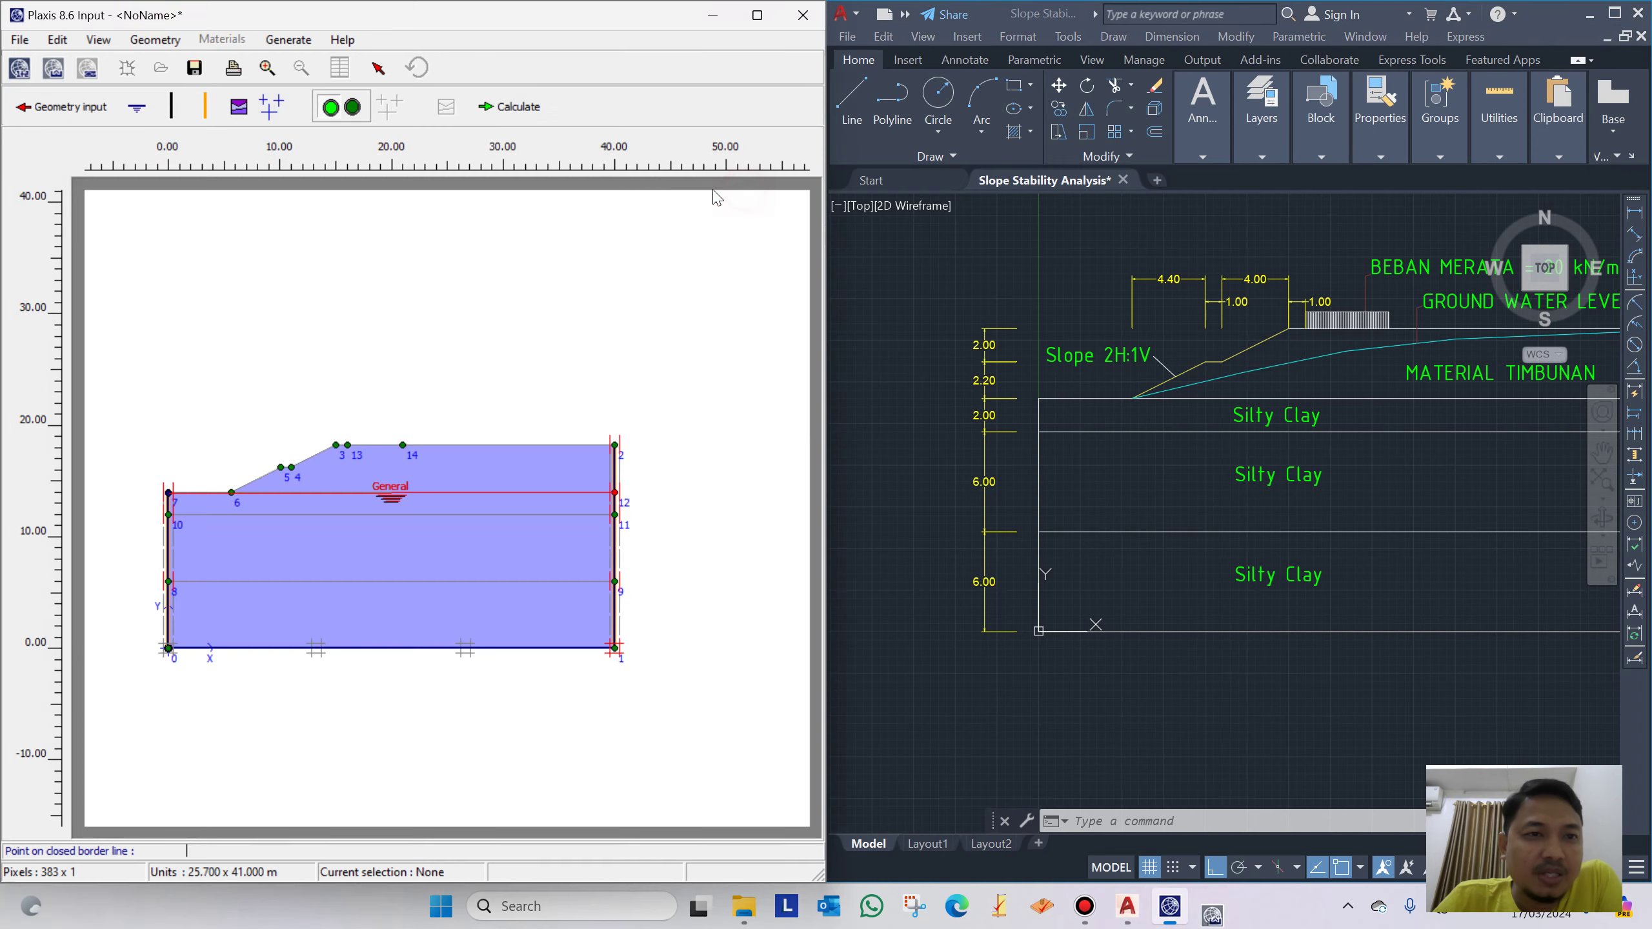
# Deactivate the embankment cluster in the initial geometry, and generate and accept the initial soil stresses using the K0 procedure
pyautogui.click(358, 108)
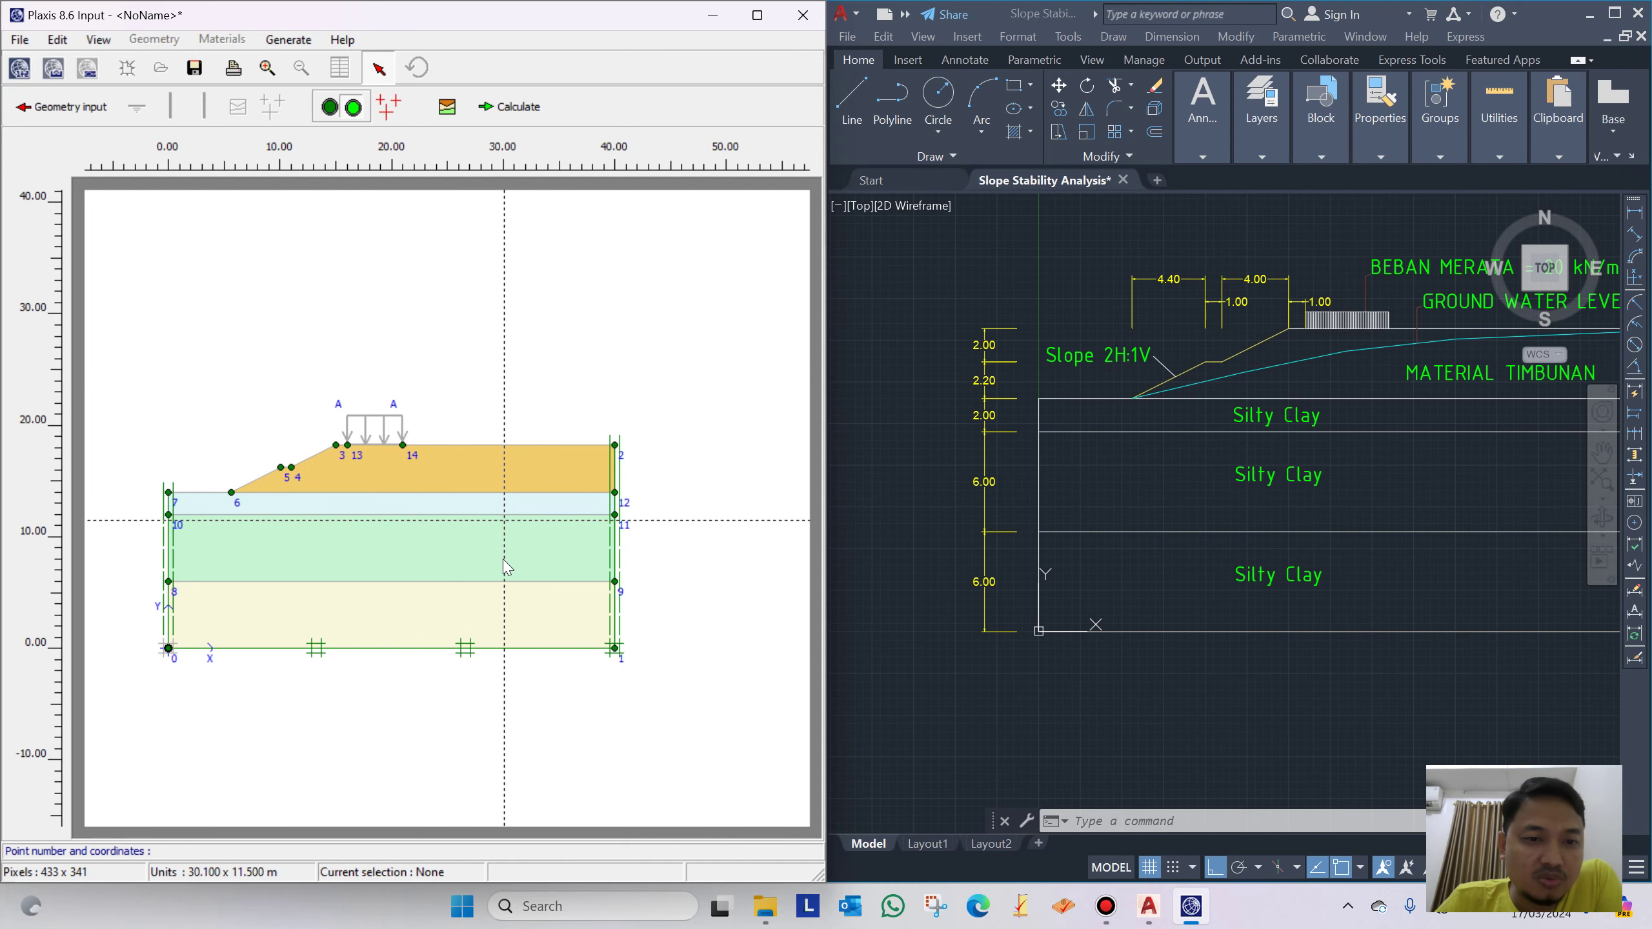
pyautogui.click(510, 467)
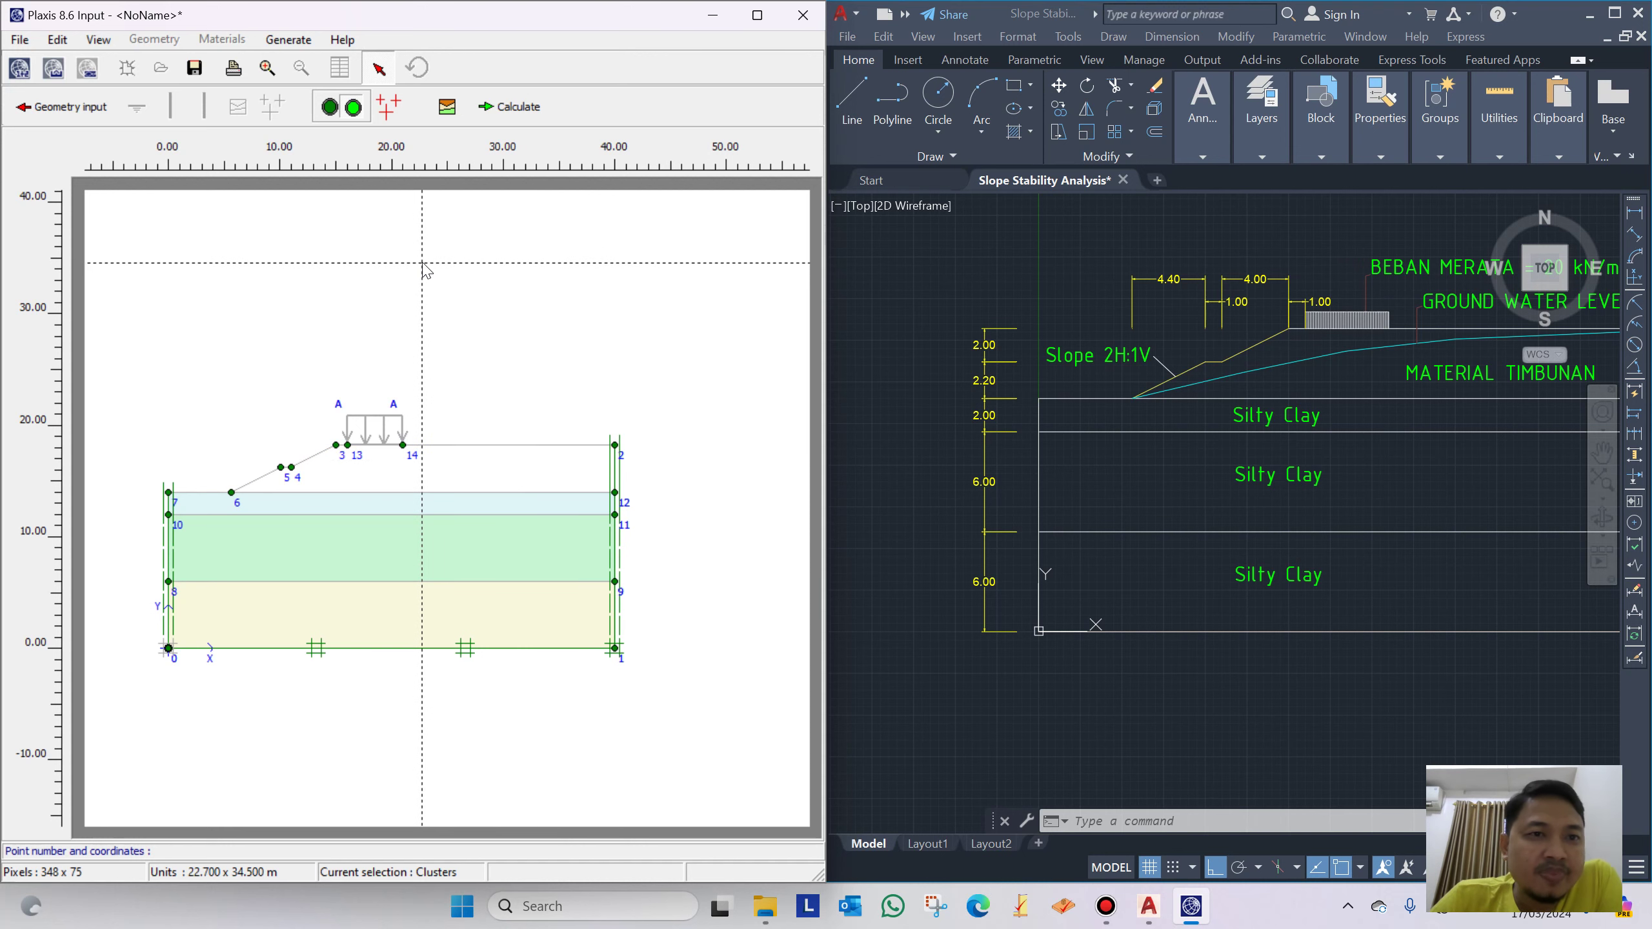
pyautogui.click(399, 111)
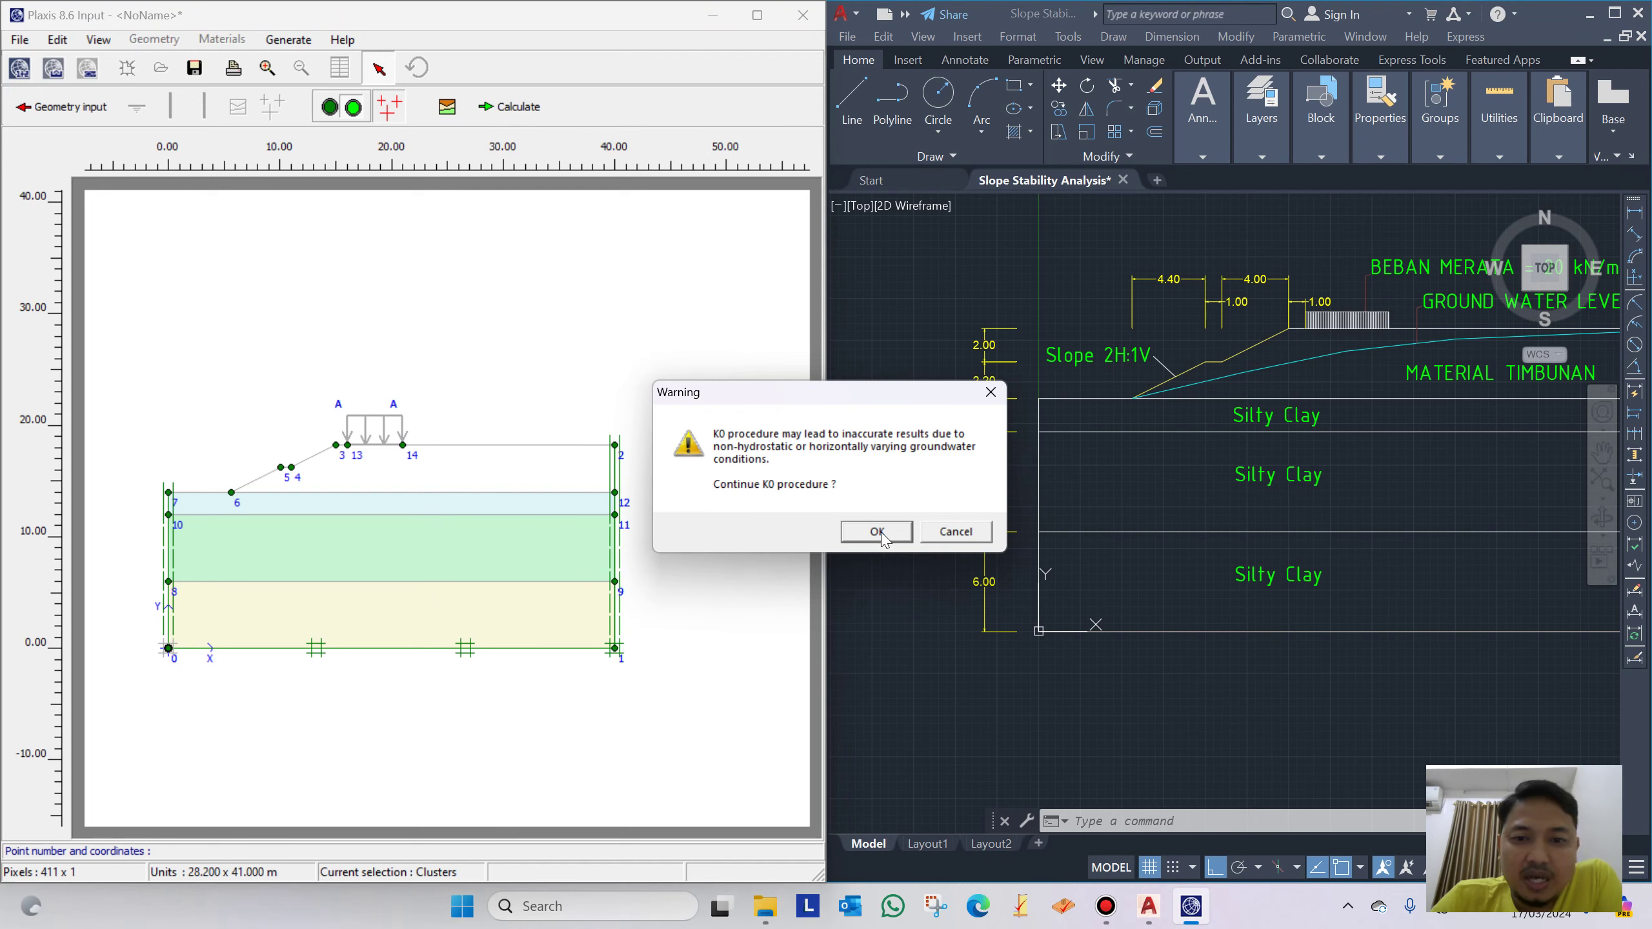
pyautogui.click(883, 534)
pyautogui.click(896, 577)
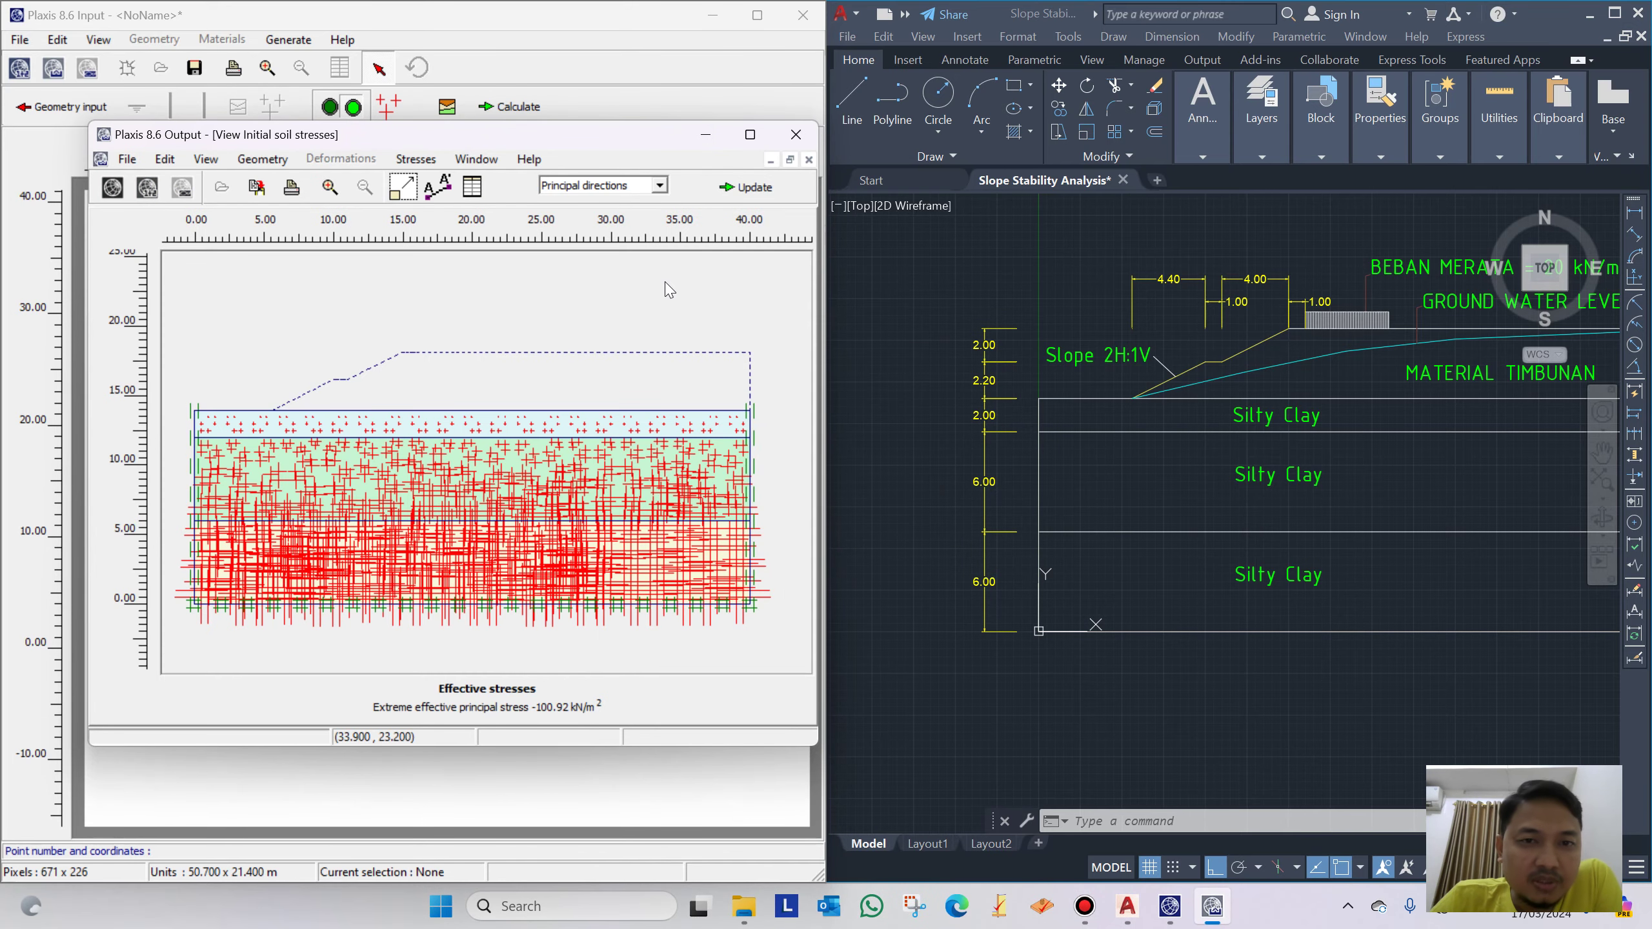
pyautogui.click(748, 187)
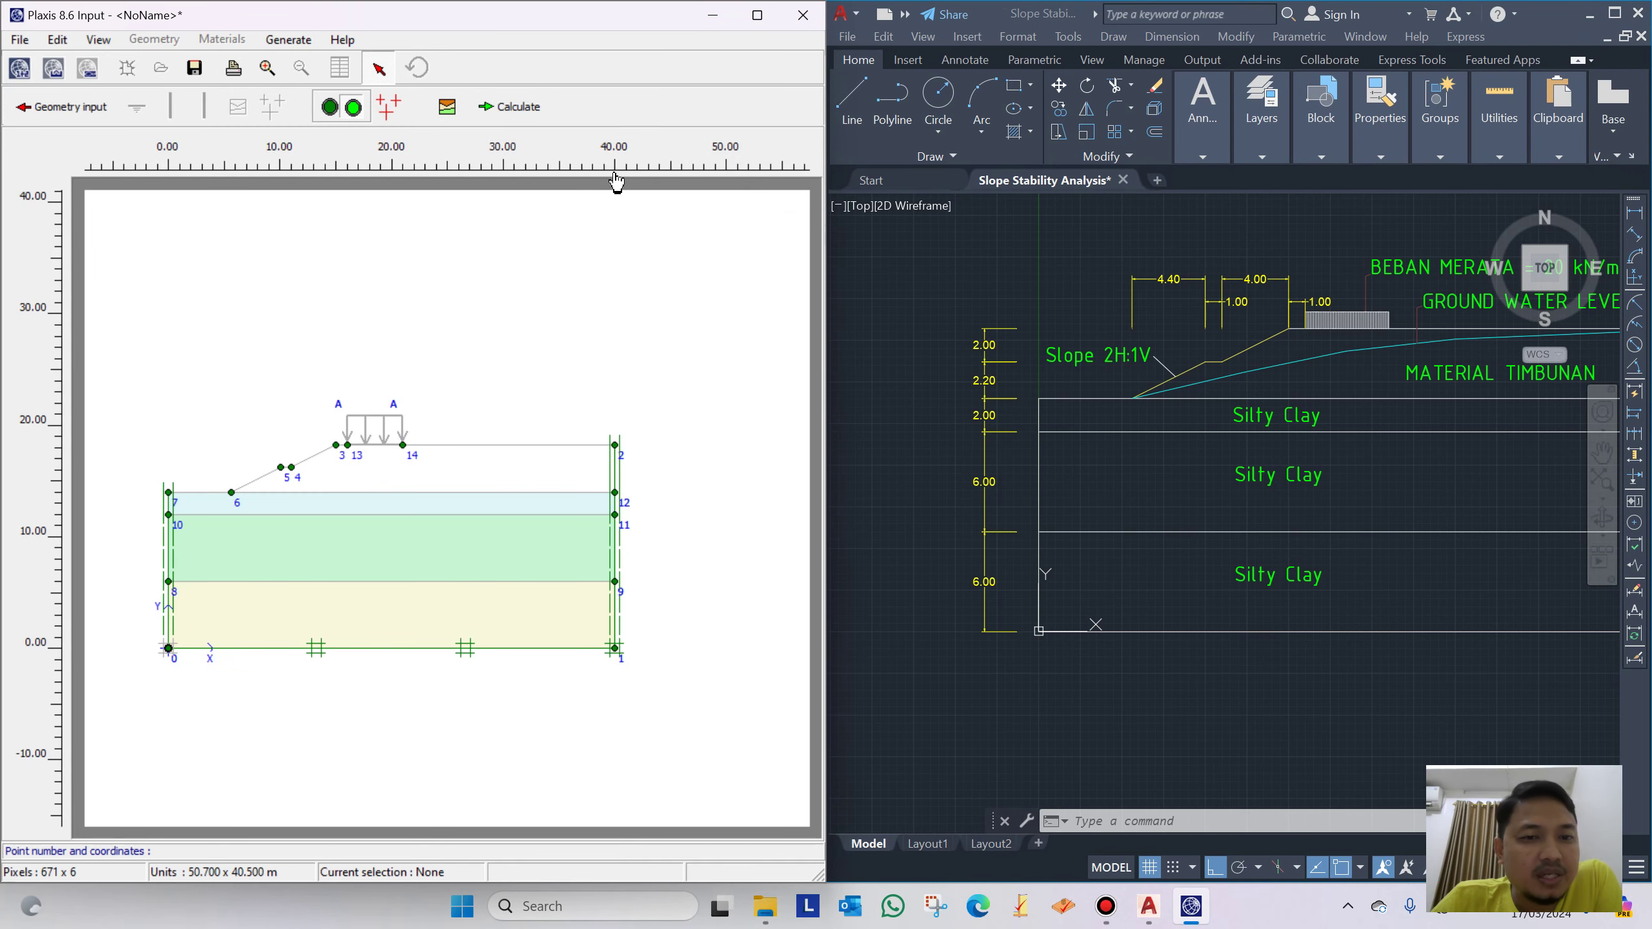
# Proceed to the calculation and save the project as TIMBUNAN in LESSON LEARN > Video Tutorial > Pemodelan Slope Stability on drive D
pyautogui.click(523, 110)
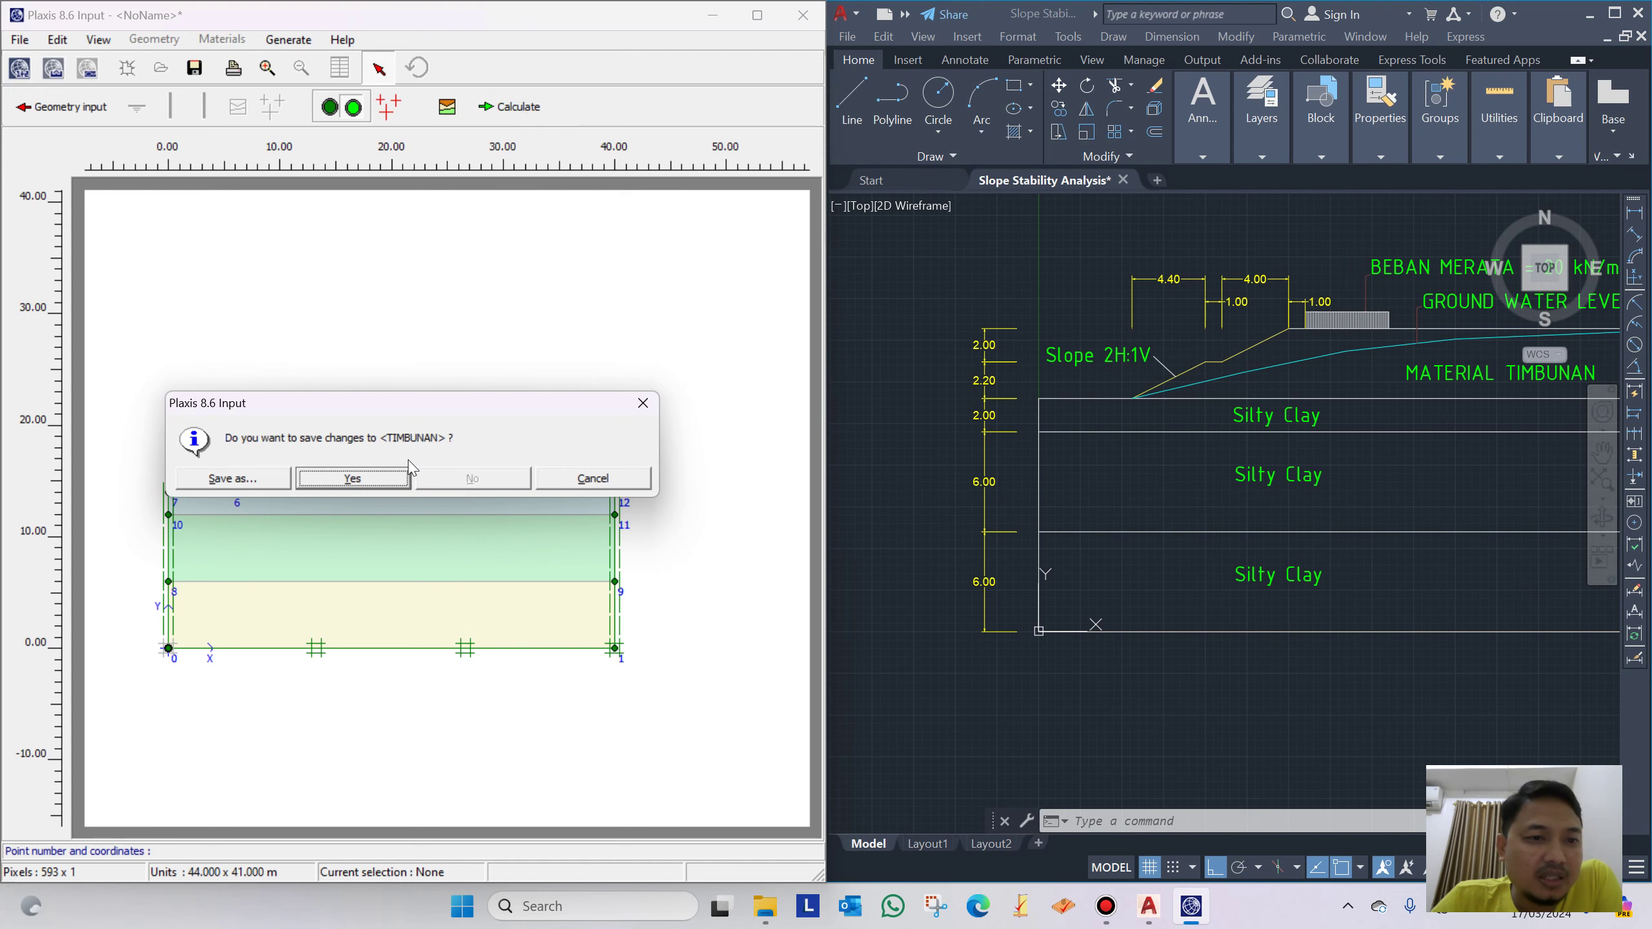
pyautogui.click(384, 479)
pyautogui.scroll(-3, 767, 349)
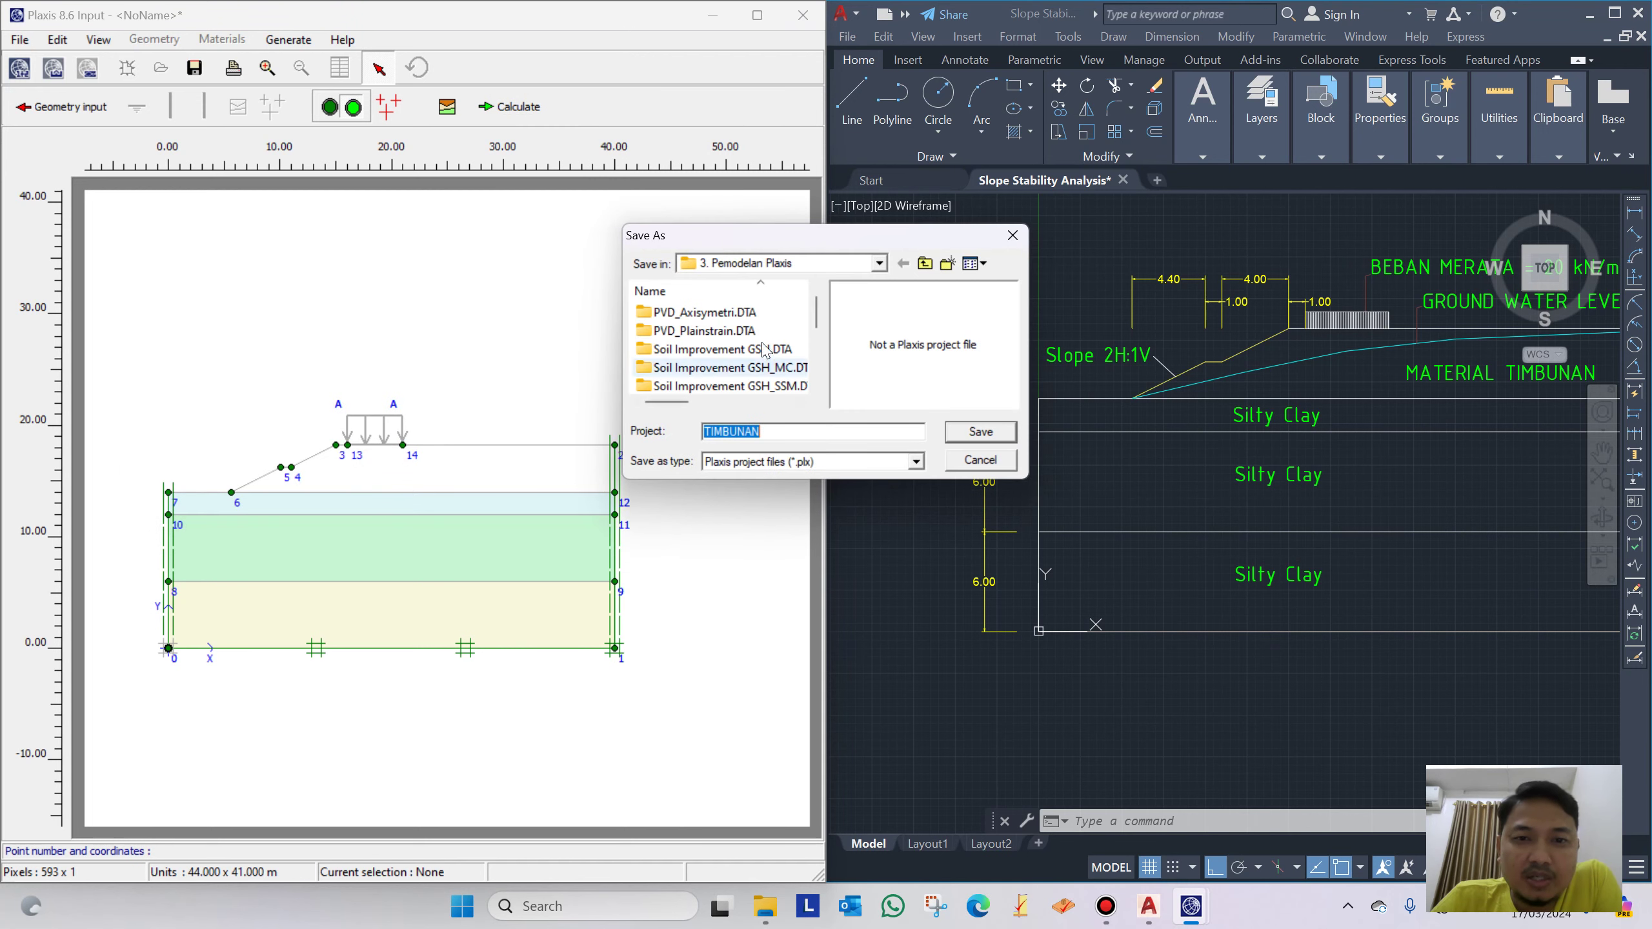
pyautogui.click(923, 262)
pyautogui.click(878, 264)
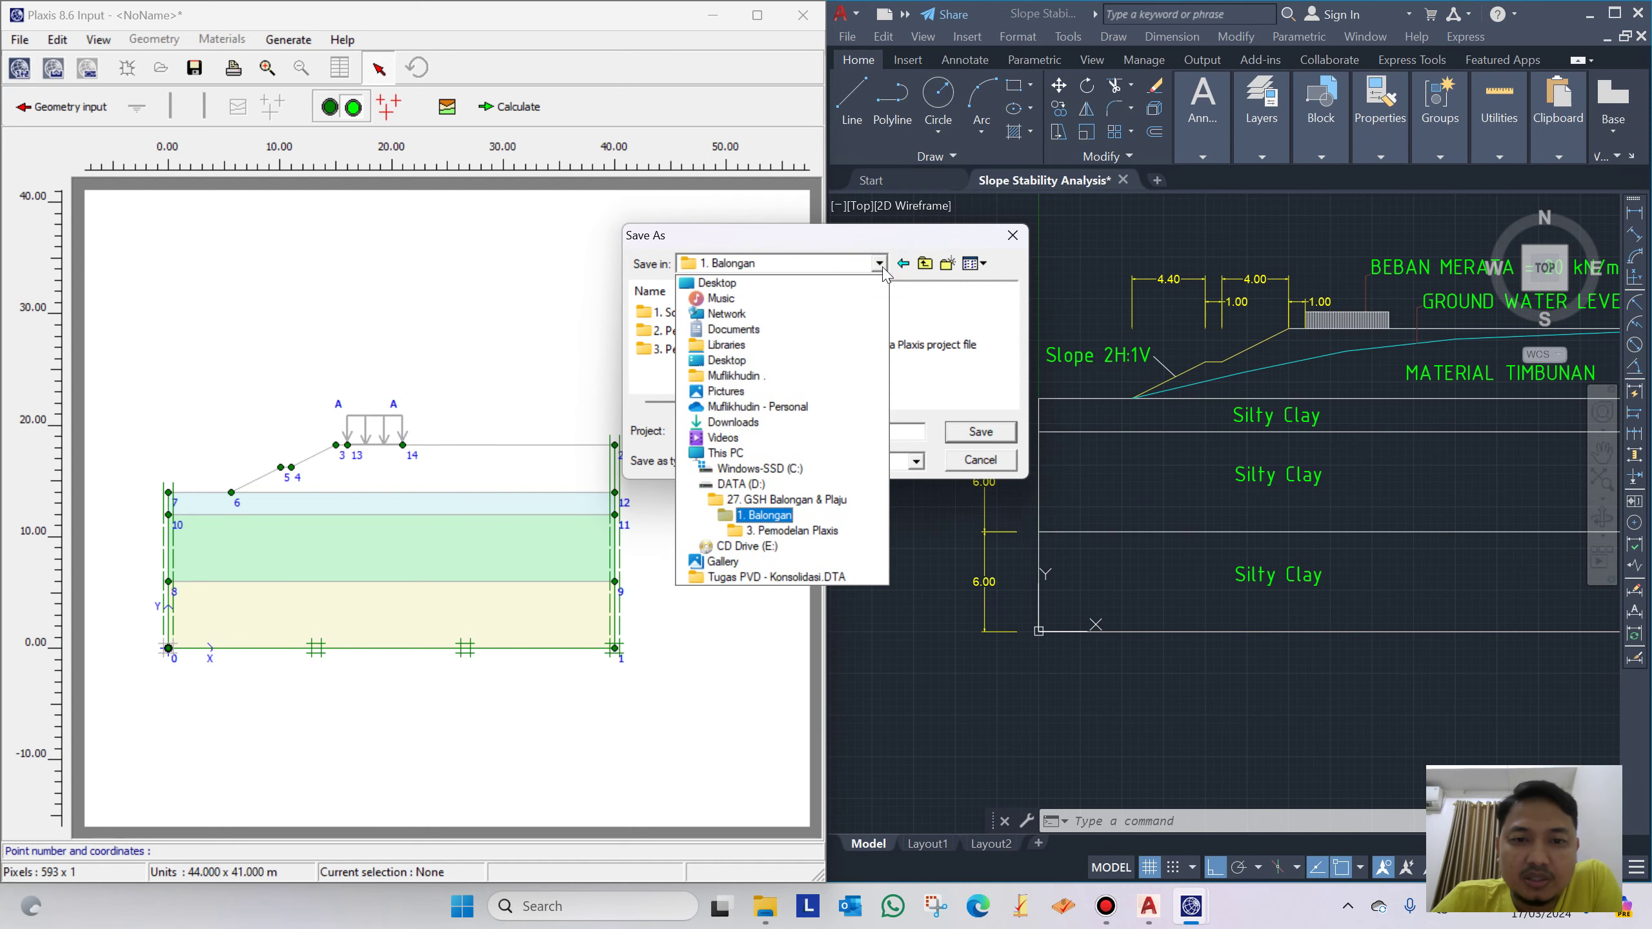
pyautogui.click(758, 483)
pyautogui.scroll(-3, 754, 358)
pyautogui.scroll(-2, 753, 358)
pyautogui.doubleClick(722, 349)
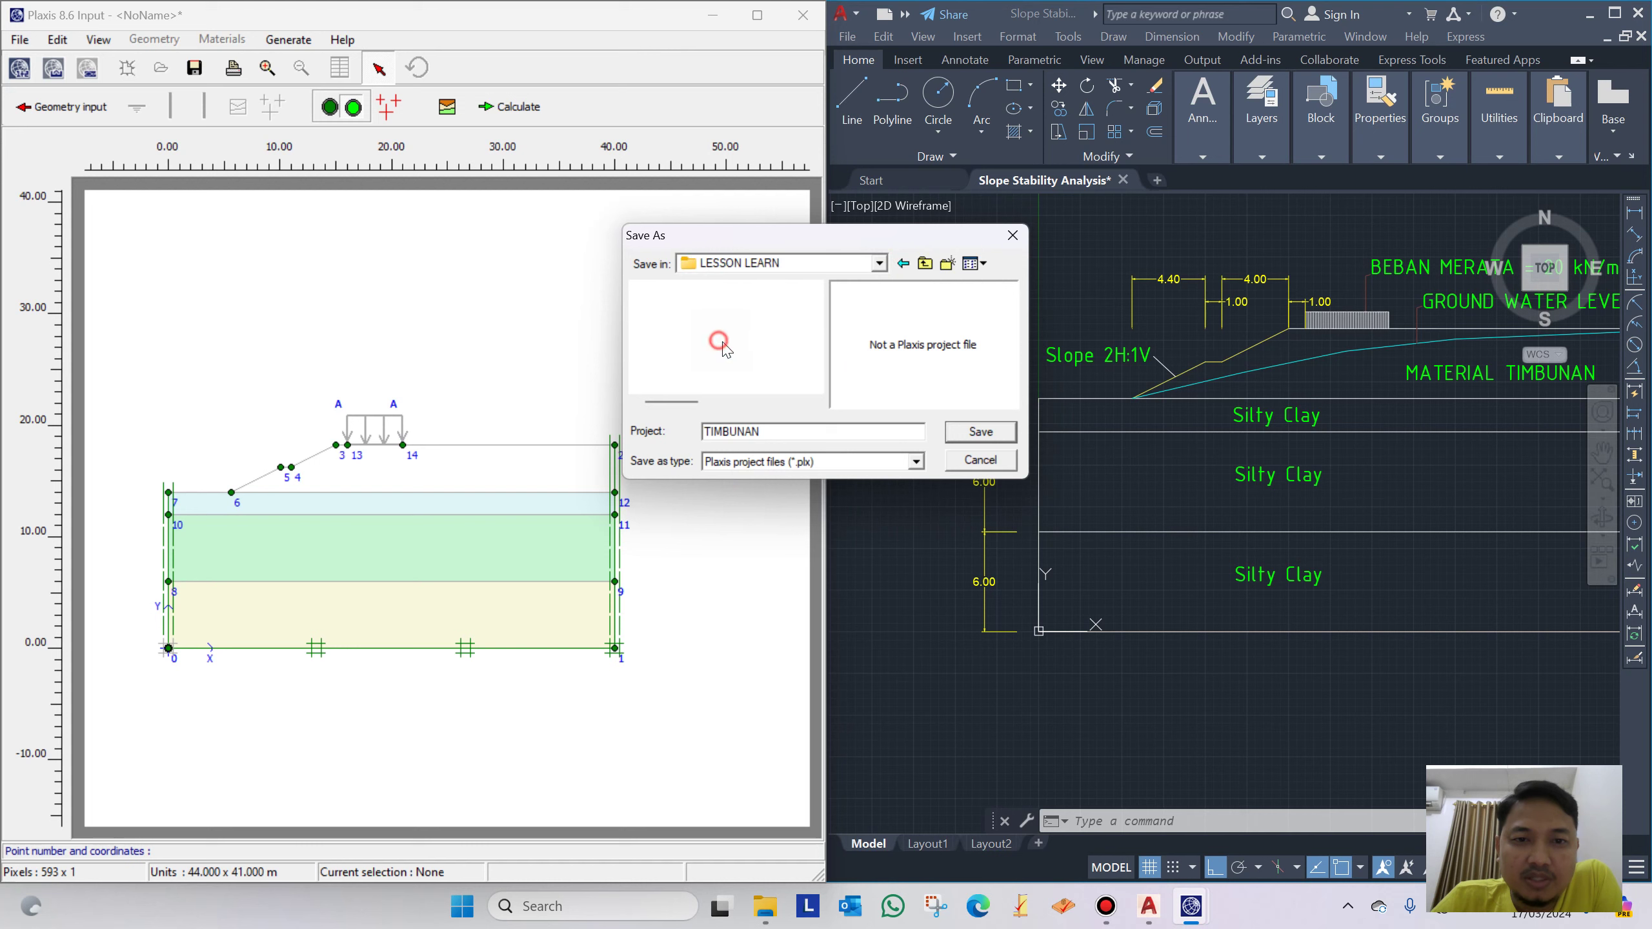
pyautogui.scroll(-1, 728, 369)
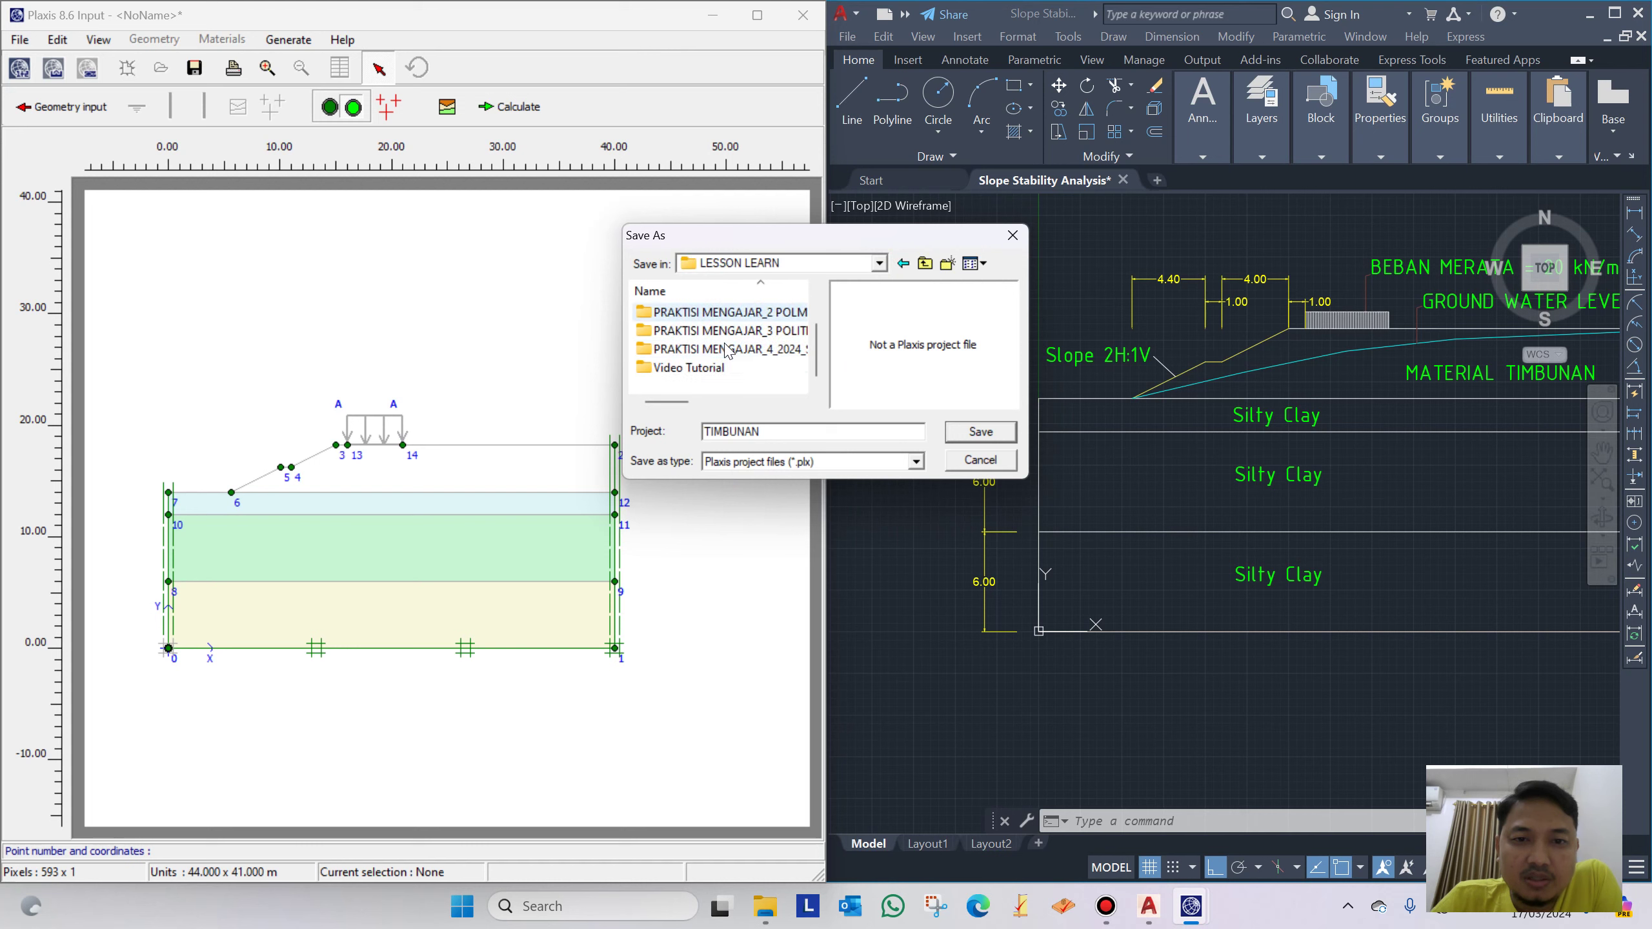
pyautogui.click(705, 365)
pyautogui.doubleClick(705, 365)
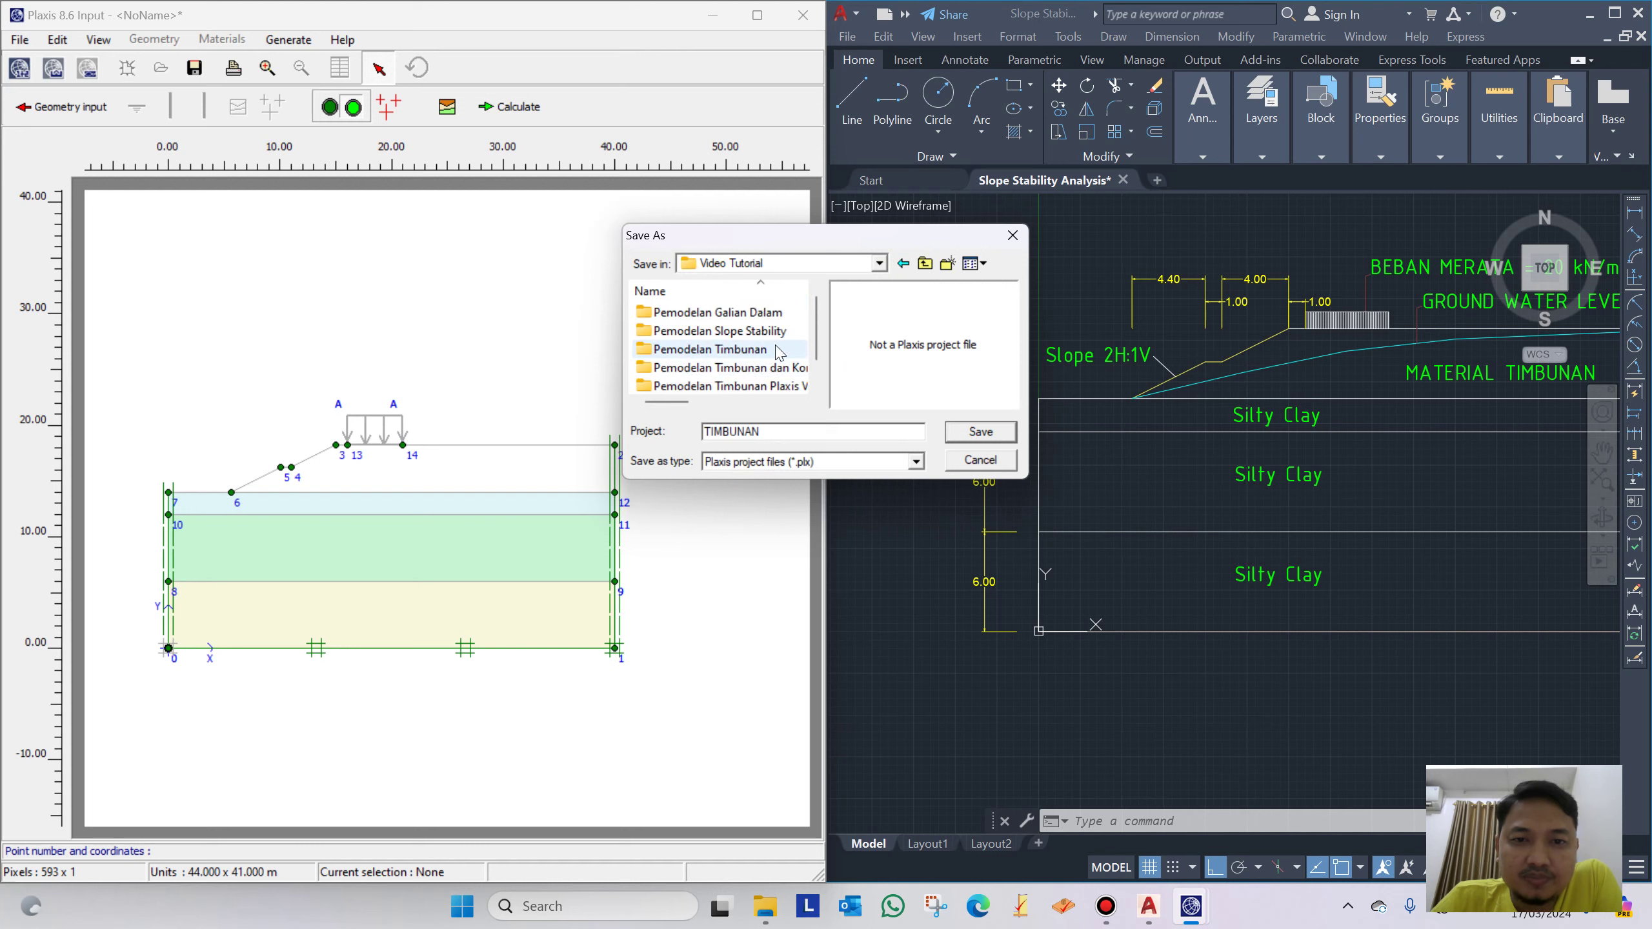
pyautogui.doubleClick(766, 332)
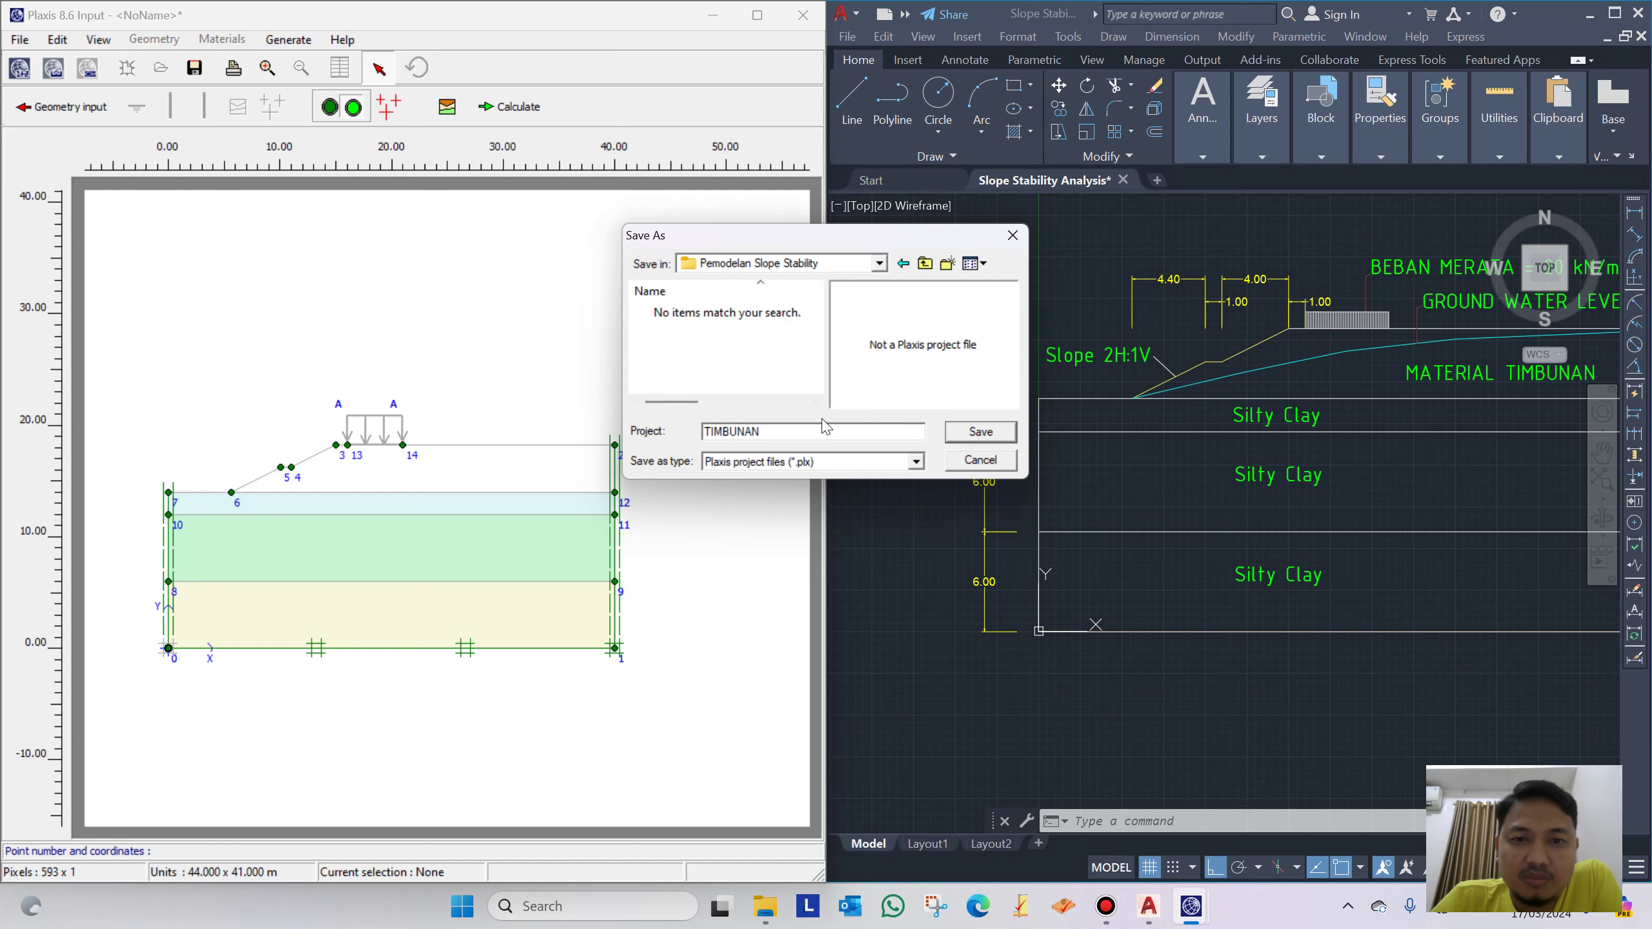
pyautogui.click(983, 432)
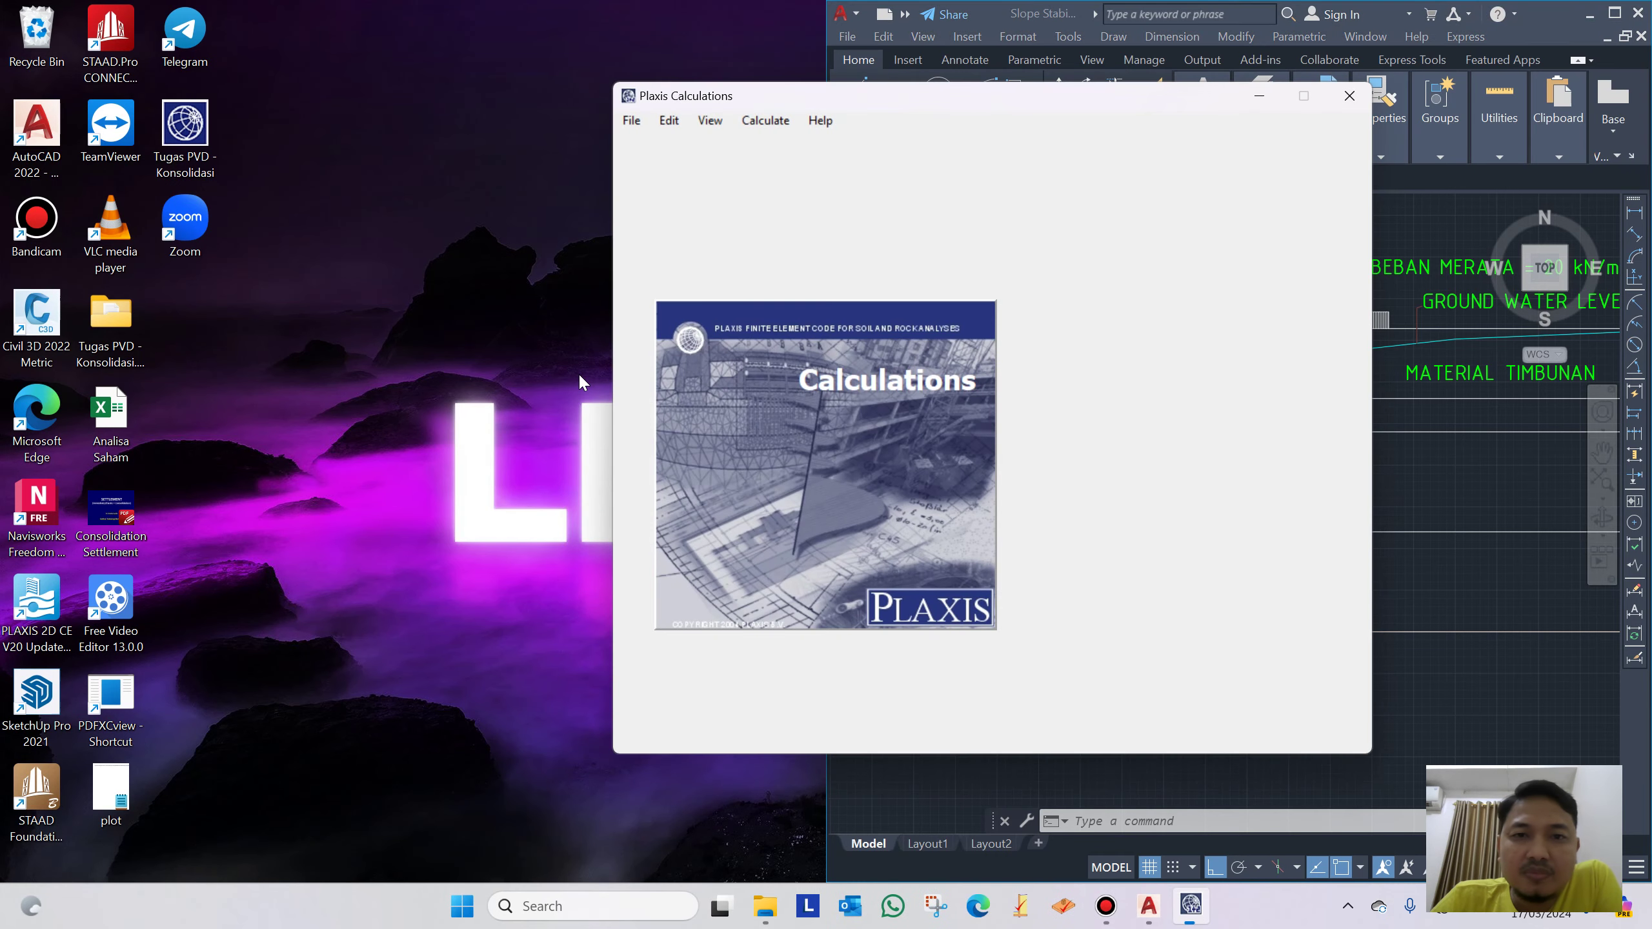
# Check the staged construction definition of Phase 1 with the embankment and load inactive, and accept it
pyautogui.click(965, 519)
pyautogui.moveTo(1099, 104); pyautogui.dragTo(772, 67)
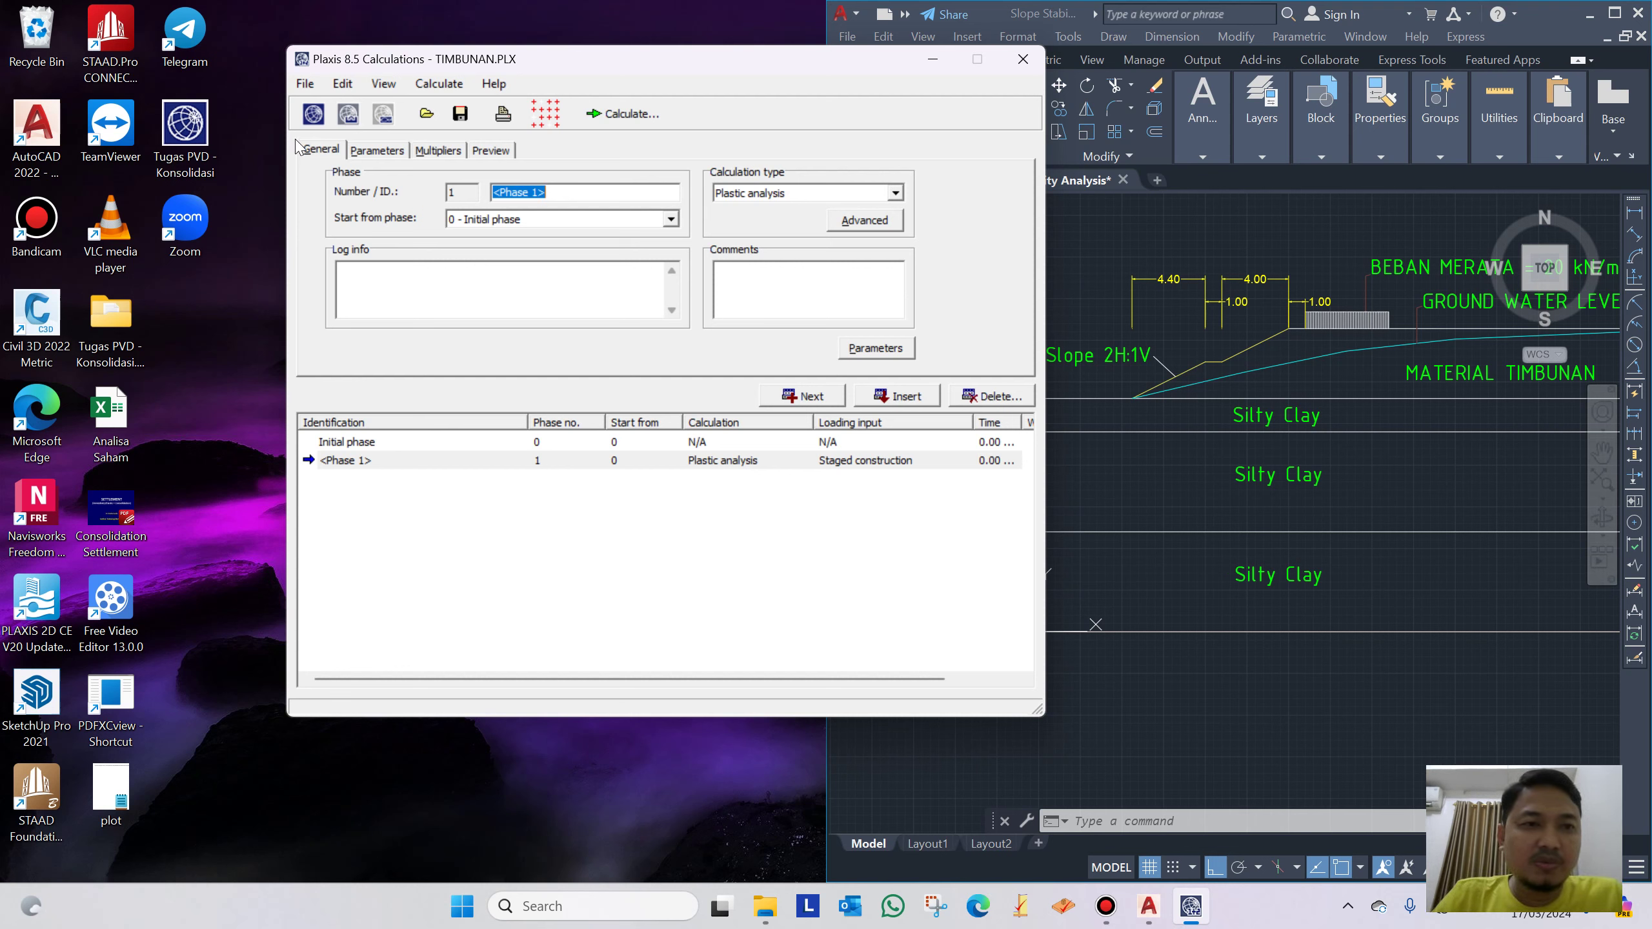
pyautogui.click(378, 151)
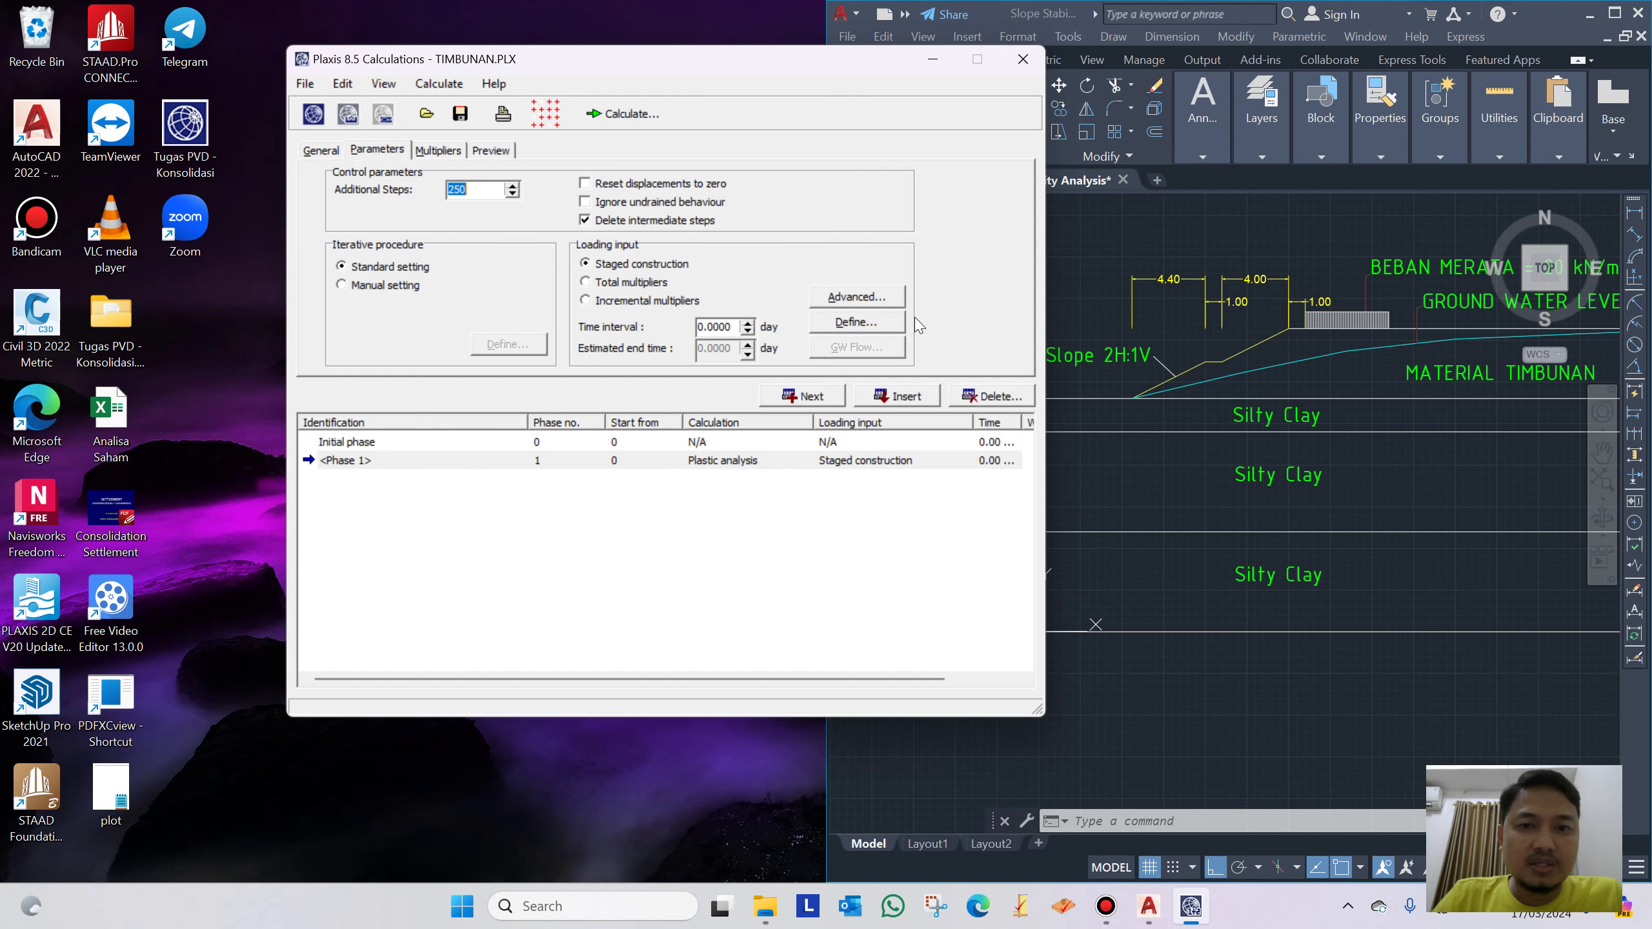
pyautogui.click(870, 323)
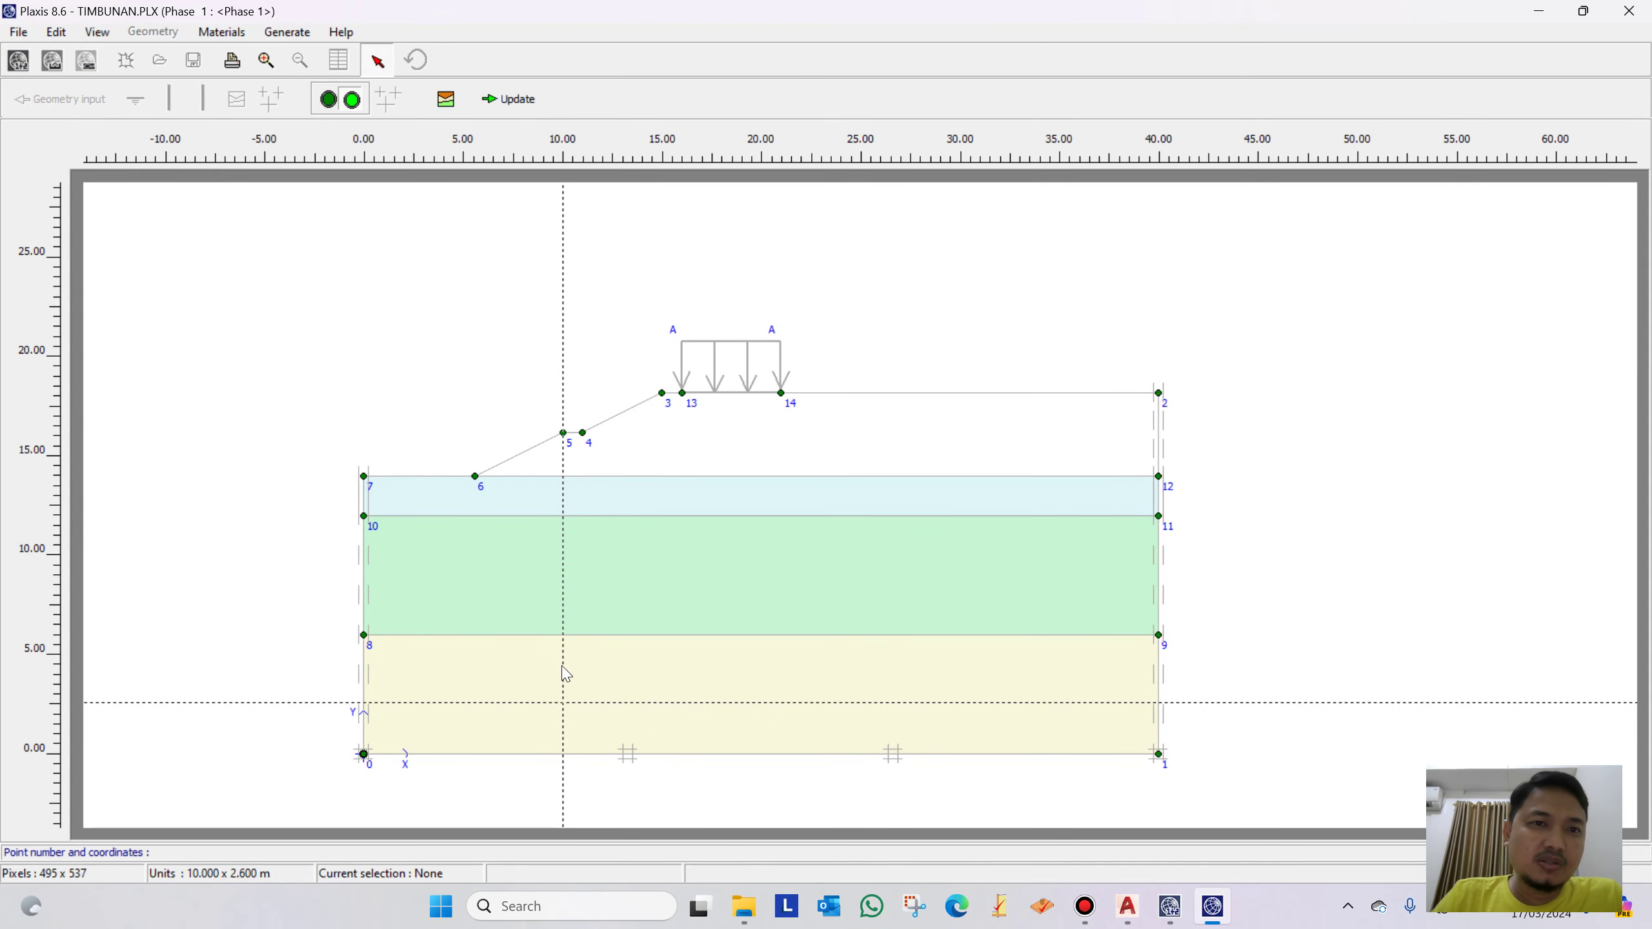
pyautogui.click(514, 99)
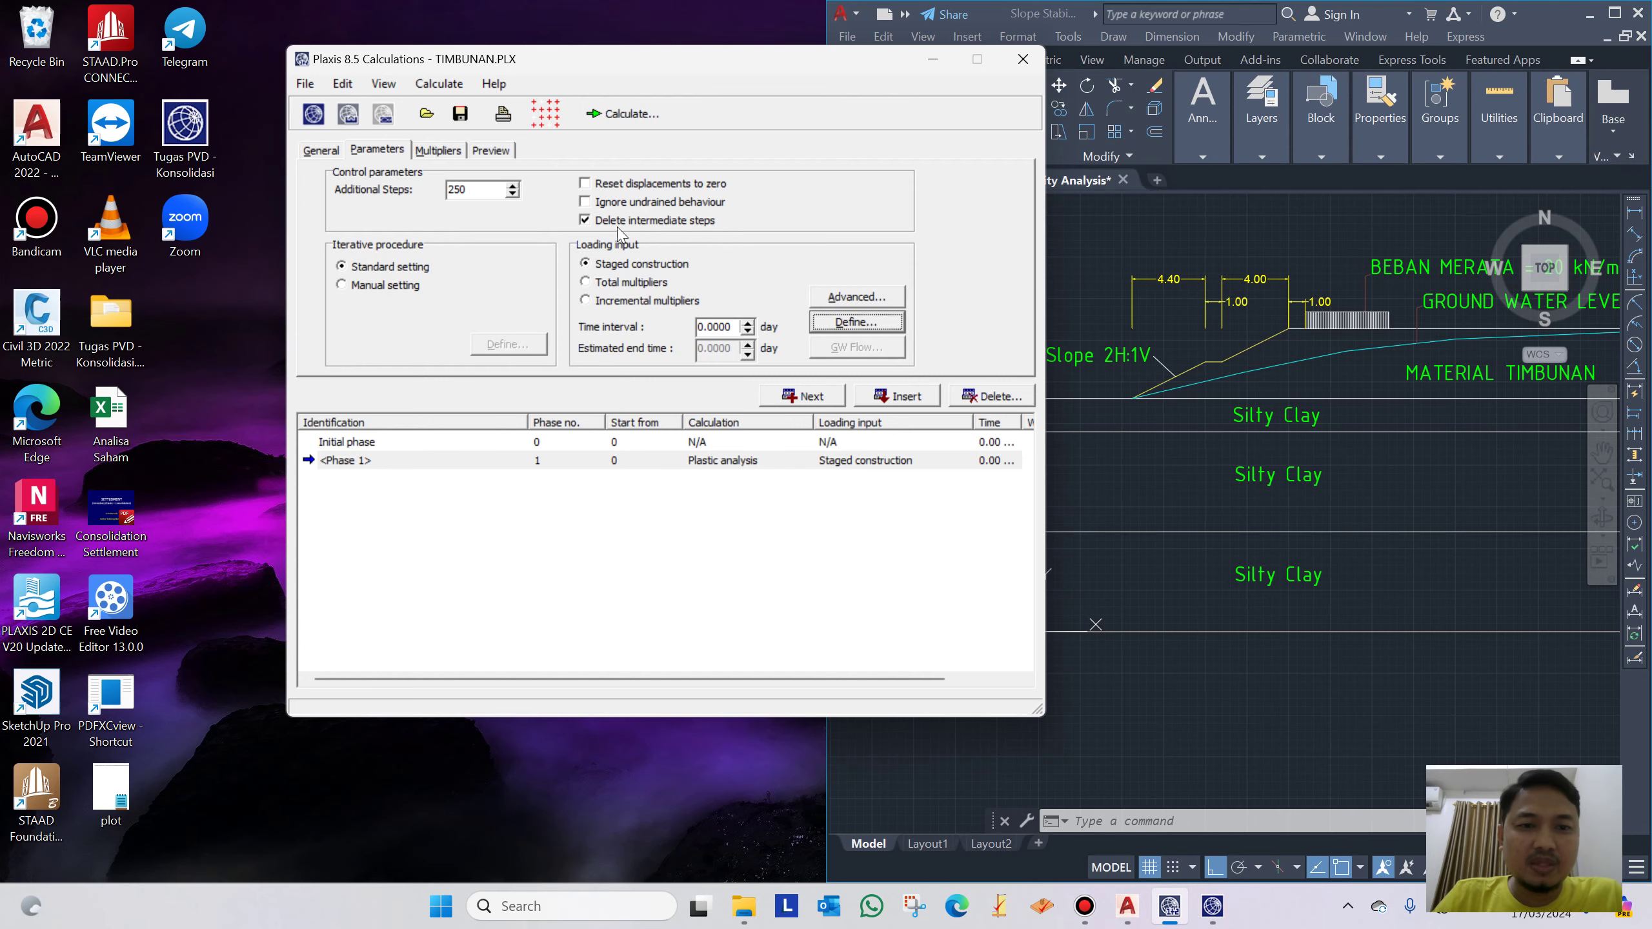
# Add a second calculation phase named "Reset Displacement to Zero" and enable resetting displacements to zero for it
pyautogui.click(800, 397)
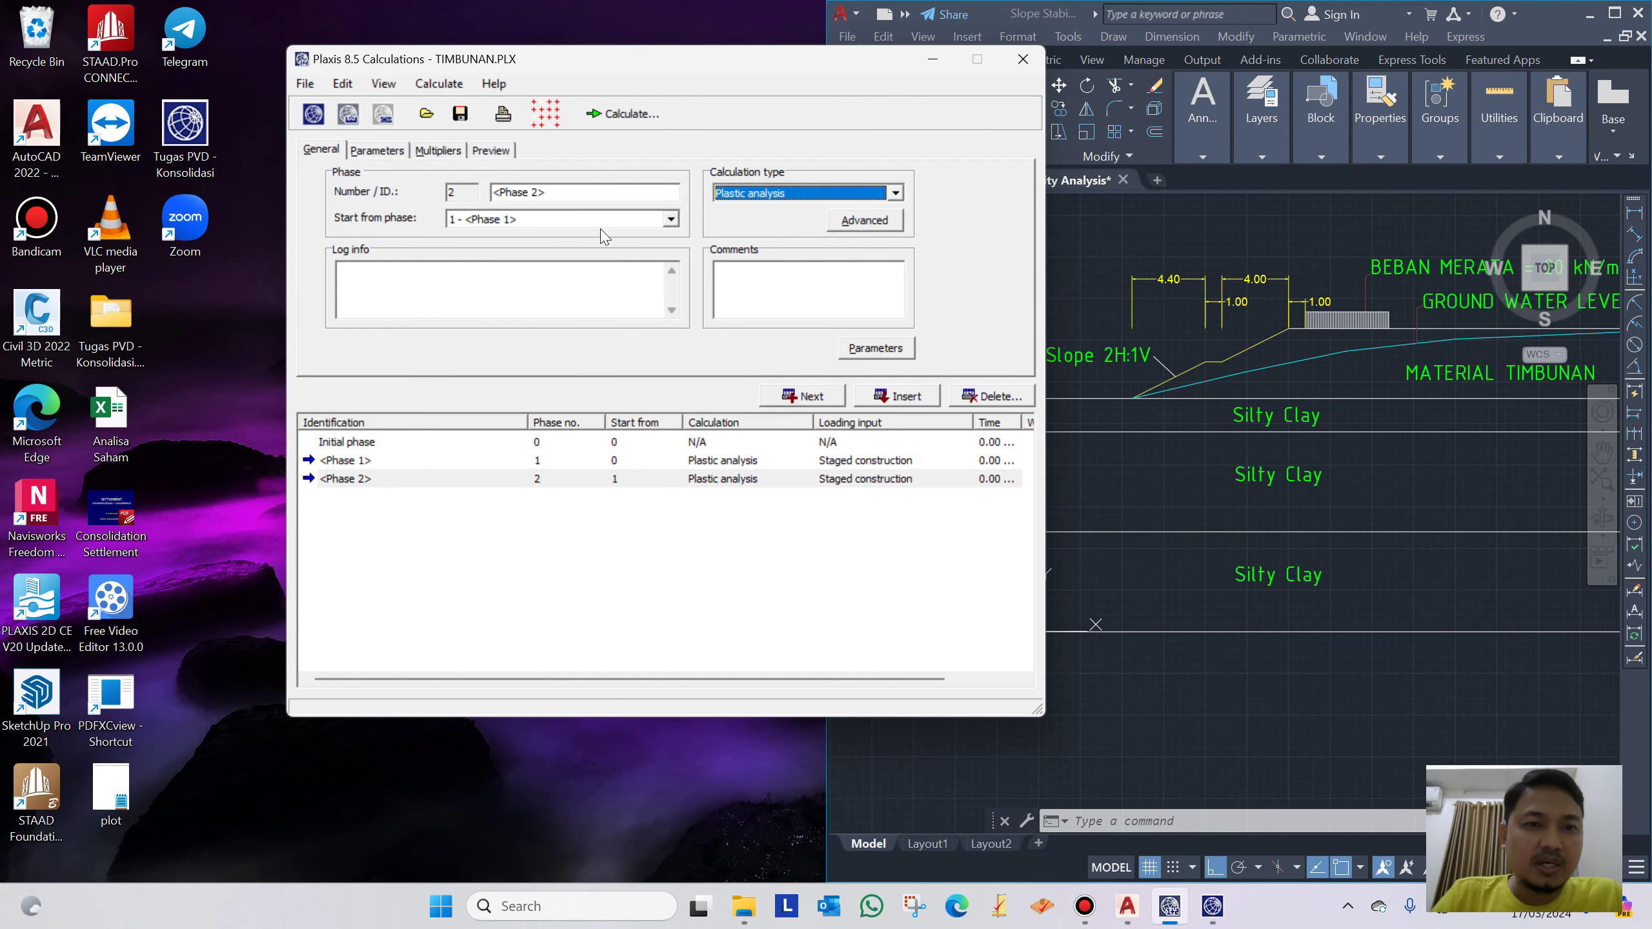
pyautogui.click(565, 192)
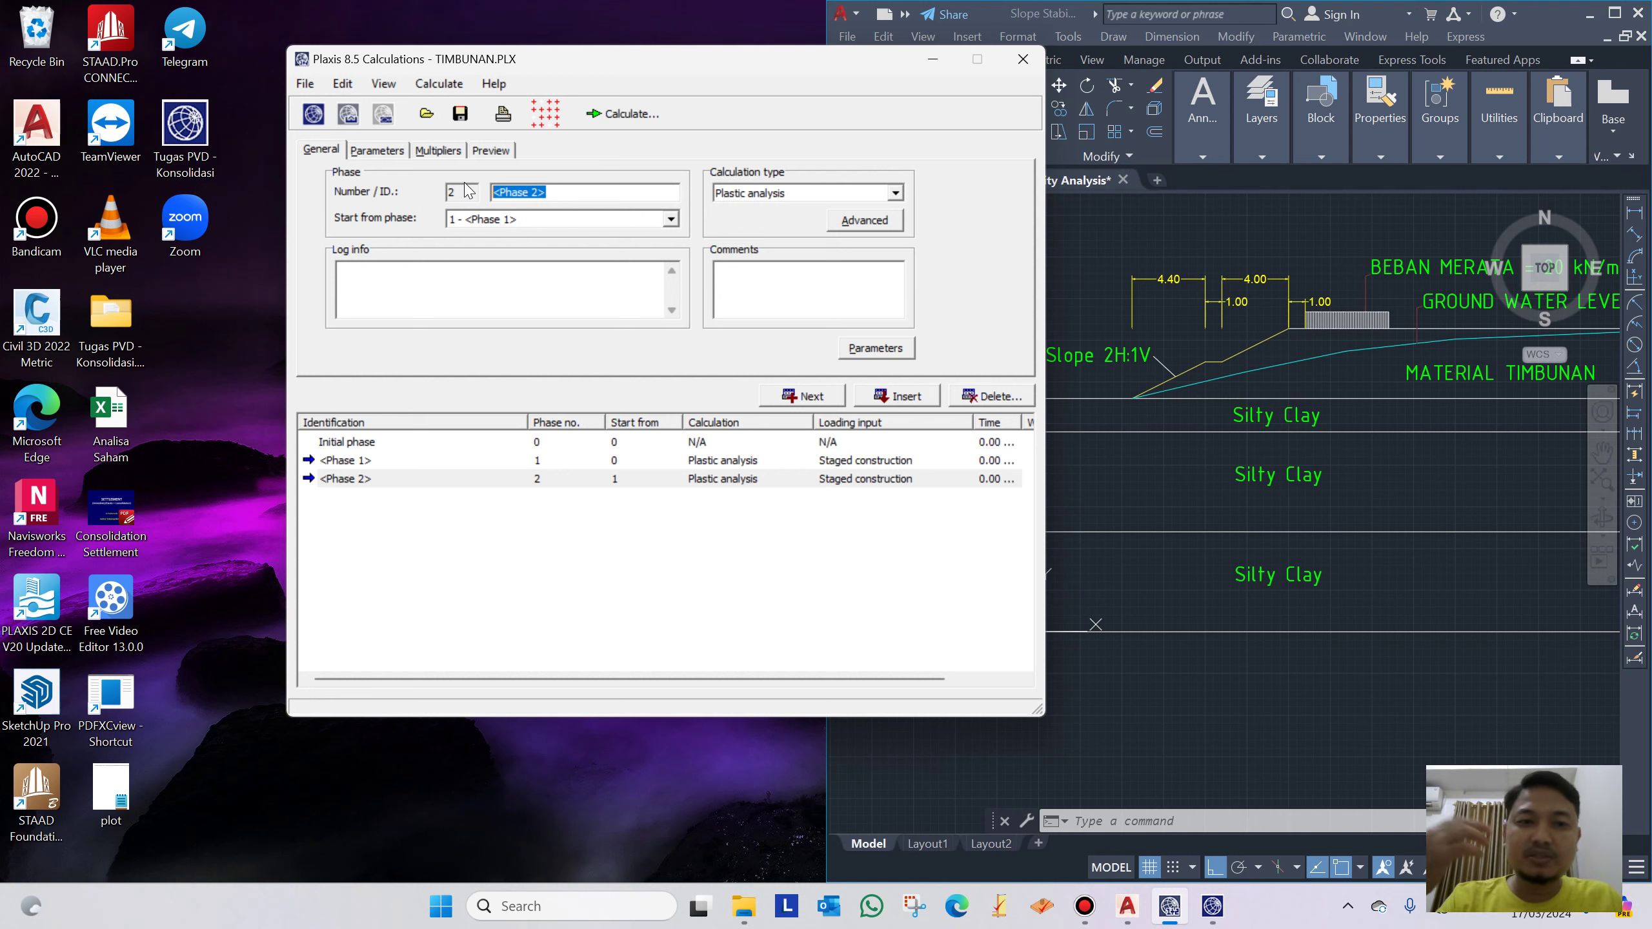
pyautogui.write('R')
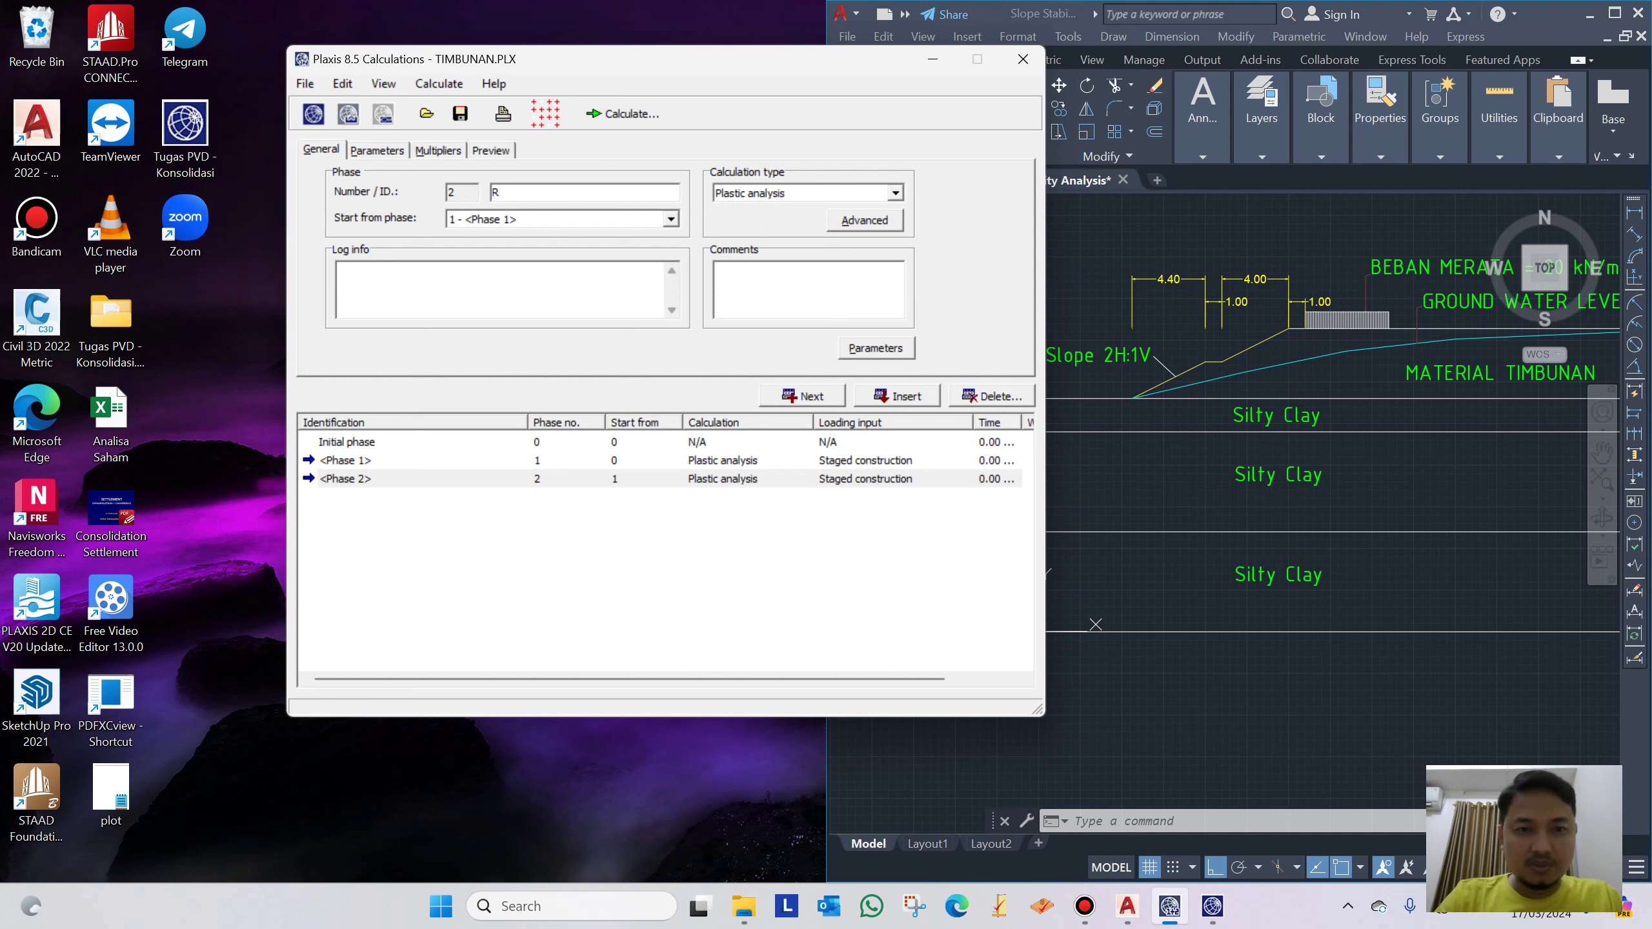
pyautogui.write('eset Displacement to Zero')
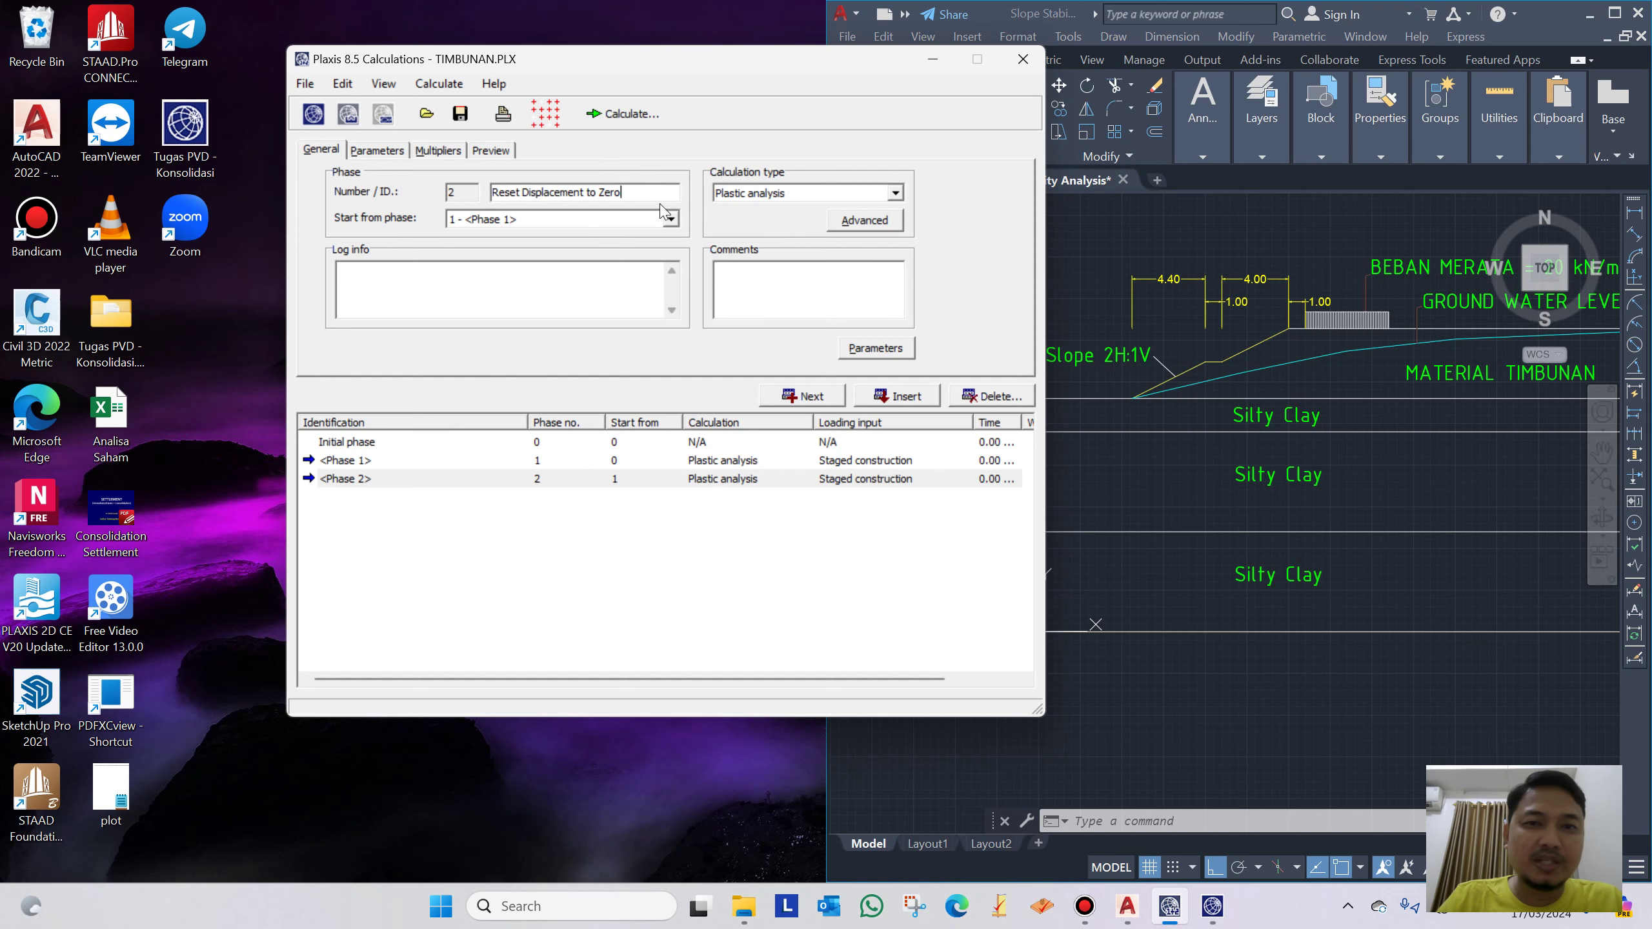
pyautogui.click(388, 155)
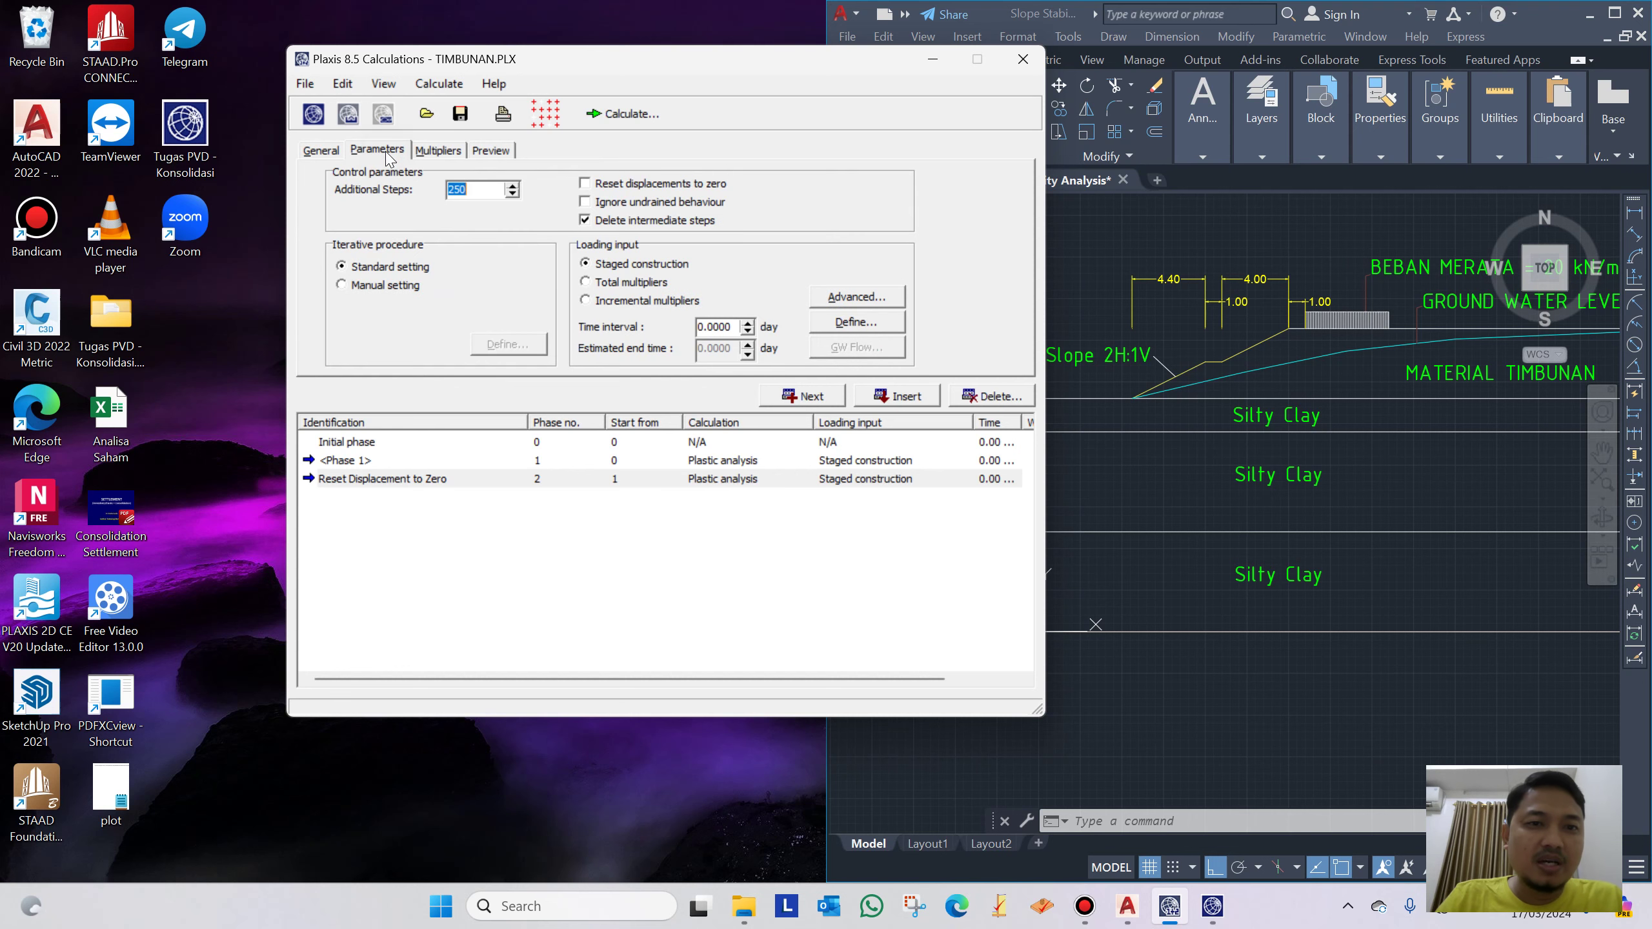
pyautogui.click(585, 184)
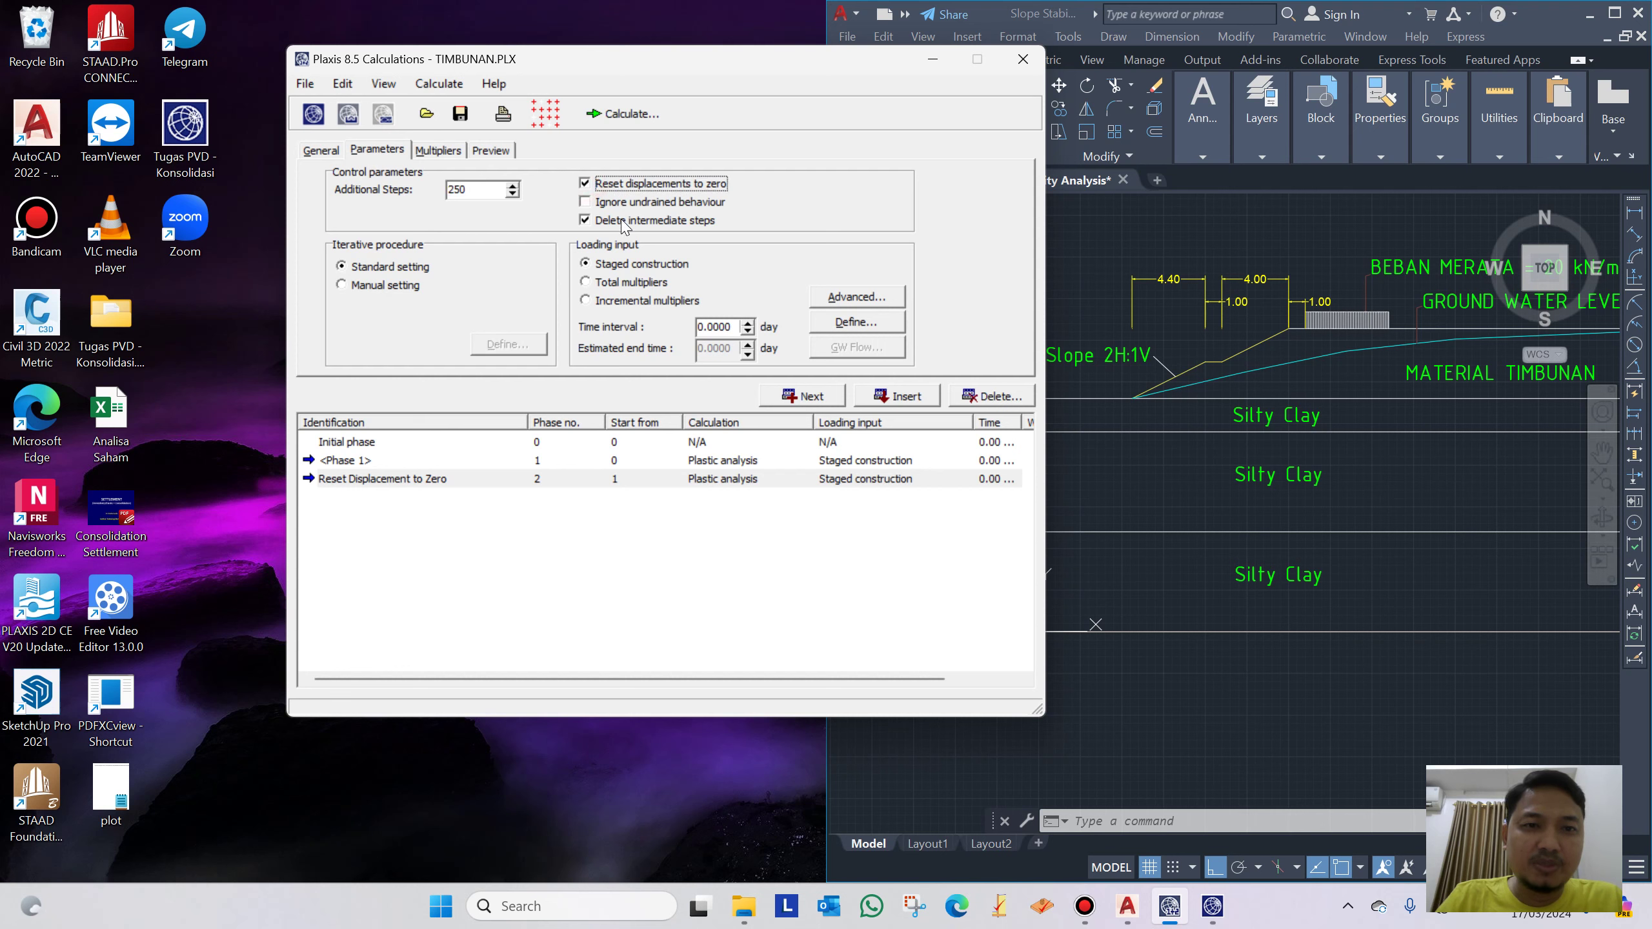
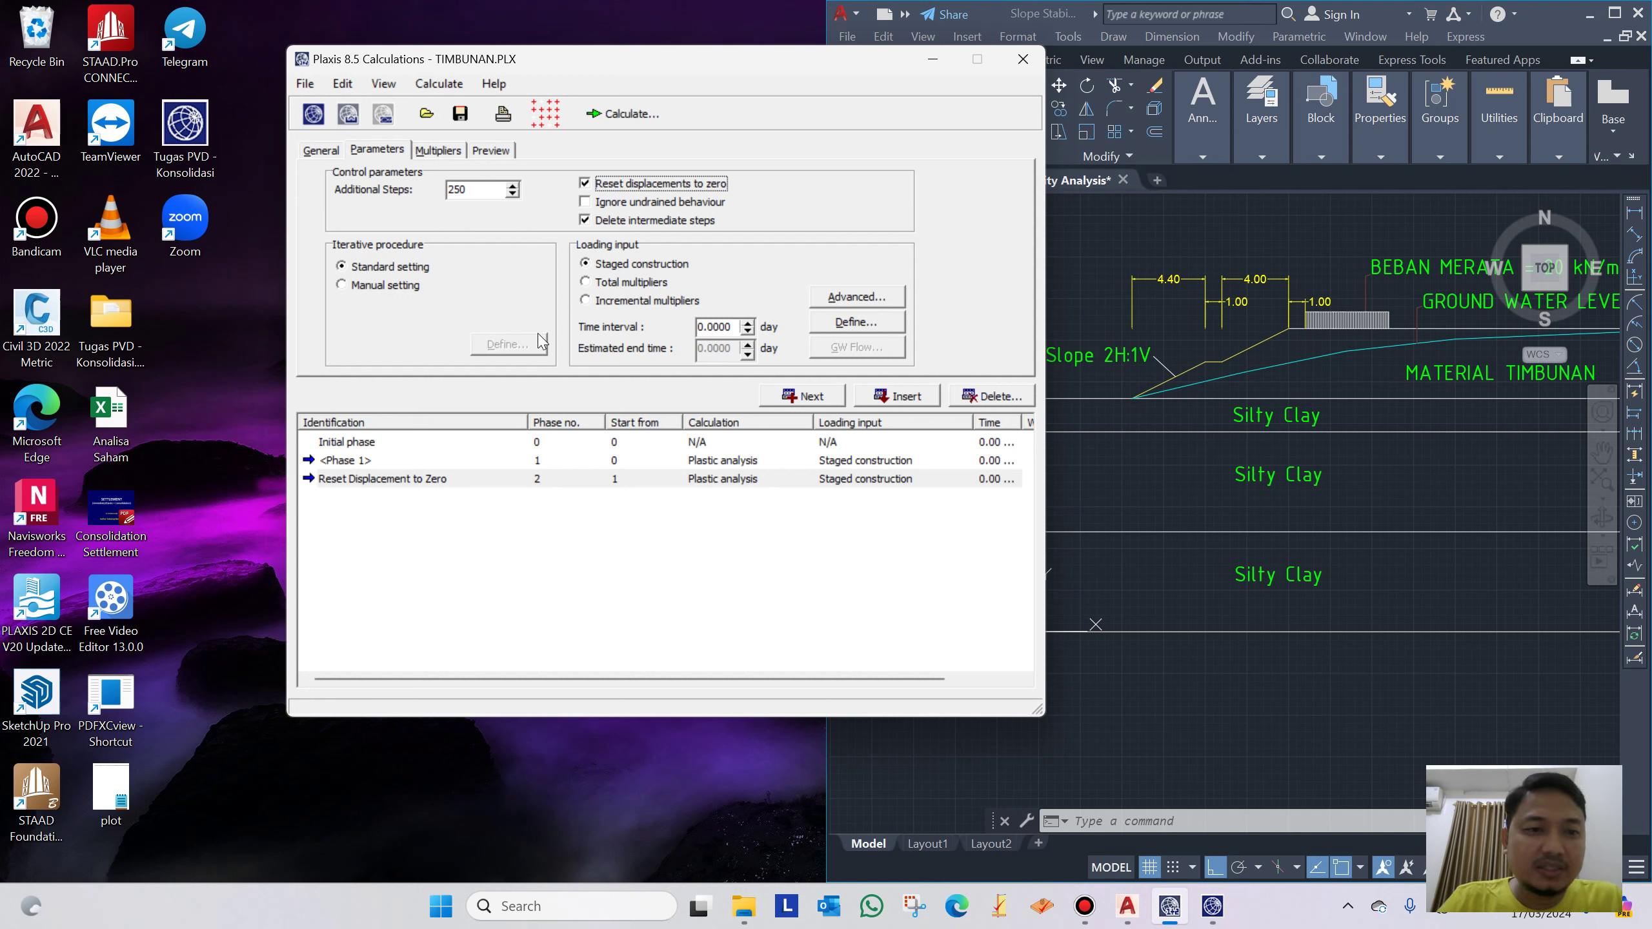
# Add a third plastic analysis phase named "Issntall Timbunan" and open its calculation parameters
pyautogui.click(807, 396)
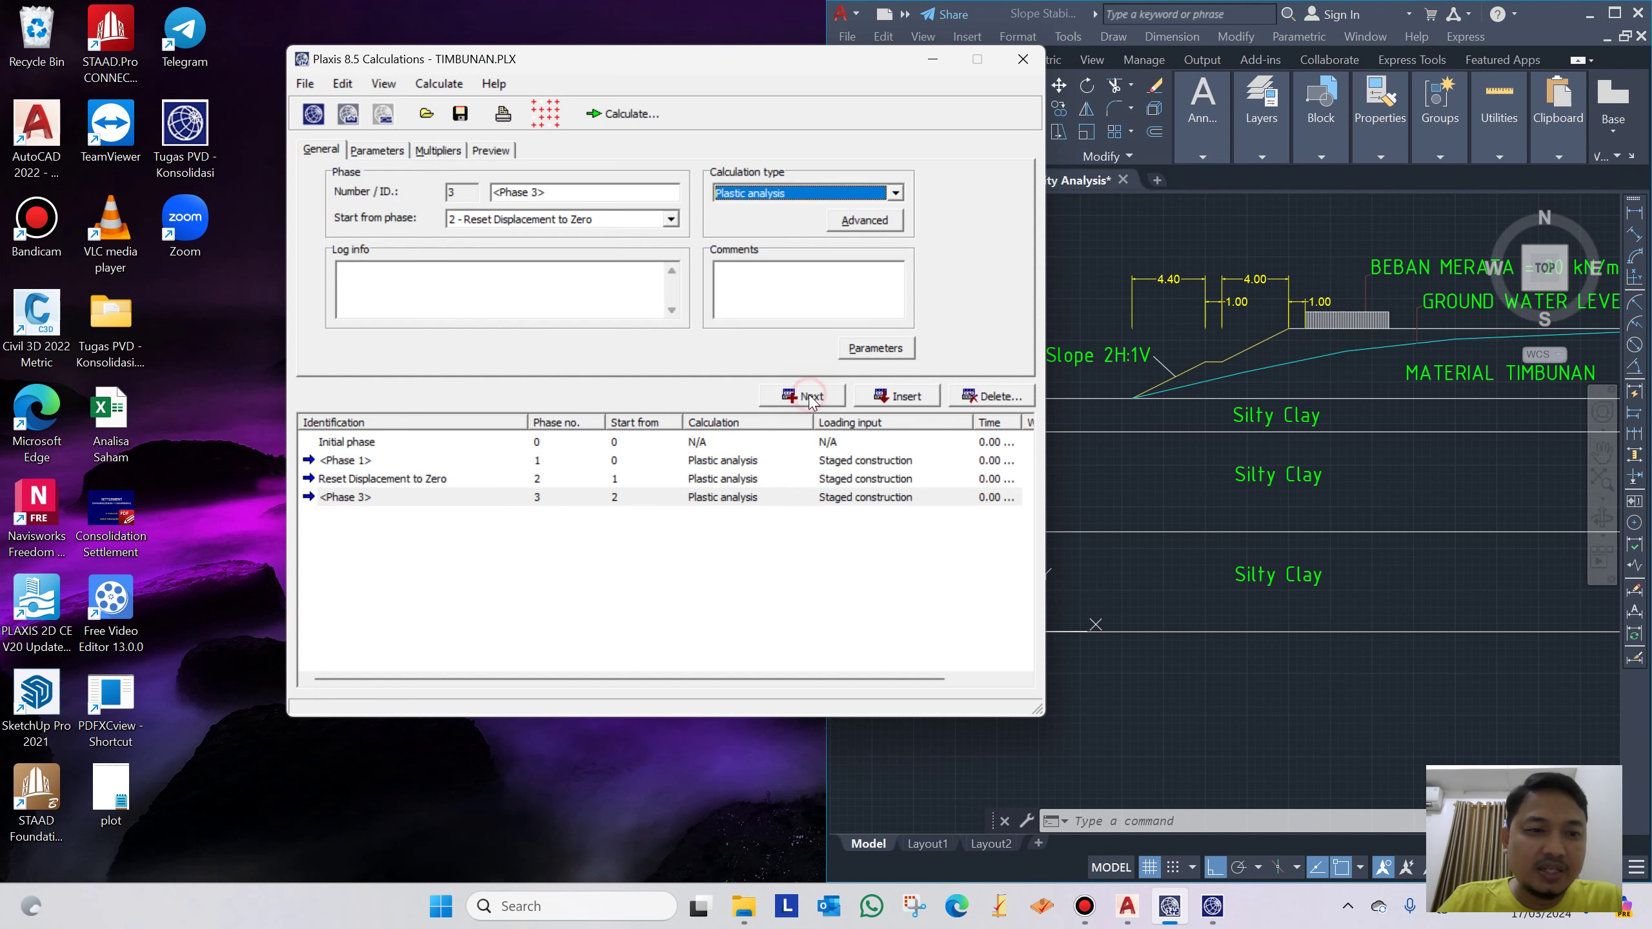
pyautogui.click(572, 194)
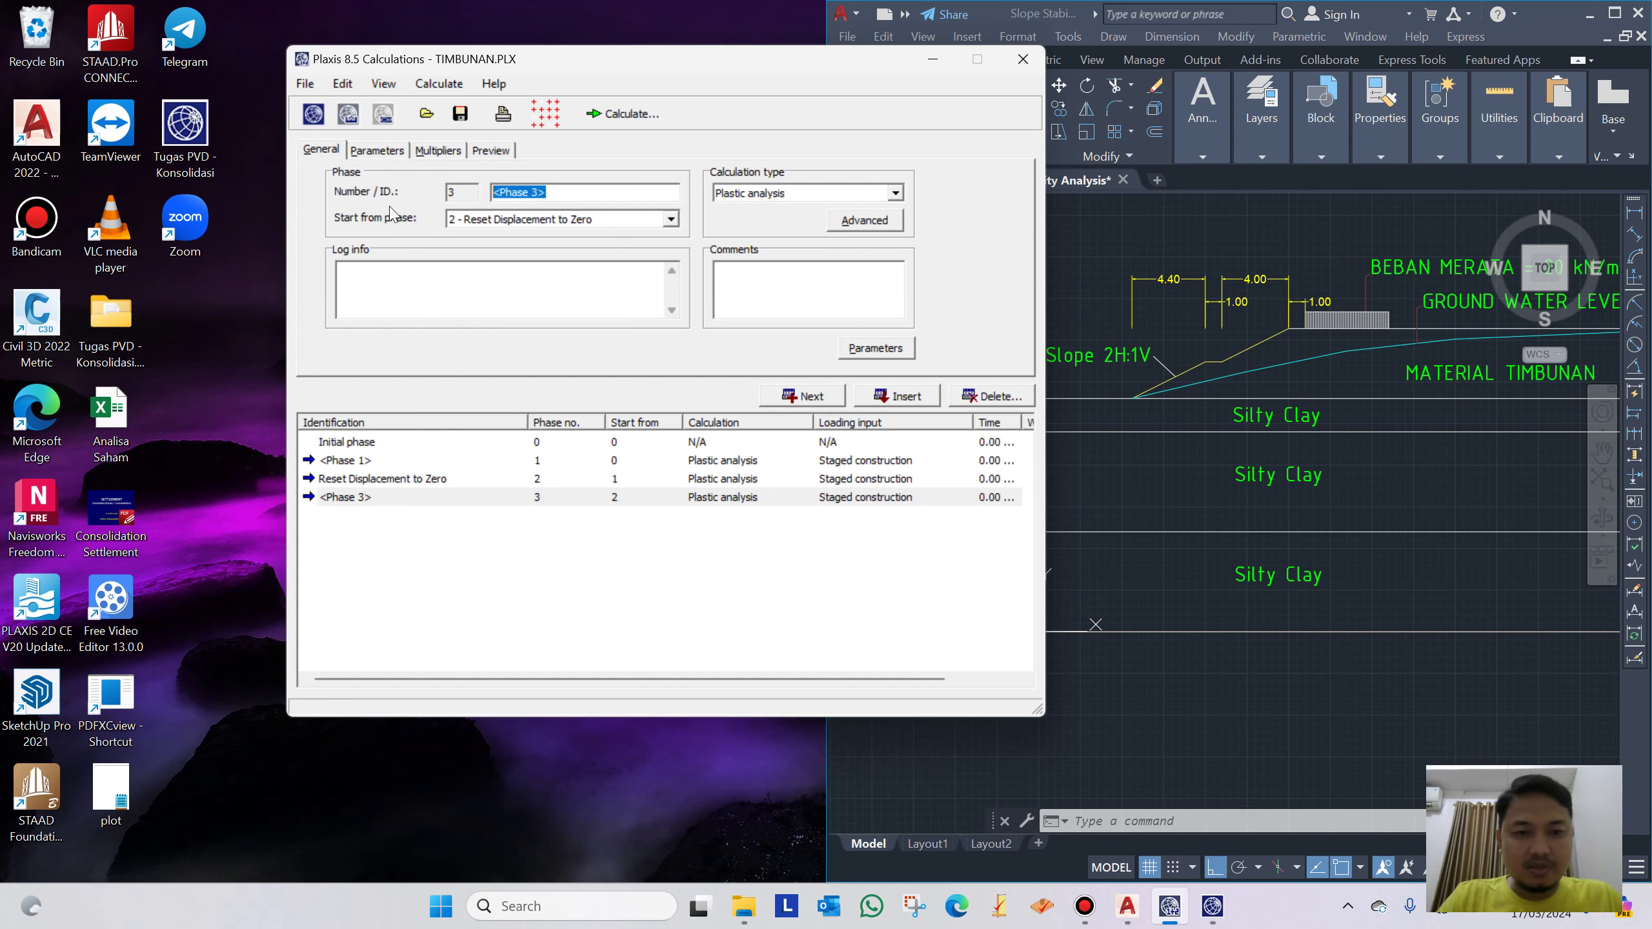
pyautogui.write('Timbunan')
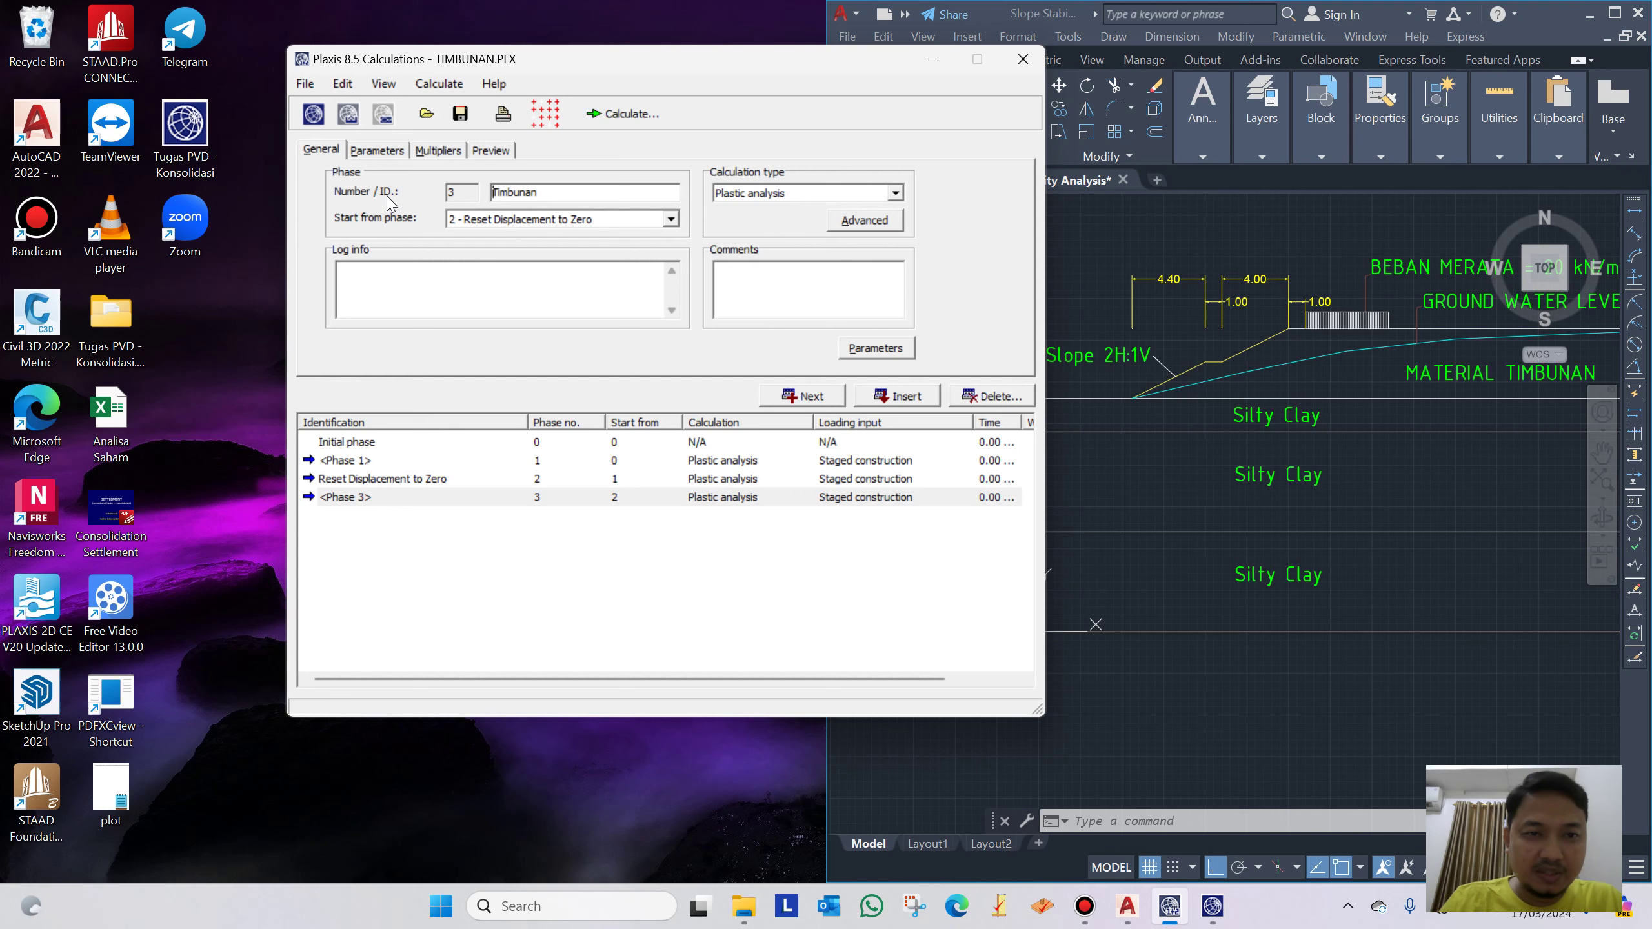
pyautogui.press('Home')
pyautogui.write('Issnta')
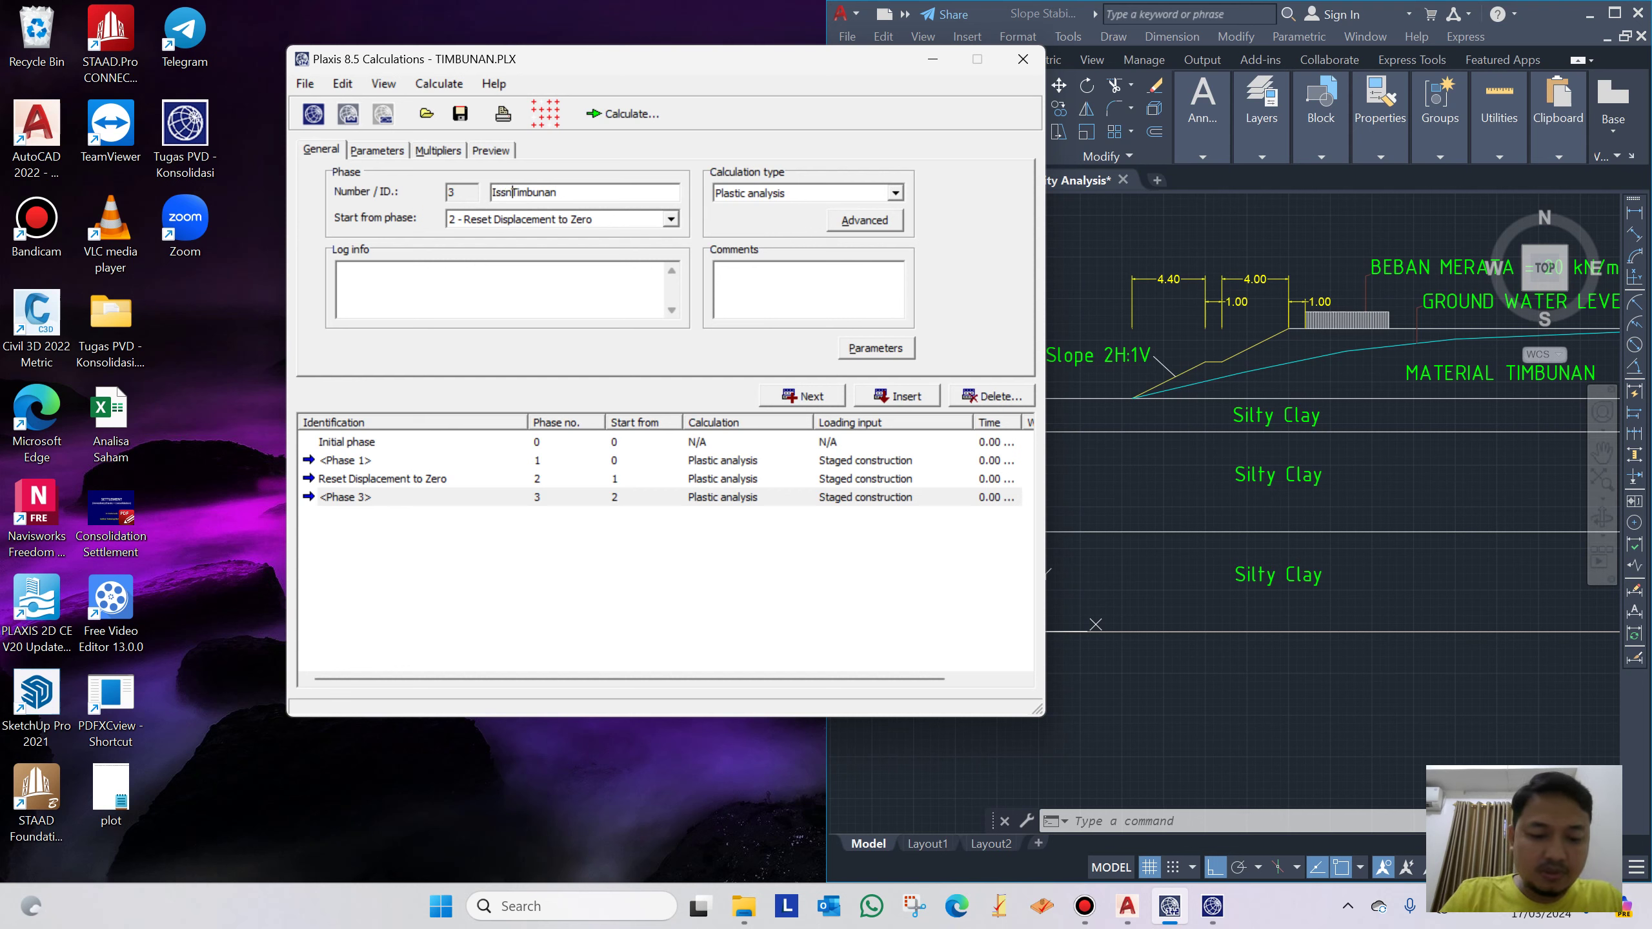
pyautogui.write('ll')
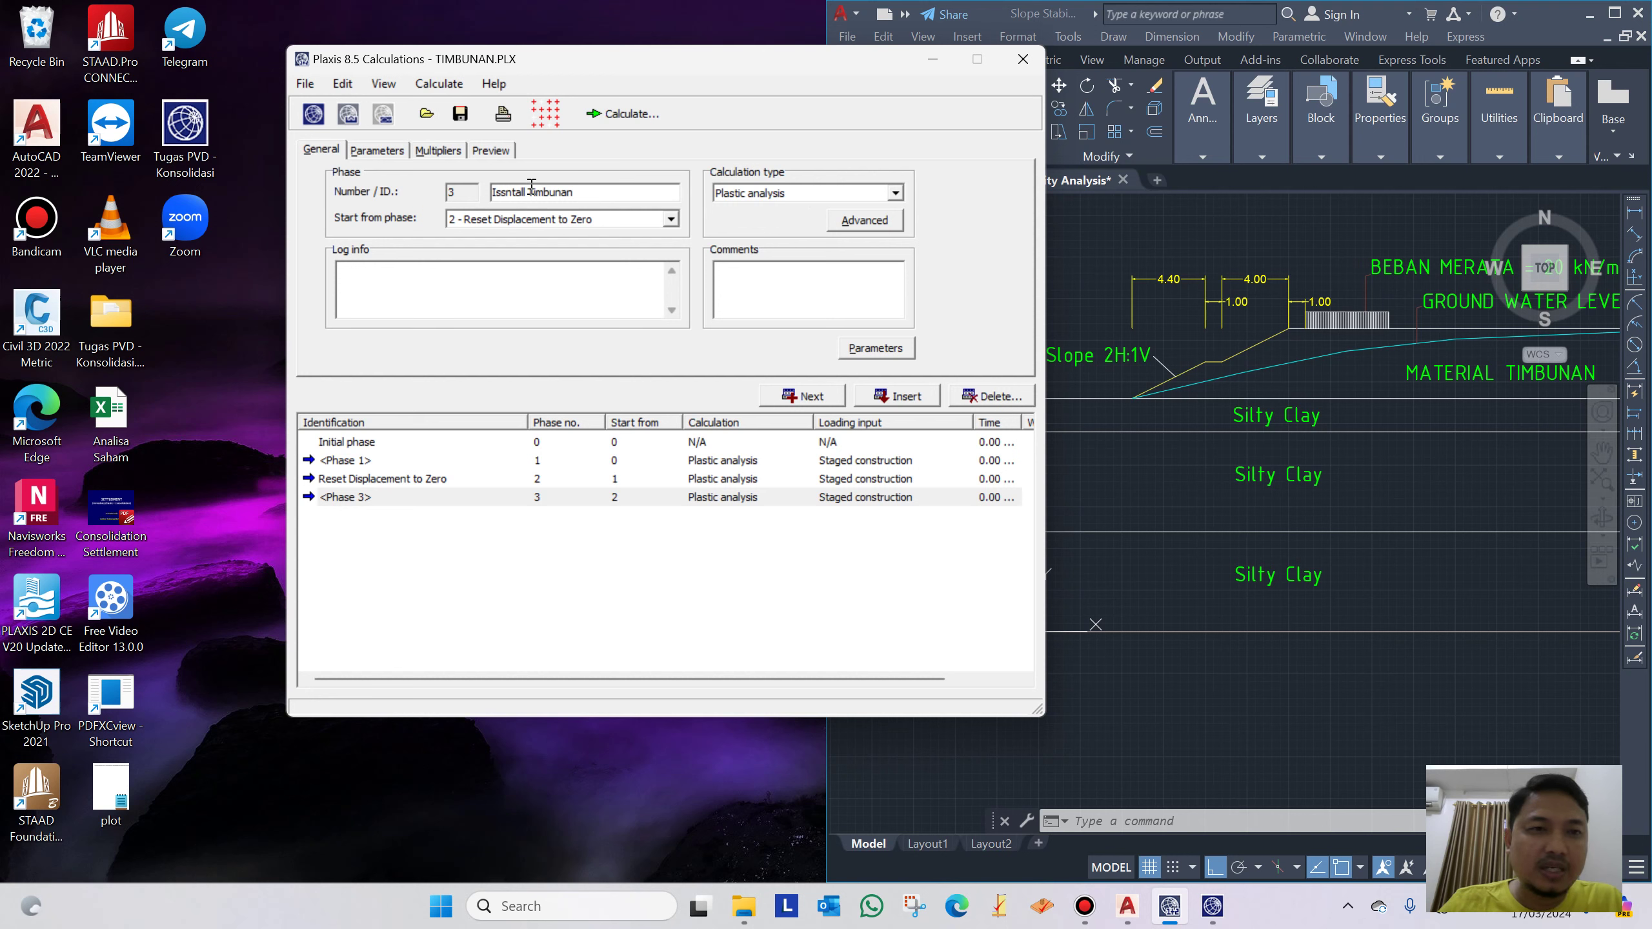
pyautogui.click(377, 151)
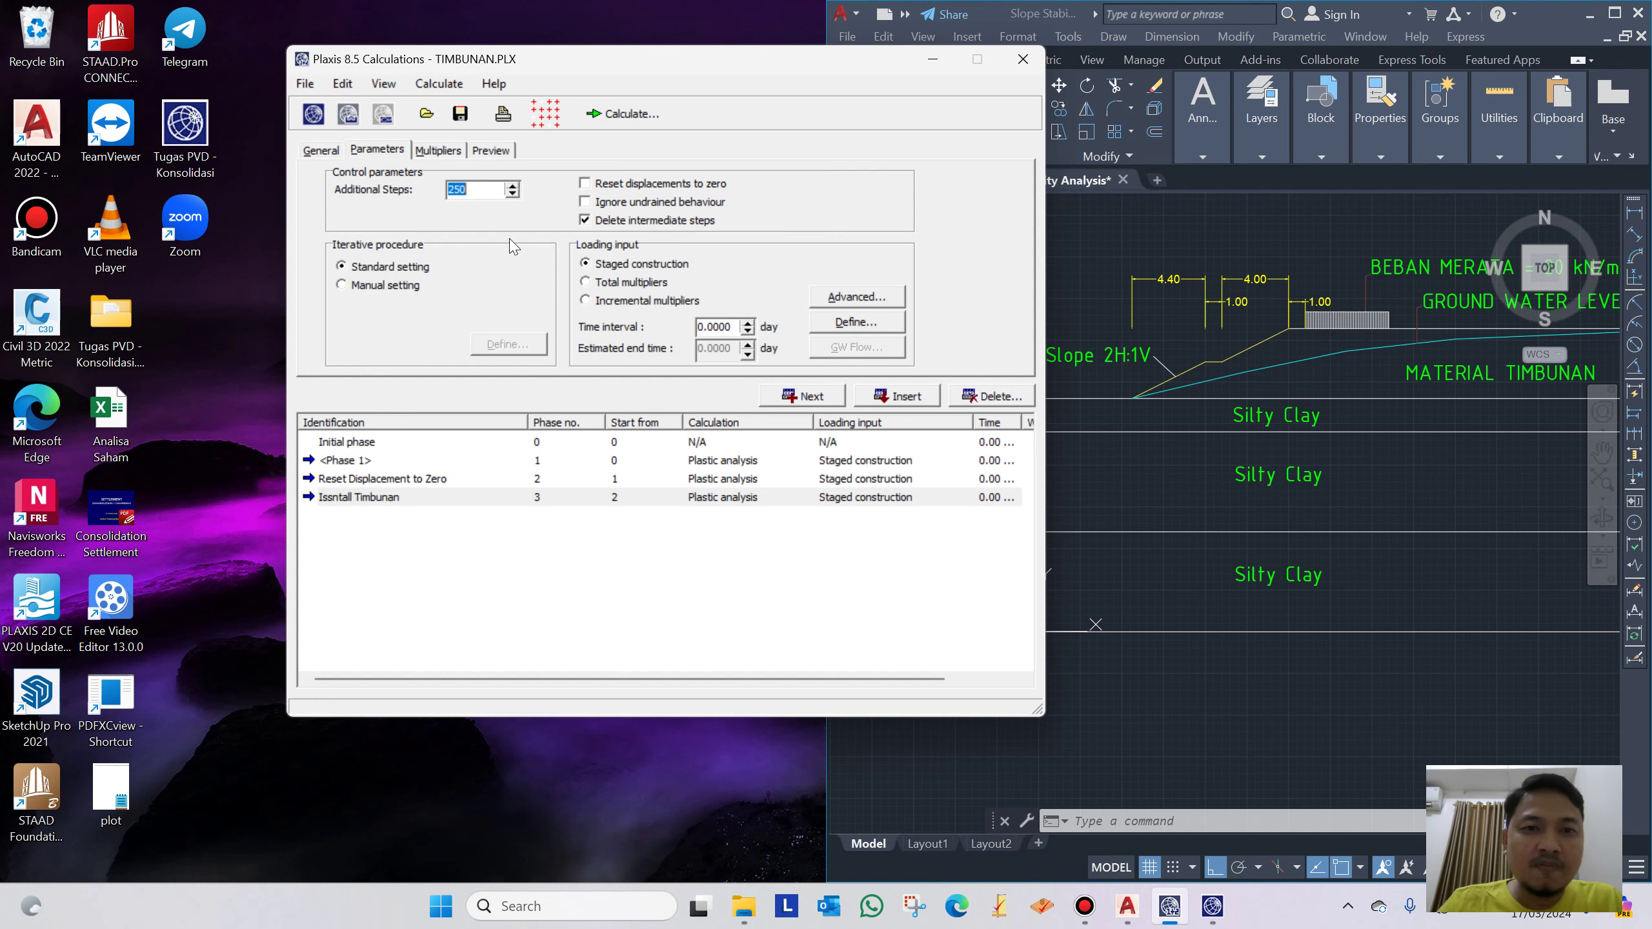
# Open the staged construction definition of the "Issntall Timbunan" phase and activate the embankment cluster above the original ground
pyautogui.click(322, 150)
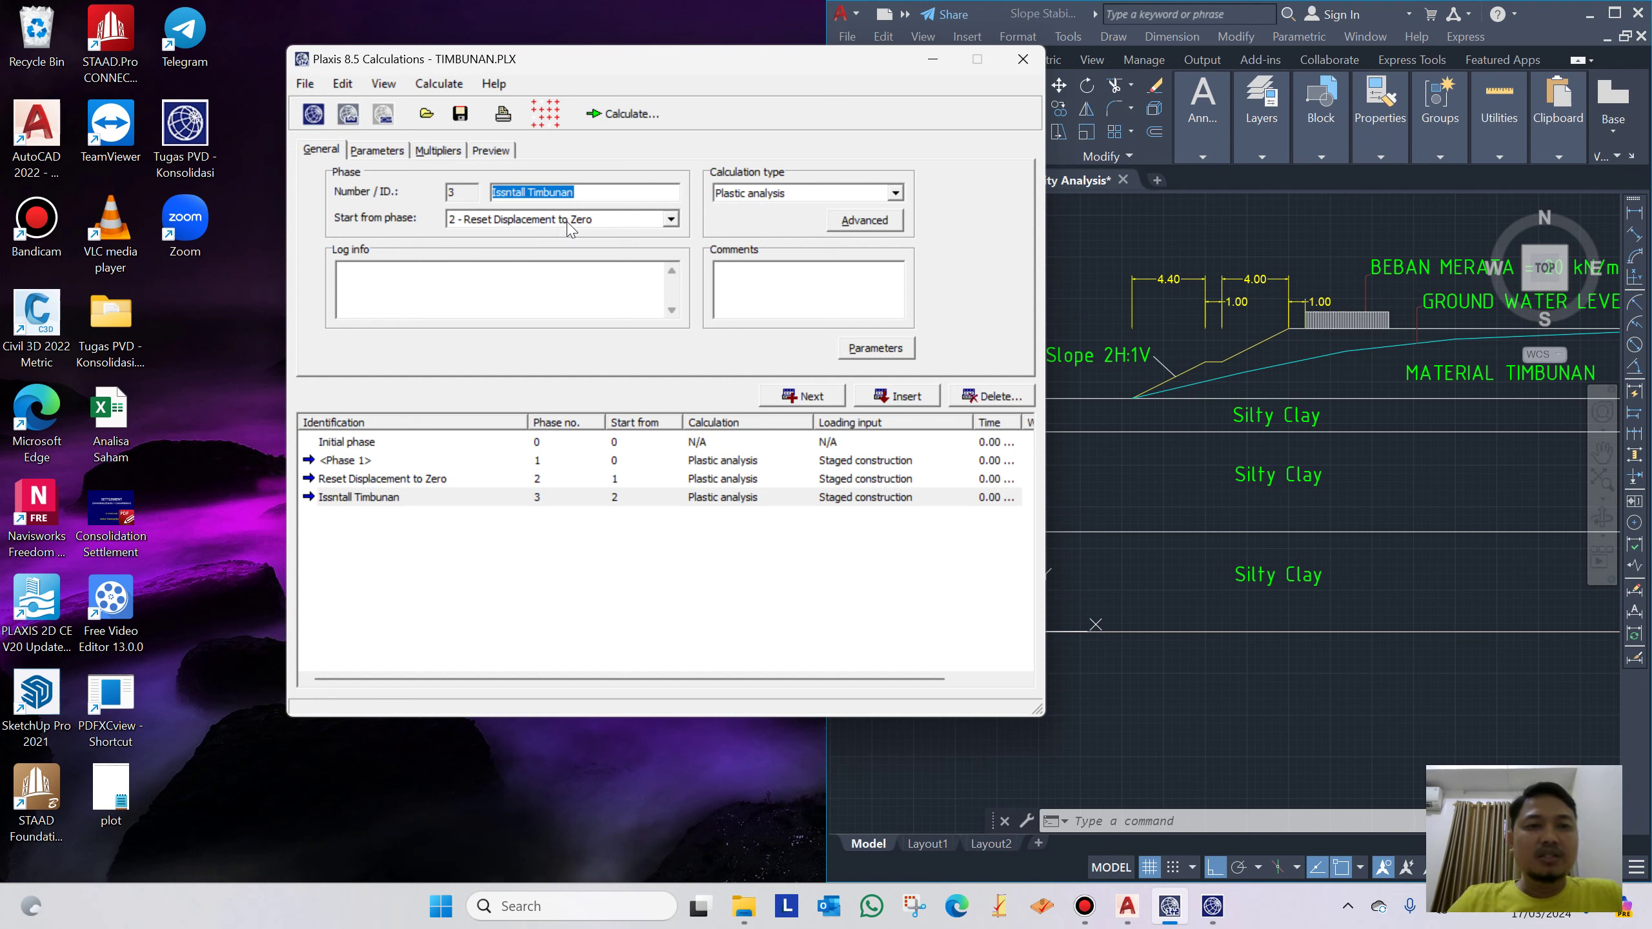
pyautogui.click(376, 151)
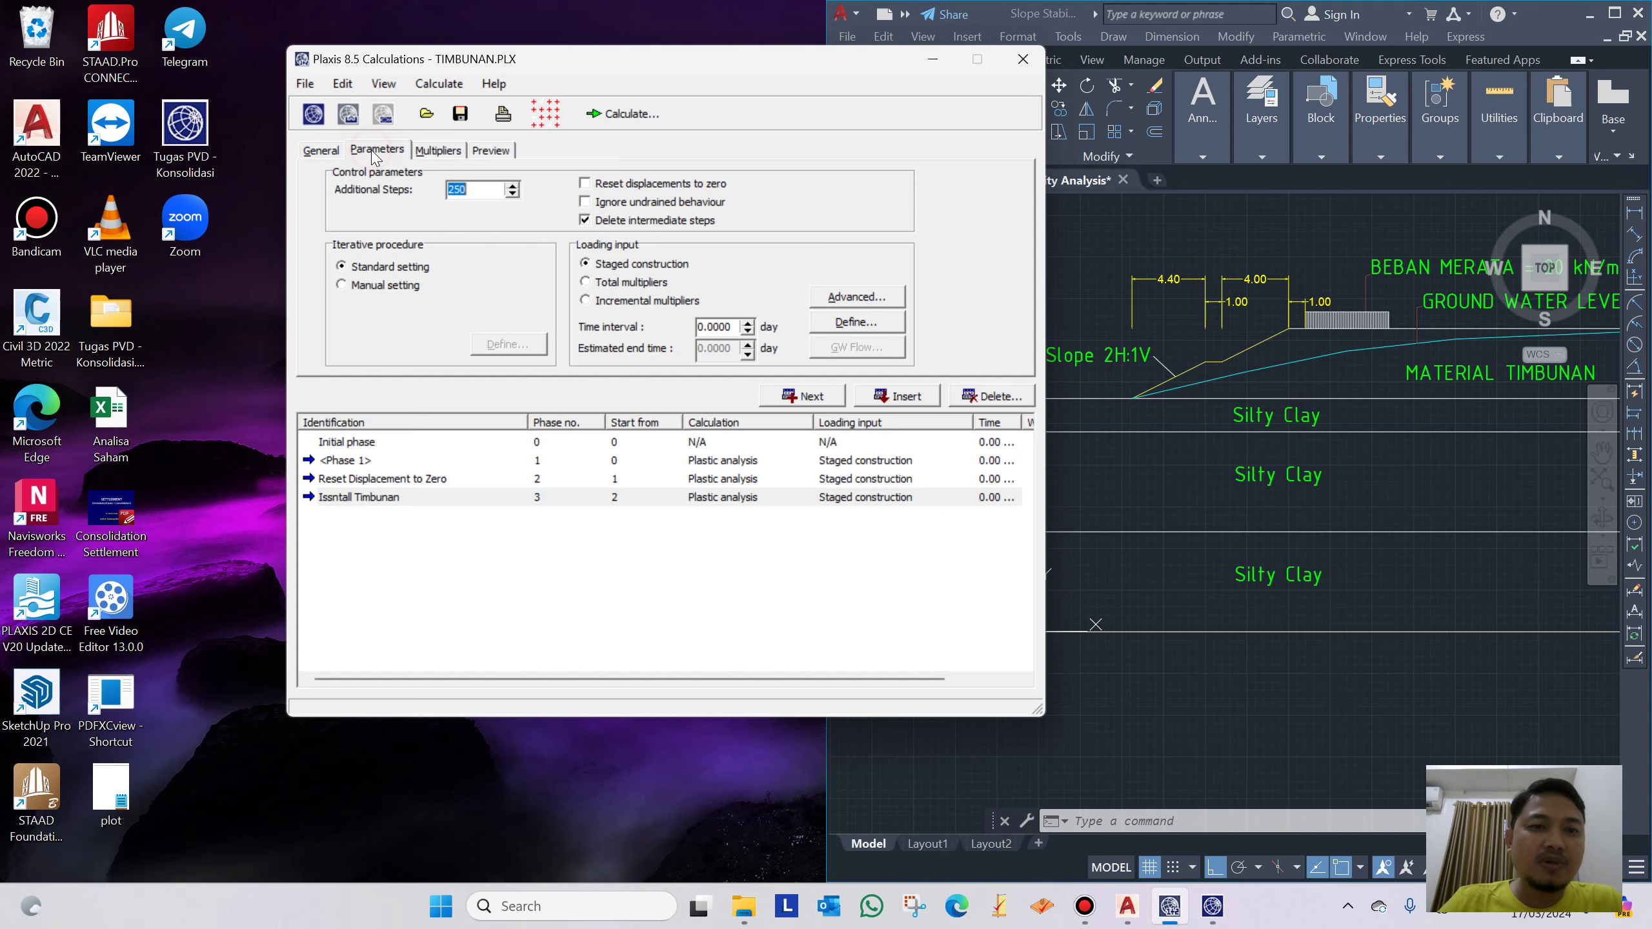
pyautogui.click(886, 322)
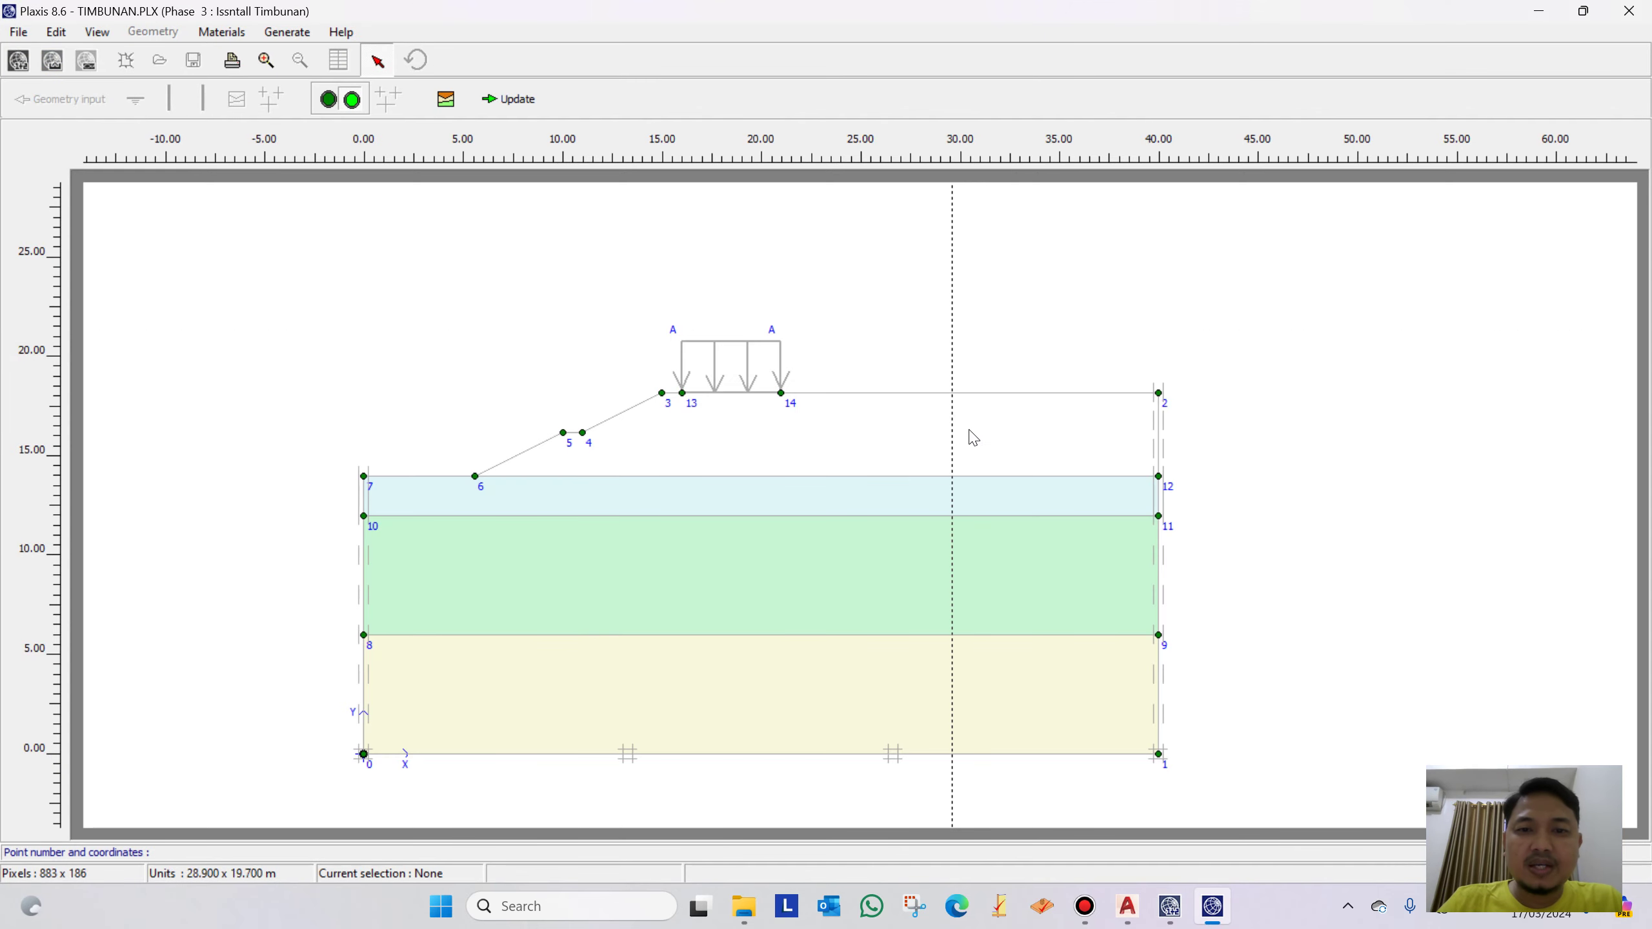
pyautogui.click(835, 447)
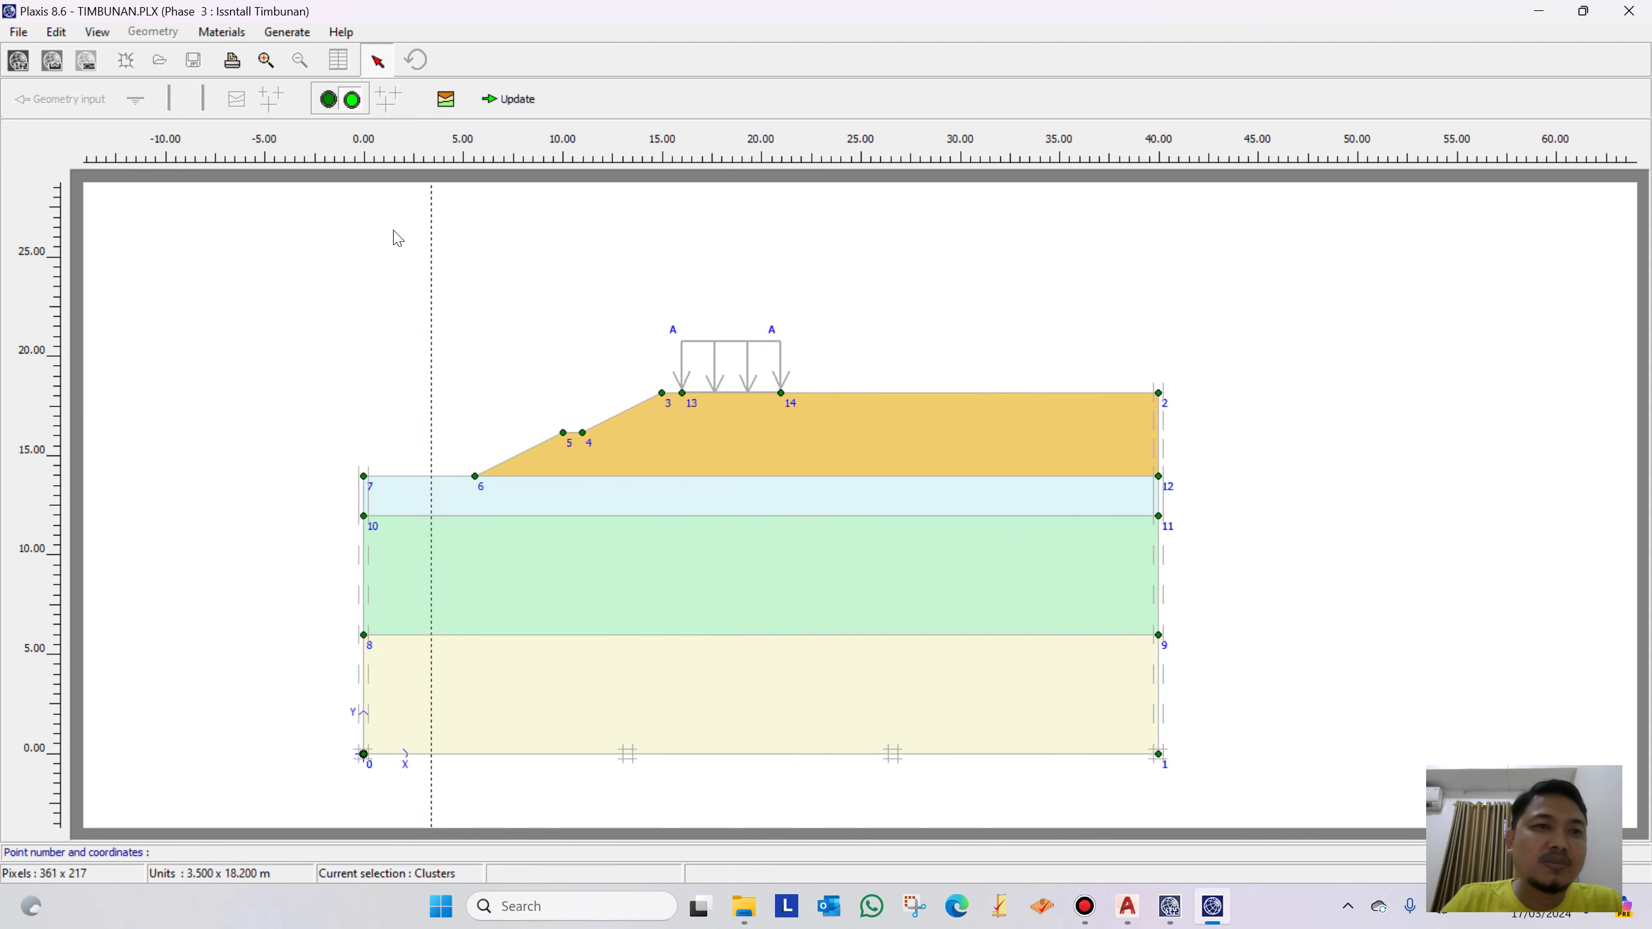
# Start a new phreatic level in the phase's water conditions and shrink the window so the AutoCAD drawing is accessible beside it
pyautogui.click(328, 104)
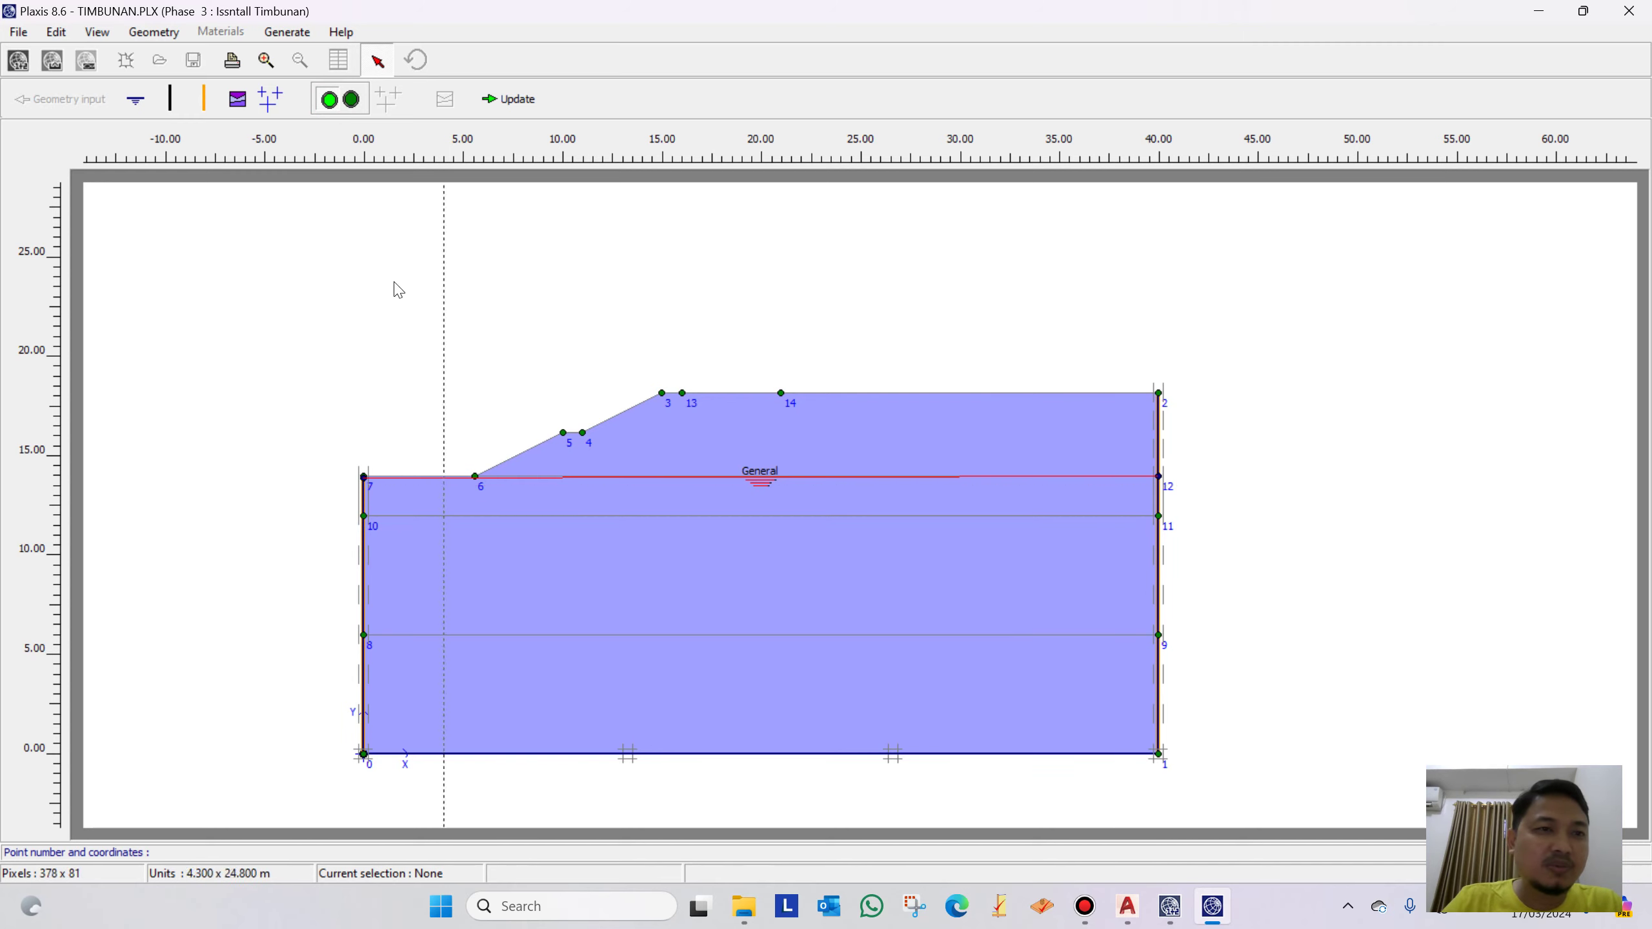
pyautogui.click(136, 101)
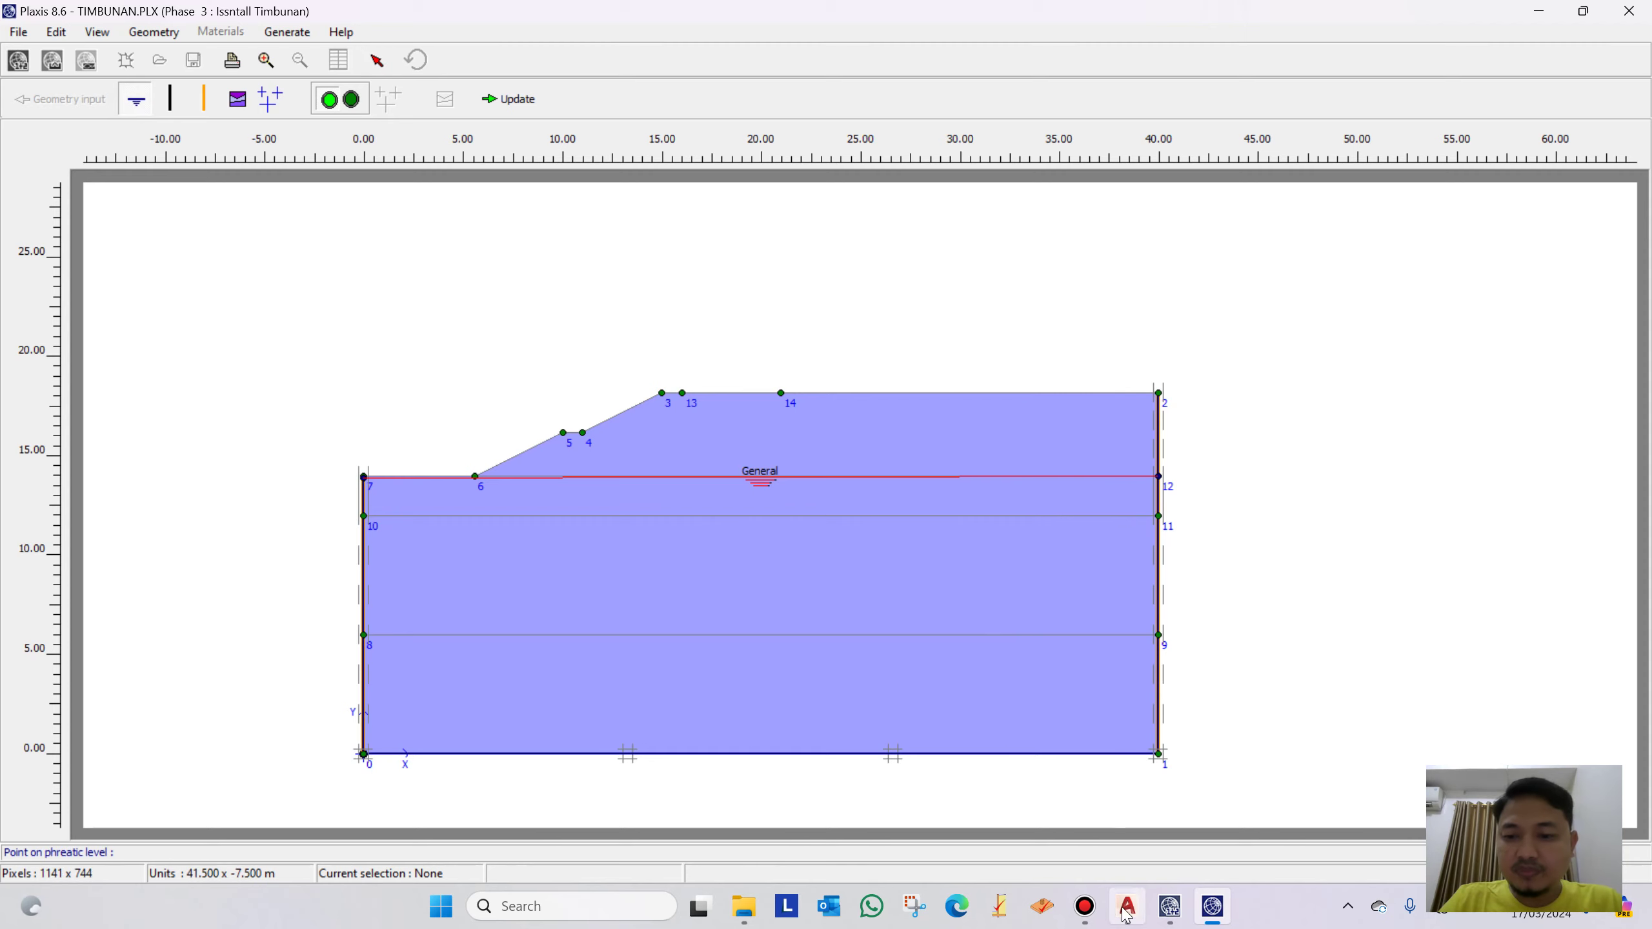
pyautogui.moveTo(1127, 916)
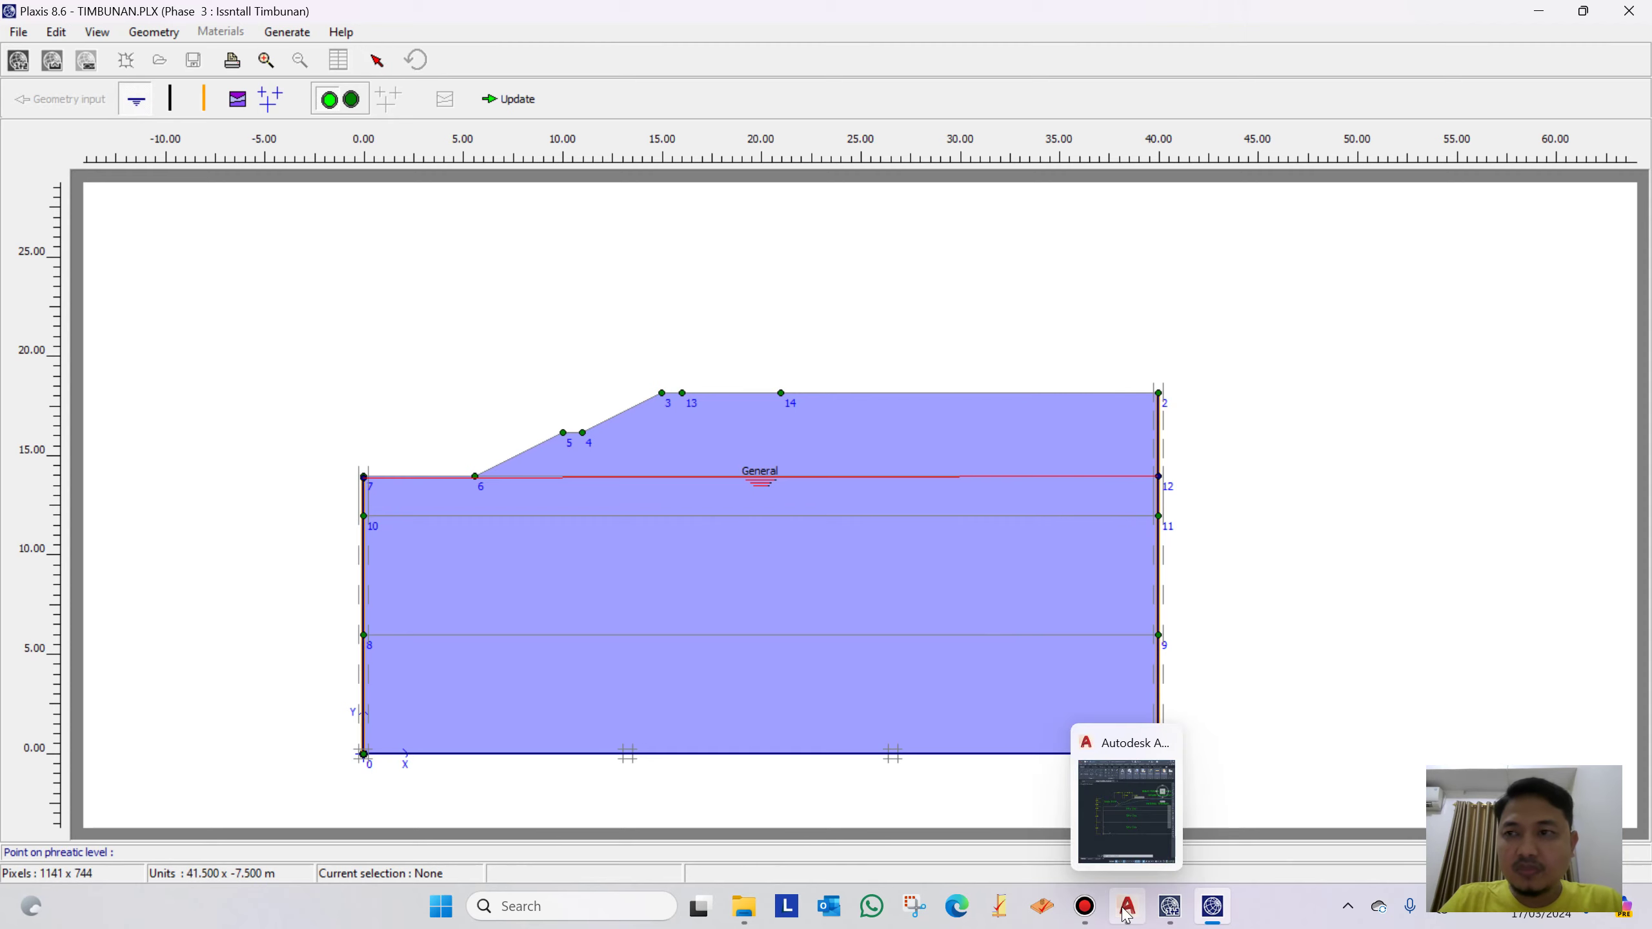
pyautogui.click(1577, 19)
pyautogui.moveTo(1150, 148); pyautogui.dragTo(965, 94)
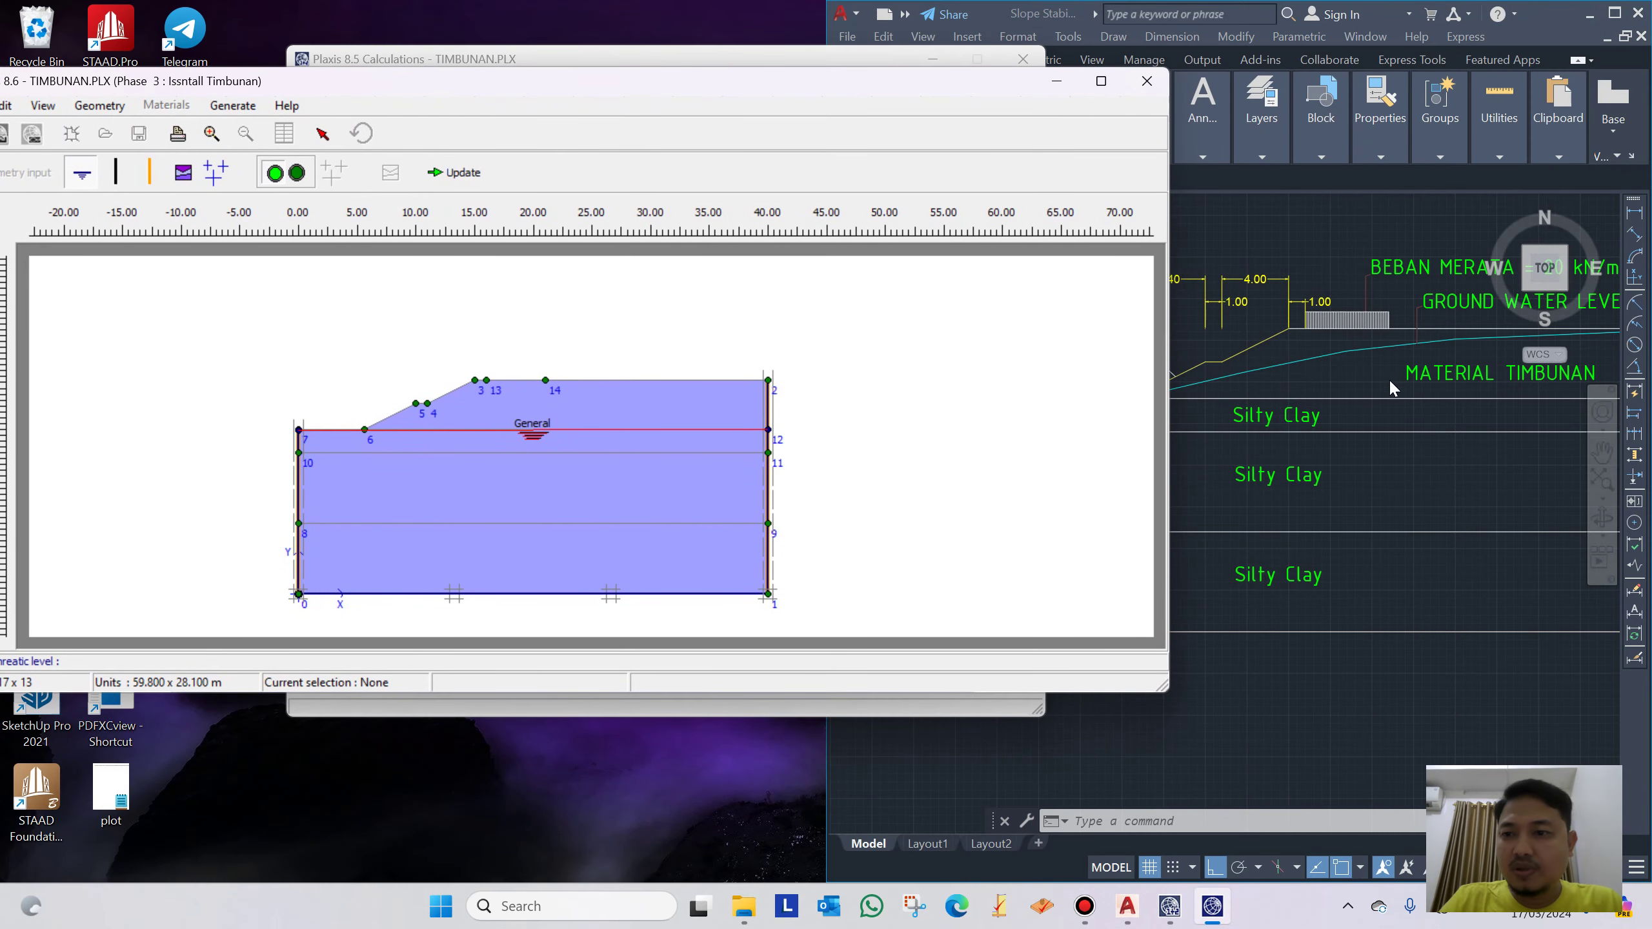
# Switch to the AutoCAD drawing, list the rightmost ground water level line, and copy its start point's X and Y coordinates
pyautogui.click(1354, 367)
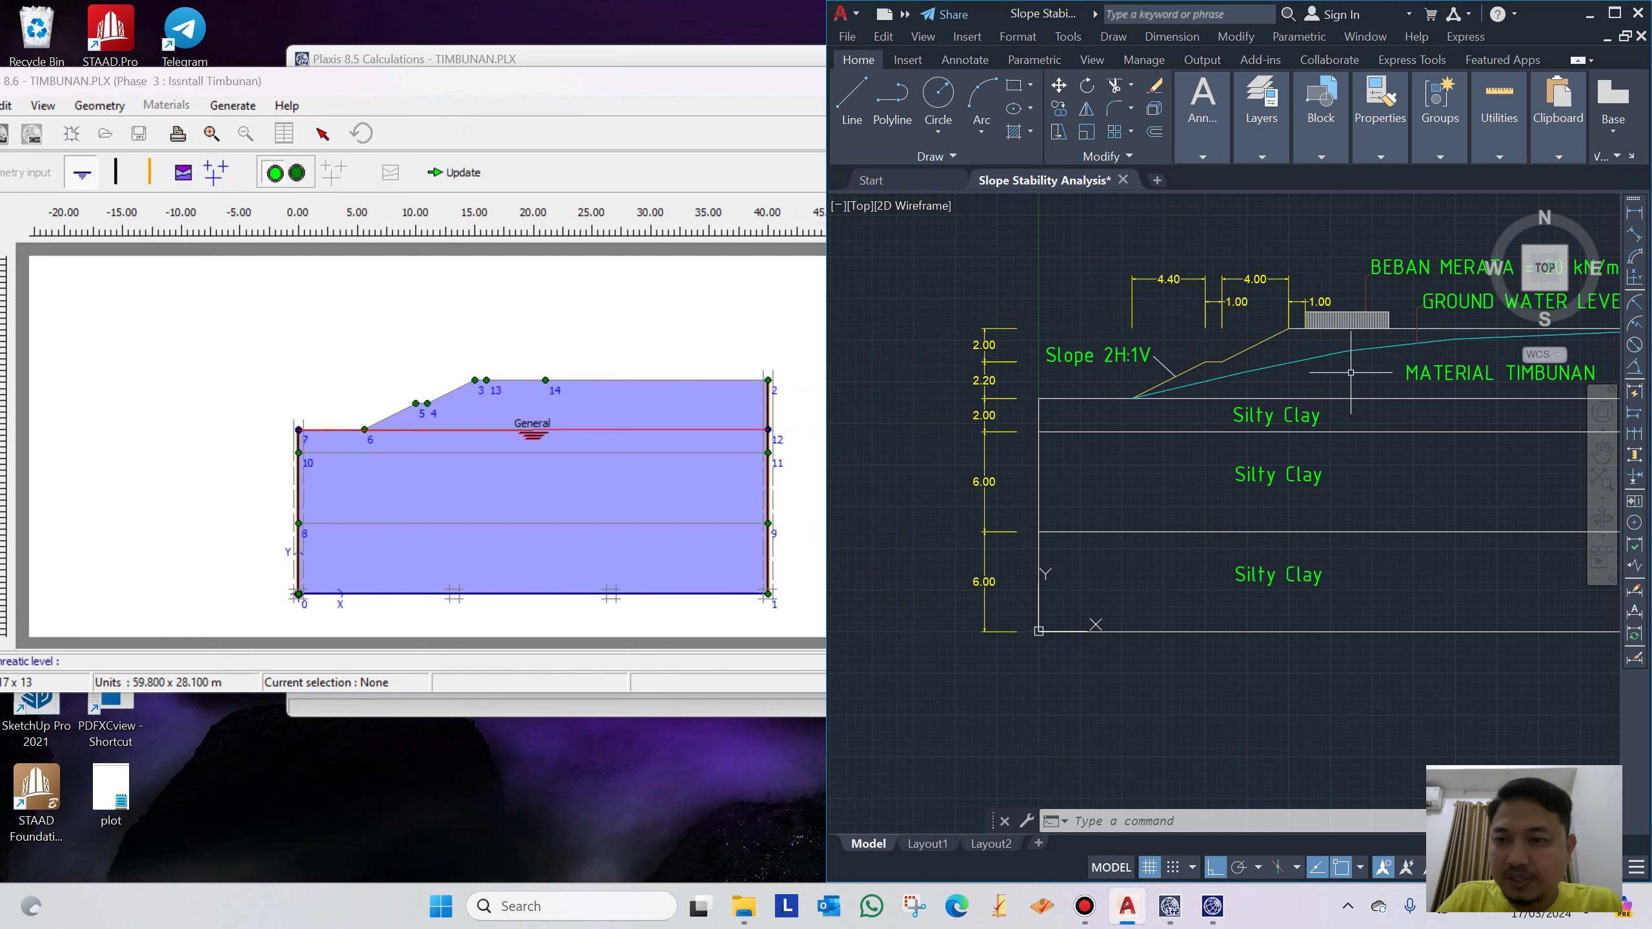
pyautogui.scroll(-2, 1354, 370)
pyautogui.scroll(2, 1266, 389)
pyautogui.write('list')
pyautogui.press('Return')
pyautogui.click(1302, 400)
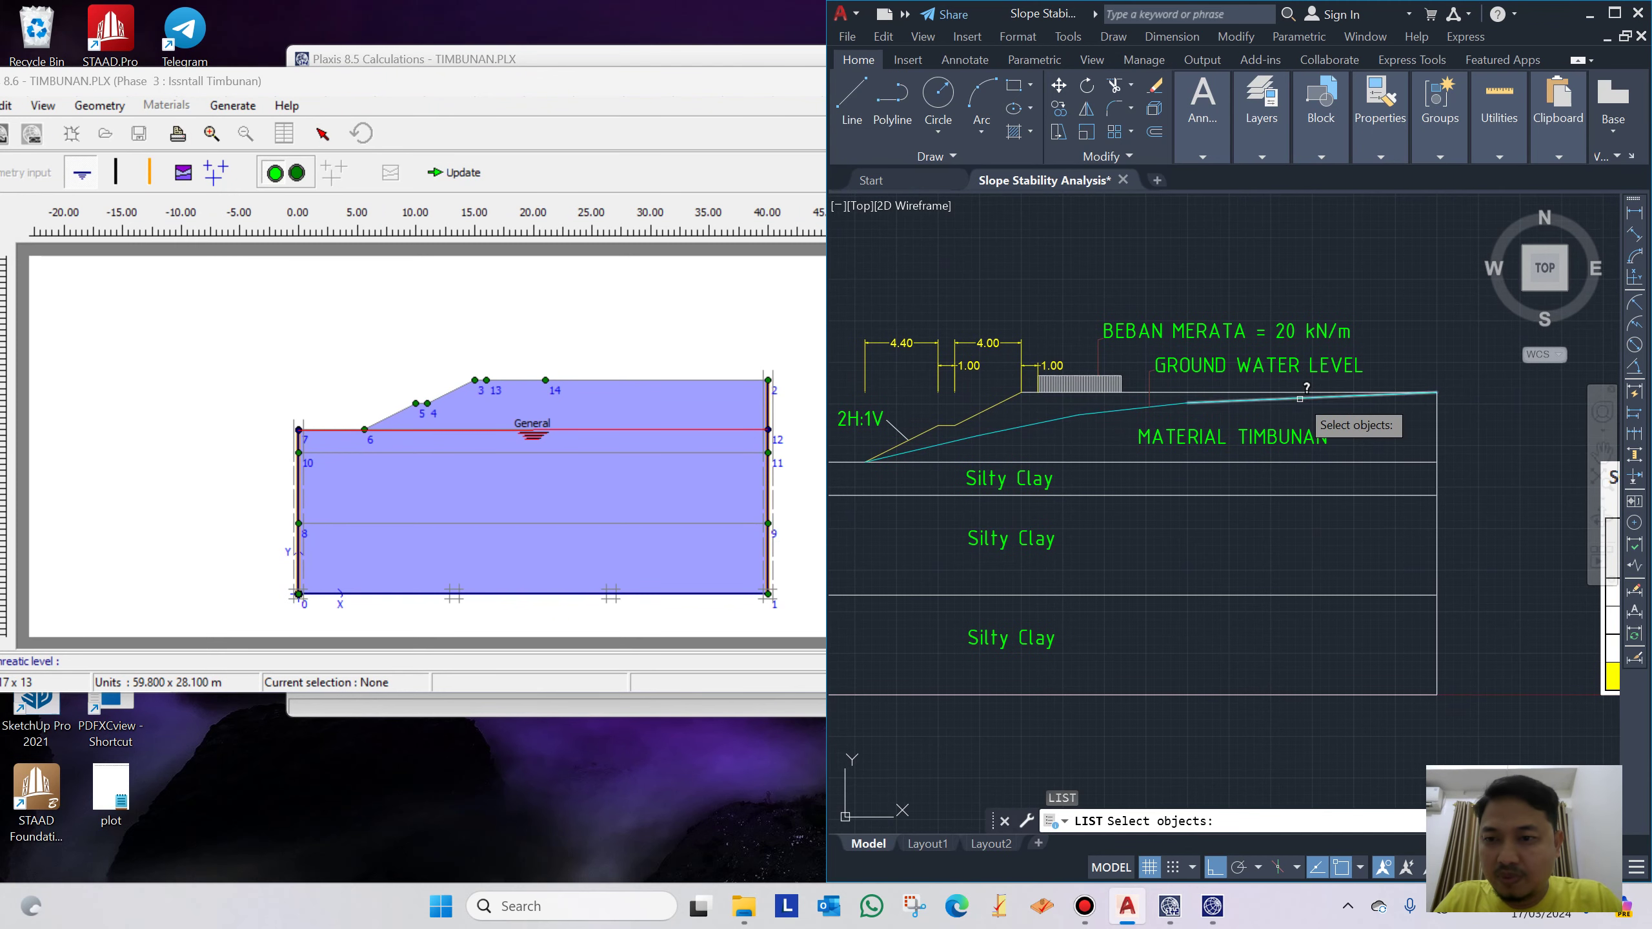
pyautogui.press('Return')
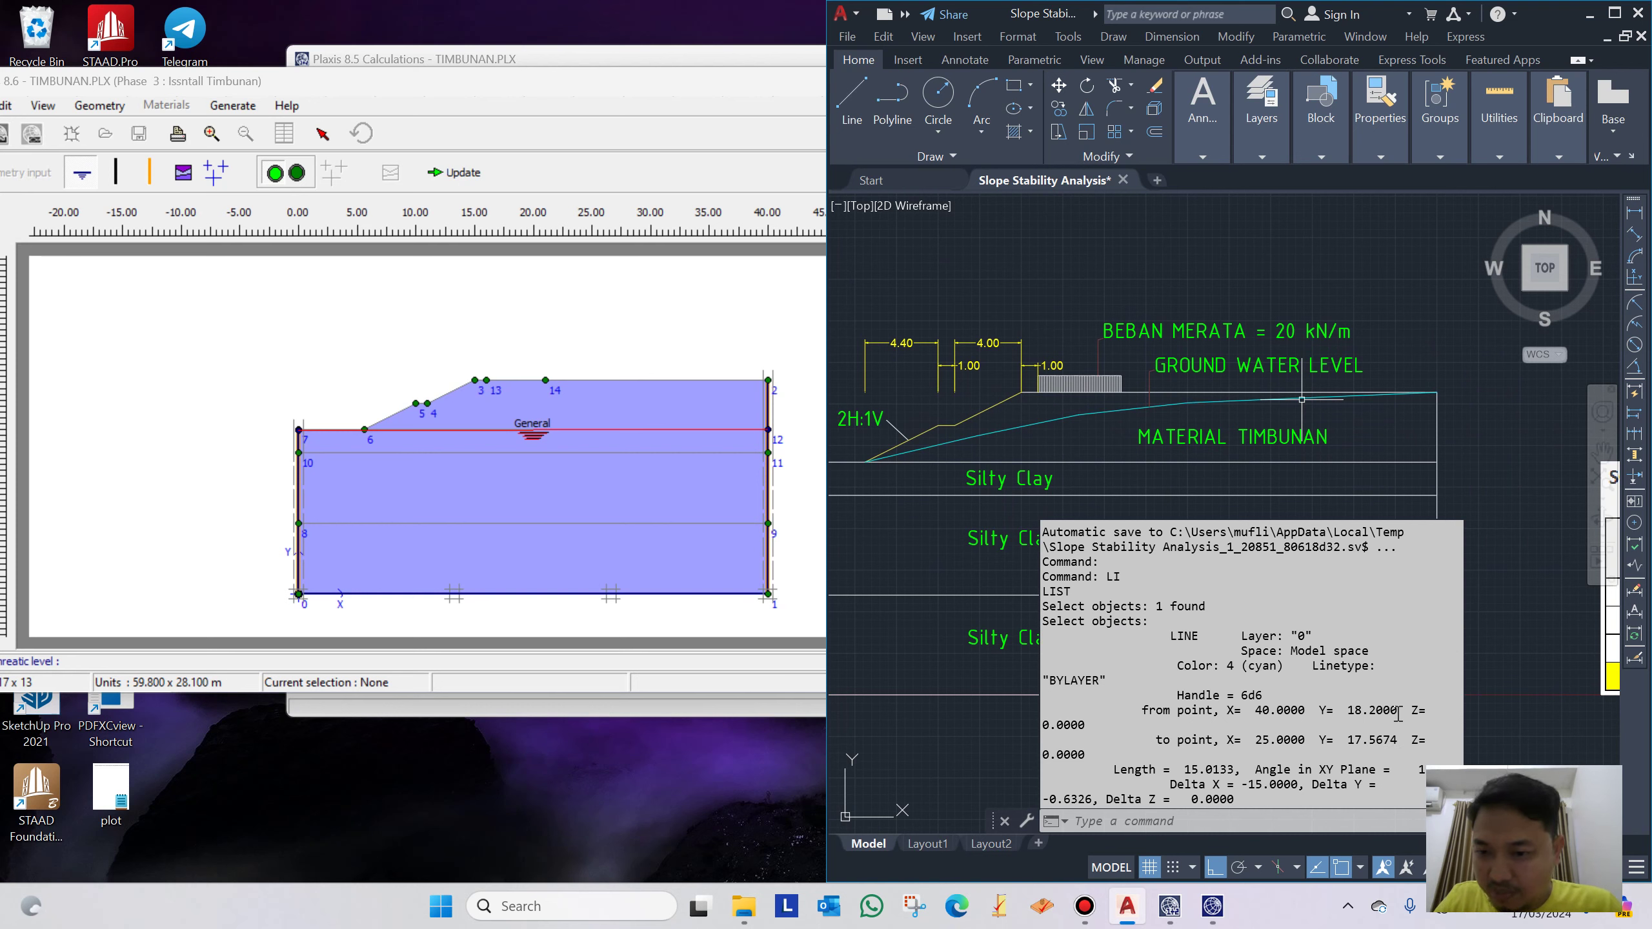
pyautogui.moveTo(1397, 710); pyautogui.dragTo(1260, 710)
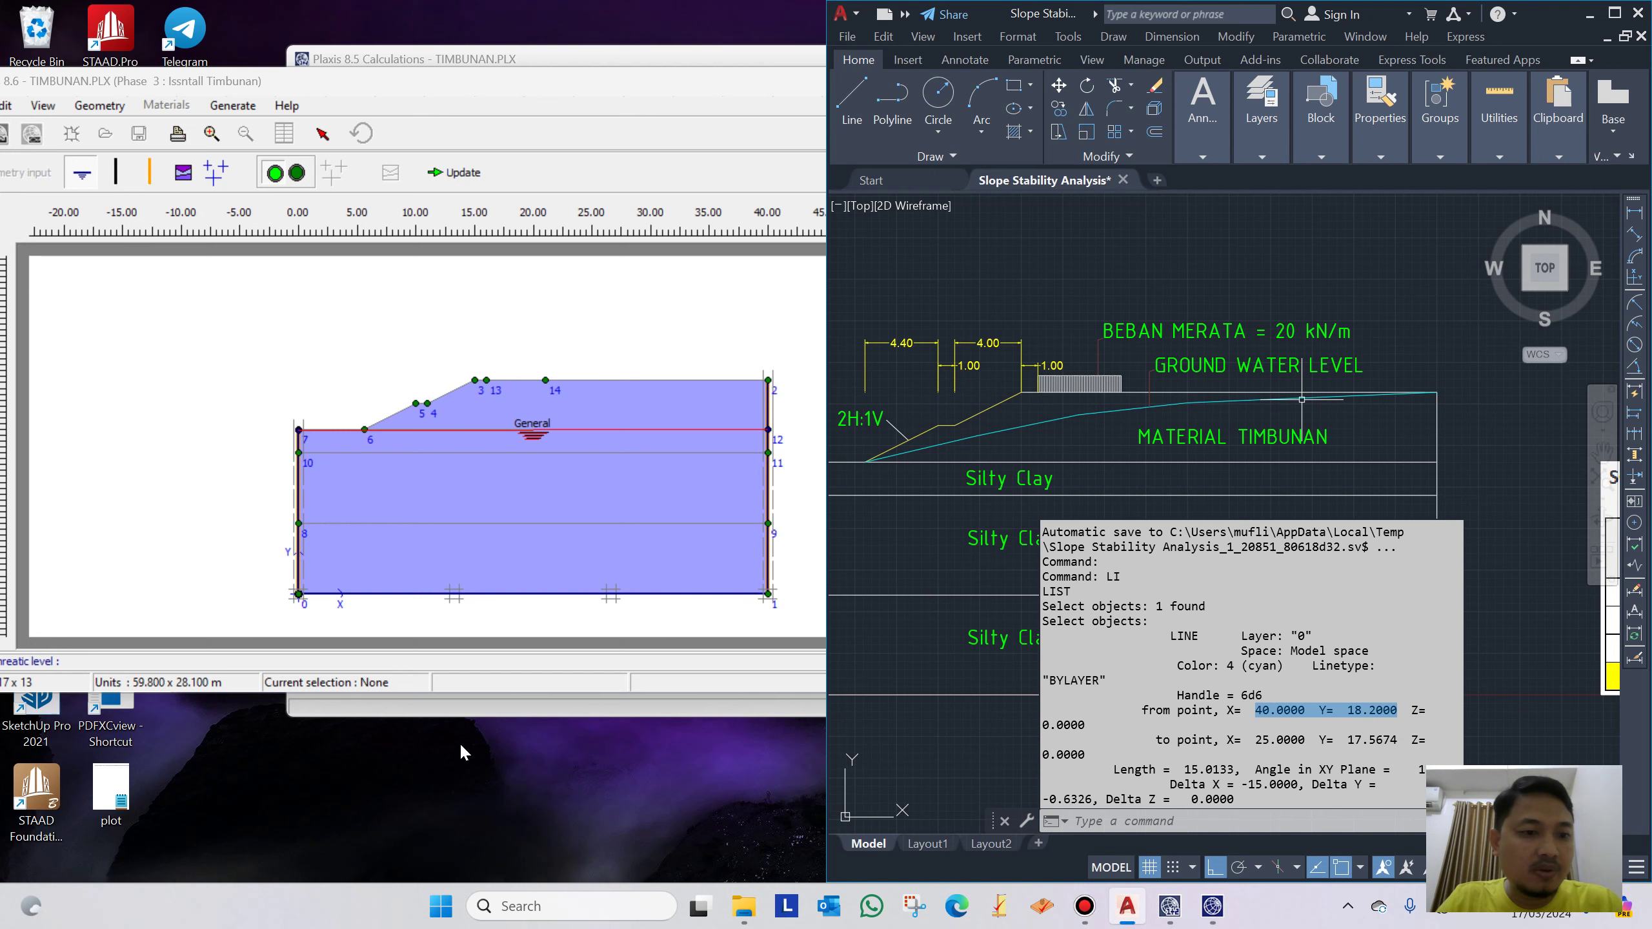
# Switch to Plaxis and place the first phreatic level point at 40.0000 18.2000 from the copied coordinates, without the "Y=" text
pyautogui.click(182, 661)
pyautogui.write('40.0000  Y=  18.2000')
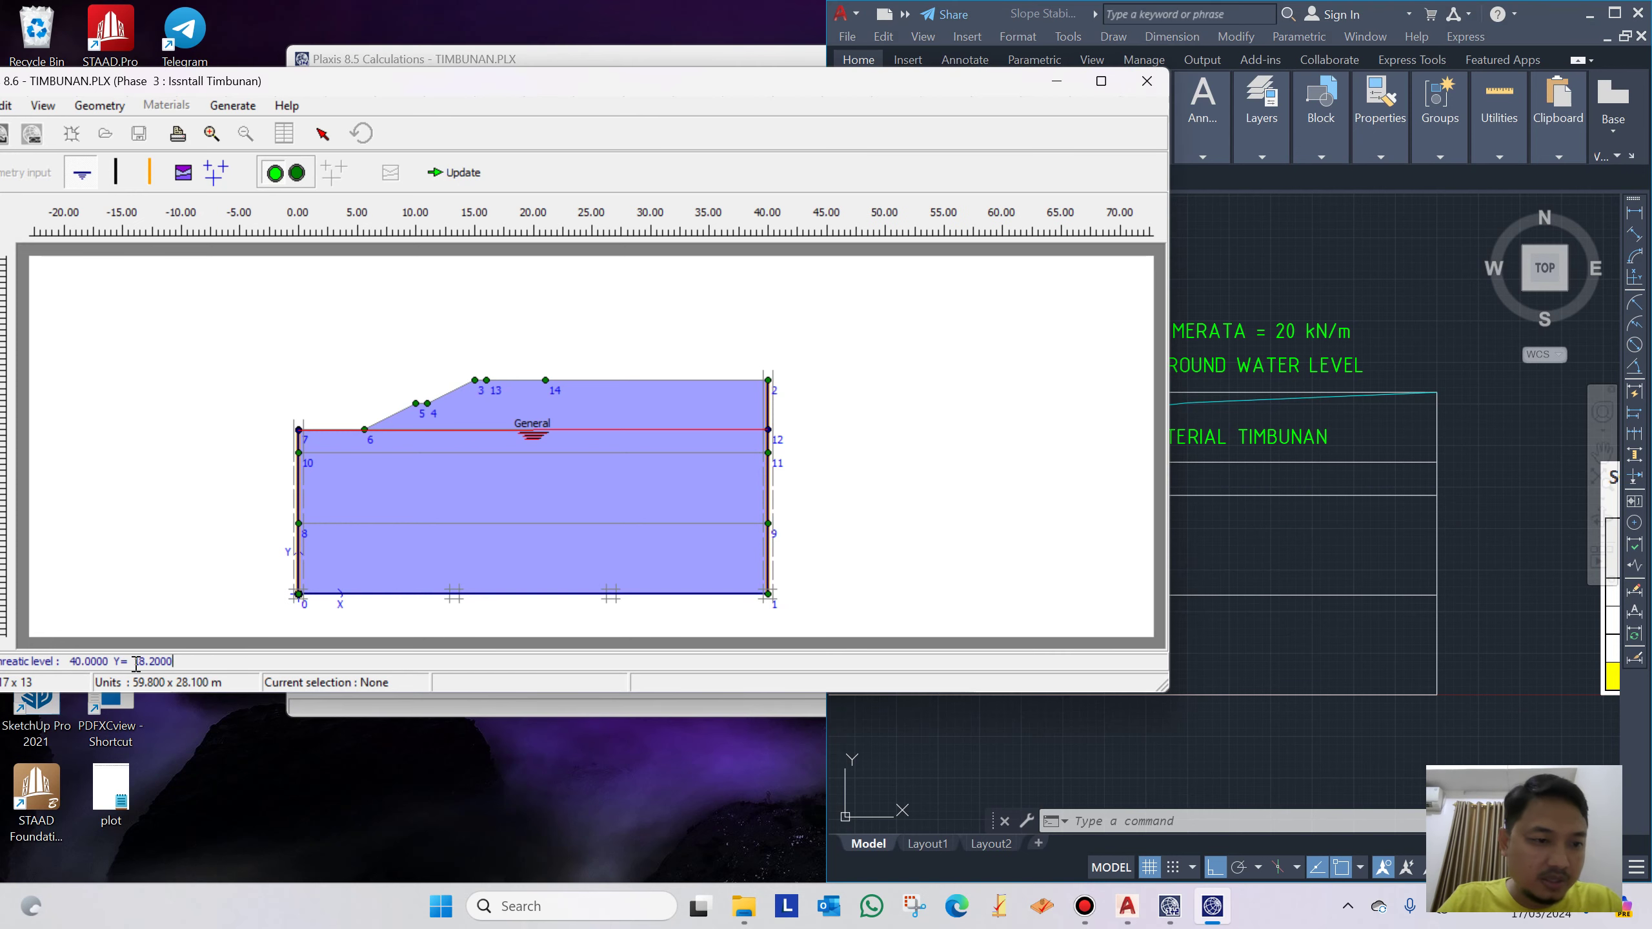
pyautogui.click(137, 662)
pyautogui.press('BackSpace')
pyautogui.press('BackSpace')
pyautogui.press('BackSpace')
pyautogui.press('BackSpace')
pyautogui.press('BackSpace')
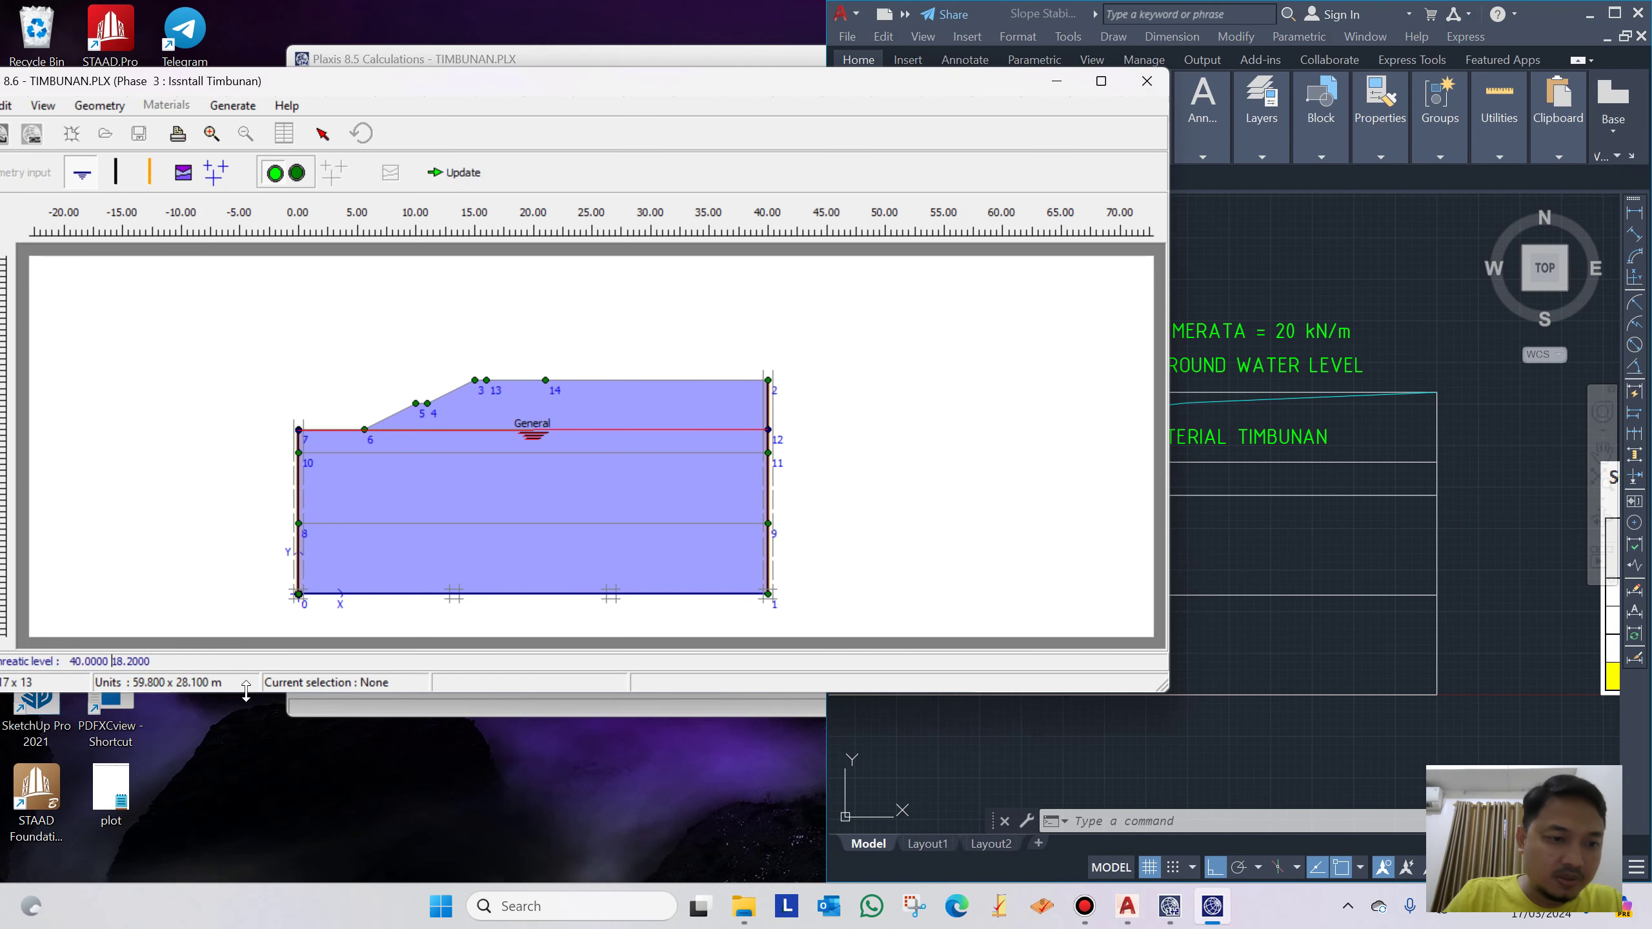
pyautogui.press('Return')
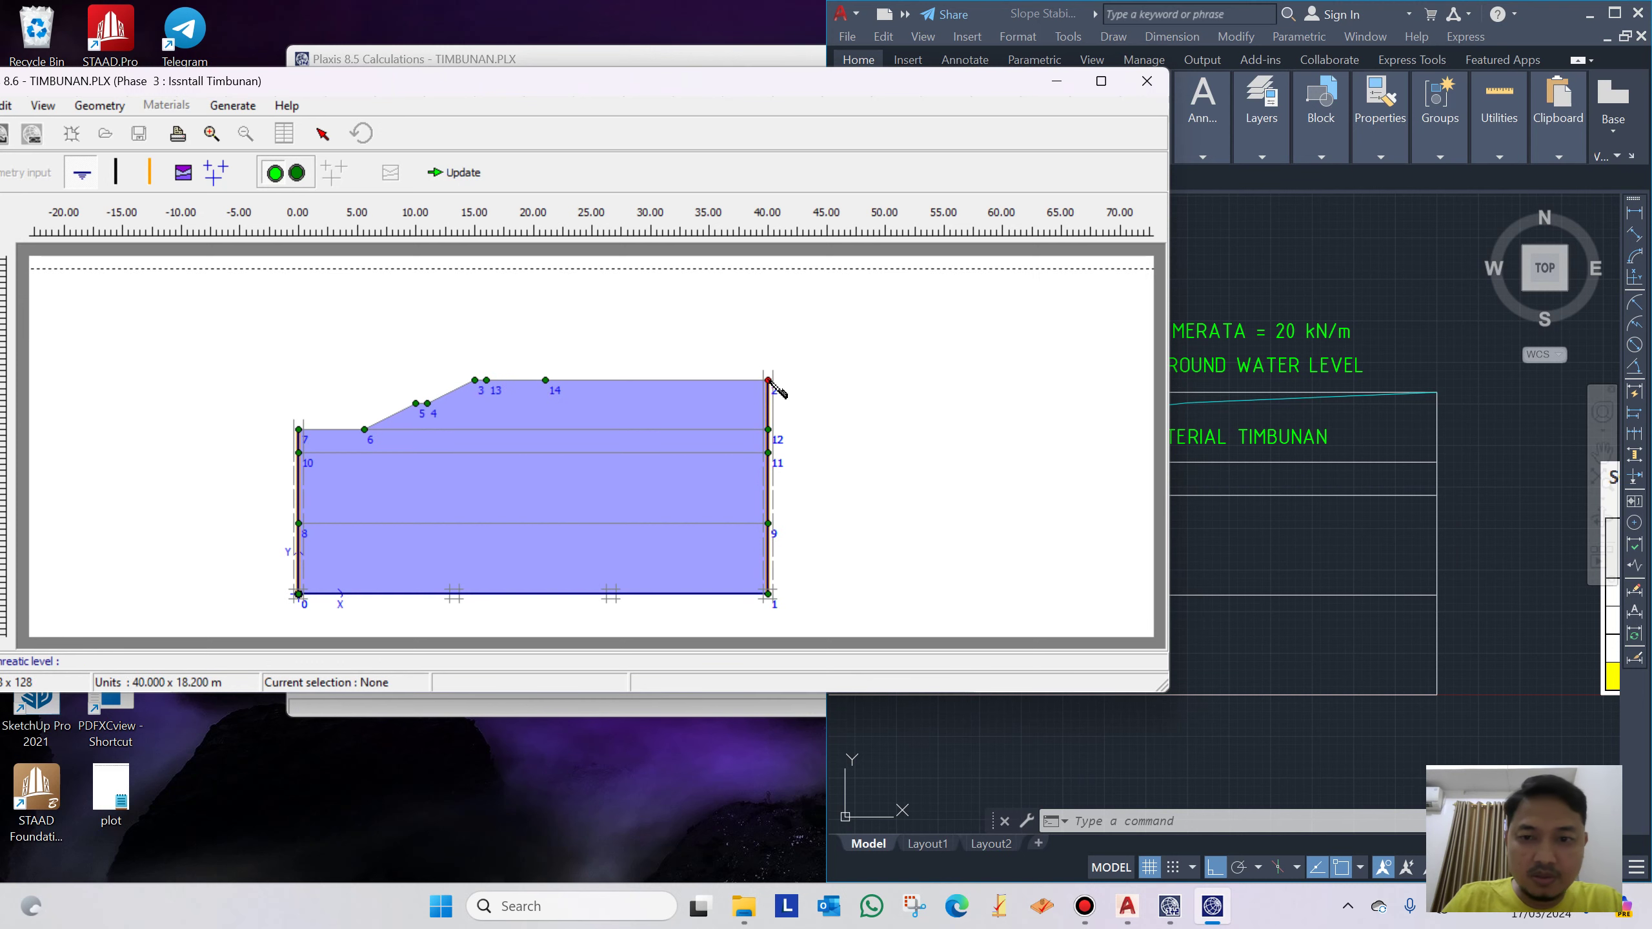
# Switch to AutoCAD, list the rightmost ground water level line again, and copy its end point's X and Y coordinates
pyautogui.click(1324, 433)
pyautogui.press('Return')
pyautogui.click(1235, 400)
pyautogui.press('Return')
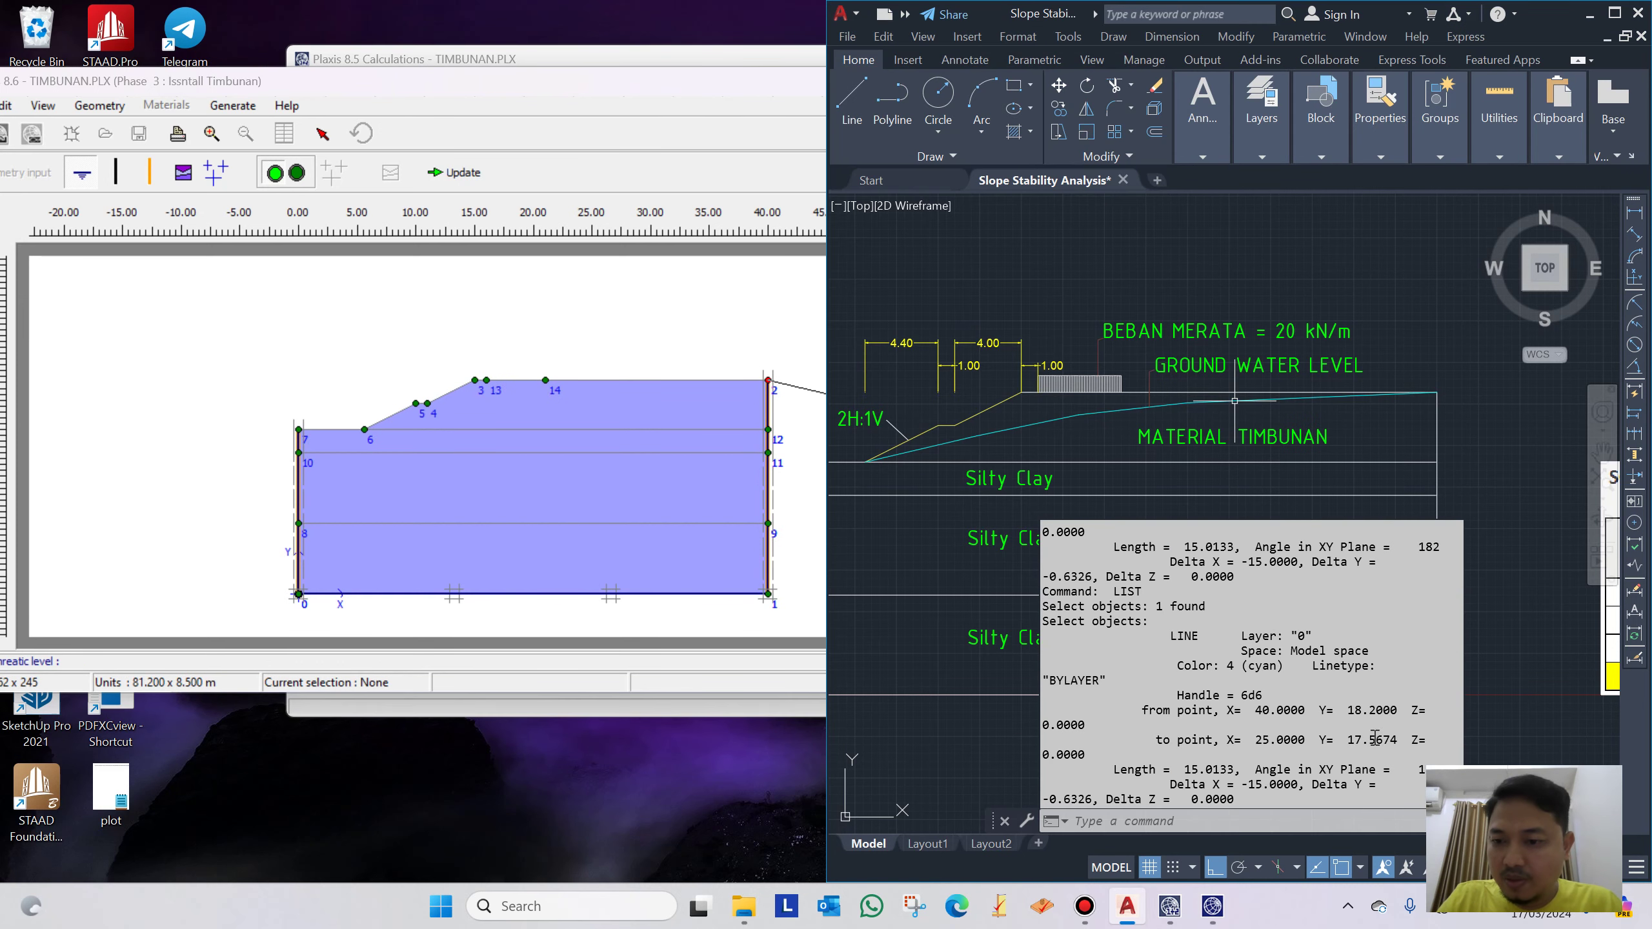
pyautogui.moveTo(1398, 742); pyautogui.dragTo(1260, 742)
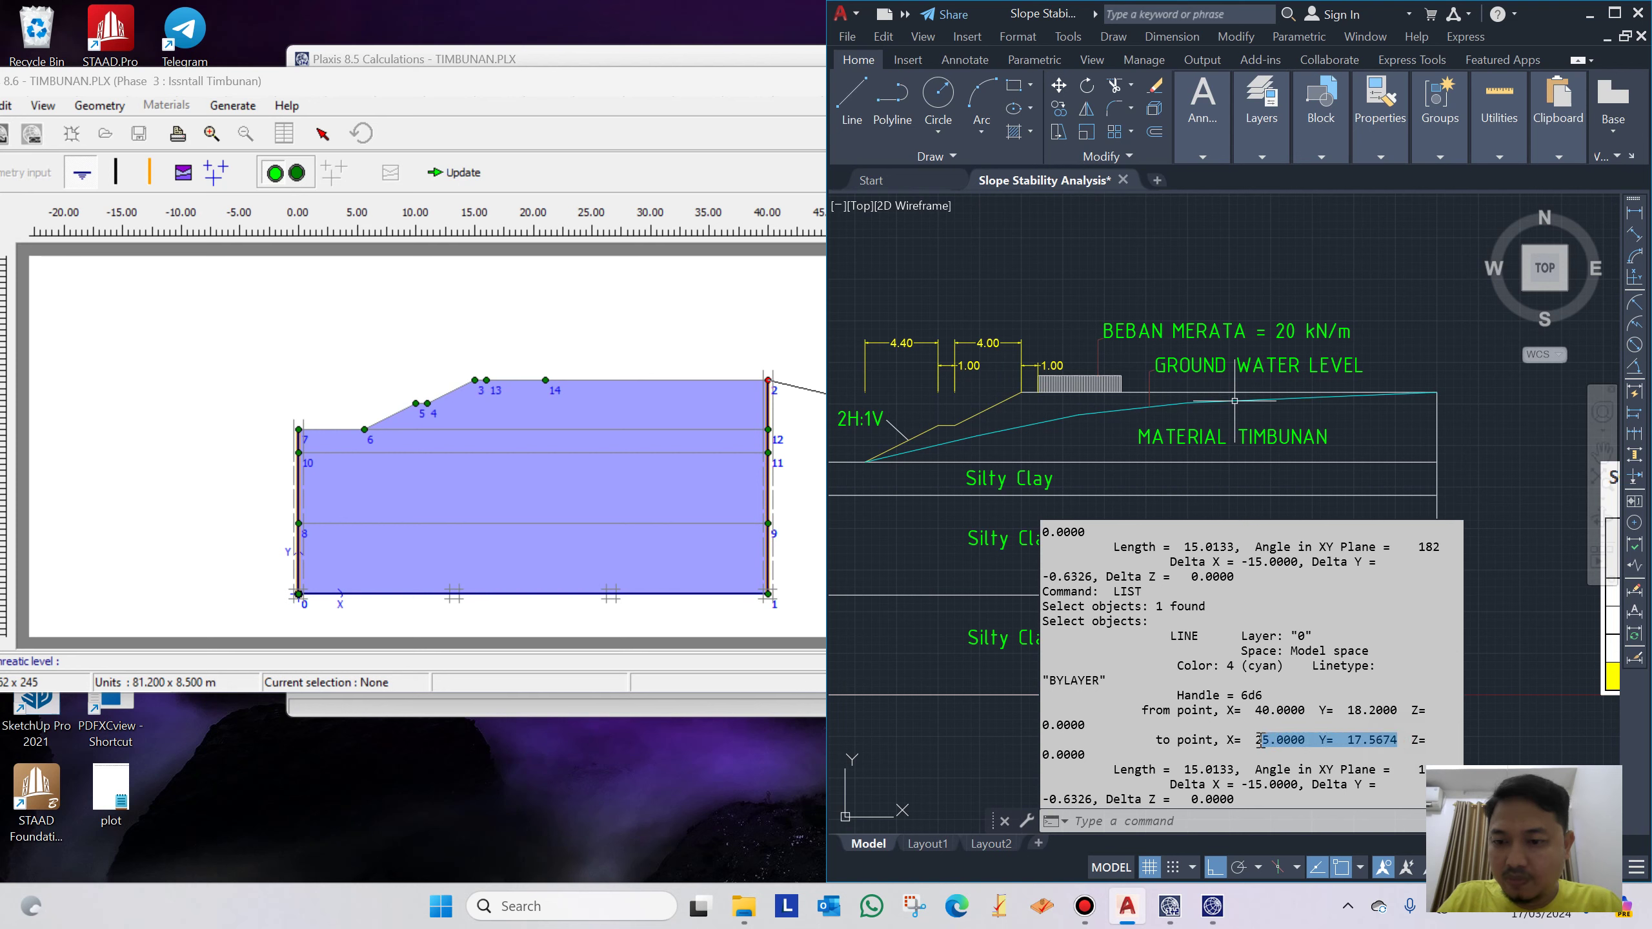
pyautogui.moveTo(1398, 743); pyautogui.dragTo(1257, 742)
pyautogui.hotkey('ctrl', 'c')
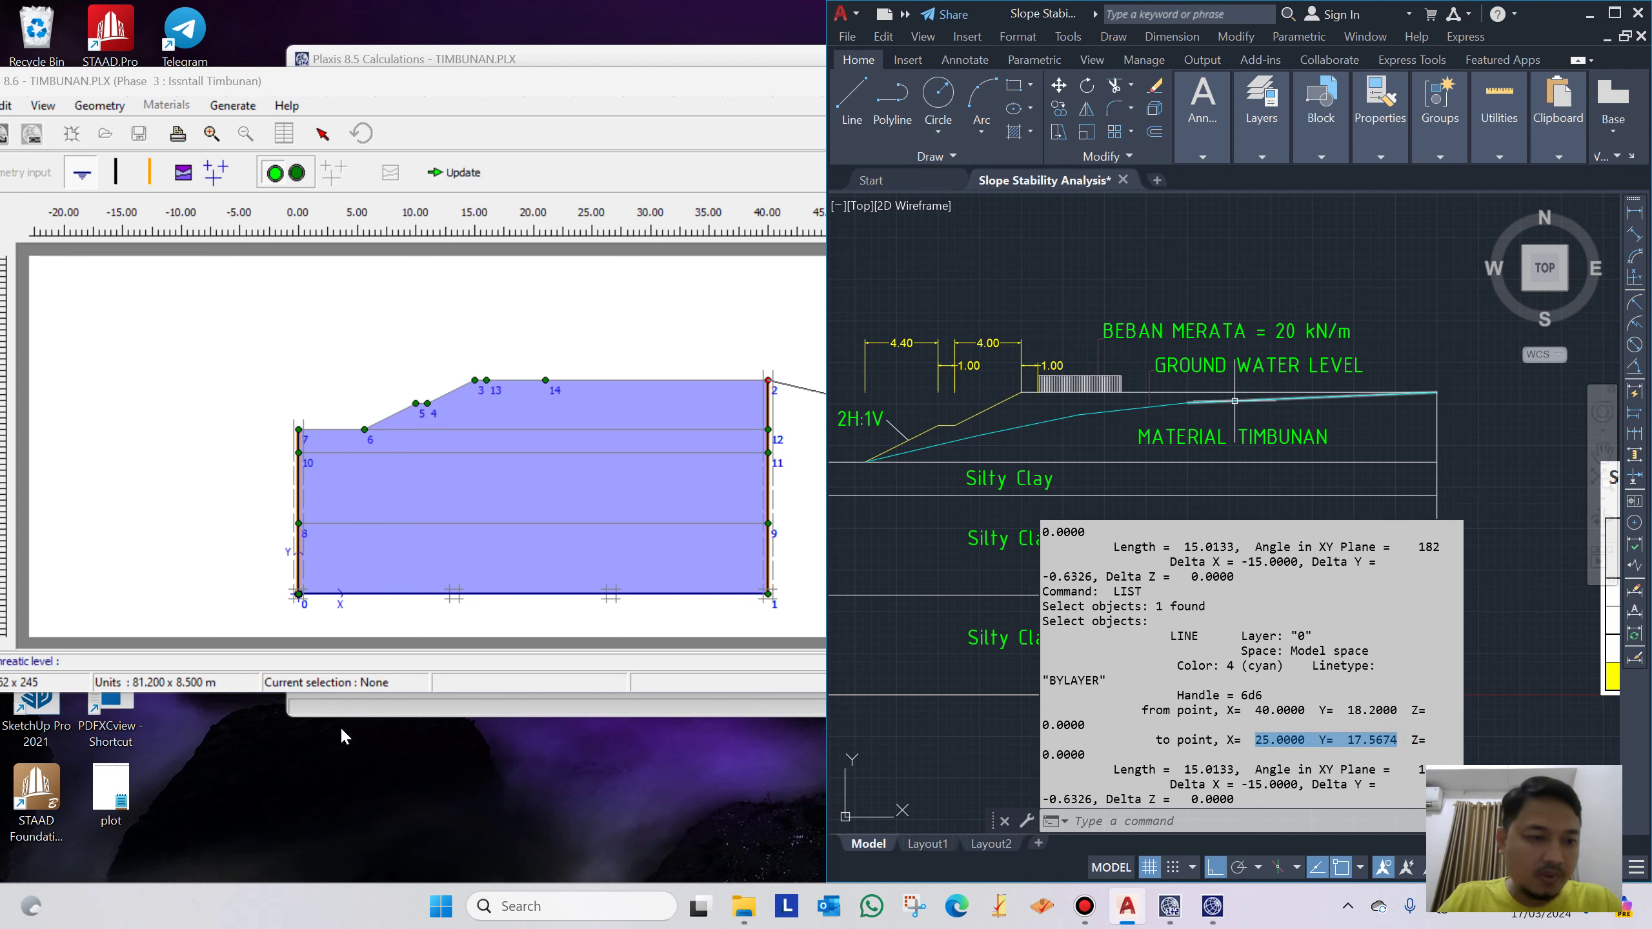
# Switch to Plaxis and add the second phreatic level point at 25.0000 17.5674, removing the "Y=" text from the pasted coordinates
pyautogui.click(93, 664)
pyautogui.hotkey('ctrl', 'v')
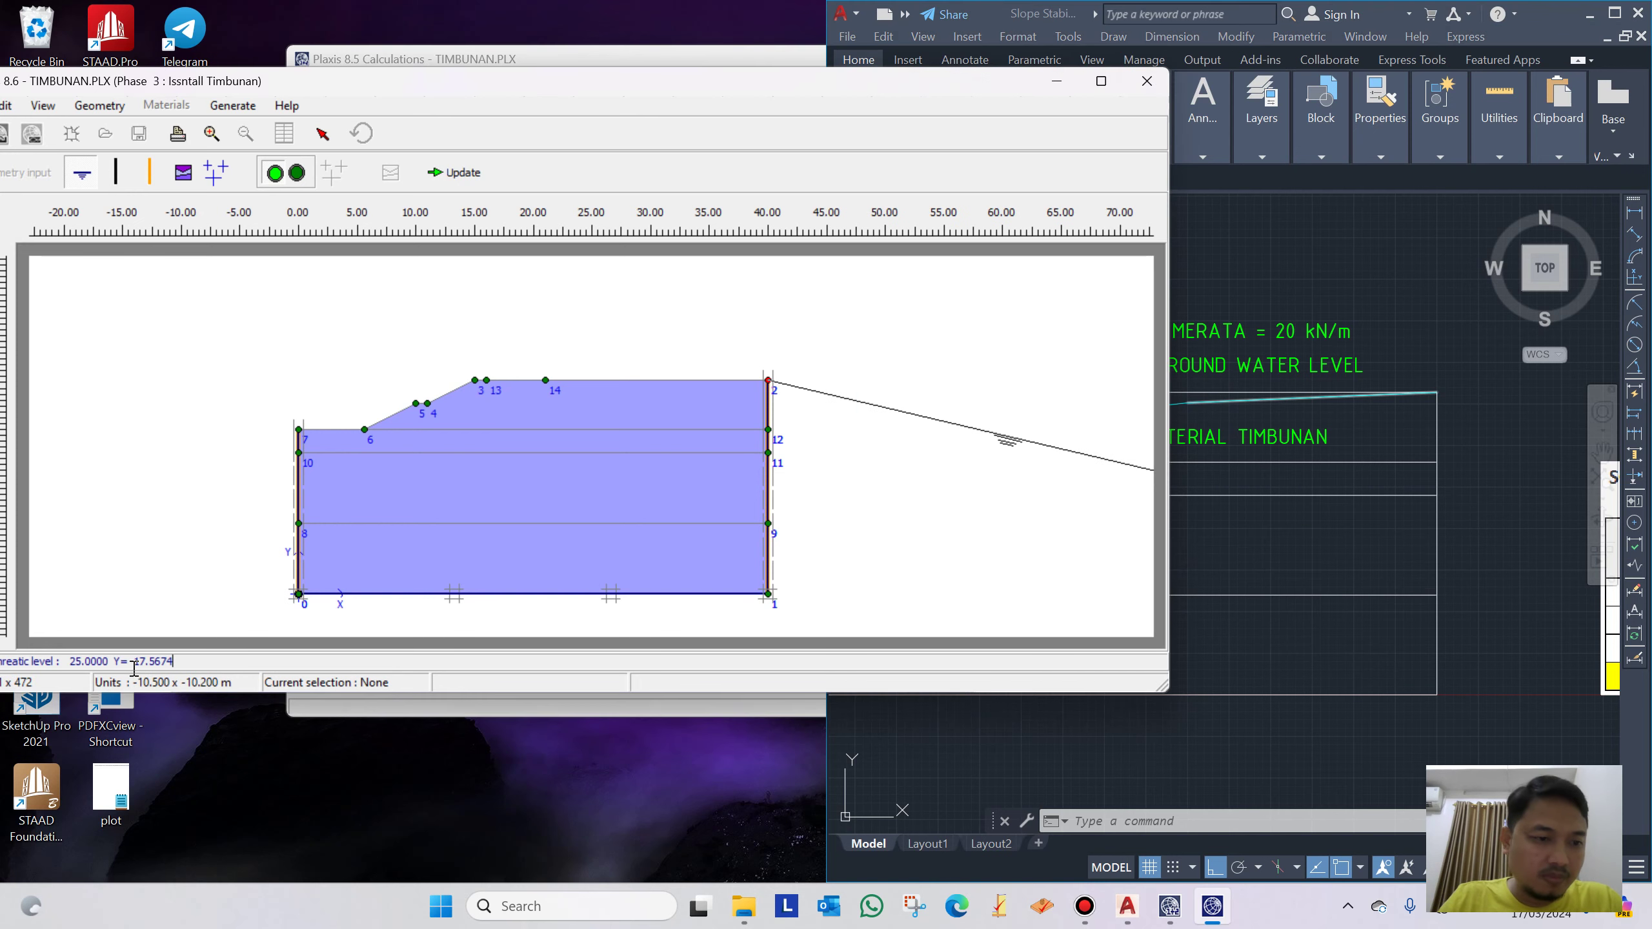
pyautogui.click(136, 665)
pyautogui.press('BackSpace')
pyautogui.press('BackSpace')
pyautogui.press('BackSpace')
pyautogui.press('BackSpace')
pyautogui.press('BackSpace')
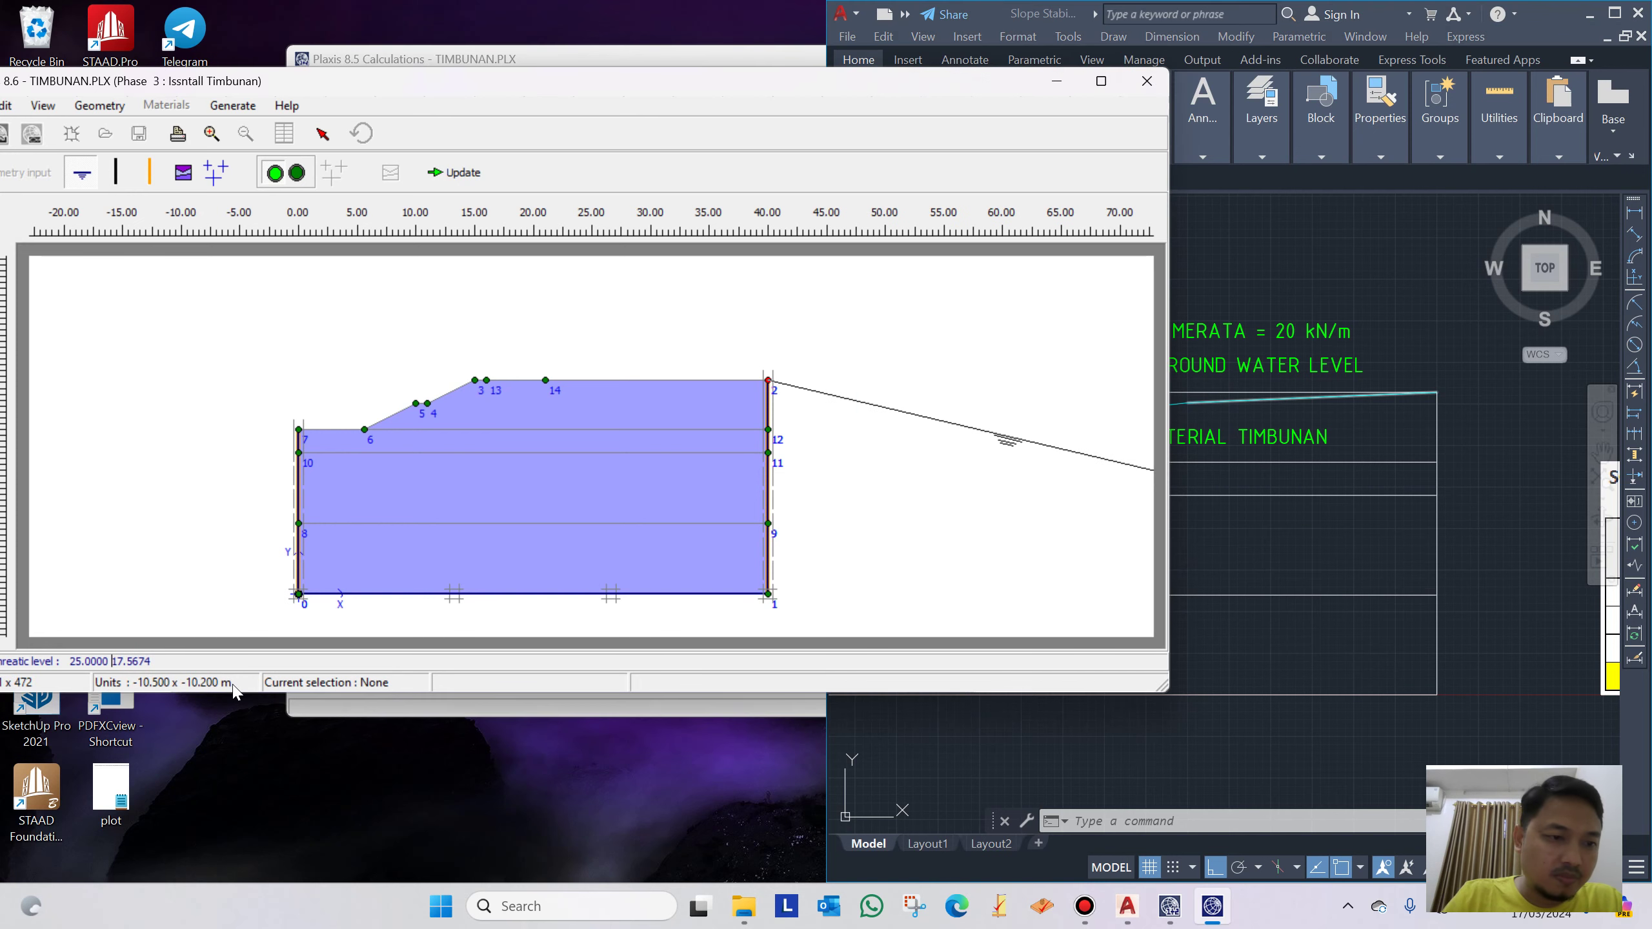
pyautogui.press('Return')
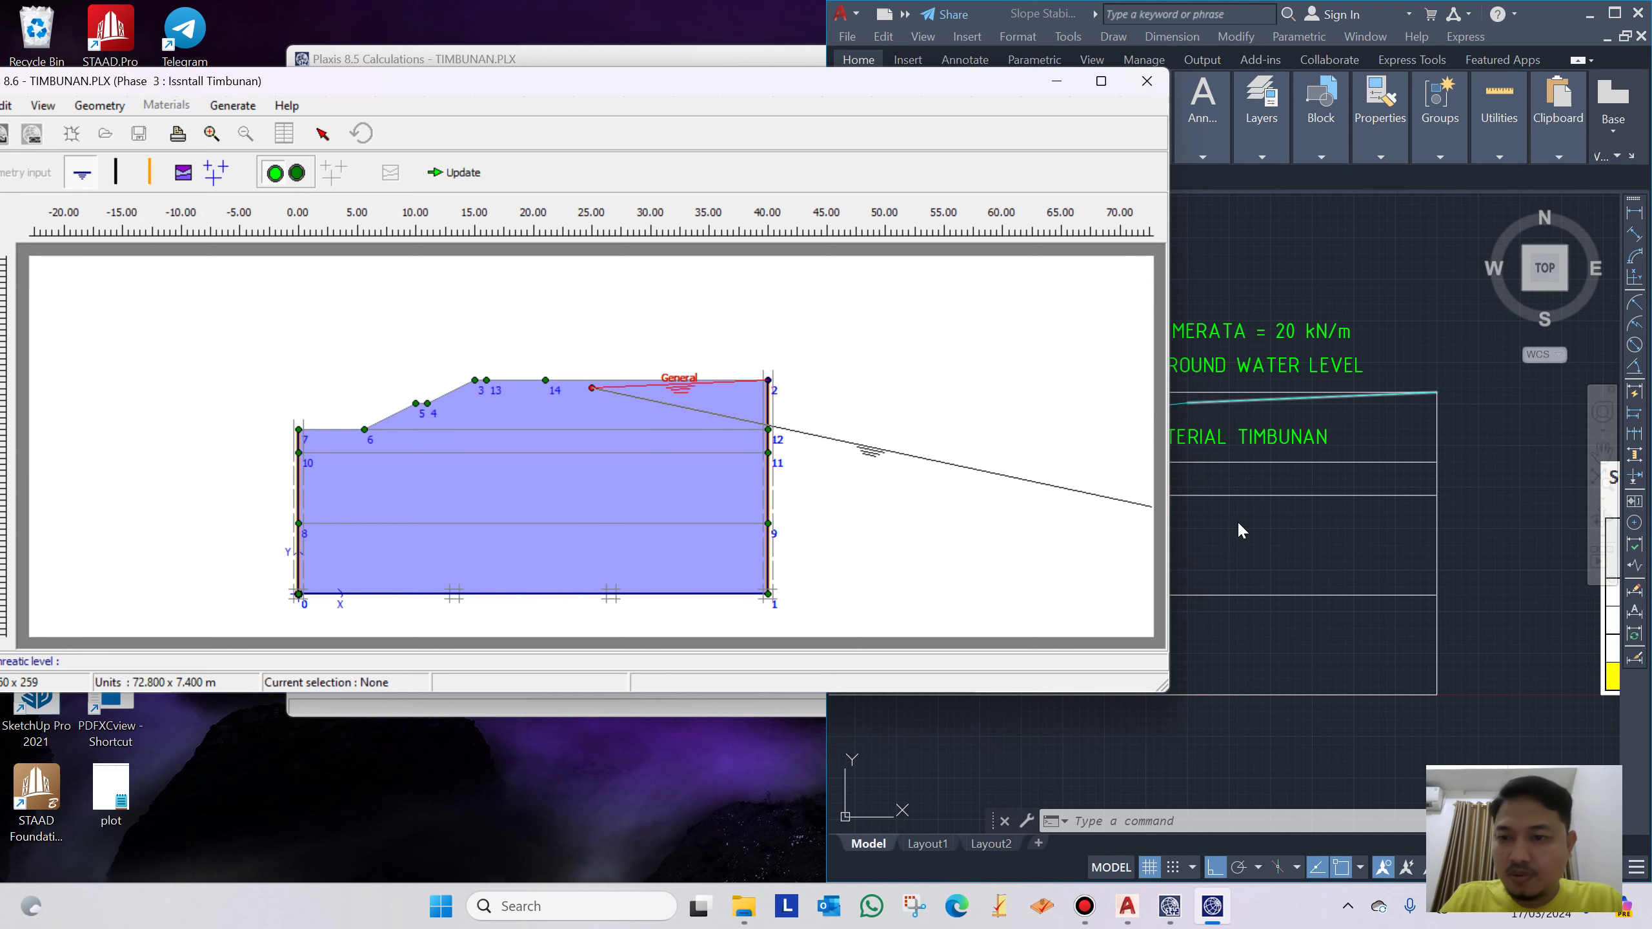
# Switch to AutoCAD, list the second ground water level line from the right, and copy its end point coordinates
pyautogui.click(1284, 558)
pyautogui.write('list')
pyautogui.press('Return')
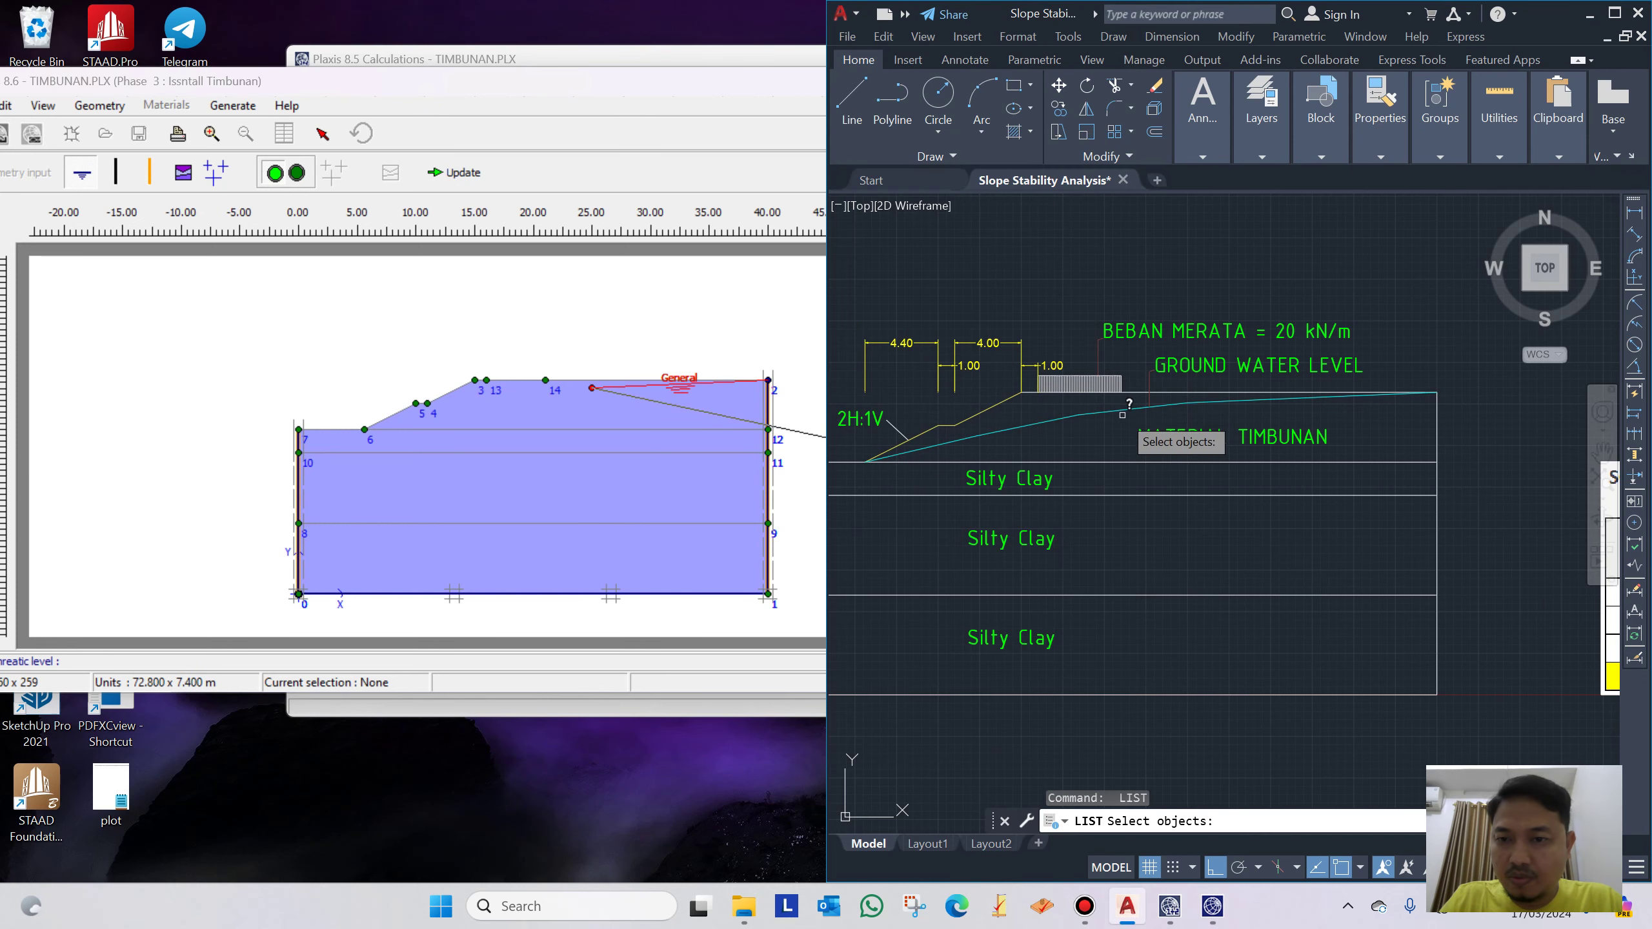
pyautogui.click(1119, 411)
pyautogui.press('Return')
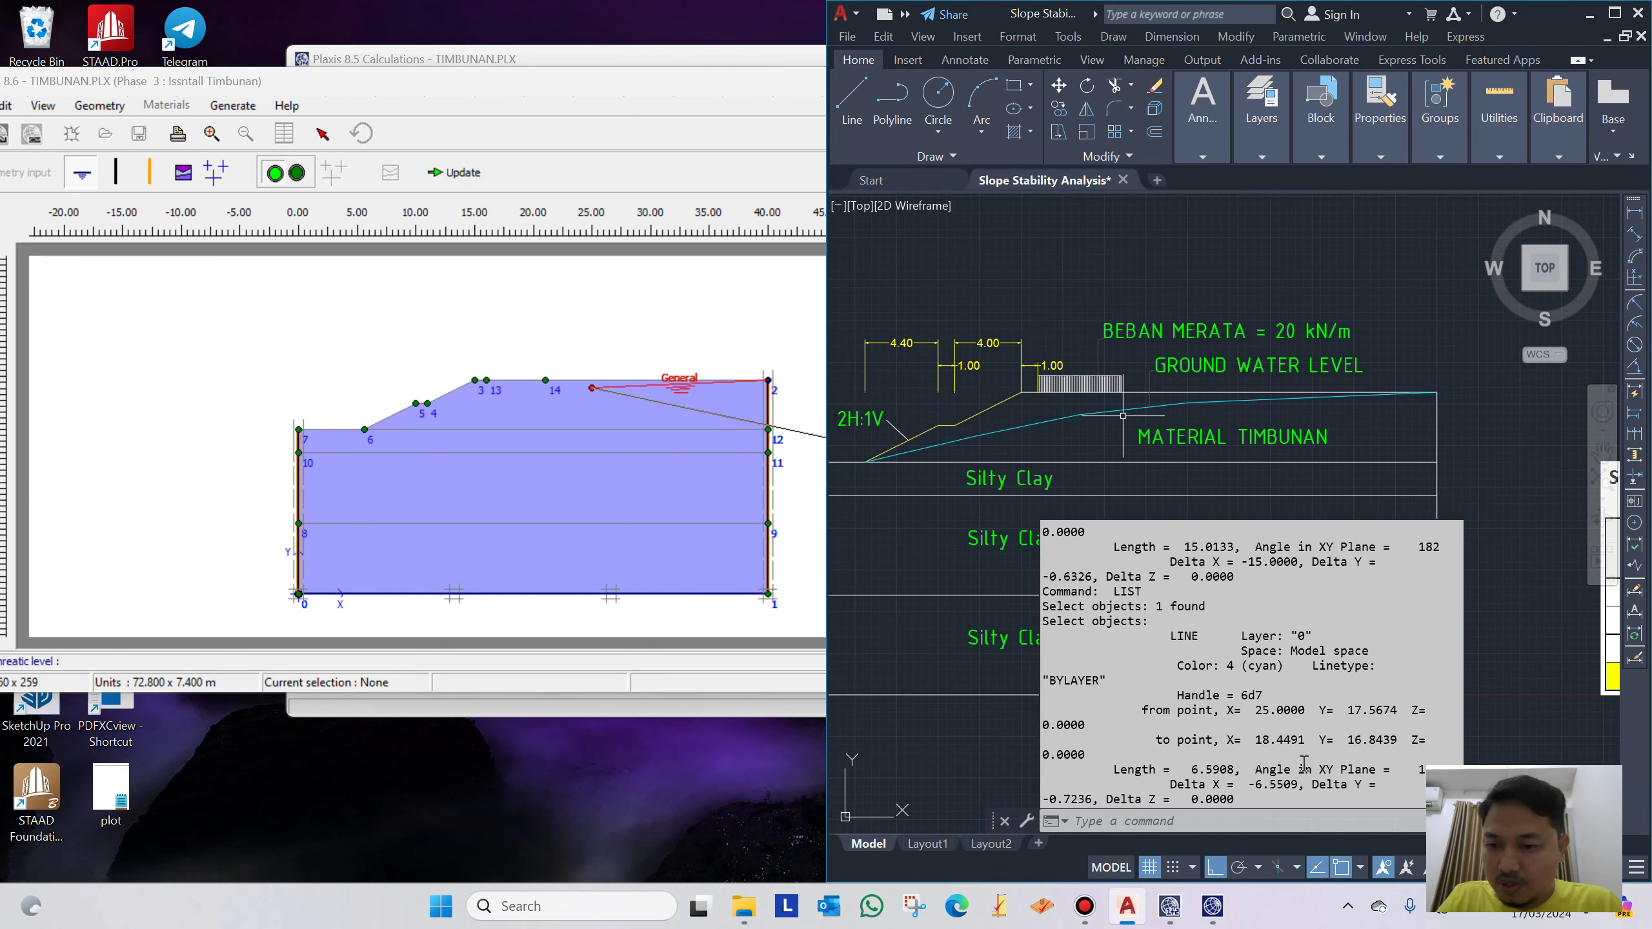
pyautogui.moveTo(1400, 741); pyautogui.dragTo(1262, 742)
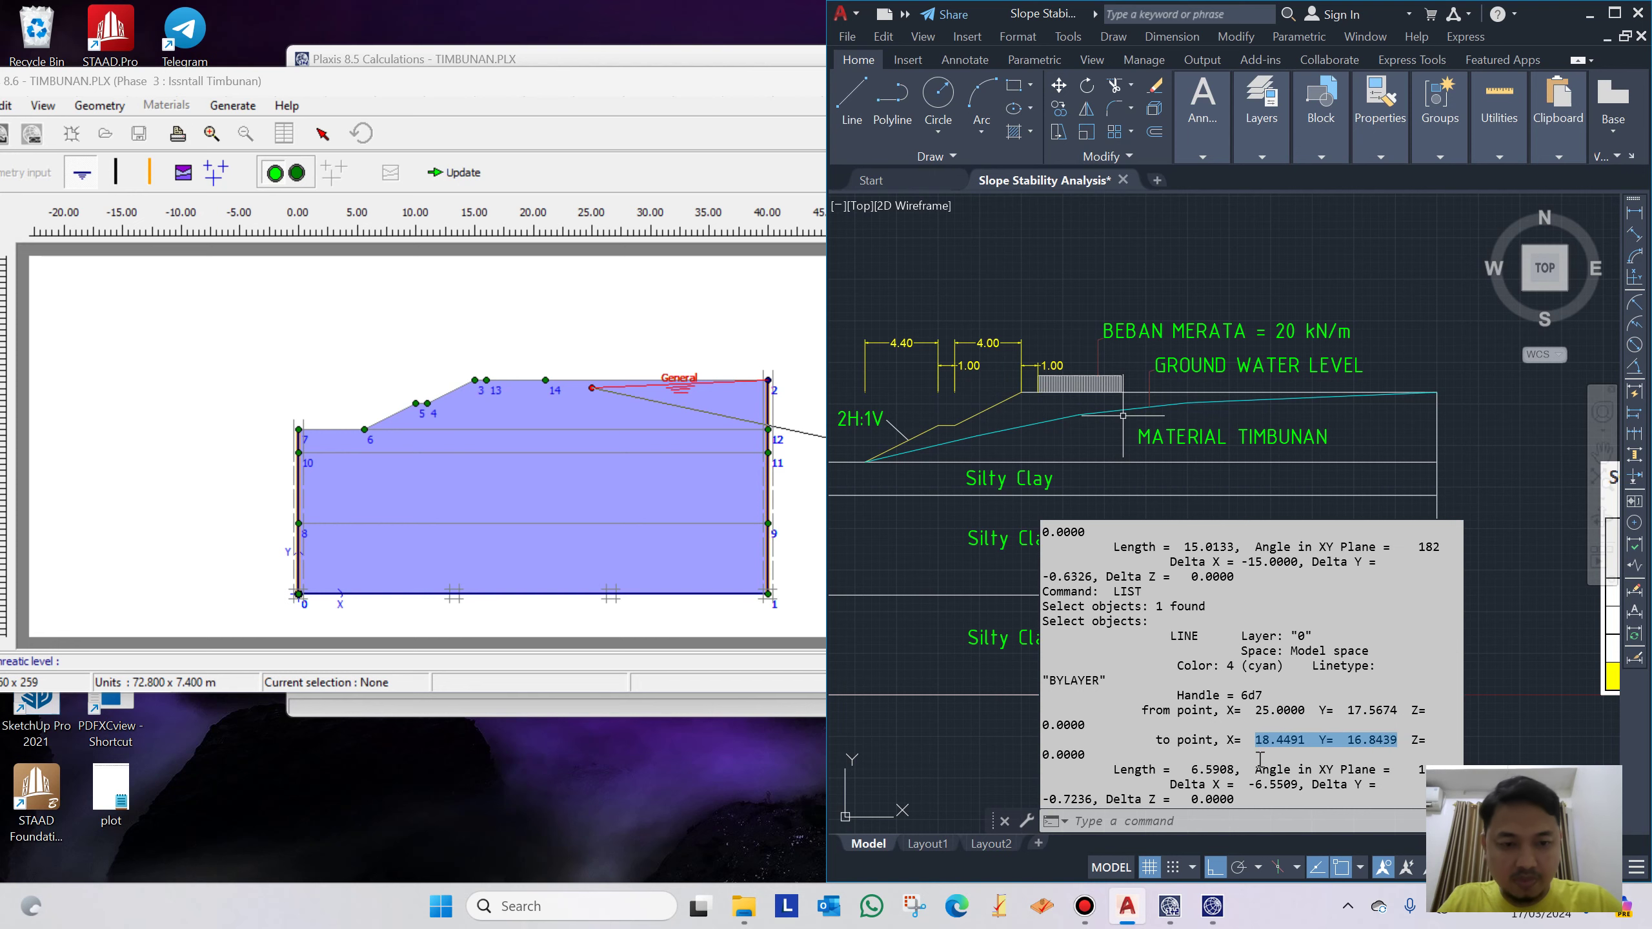
# Switch to Plaxis and add the third phreatic level point at 18.4491 16.8439, leaving out the "Y=" text
pyautogui.click(132, 662)
pyautogui.write('18.4491 Y= 16.8439')
pyautogui.press('BackSpace')
pyautogui.press('BackSpace')
pyautogui.press('BackSpace')
pyautogui.press('BackSpace')
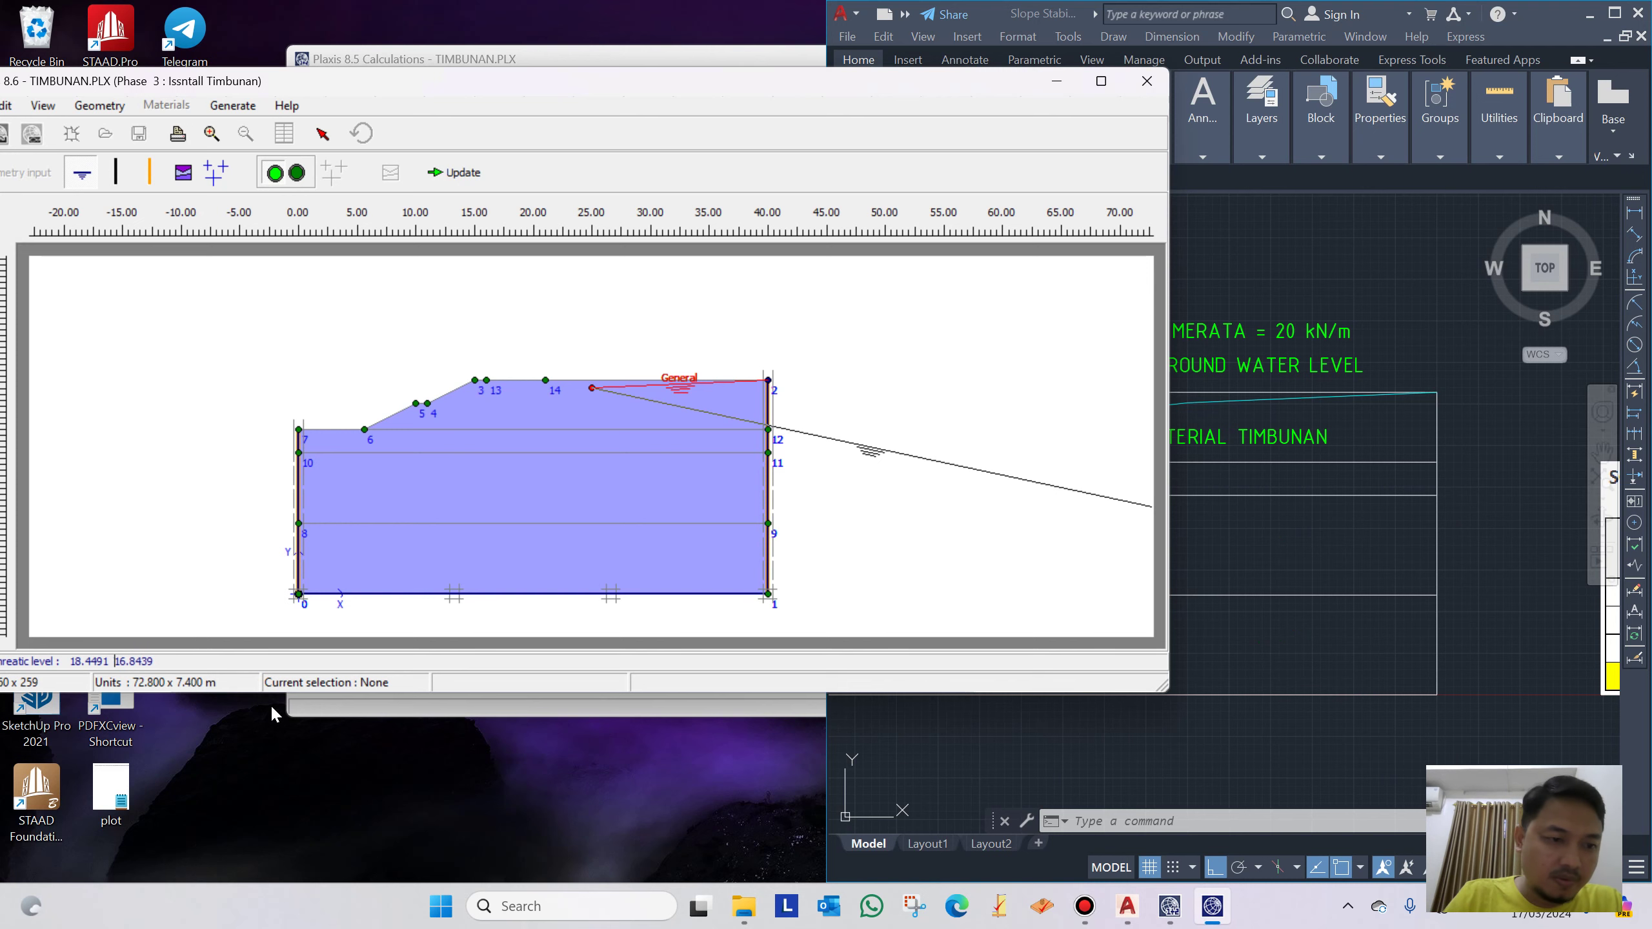
pyautogui.press('Return')
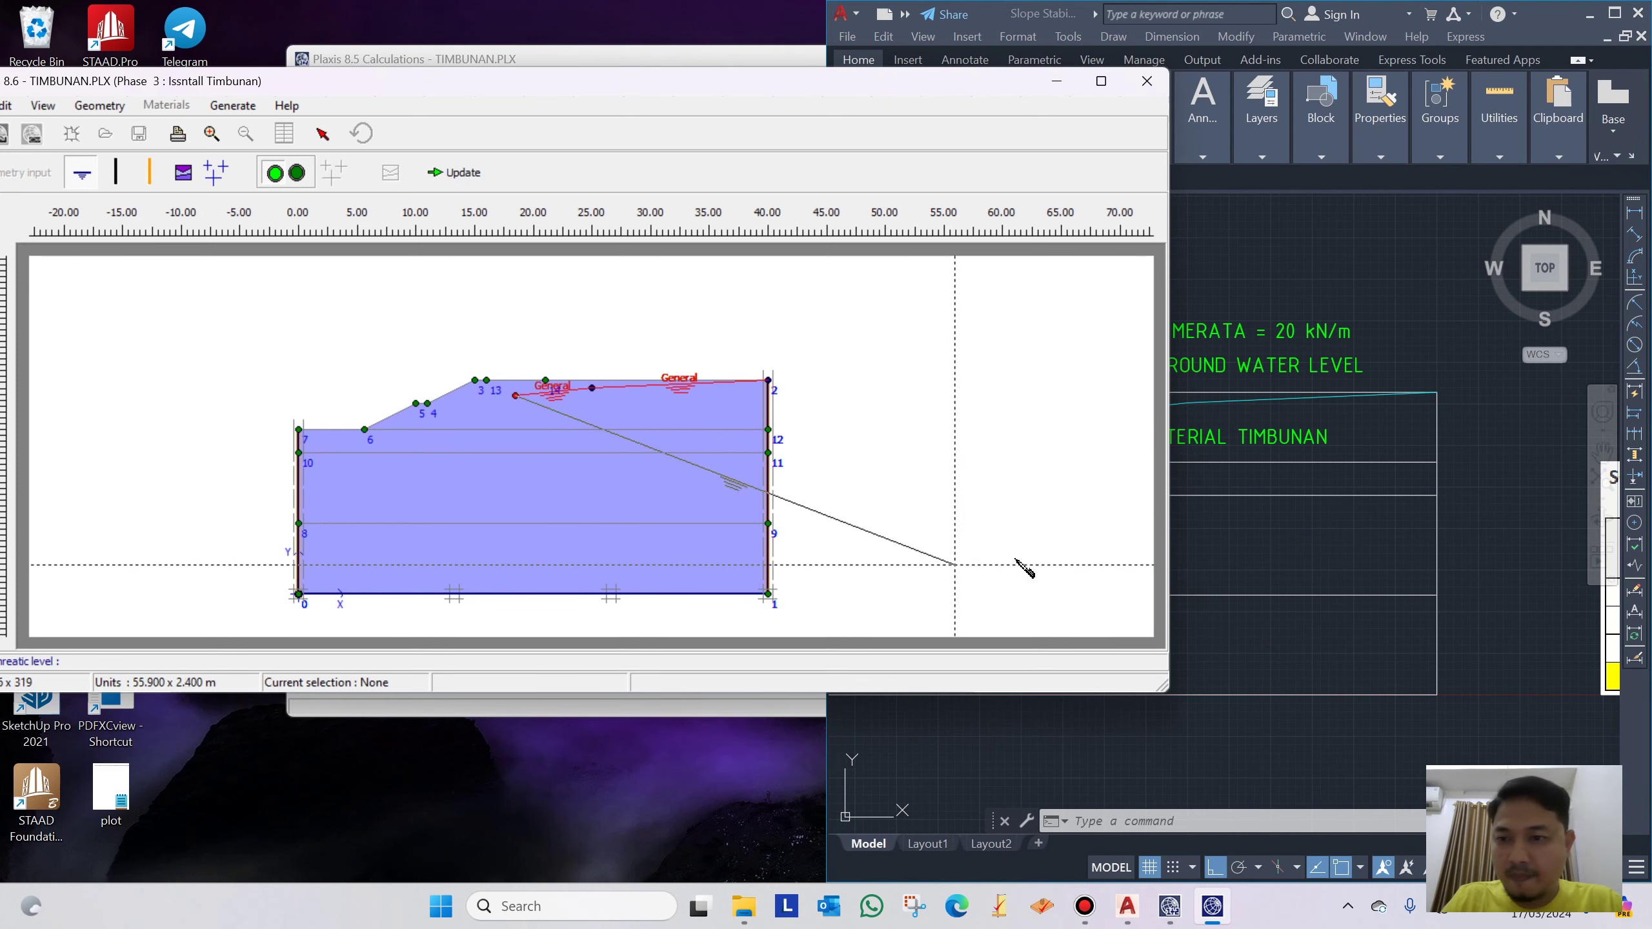
# Switch to AutoCAD, list the third ground water level line from the right, and copy its end point coordinates
pyautogui.click(1373, 527)
pyautogui.press('Return')
pyautogui.click(1055, 424)
pyautogui.press('Return')
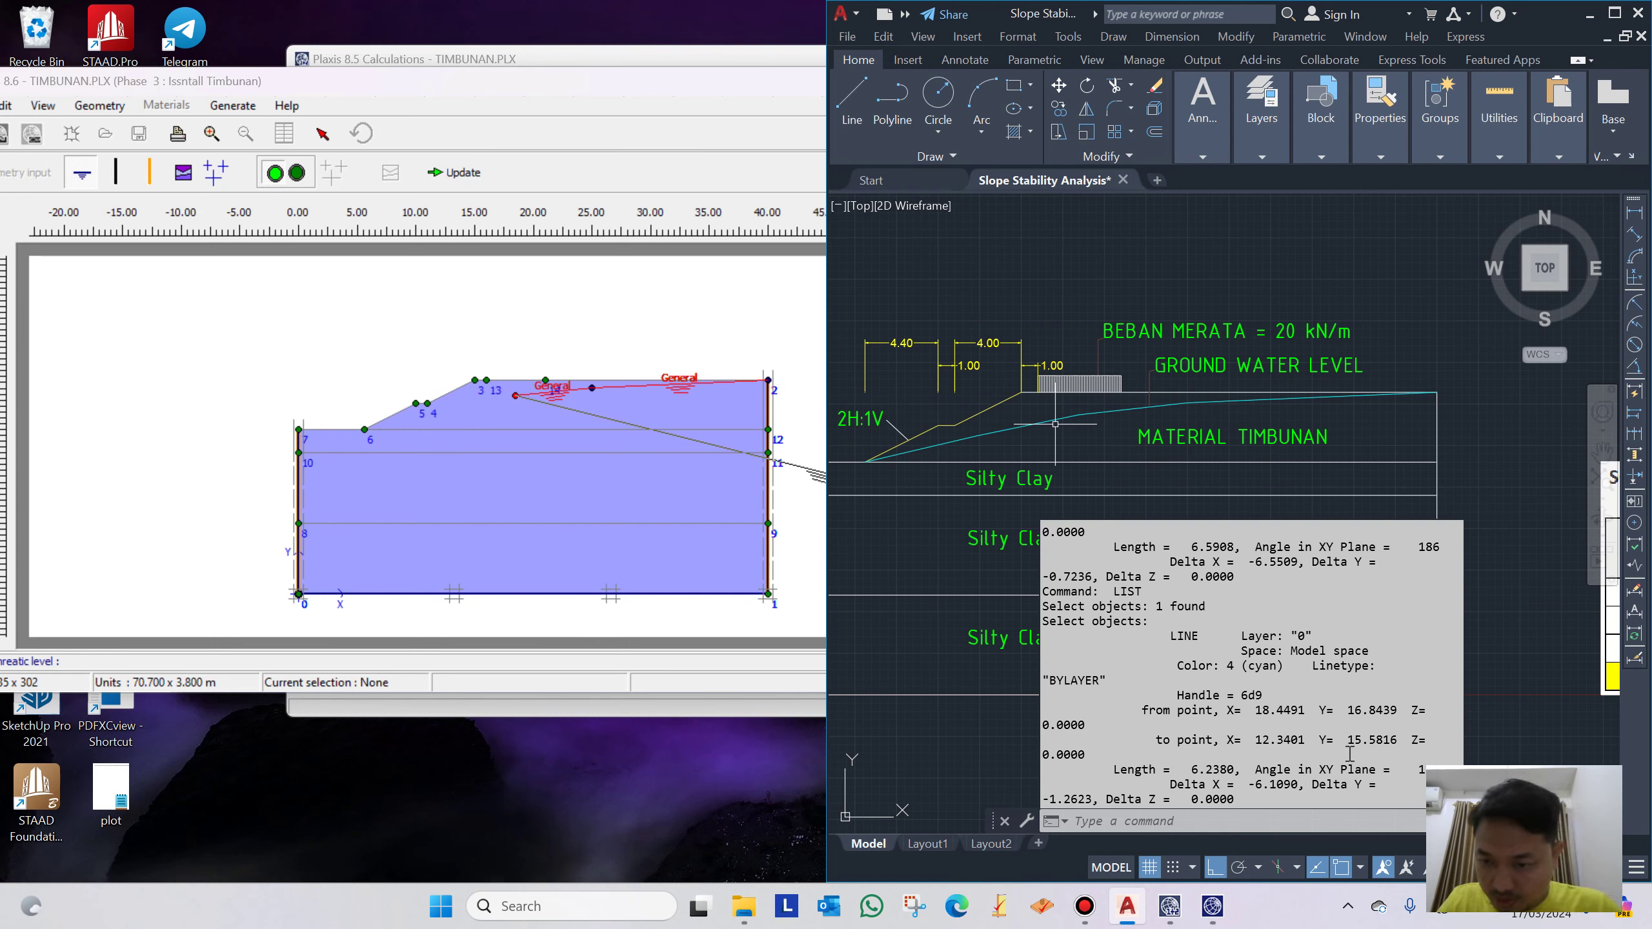
pyautogui.moveTo(1399, 743); pyautogui.dragTo(1253, 741)
pyautogui.hotkey('ctrl', 'c')
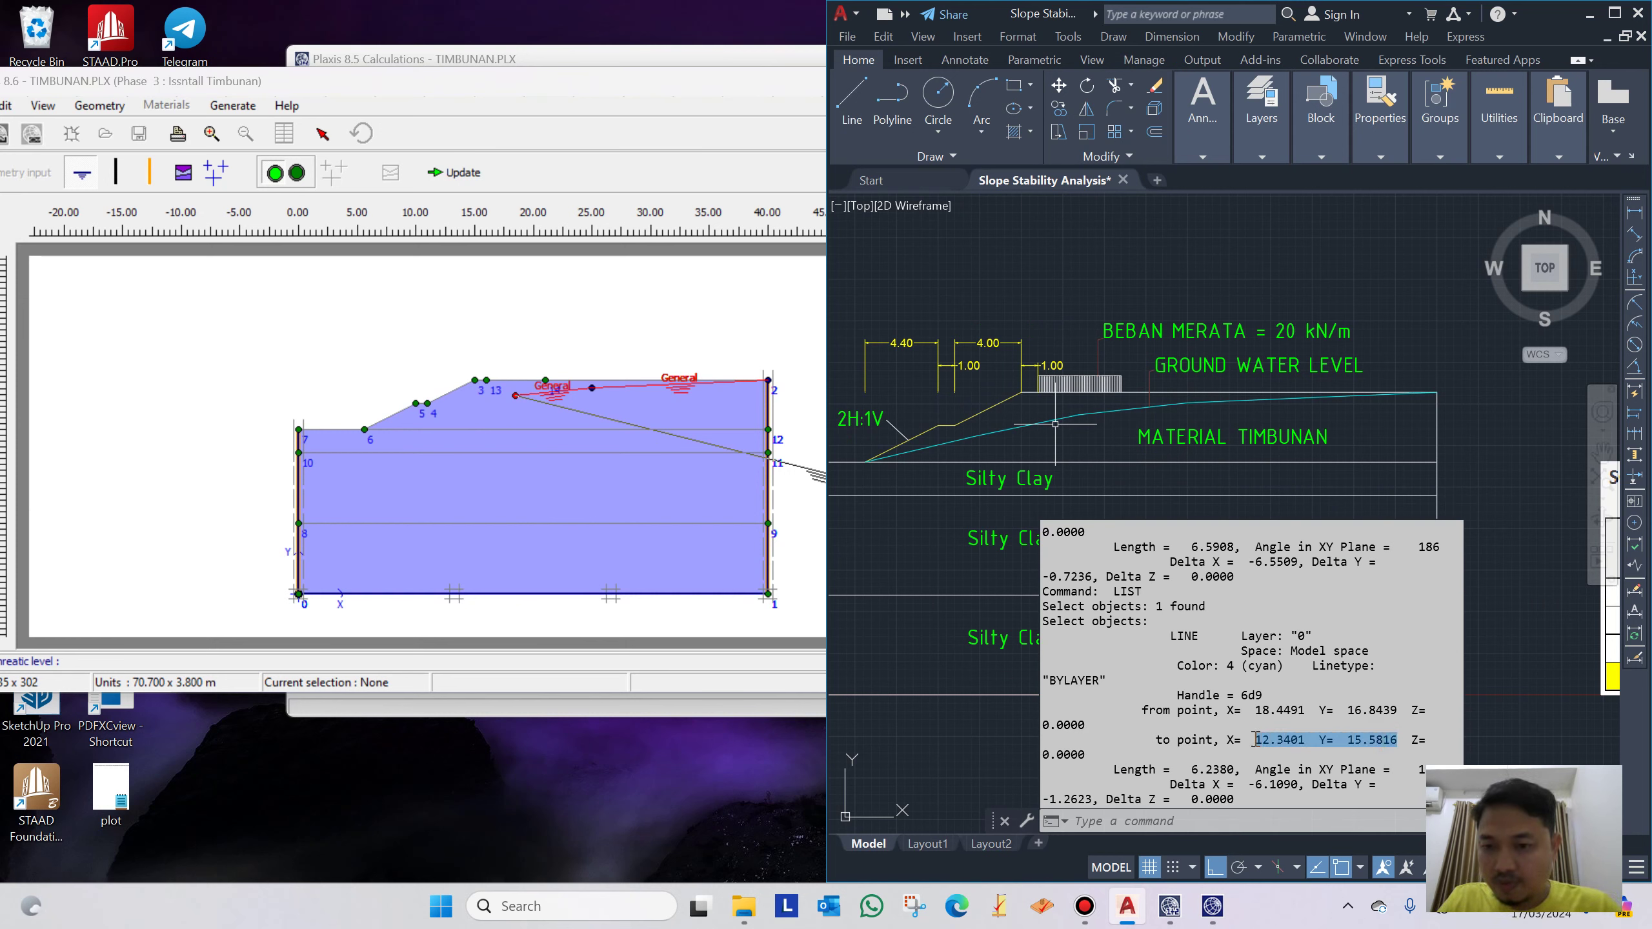
# Switch to Plaxis and add the fourth phreatic level point at 12.3401 15.5816, removing the "Y=" text from the pasted coordinates
pyautogui.click(197, 683)
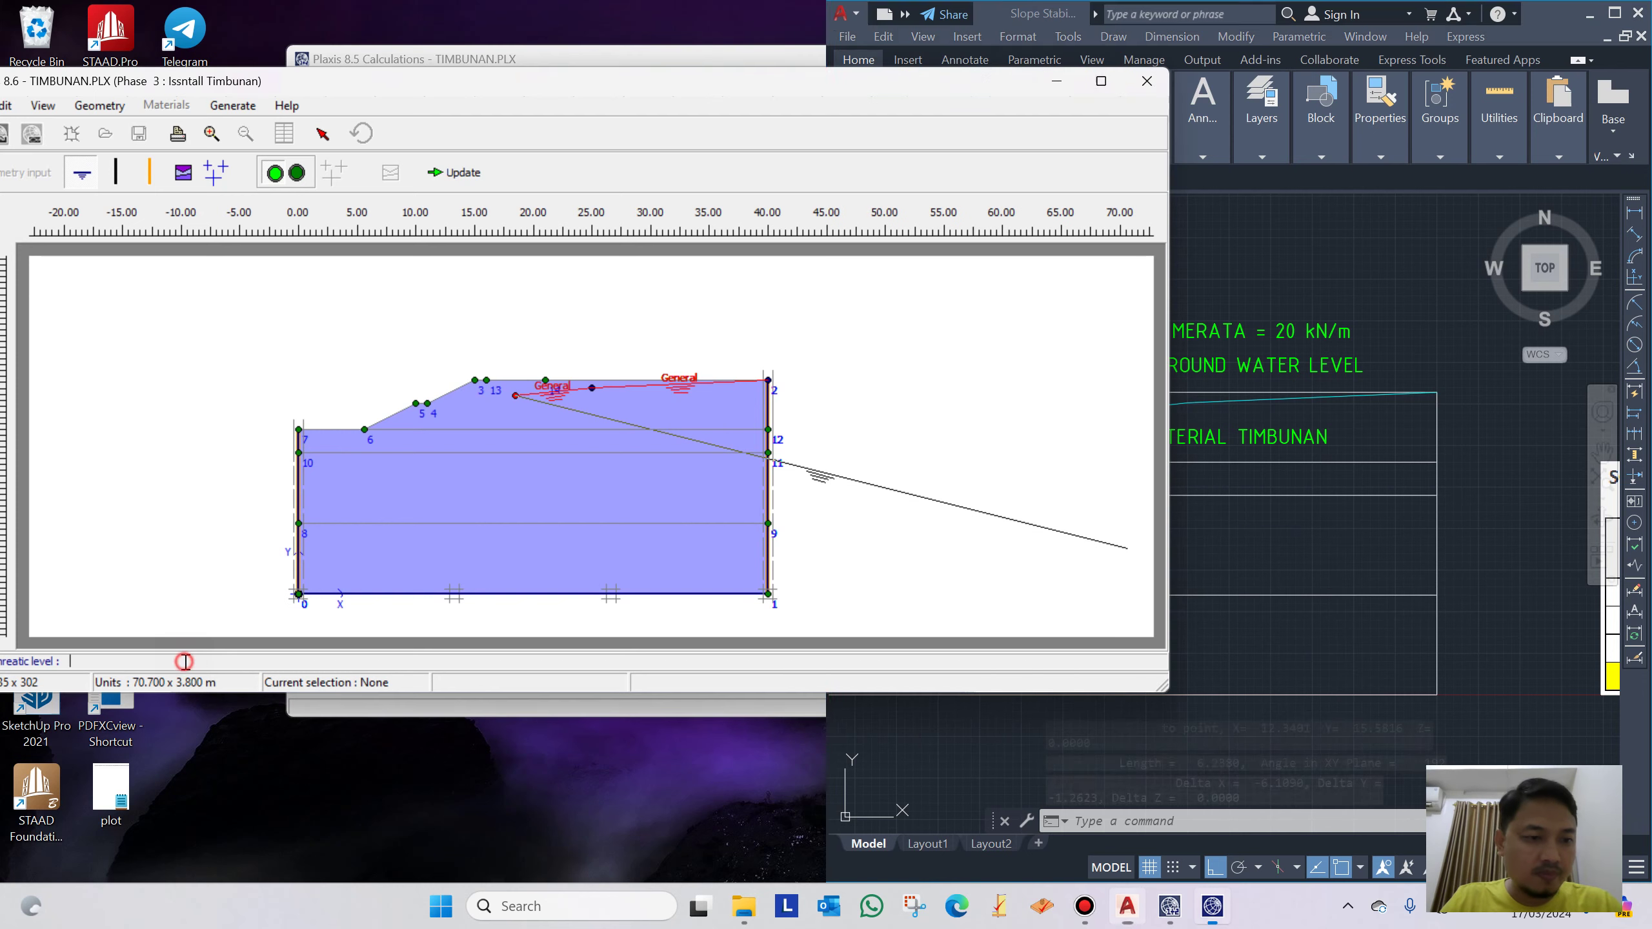
pyautogui.hotkey('ctrl', 'v')
pyautogui.click(135, 661)
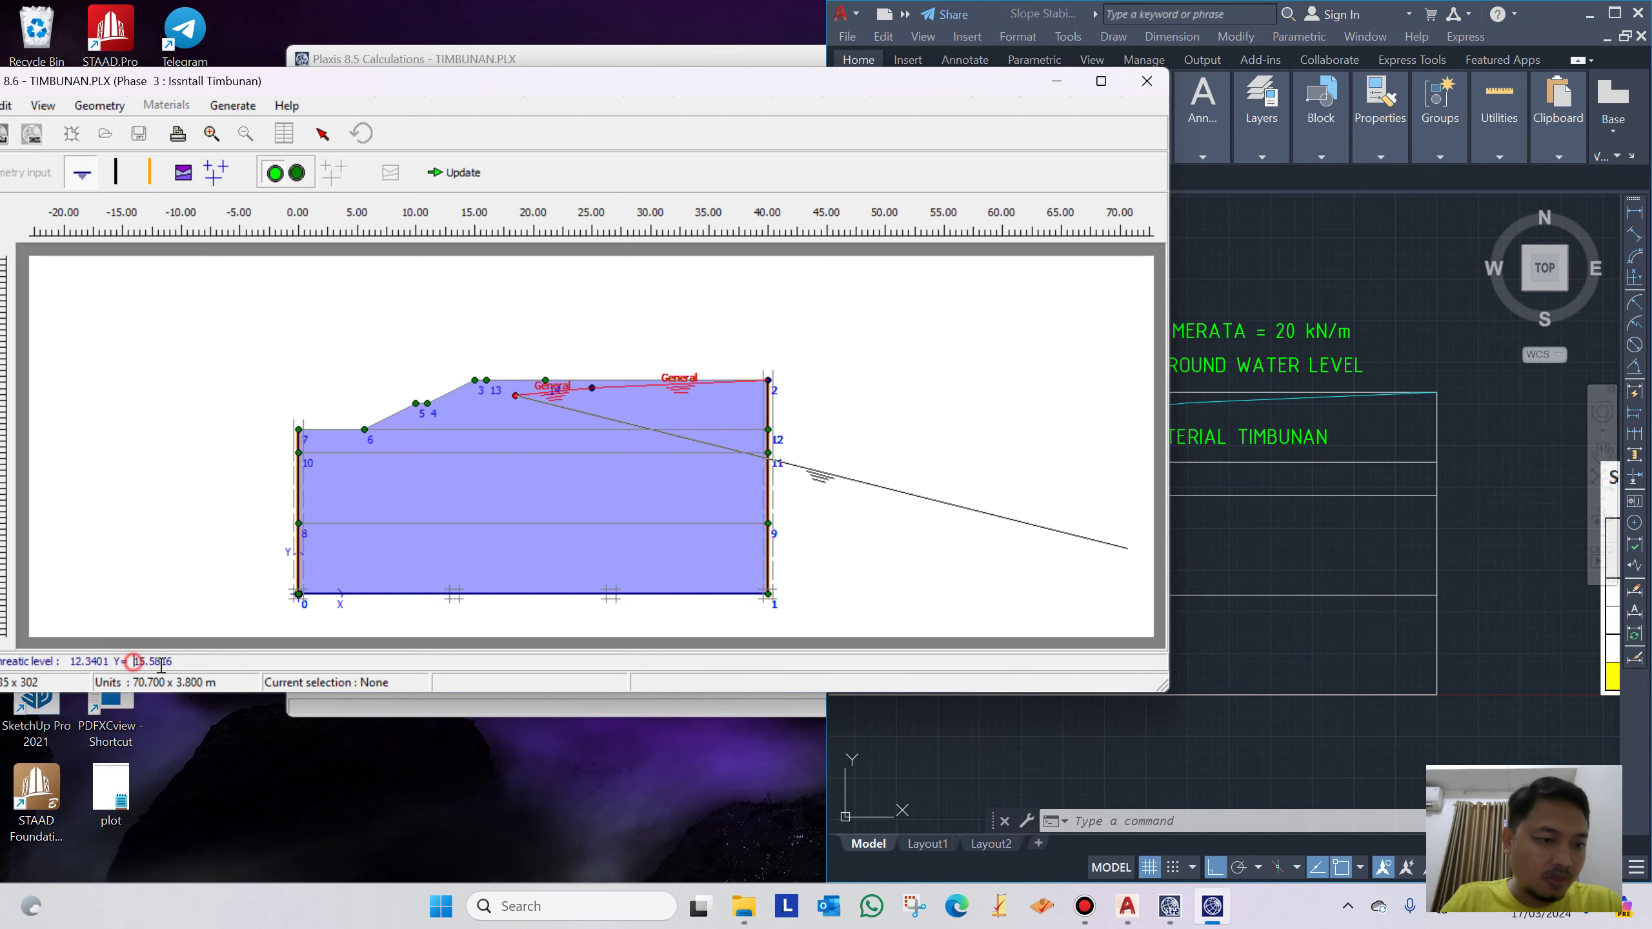
pyautogui.press('BackSpace')
pyautogui.press('BackSpace')
pyautogui.press('BackSpace')
pyautogui.press('BackSpace')
pyautogui.press('Return')
# Switch to AutoCAD, list the leftmost ground water level line ending at the slope toe, and copy its end point coordinates
pyautogui.click(1296, 575)
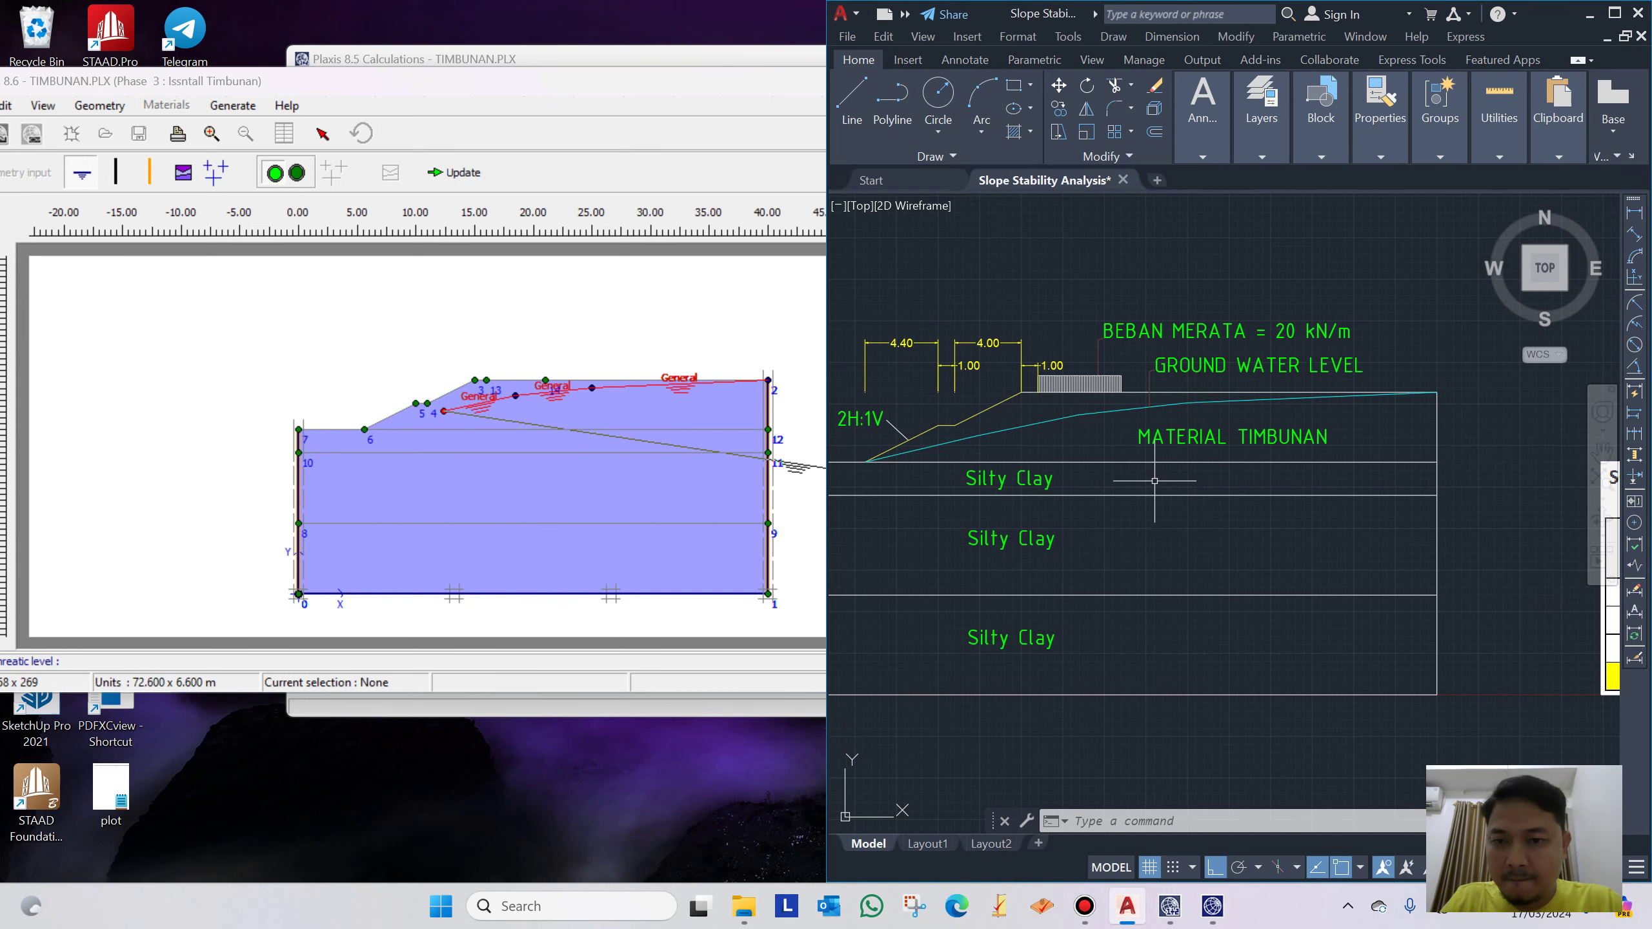
pyautogui.write('list')
pyautogui.press('Return')
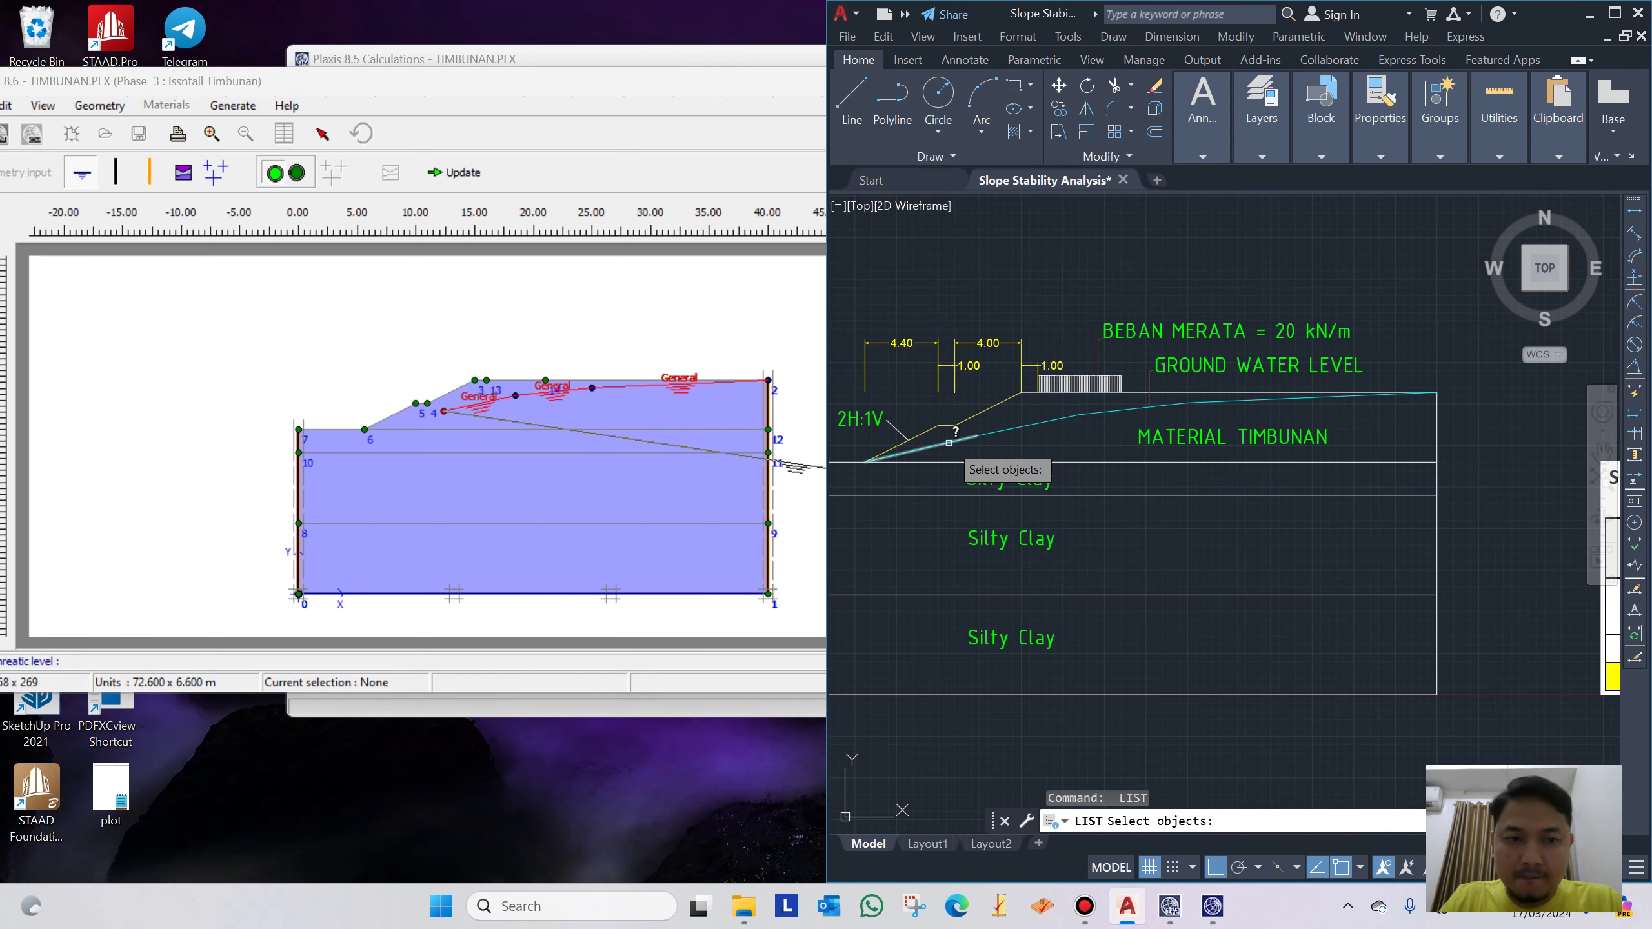
pyautogui.click(948, 443)
pyautogui.press('Return')
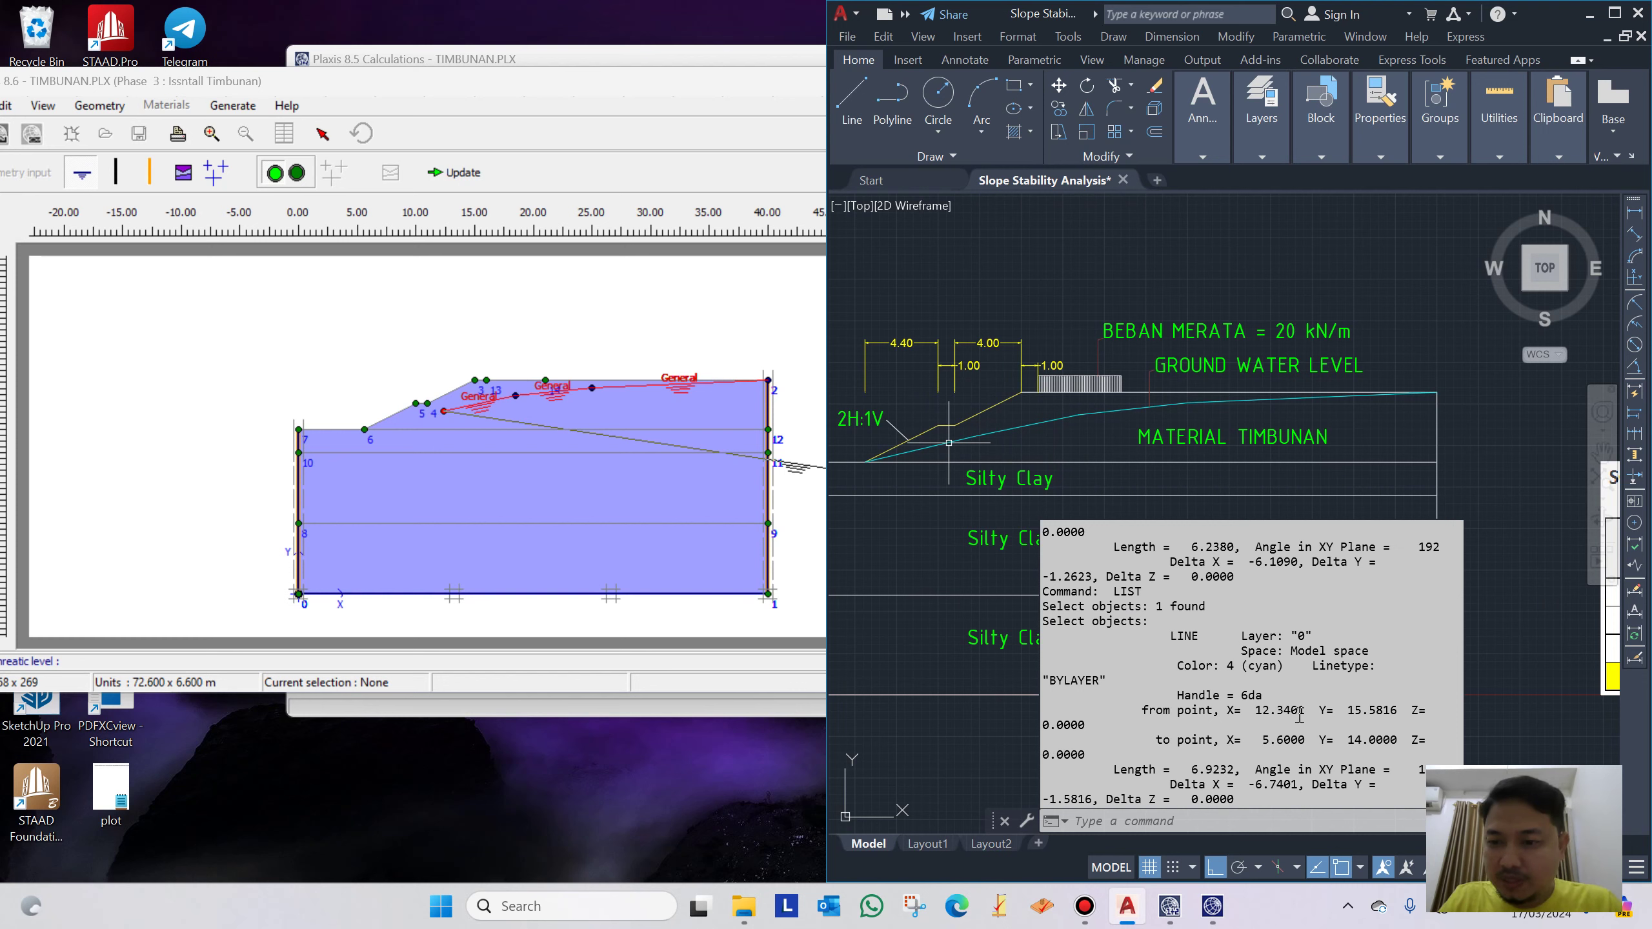
pyautogui.moveTo(1398, 740); pyautogui.dragTo(1270, 740)
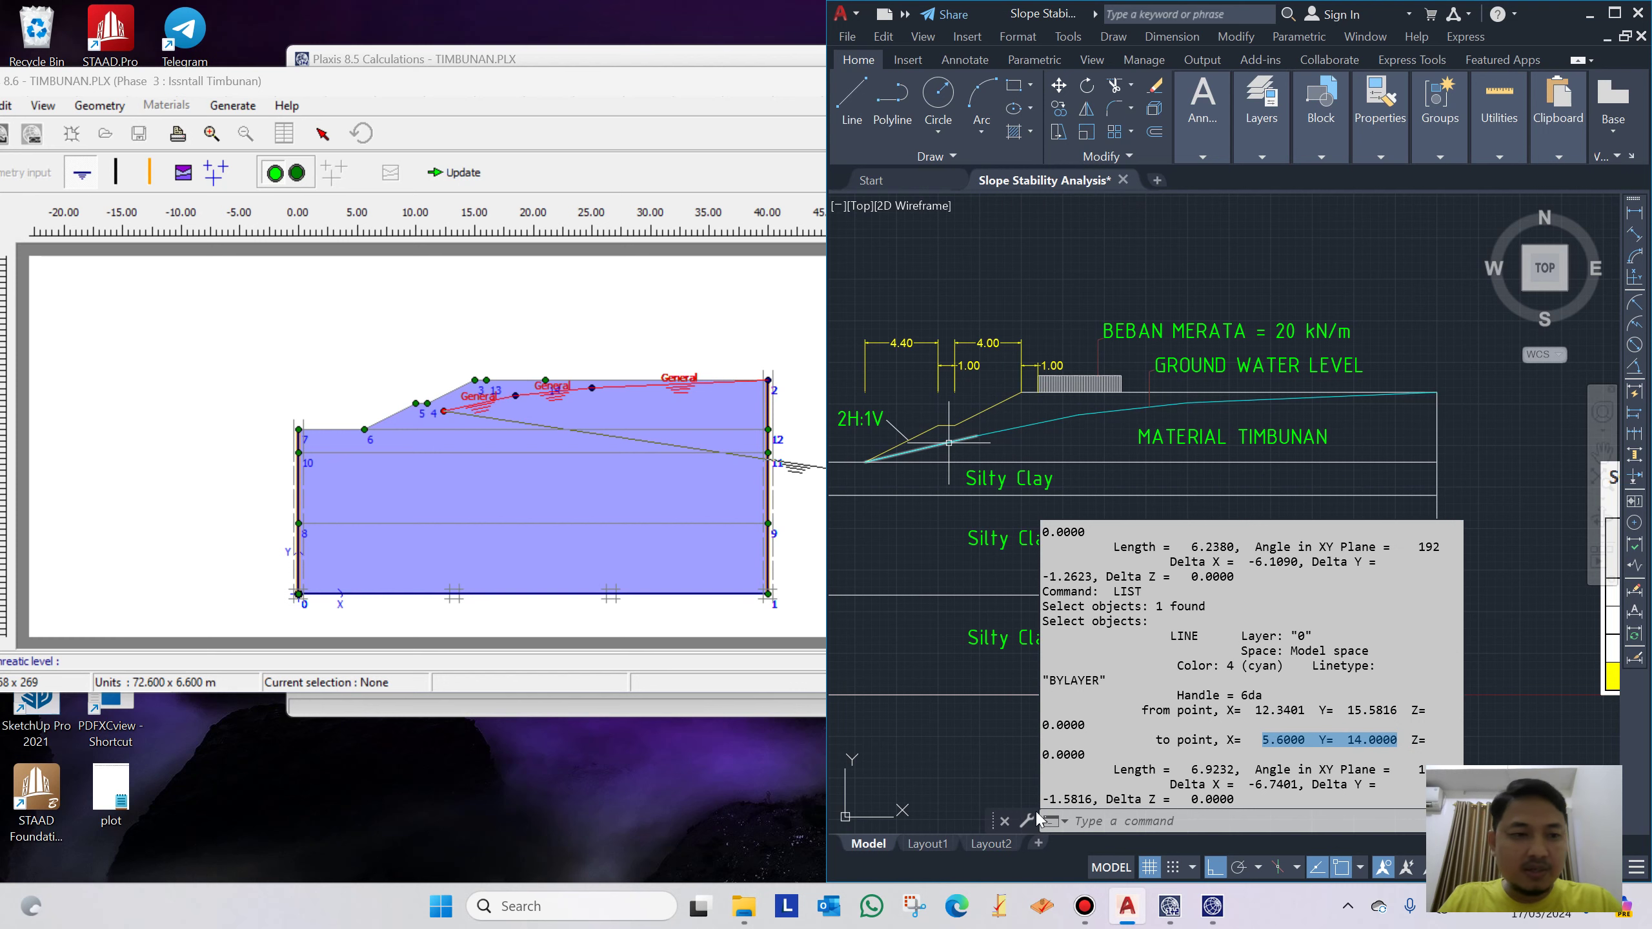
# Switch to Plaxis and add the fifth phreatic level point at 5.6000 14.0000, removing the "Y=" text from the pasted coordinates
pyautogui.click(96, 662)
pyautogui.write('5.6000  Y= 14.0000')
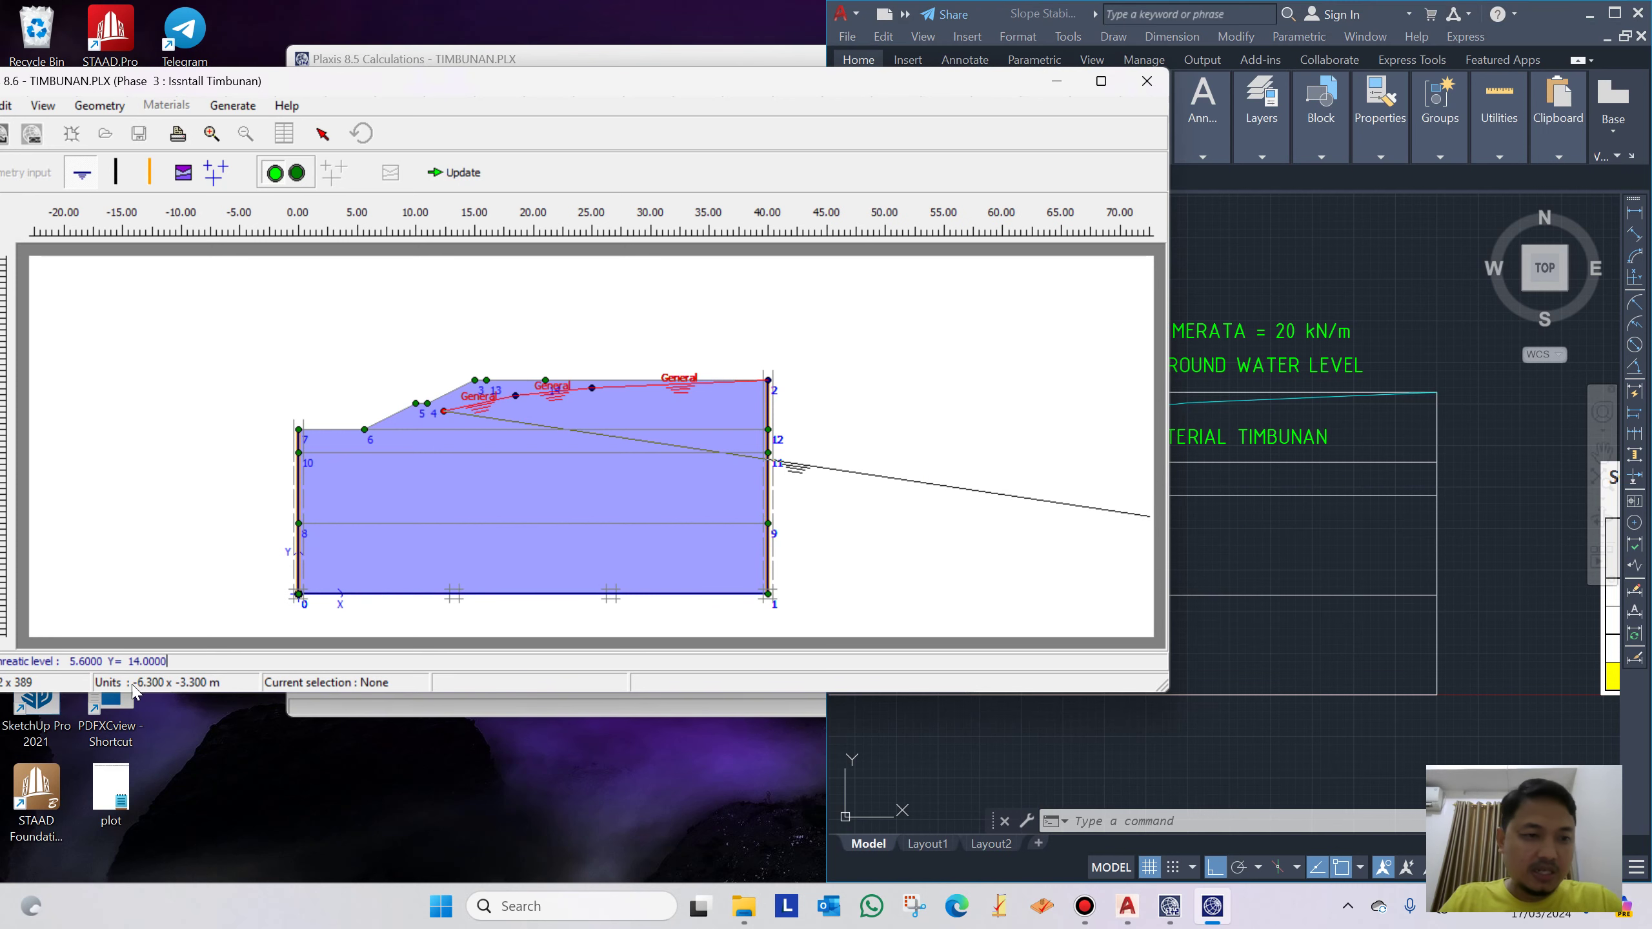
pyautogui.click(128, 661)
pyautogui.press('BackSpace')
pyautogui.press('BackSpace')
pyautogui.press('BackSpace')
pyautogui.press('BackSpace')
pyautogui.press('BackSpace')
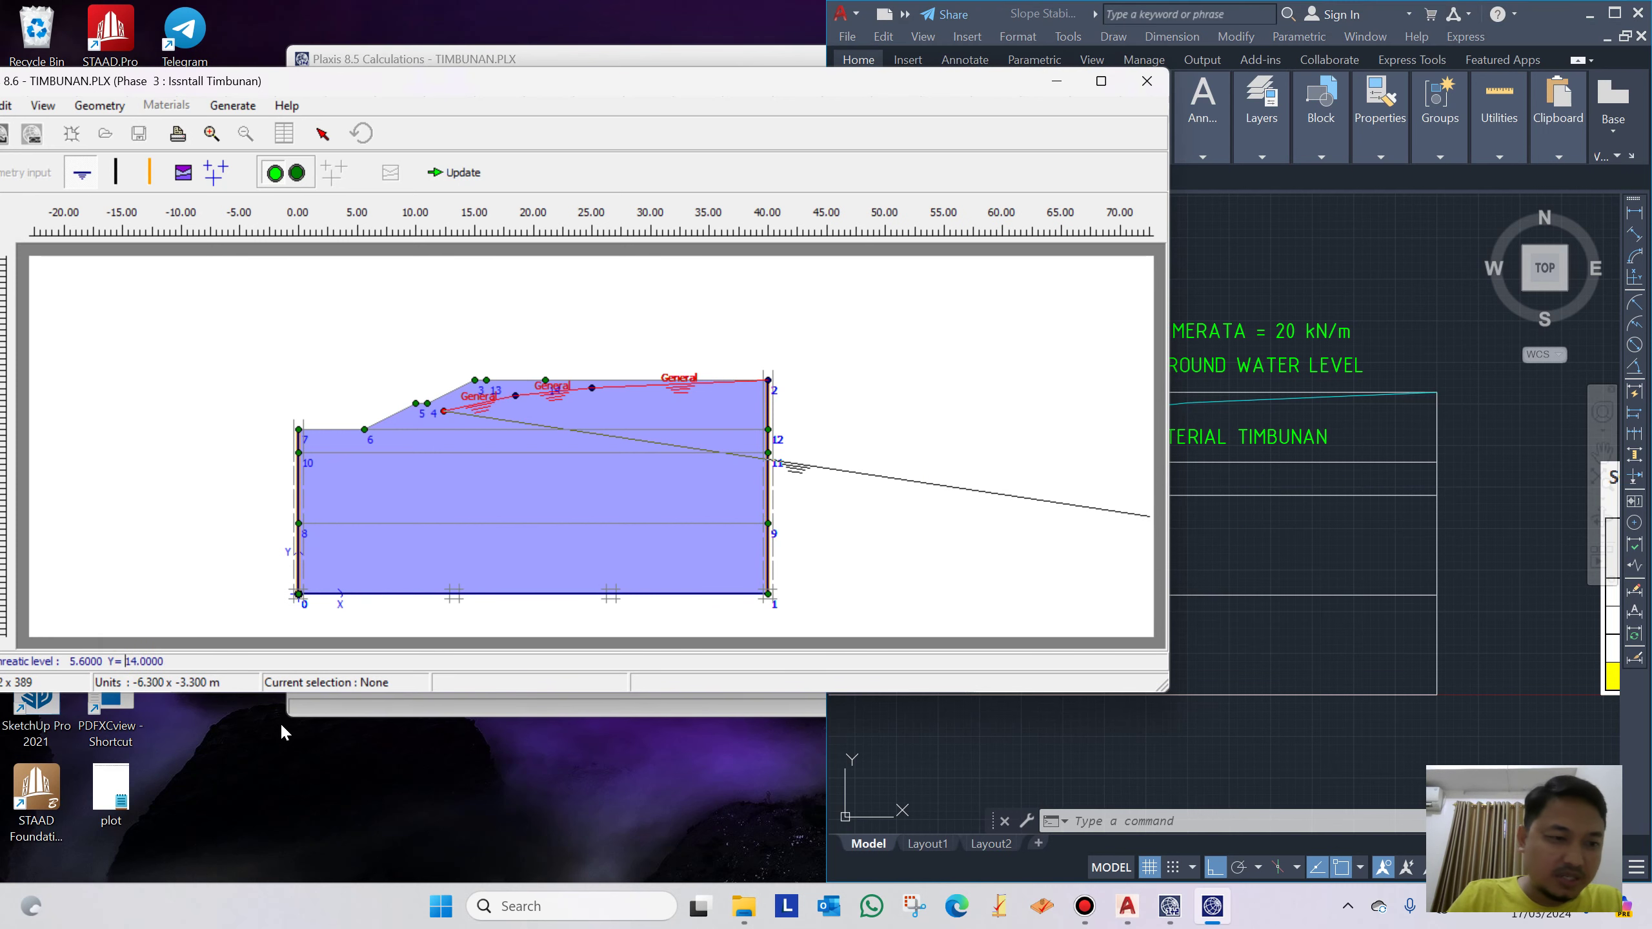
pyautogui.press('Return')
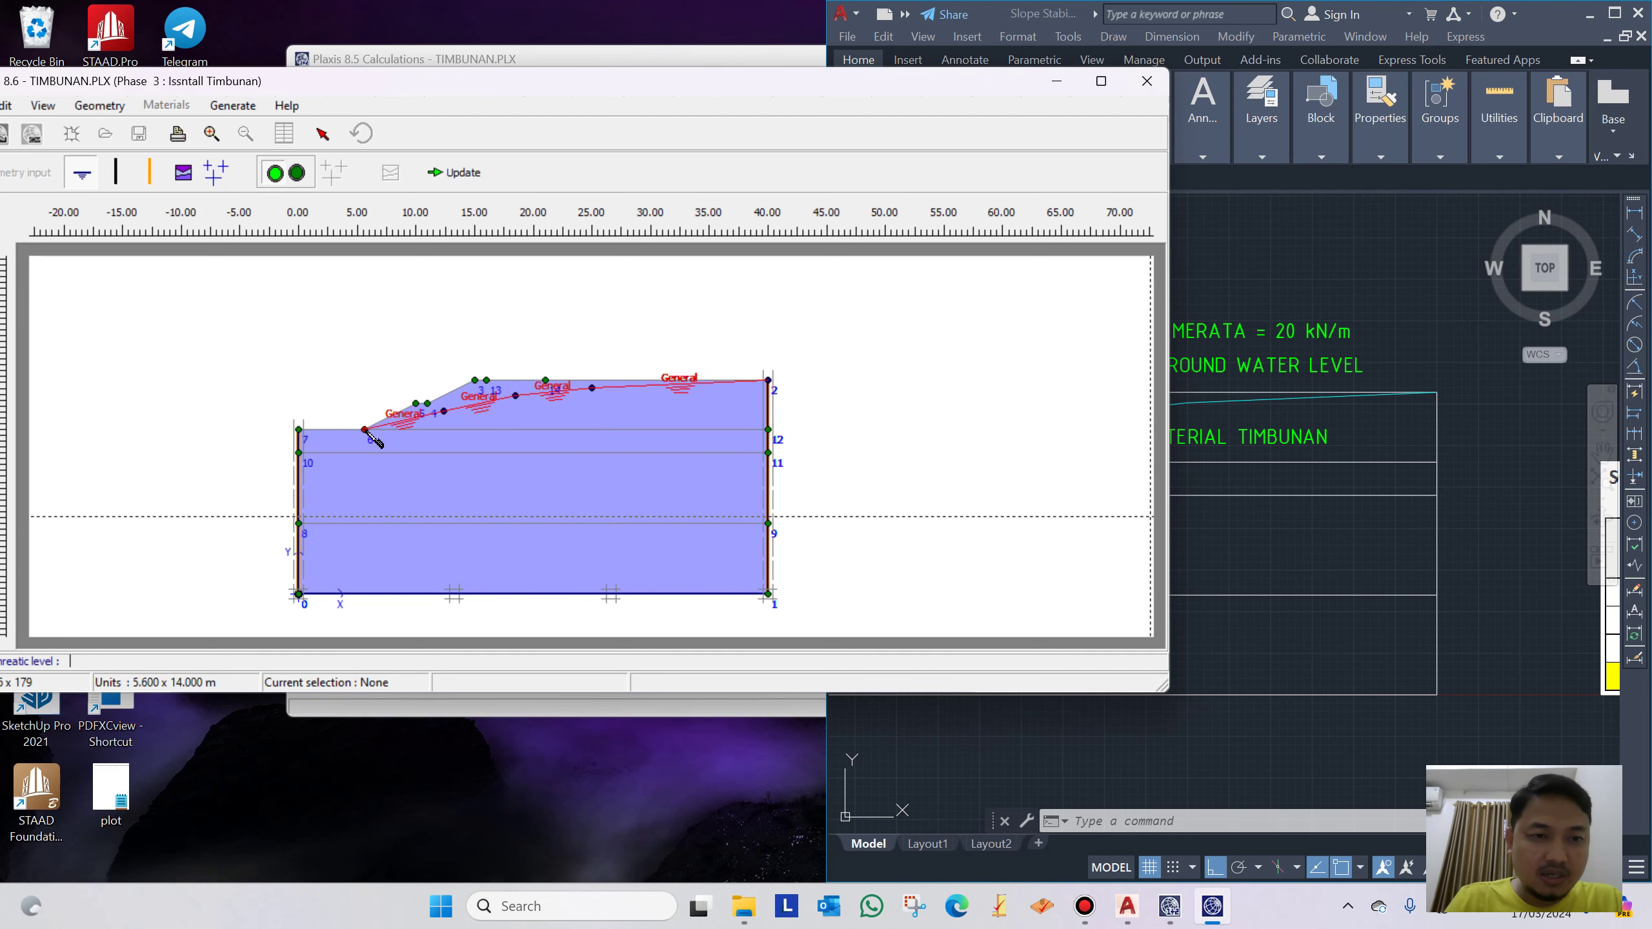
# Switch to AutoCAD, list the horizontal ground surface line at the slope toe, and copy its end point coordinates
pyautogui.click(1128, 485)
pyautogui.click(1333, 528)
pyautogui.scroll(-3, 1301, 520)
pyautogui.scroll(2, 1208, 480)
pyautogui.scroll(3, 1209, 480)
pyautogui.write('list')
pyautogui.press('Return')
pyautogui.click(1064, 477)
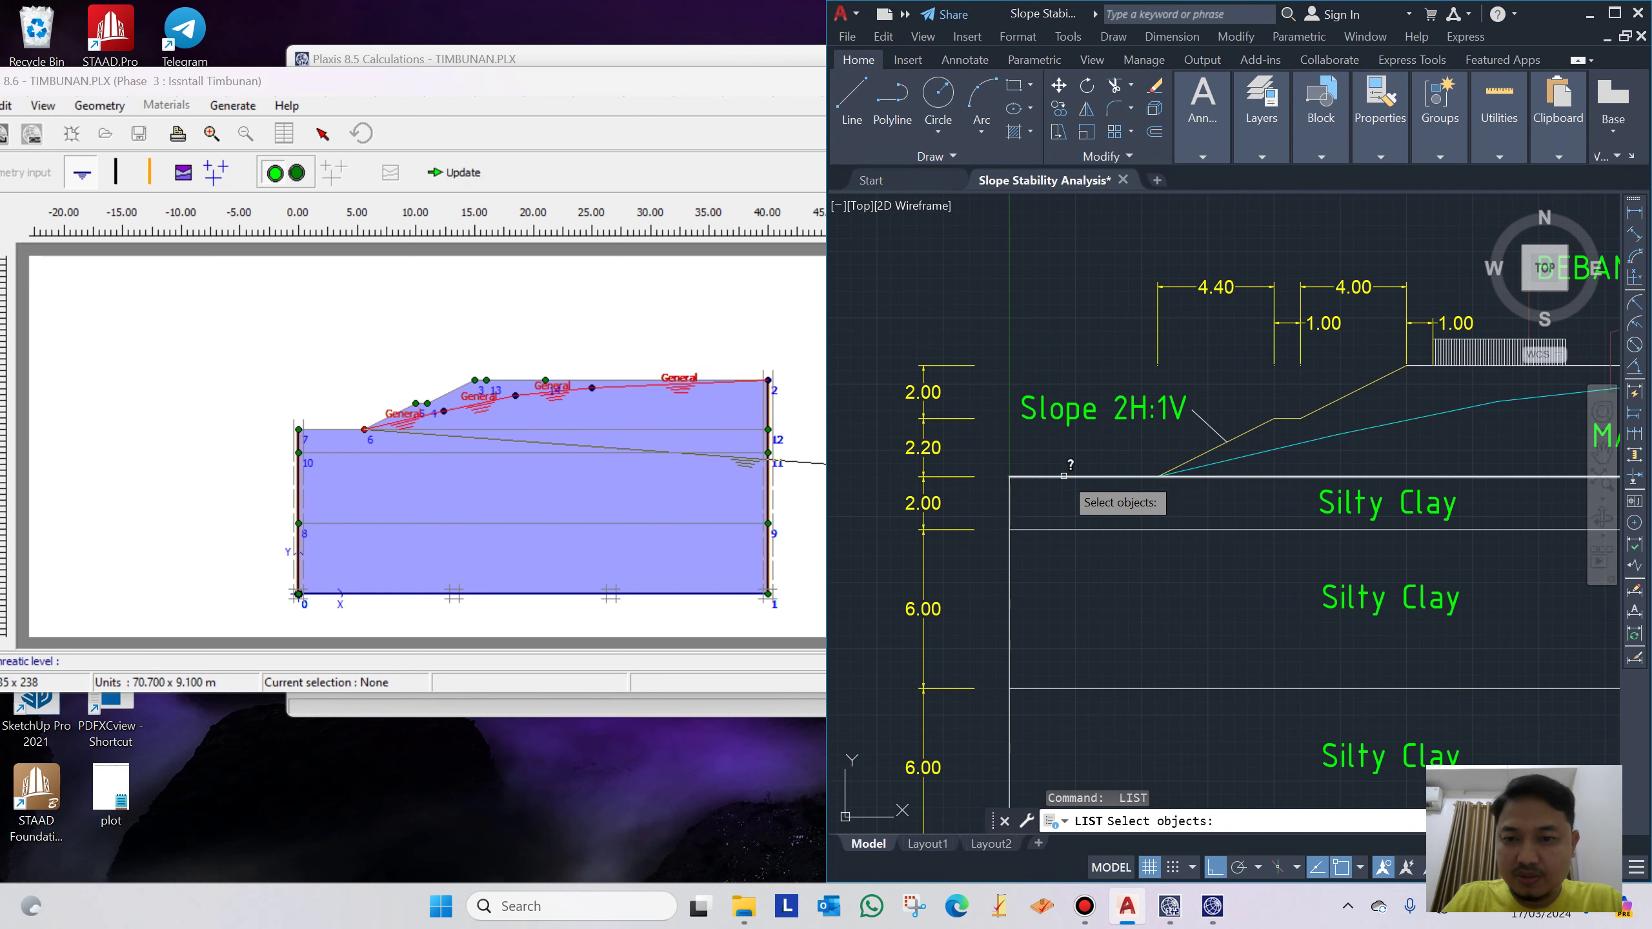
pyautogui.press('Return')
pyautogui.press('Return')
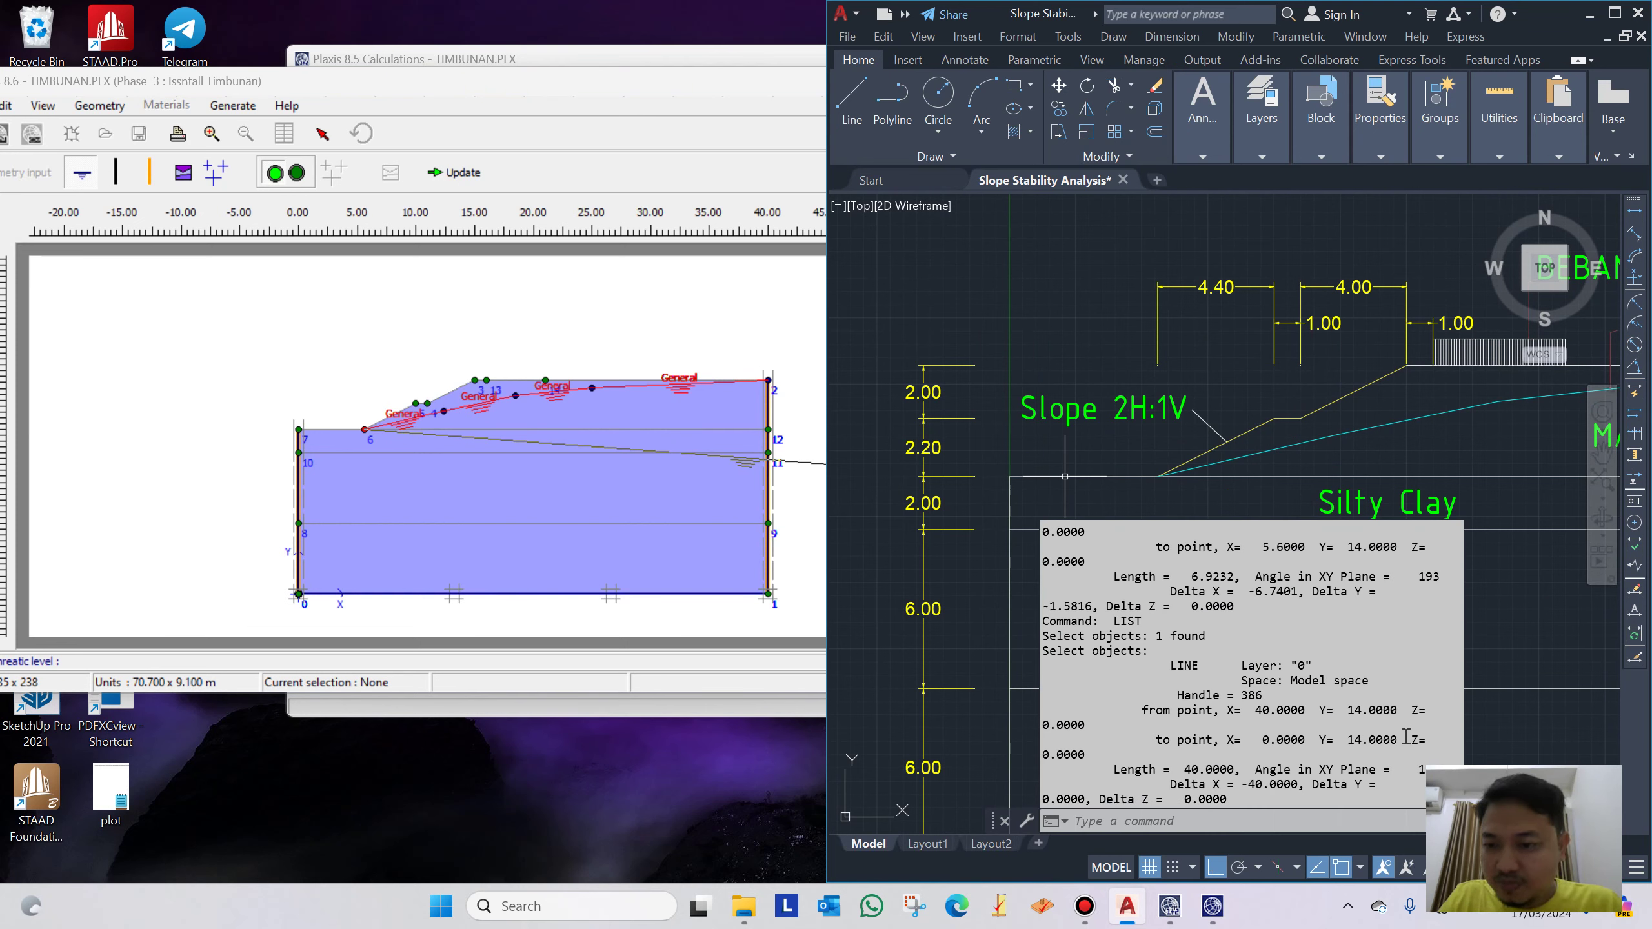
pyautogui.moveTo(1398, 741); pyautogui.dragTo(1269, 743)
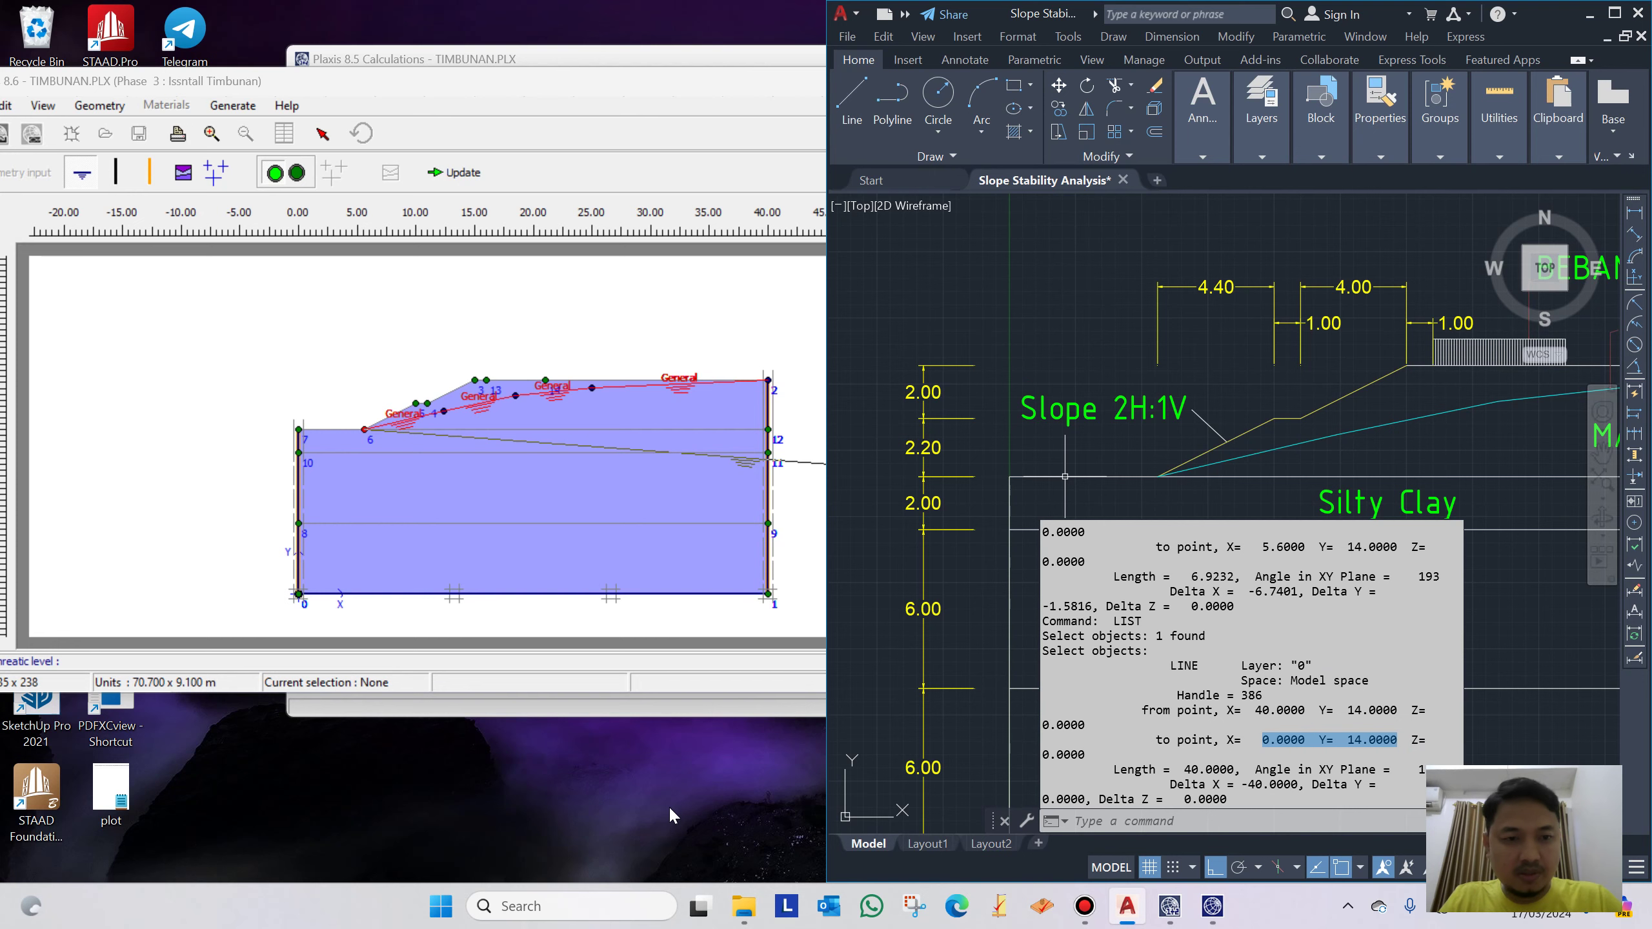
# Switch to Plaxis, add the last phreatic level point at 0.0000 14.0000 without the "Y=" text, and finish the phreatic line
pyautogui.click(124, 663)
pyautogui.write('0.0000 Y= 14.0000')
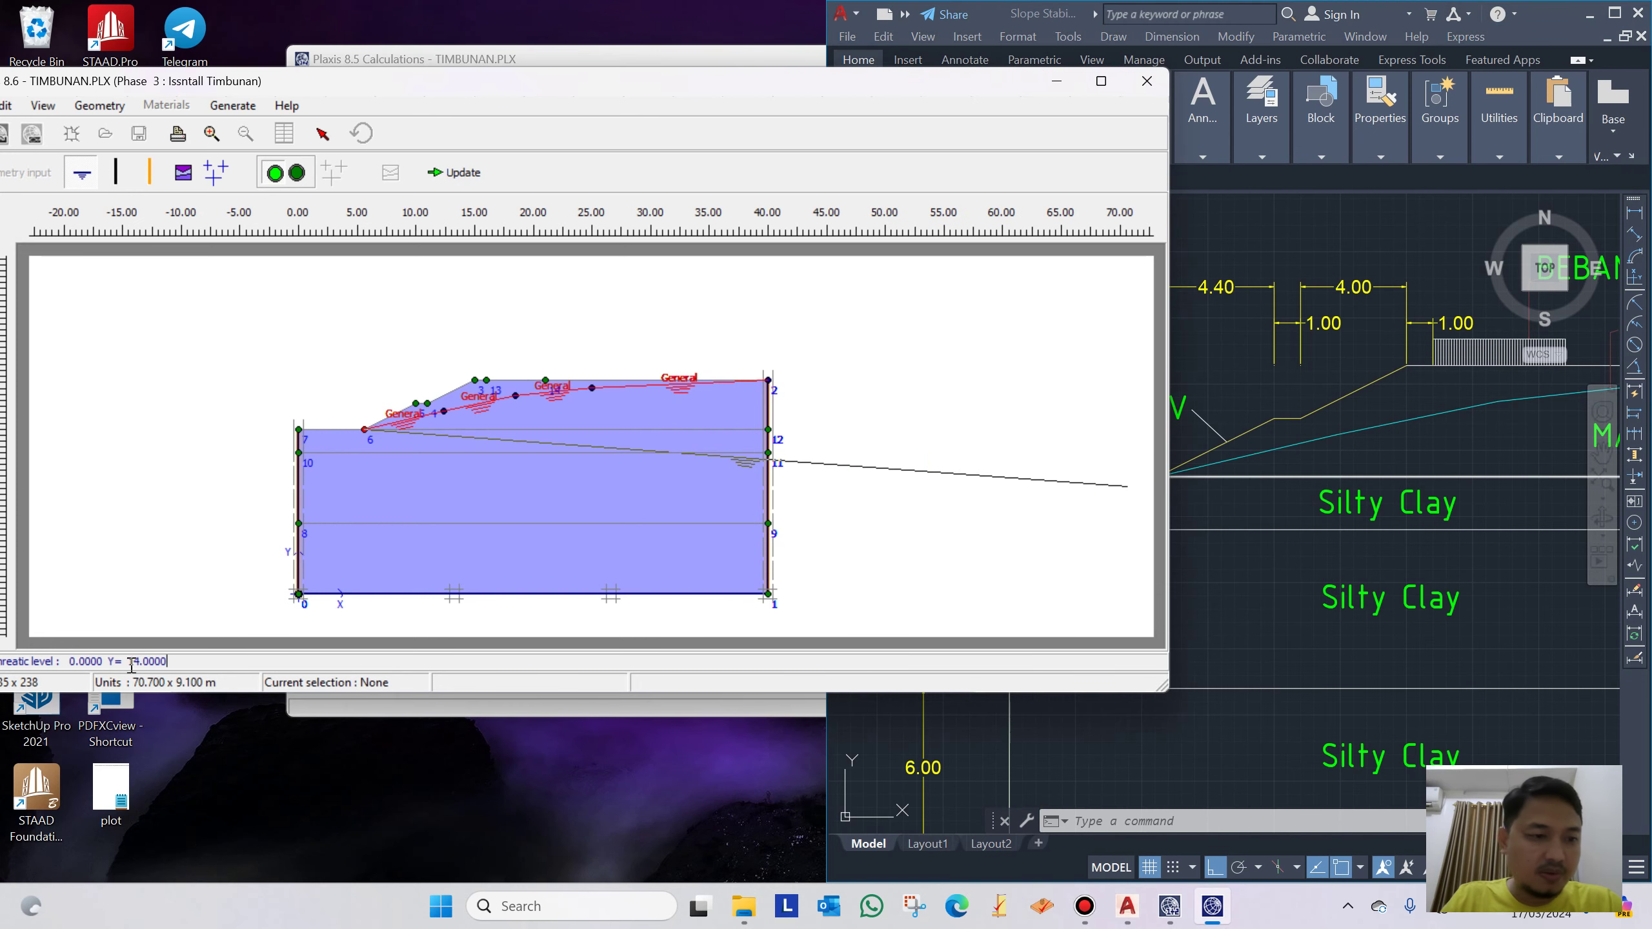
pyautogui.press('BackSpace')
pyautogui.press('BackSpace')
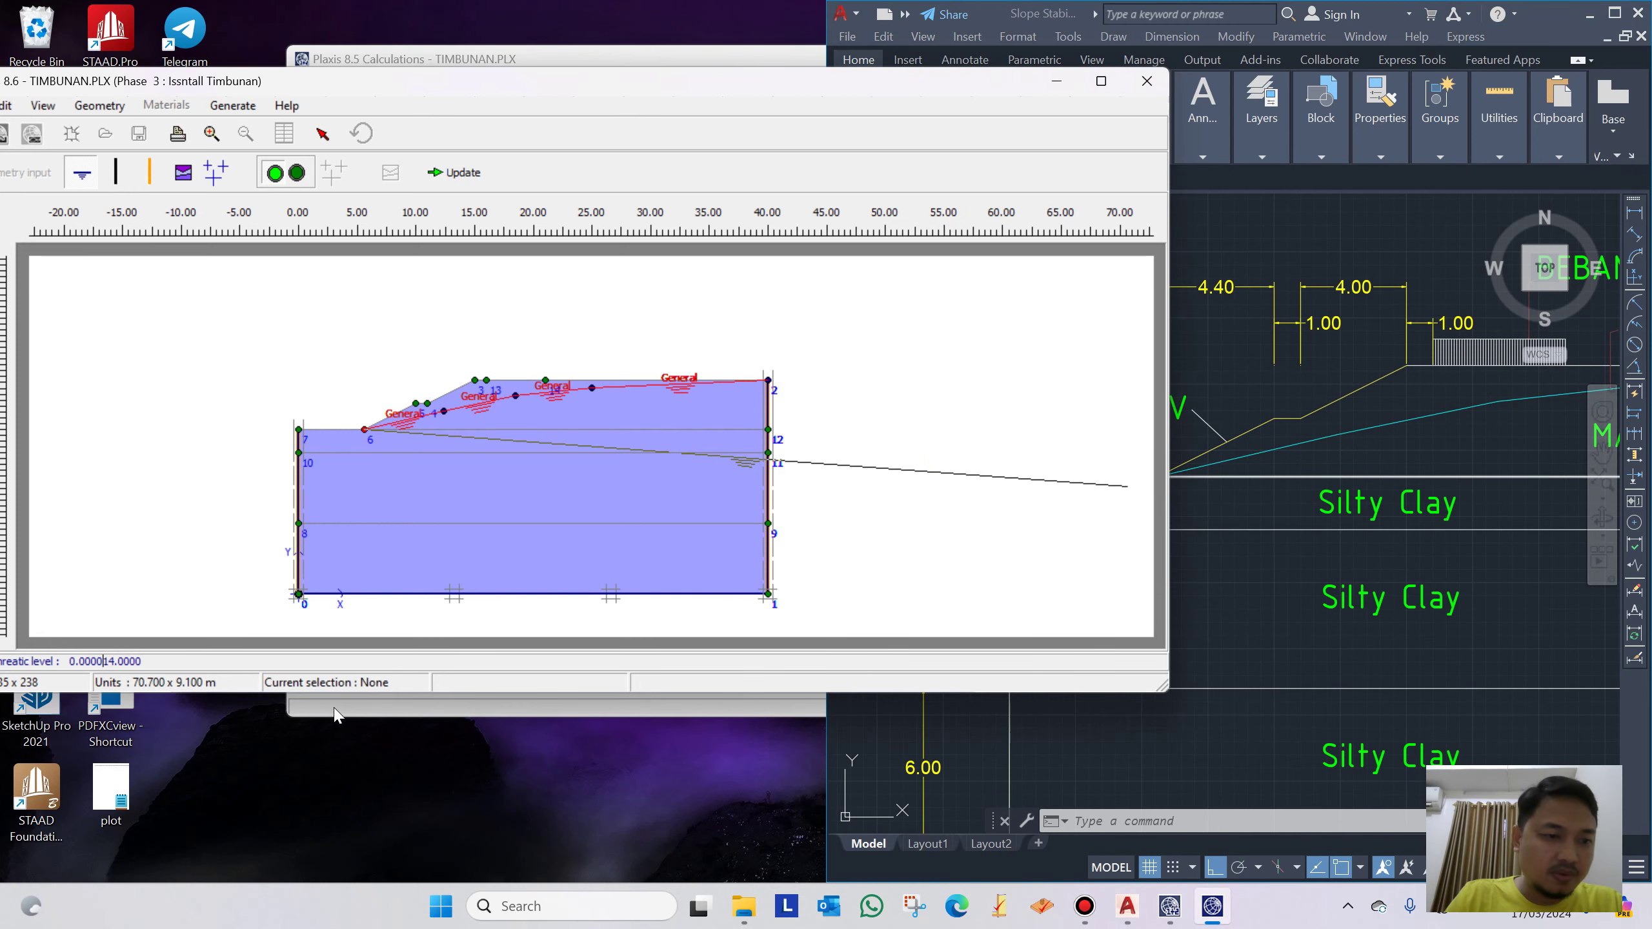
pyautogui.press('Return')
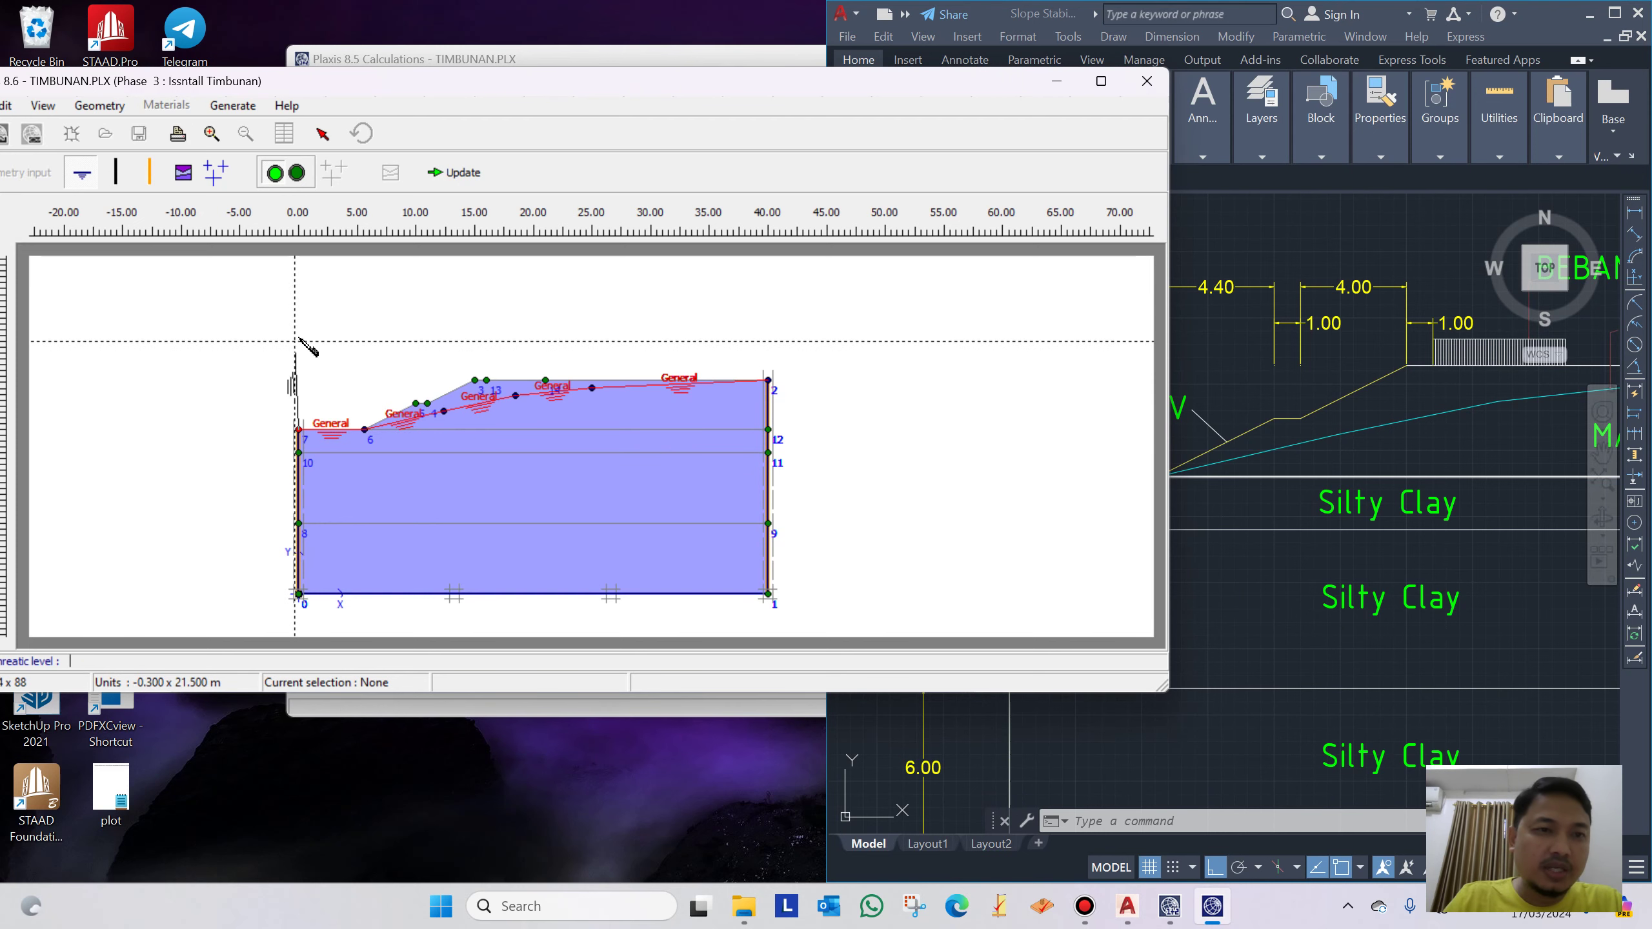
pyautogui.click(323, 134)
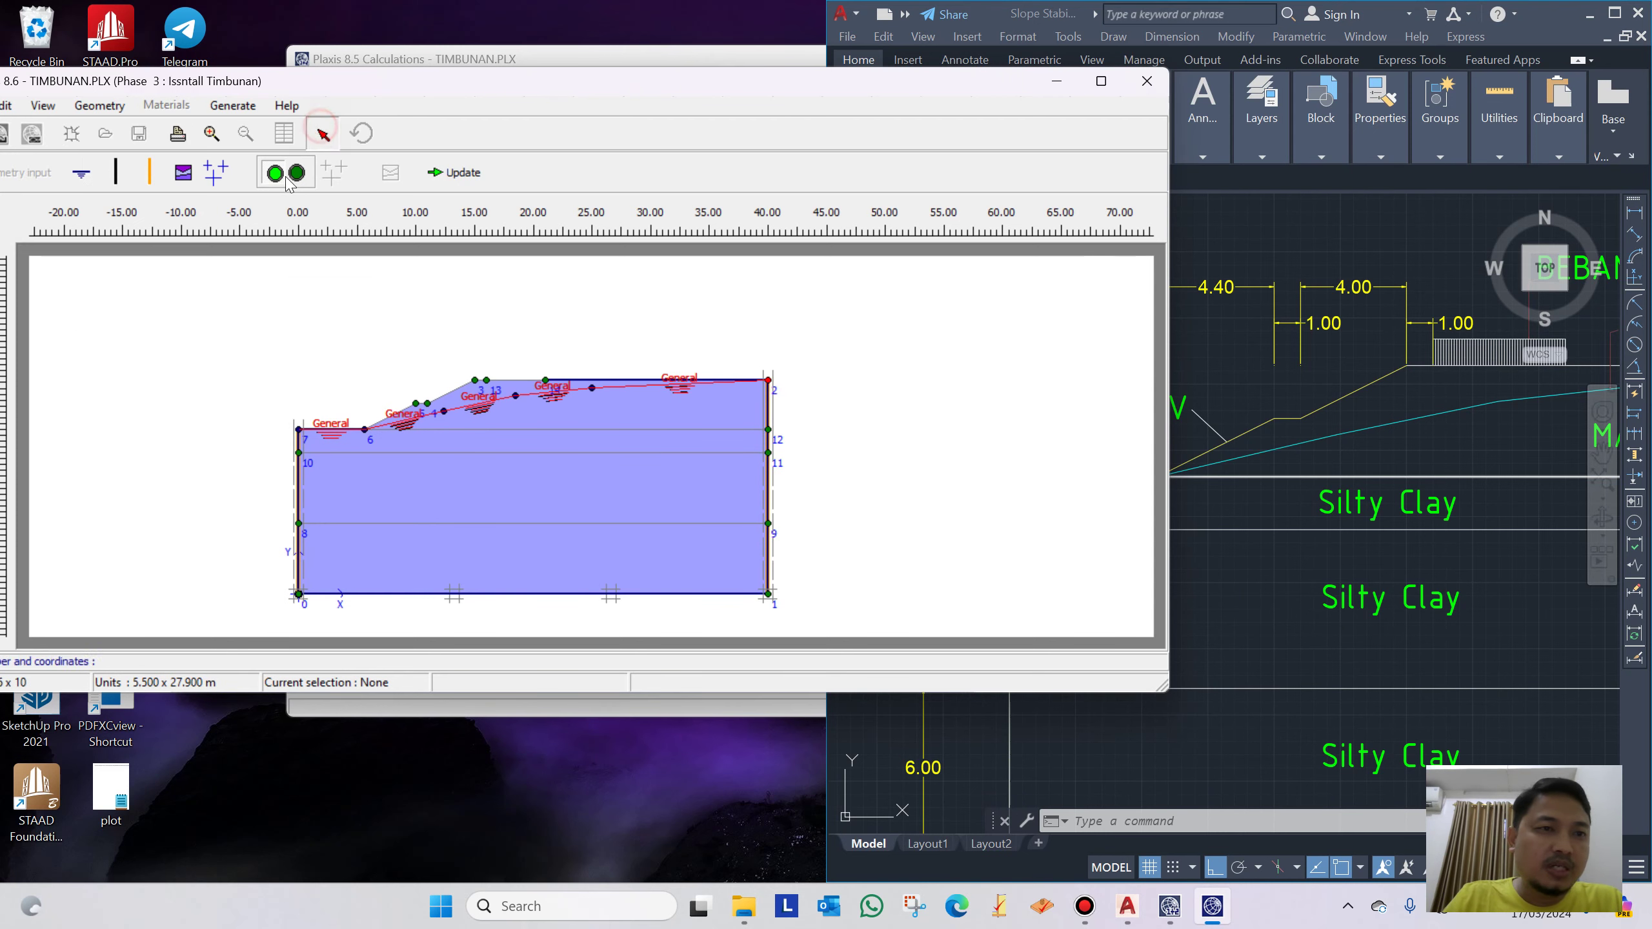
# Generate the water pressures from the phreatic level, close the pore pressure output, and update the Issntall Timbunan phase definition
pyautogui.click(219, 174)
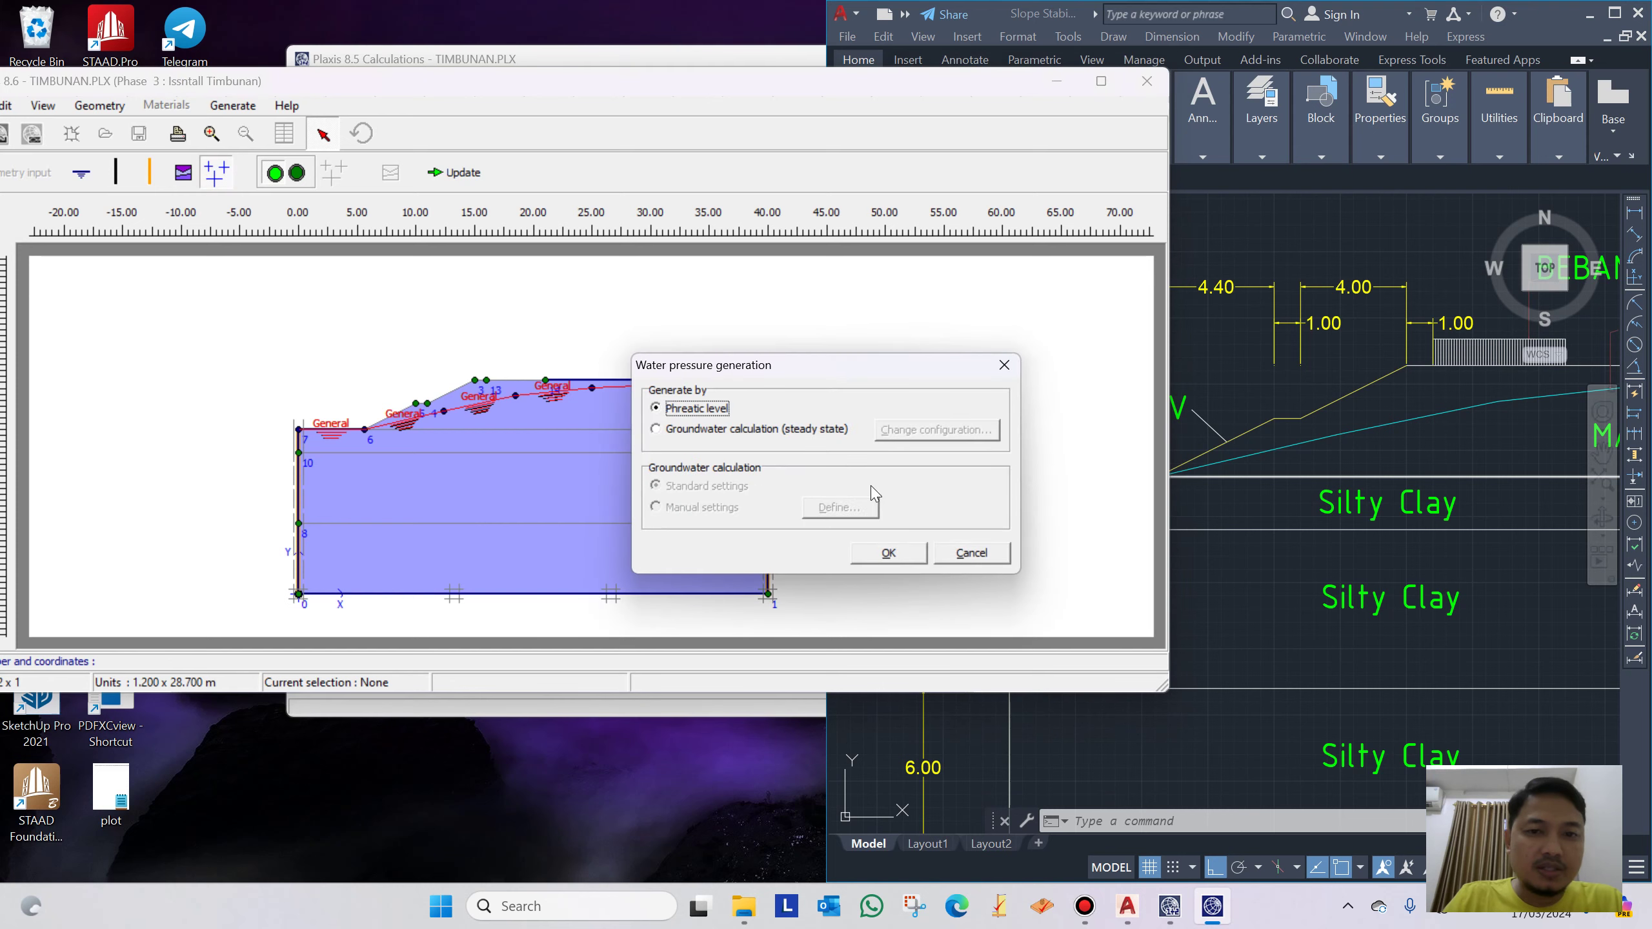
pyautogui.click(894, 554)
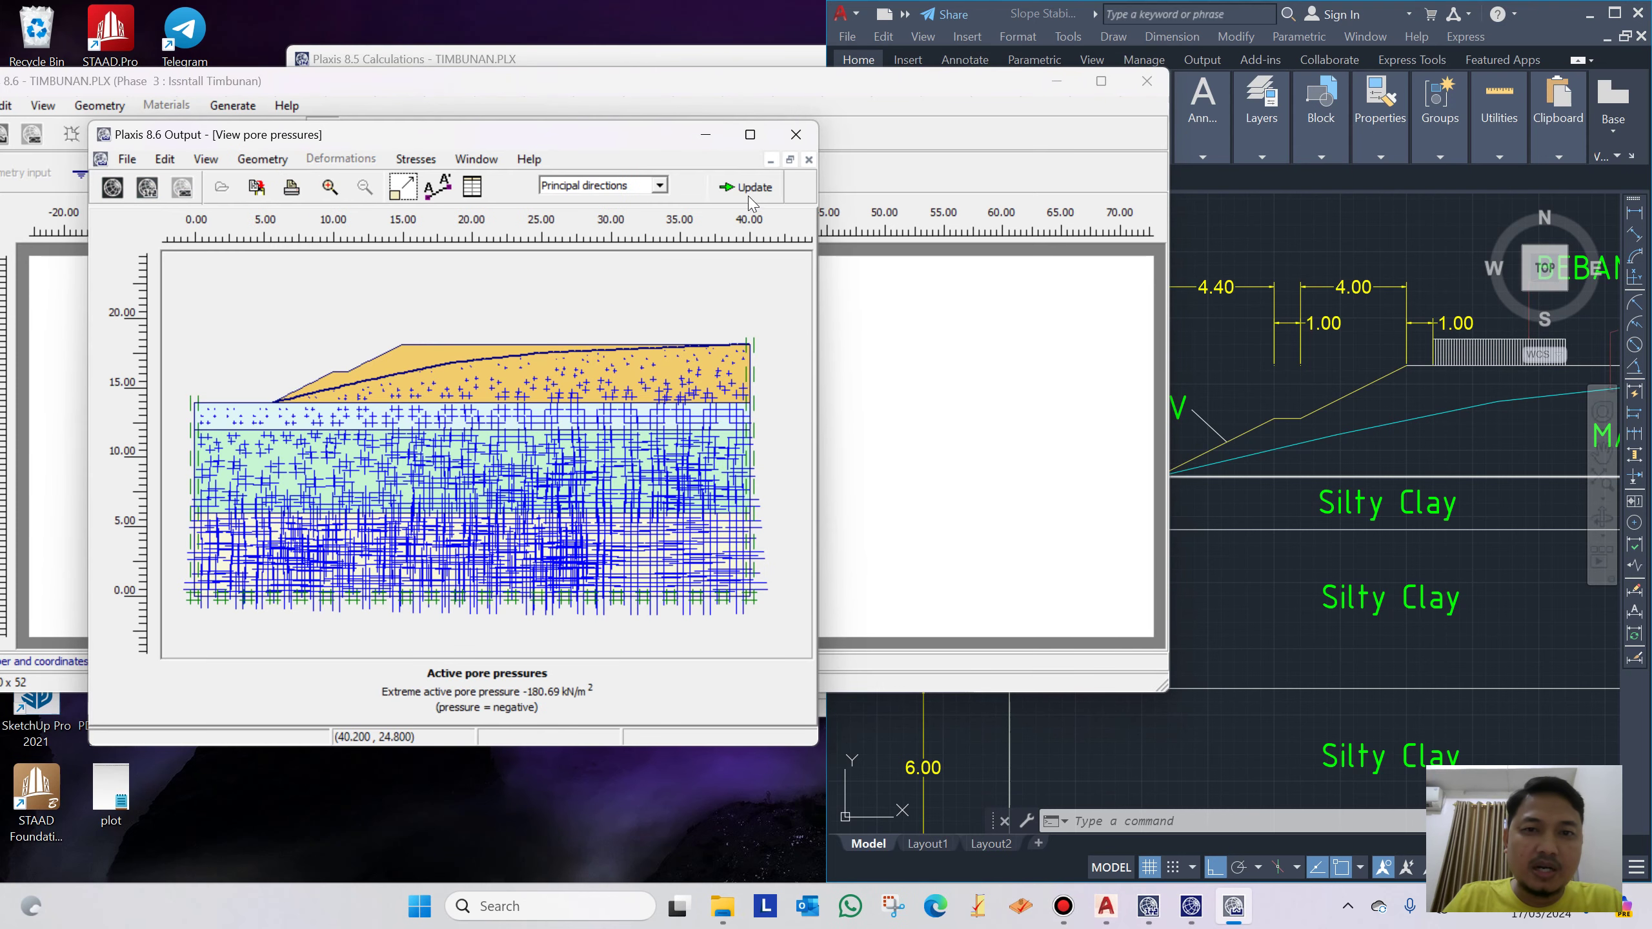
pyautogui.click(796, 135)
pyautogui.click(298, 174)
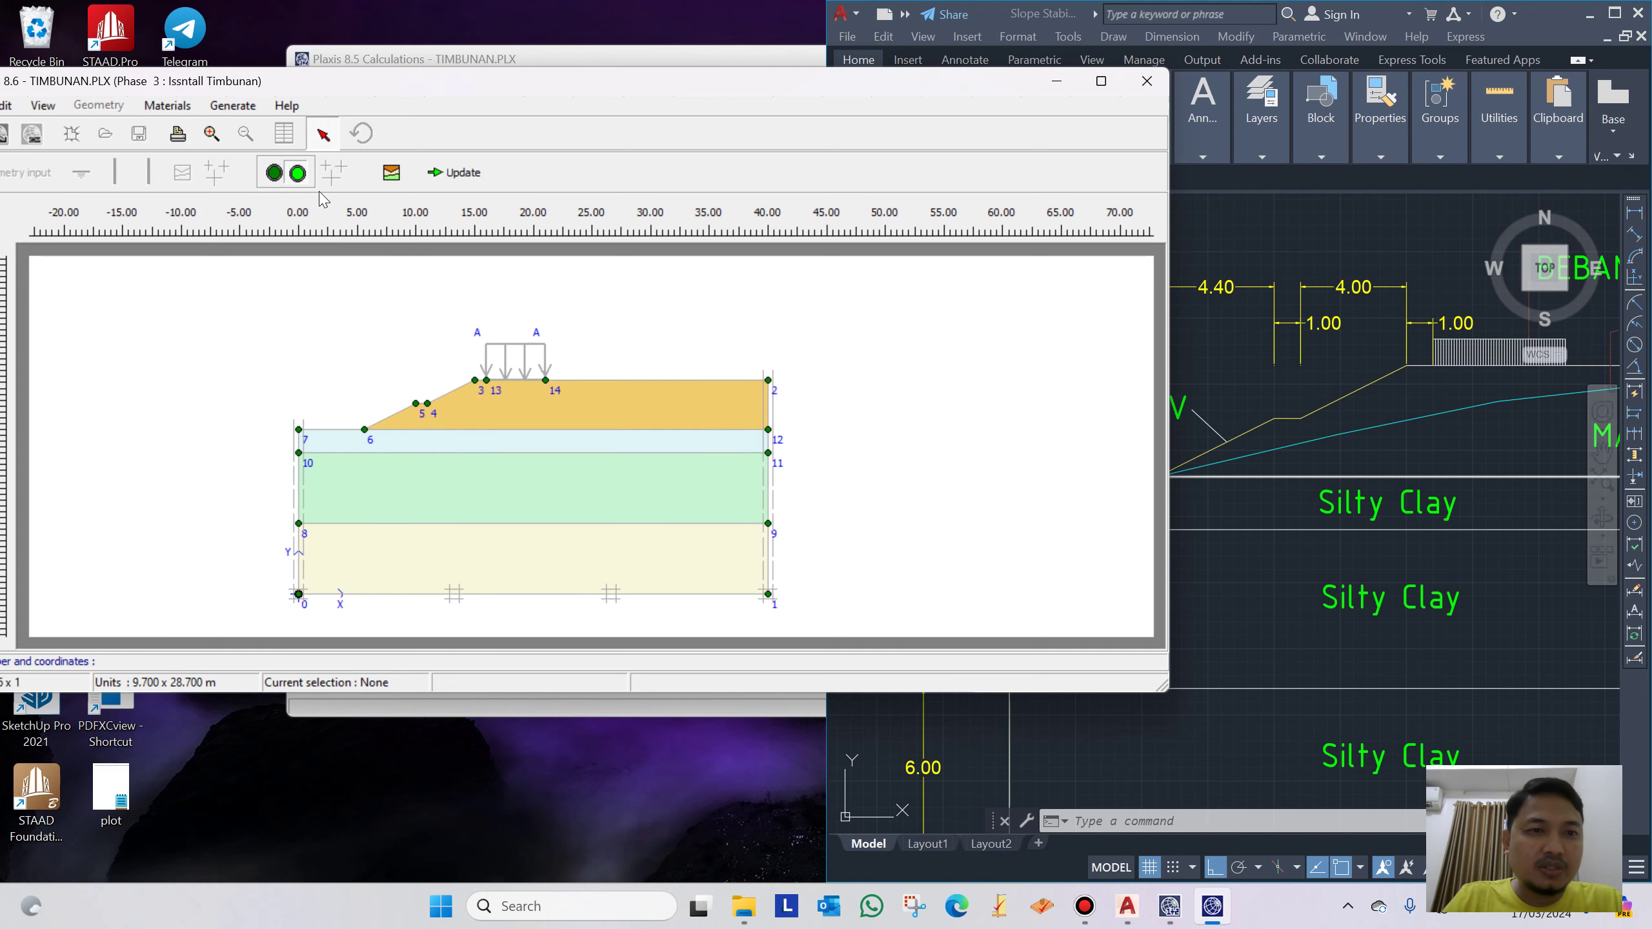
pyautogui.click(467, 176)
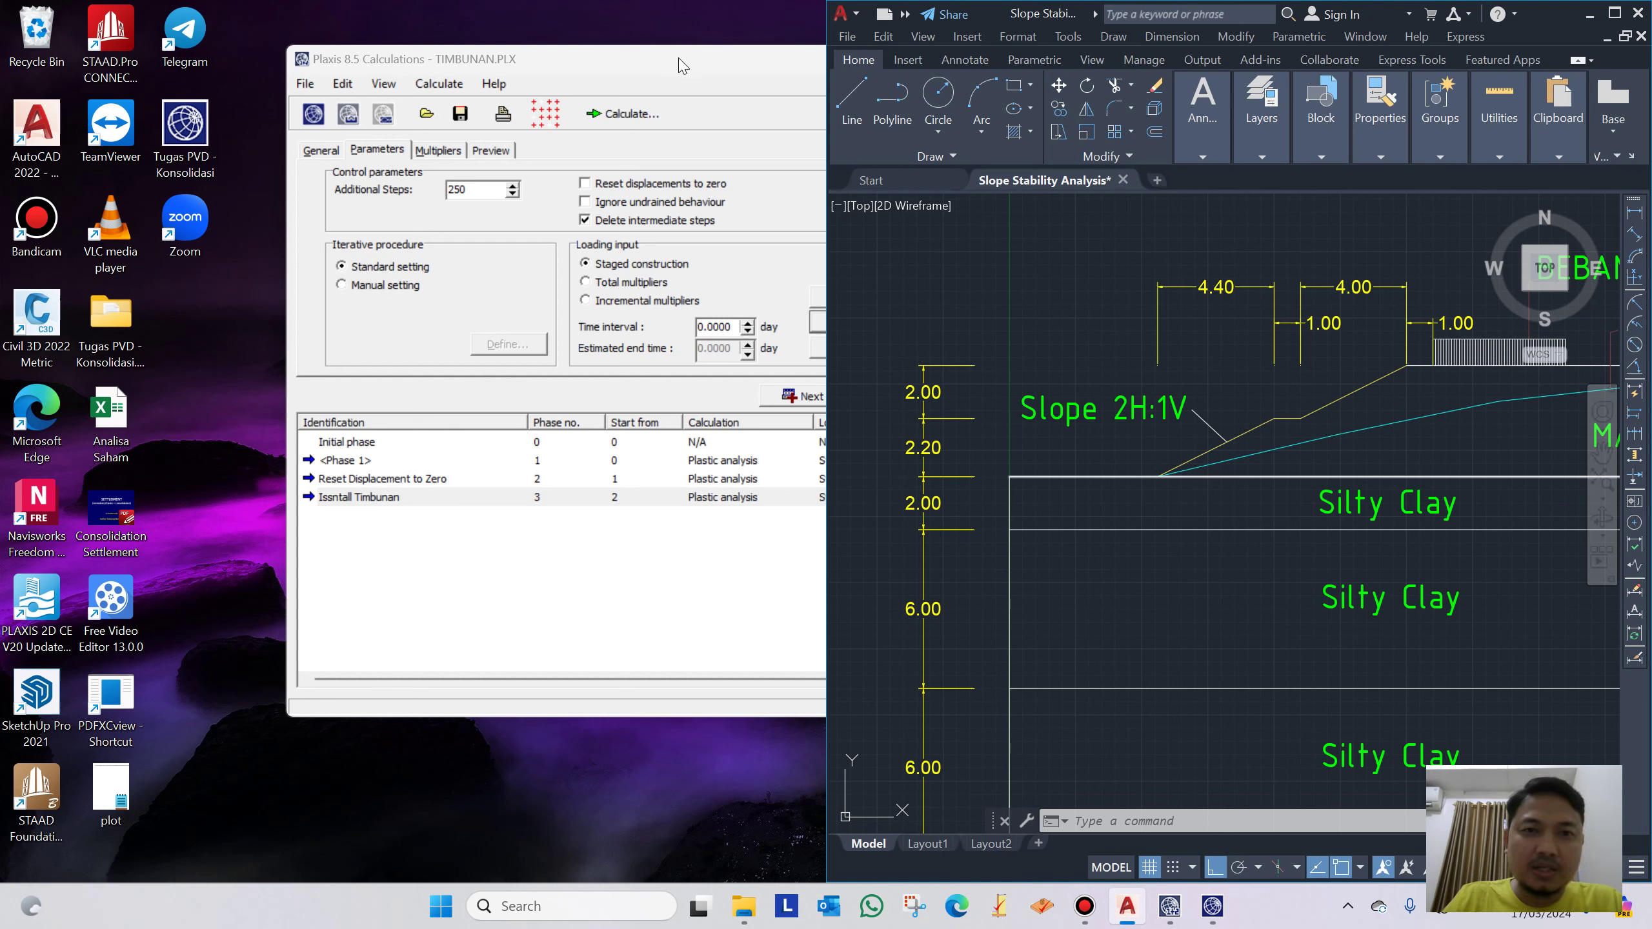
# Add calculation phase 4 named SF-1, starting from Issntall Timbunan, with Phi/c reduction as its calculation type
pyautogui.click(698, 65)
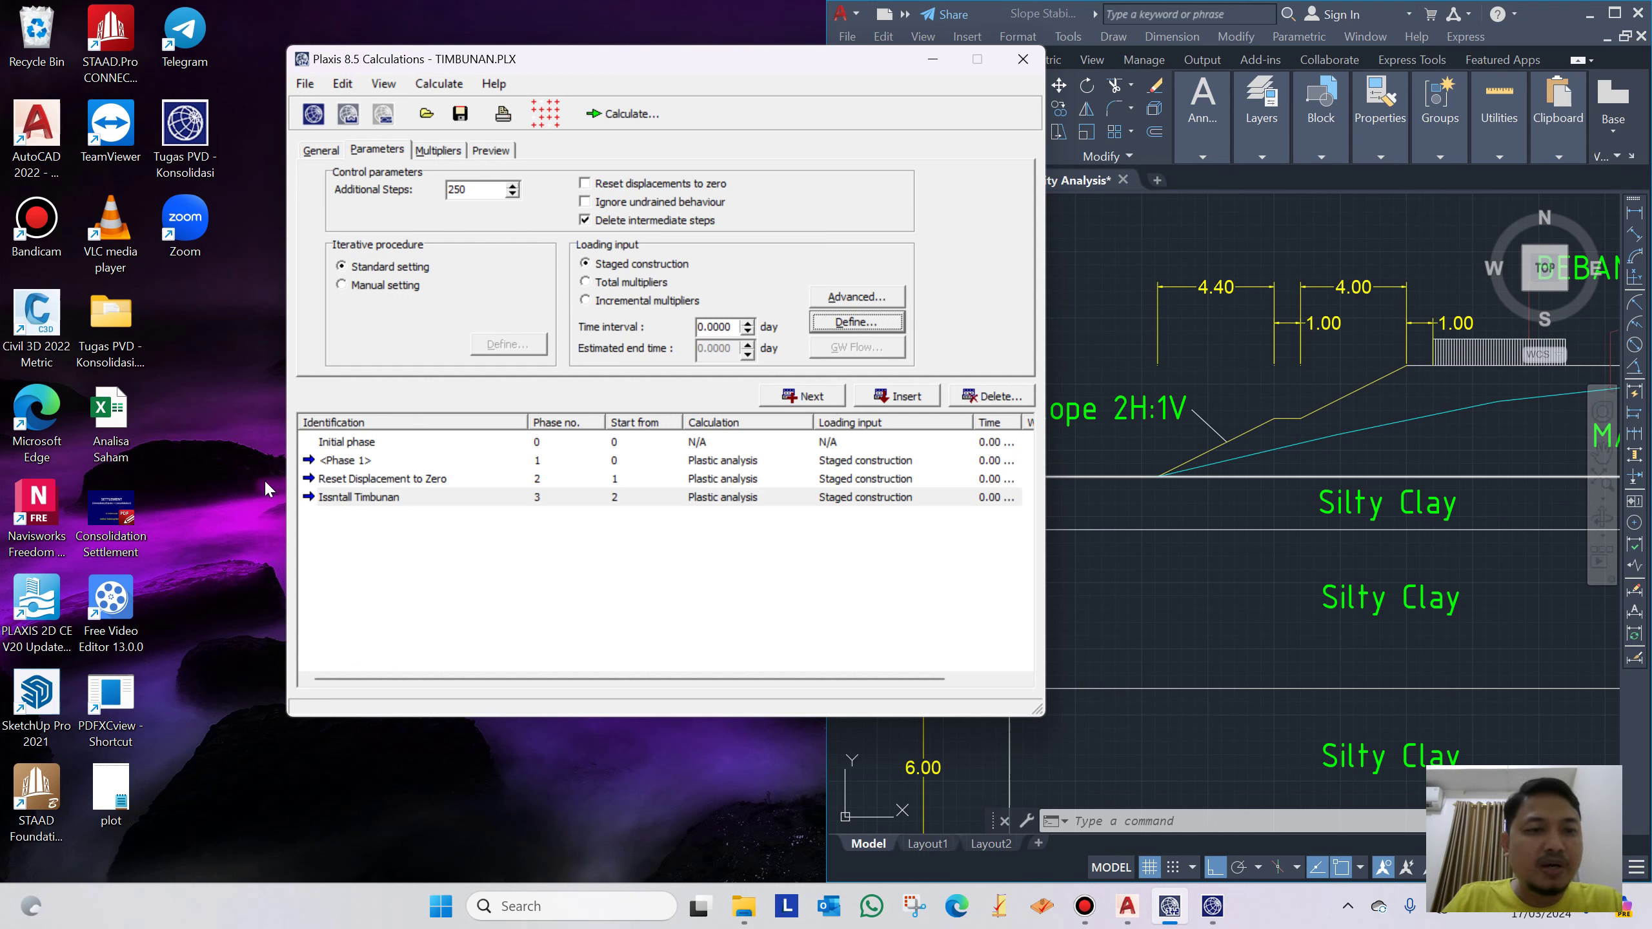
pyautogui.click(818, 398)
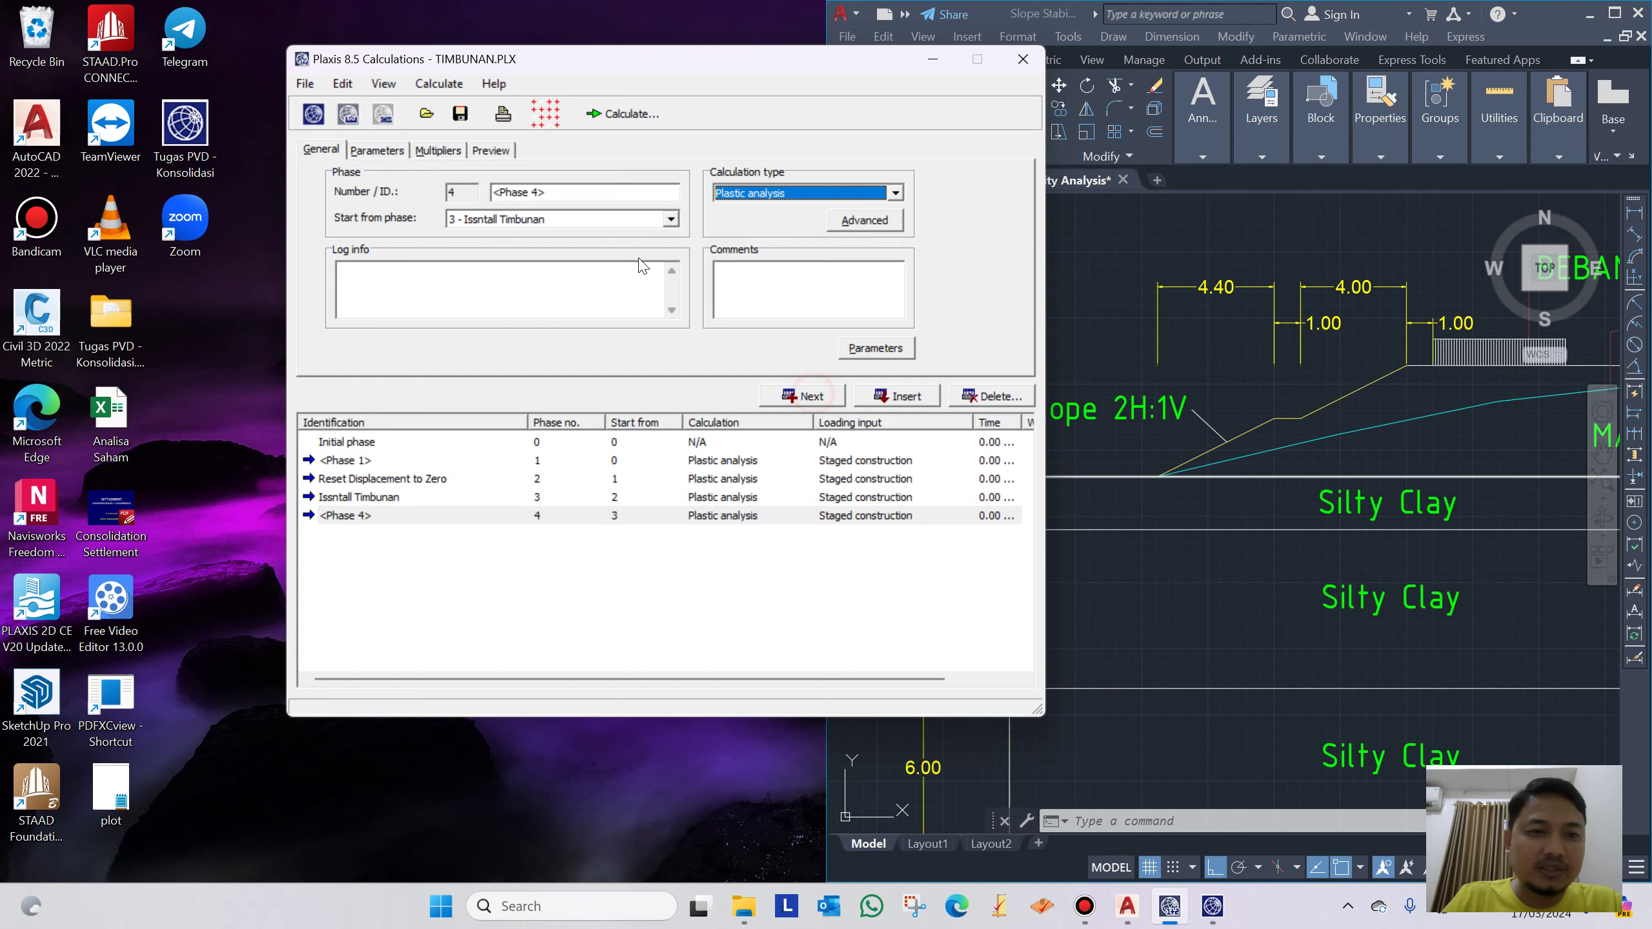
pyautogui.moveTo(557, 192); pyautogui.dragTo(460, 185)
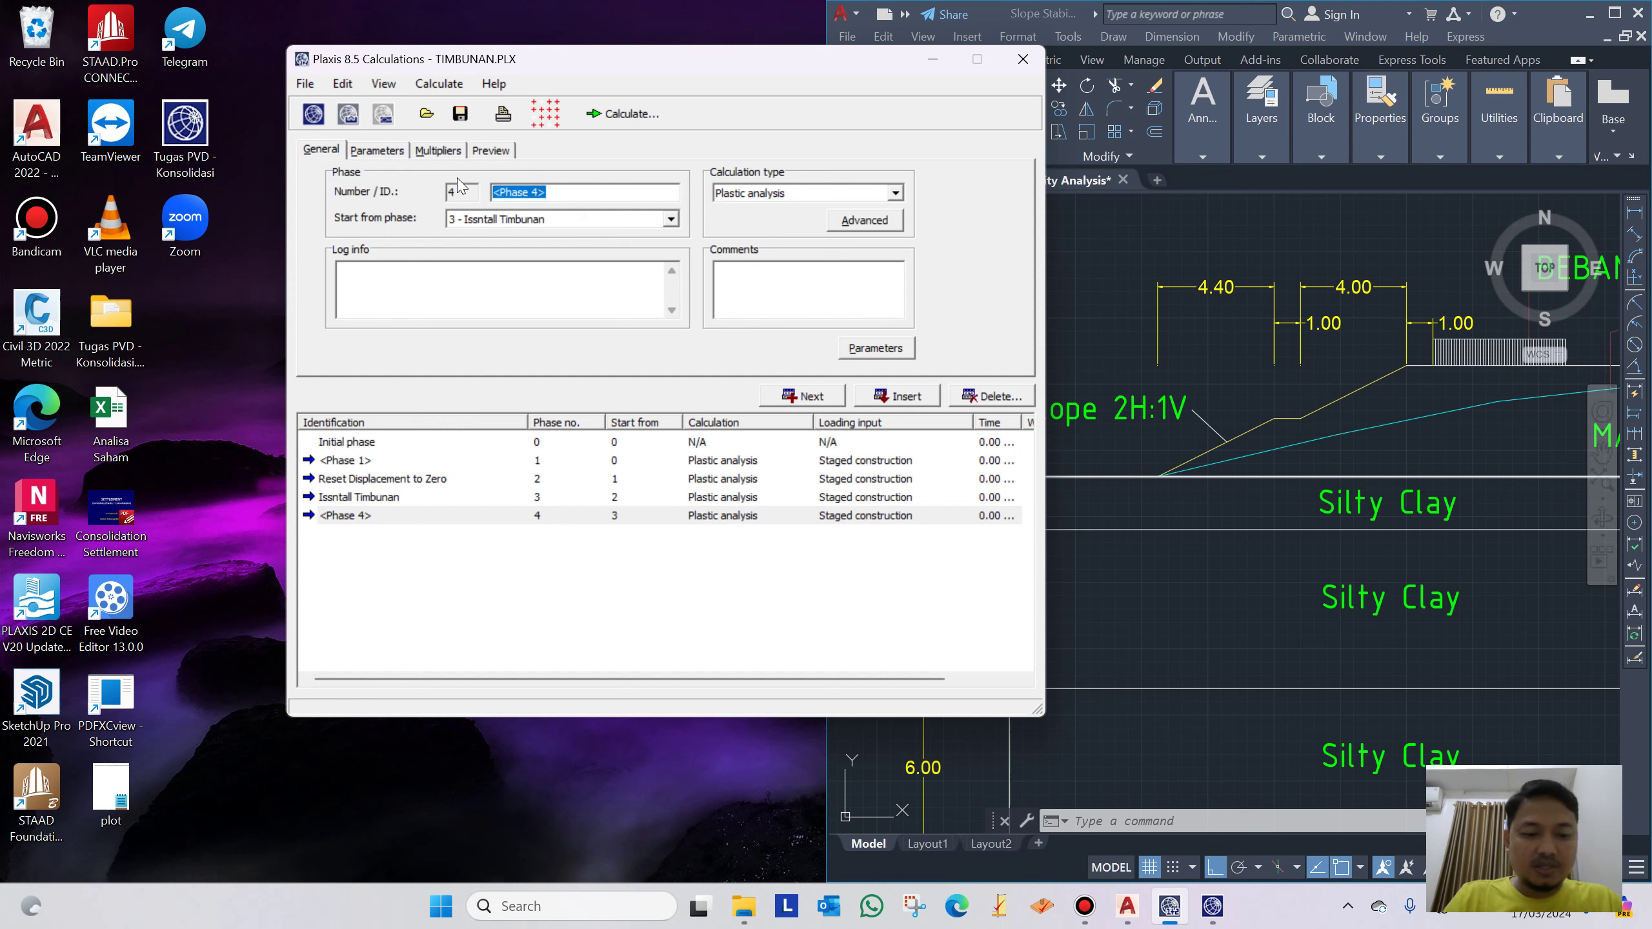
pyautogui.write('SF-1')
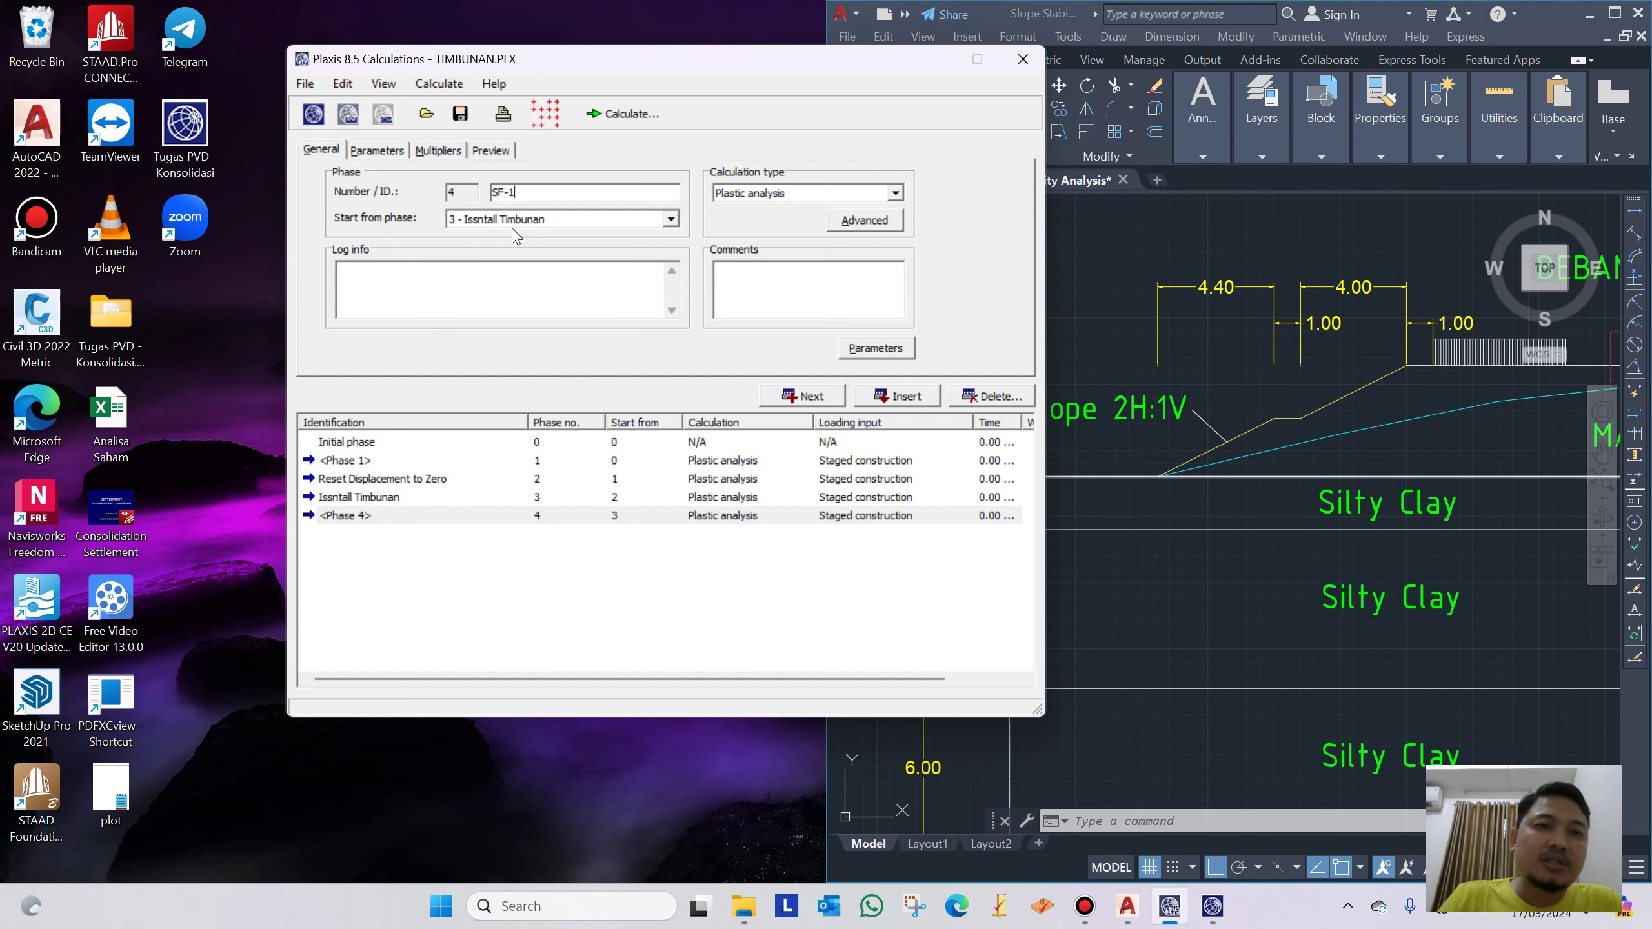
pyautogui.click(777, 193)
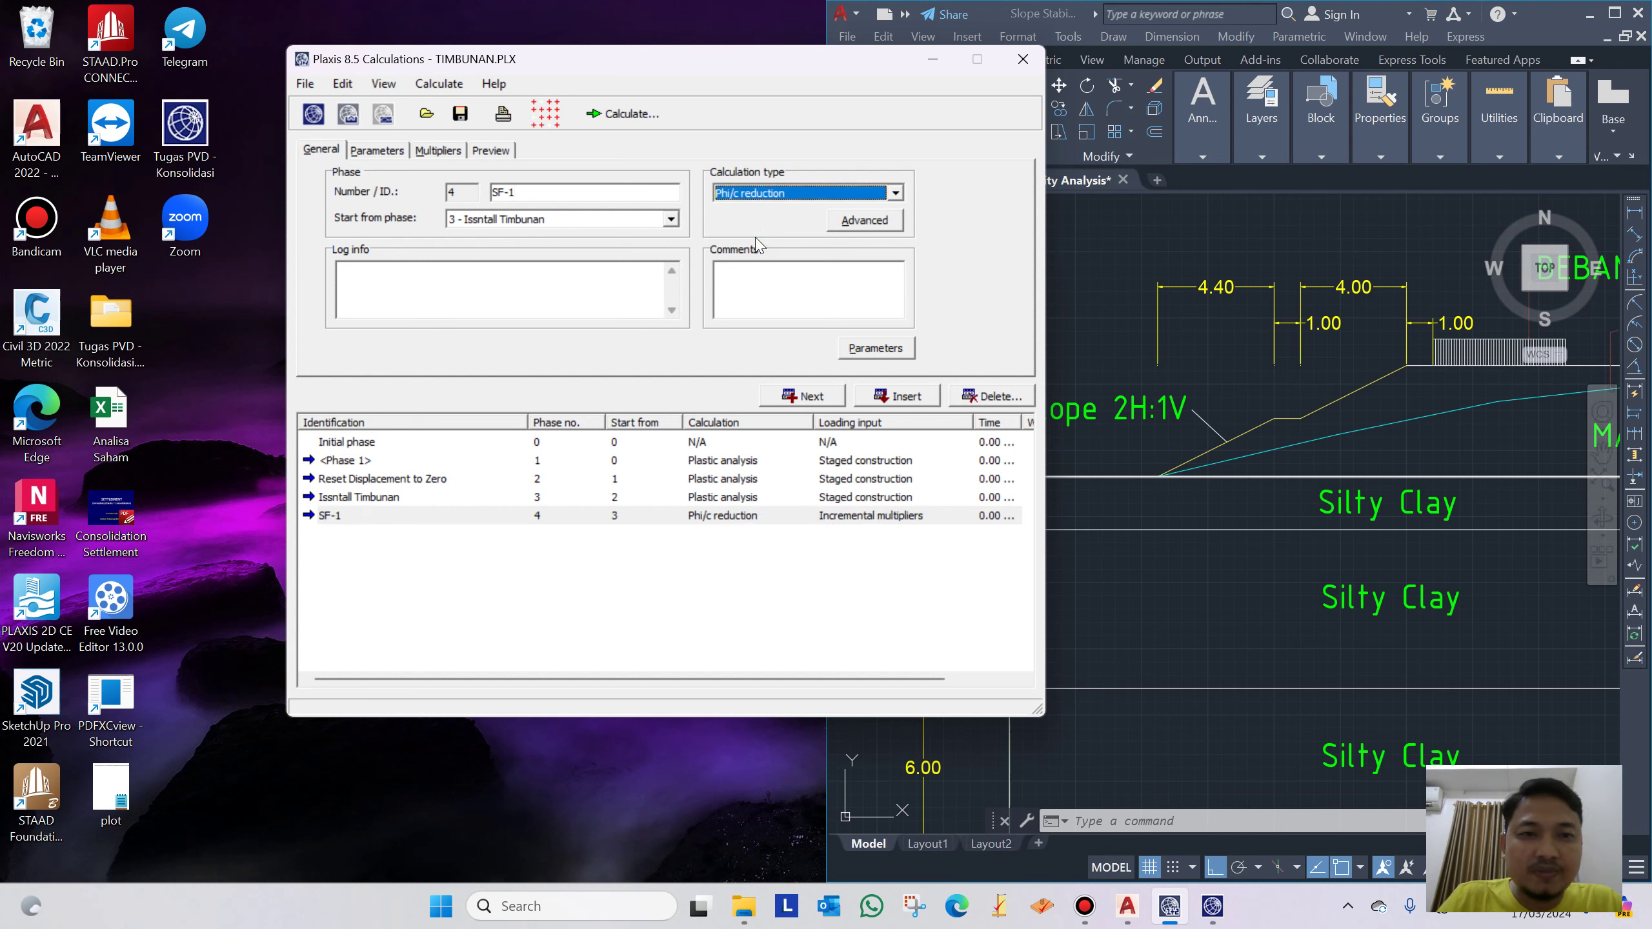
pyautogui.click(377, 151)
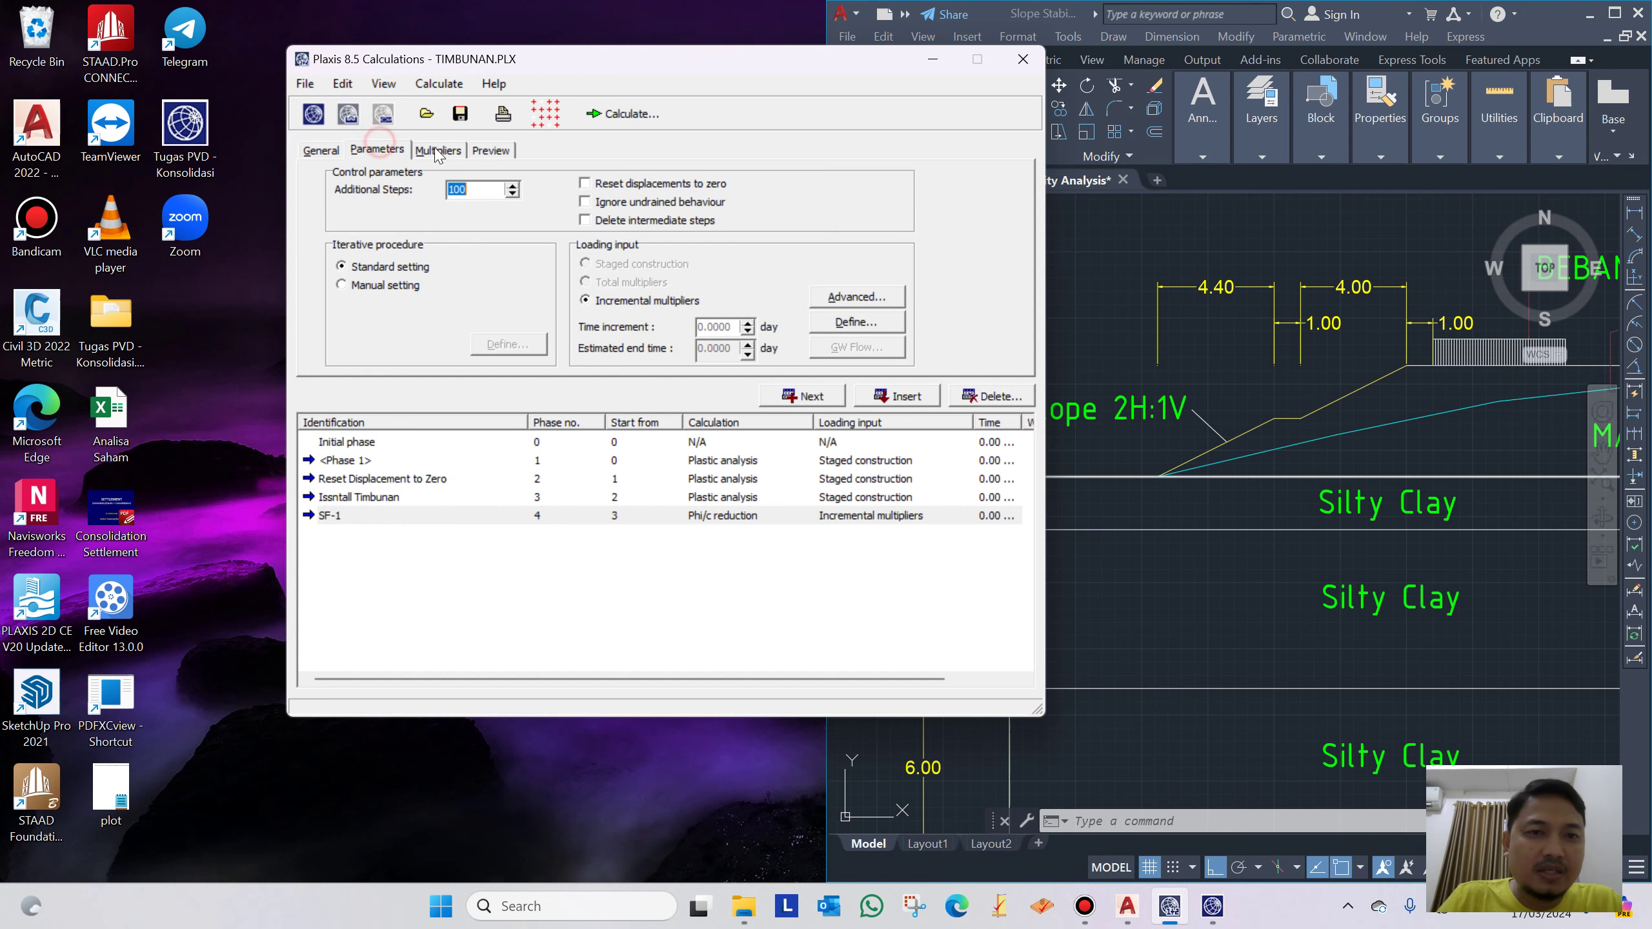
pyautogui.click(438, 150)
pyautogui.click(377, 150)
pyautogui.click(322, 149)
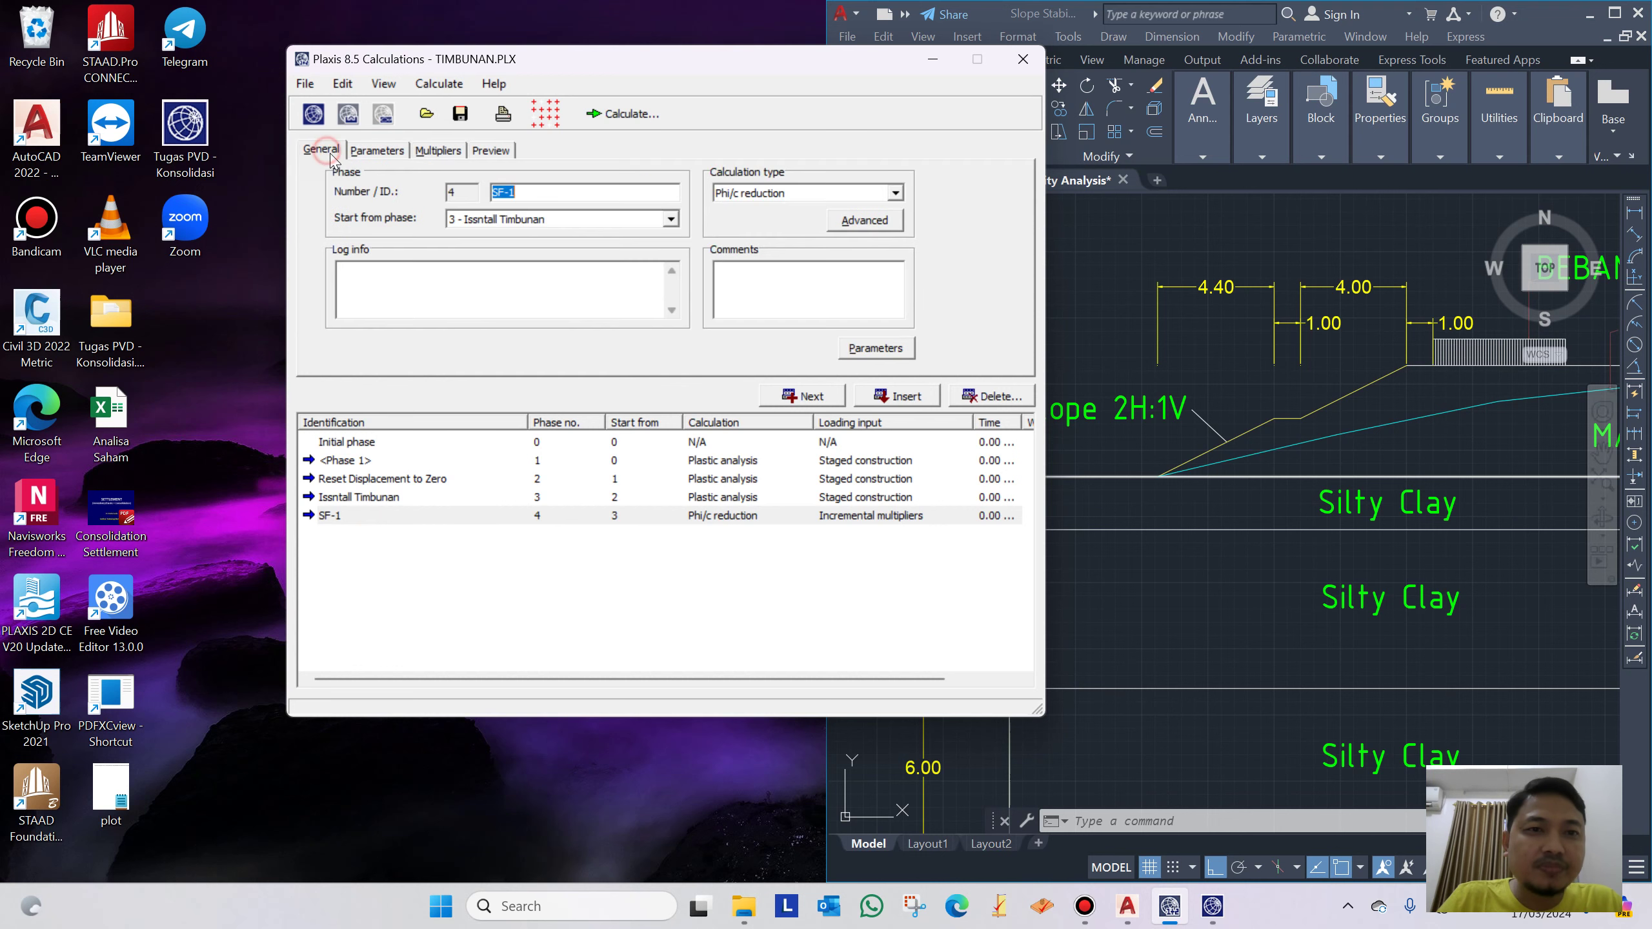
# Add calculation phase 5 named Beban Kendaraan and make it start from phase 3 - Issntall Timbunan
pyautogui.click(807, 396)
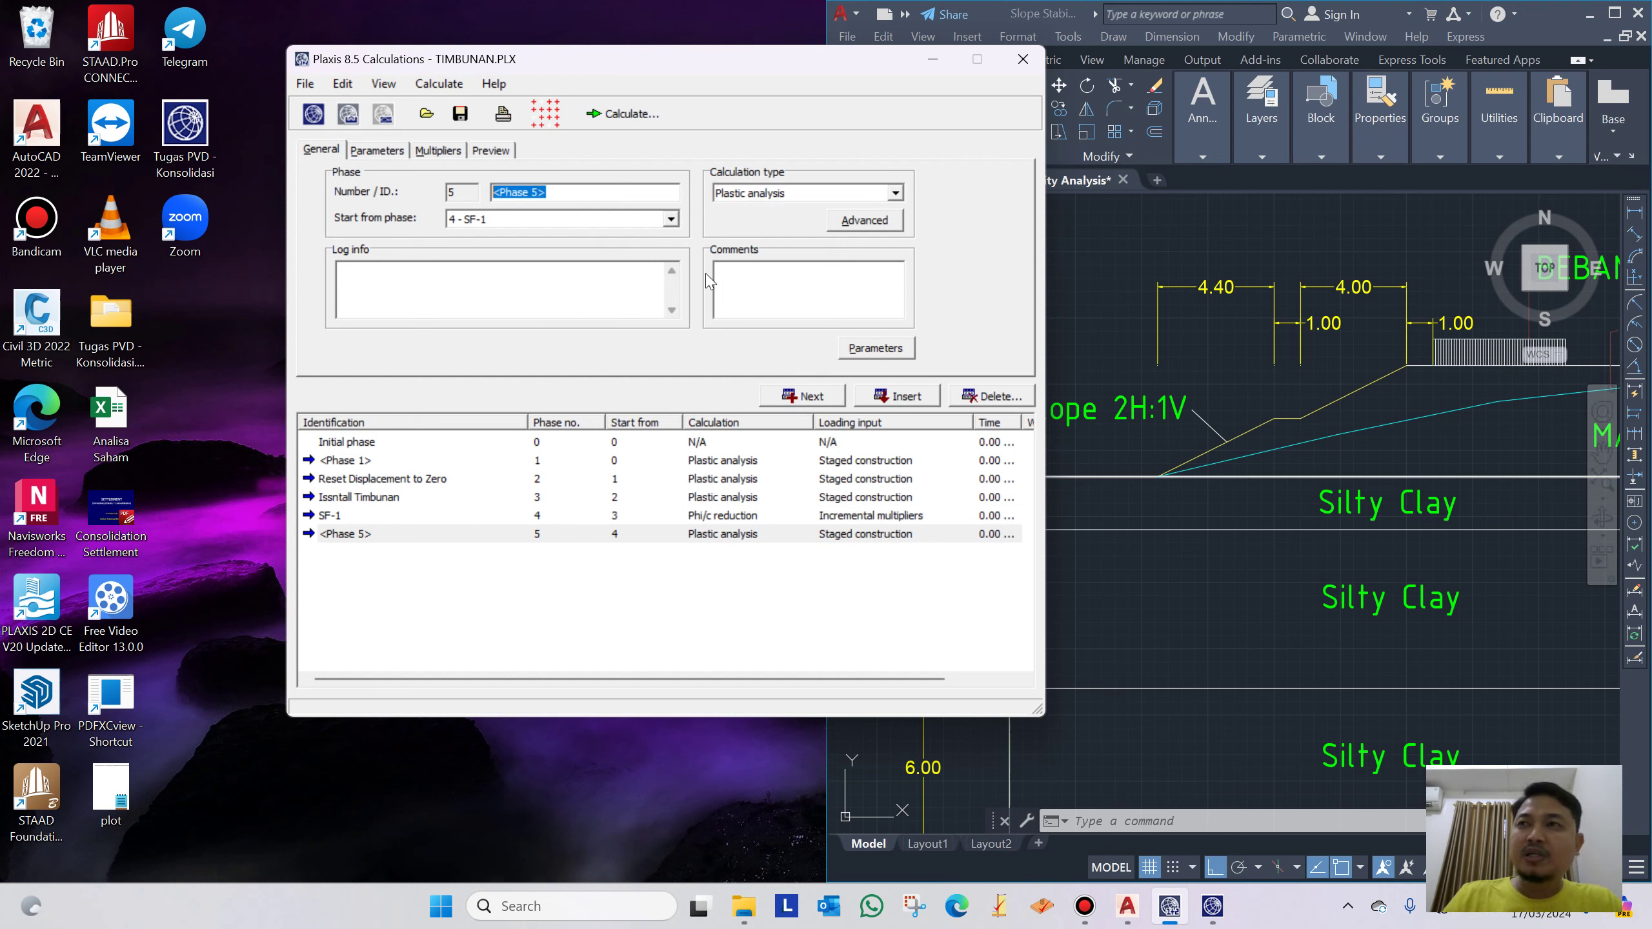
pyautogui.write('Beban Kendaraan')
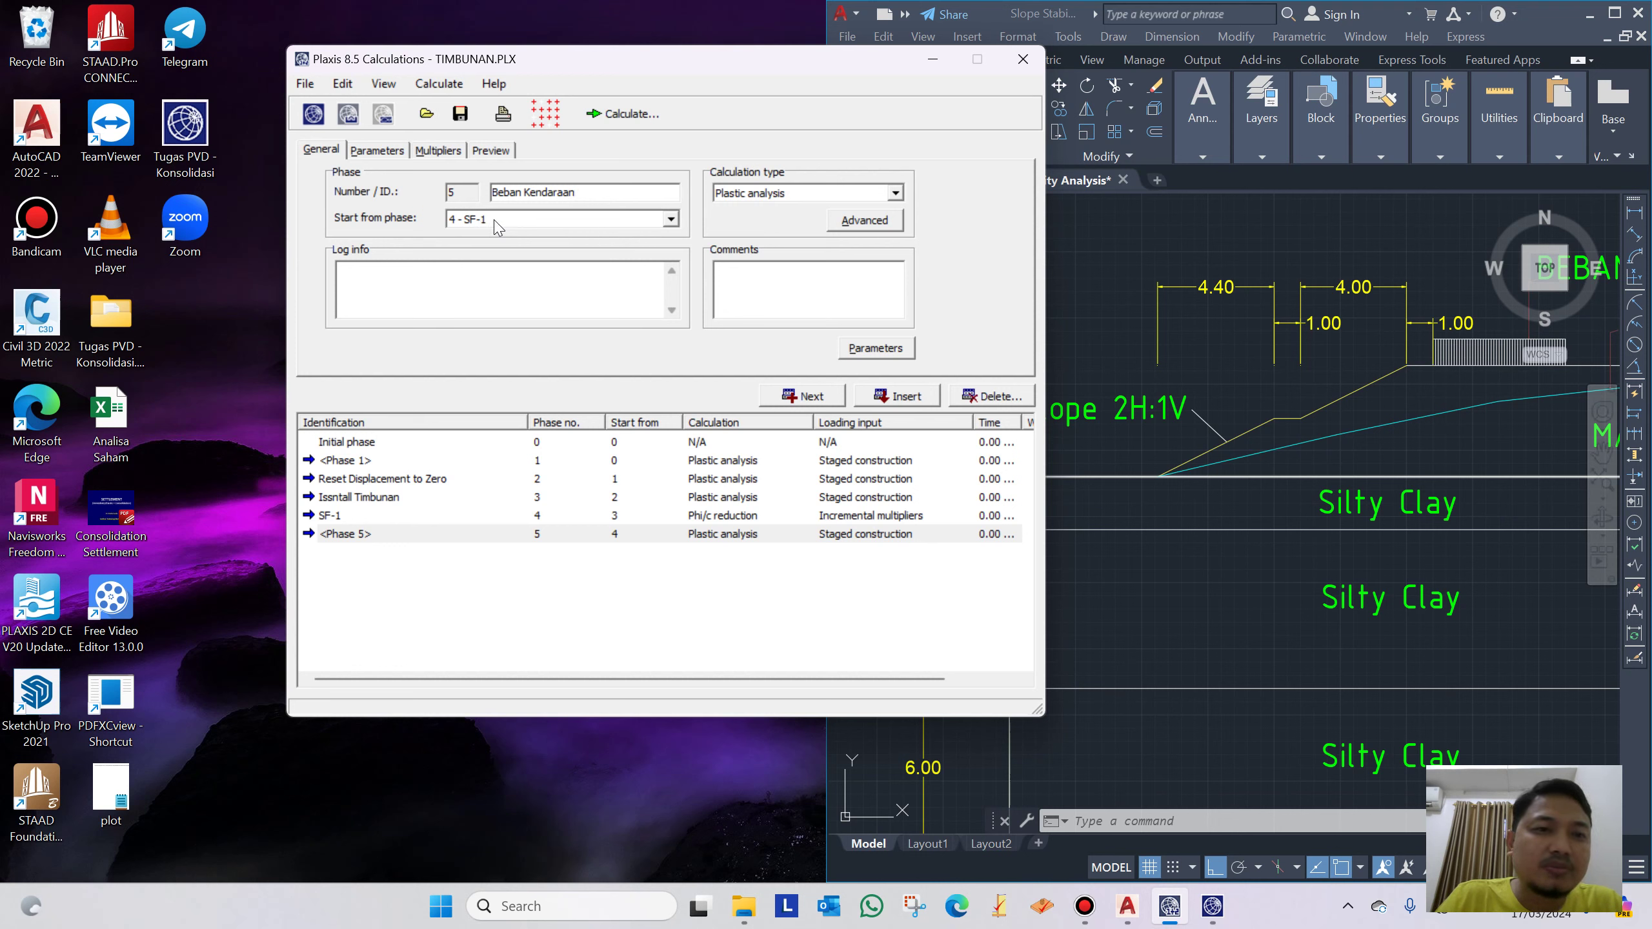
pyautogui.click(519, 222)
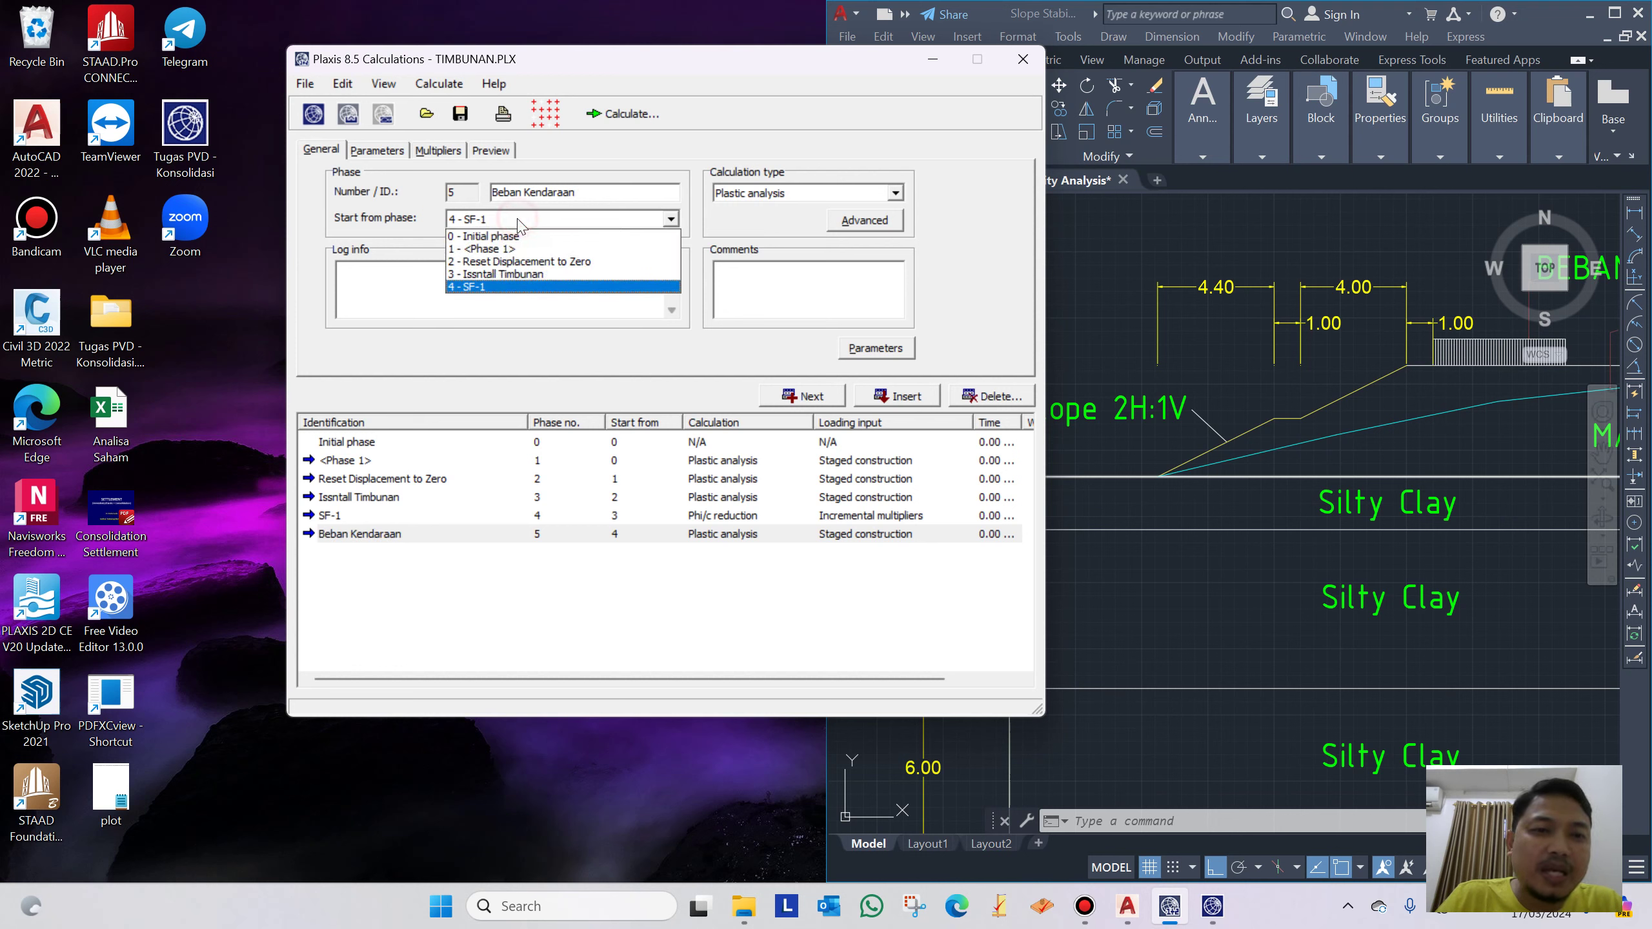
pyautogui.click(524, 275)
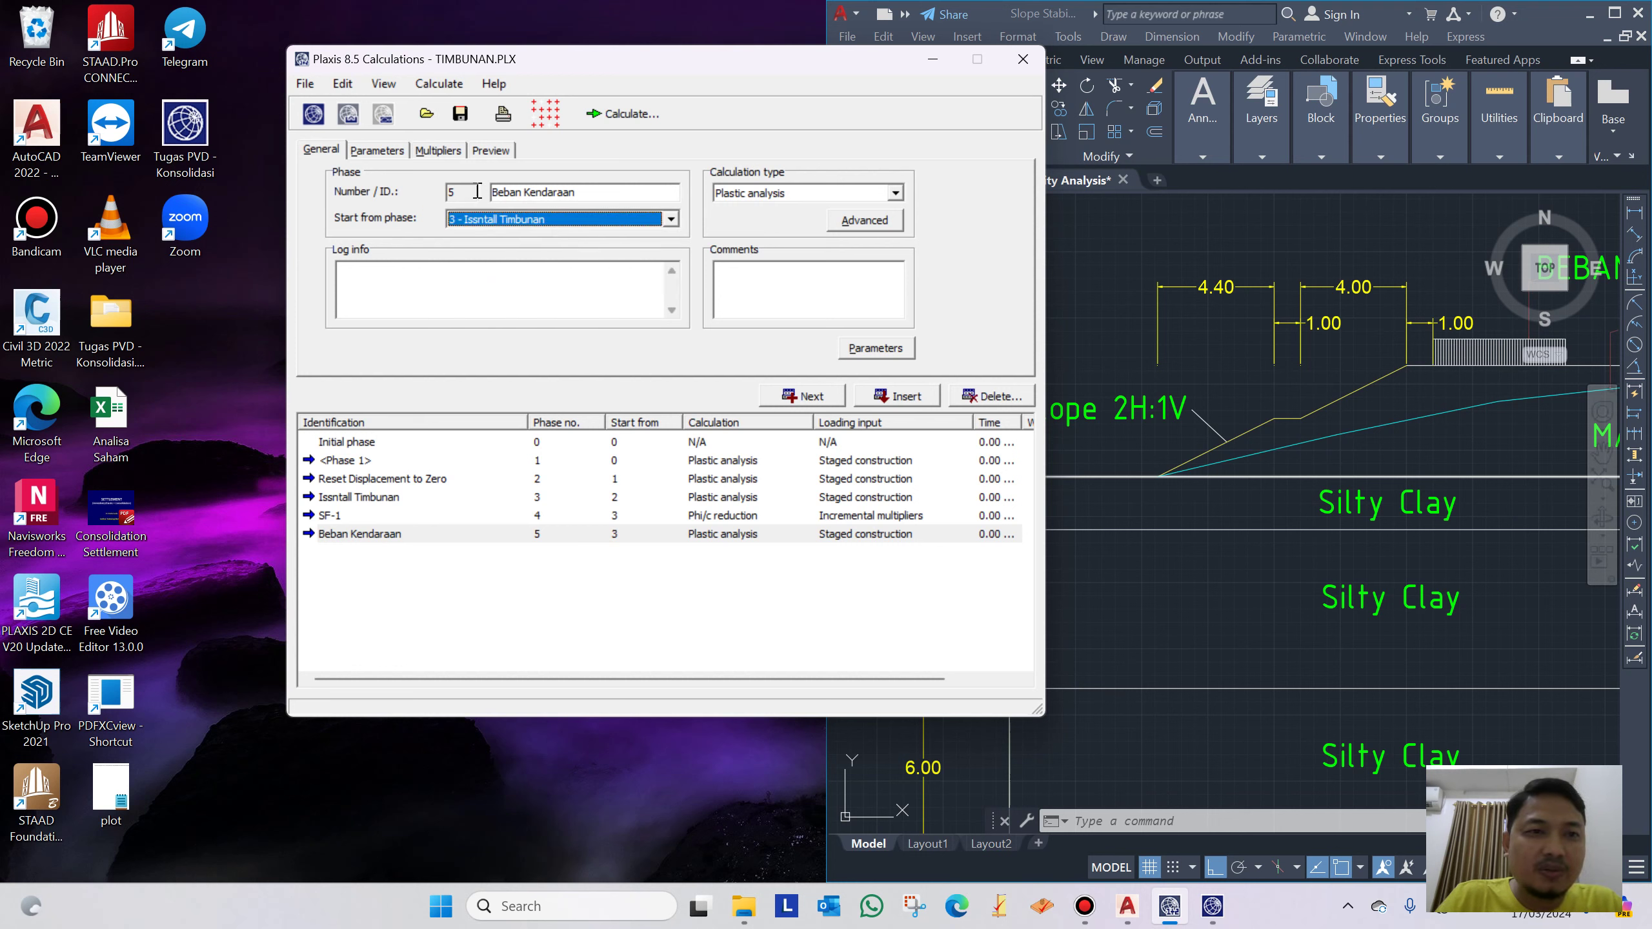
# Activate distributed load A on the embankment crest in the staged construction of Beban Kendaraan and update the phase
pyautogui.click(377, 150)
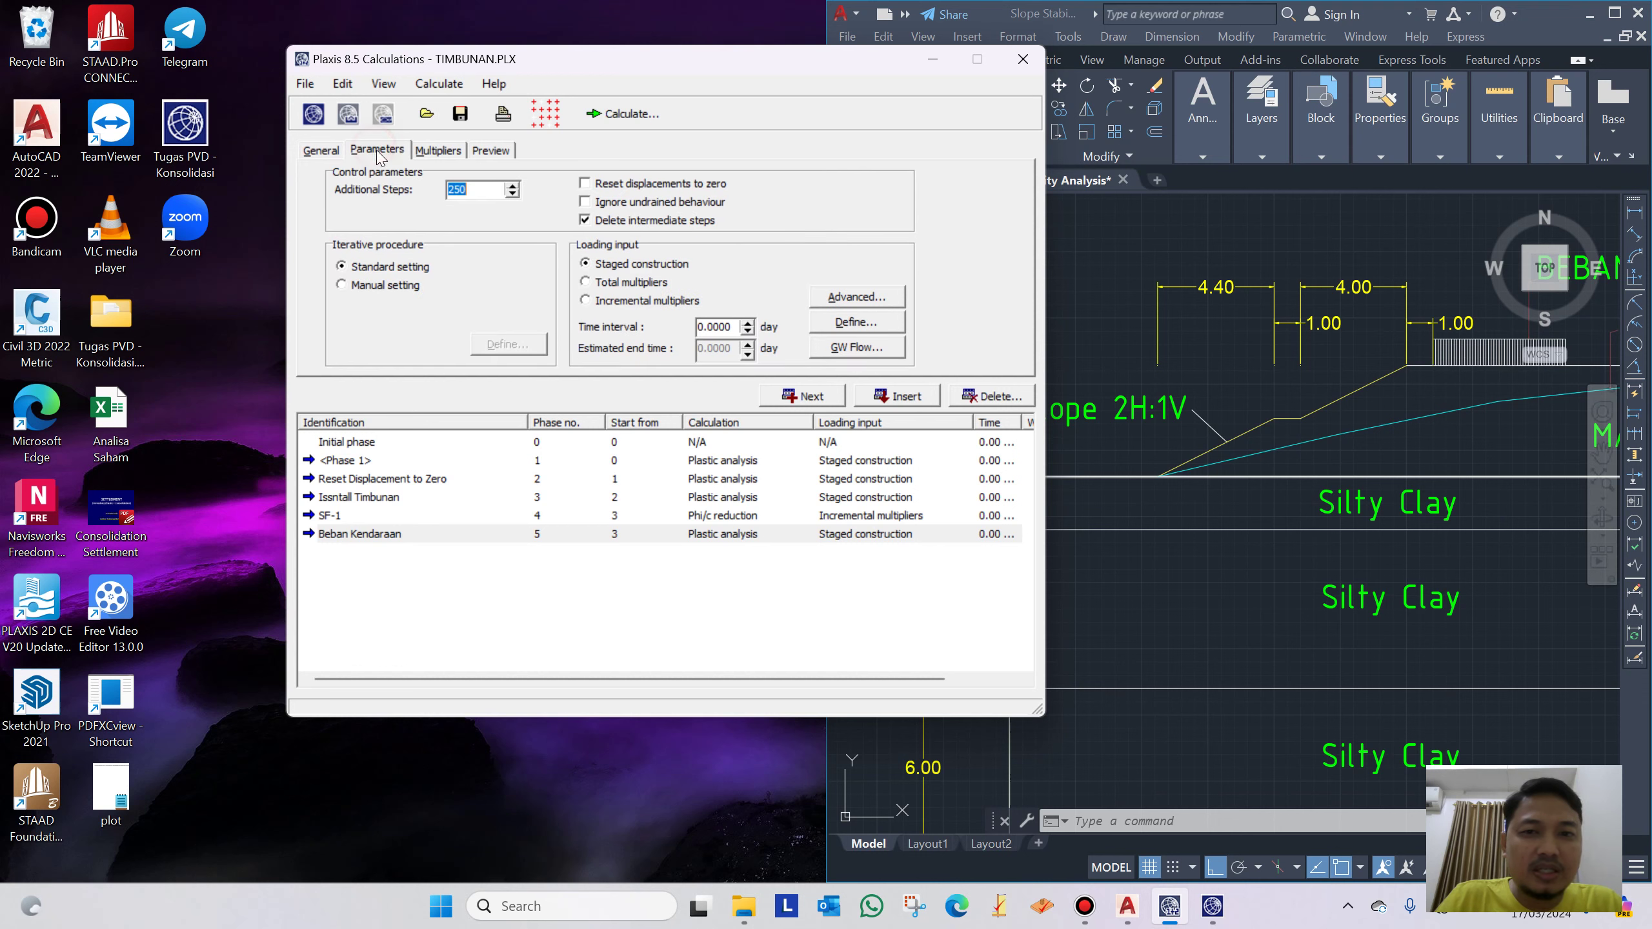
pyautogui.click(857, 323)
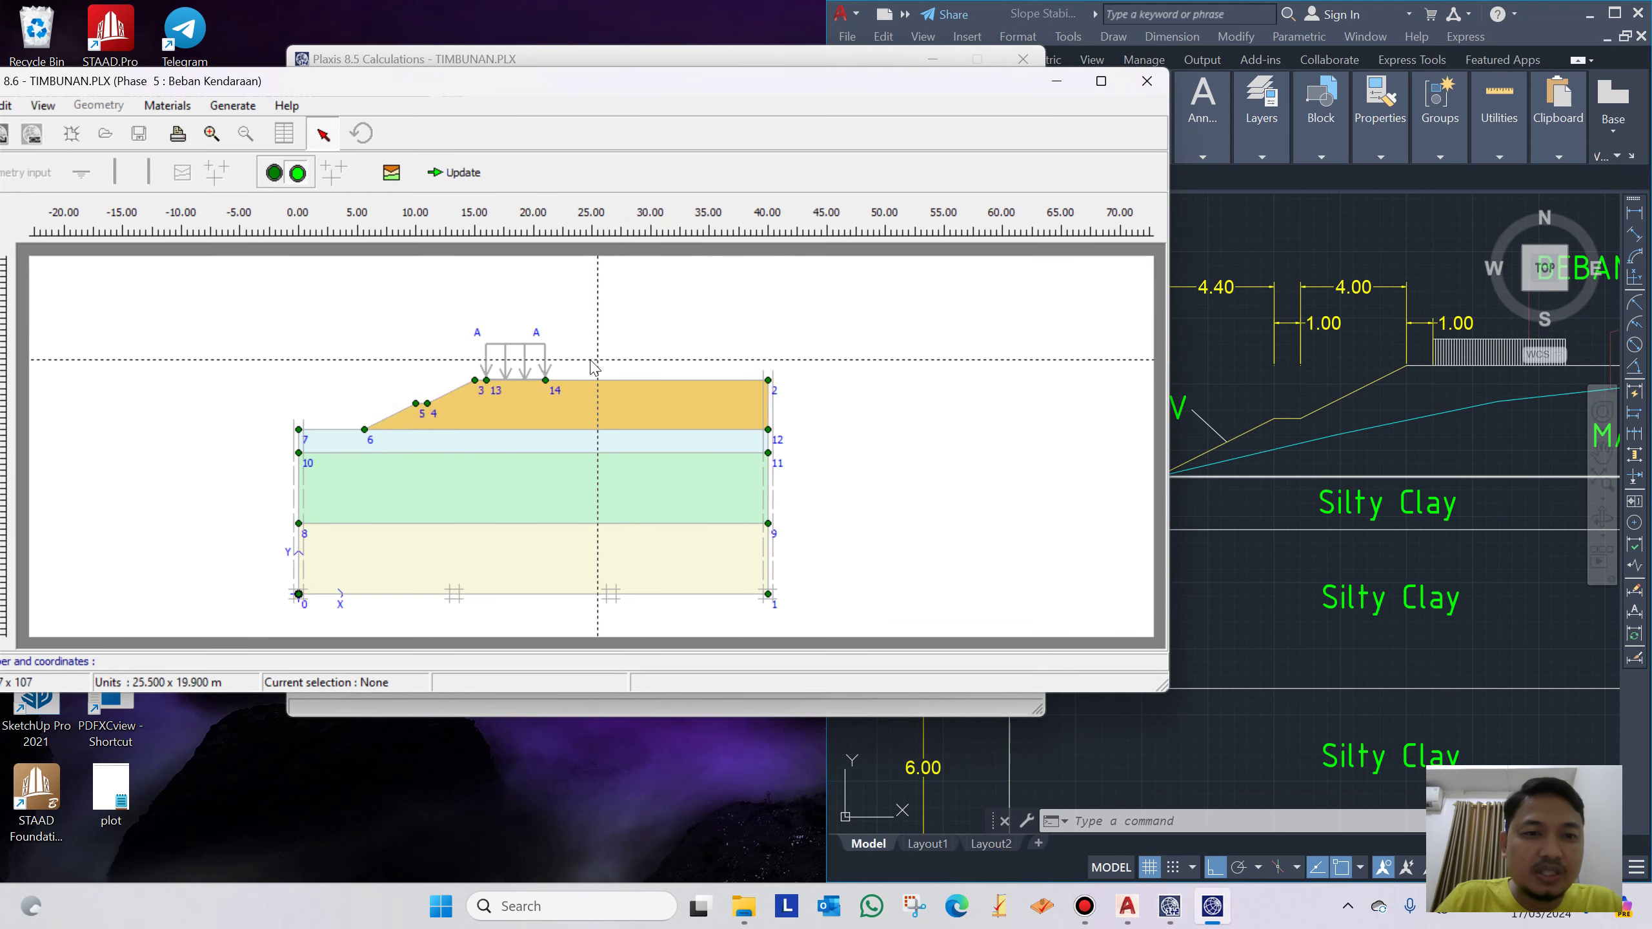
pyautogui.click(524, 384)
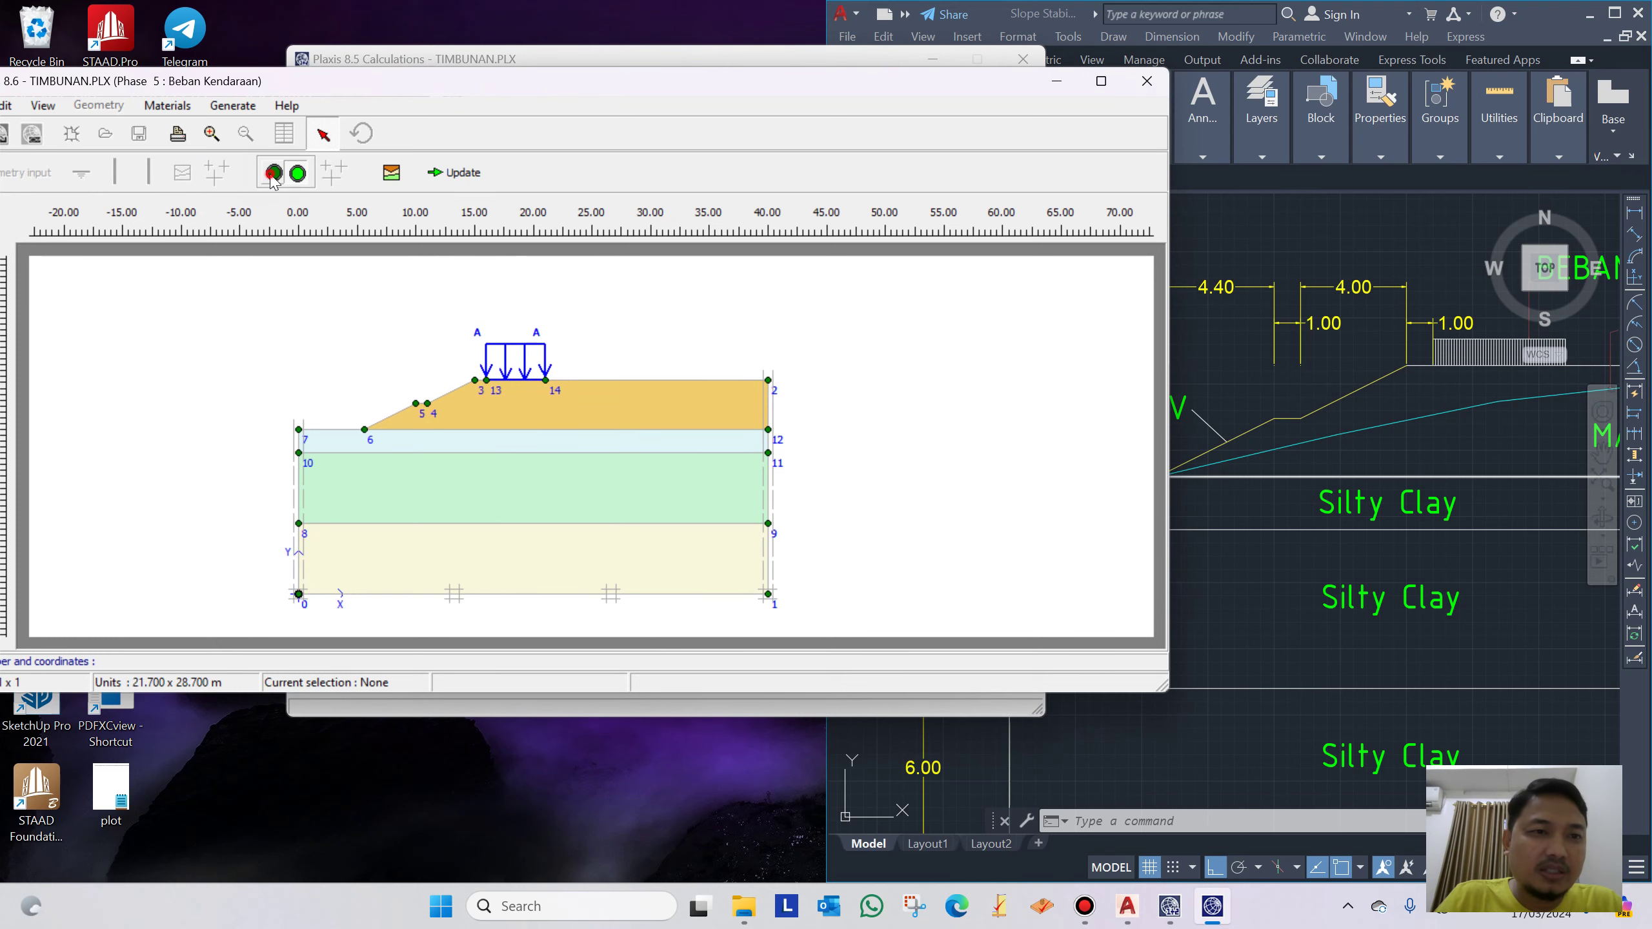
pyautogui.click(299, 179)
pyautogui.click(301, 184)
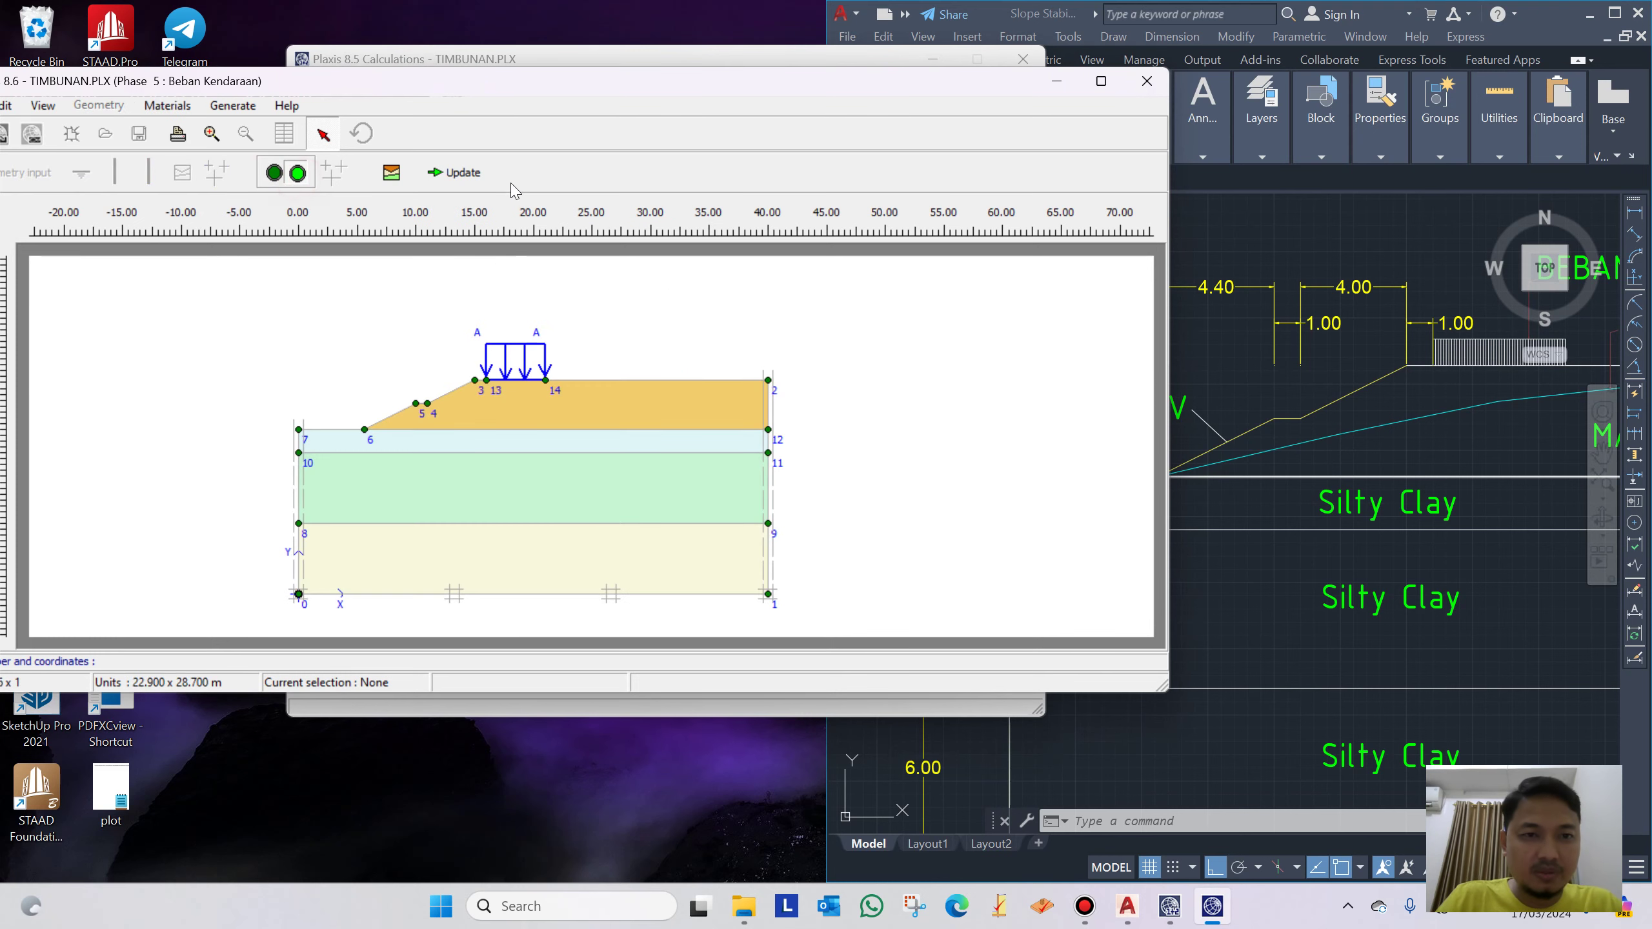
pyautogui.click(463, 173)
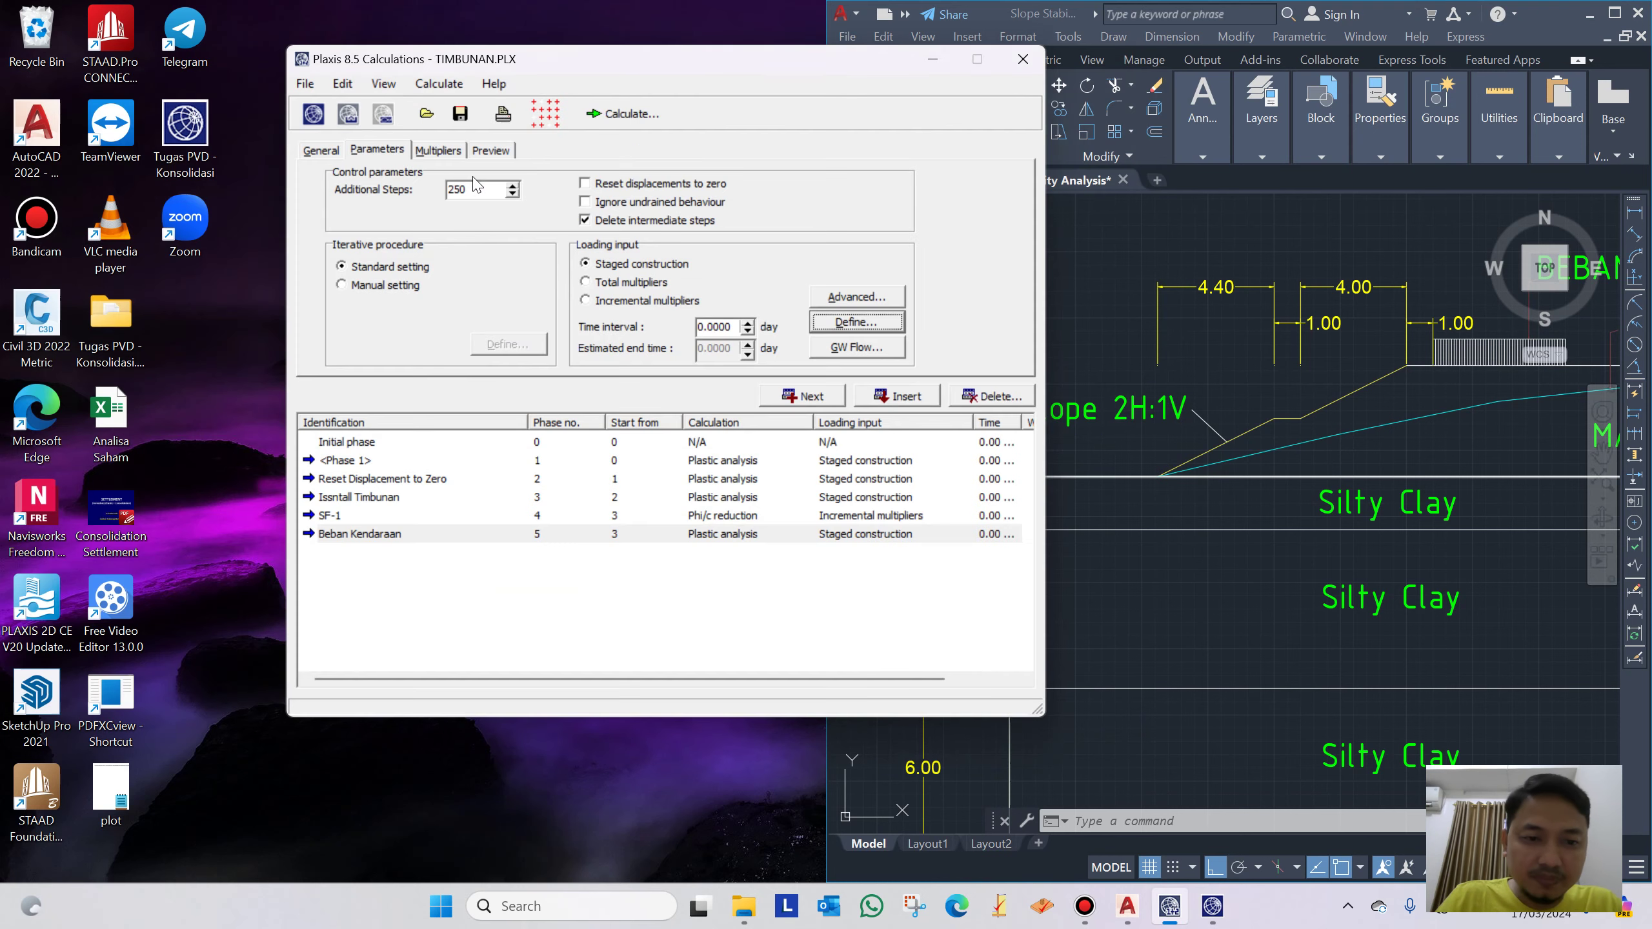
# Add calculation phase 6 named SF-2, starting from Beban Kendaraan, with Phi/c reduction as its calculation type
pyautogui.click(812, 396)
pyautogui.doubleClick(572, 192)
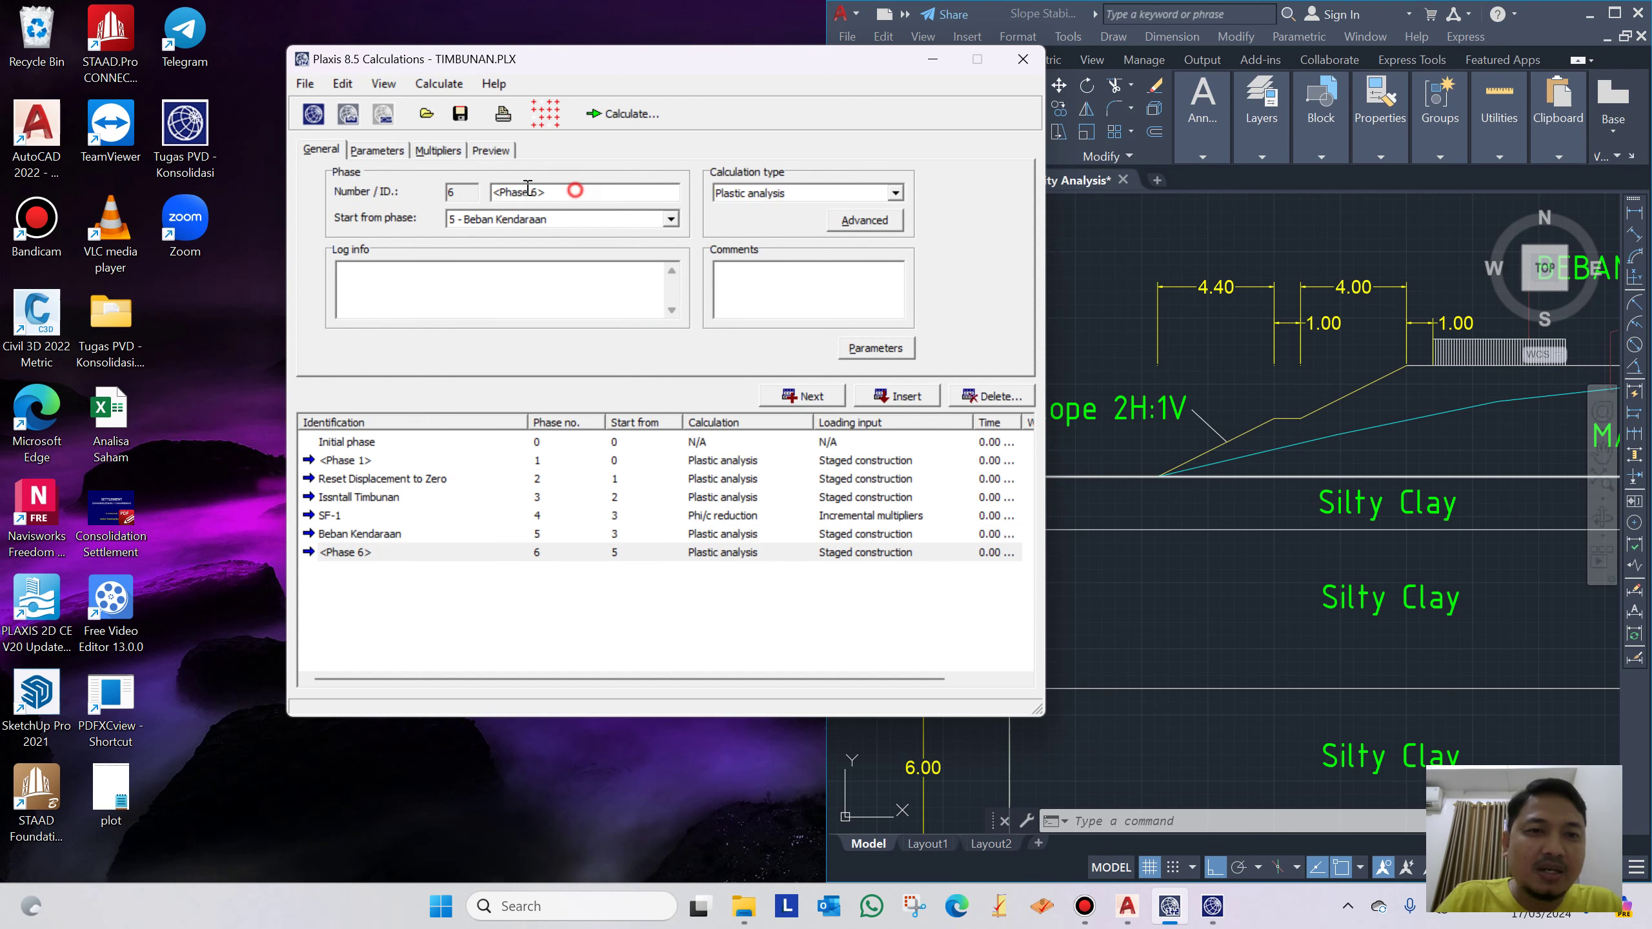
pyautogui.write('SF-2')
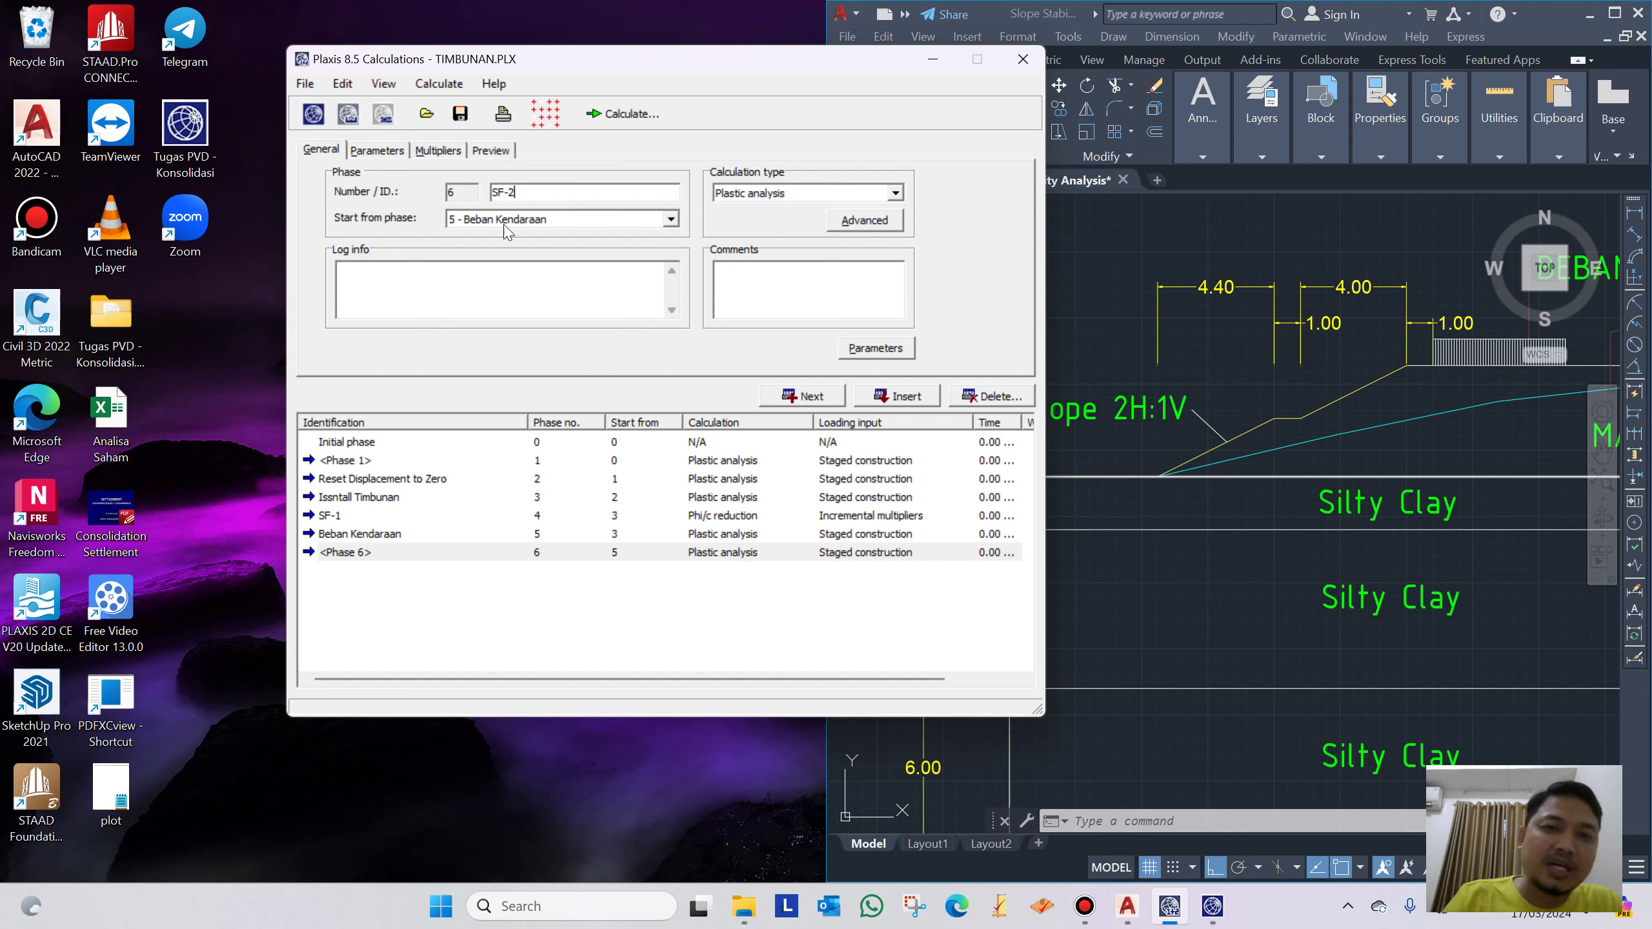
pyautogui.click(849, 192)
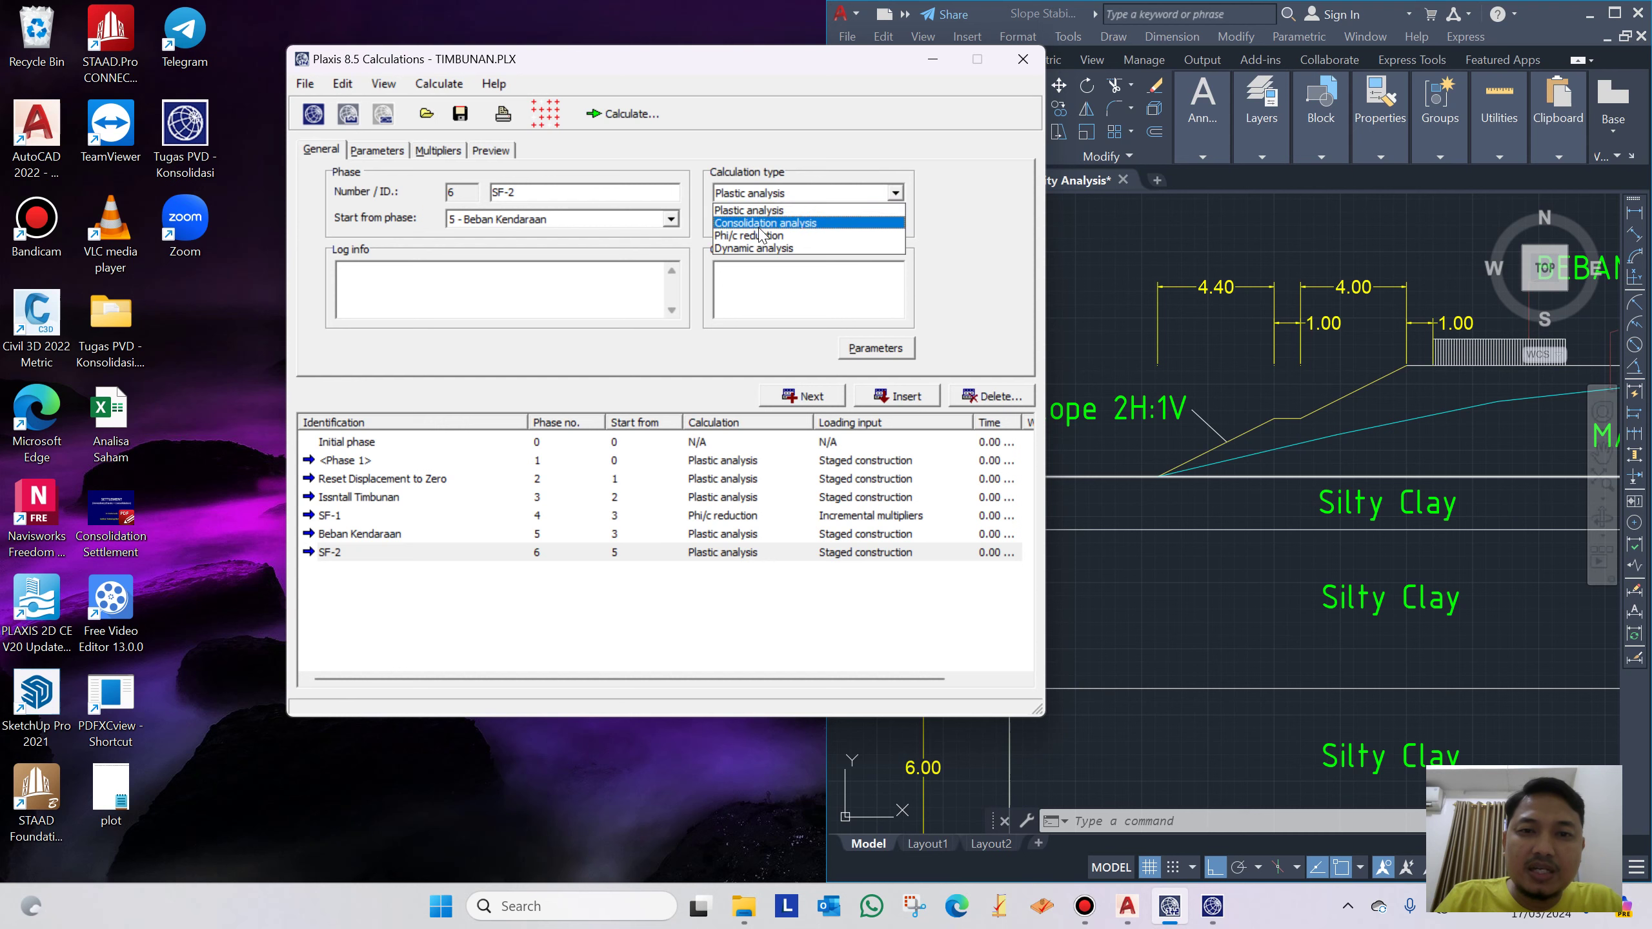
pyautogui.click(760, 236)
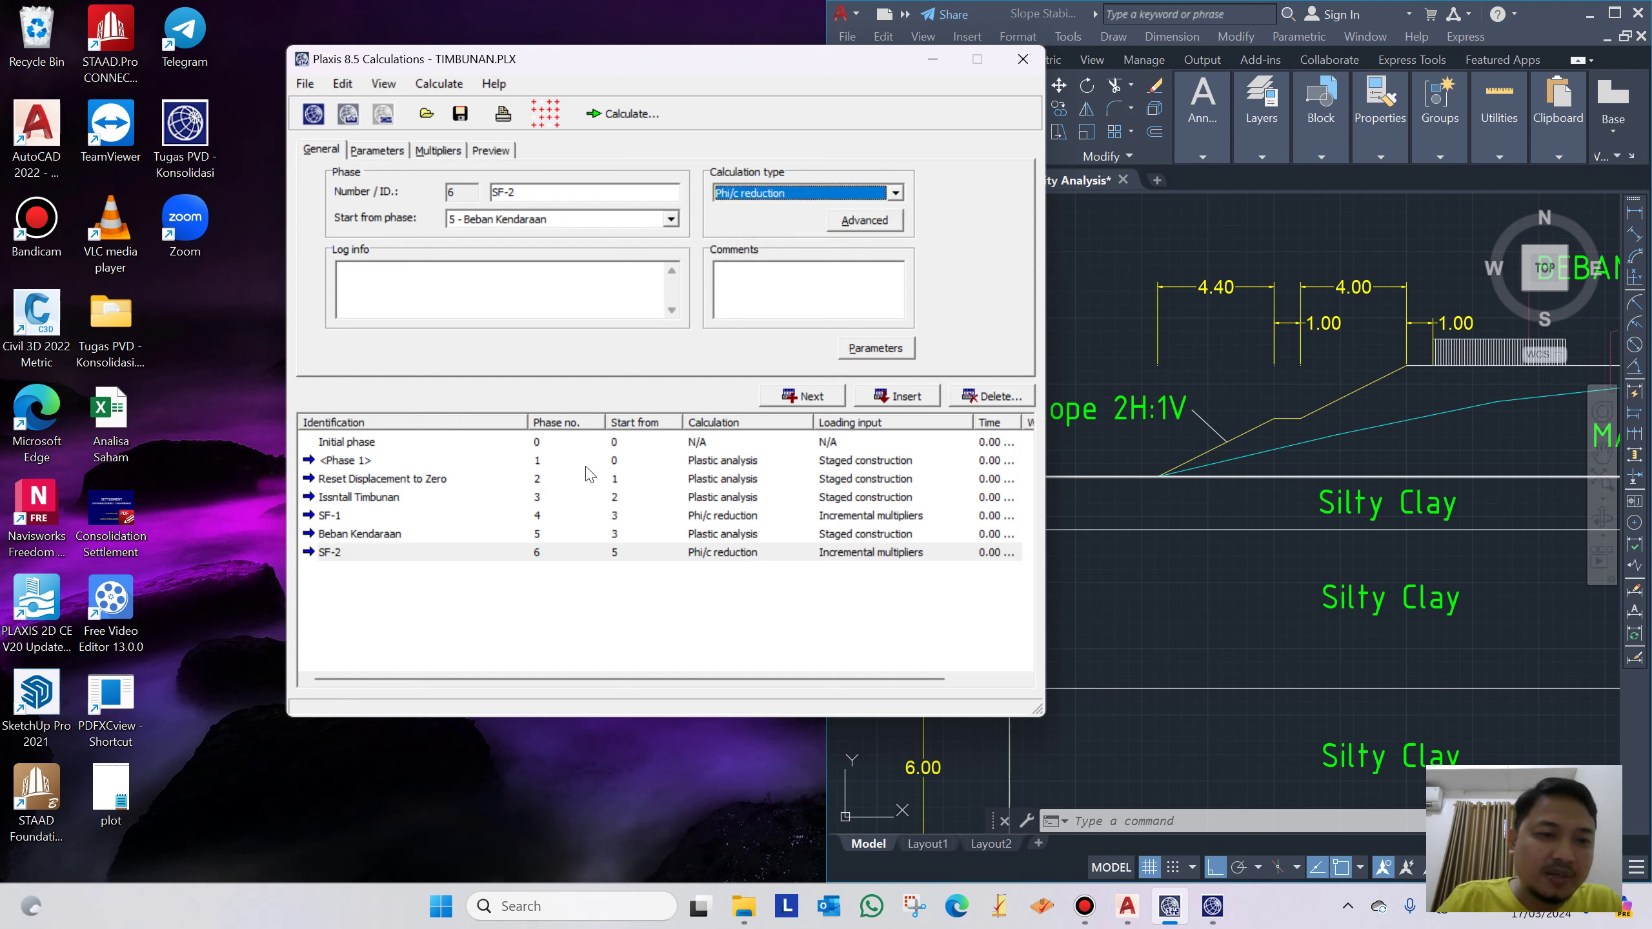
# Rename calculation phase 3 as Isntall Timbunan
pyautogui.click(381, 496)
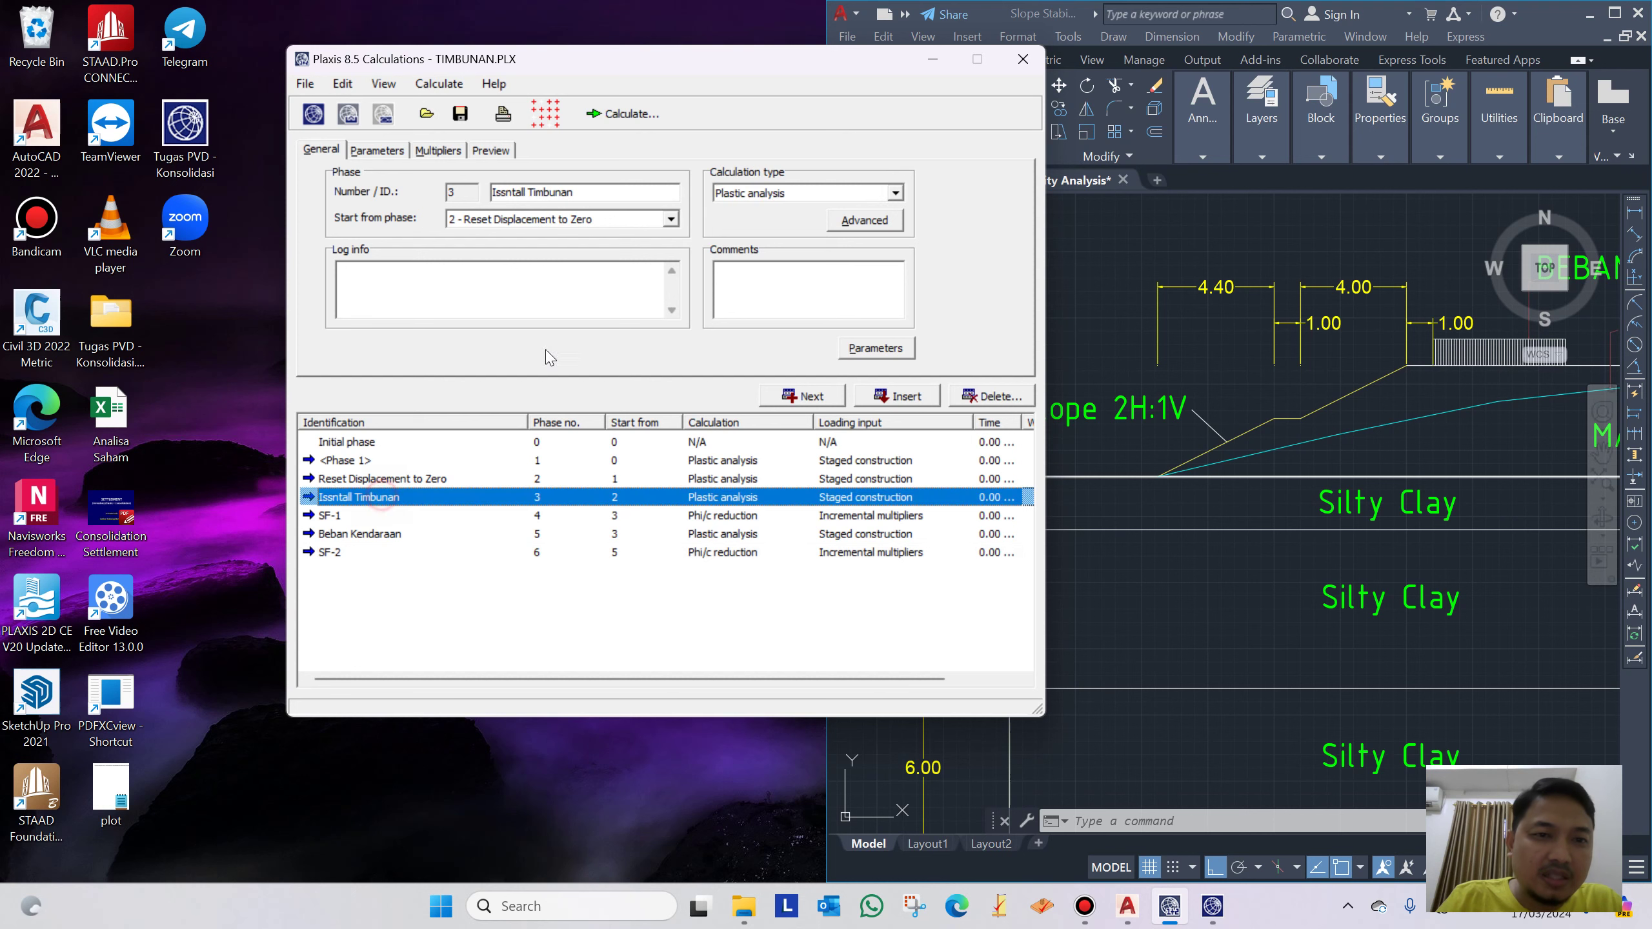
pyautogui.click(508, 196)
pyautogui.press('BackSpace')
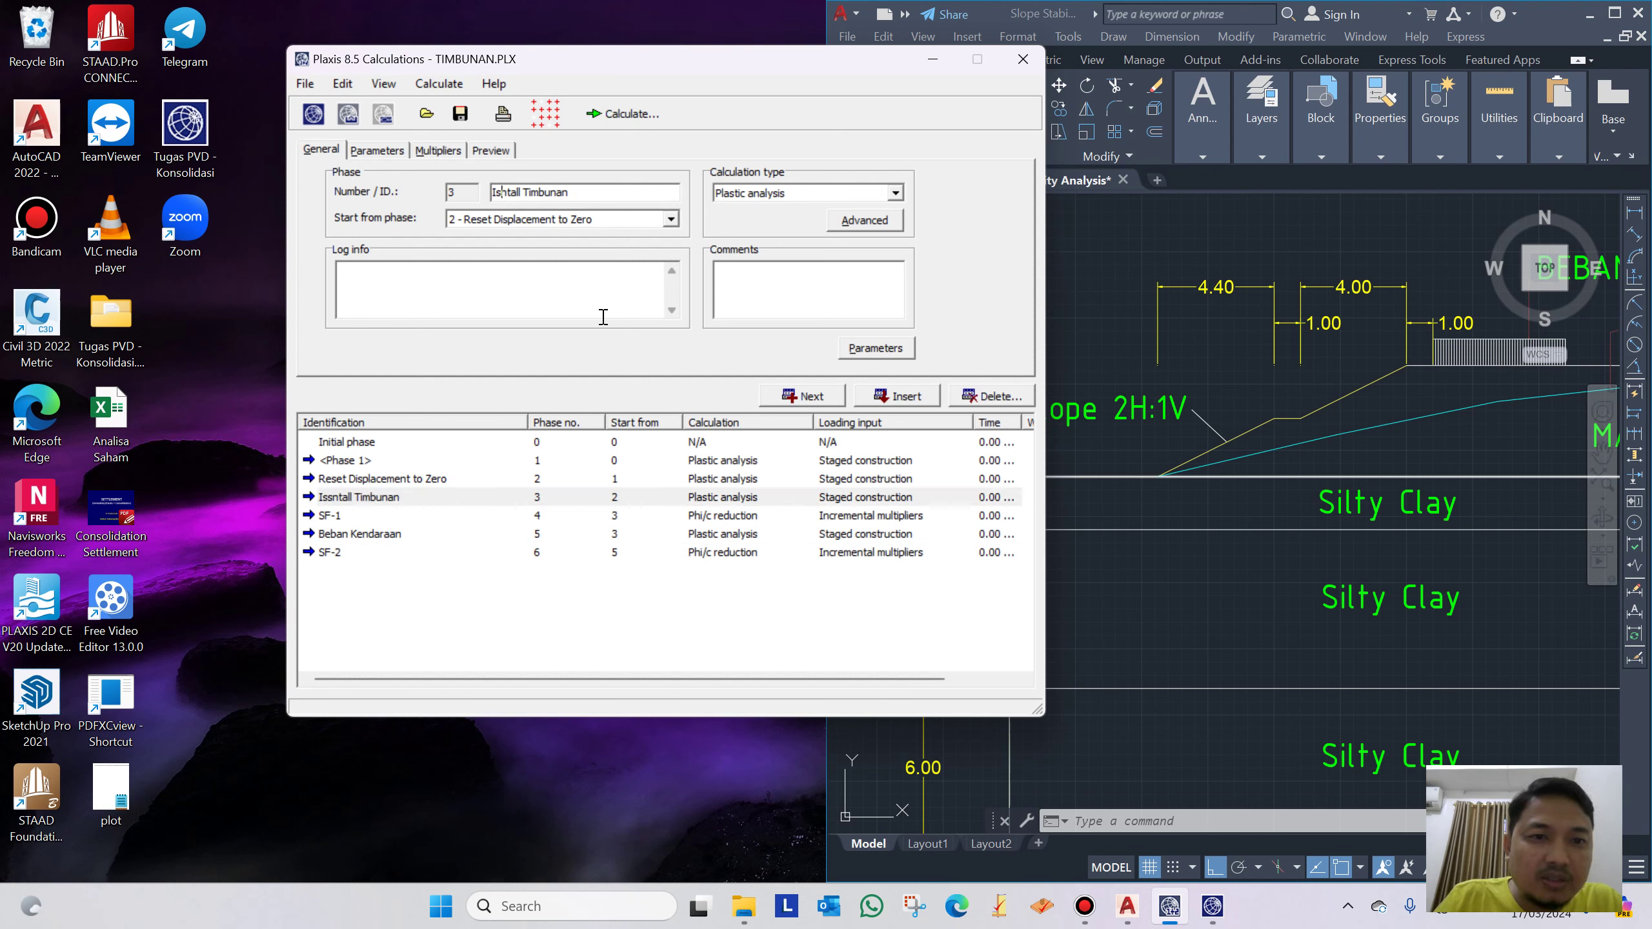
# Pick the mesh node at the embankment's crest edge as point A for the load-displacement curves and update the selection
pyautogui.click(364, 462)
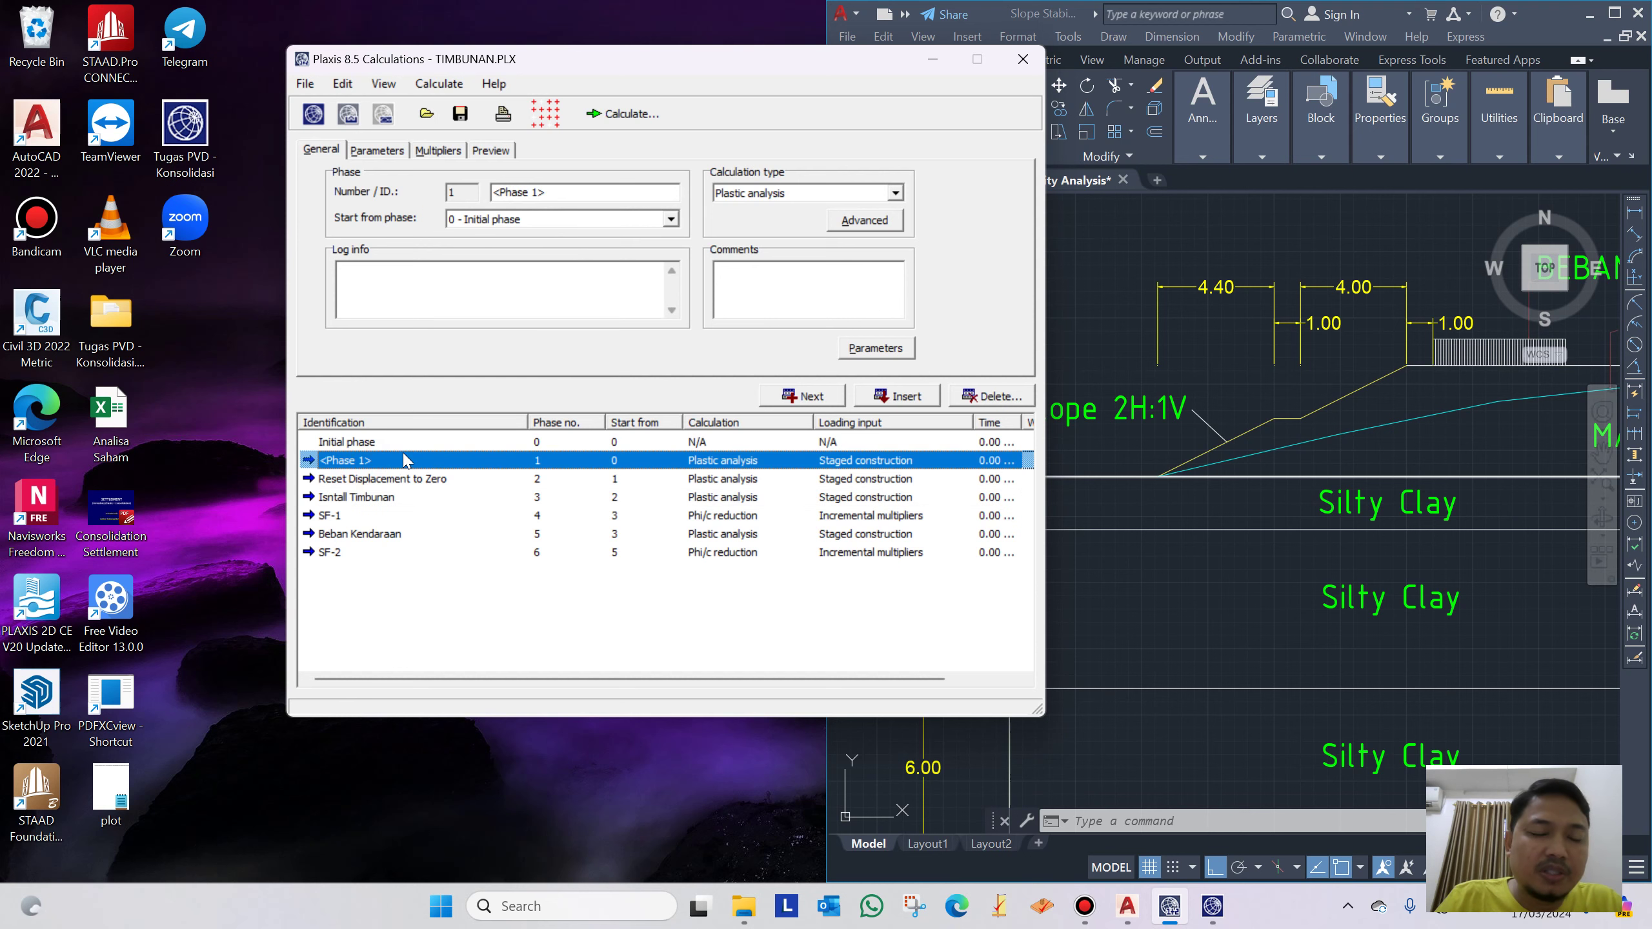
pyautogui.click(626, 113)
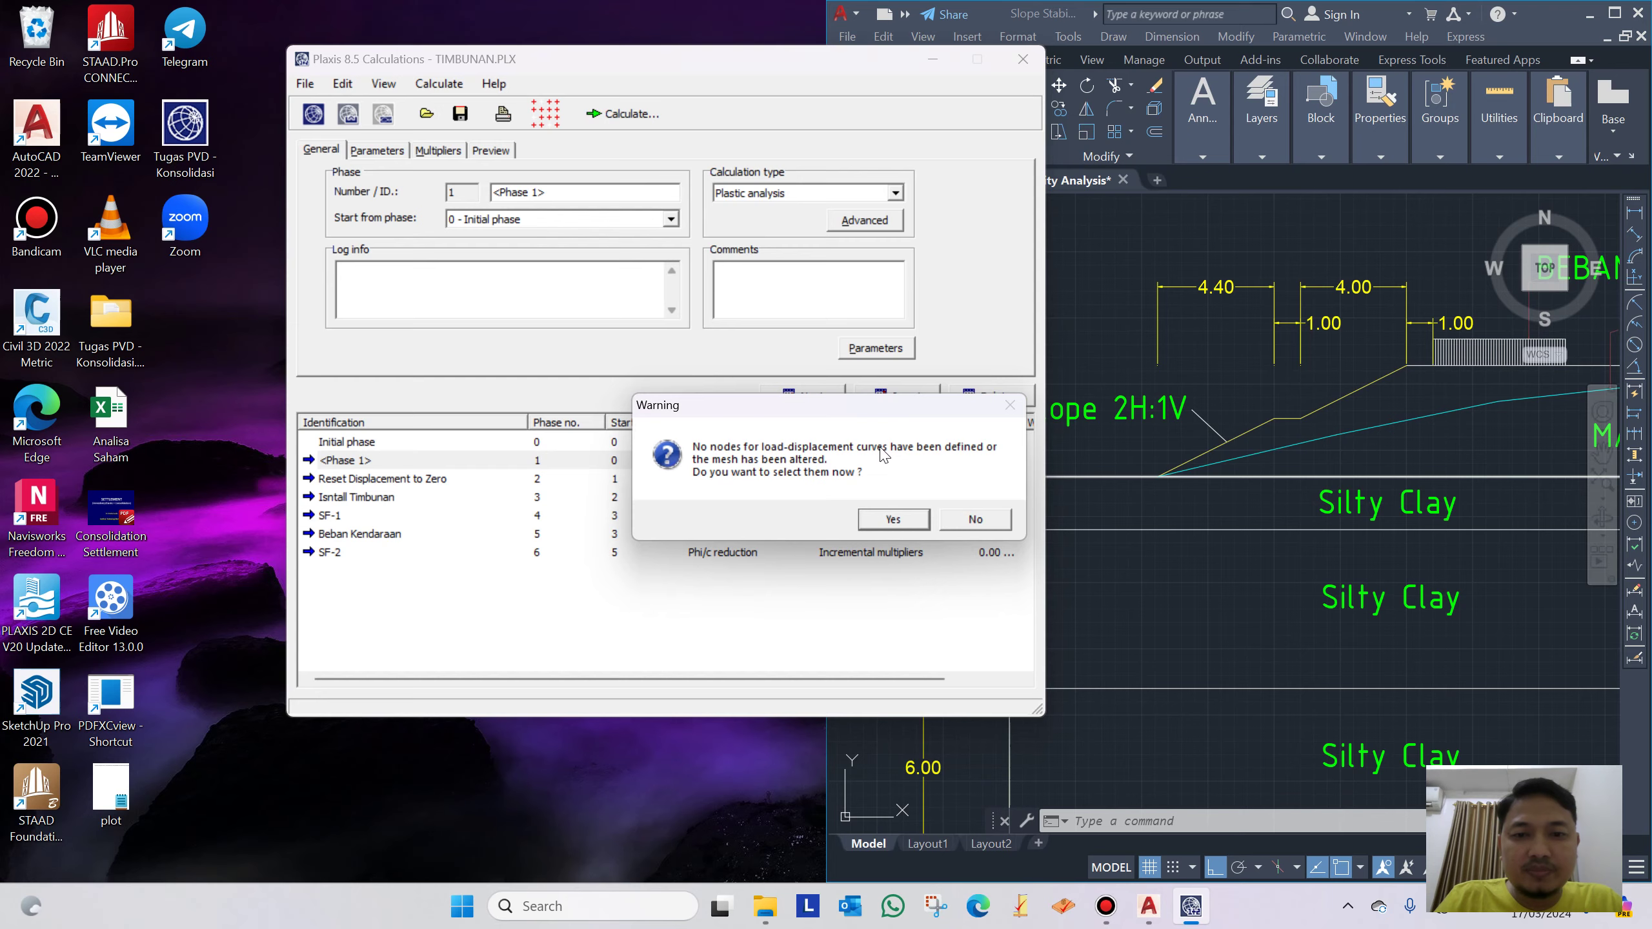
pyautogui.click(891, 521)
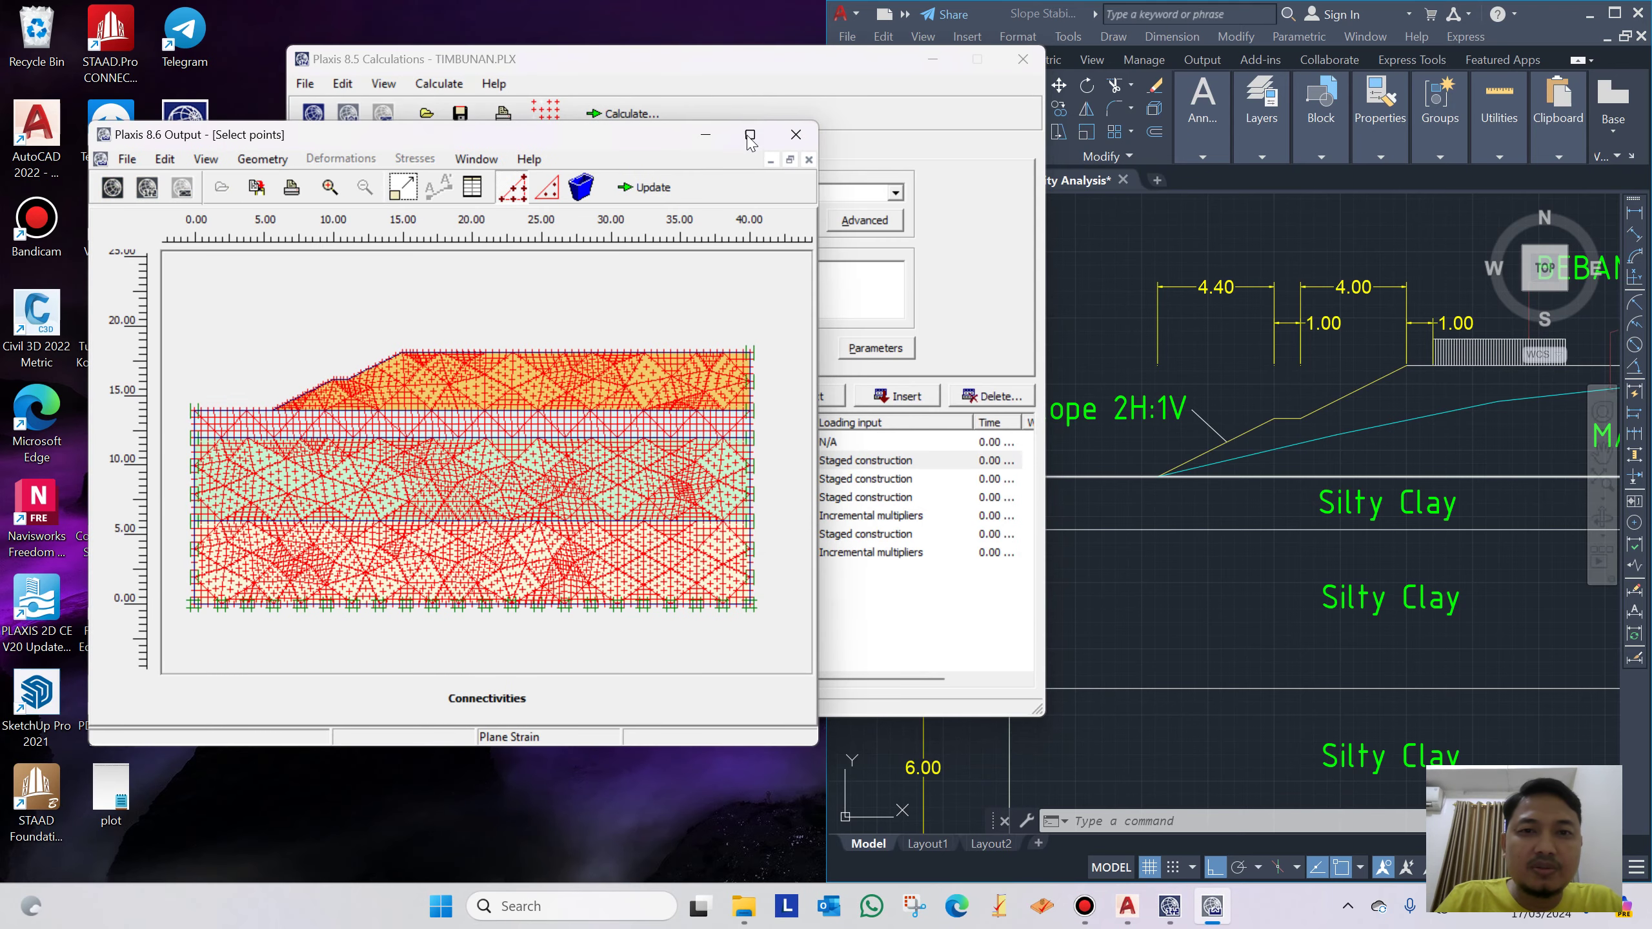
pyautogui.click(750, 134)
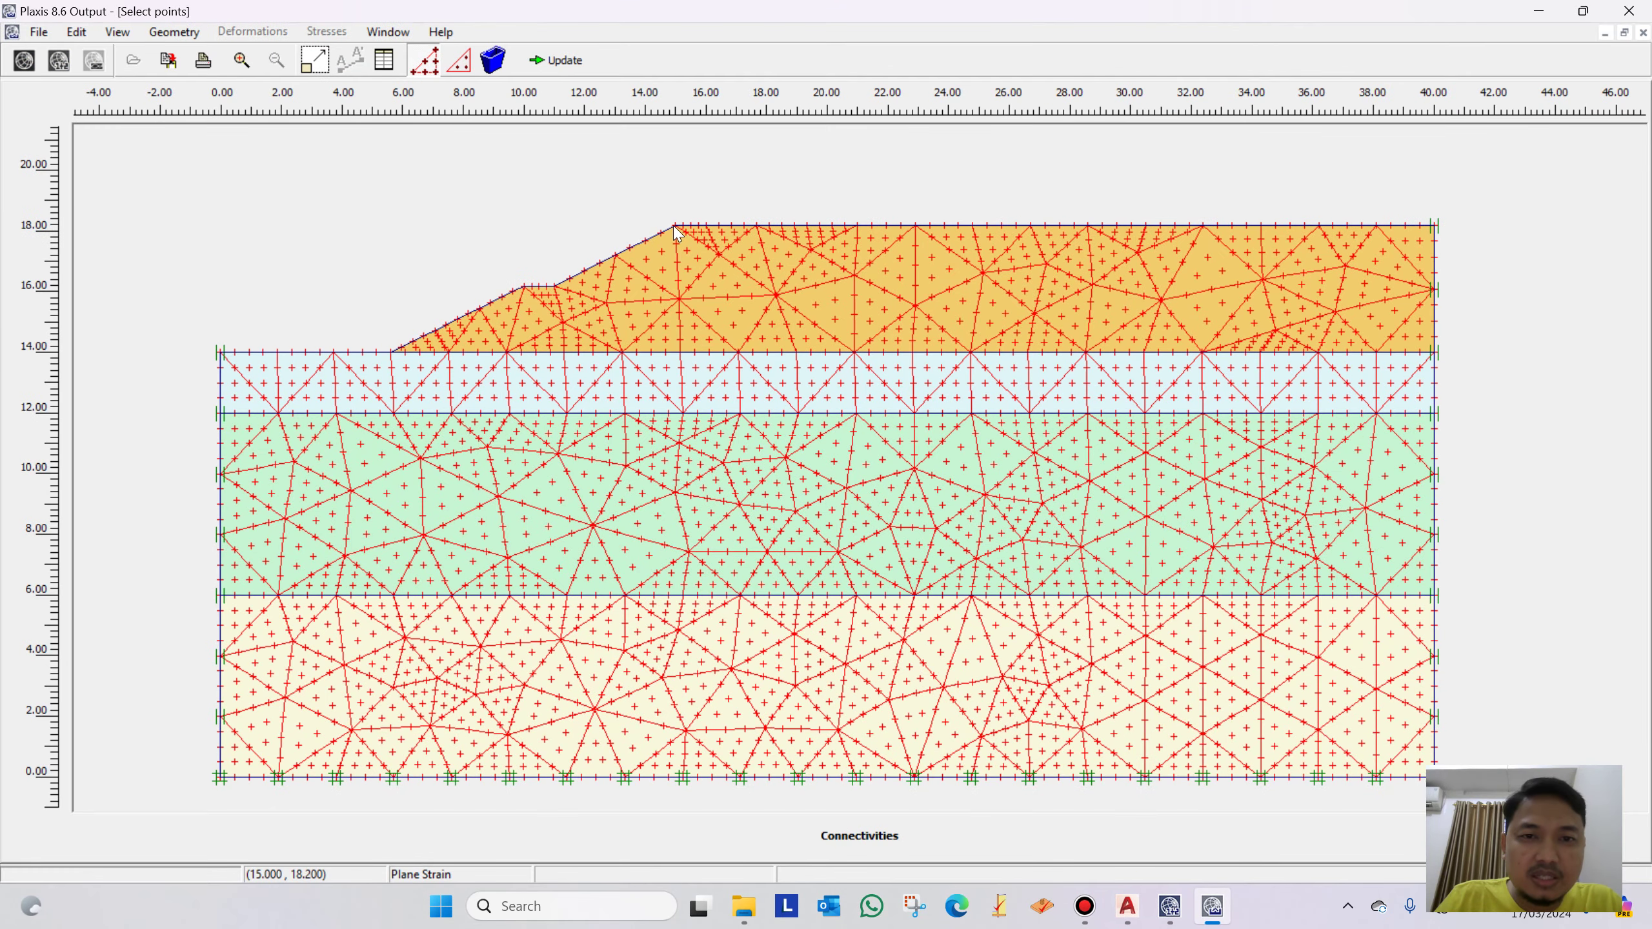
pyautogui.click(677, 234)
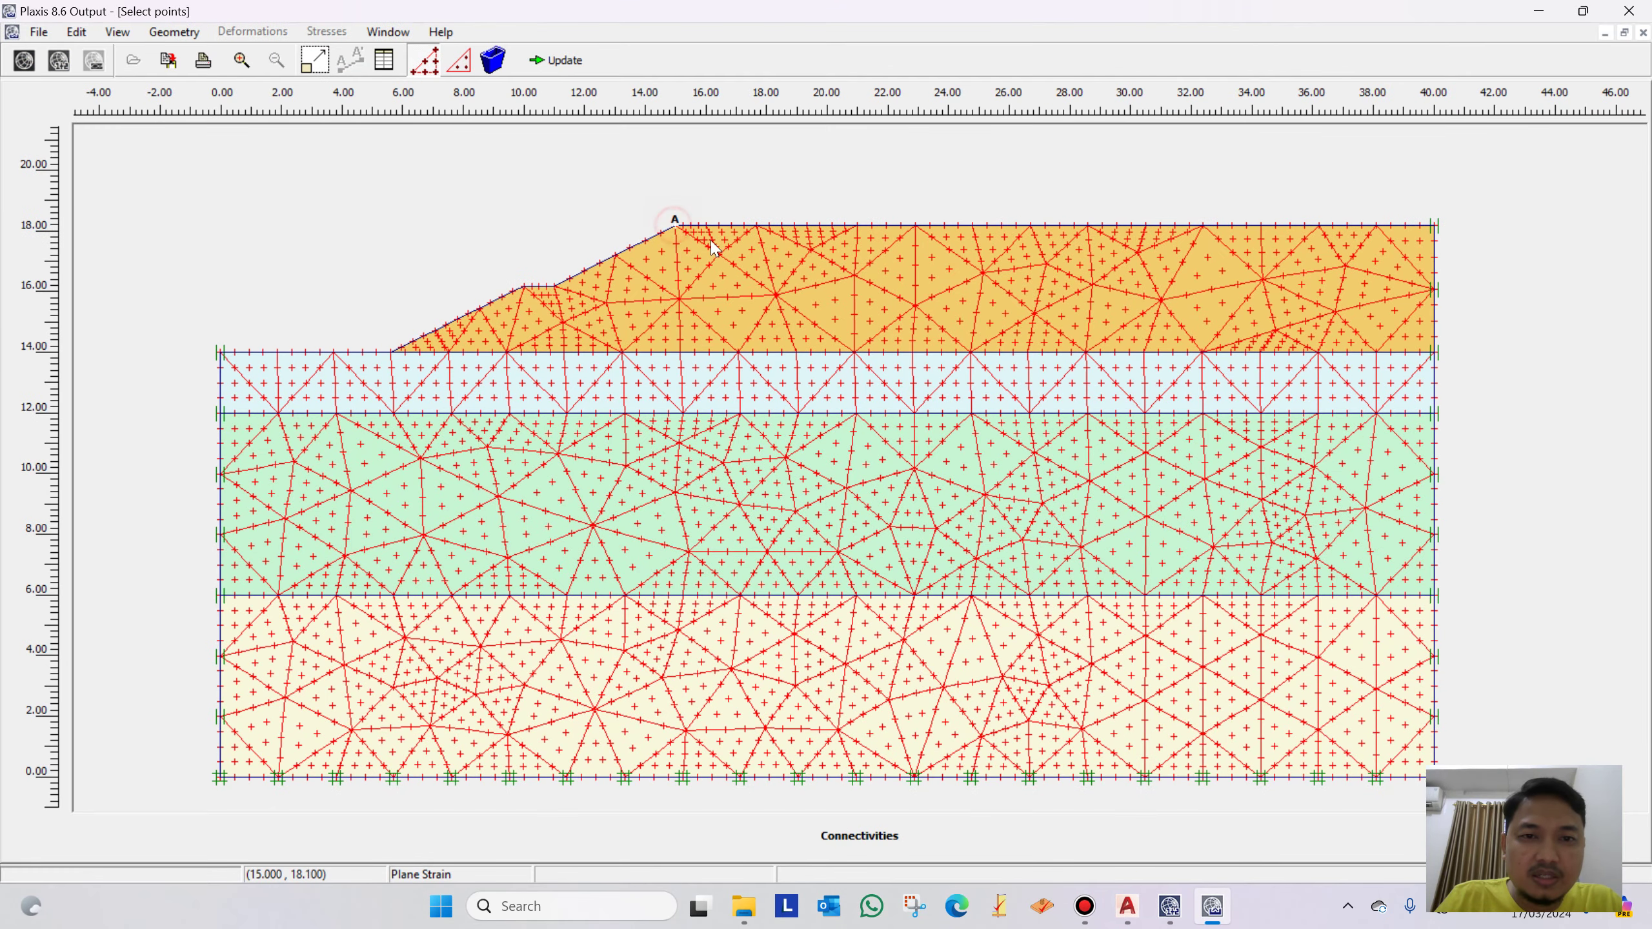
pyautogui.click(574, 63)
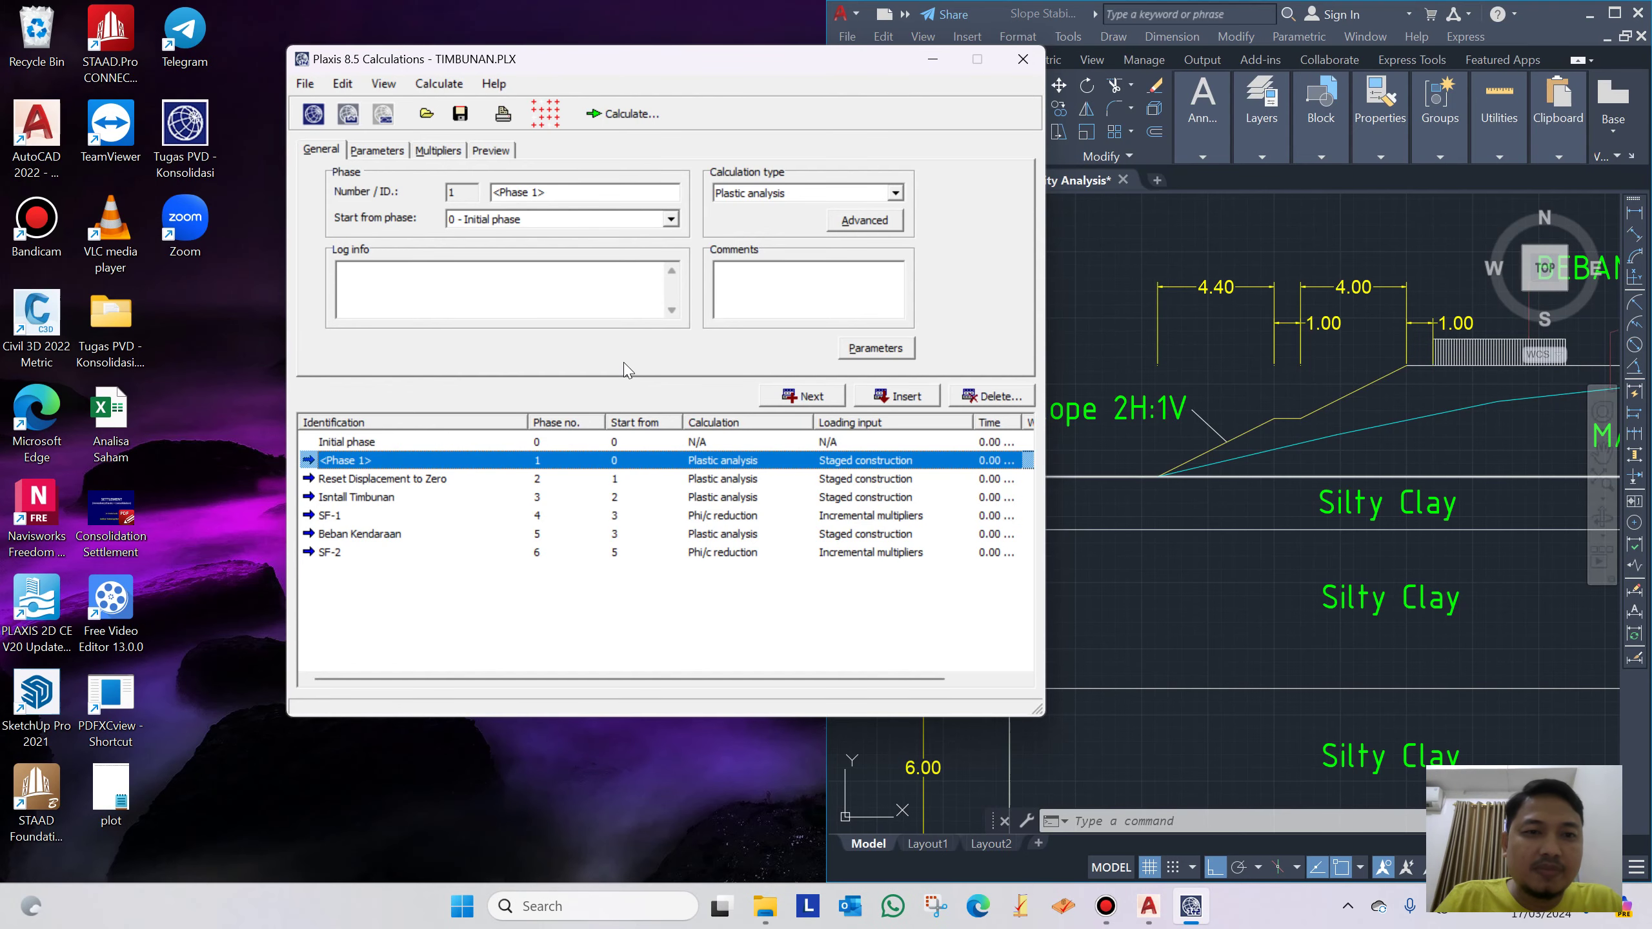
# Run the calculation of all phases from Phase 1 through SF-2, dismissing the version errors
pyautogui.click(633, 114)
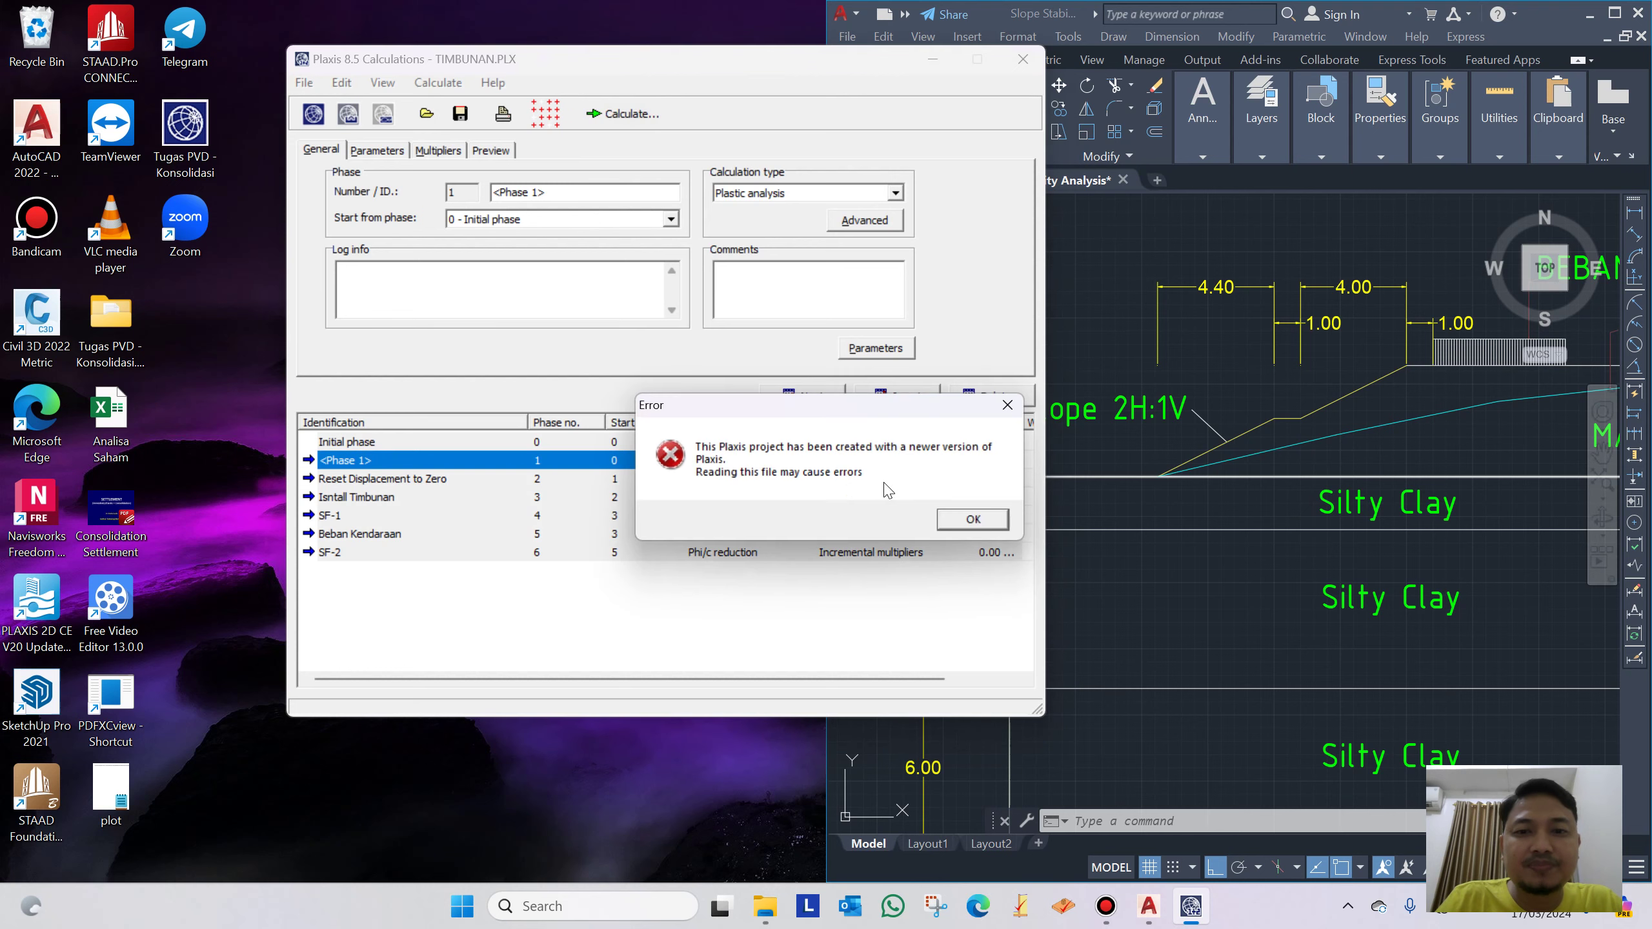
pyautogui.click(967, 519)
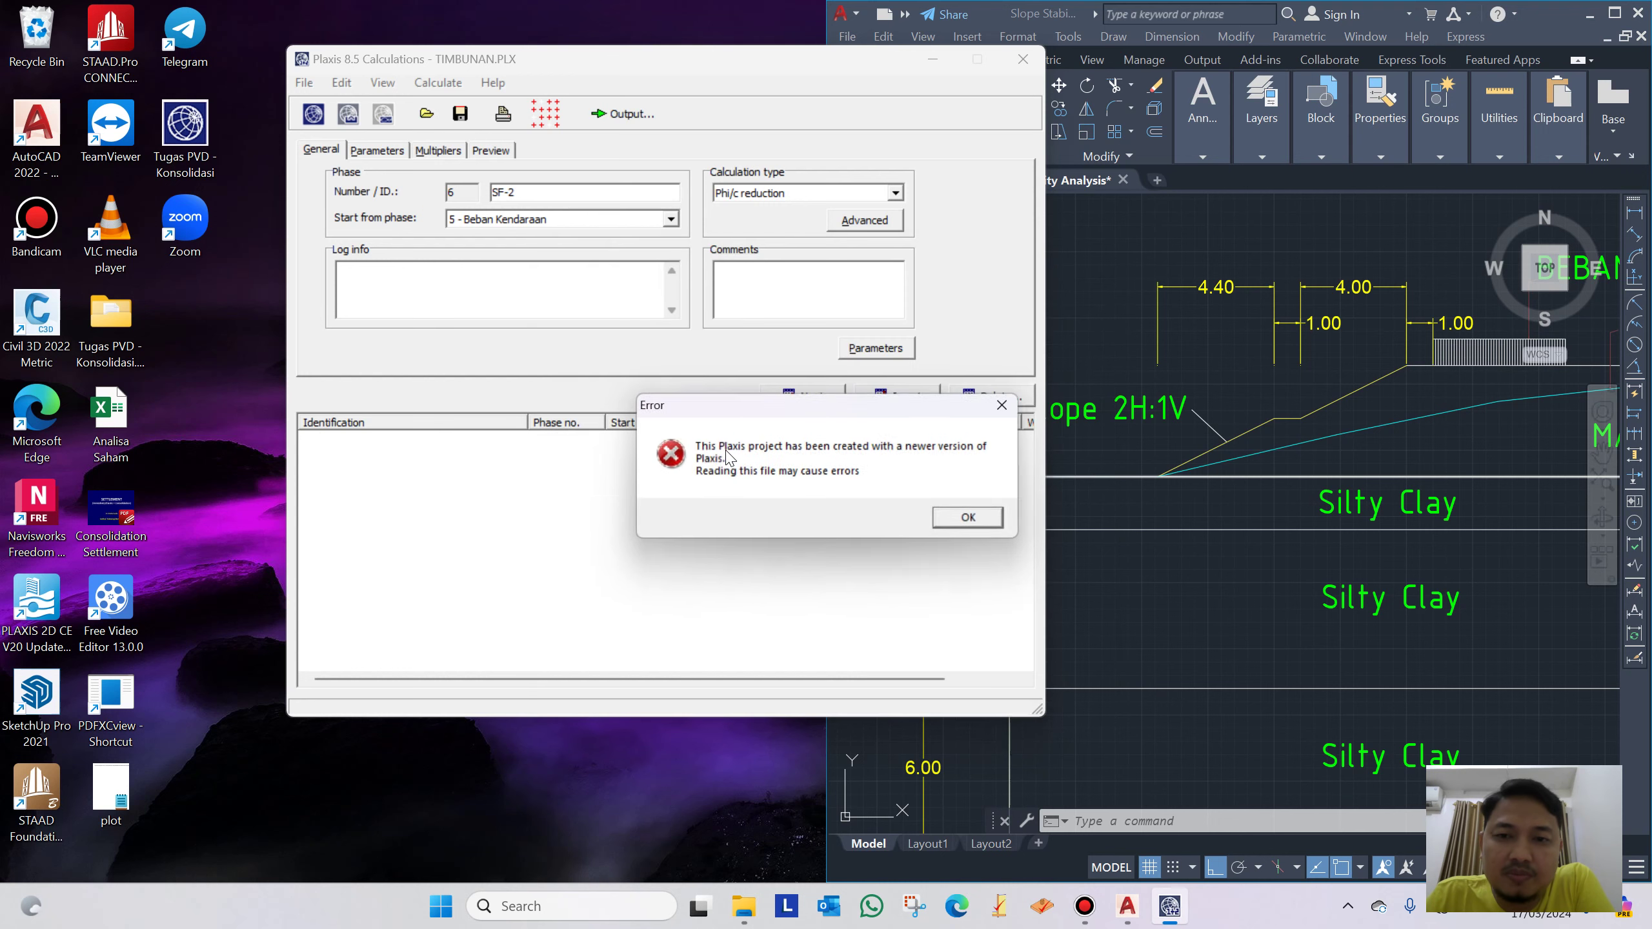
pyautogui.click(974, 520)
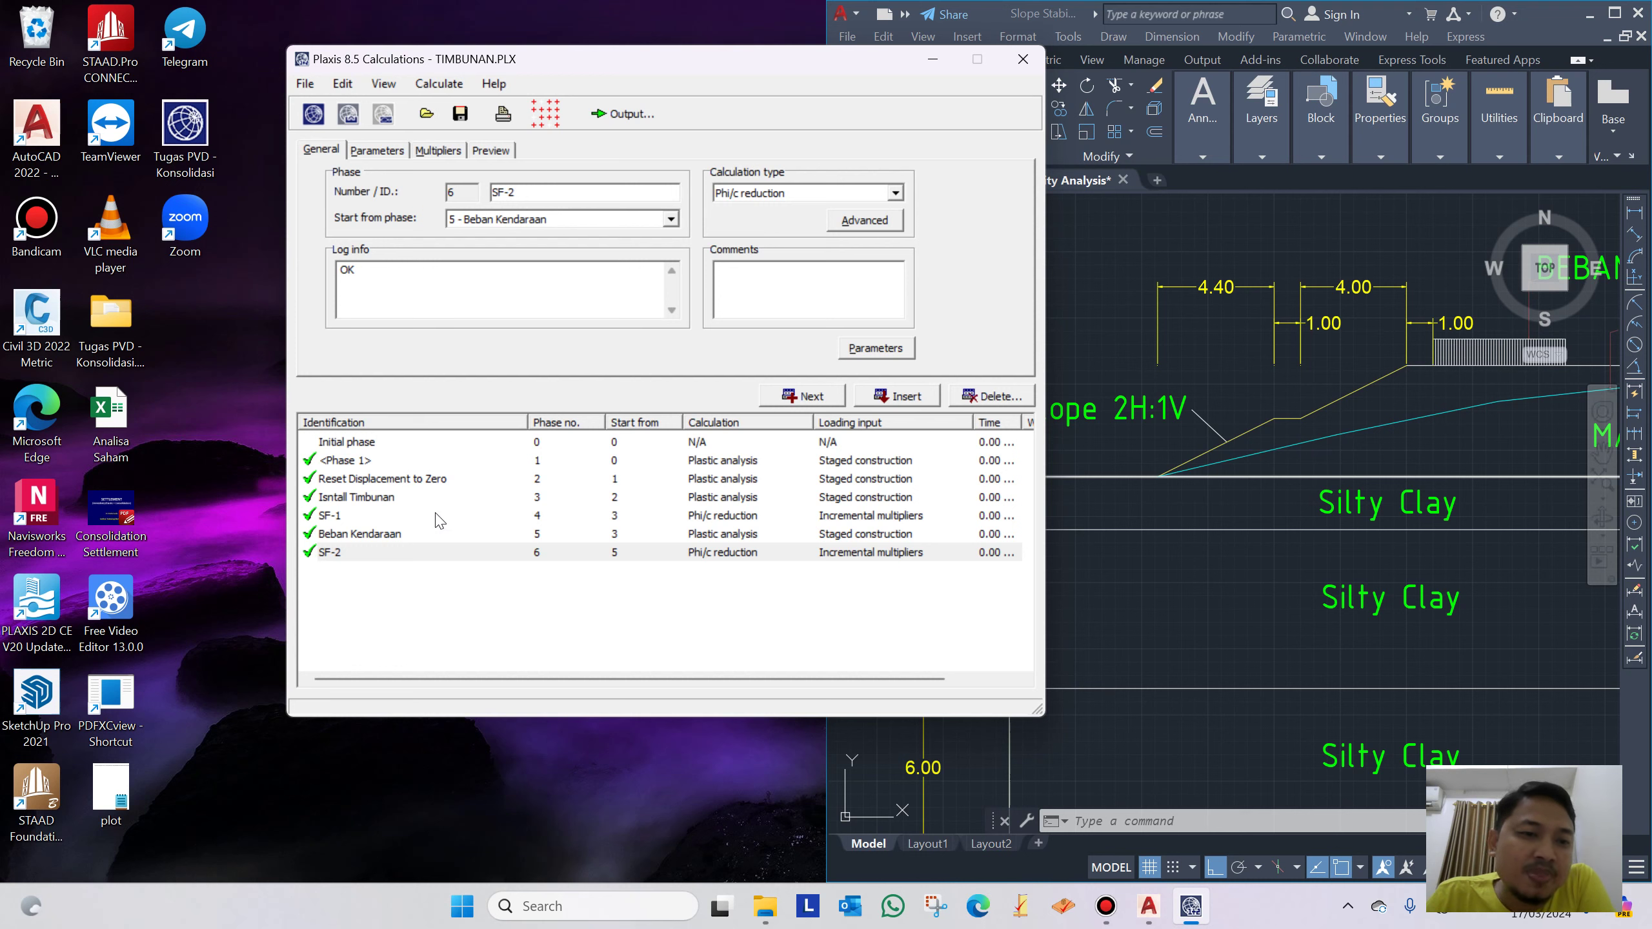
# View the deformed mesh output of Phase 1 and close it
pyautogui.click(382, 483)
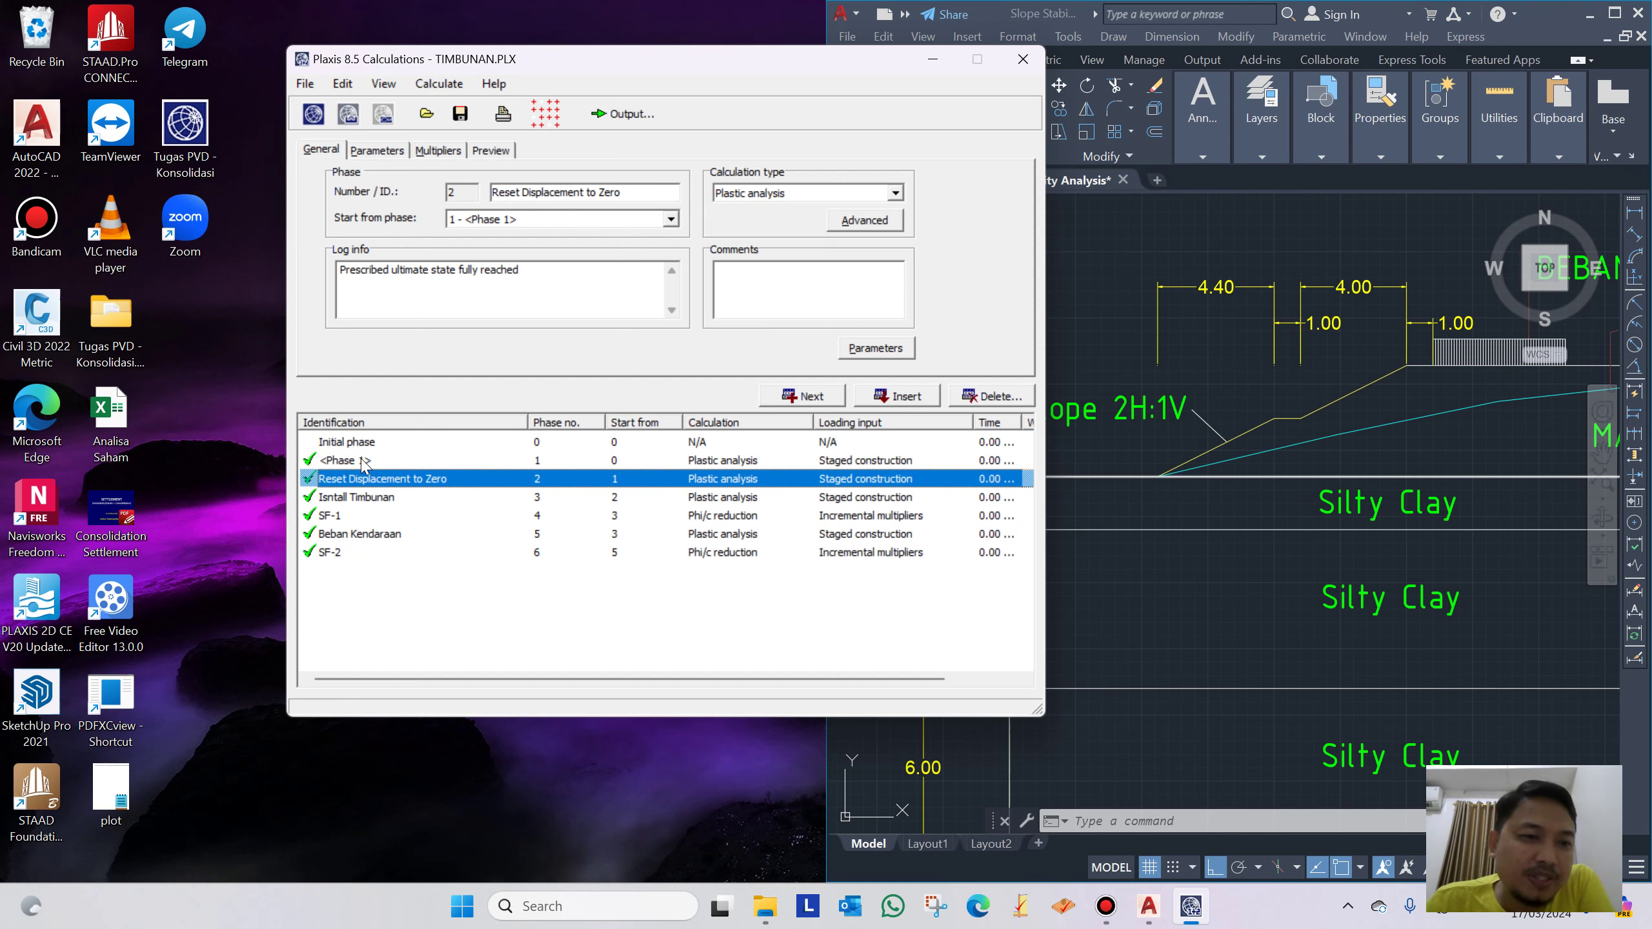
pyautogui.click(367, 461)
pyautogui.click(640, 119)
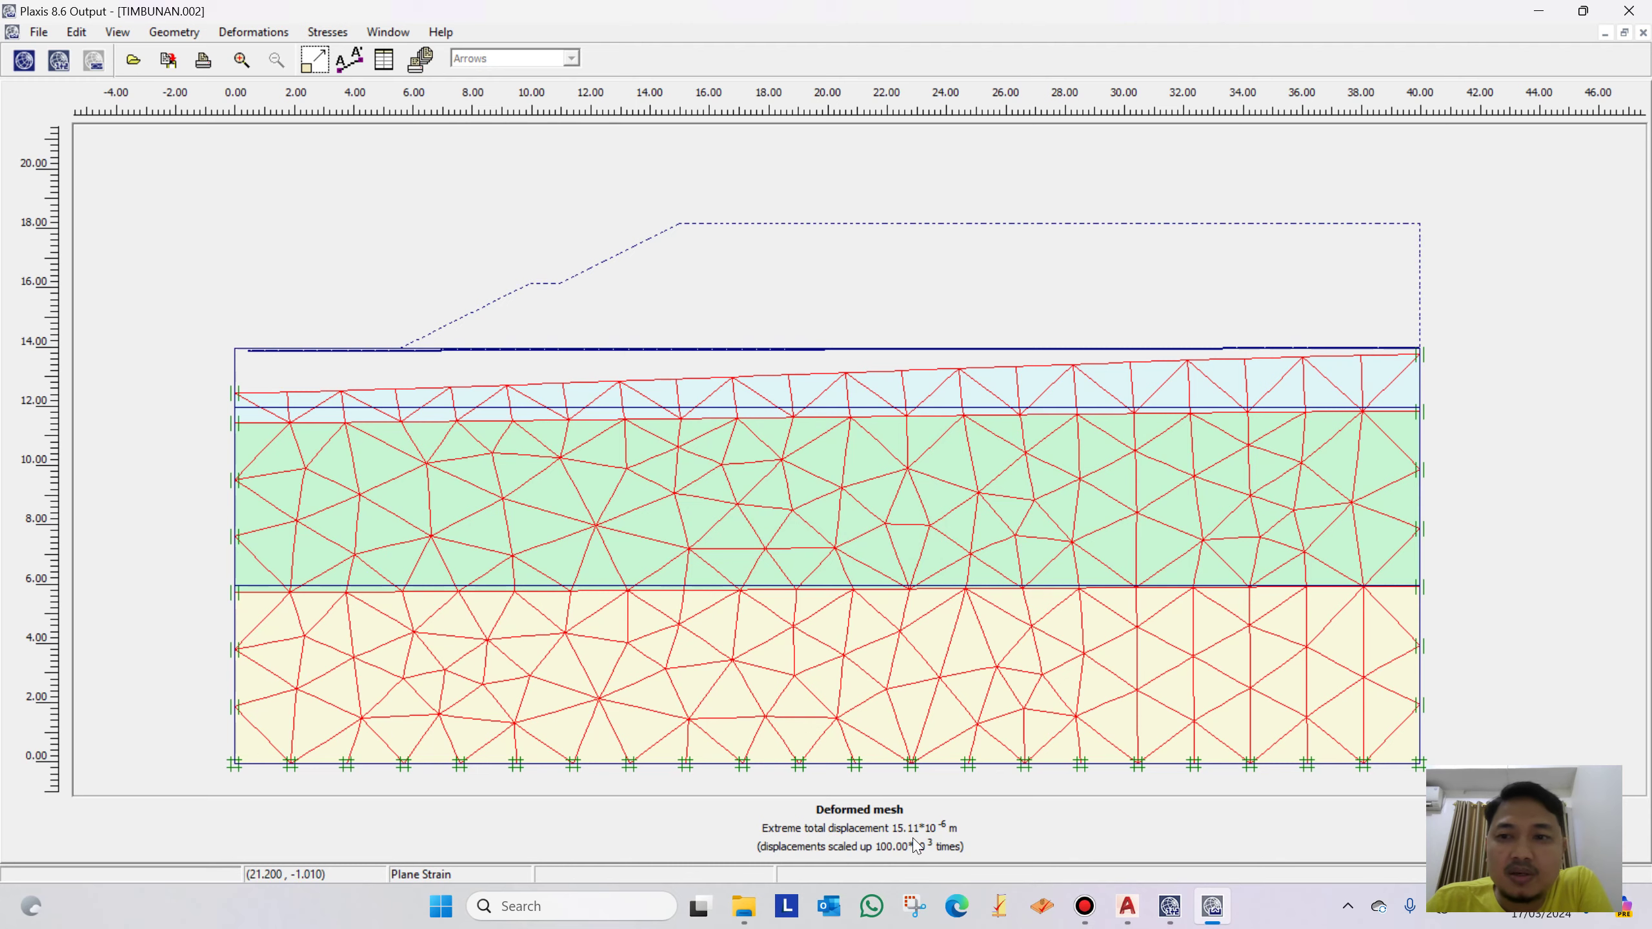
pyautogui.click(1641, 11)
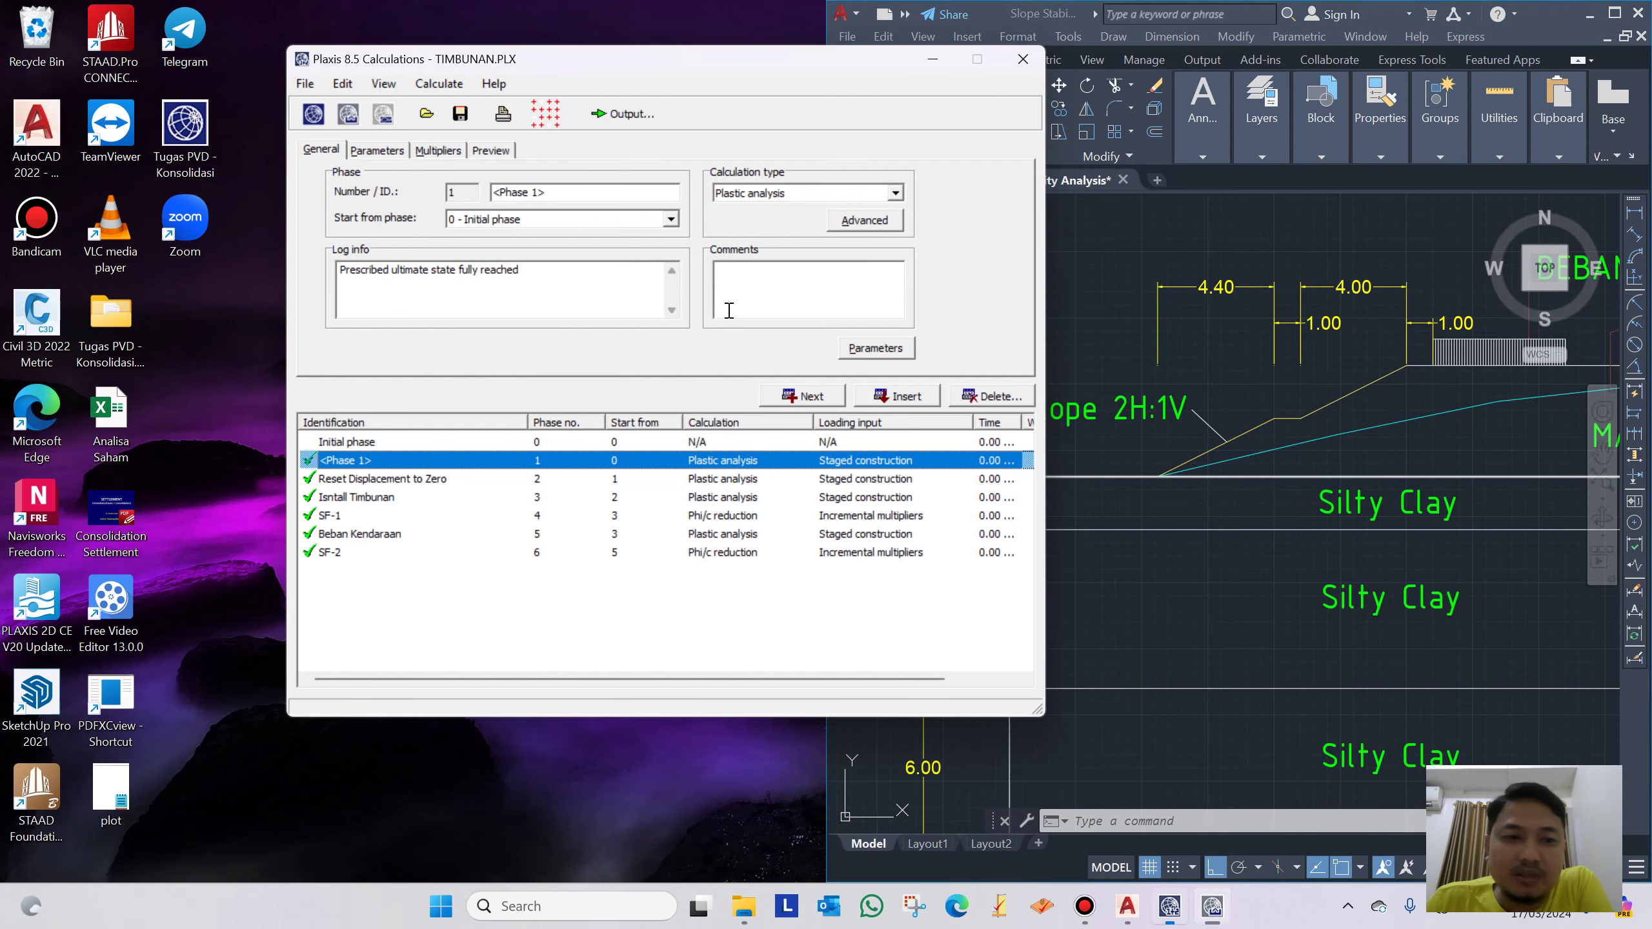
# View the deformed mesh output of the Reset Displacement to Zero phase and close it
pyautogui.click(402, 479)
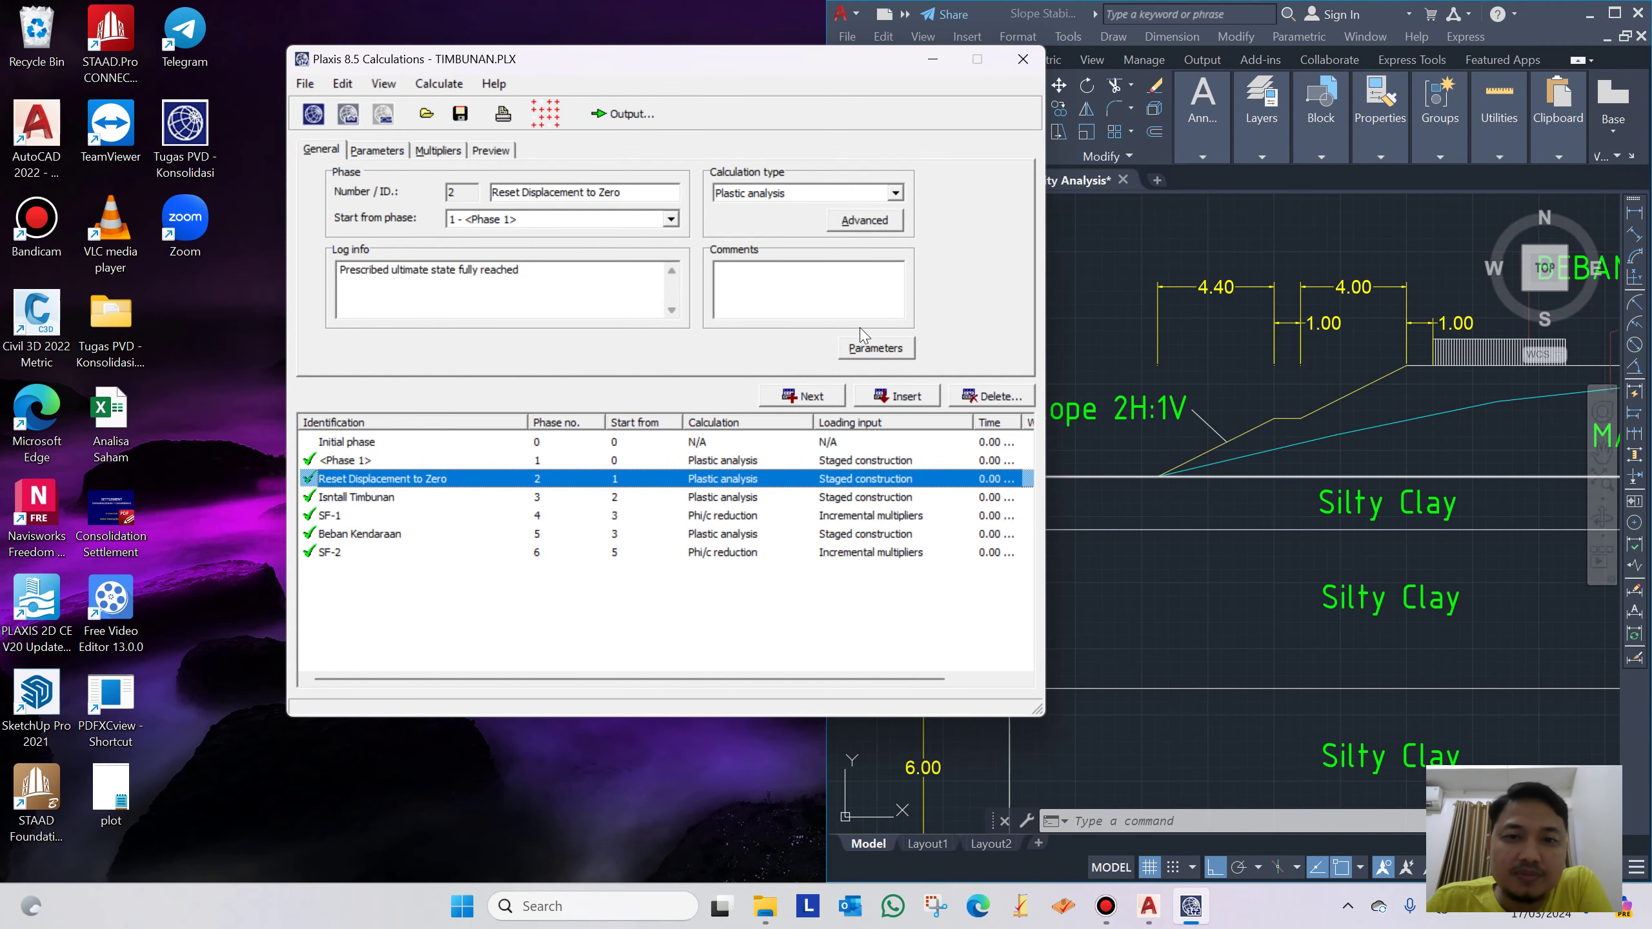
pyautogui.click(624, 116)
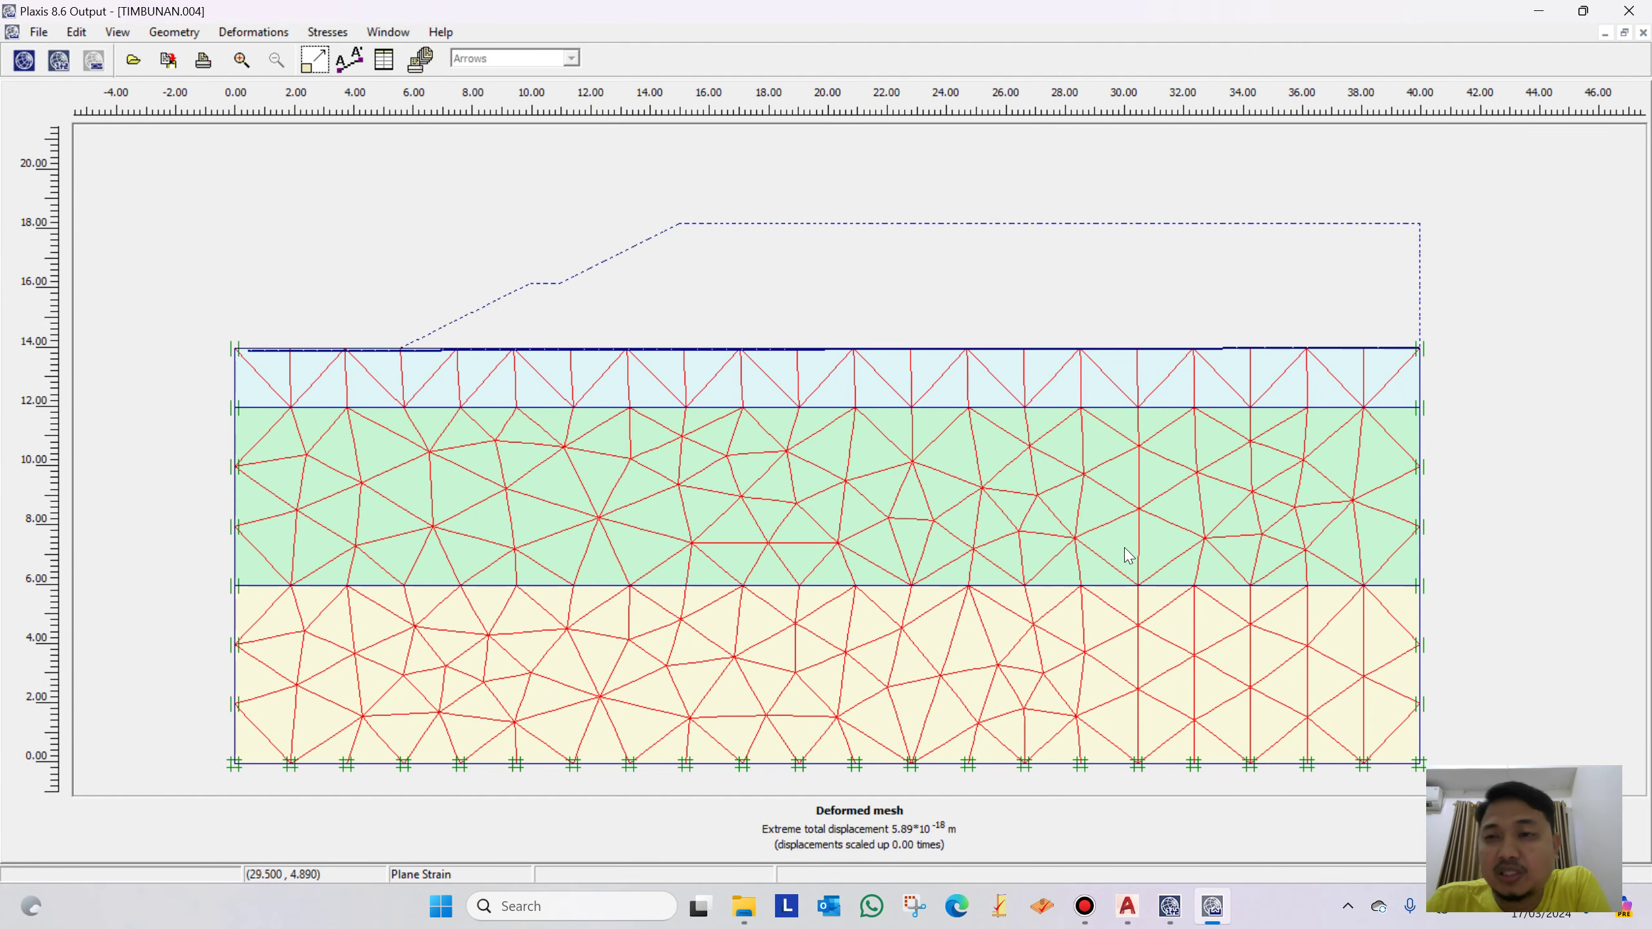
pyautogui.click(1629, 10)
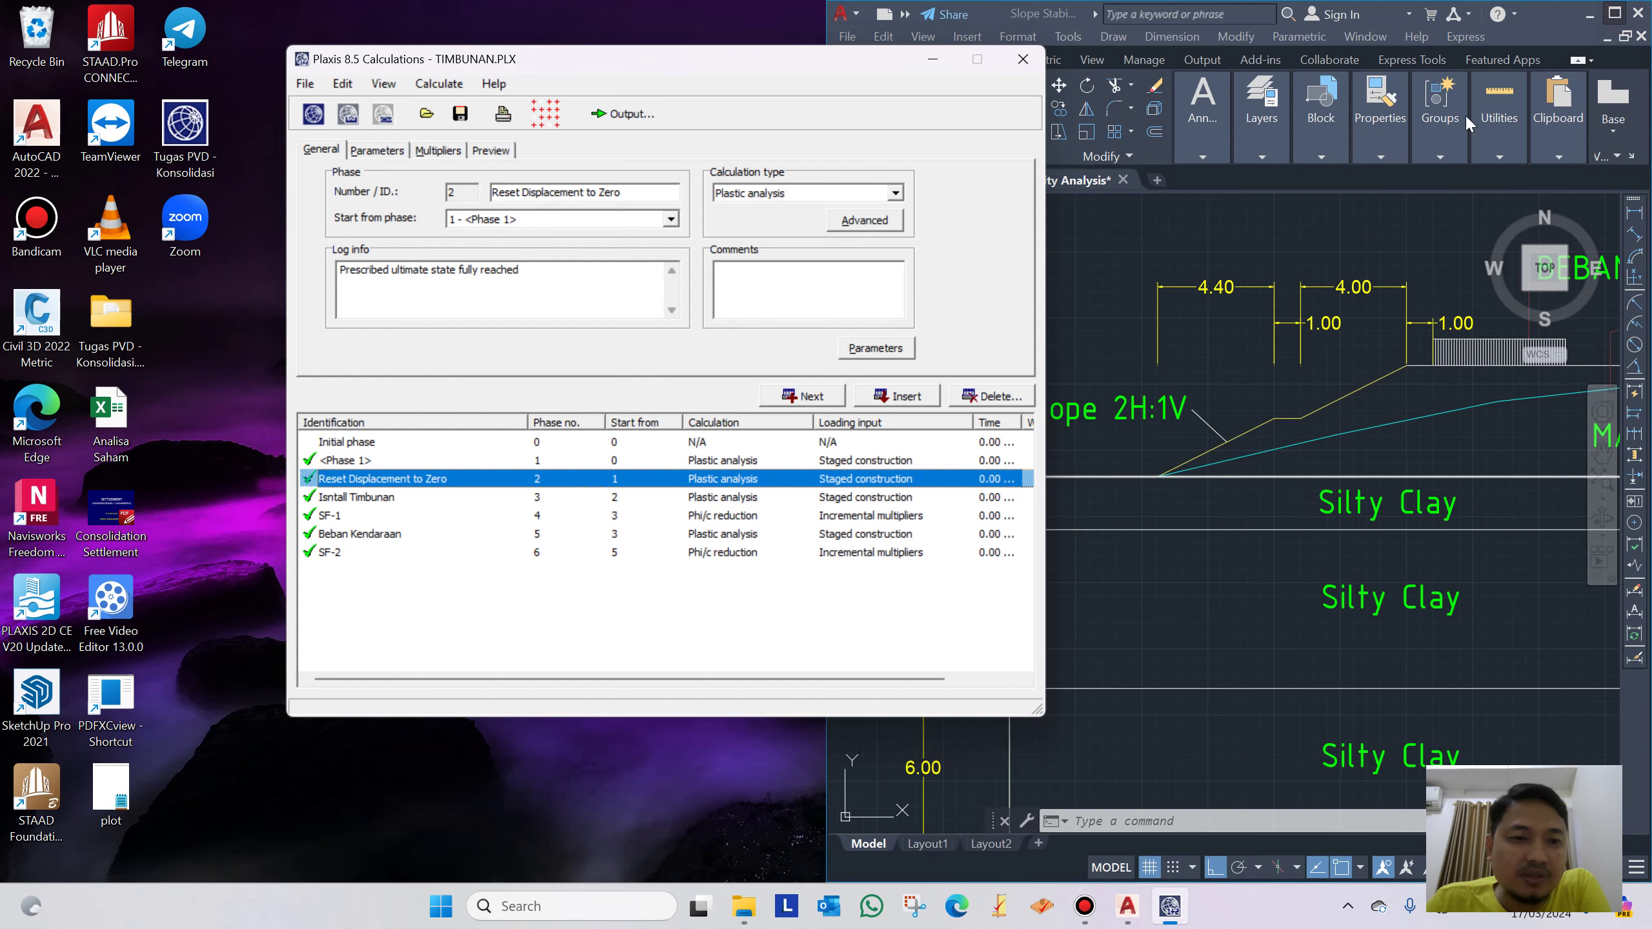
# Open the output of the Isntall Timbunan phase and display its total displacements as shadings
pyautogui.click(352, 497)
pyautogui.click(623, 115)
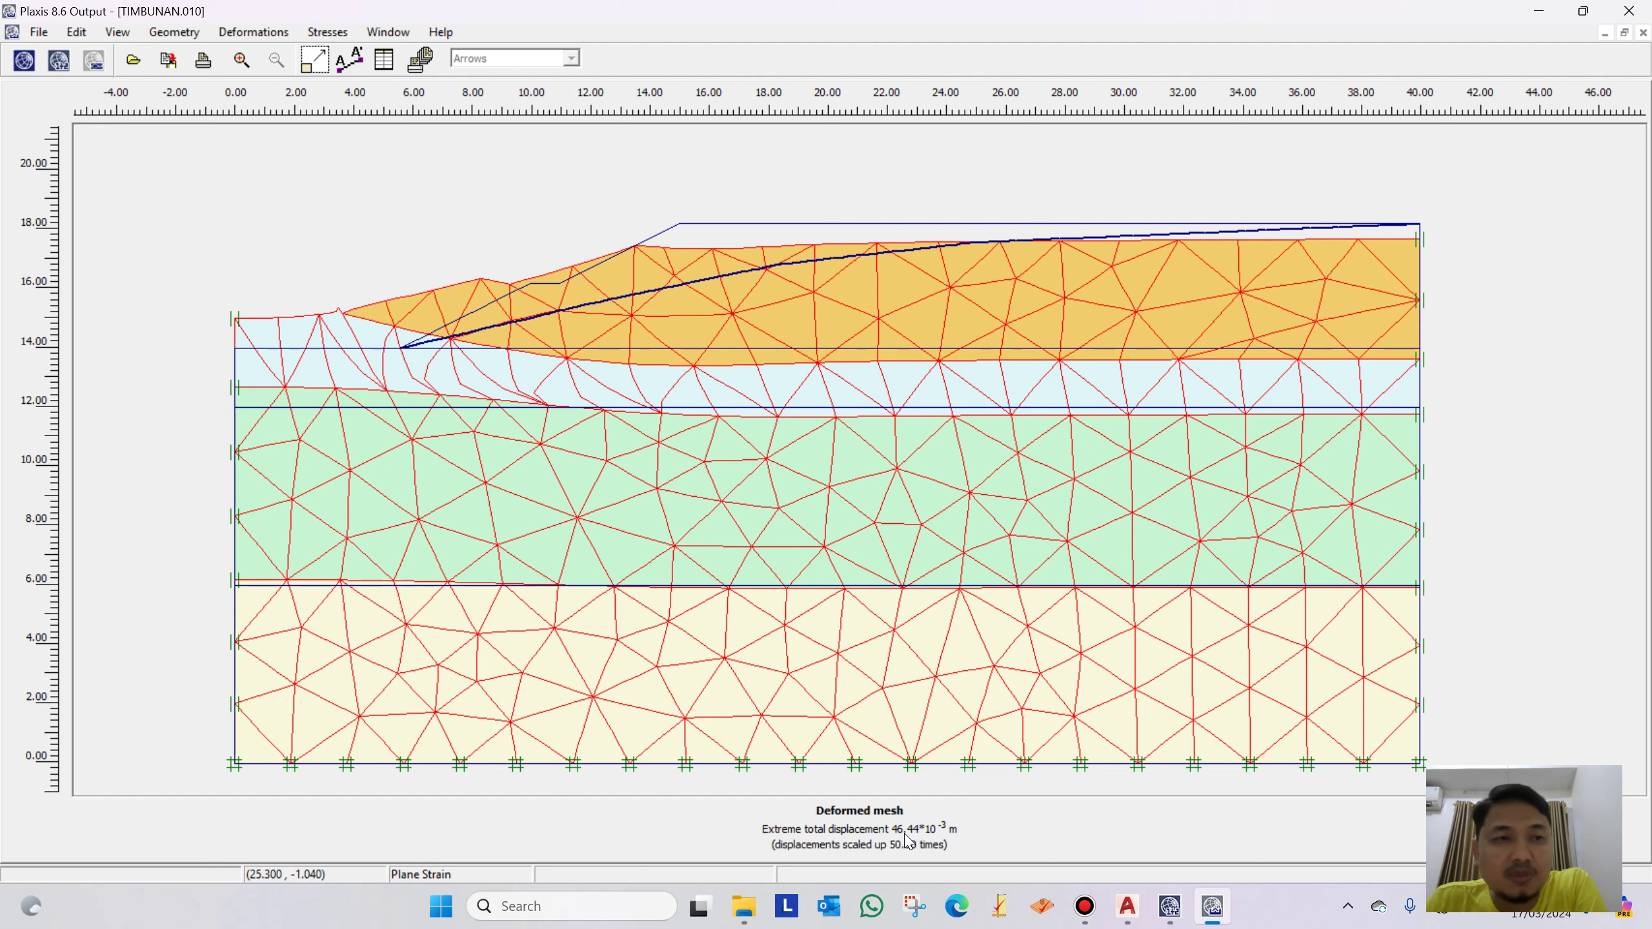
pyautogui.click(266, 32)
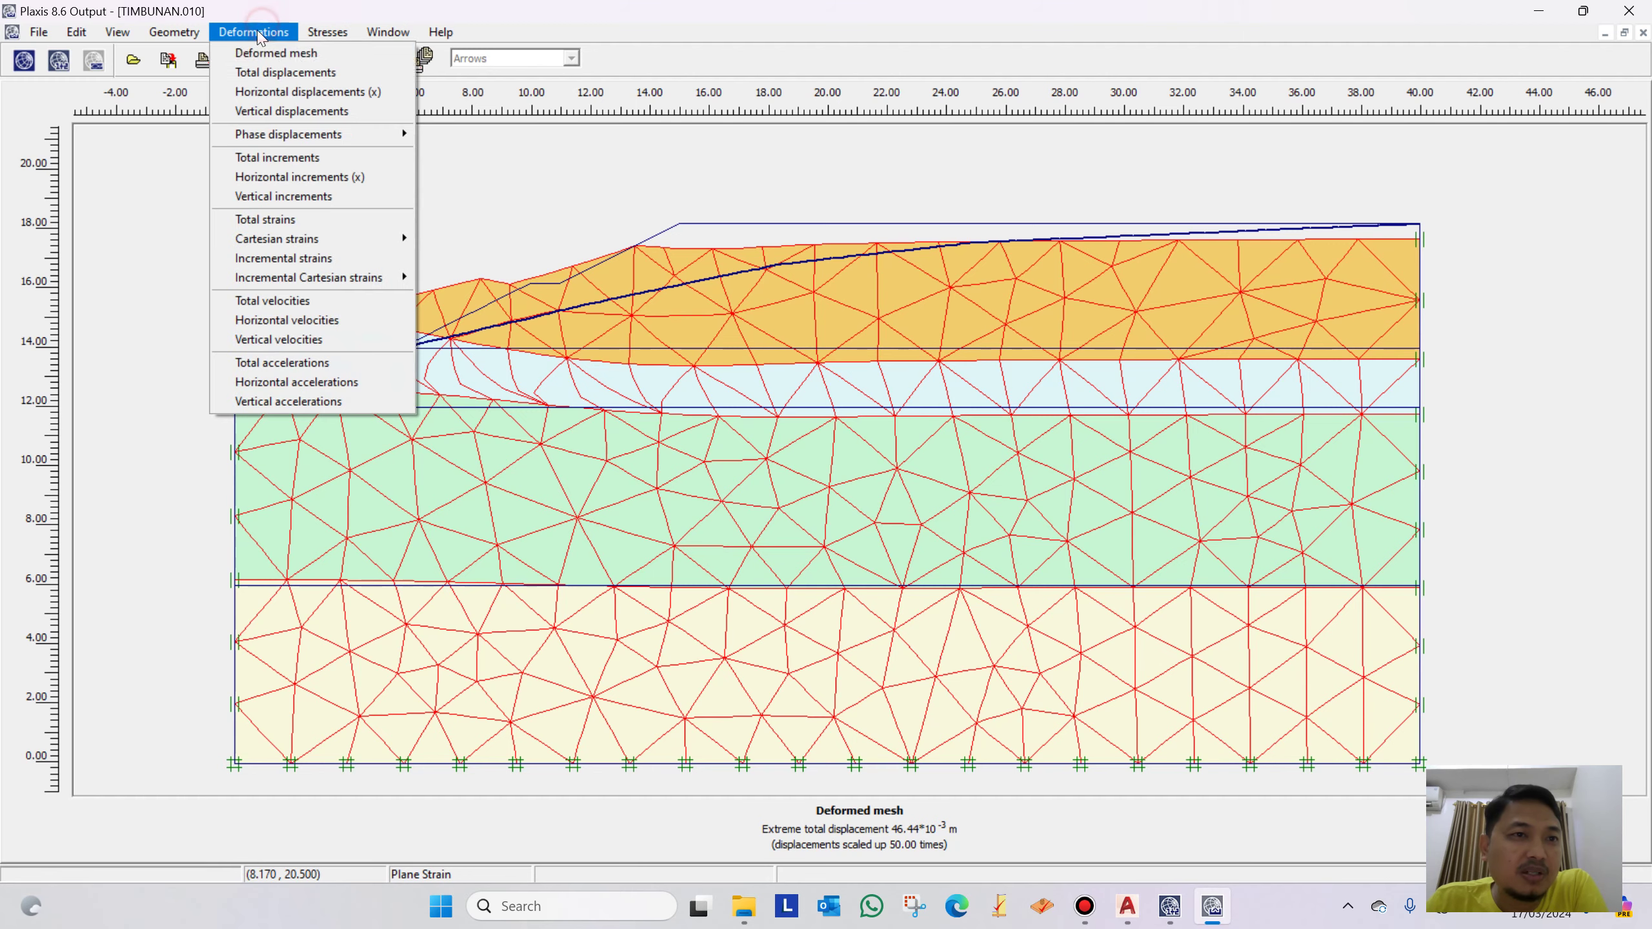
pyautogui.click(279, 70)
pyautogui.click(464, 60)
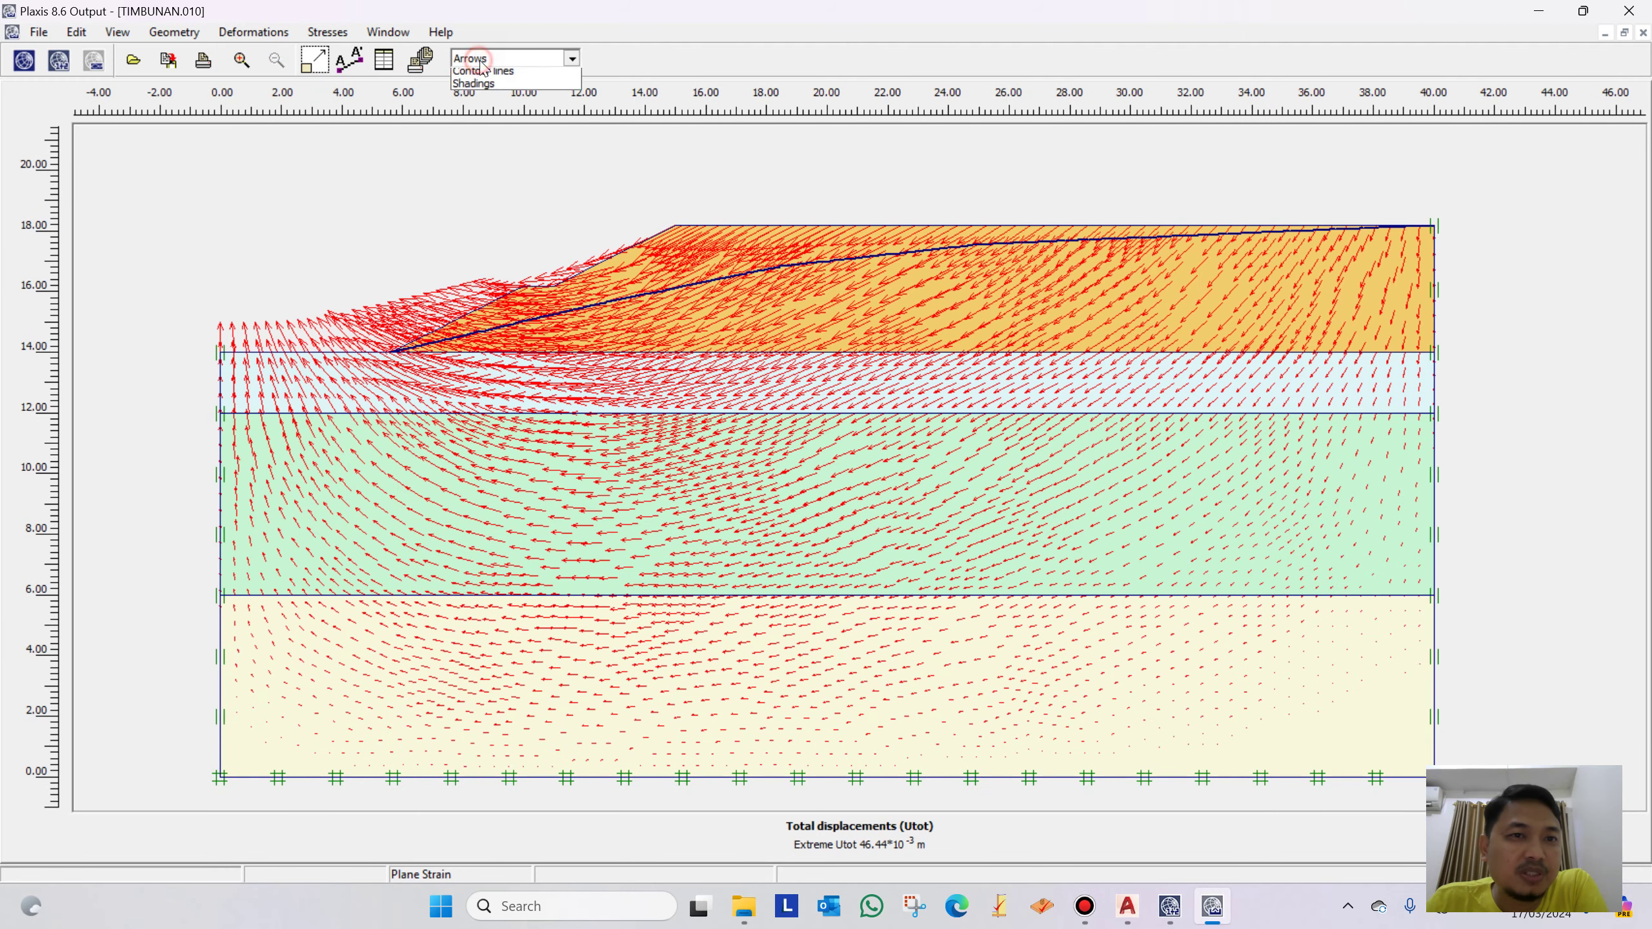
pyautogui.click(481, 93)
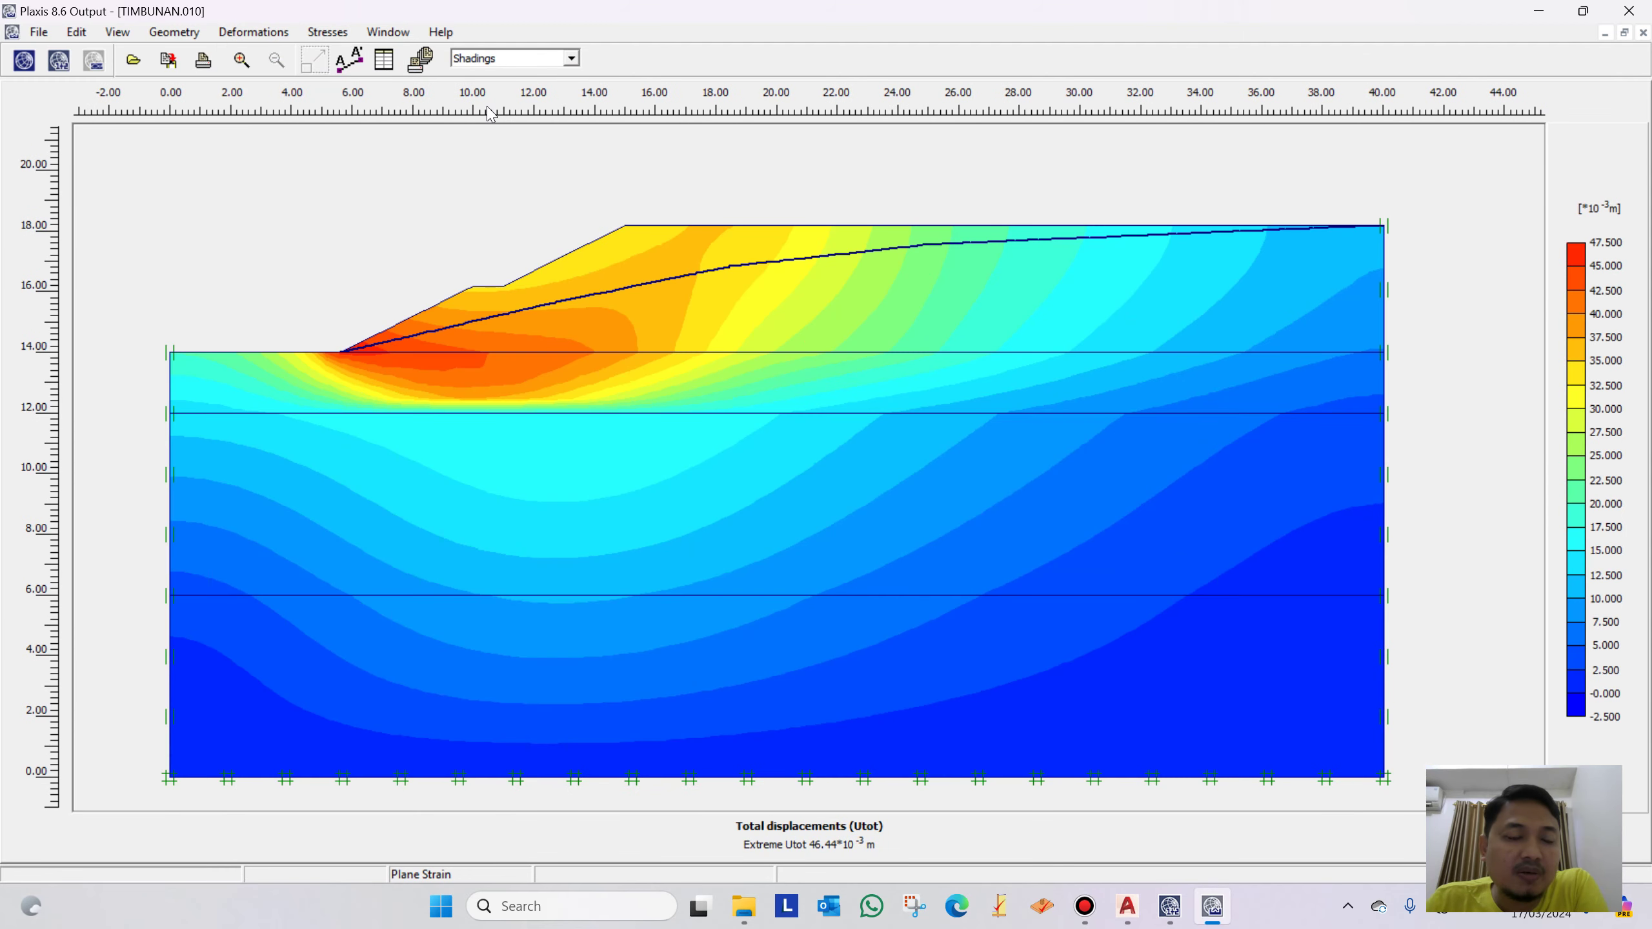
# Examine the vertical displacements and the excess pore pressures of Isntall Timbunan, and close the output
pyautogui.click(245, 34)
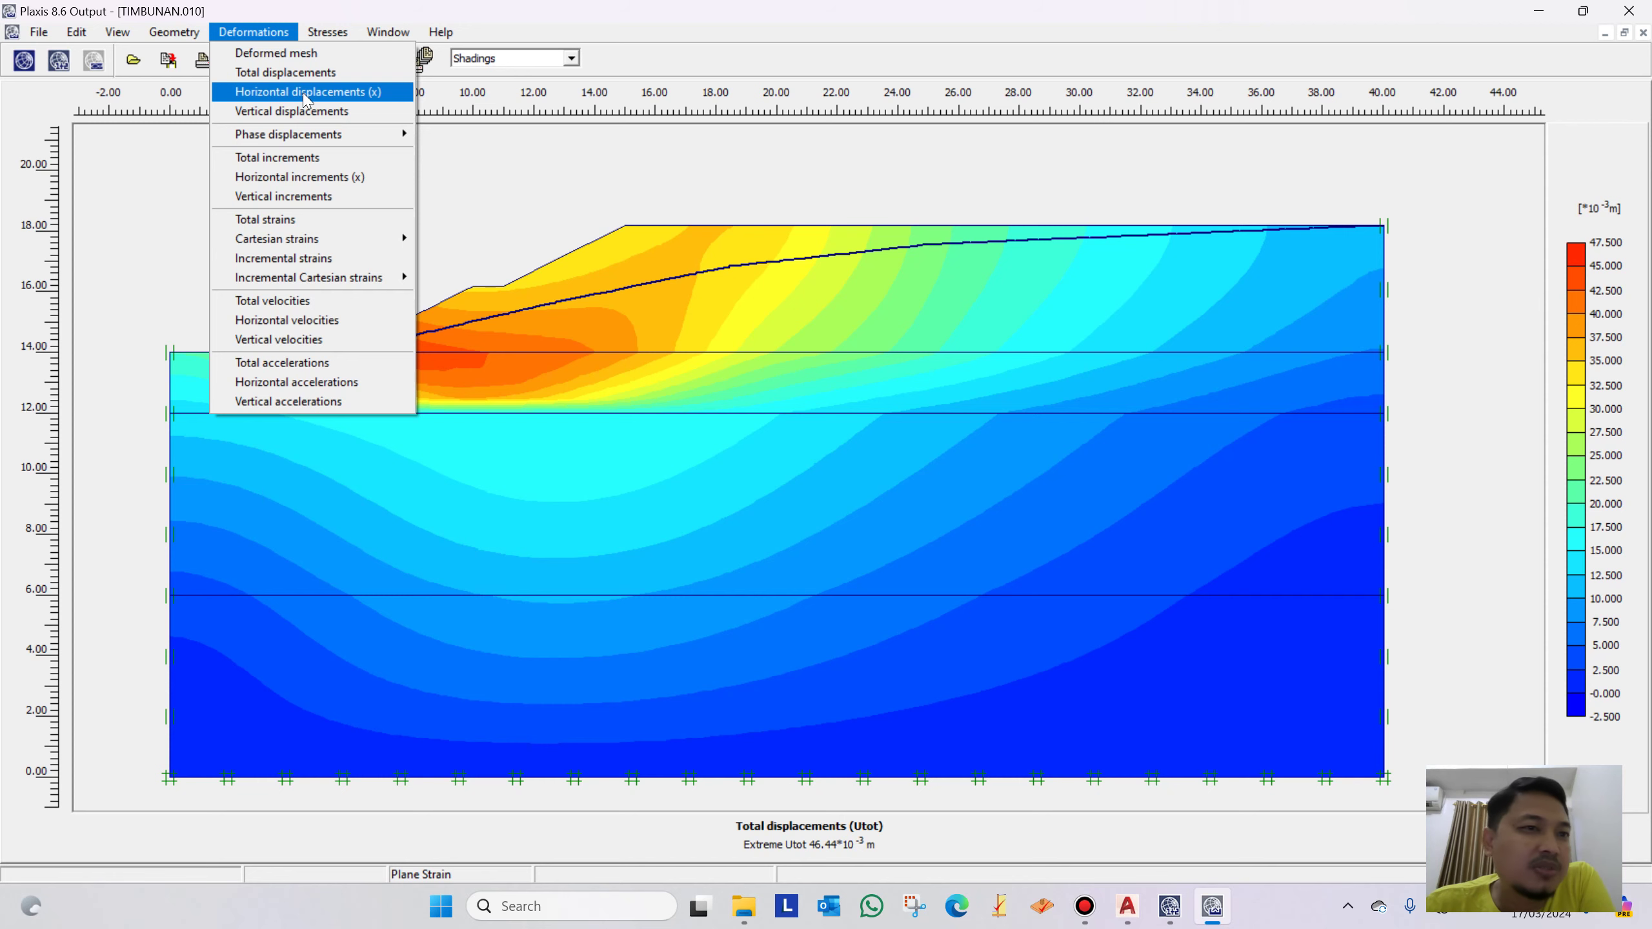
pyautogui.click(295, 111)
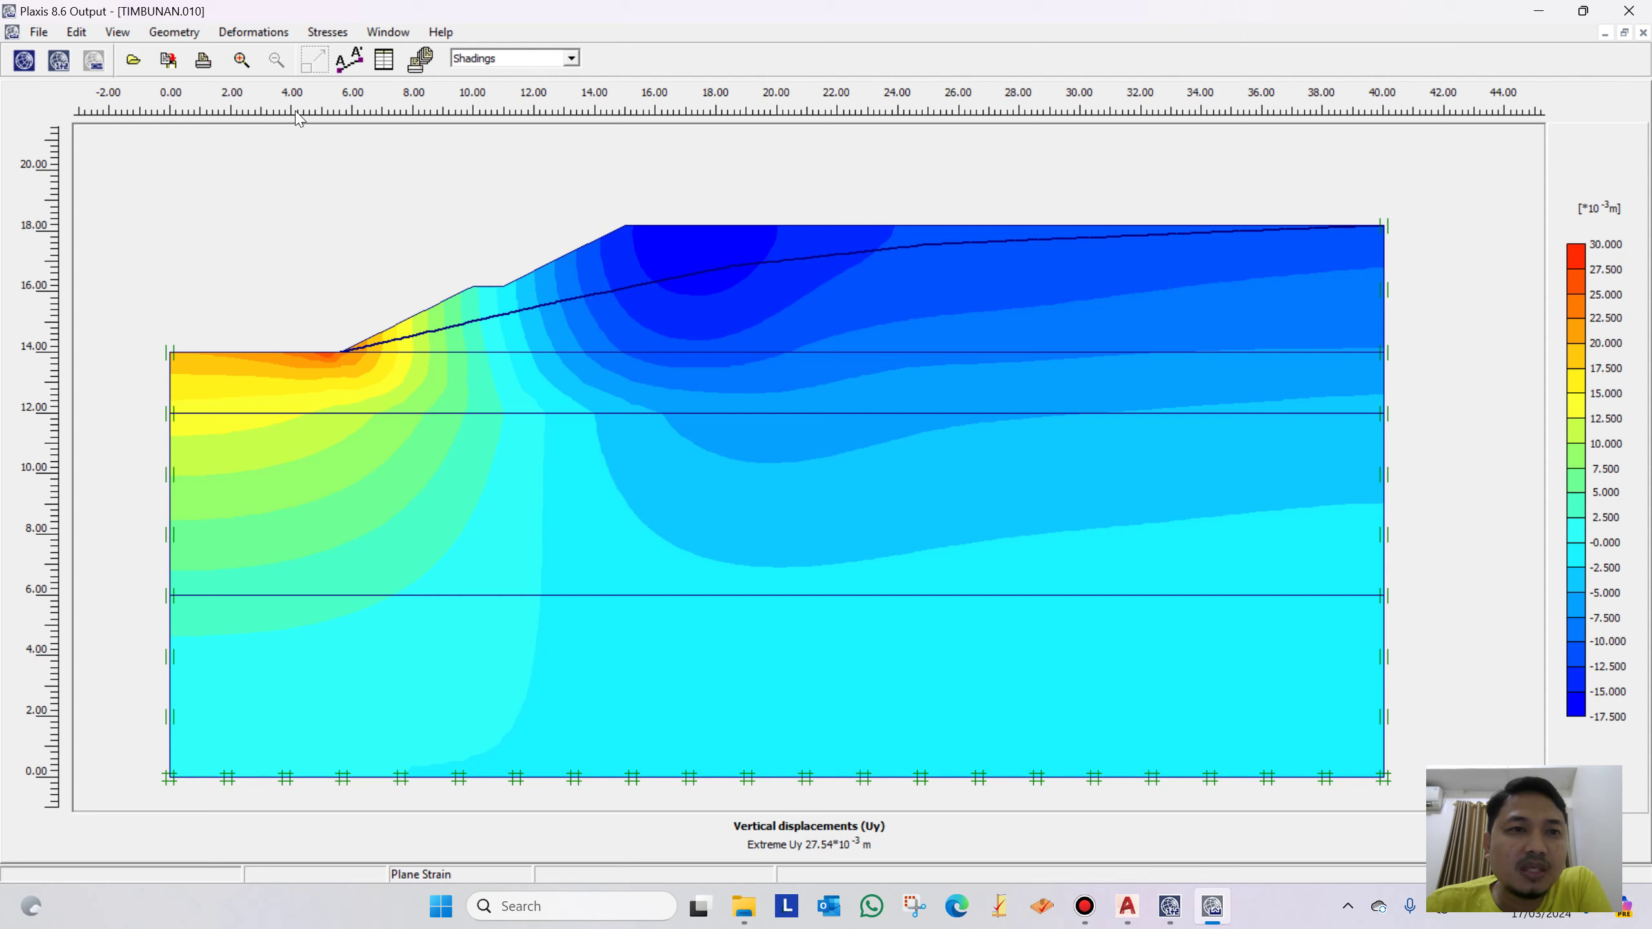
pyautogui.click(238, 37)
pyautogui.click(494, 18)
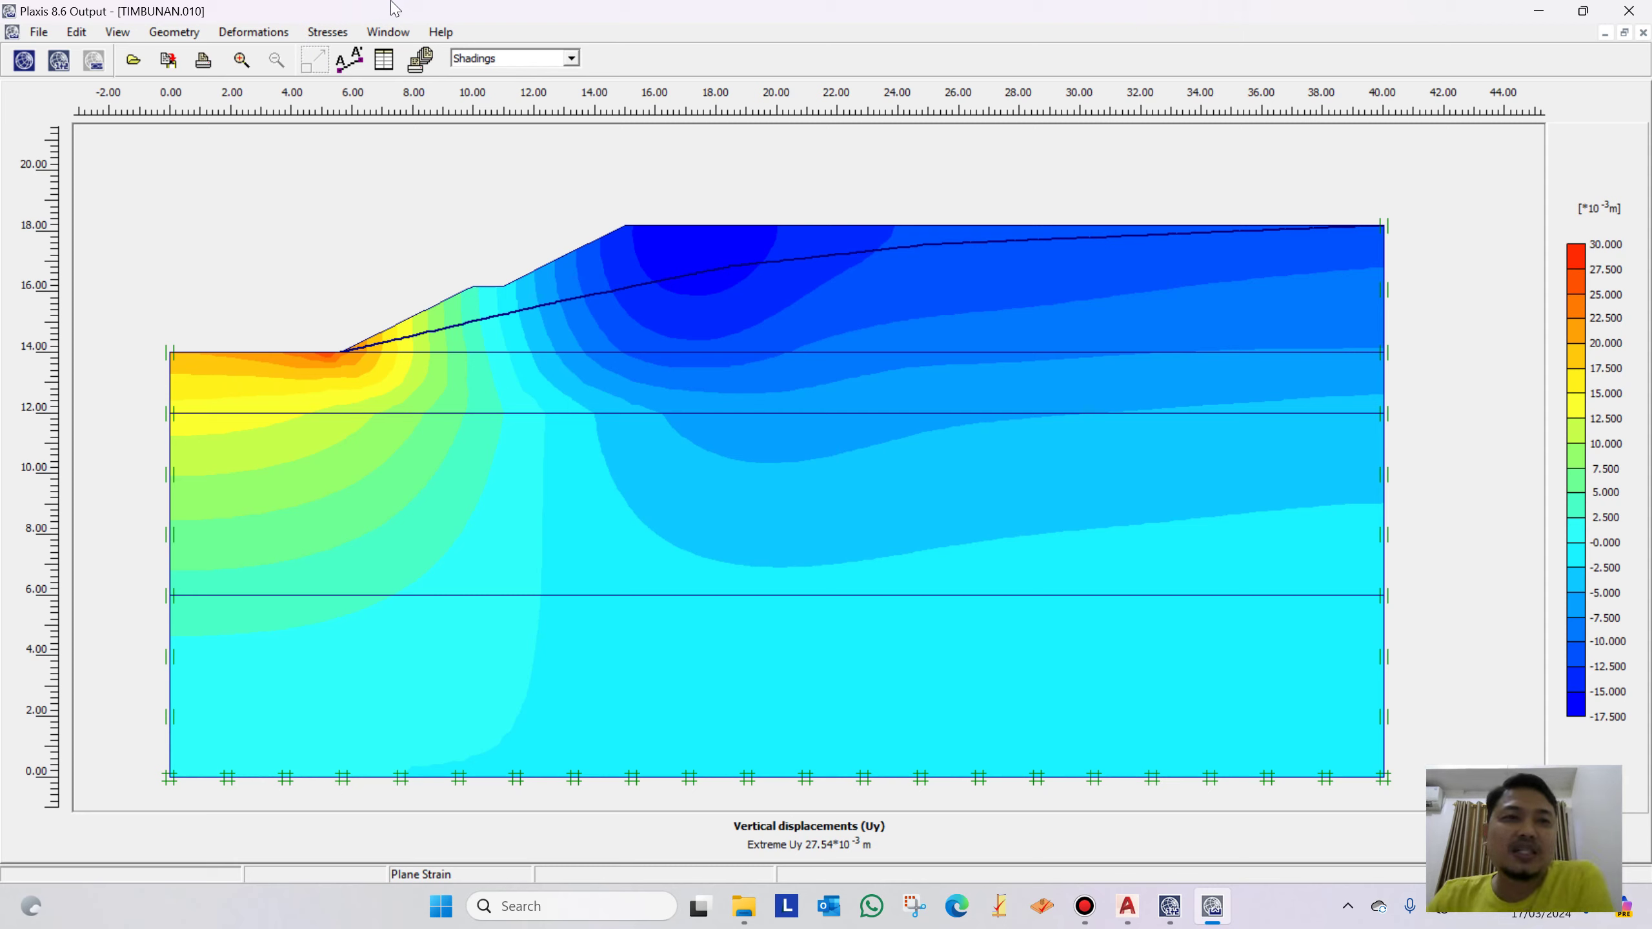
pyautogui.click(328, 32)
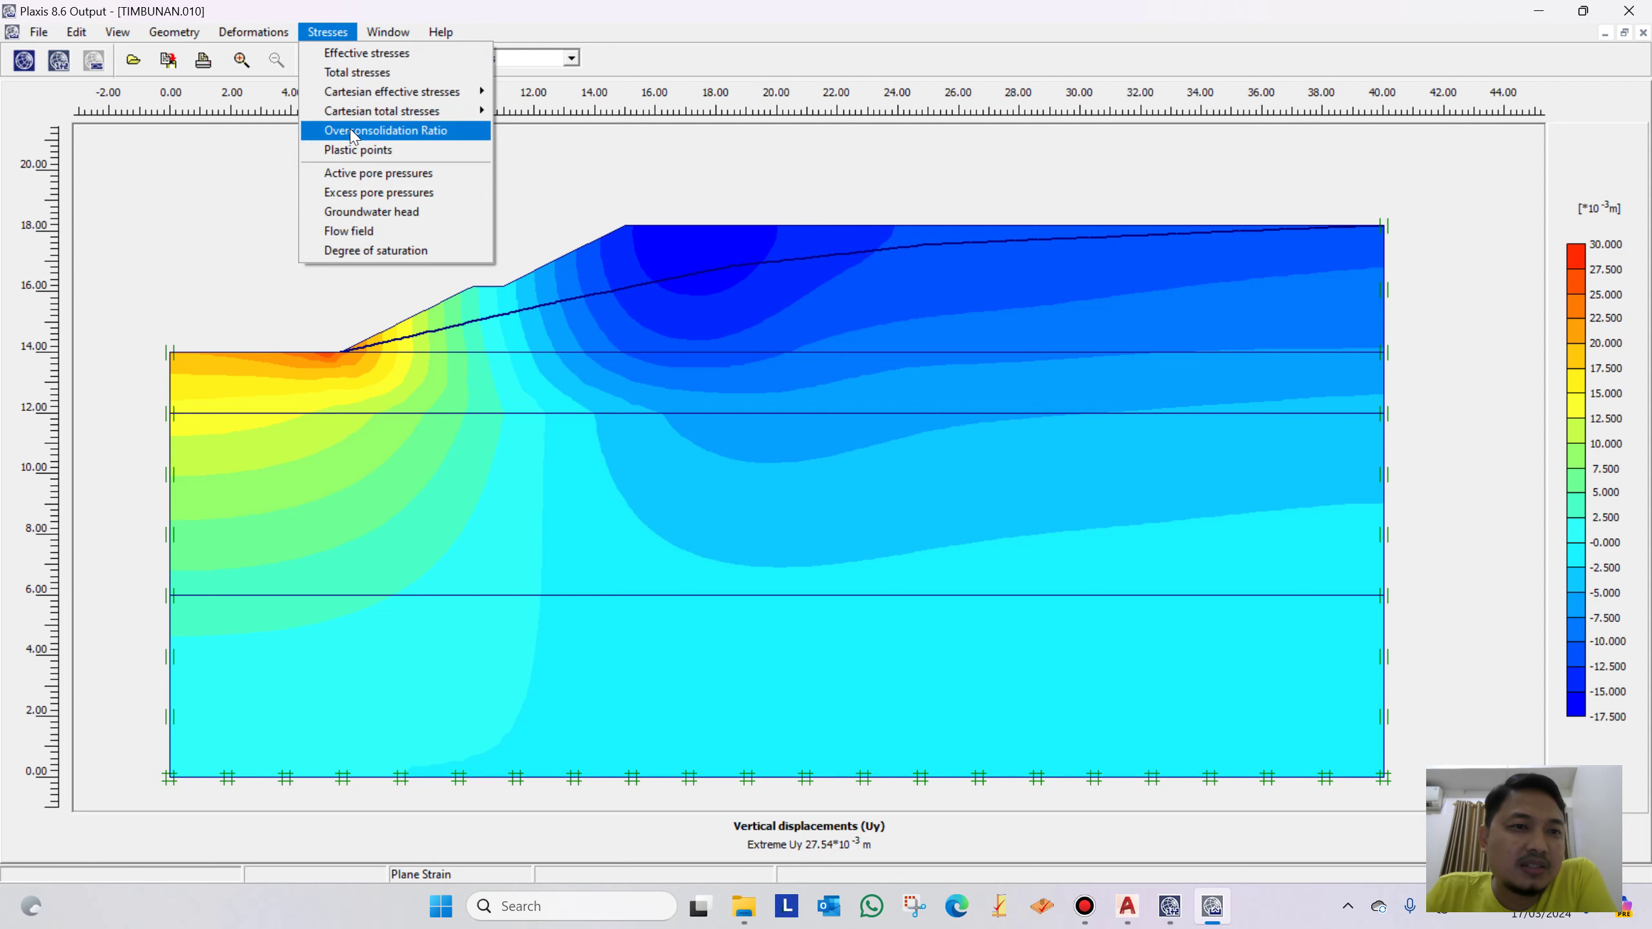
pyautogui.click(389, 194)
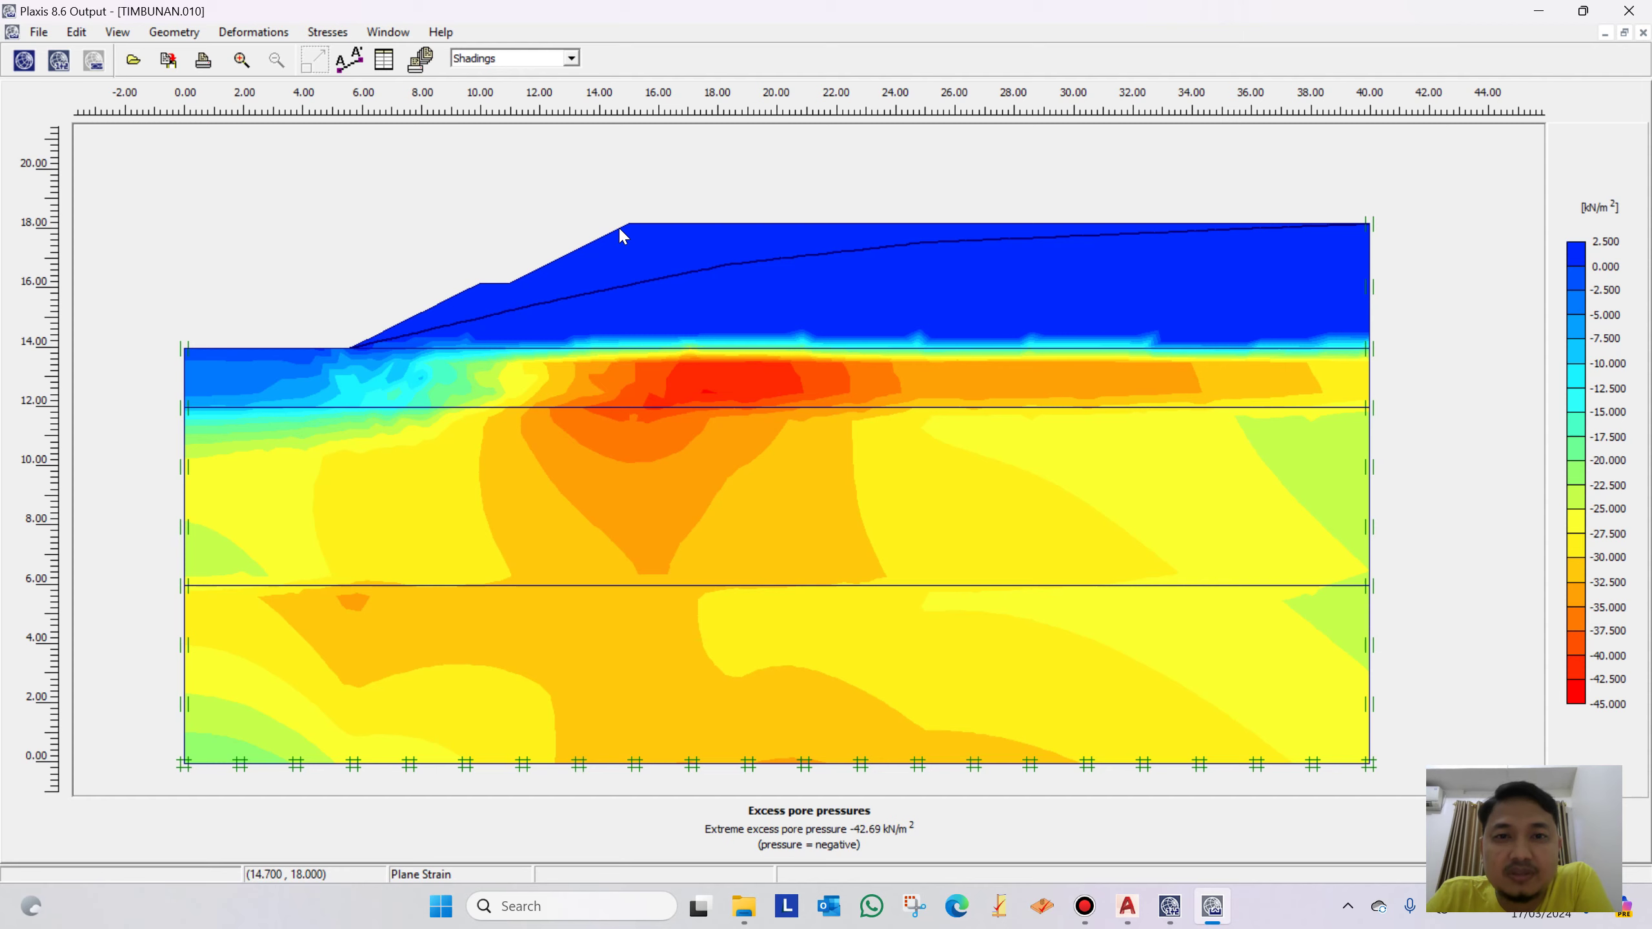
pyautogui.click(1627, 11)
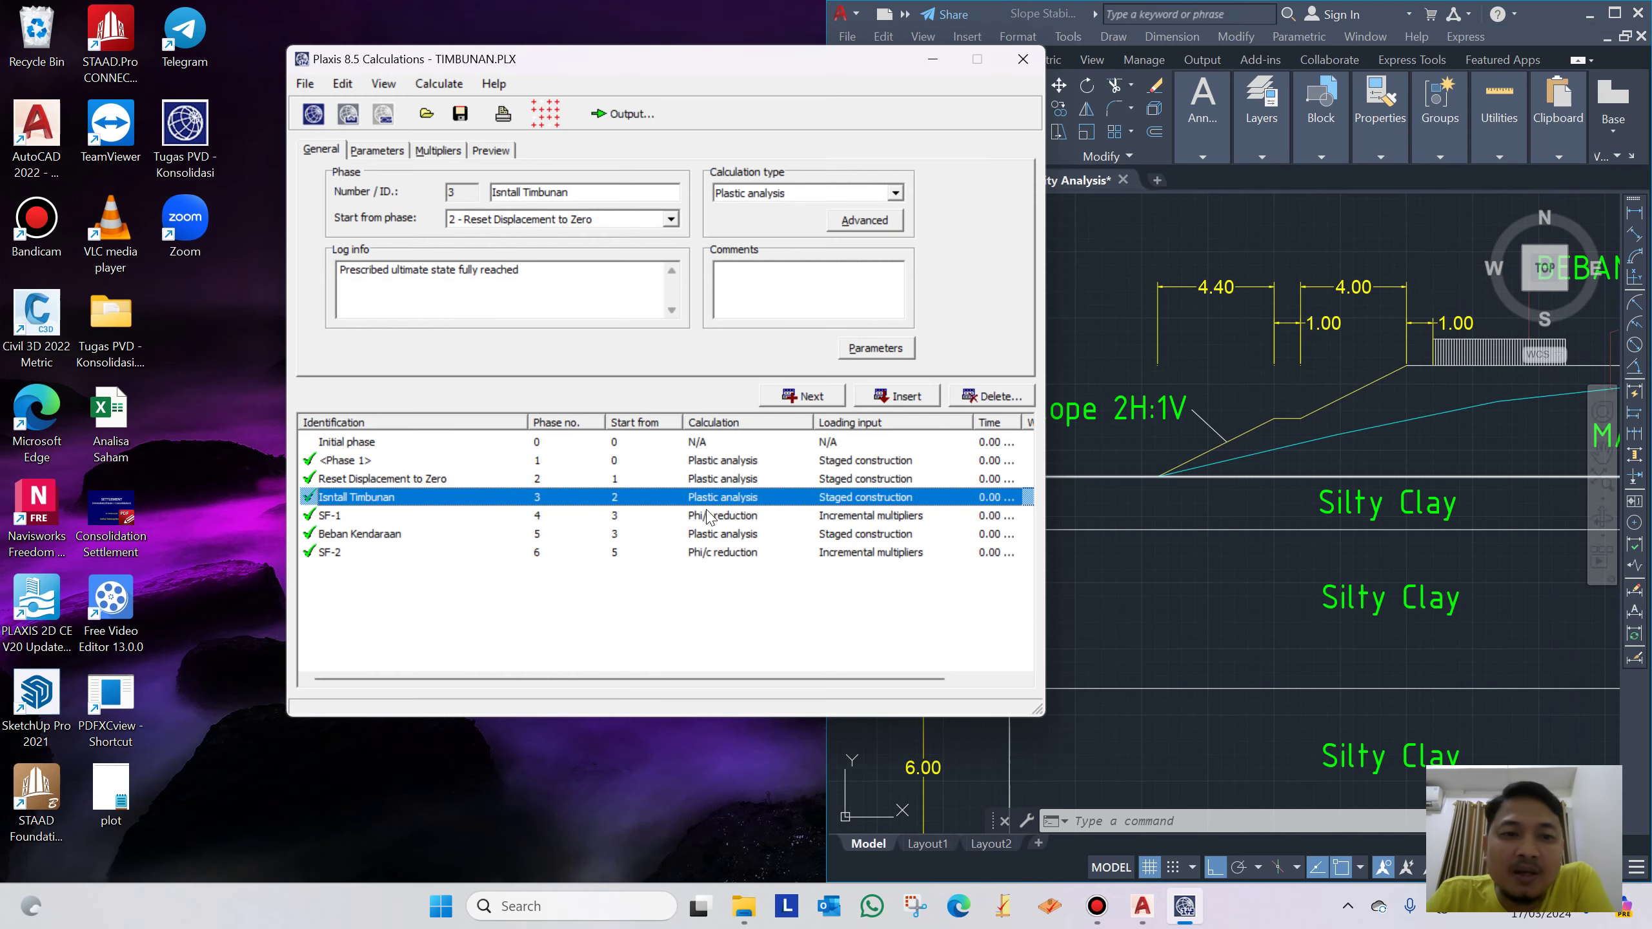
# Check the Msf total multiplier of SF-1 and examine its total displacements as shadings in the output
pyautogui.click(331, 517)
pyautogui.click(436, 151)
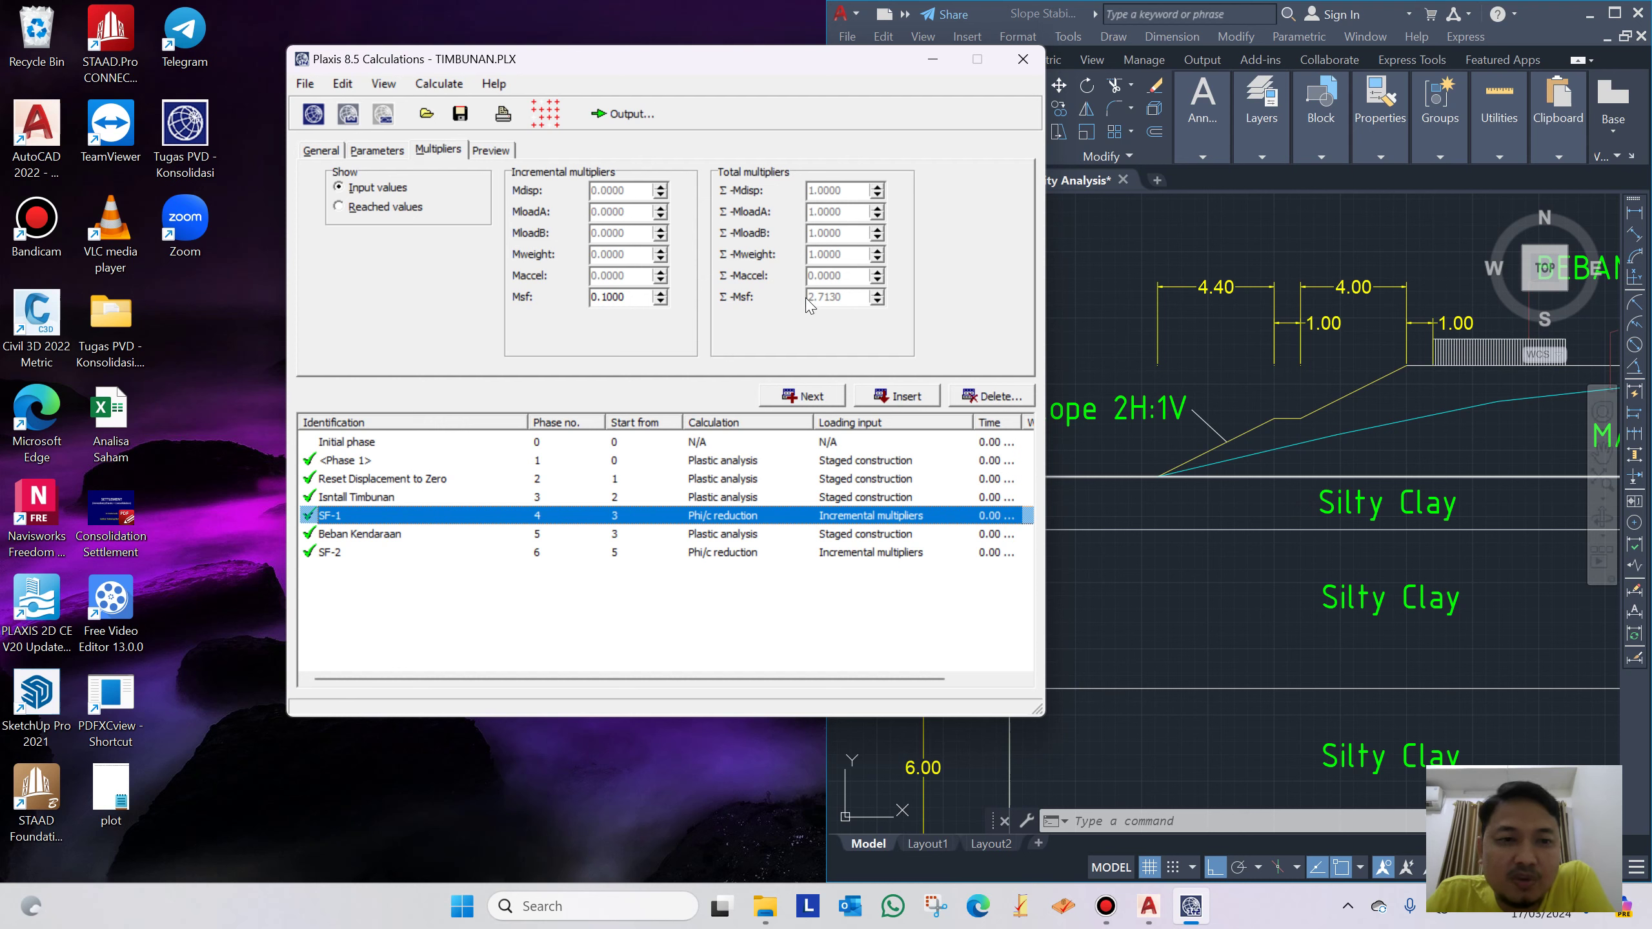
pyautogui.click(628, 115)
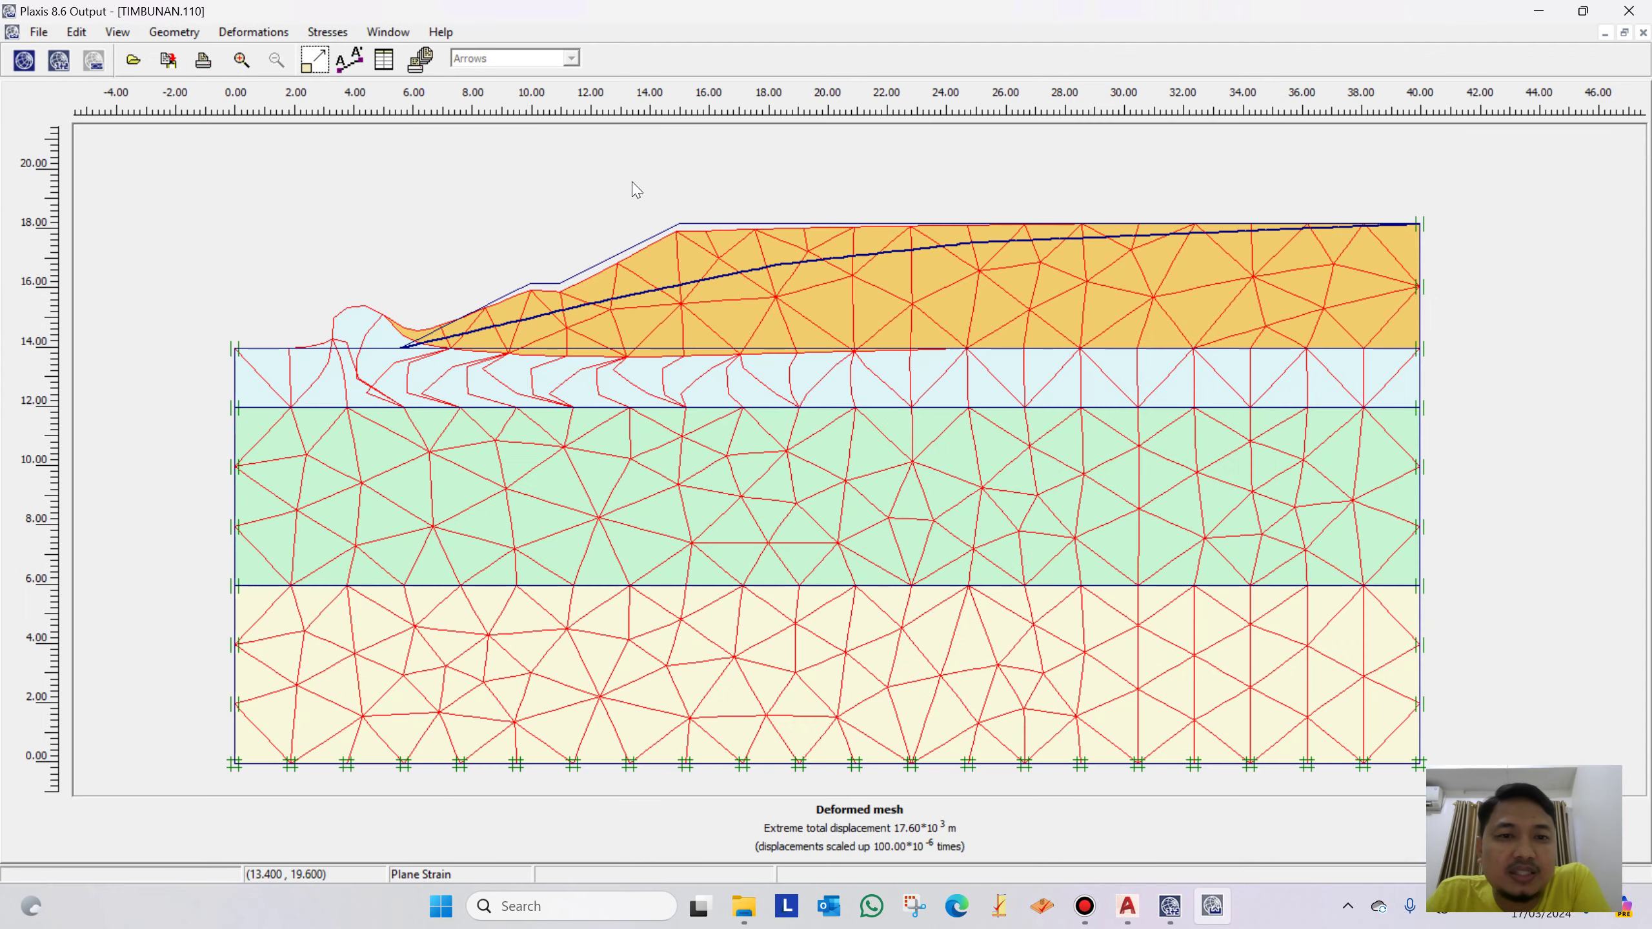
pyautogui.click(246, 33)
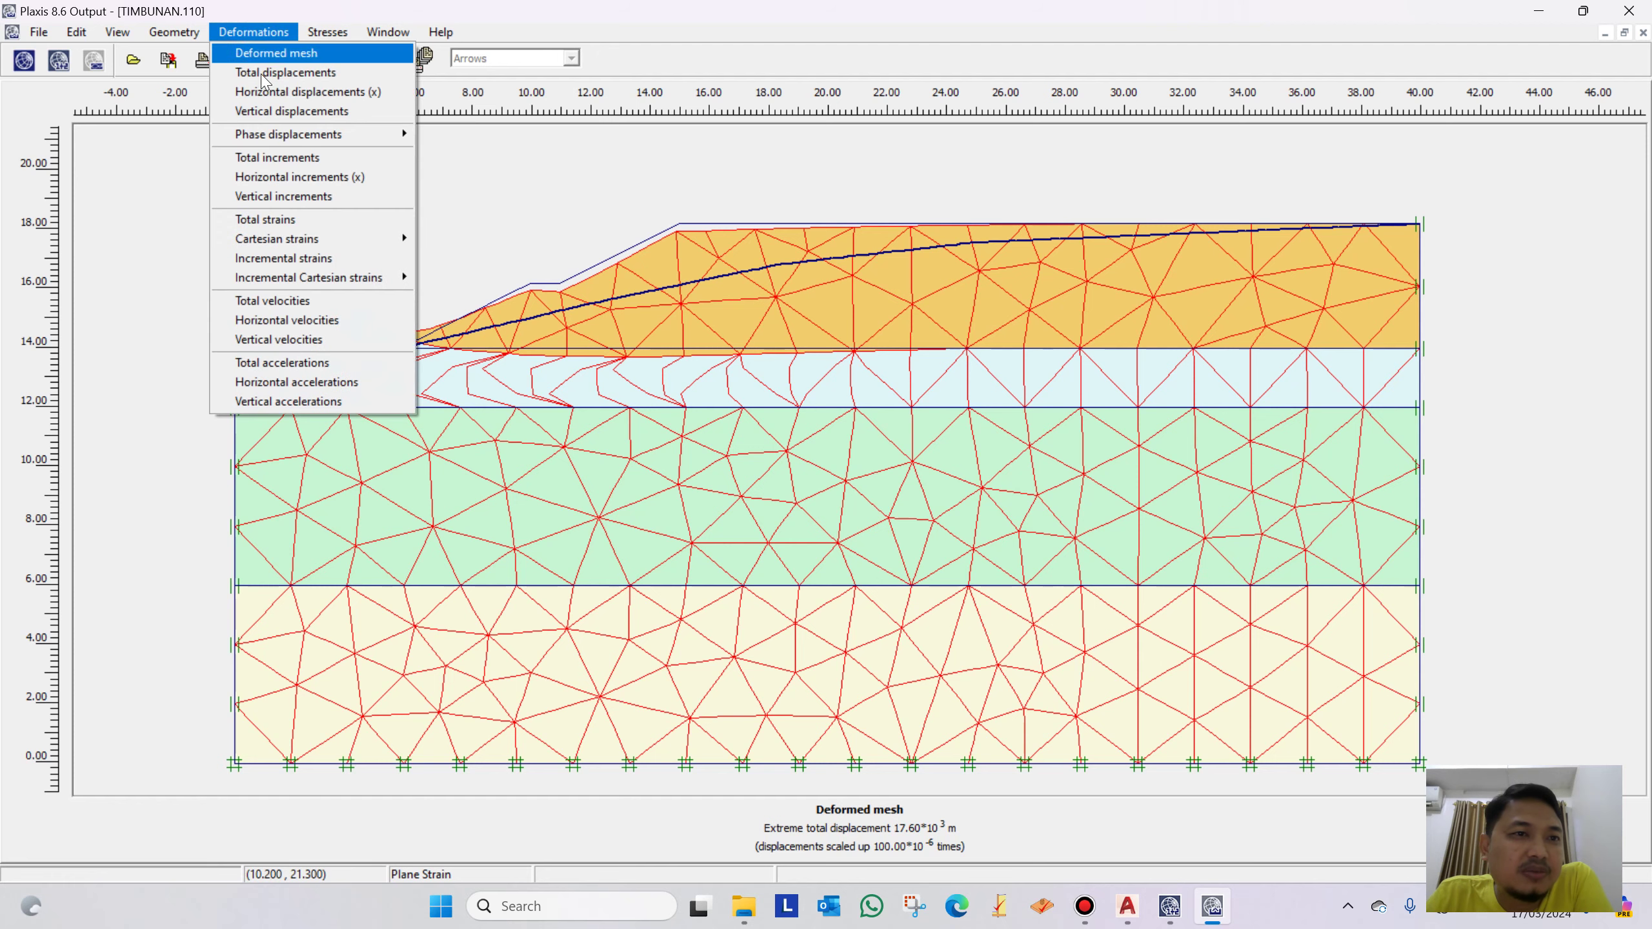
pyautogui.click(305, 72)
pyautogui.click(466, 60)
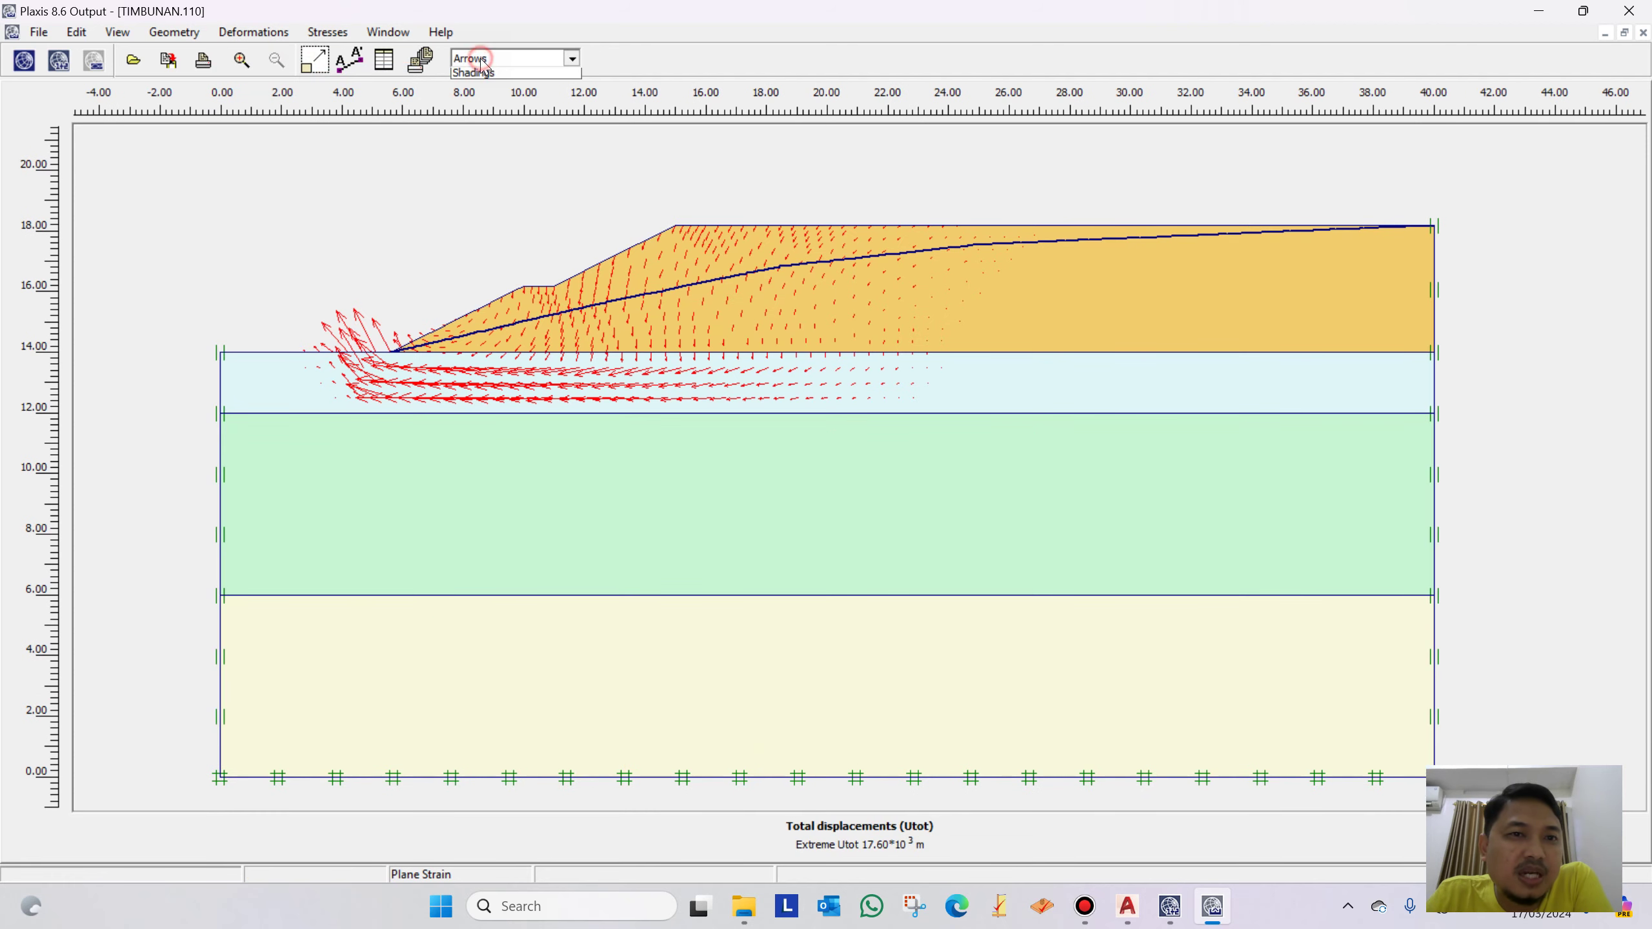
pyautogui.click(481, 101)
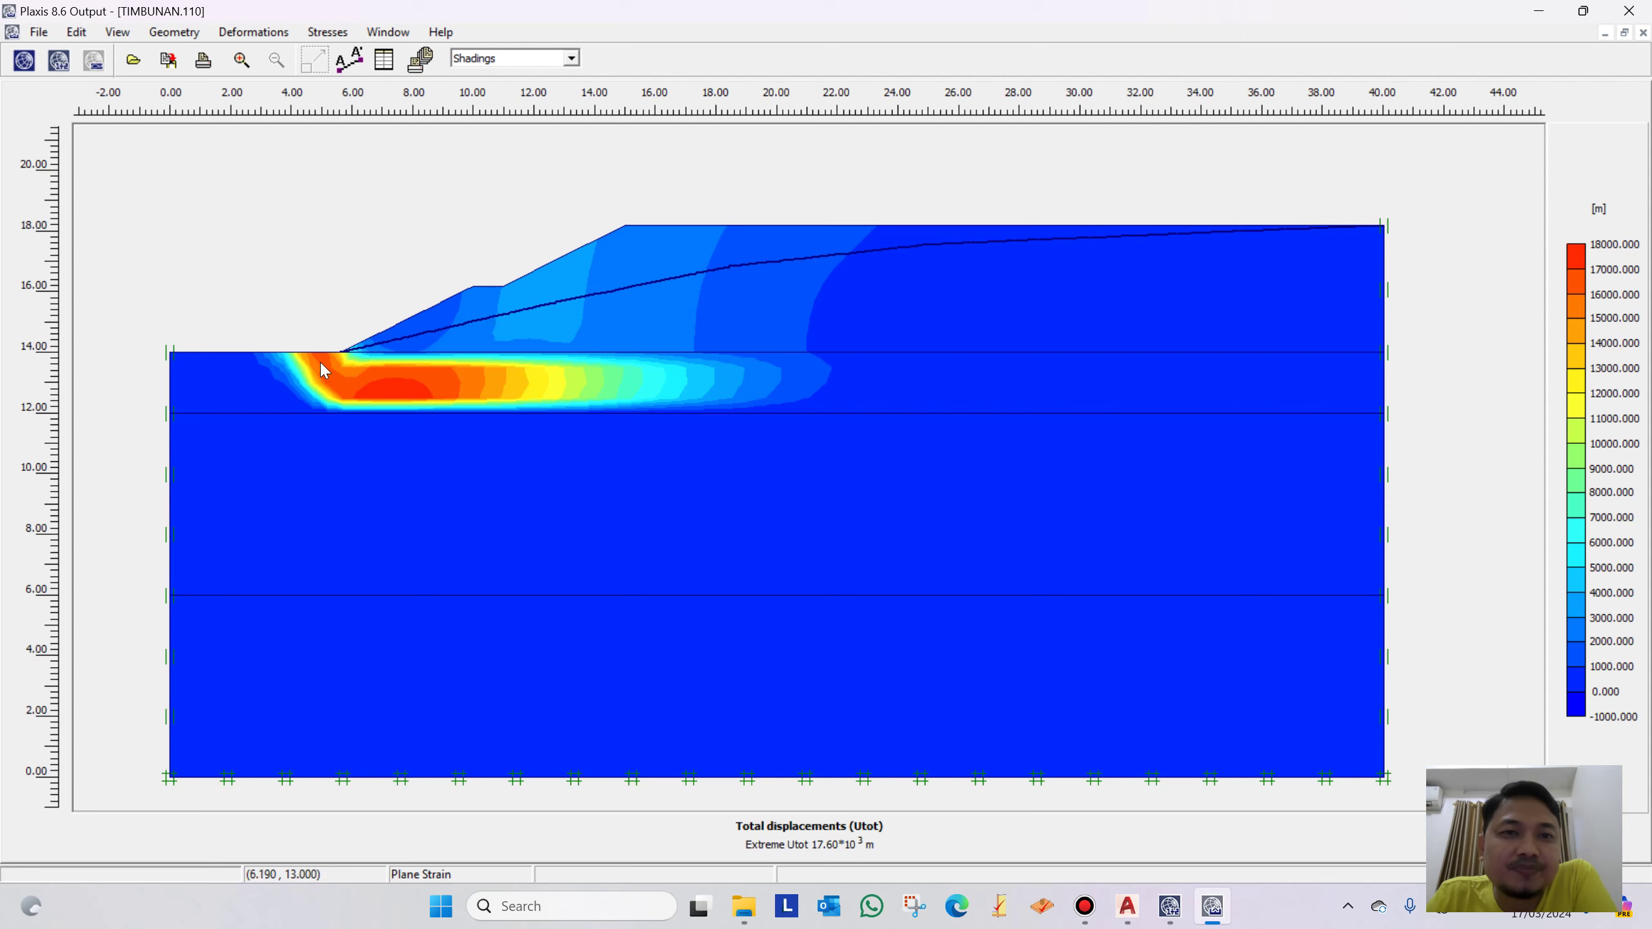
pyautogui.click(1629, 11)
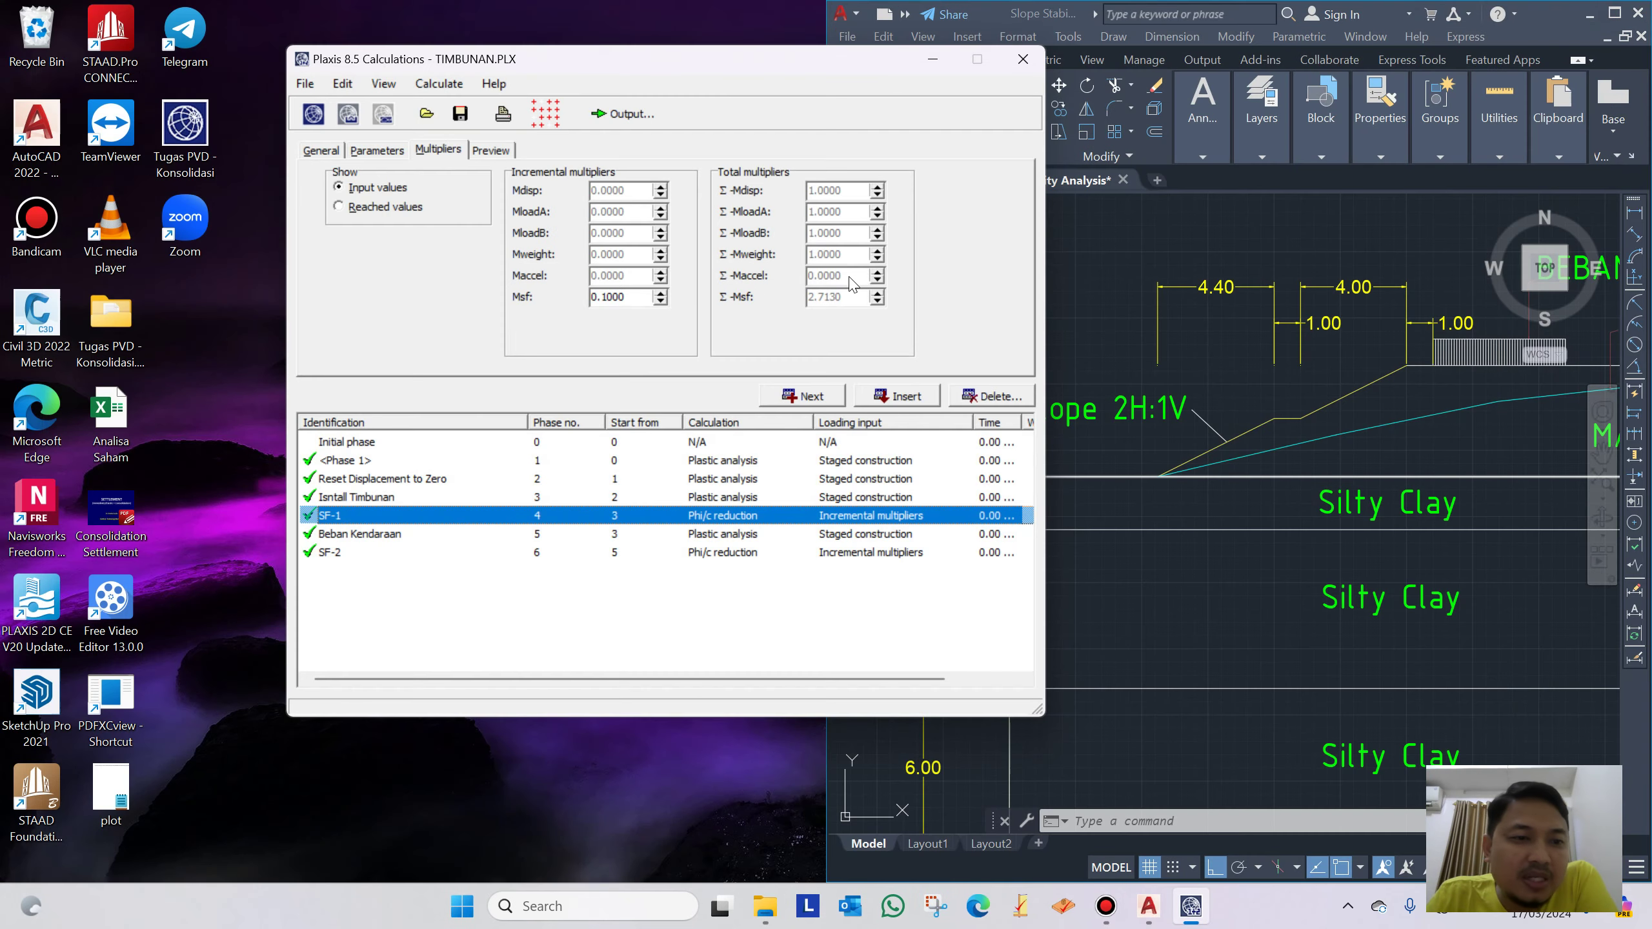
# Open the output of the Beban Kendaraan phase and display its total displacements as shadings
pyautogui.click(355, 536)
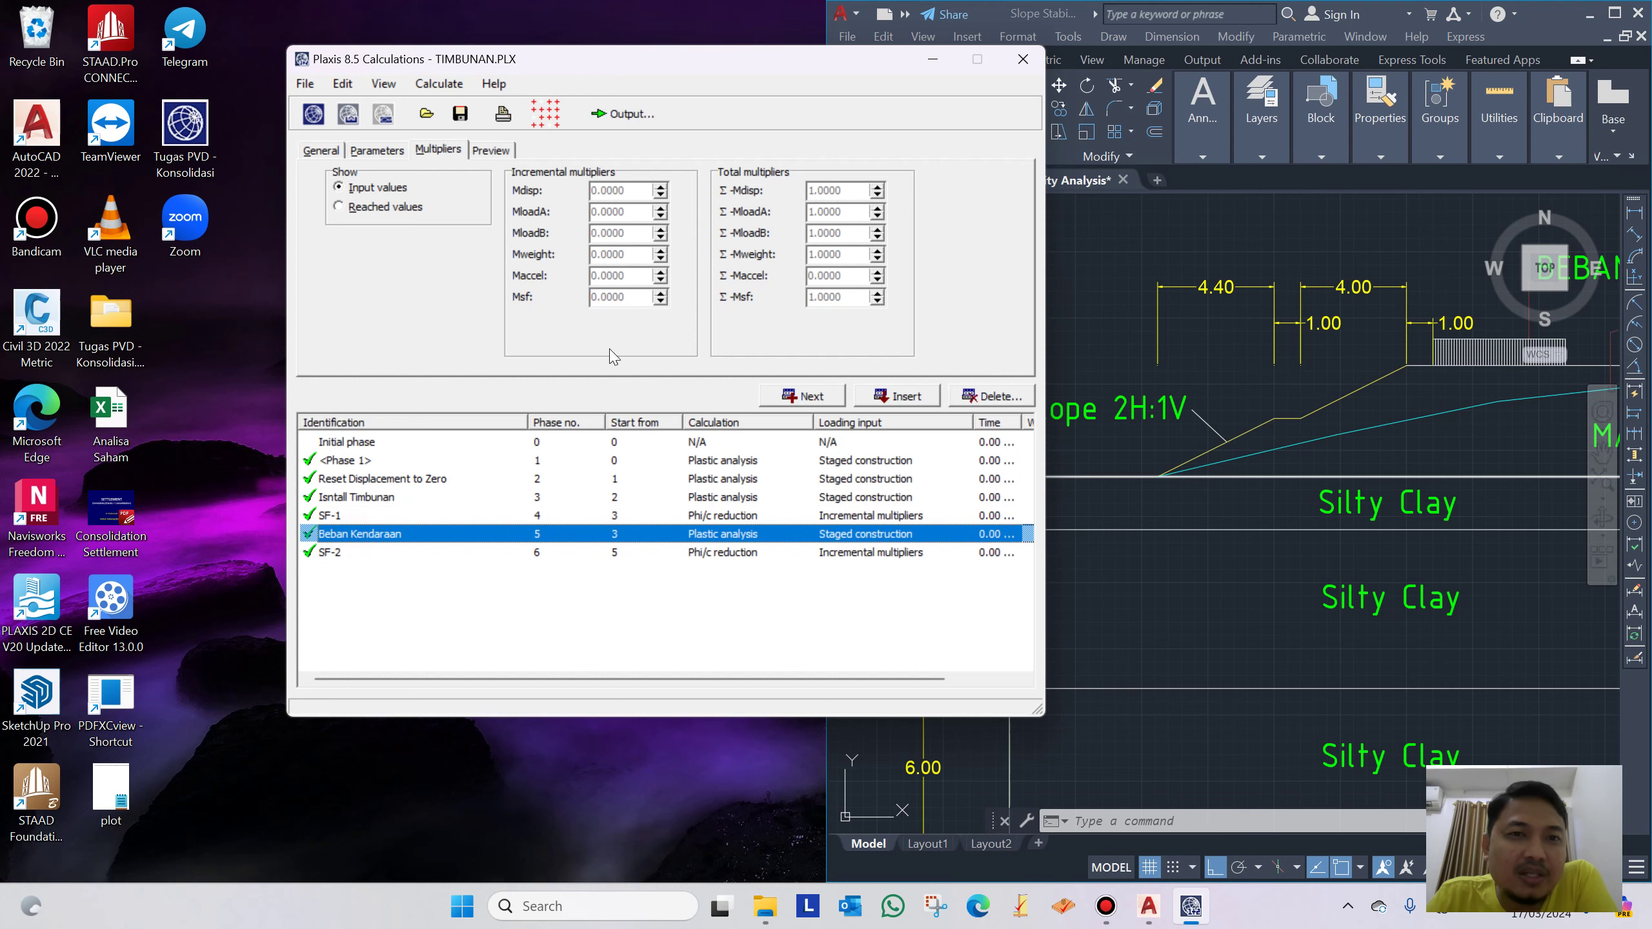
pyautogui.click(628, 115)
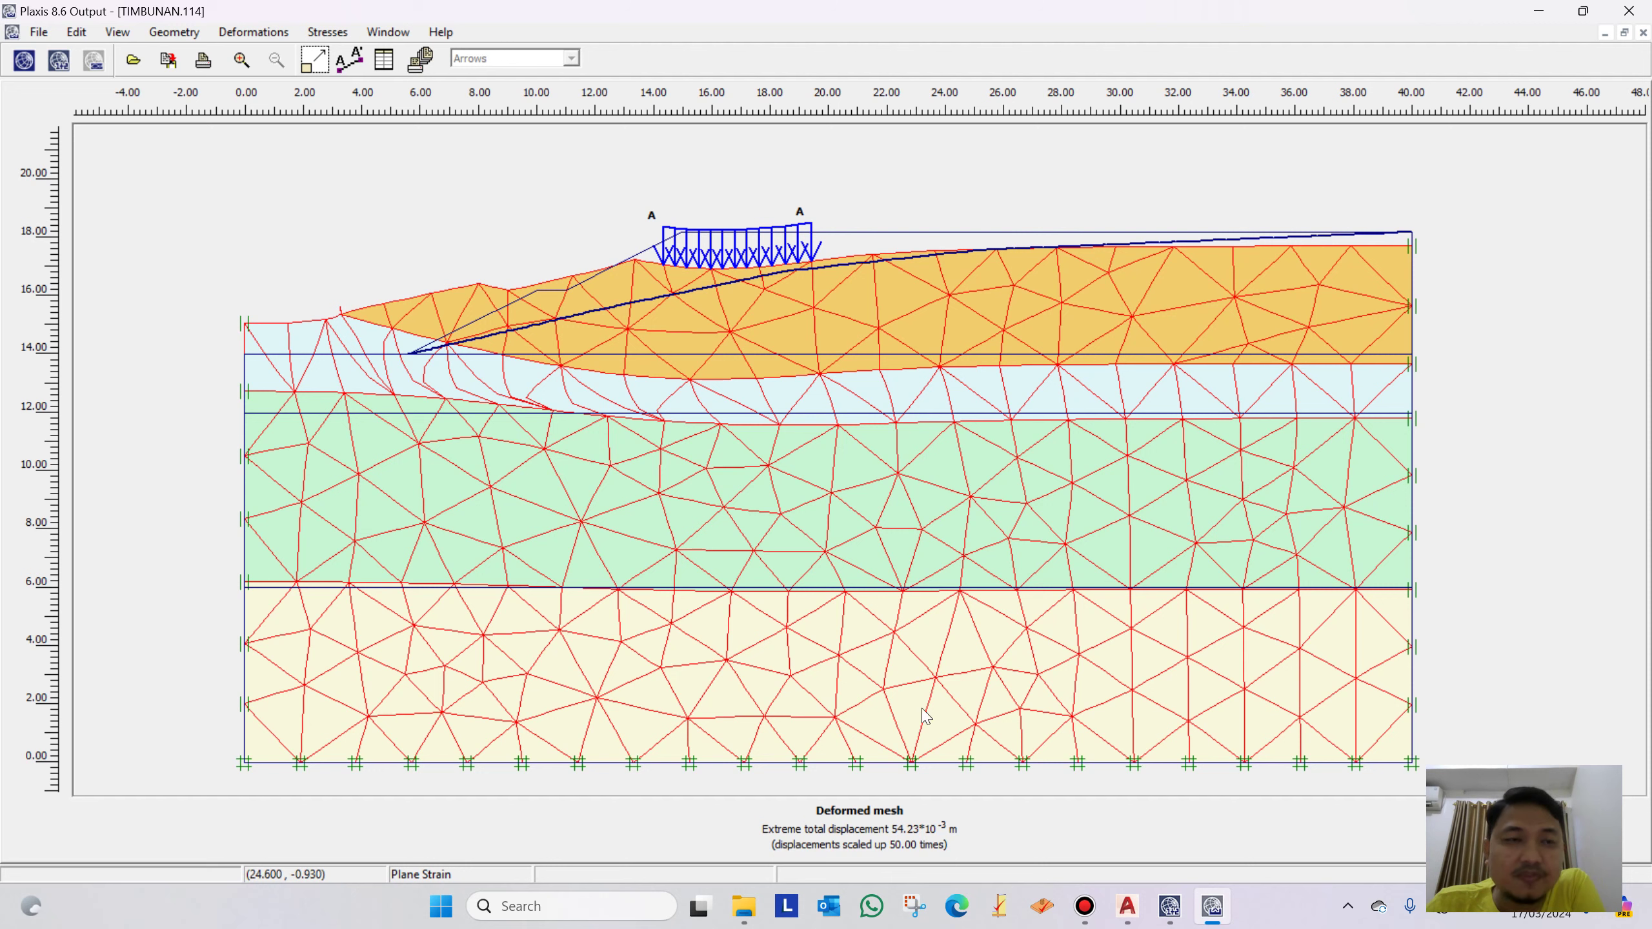
pyautogui.click(253, 32)
pyautogui.click(326, 77)
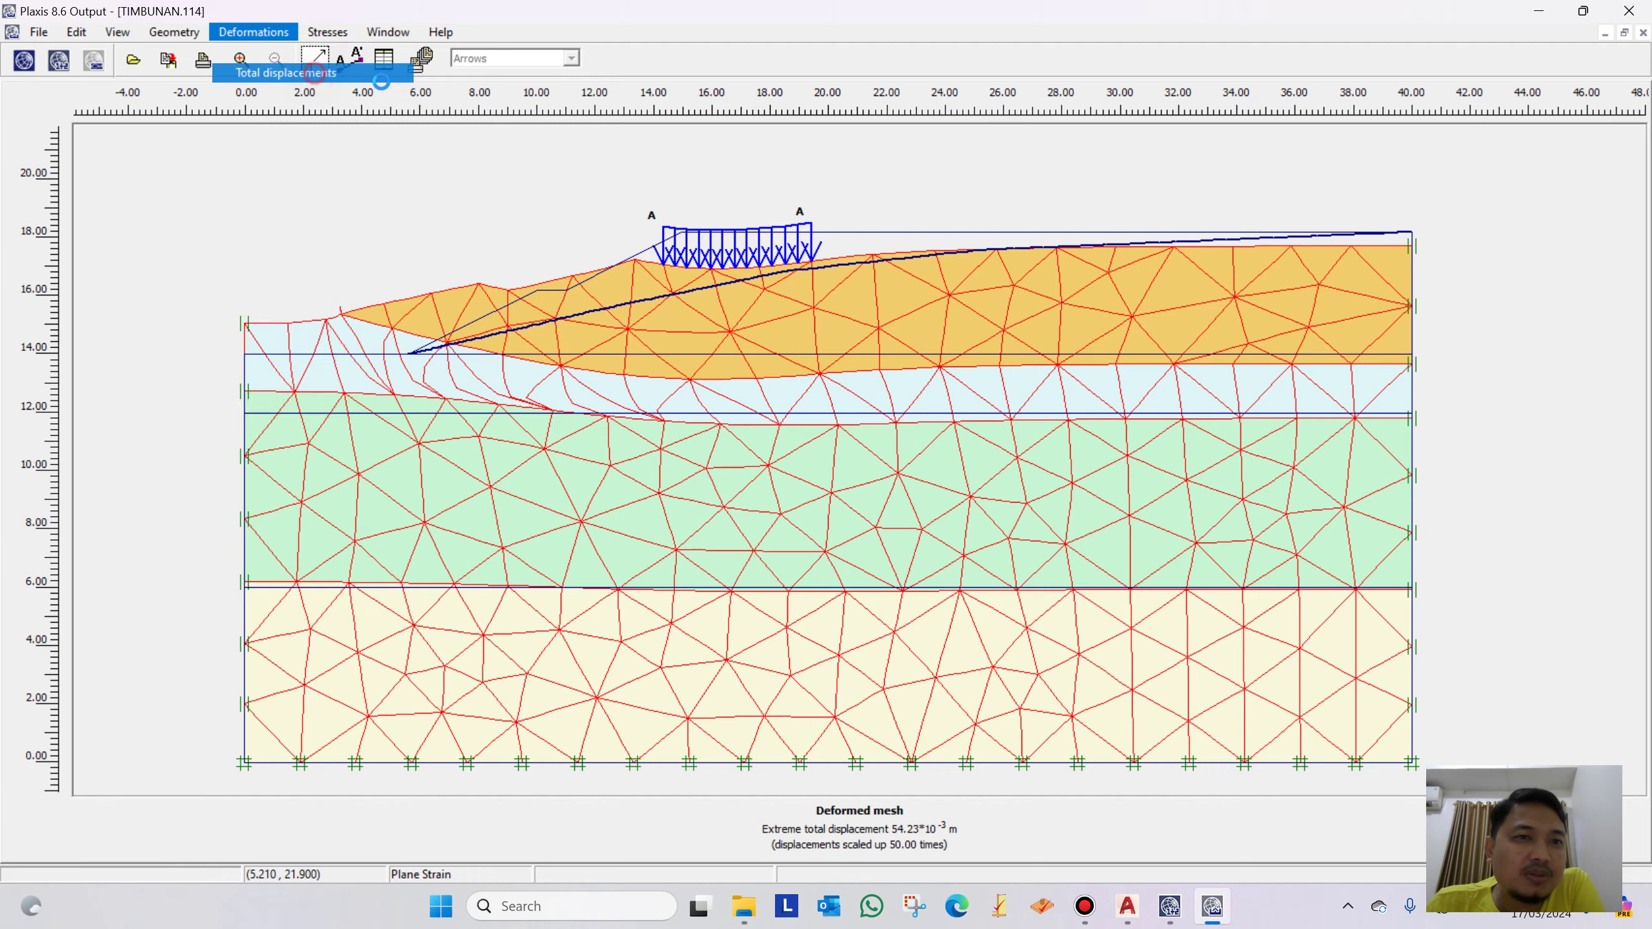
pyautogui.click(498, 59)
pyautogui.click(480, 102)
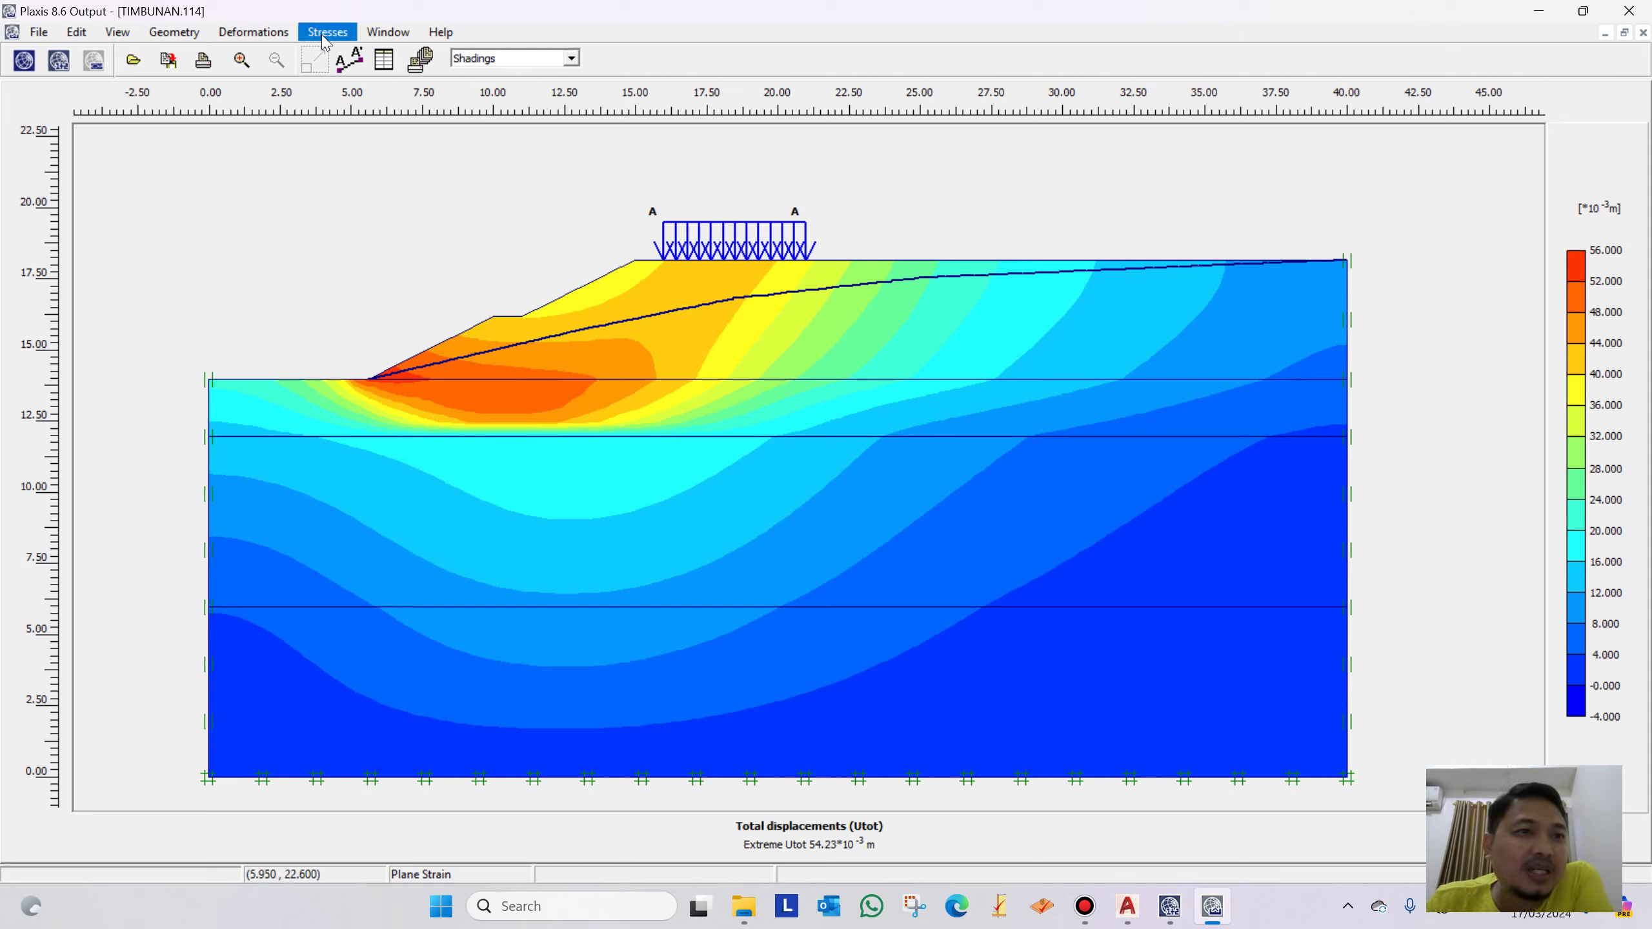
# Examine the vertical and total phase displacements of Beban Kendaraan, and close the output
pyautogui.click(276, 33)
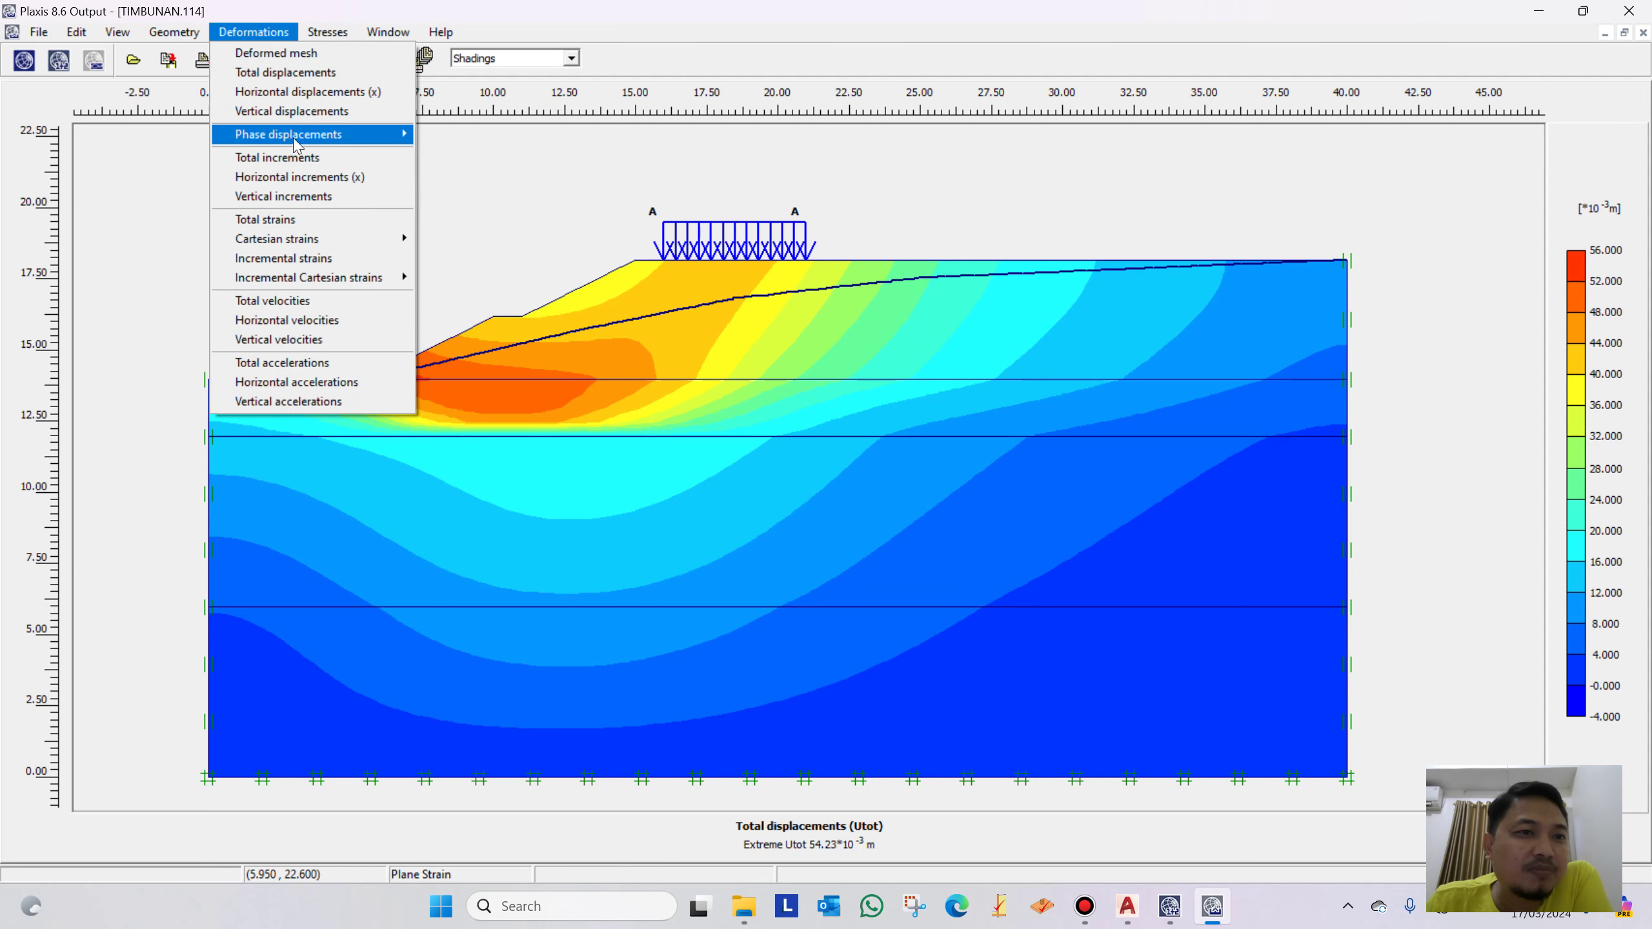
pyautogui.moveTo(296, 143)
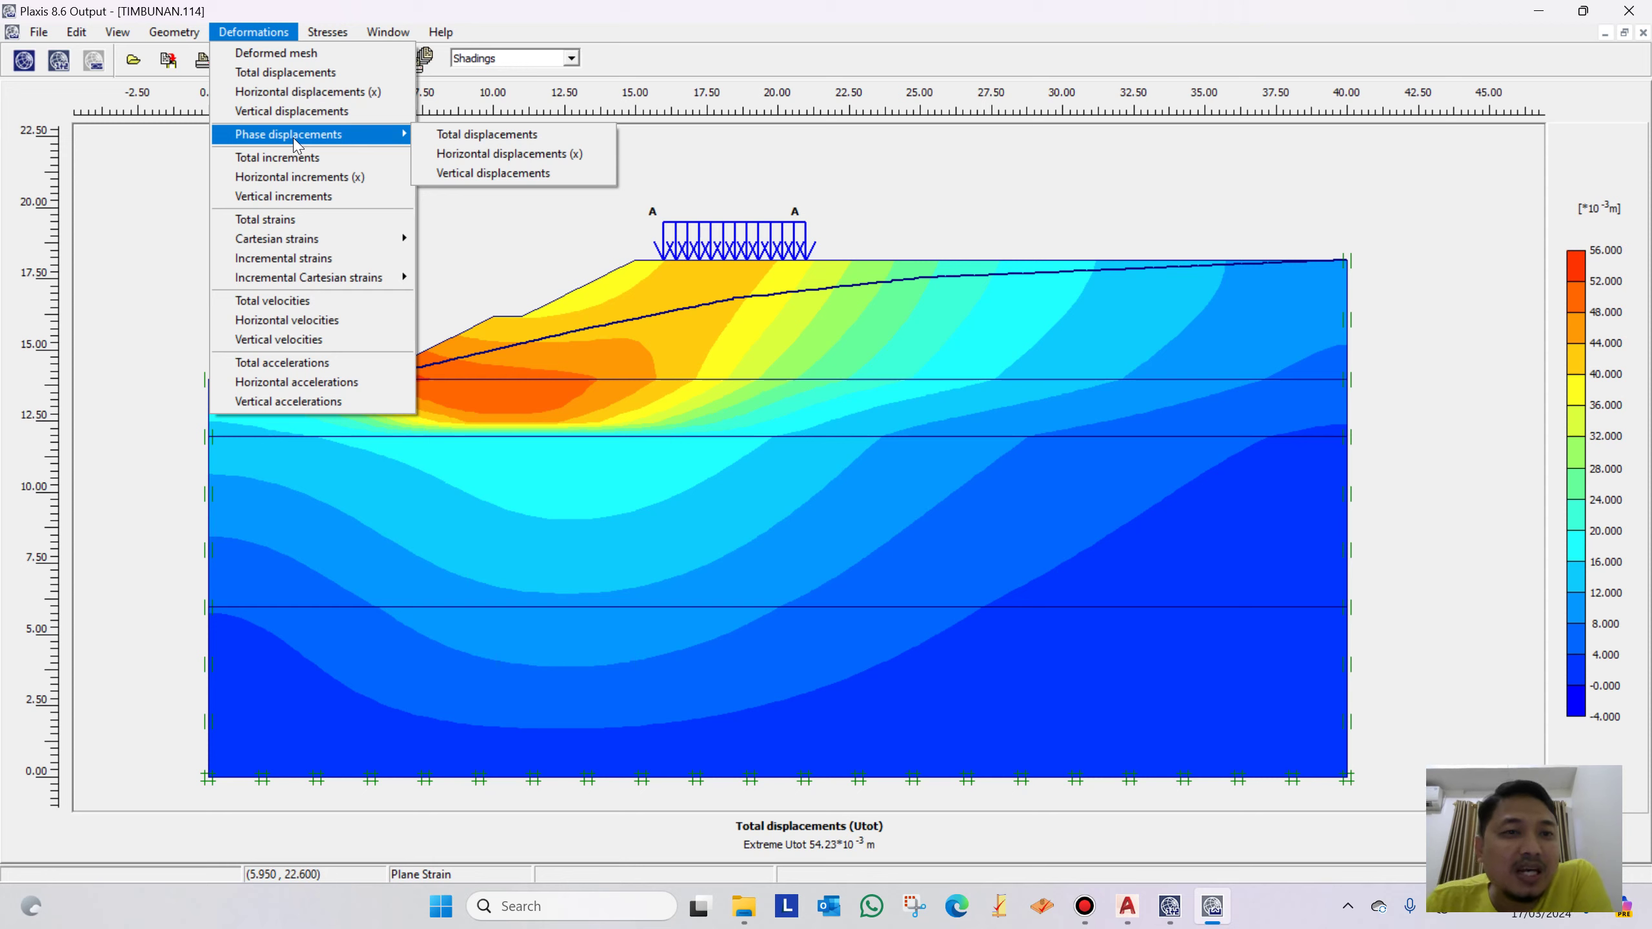
pyautogui.click(535, 177)
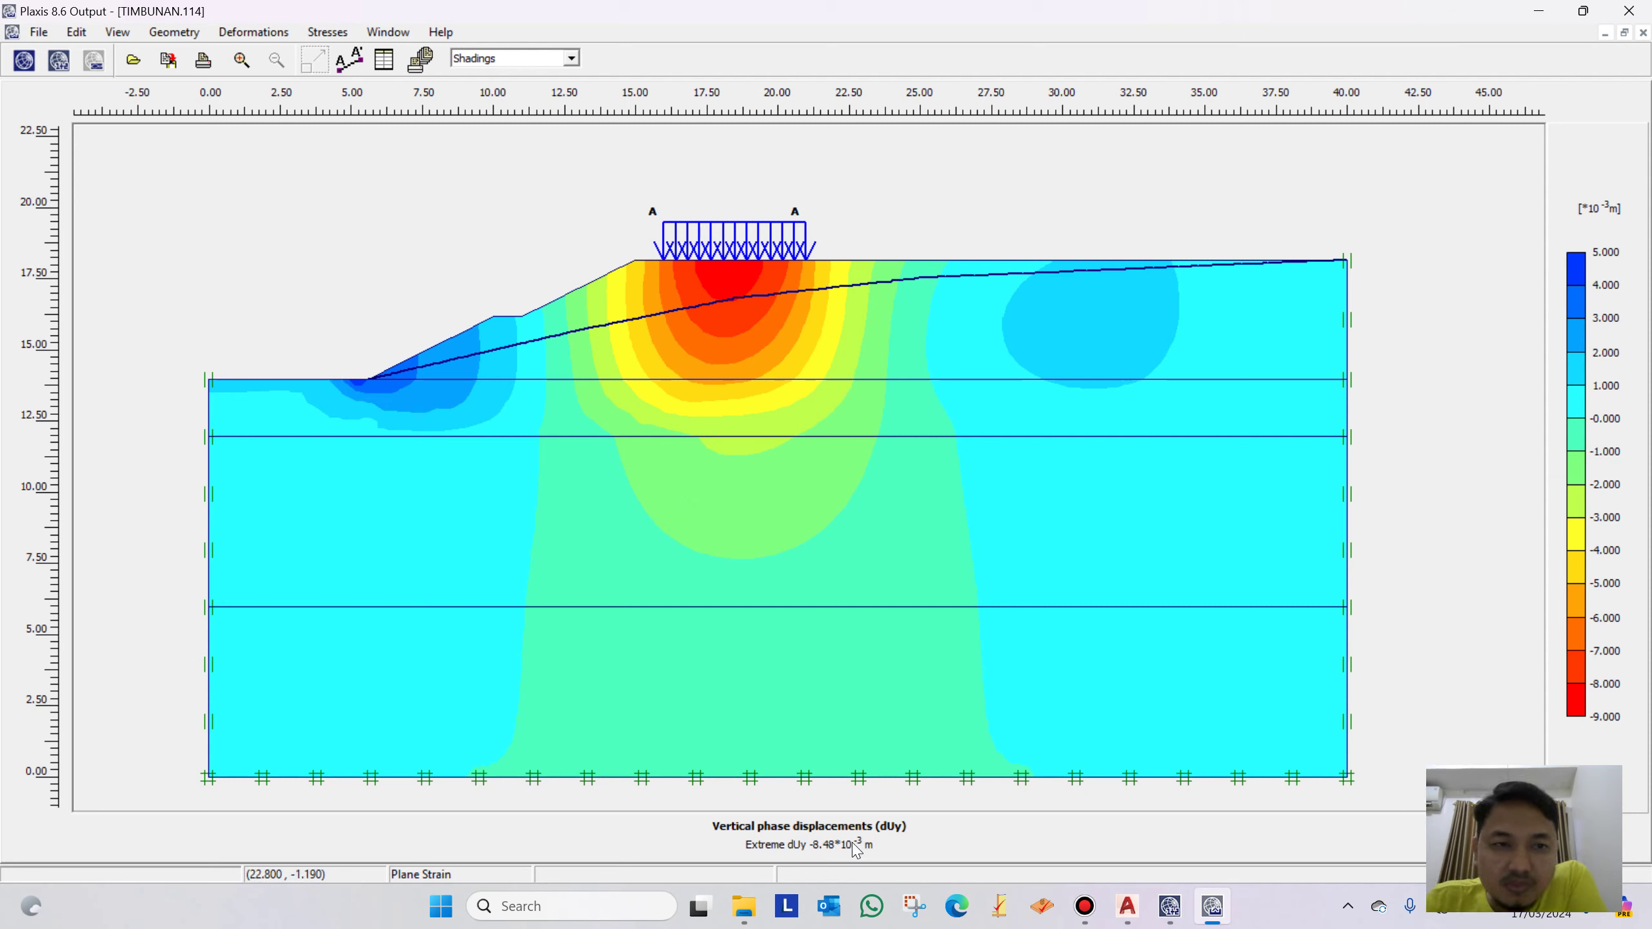
pyautogui.click(255, 32)
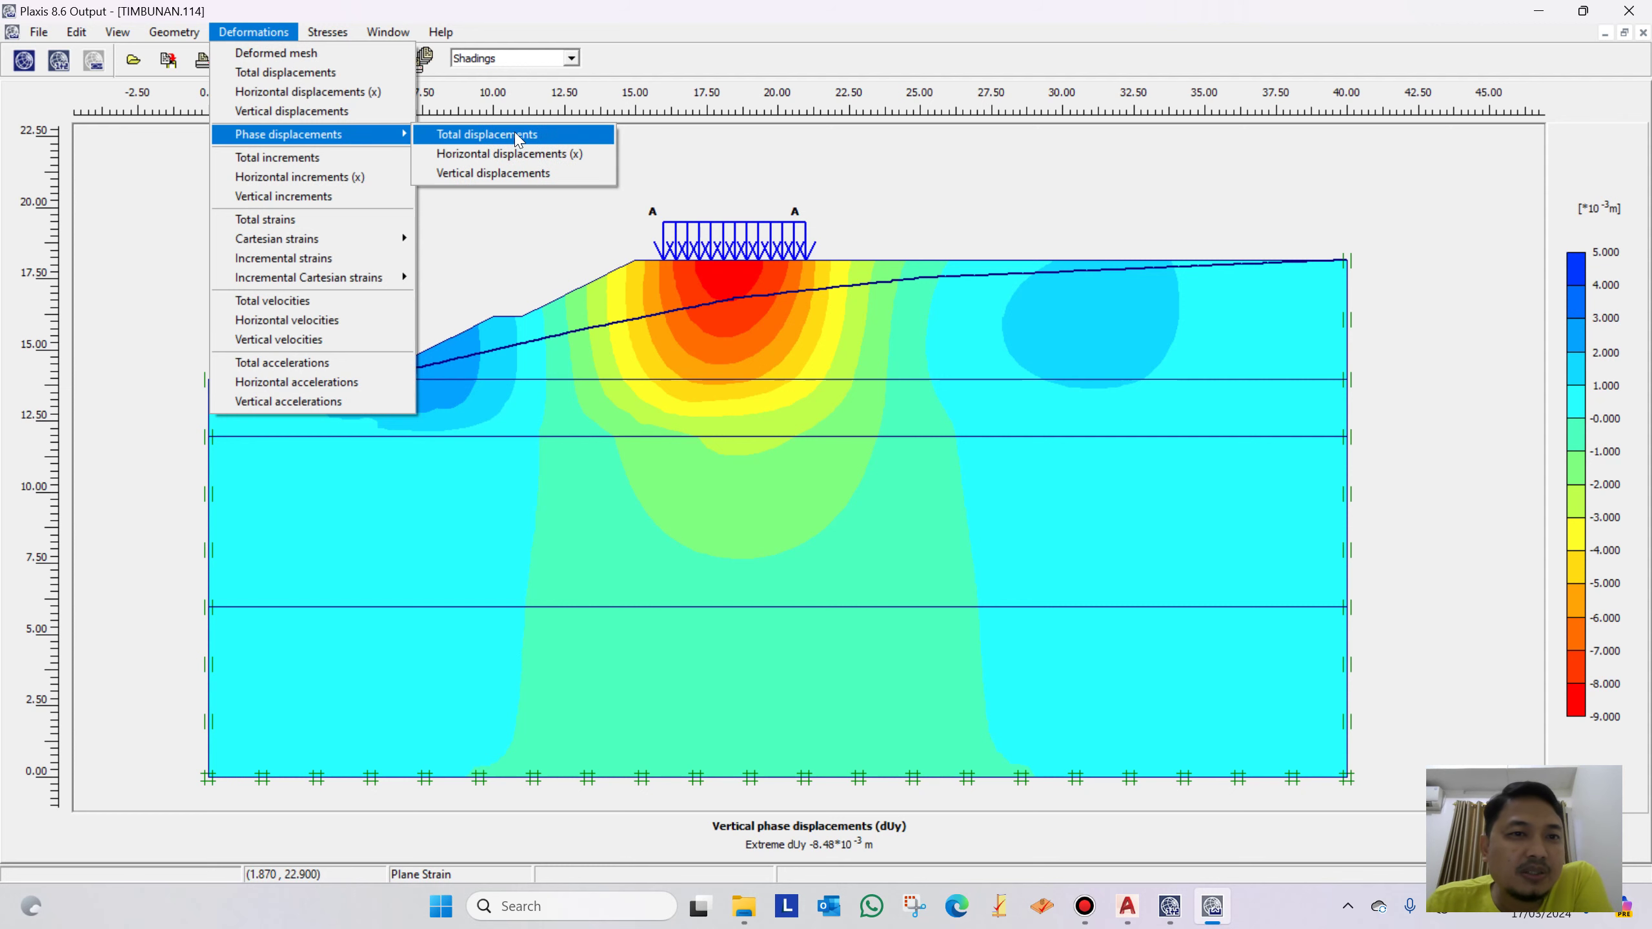
pyautogui.click(514, 137)
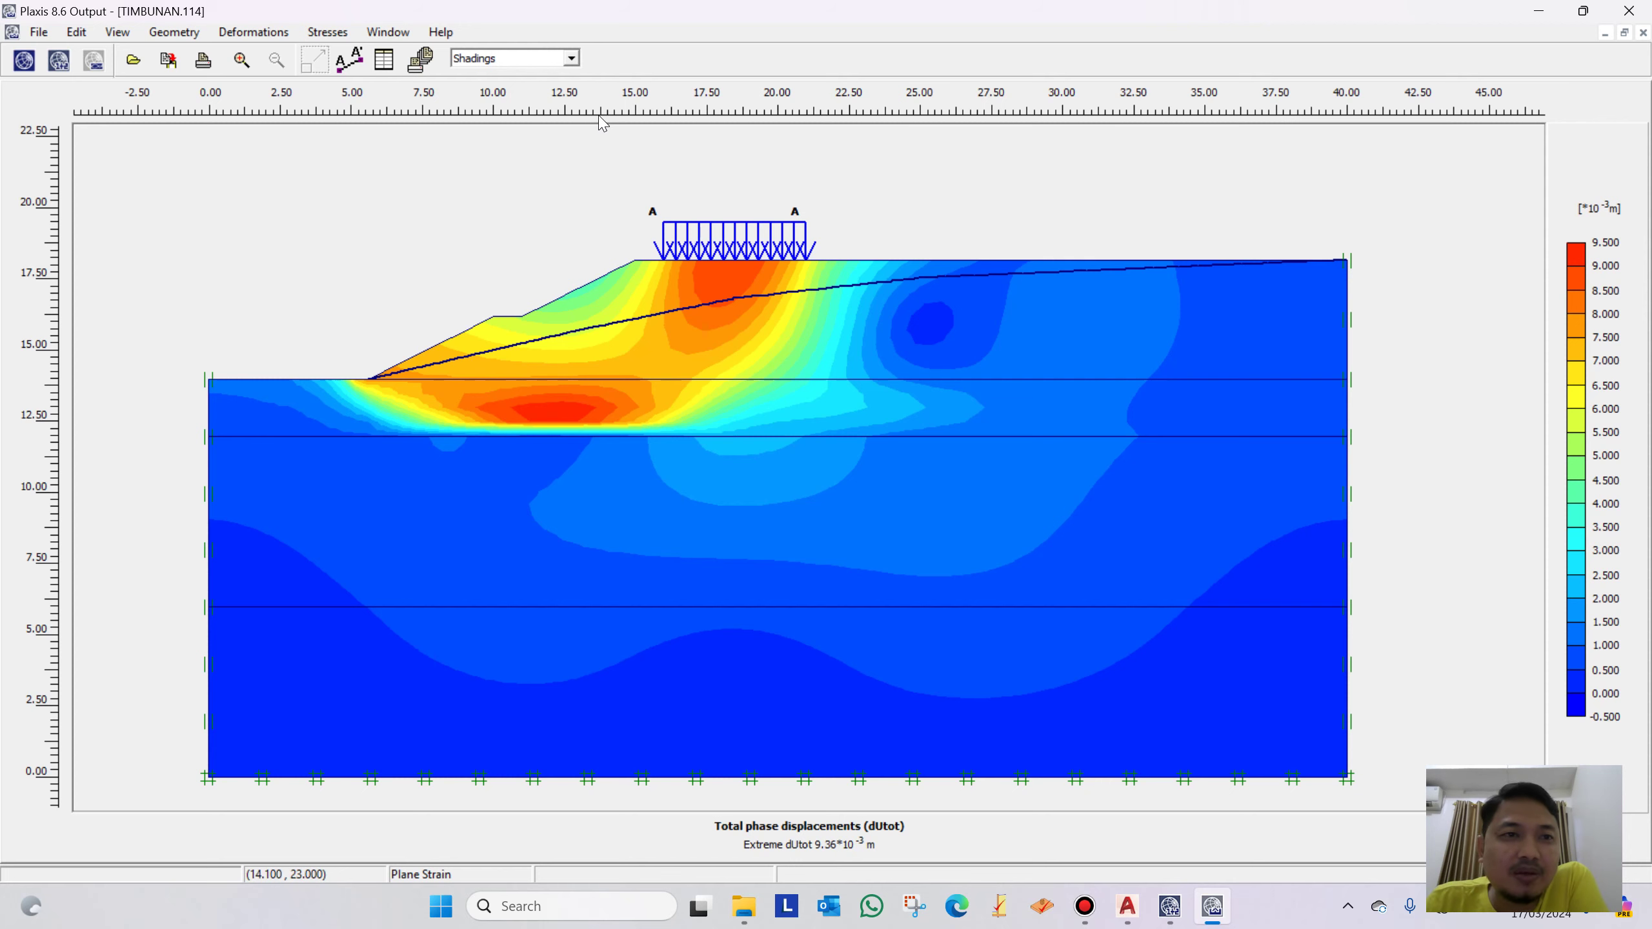
pyautogui.click(1634, 16)
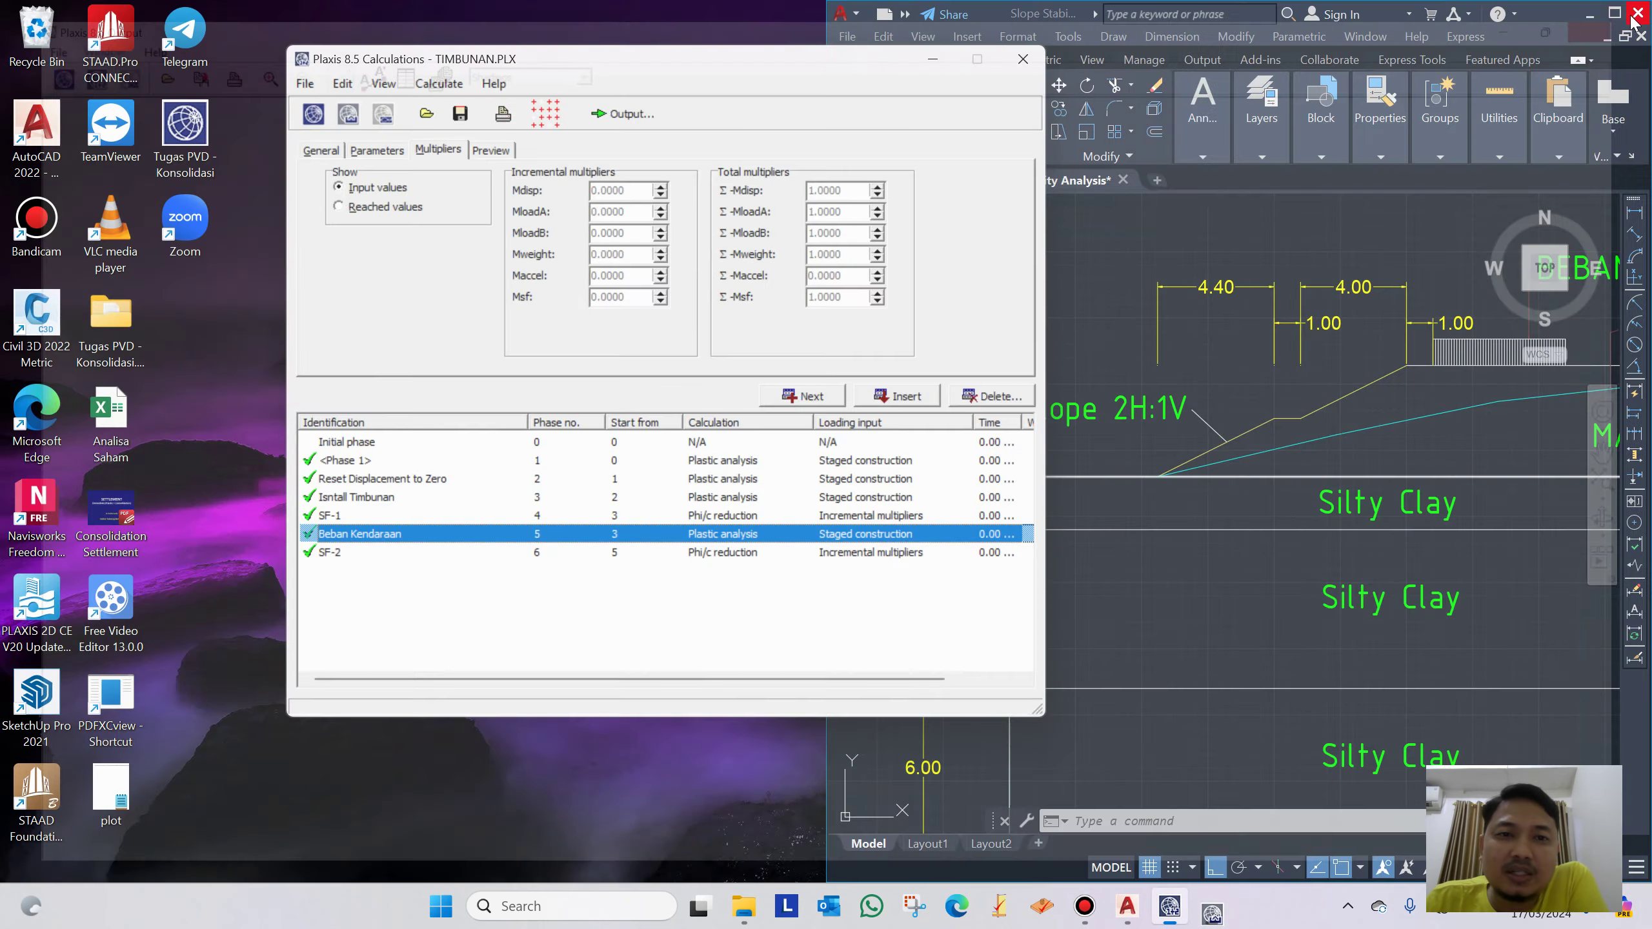
# Check the Msf total multiplier of SF-2 and display its total displacements as shadings in the output
pyautogui.click(331, 553)
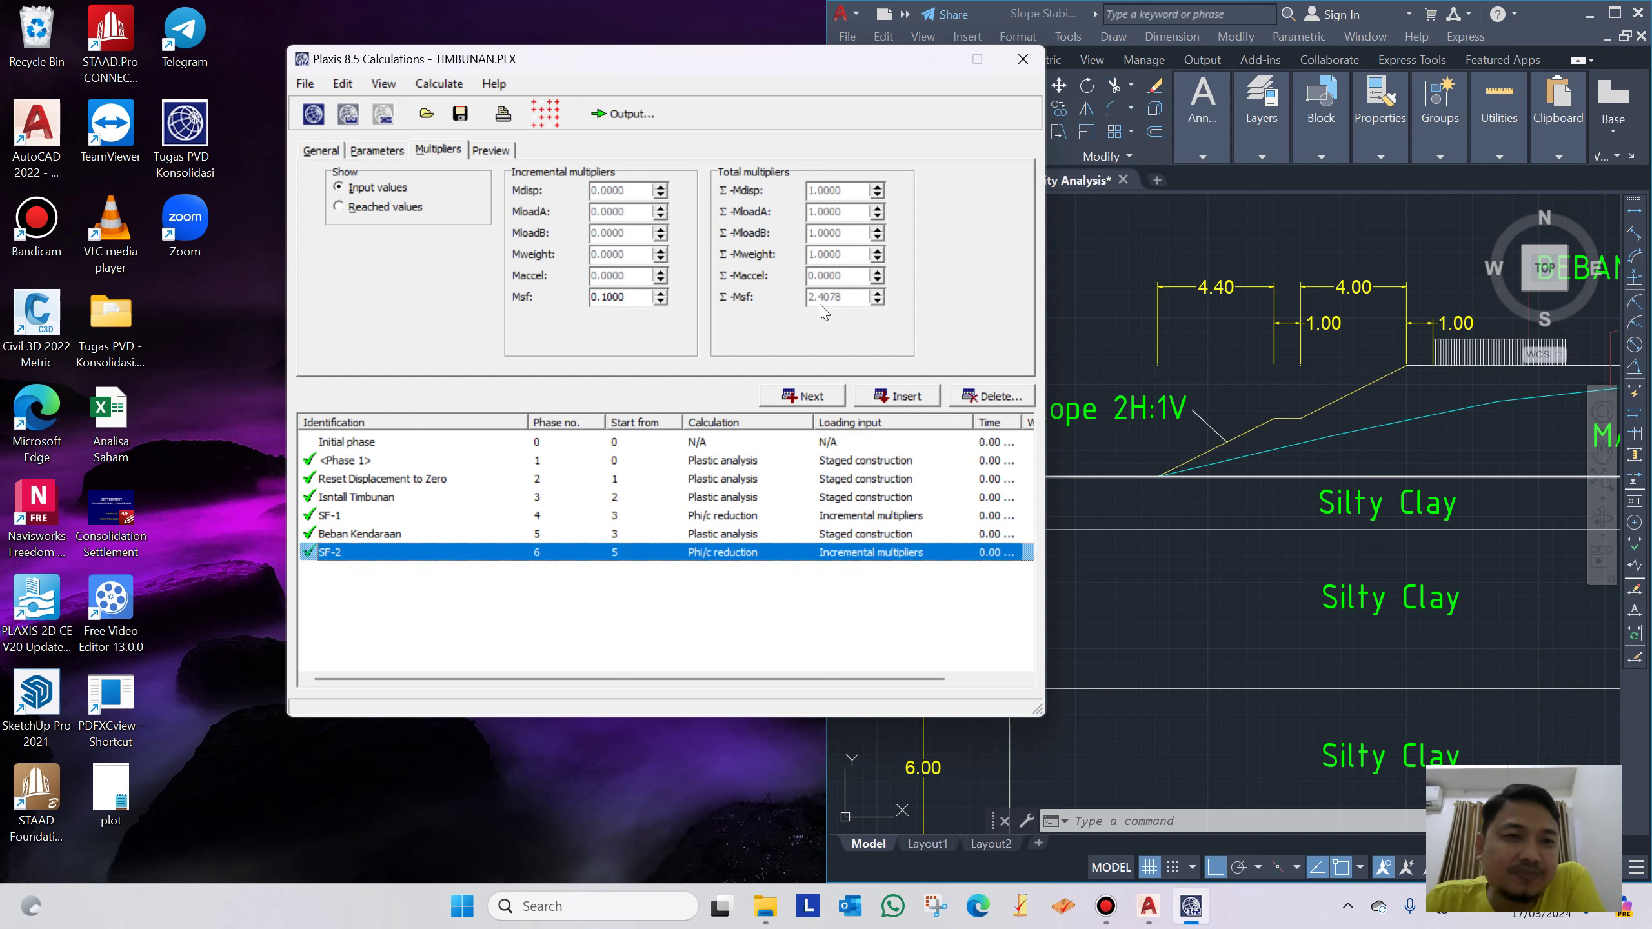
pyautogui.click(624, 114)
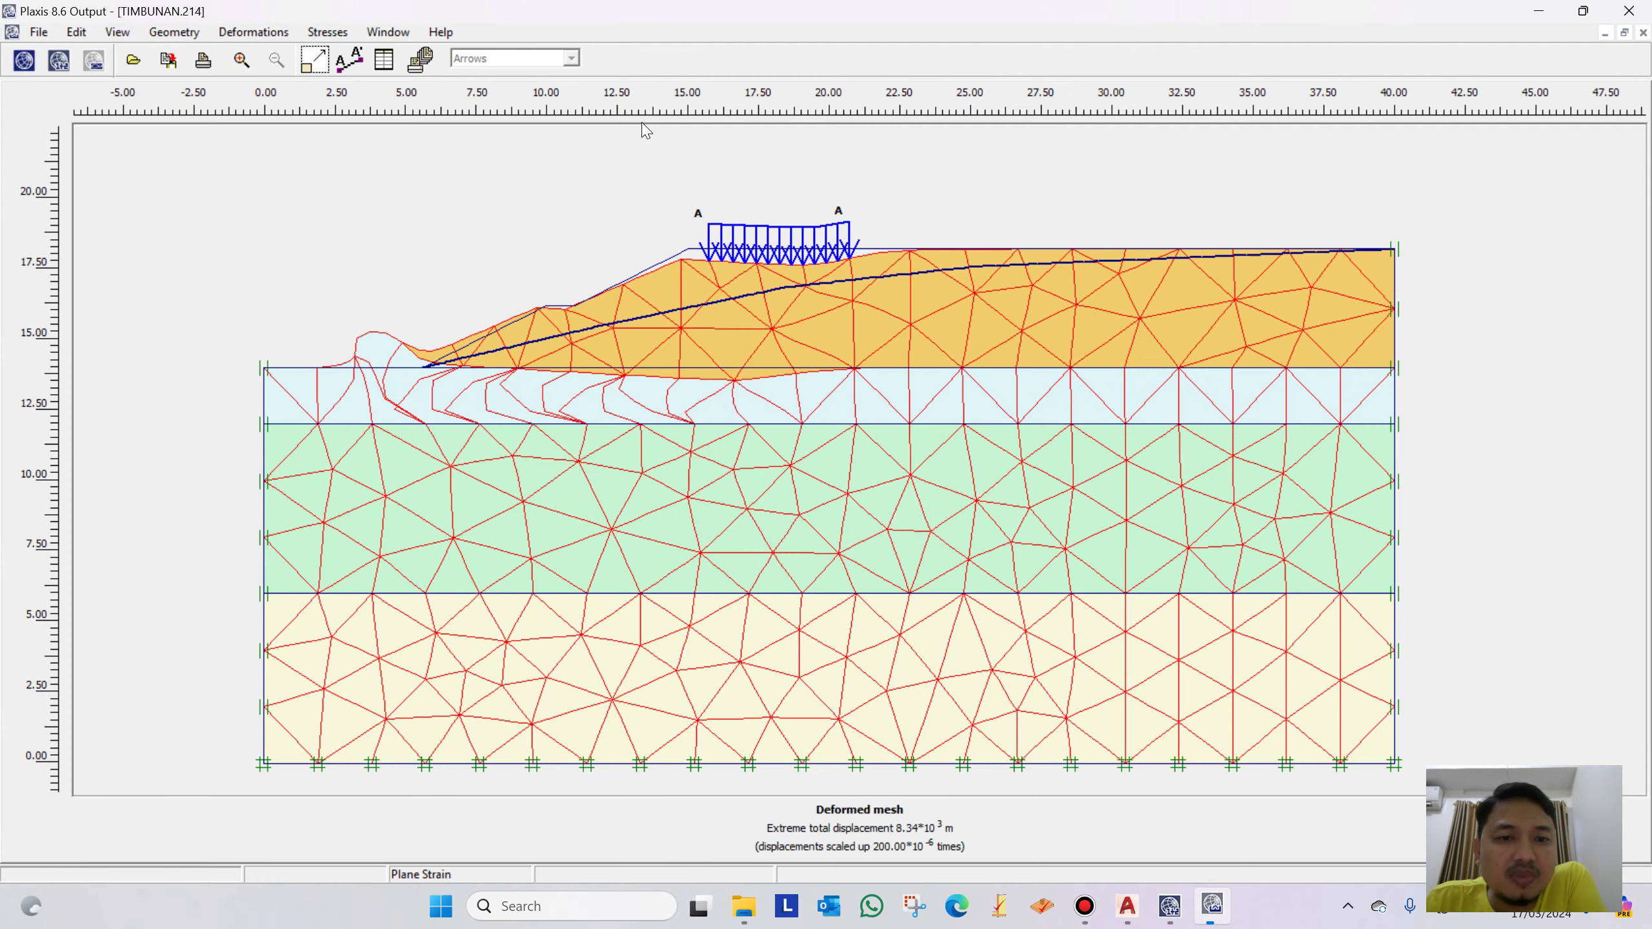
pyautogui.click(254, 32)
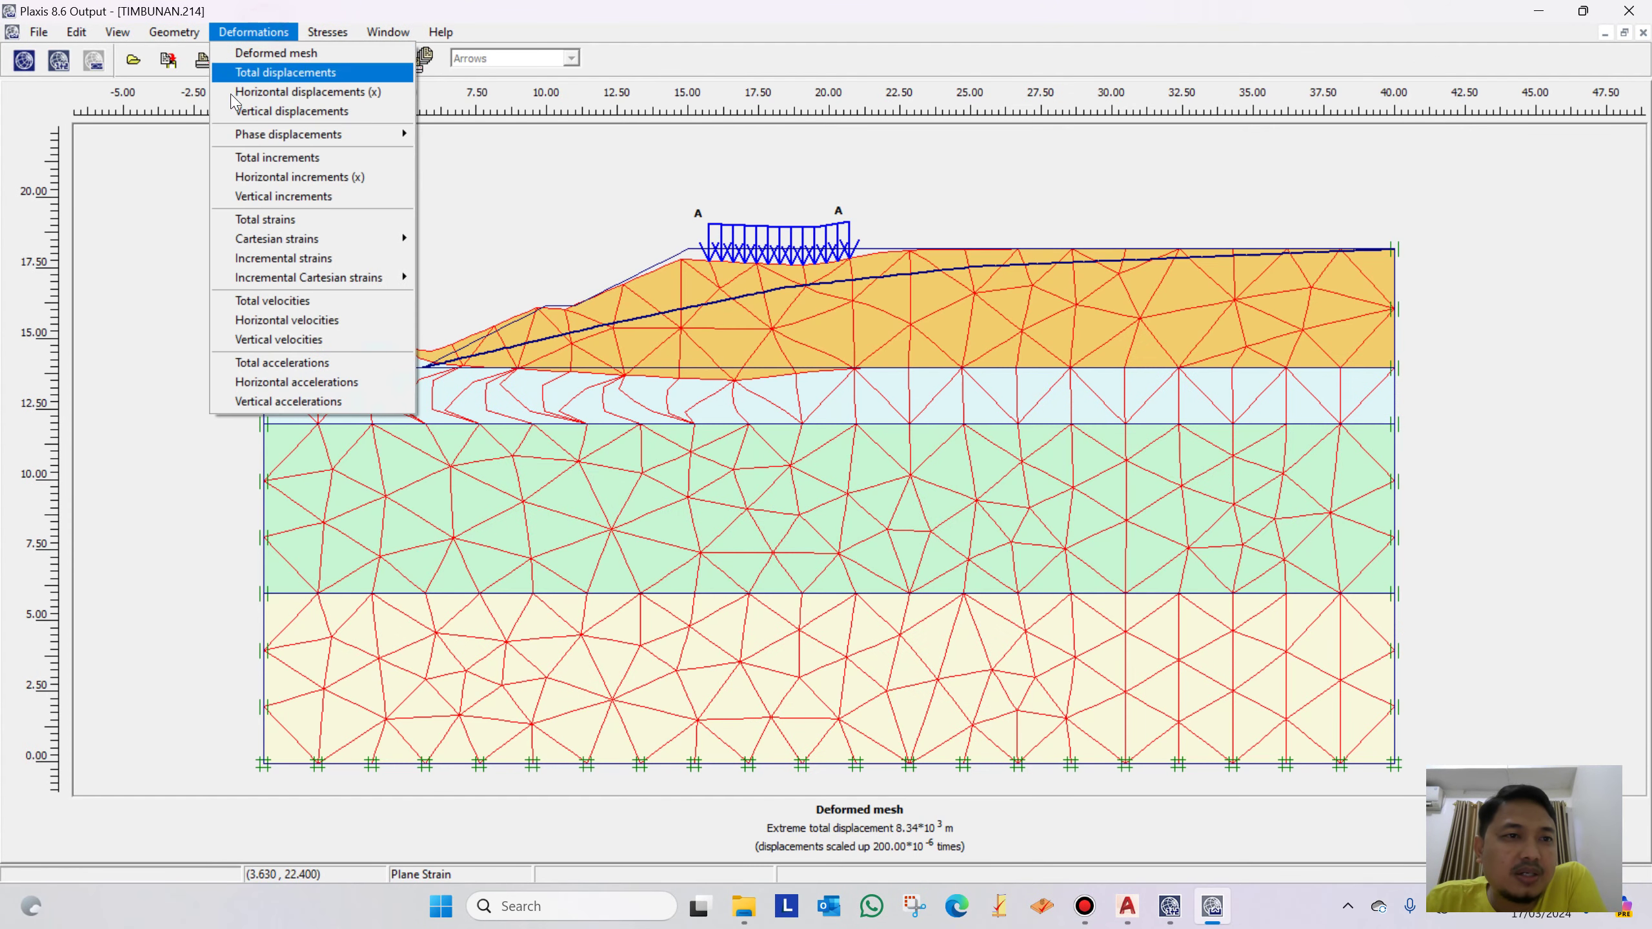
pyautogui.click(316, 73)
pyautogui.click(489, 60)
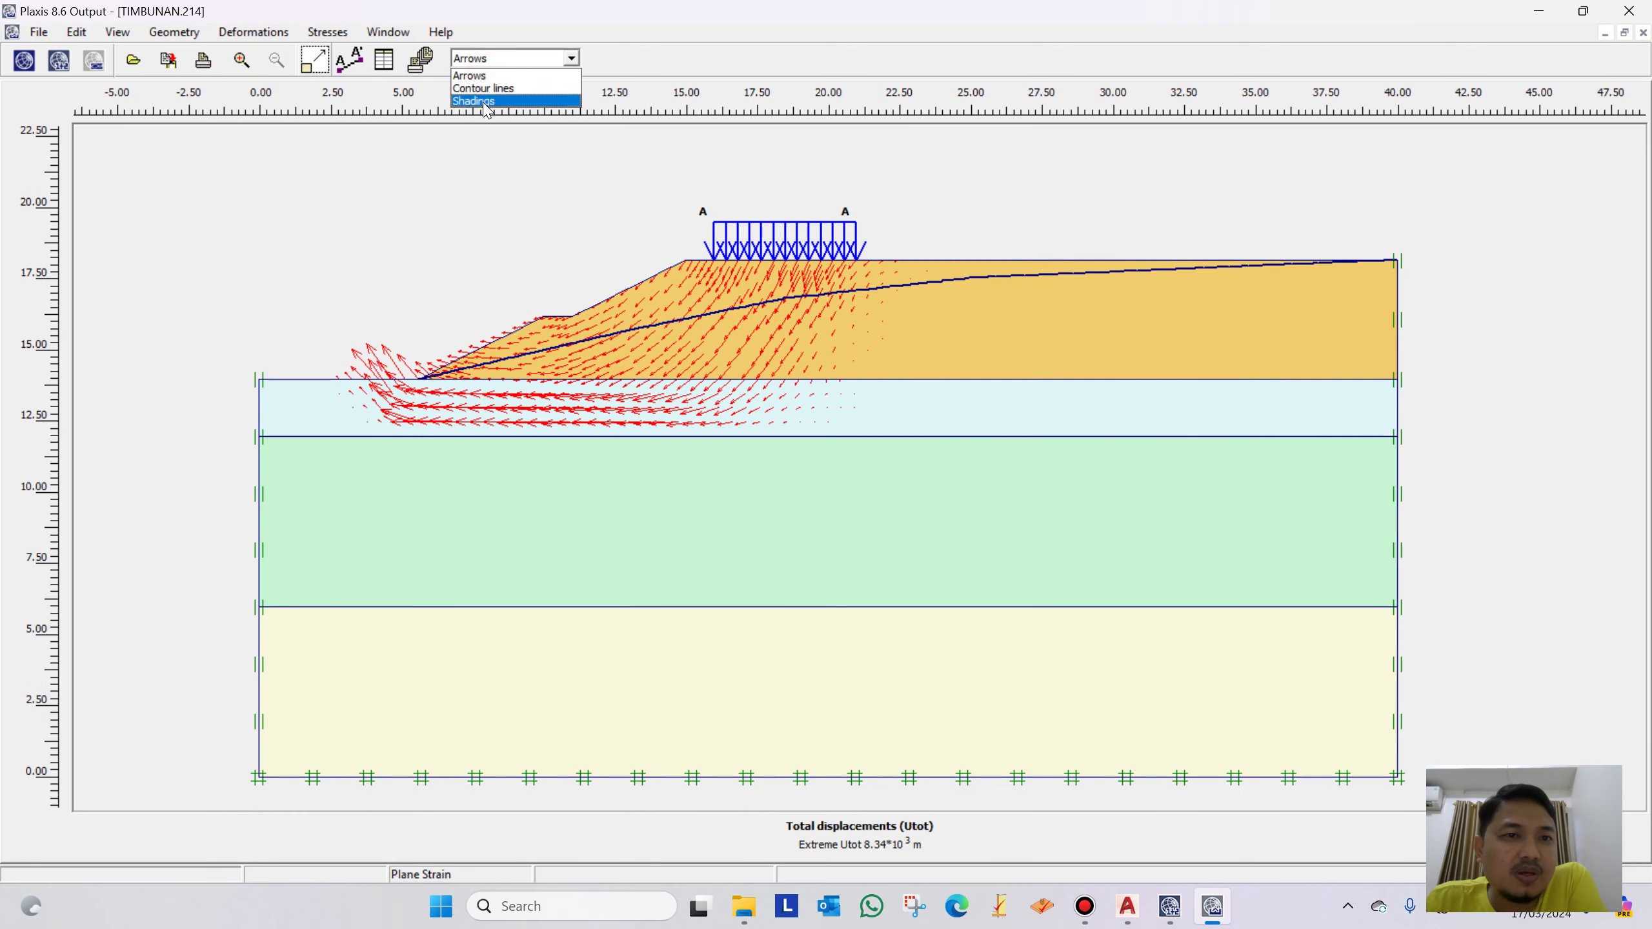
pyautogui.click(487, 102)
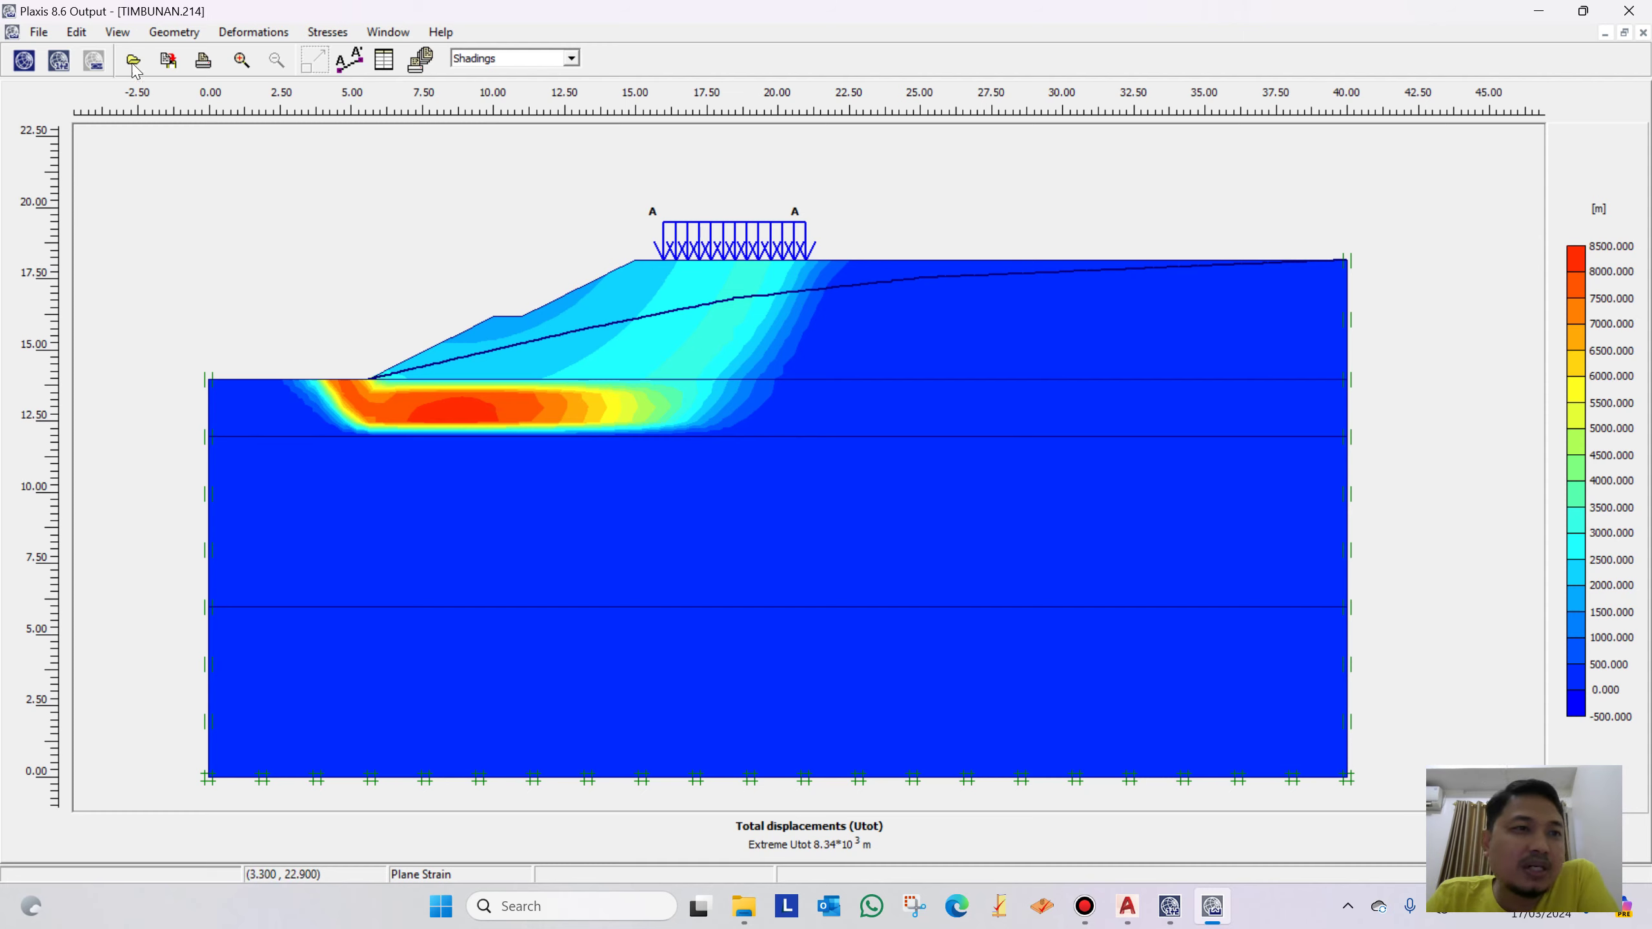
pyautogui.click(93, 60)
pyautogui.click(861, 562)
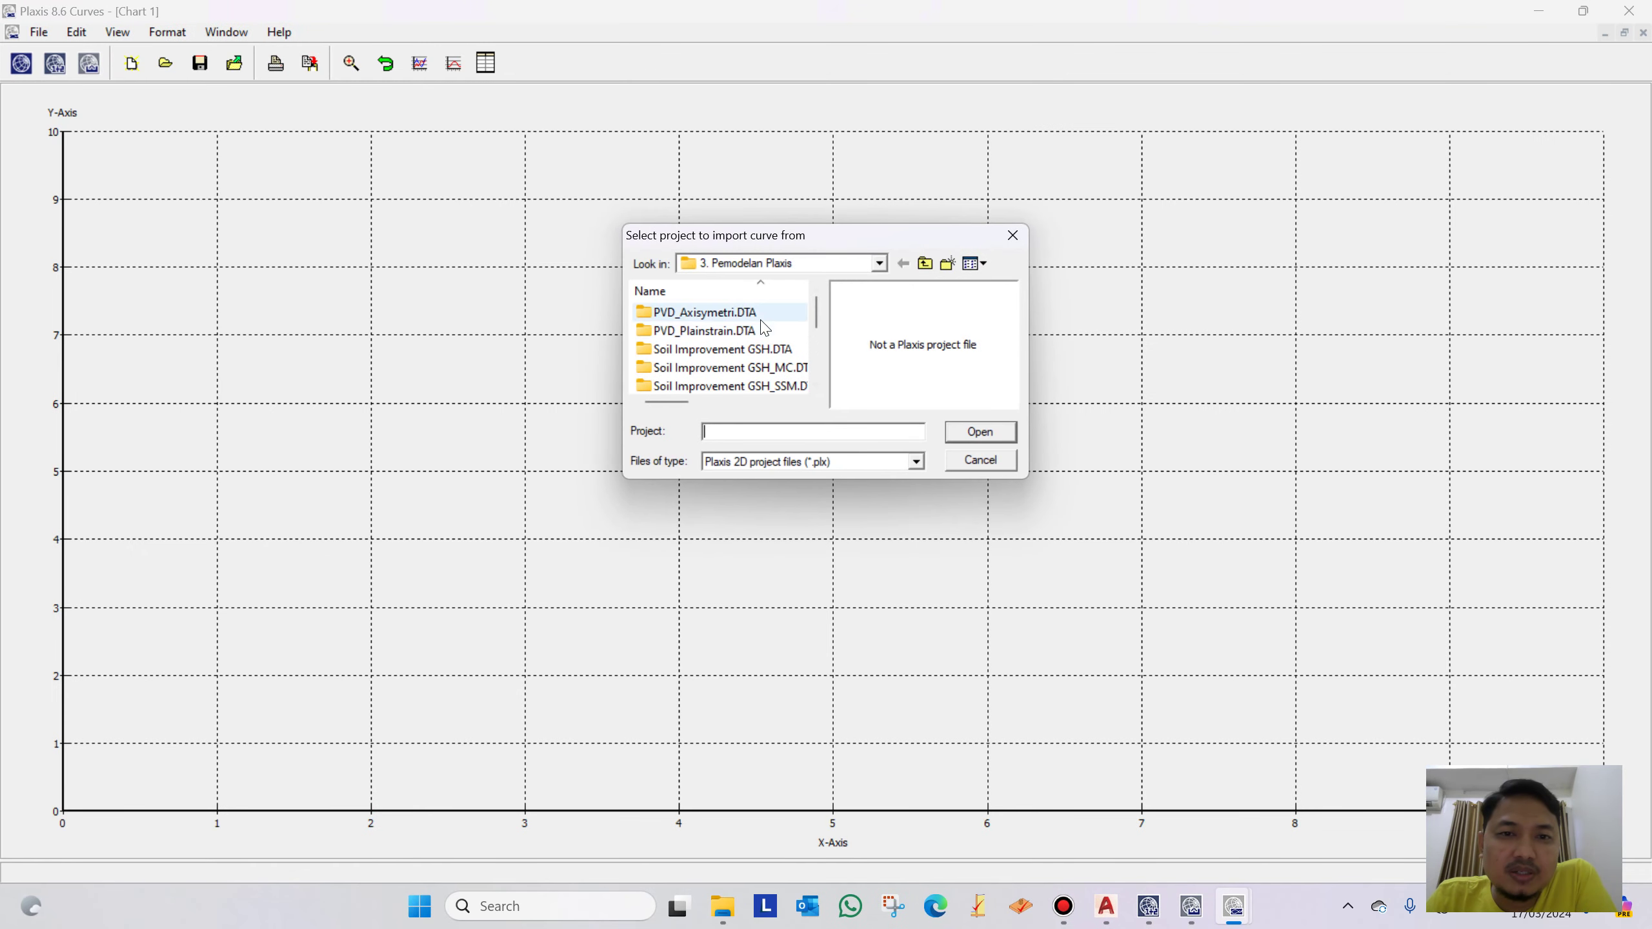
pyautogui.click(881, 263)
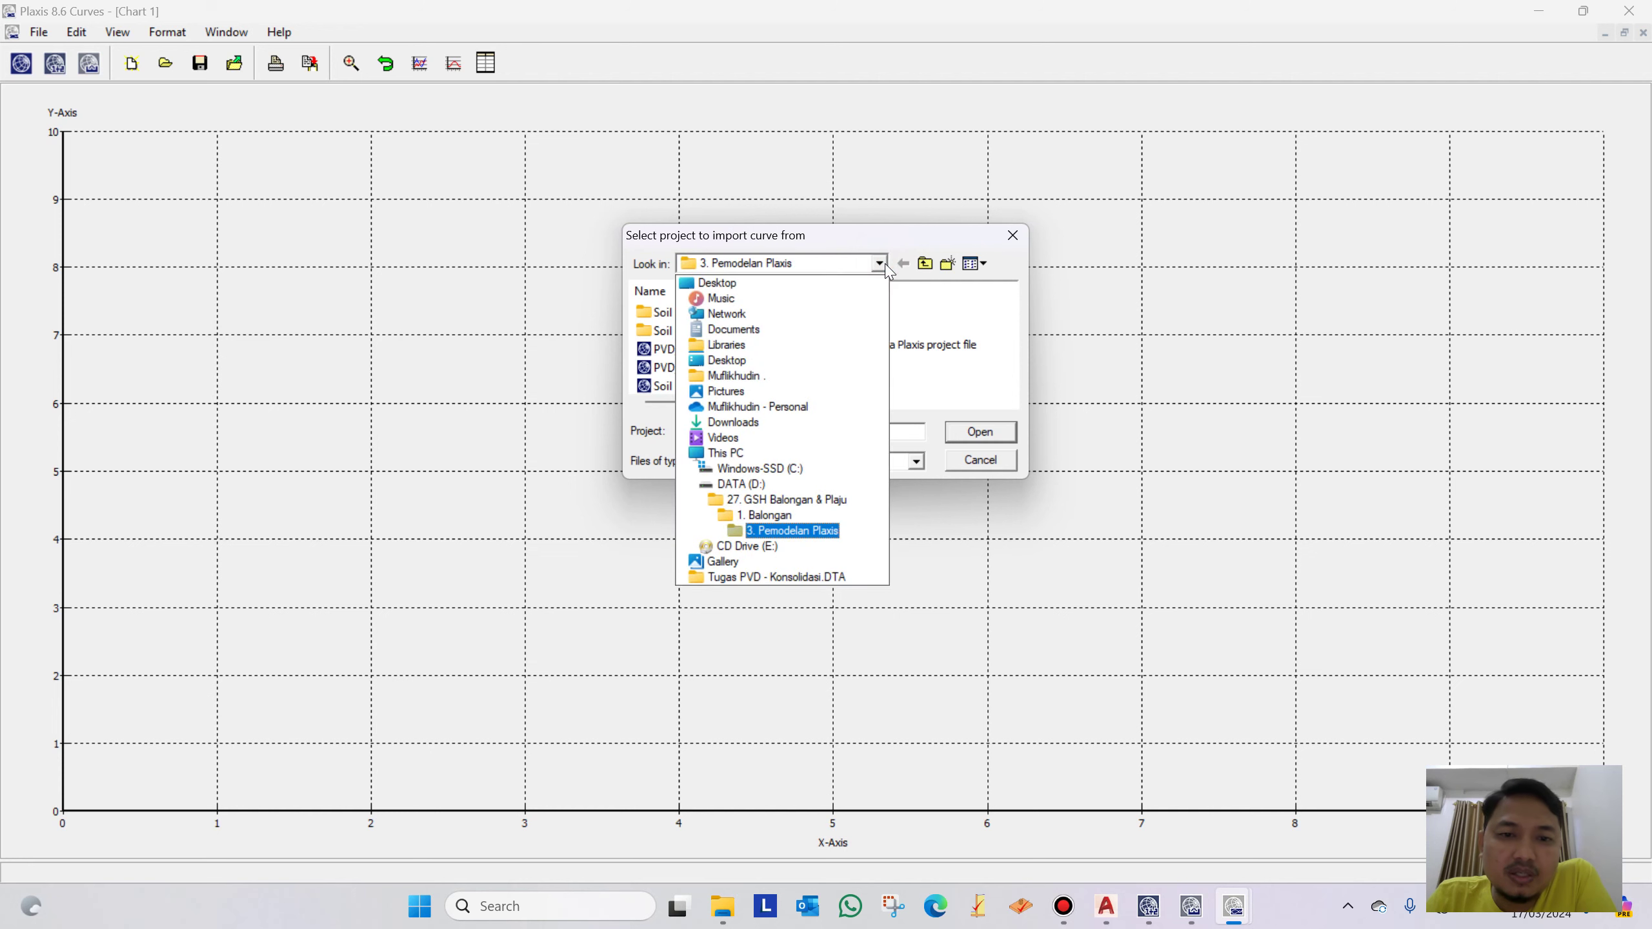
pyautogui.click(747, 484)
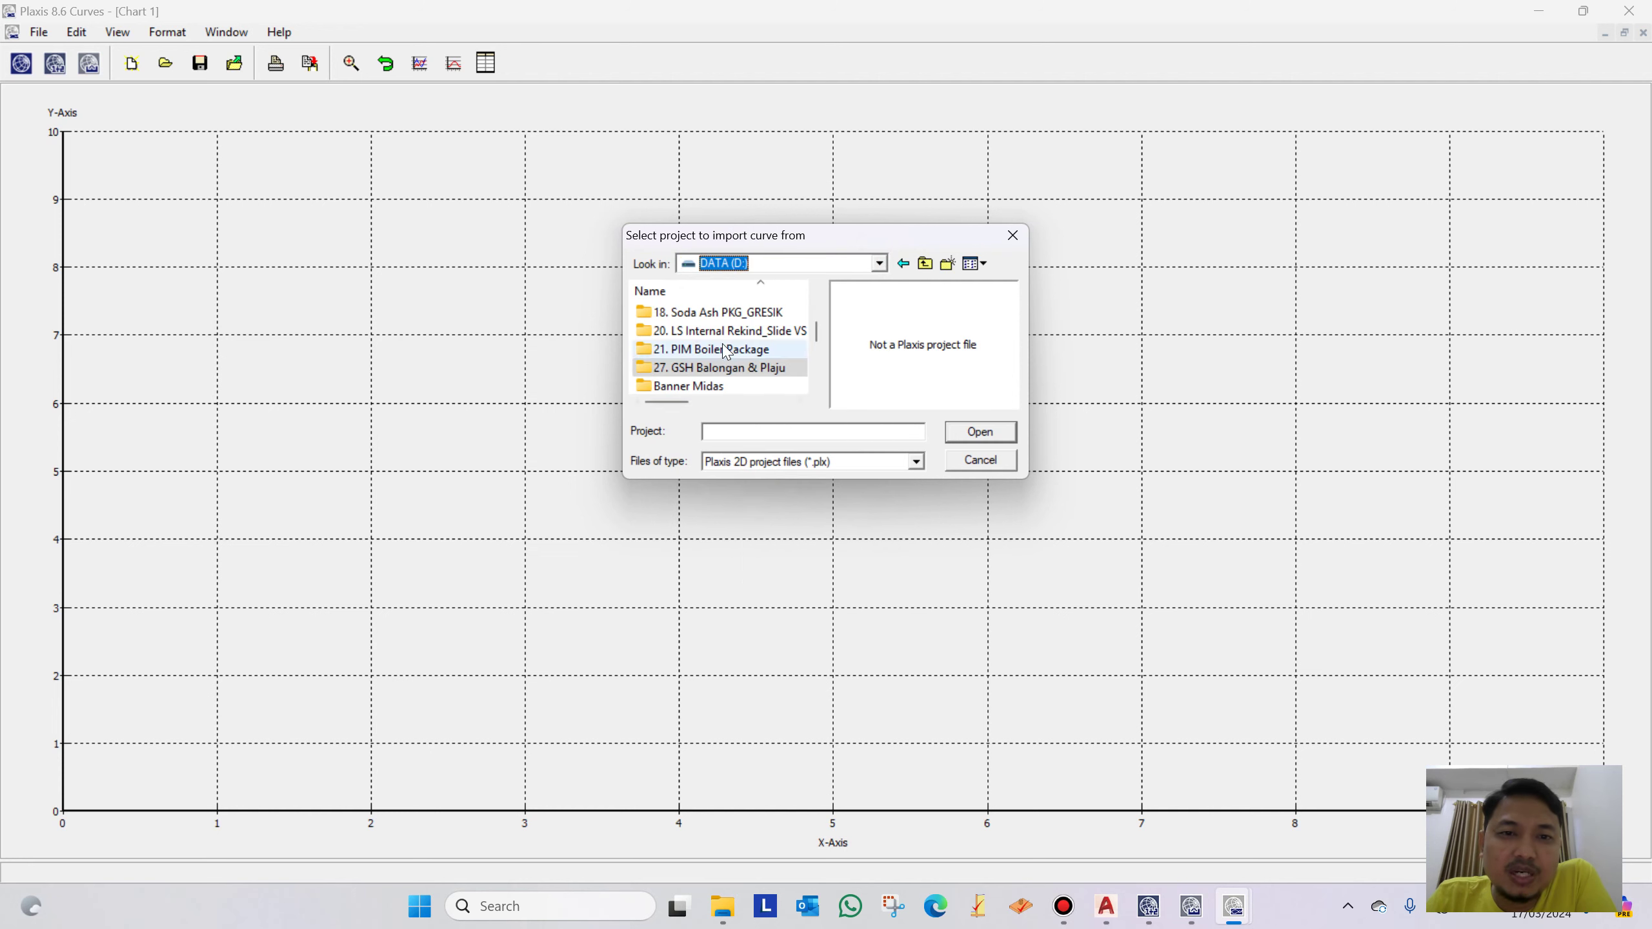
pyautogui.scroll(-2, 727, 351)
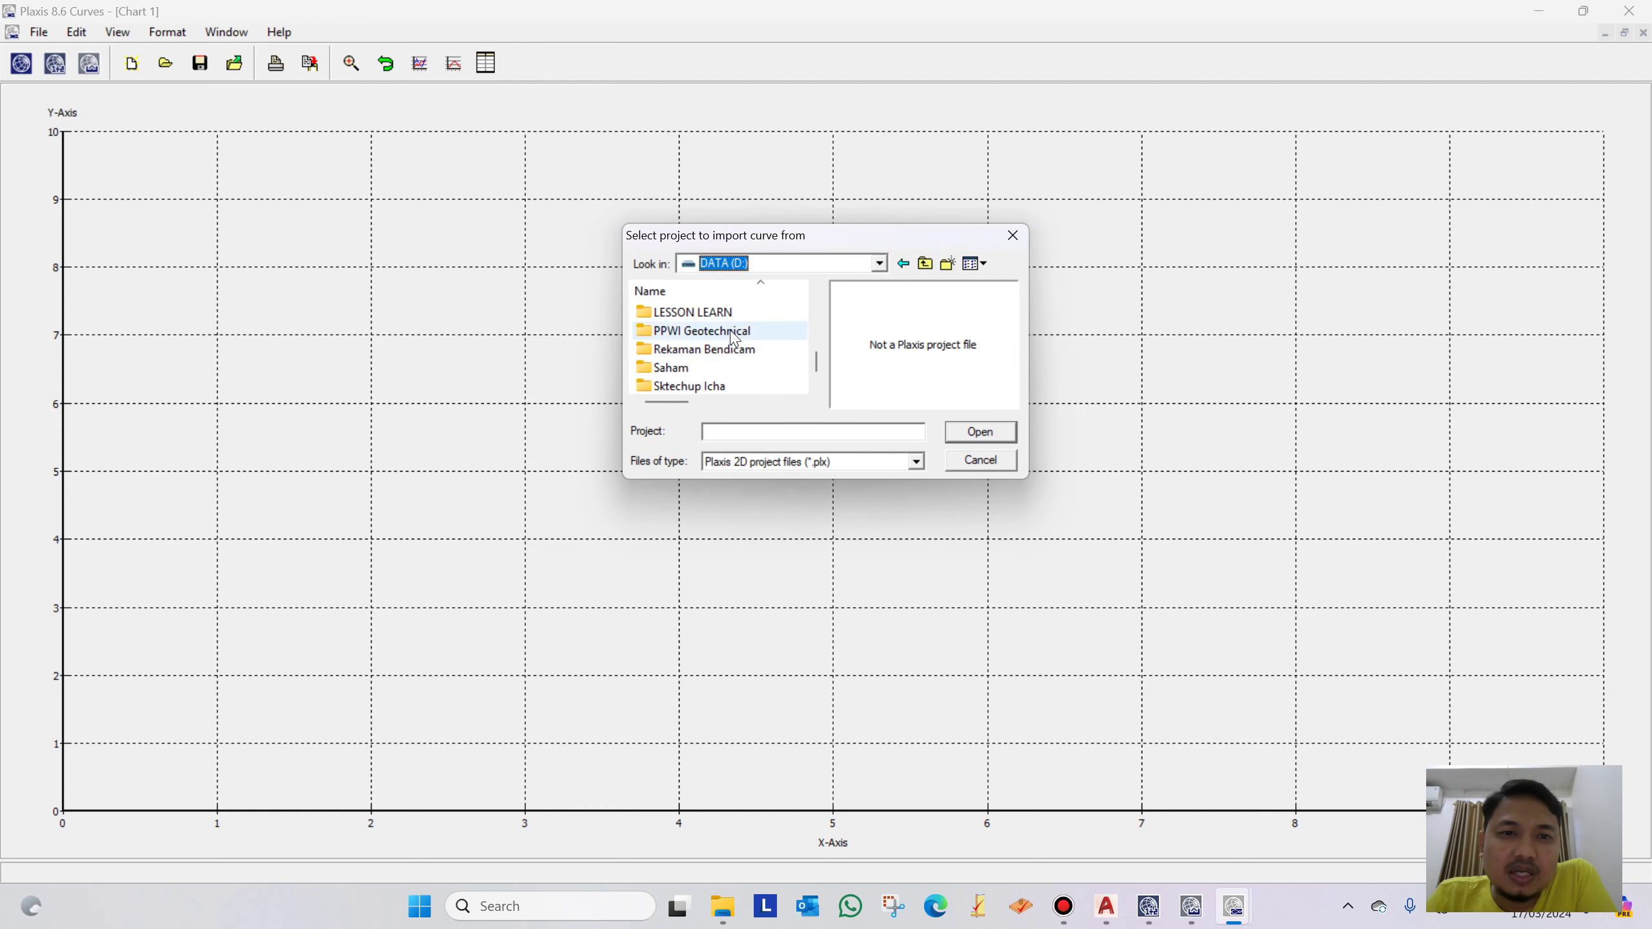
pyautogui.click(1013, 235)
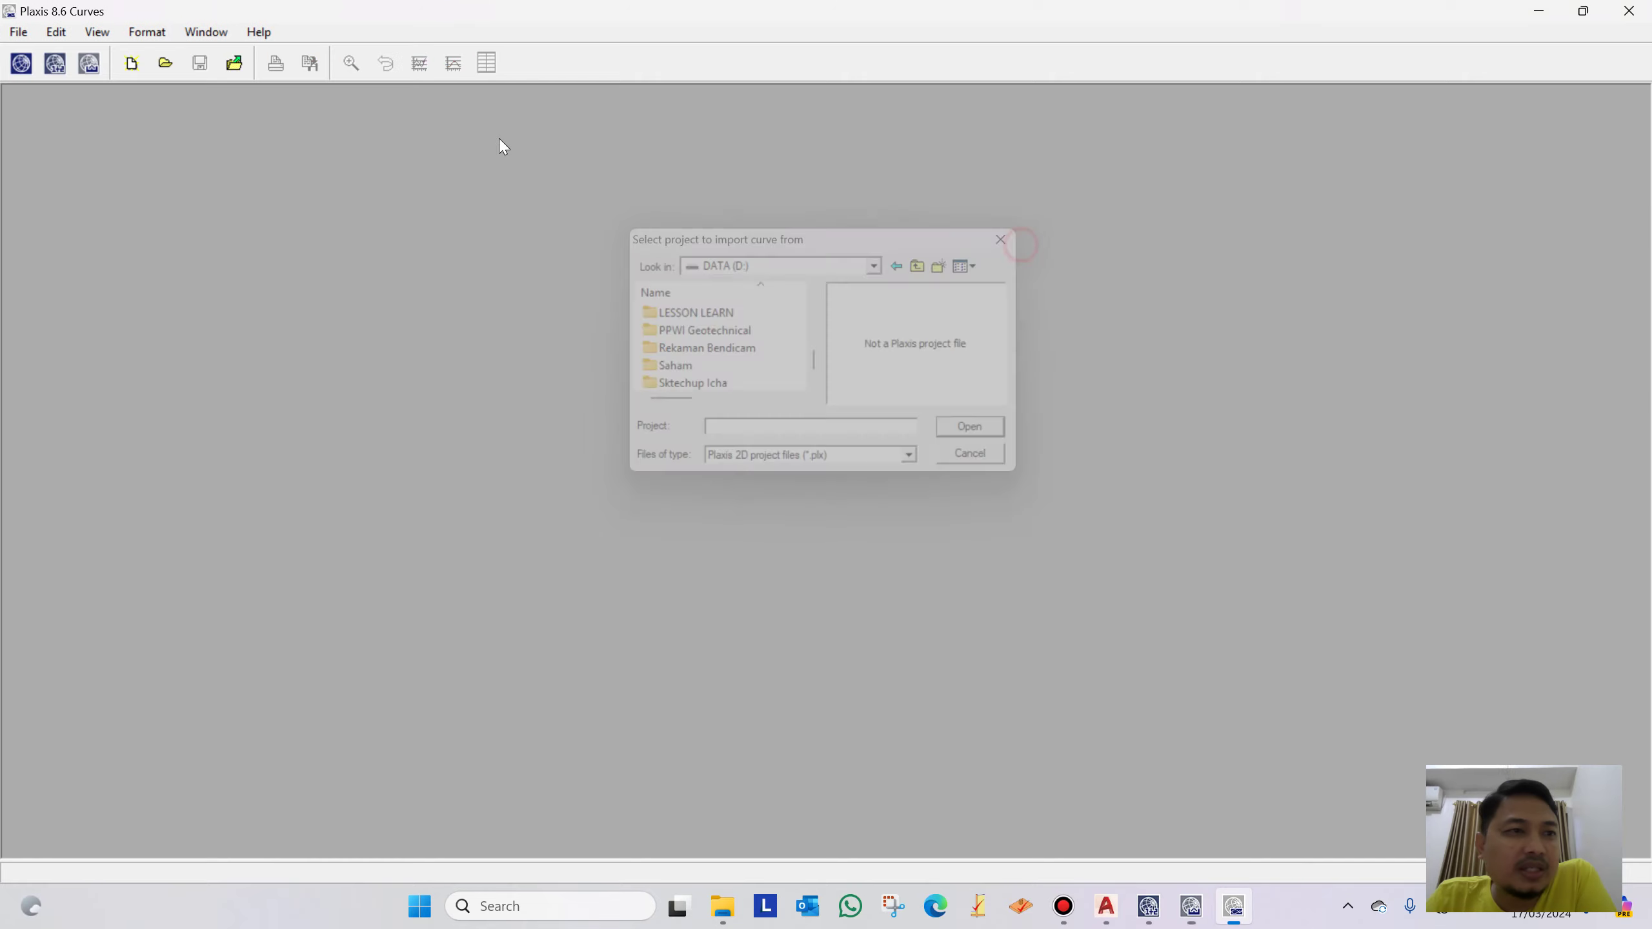
pyautogui.click(90, 64)
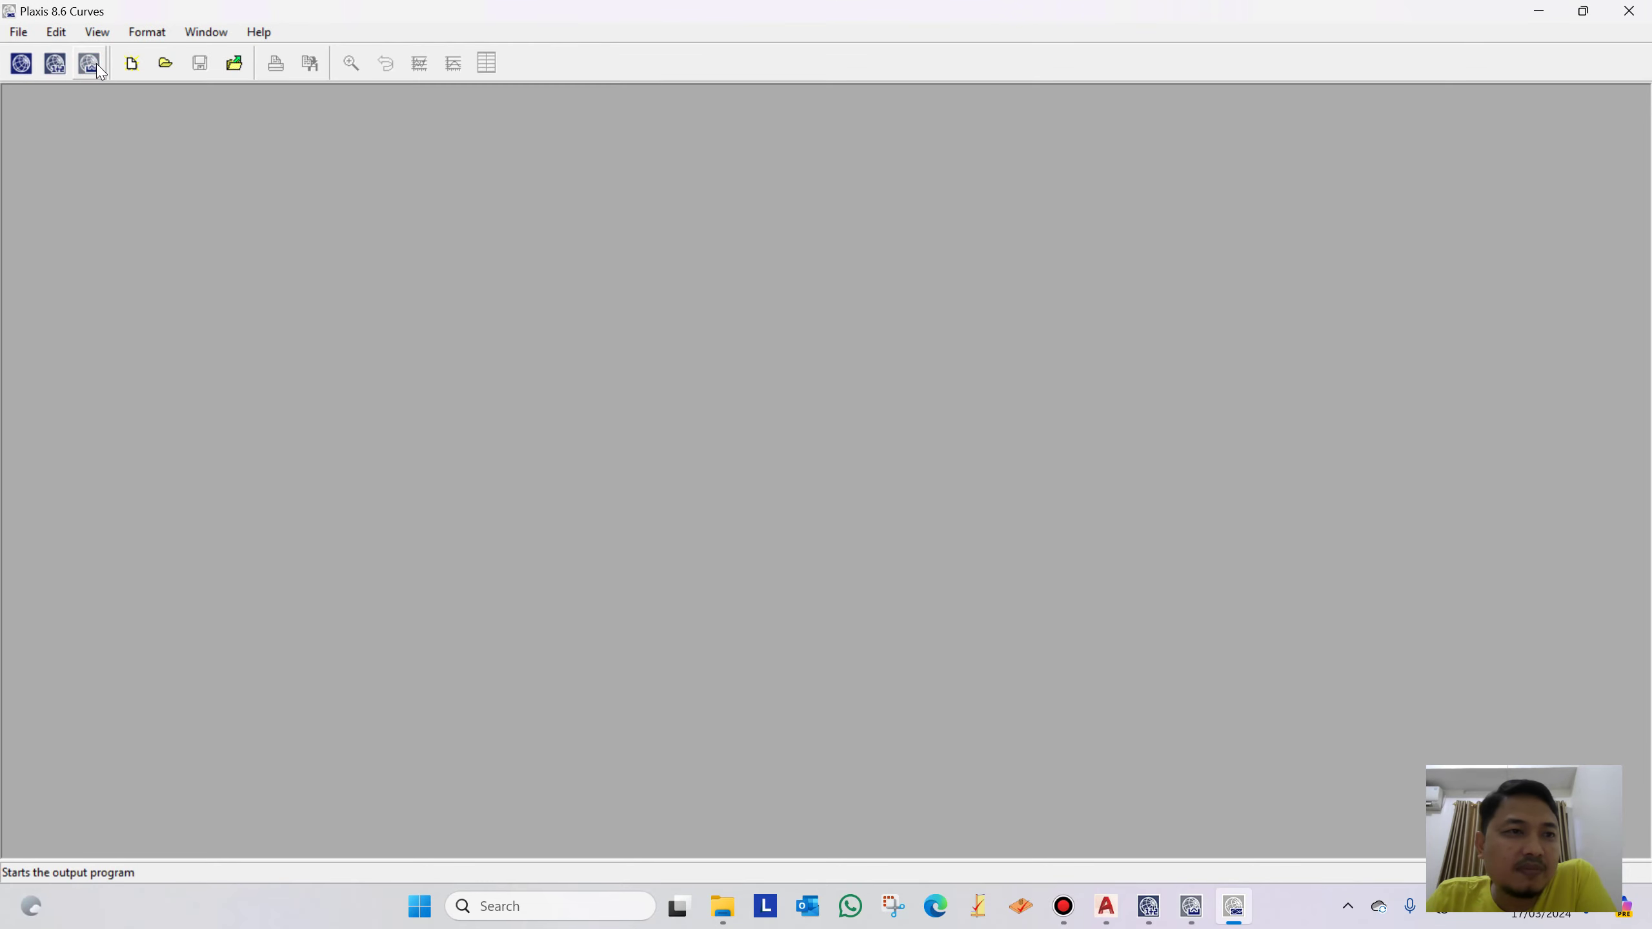
pyautogui.click(91, 64)
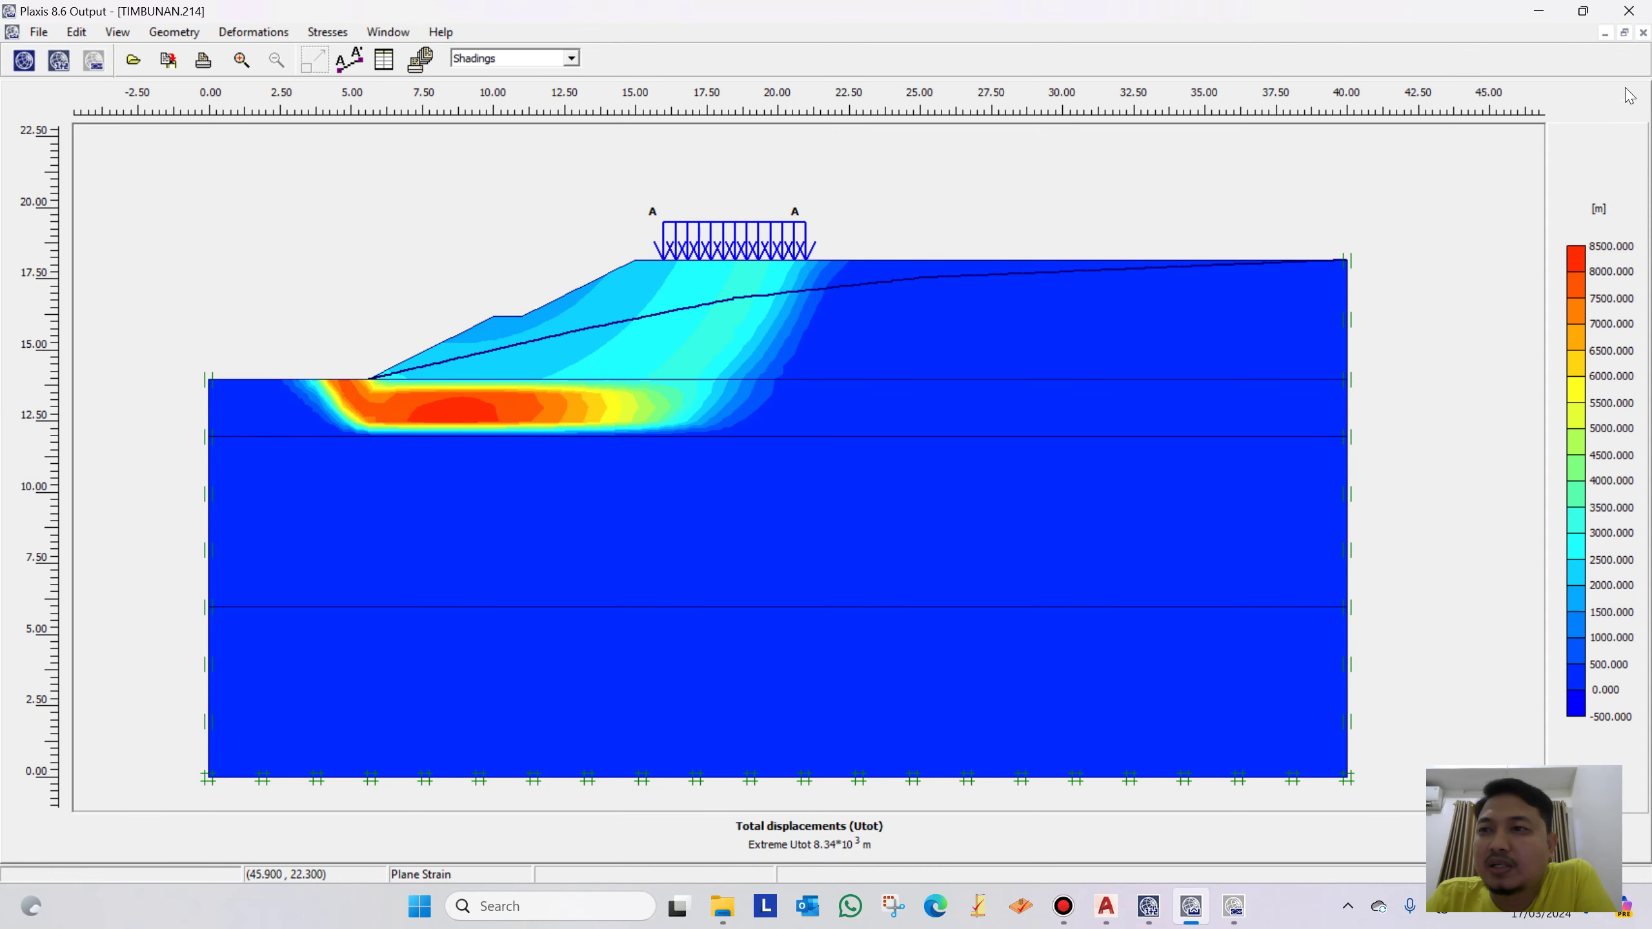
pyautogui.click(1629, 10)
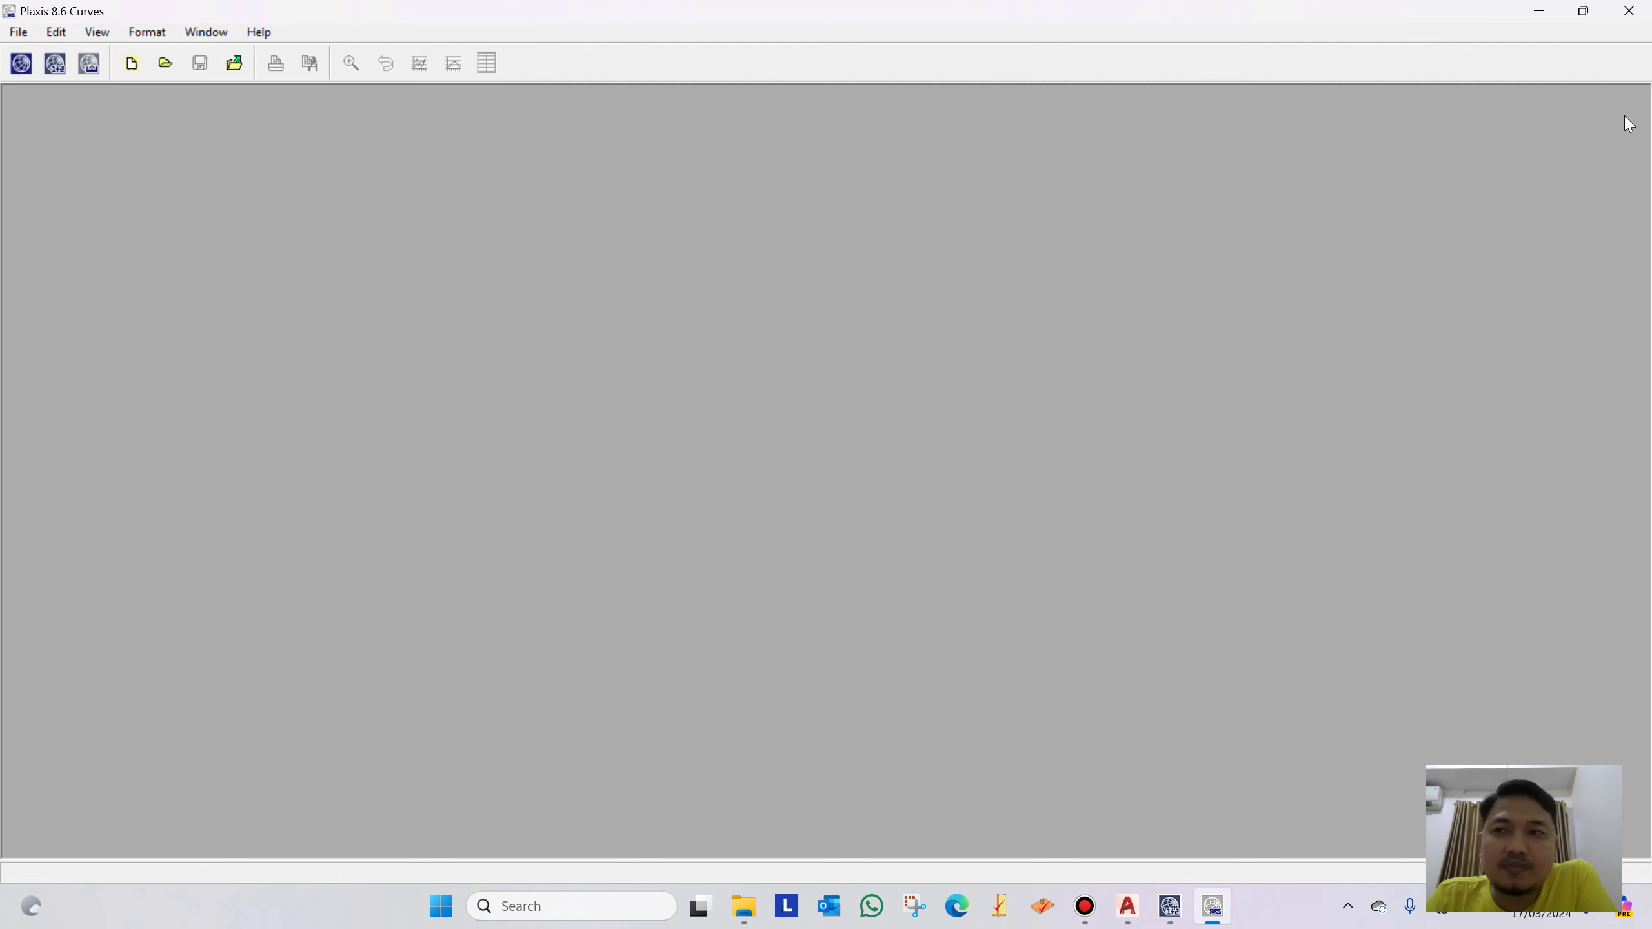
pyautogui.click(1629, 10)
# Open the output of SF-2 again and start a new chart in the Plaxis Curves program
pyautogui.click(635, 117)
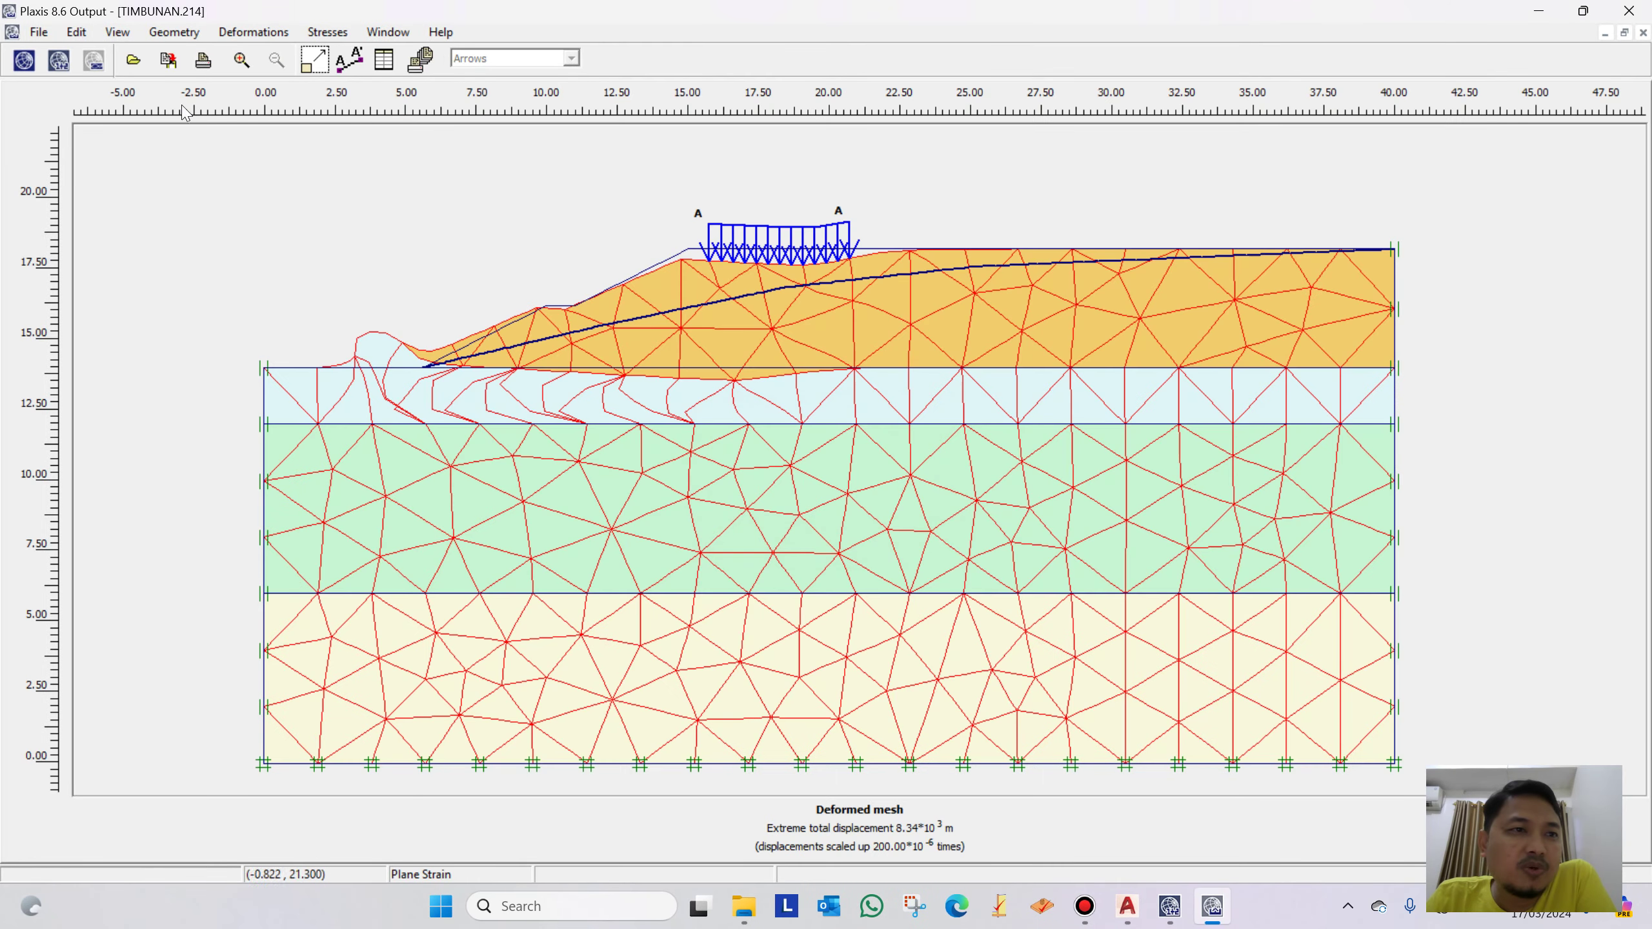
pyautogui.click(100, 65)
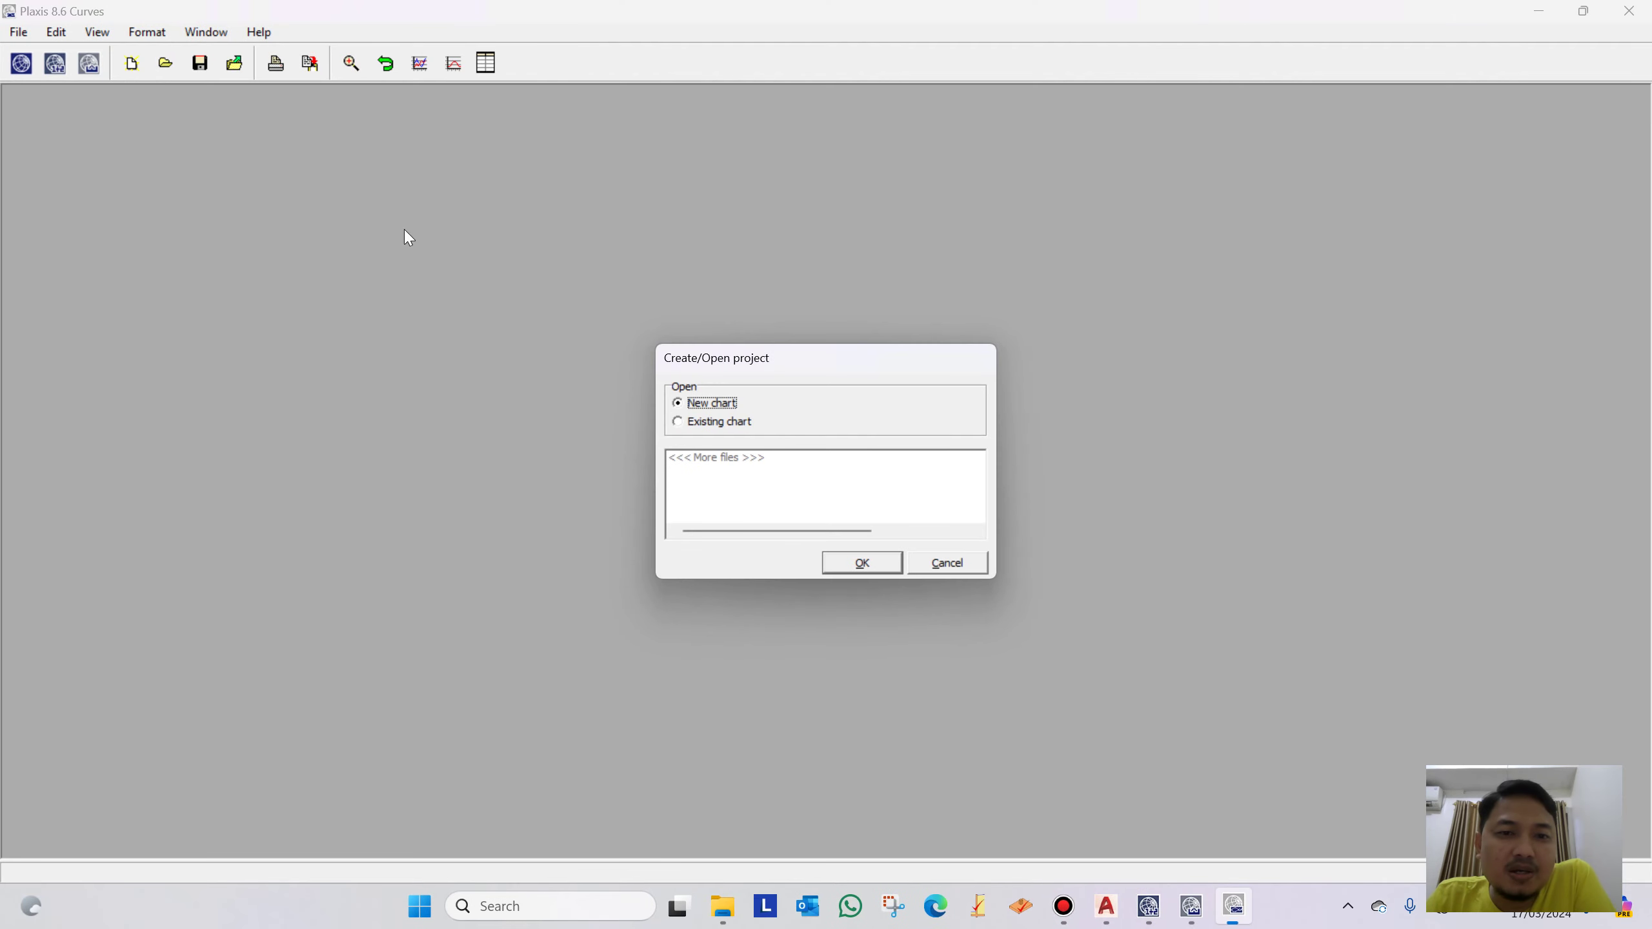
pyautogui.click(865, 562)
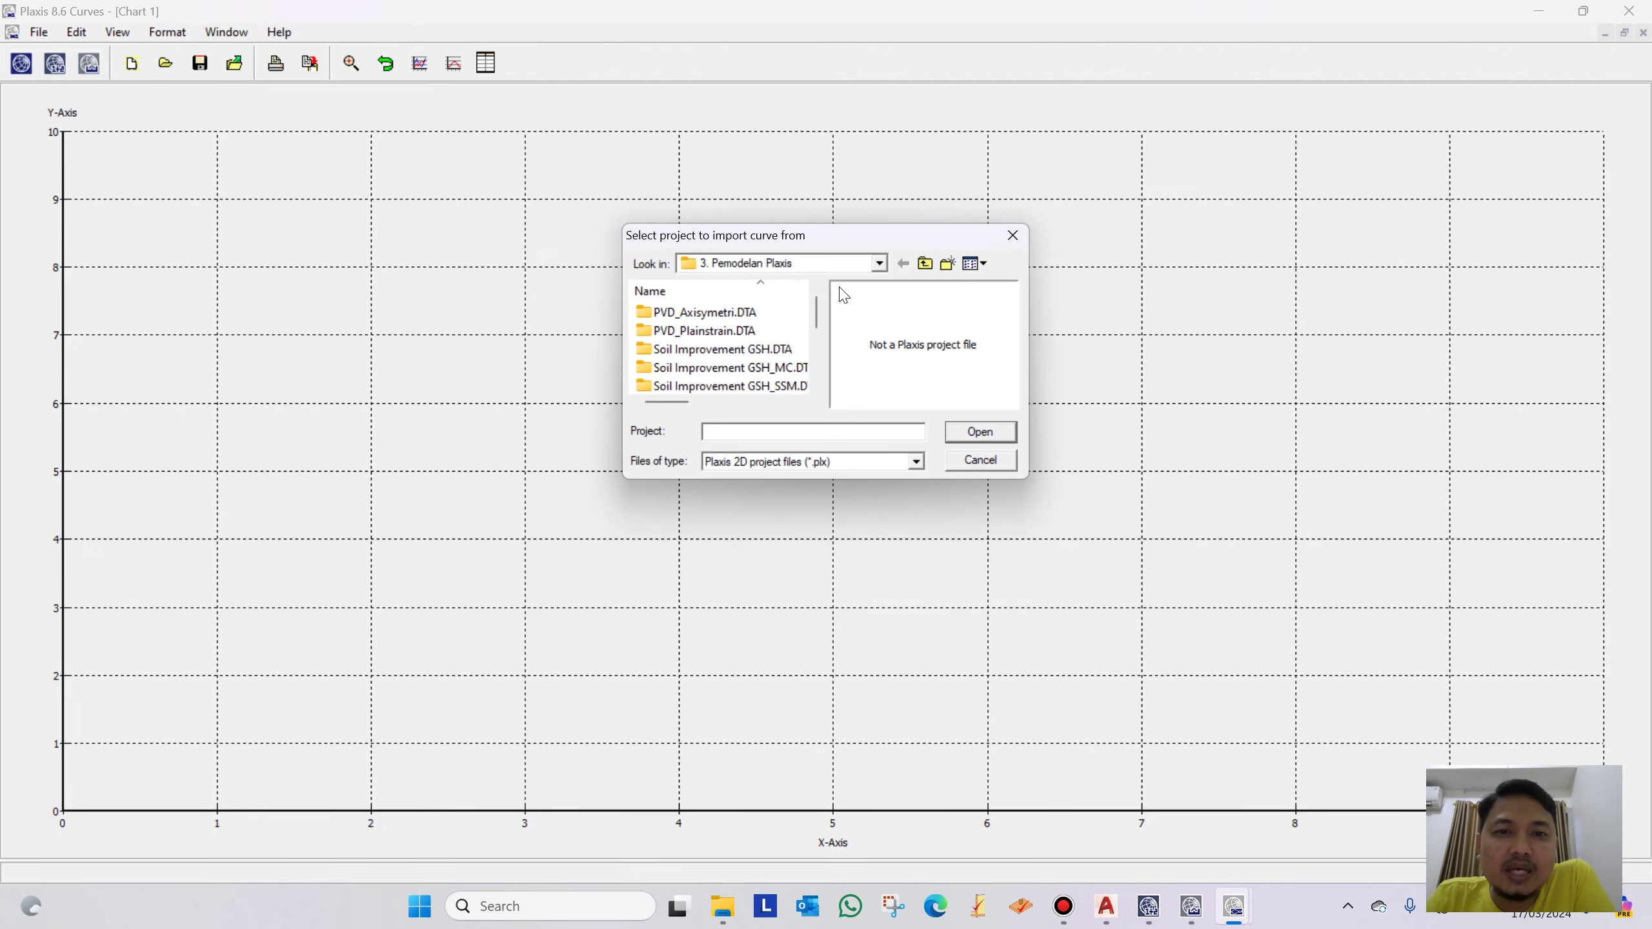
# Import the TIMBUNAN project into the chart from LESSON LEARN, Video Tutorial, Pemodelan Slope Stability on the DATA (D:) drive
pyautogui.click(843, 264)
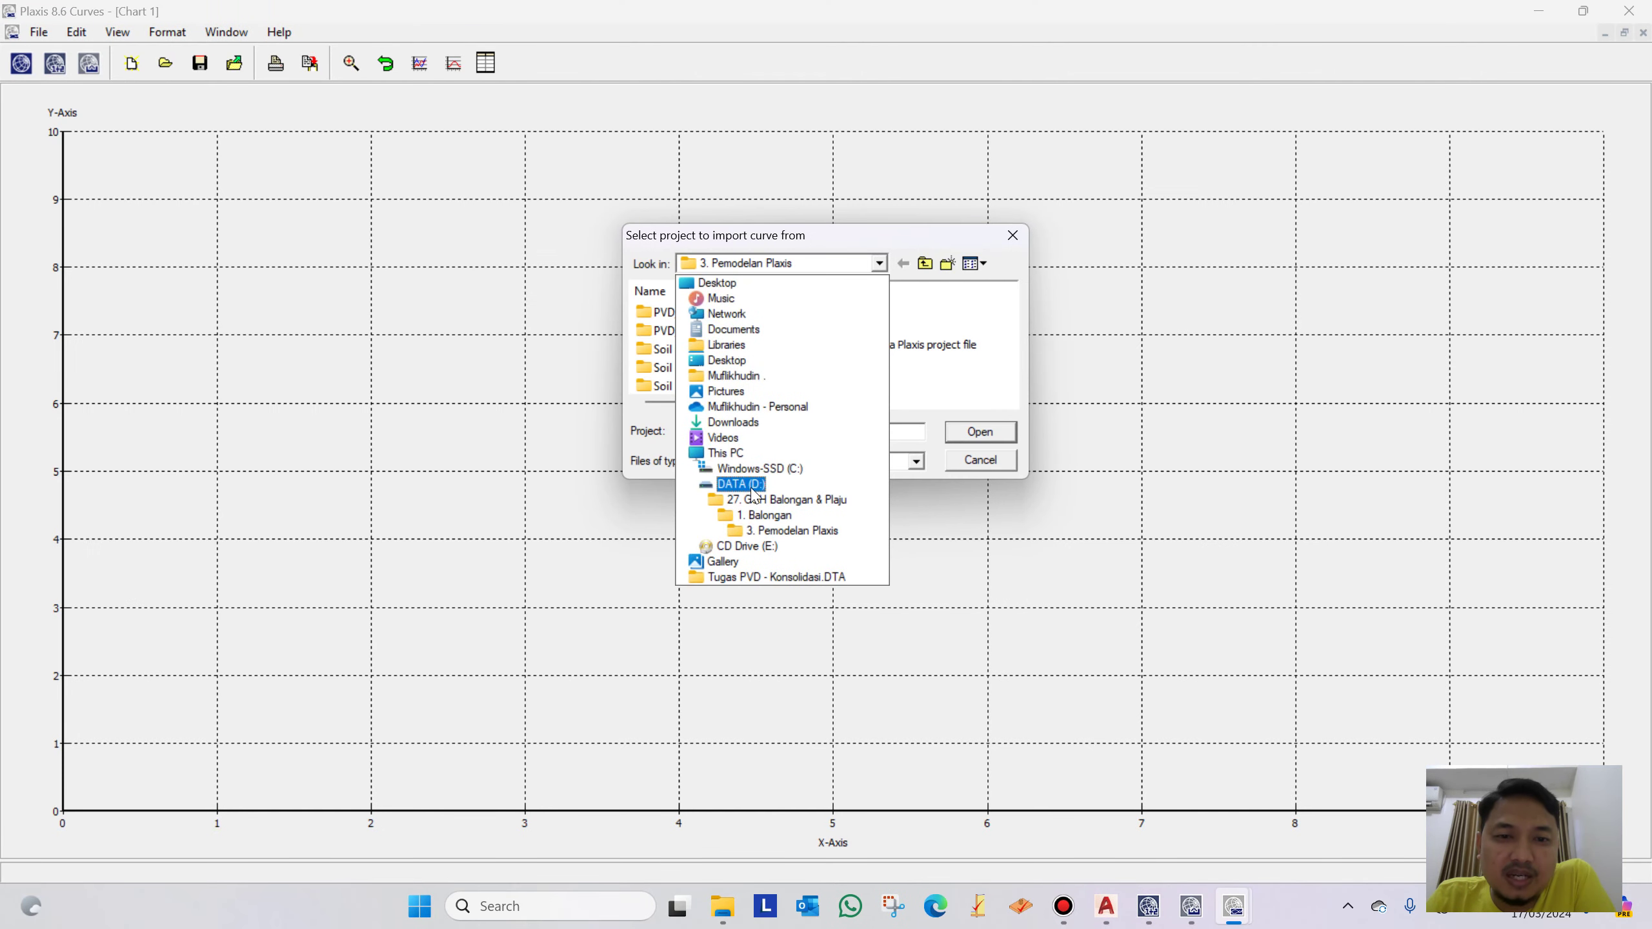
pyautogui.click(751, 481)
pyautogui.scroll(-2, 741, 351)
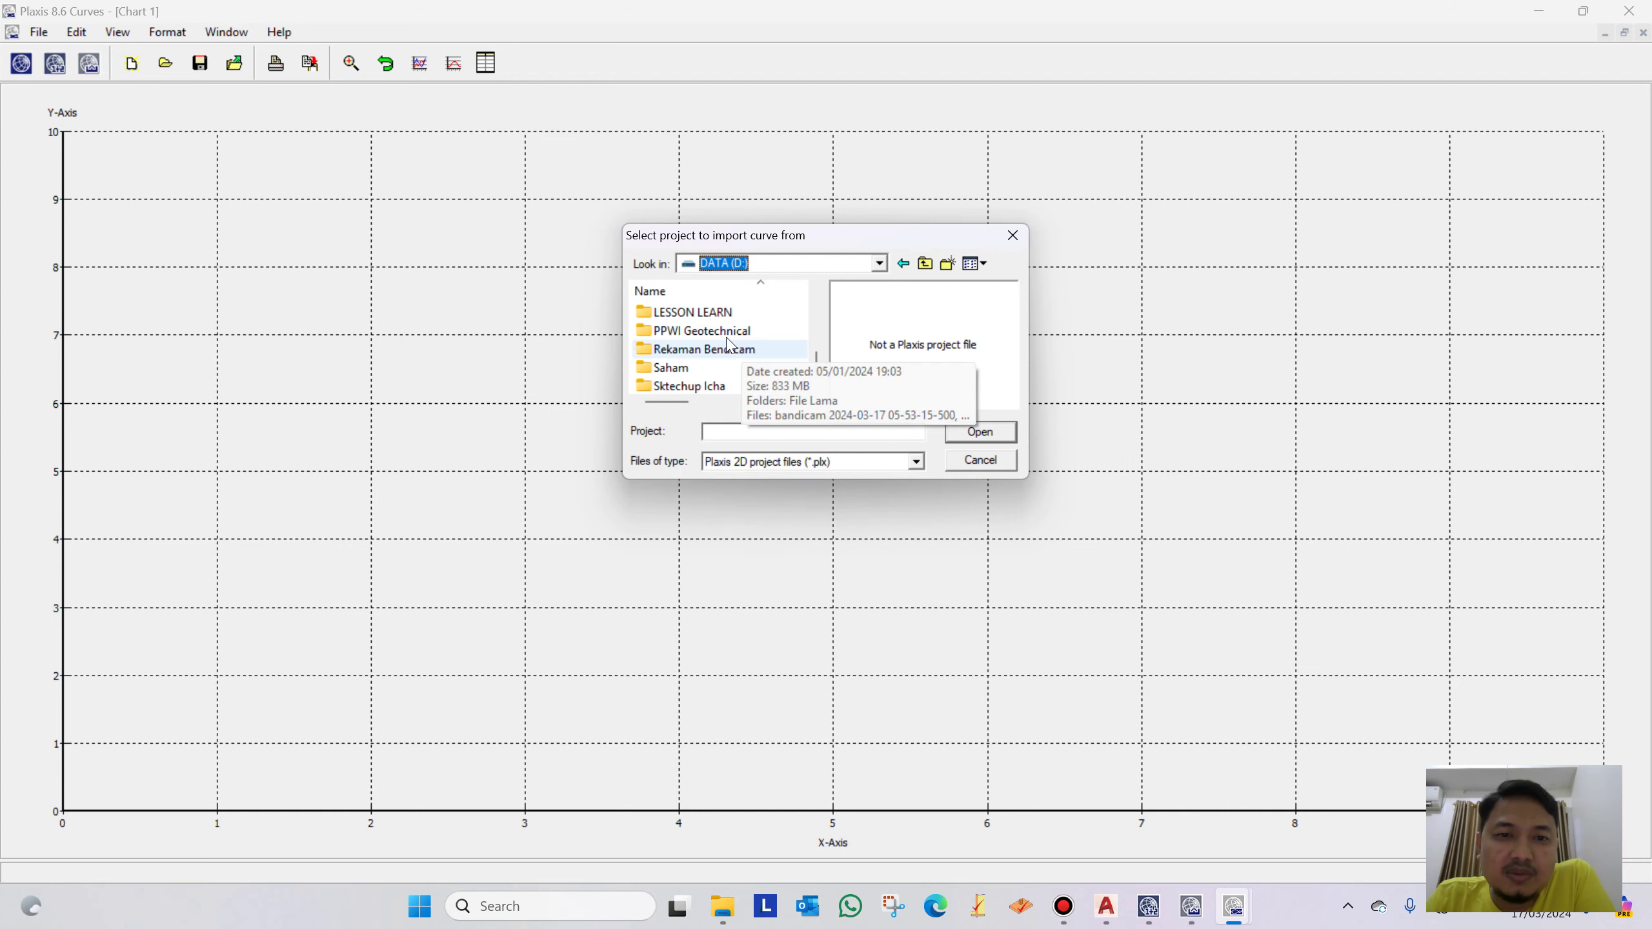
pyautogui.doubleClick(718, 313)
pyautogui.scroll(-1, 724, 327)
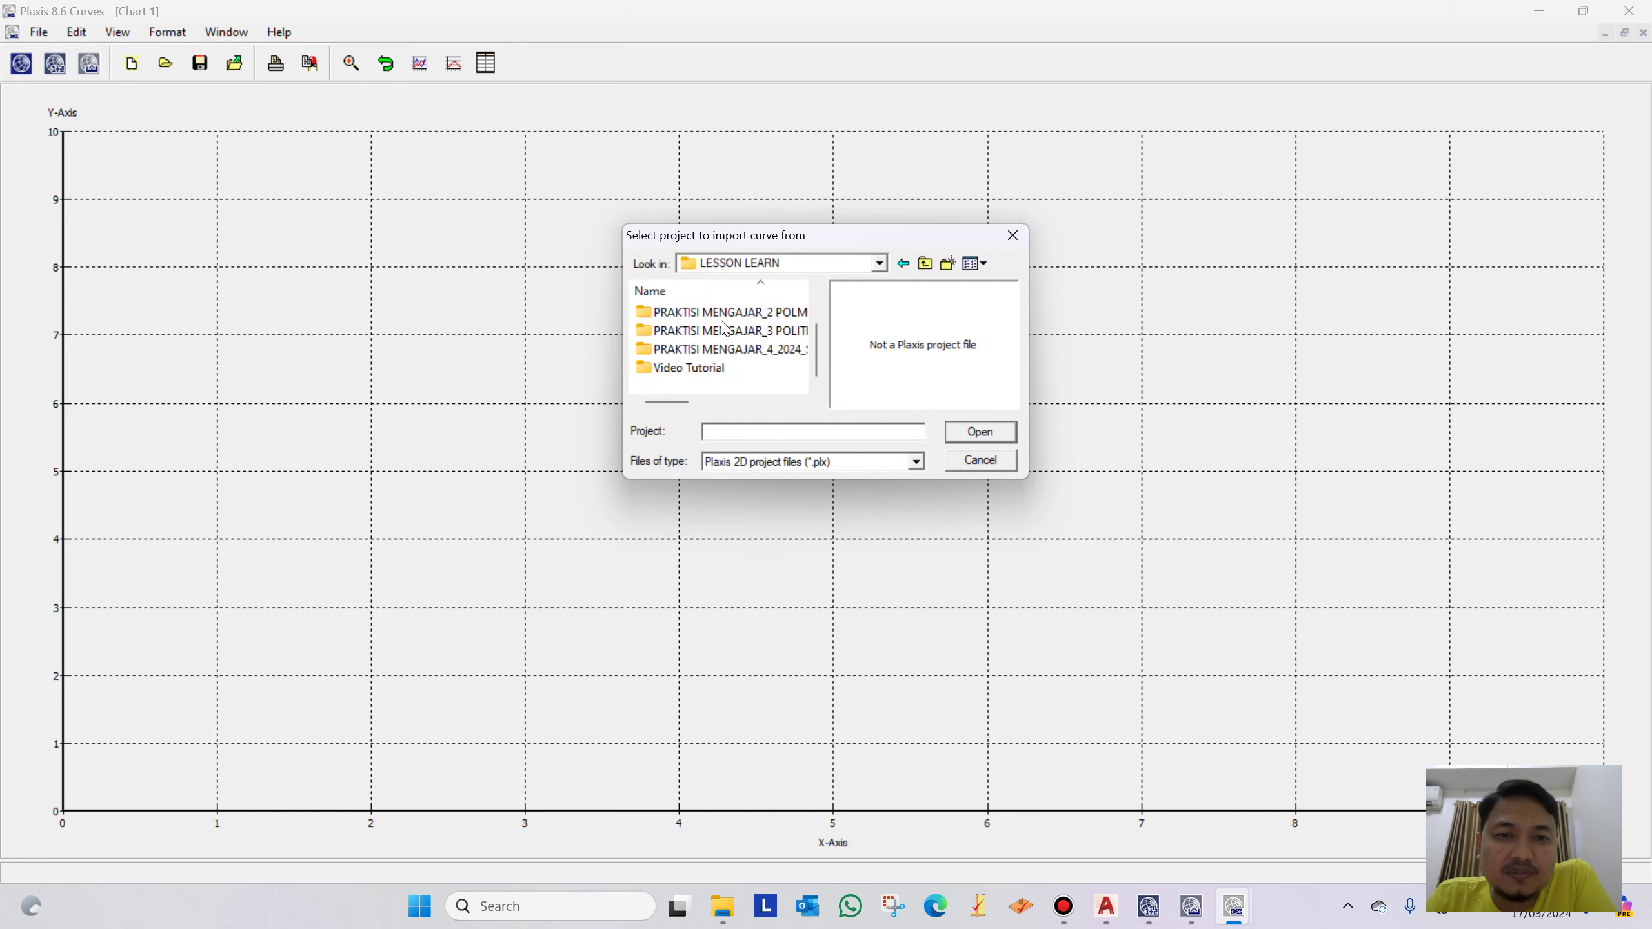
pyautogui.doubleClick(691, 370)
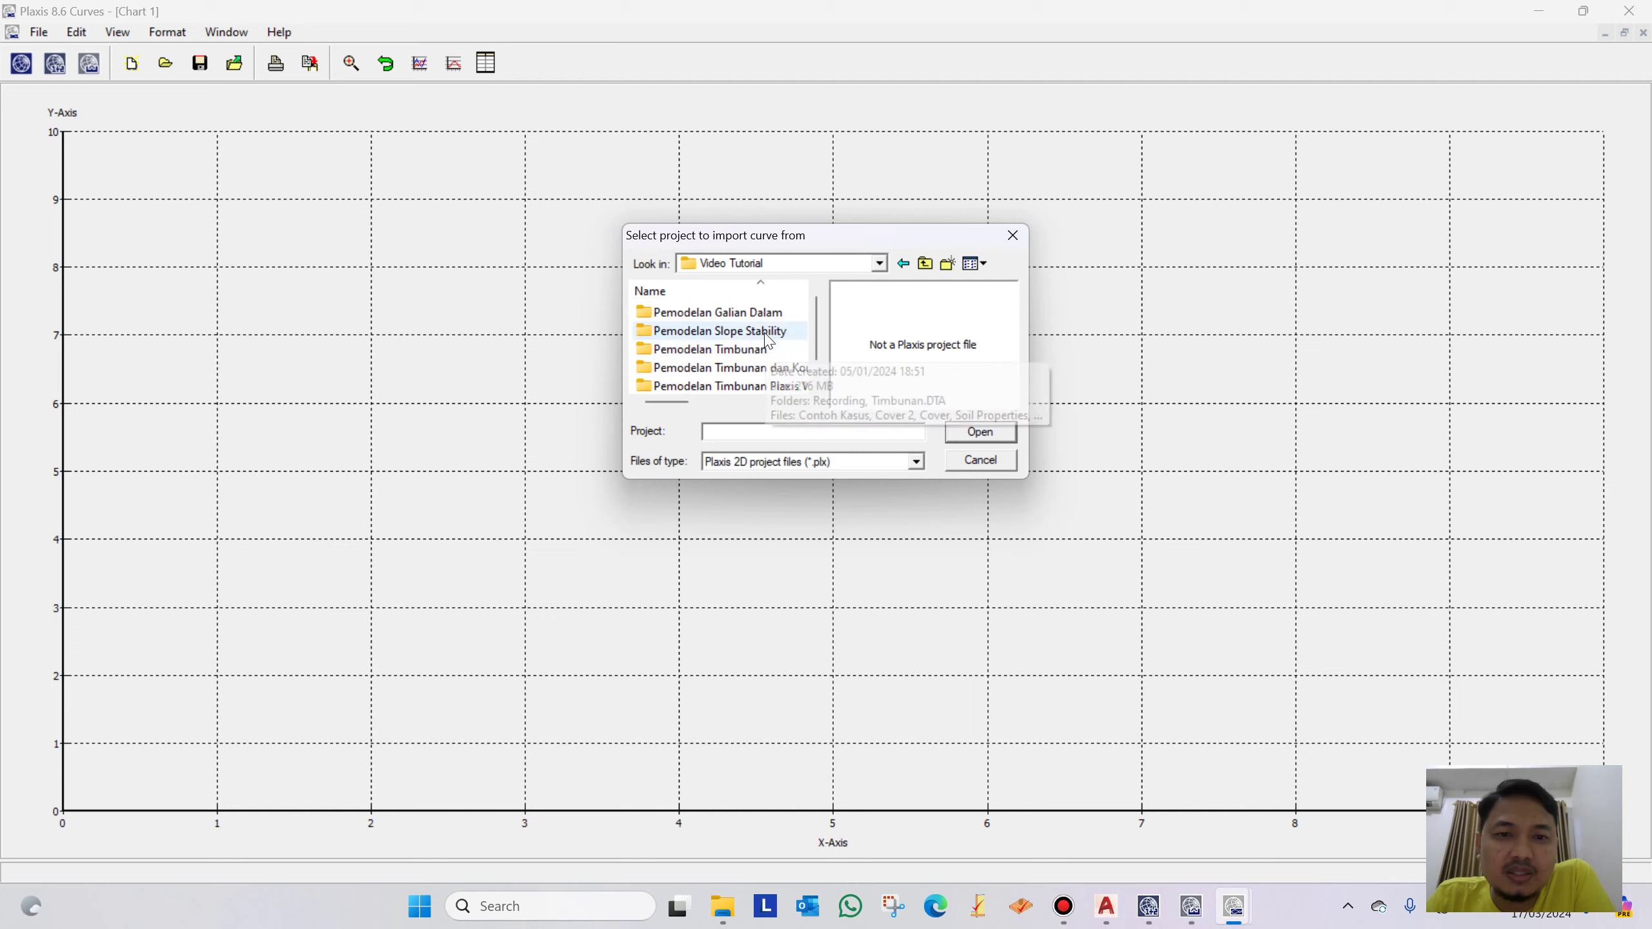
pyautogui.doubleClick(764, 333)
pyautogui.click(701, 331)
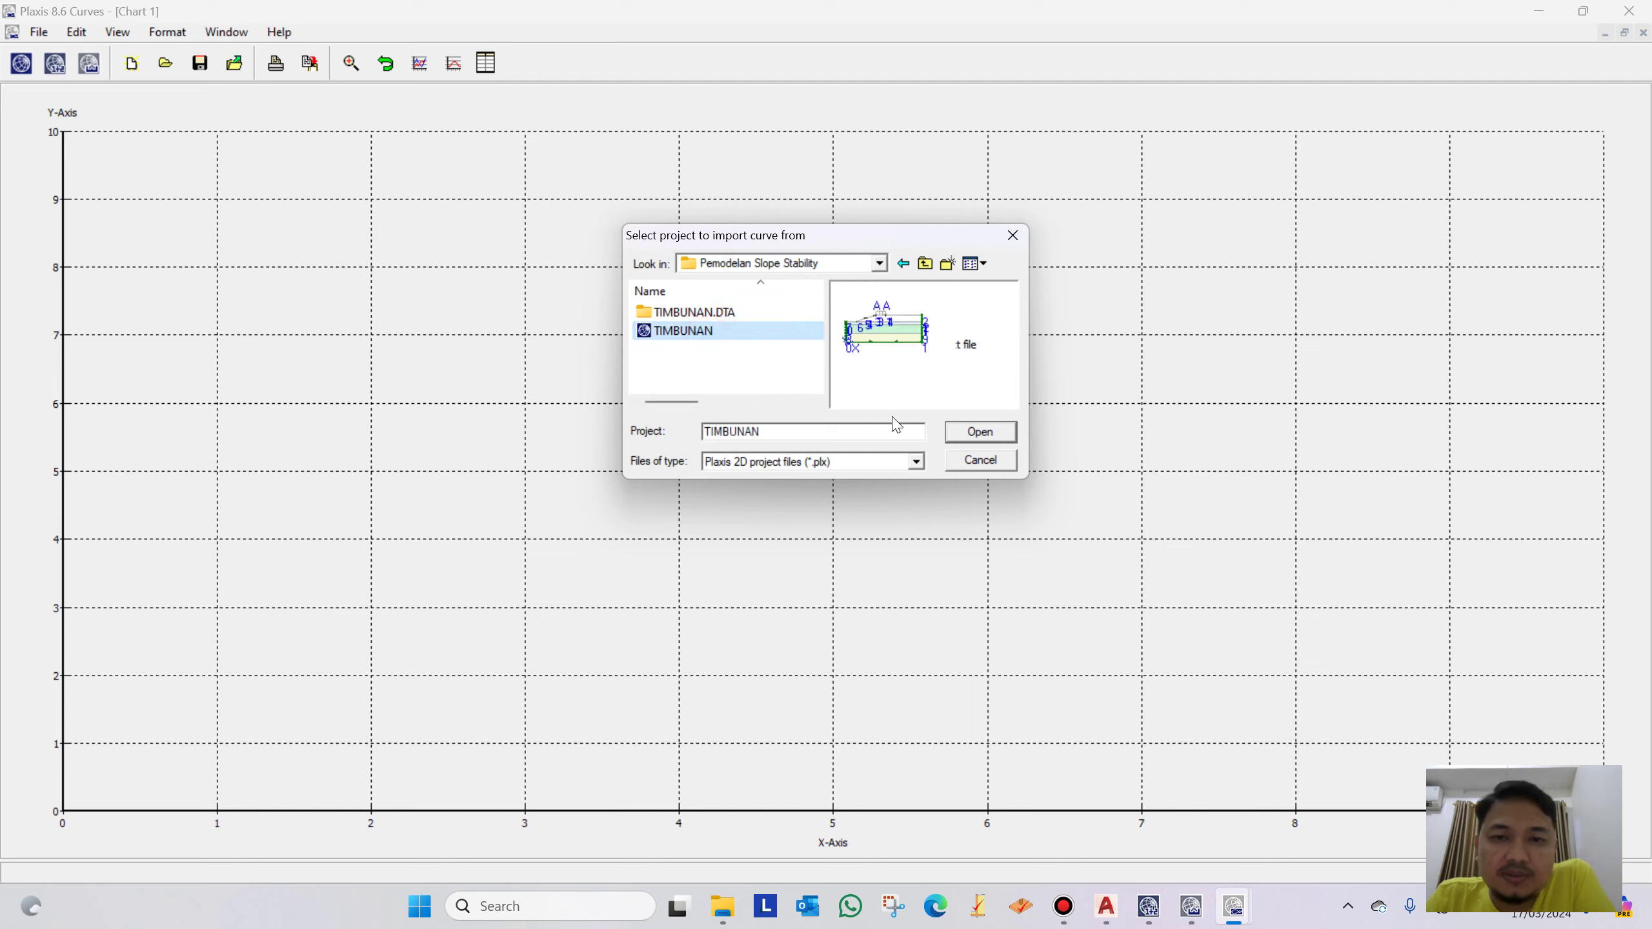
pyautogui.click(975, 434)
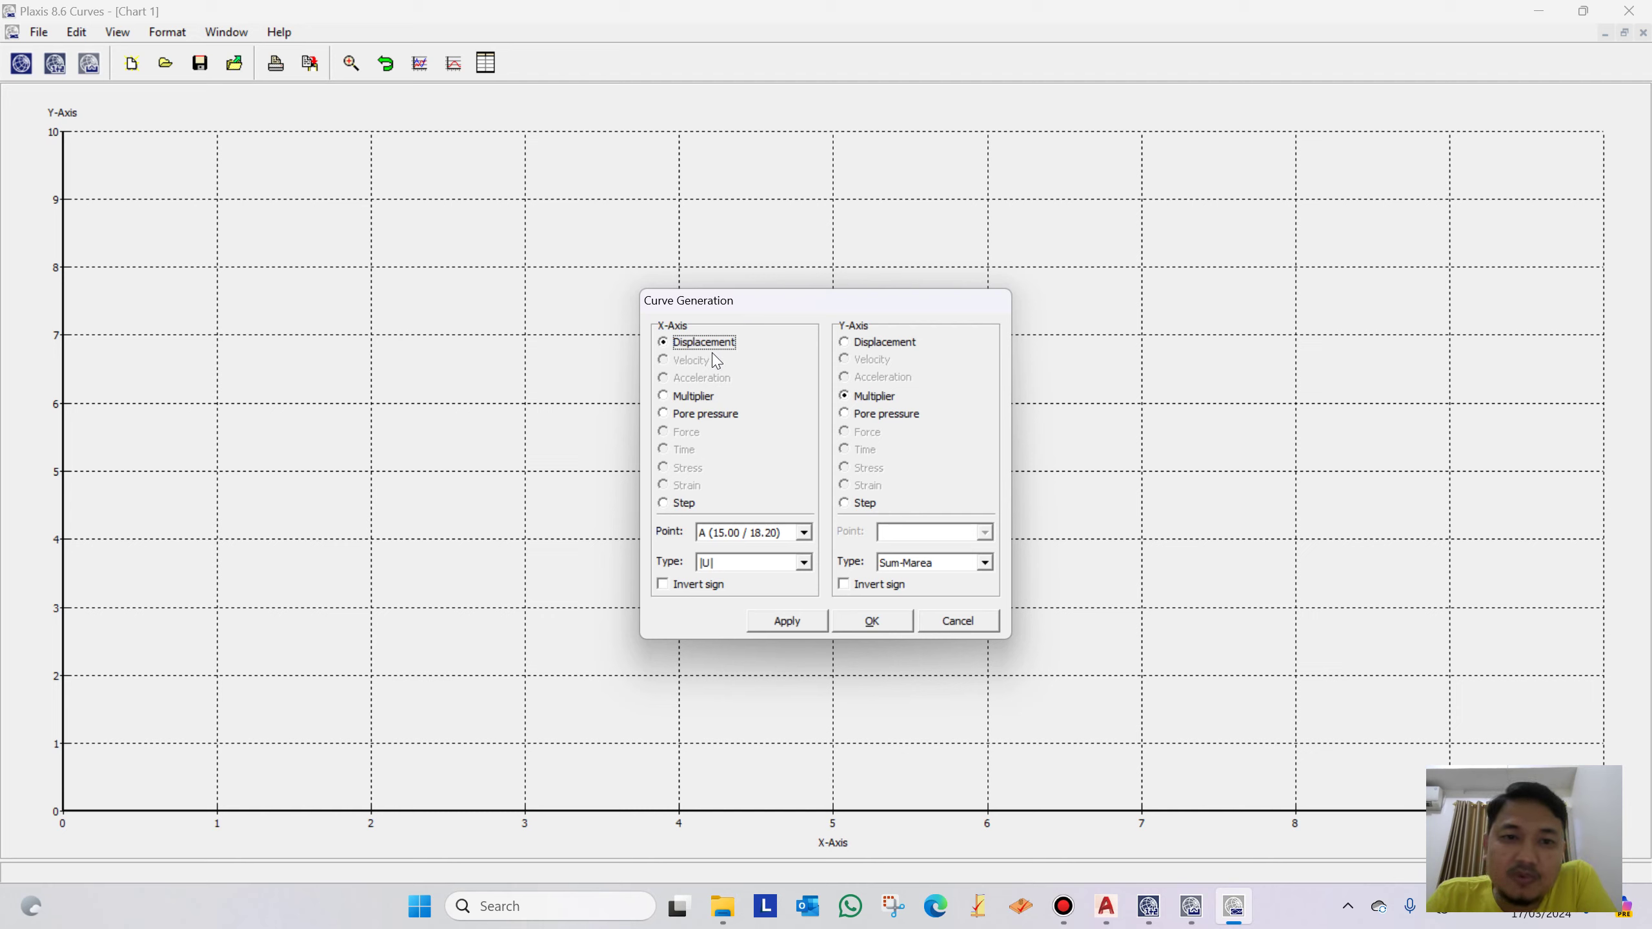
# Generate a curve with Step on the X-axis and the |U| displacement of point A (15.00 / 18.20) on the Y-axis
pyautogui.click(664, 505)
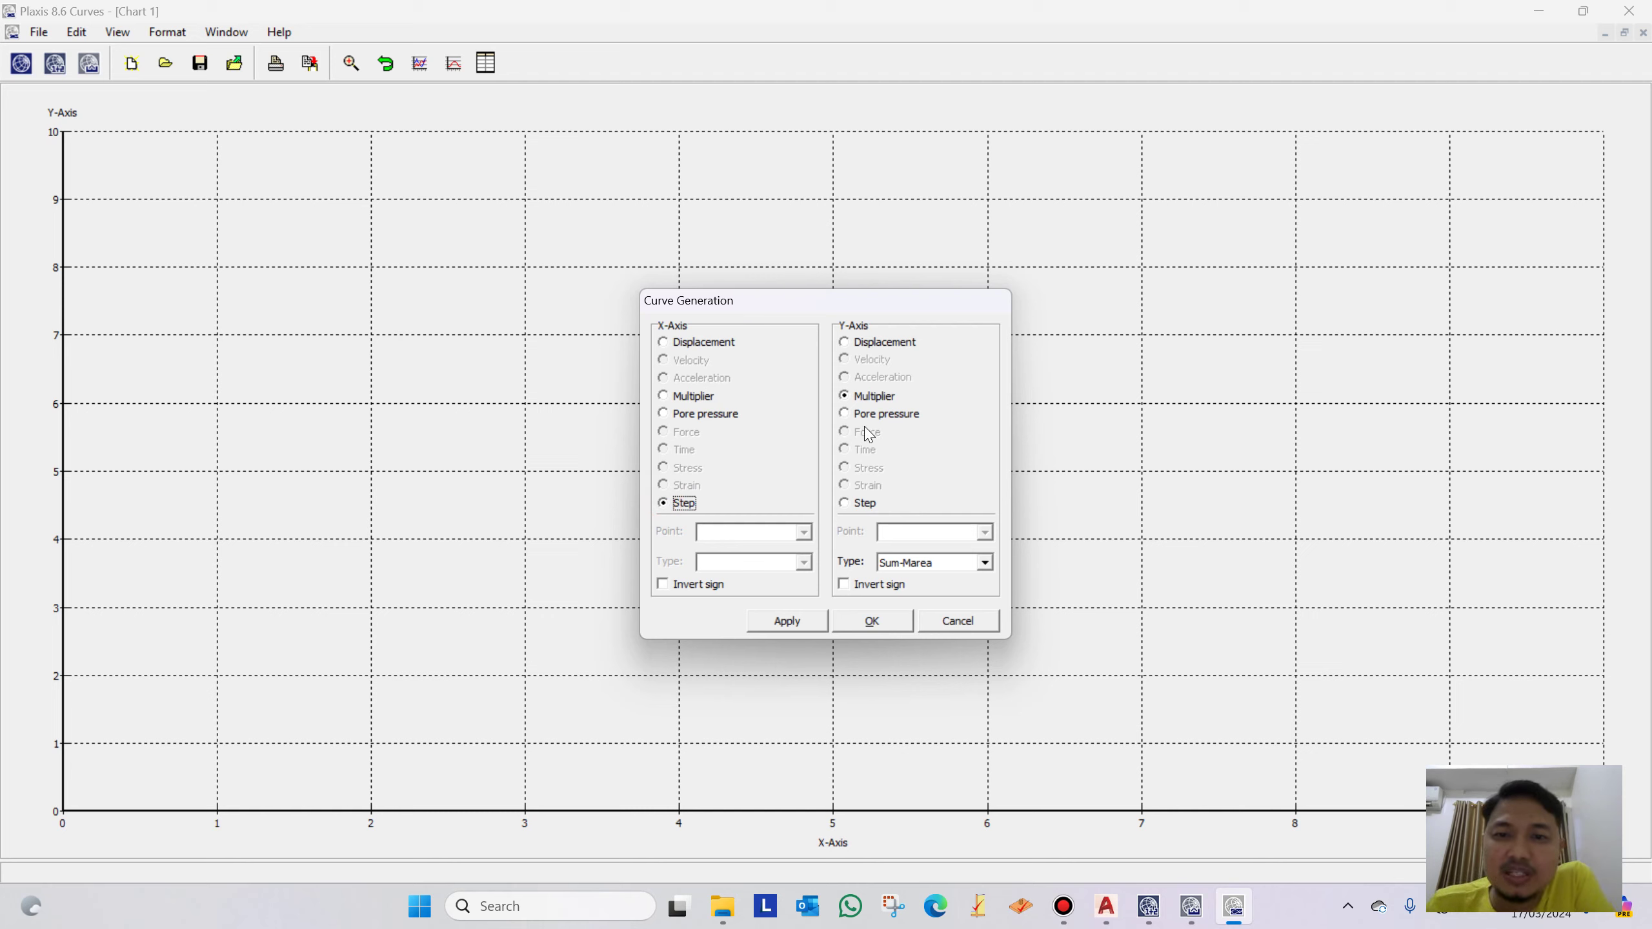
pyautogui.click(846, 345)
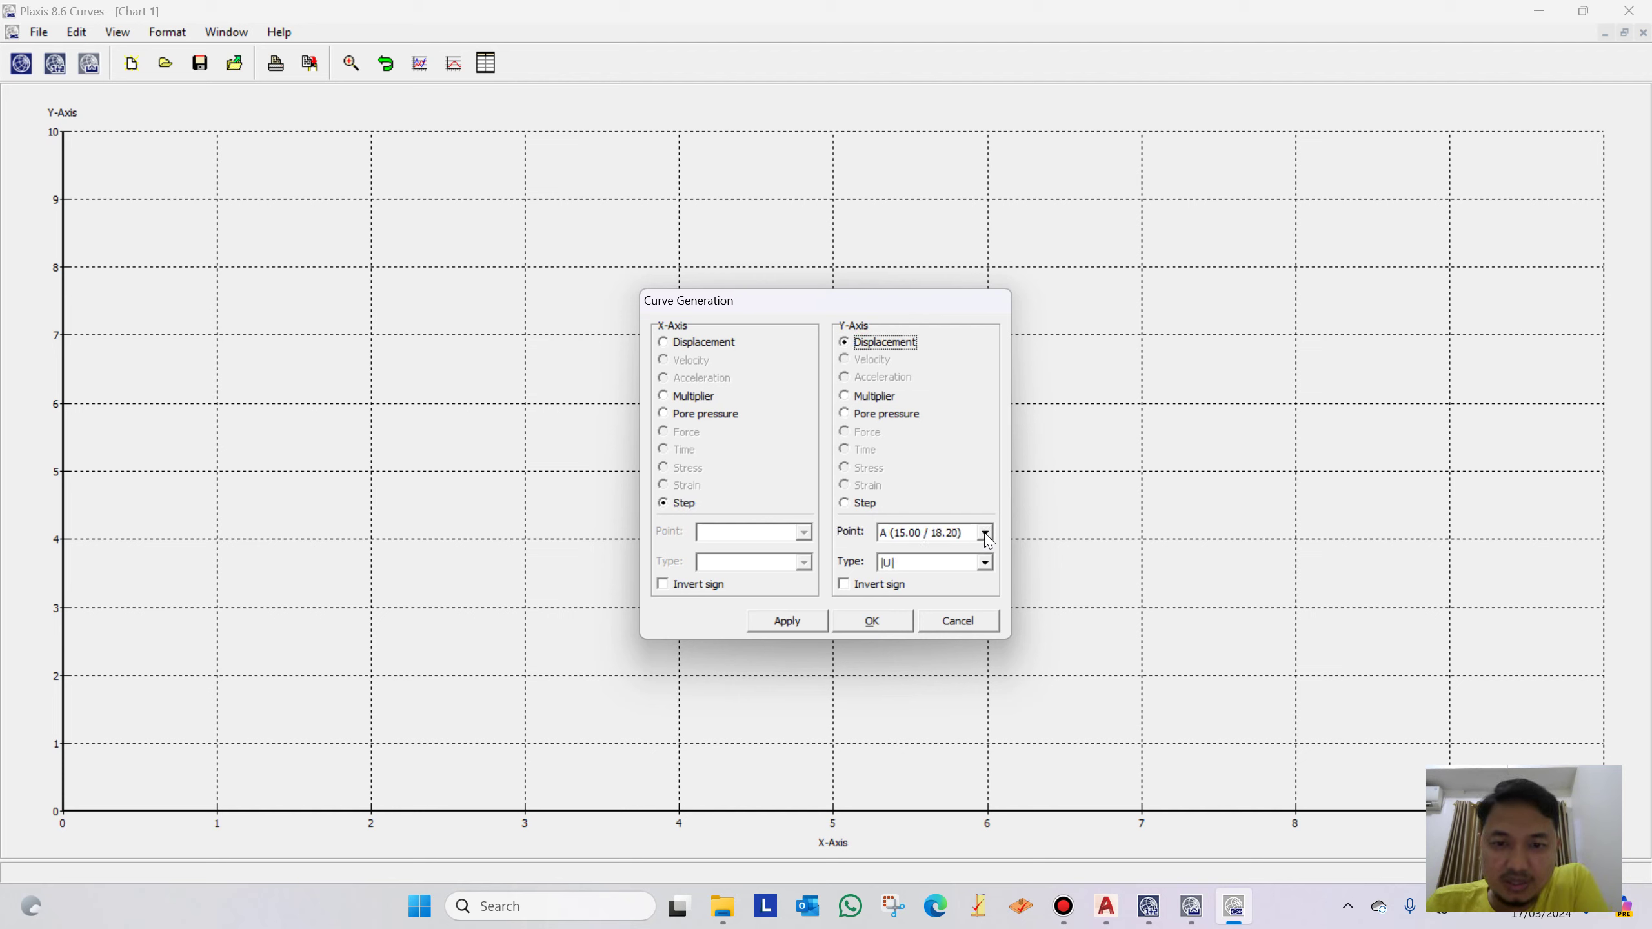
pyautogui.click(788, 622)
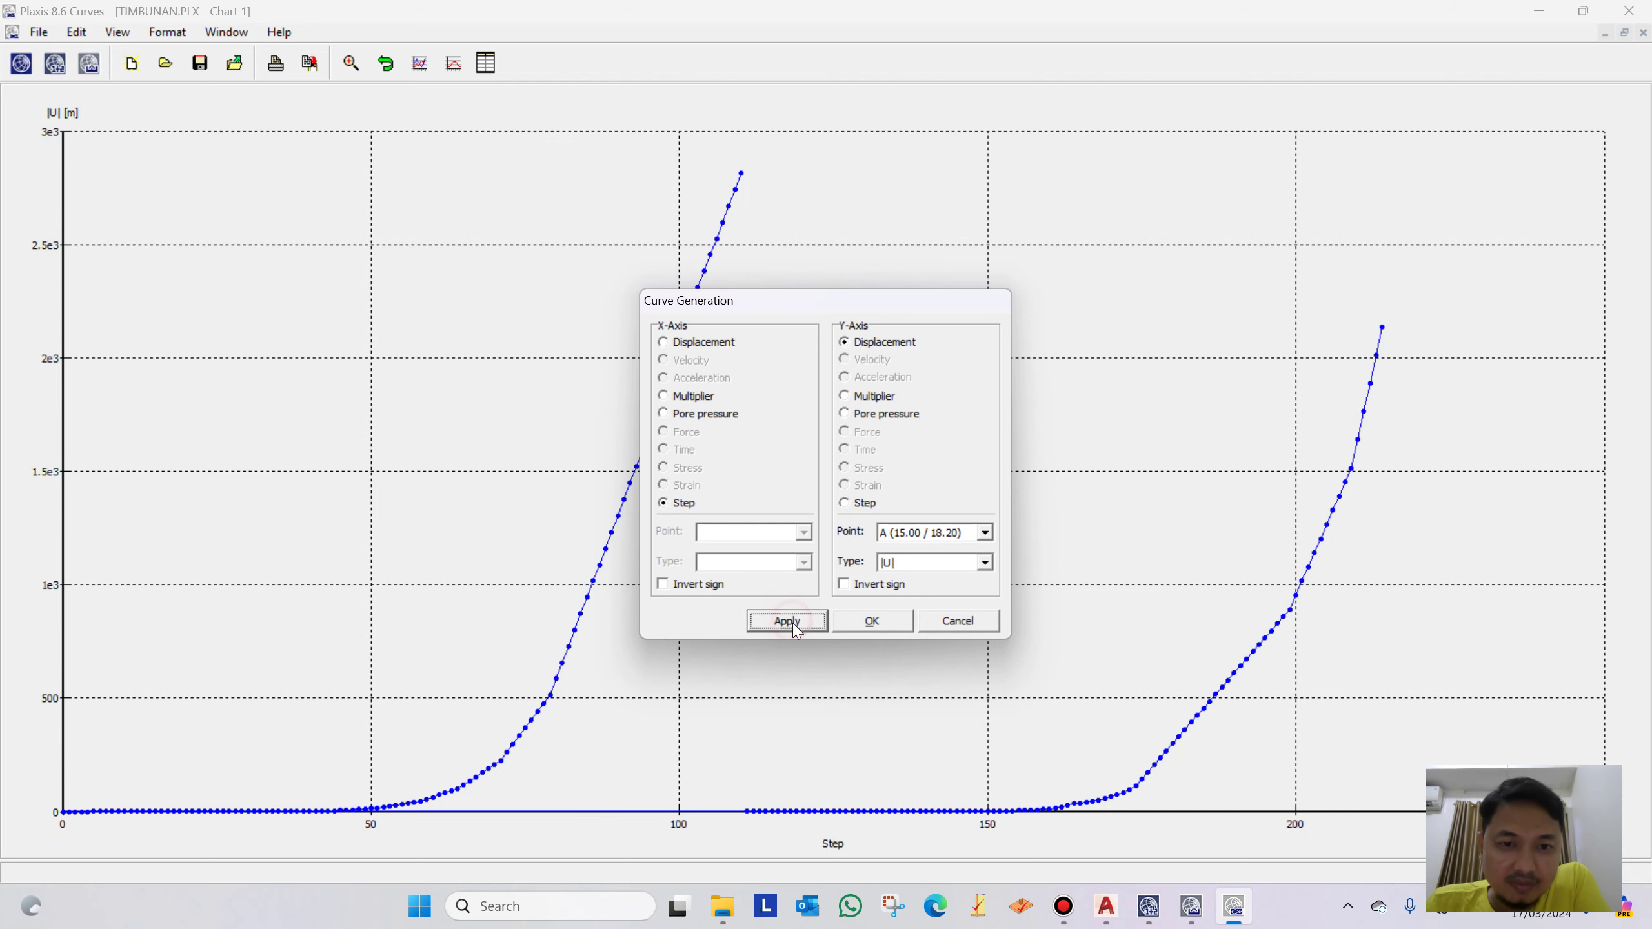
# Limit the point A displacement curve to the Isntall Timbunan and Beban Kendaraan phases
pyautogui.click(887, 623)
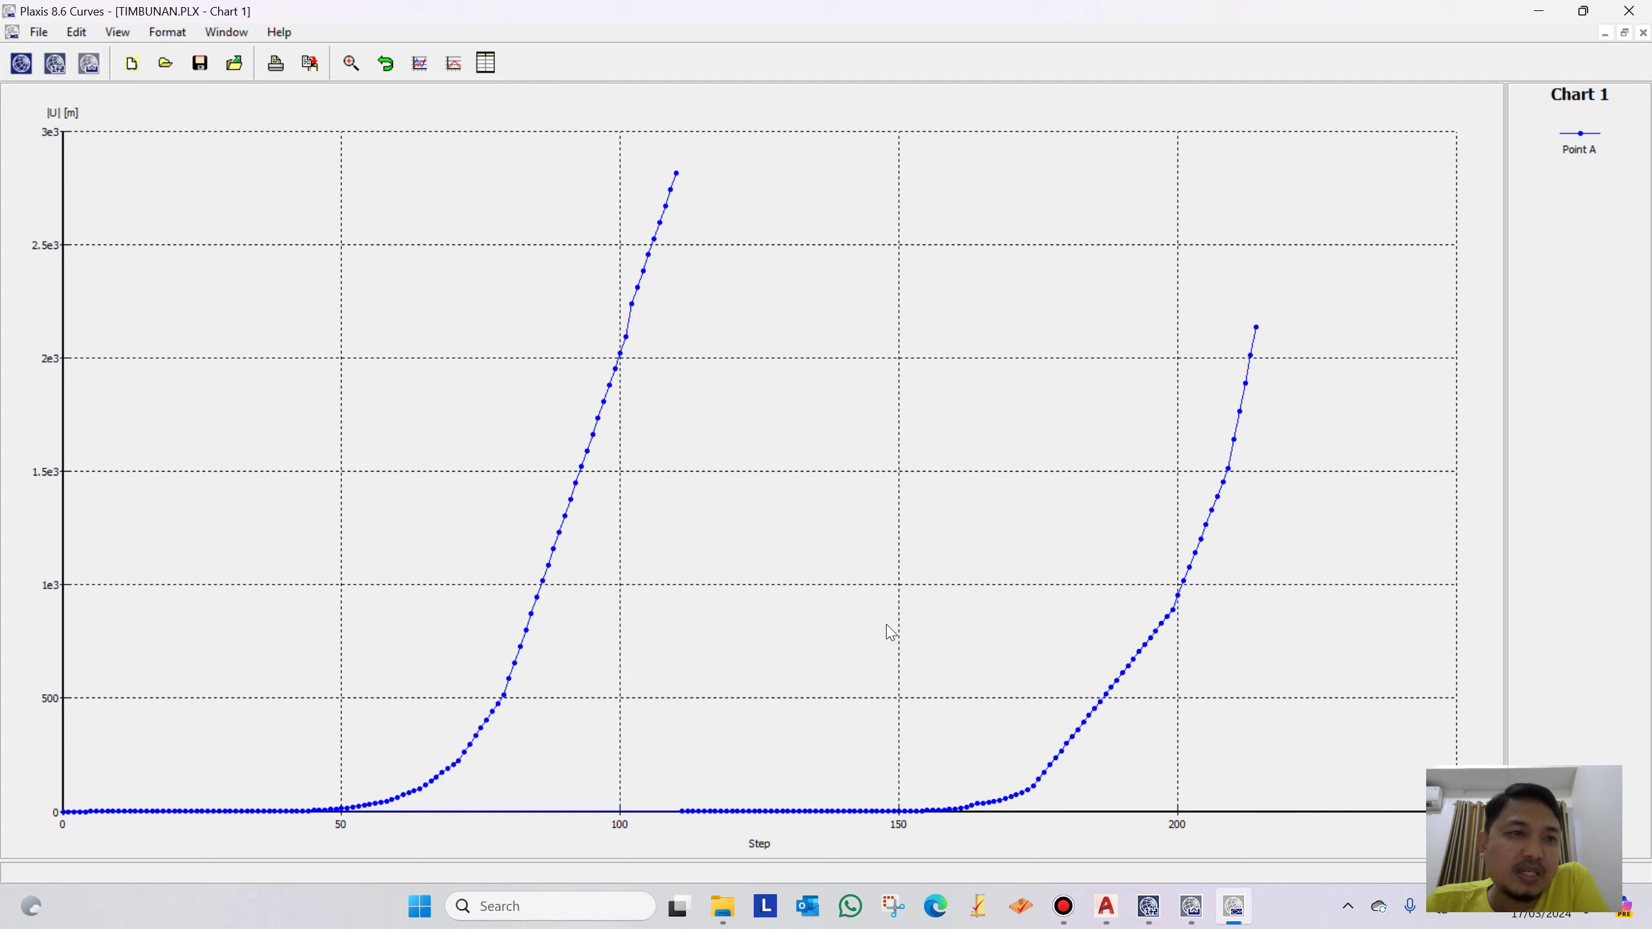
pyautogui.rightClick(1005, 189)
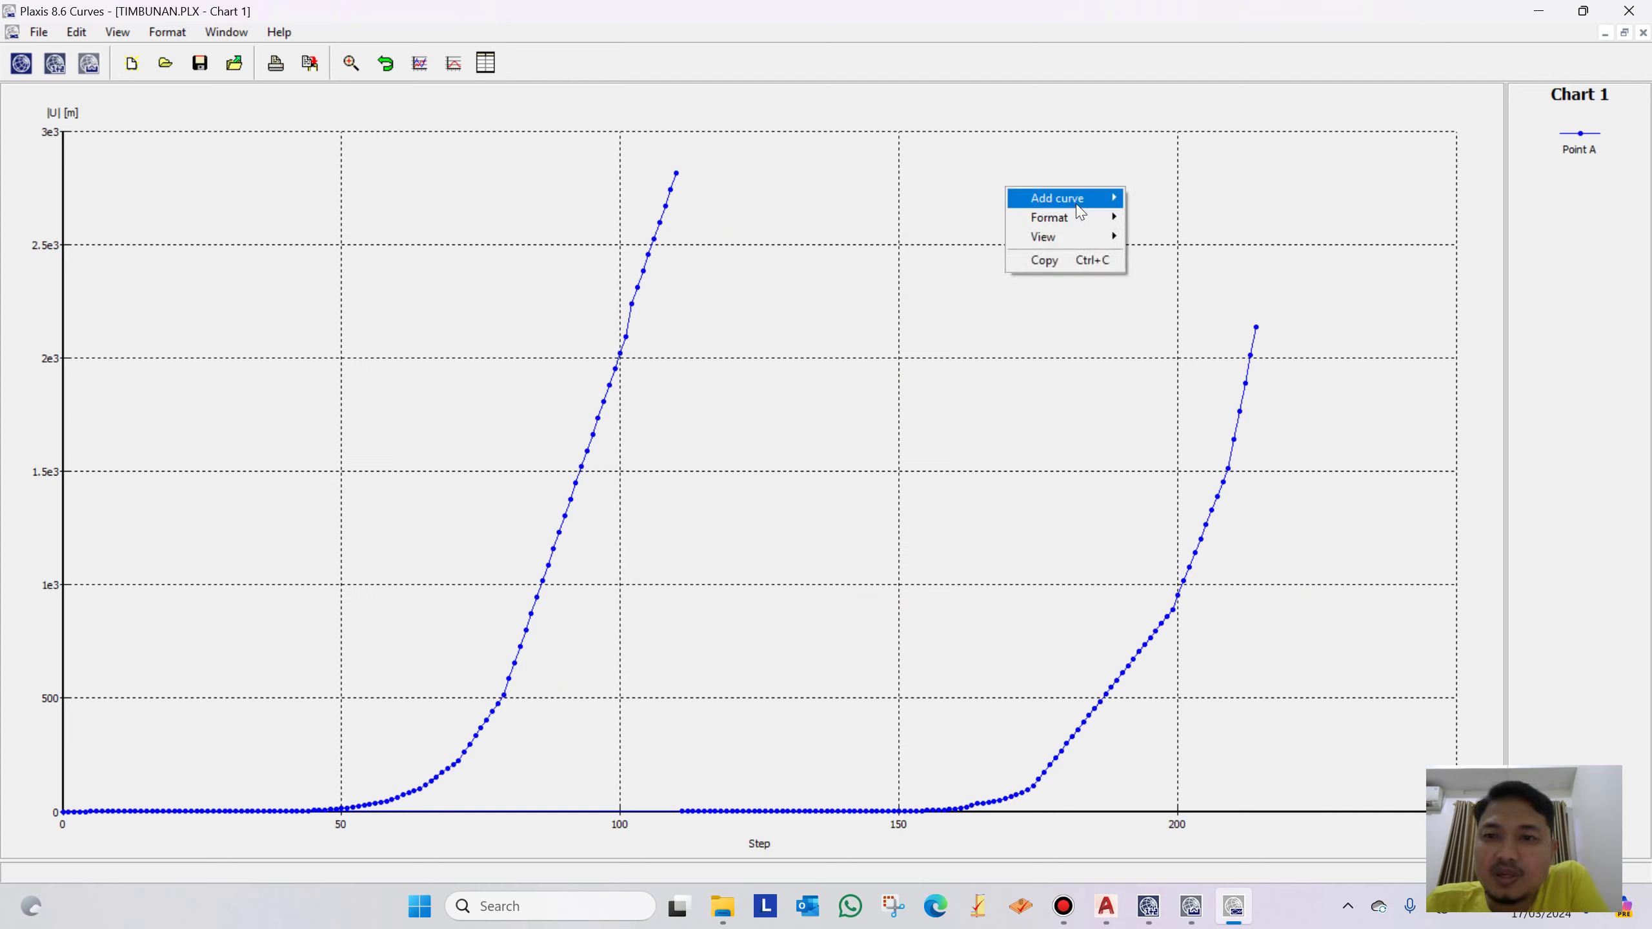
pyautogui.moveTo(1087, 219)
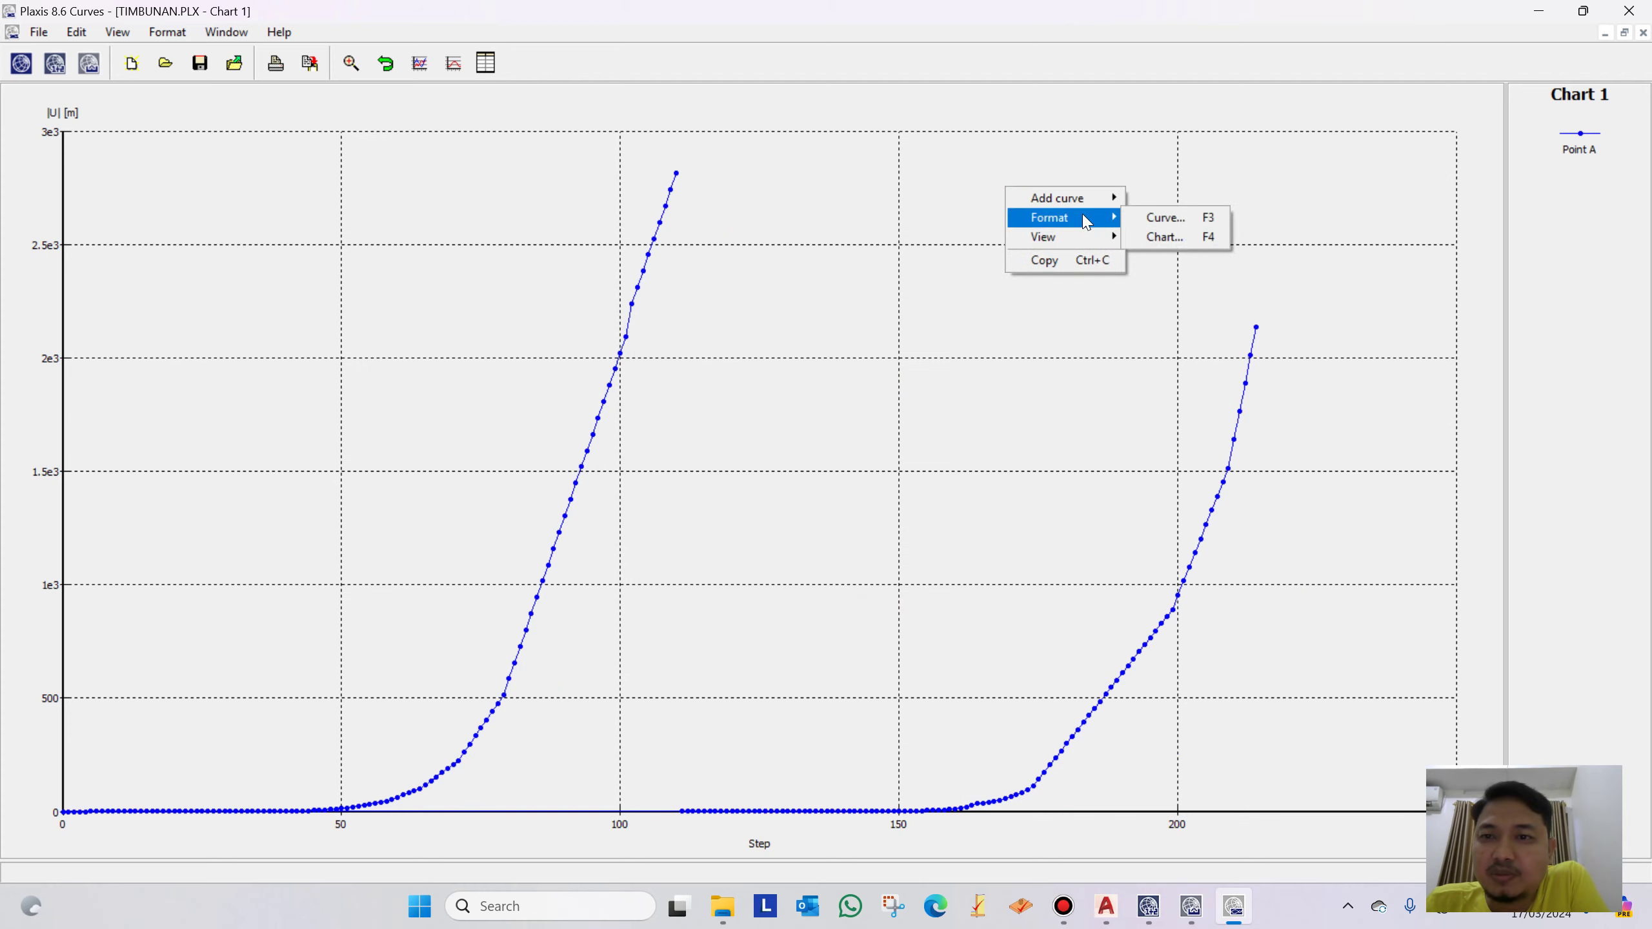
pyautogui.click(1158, 225)
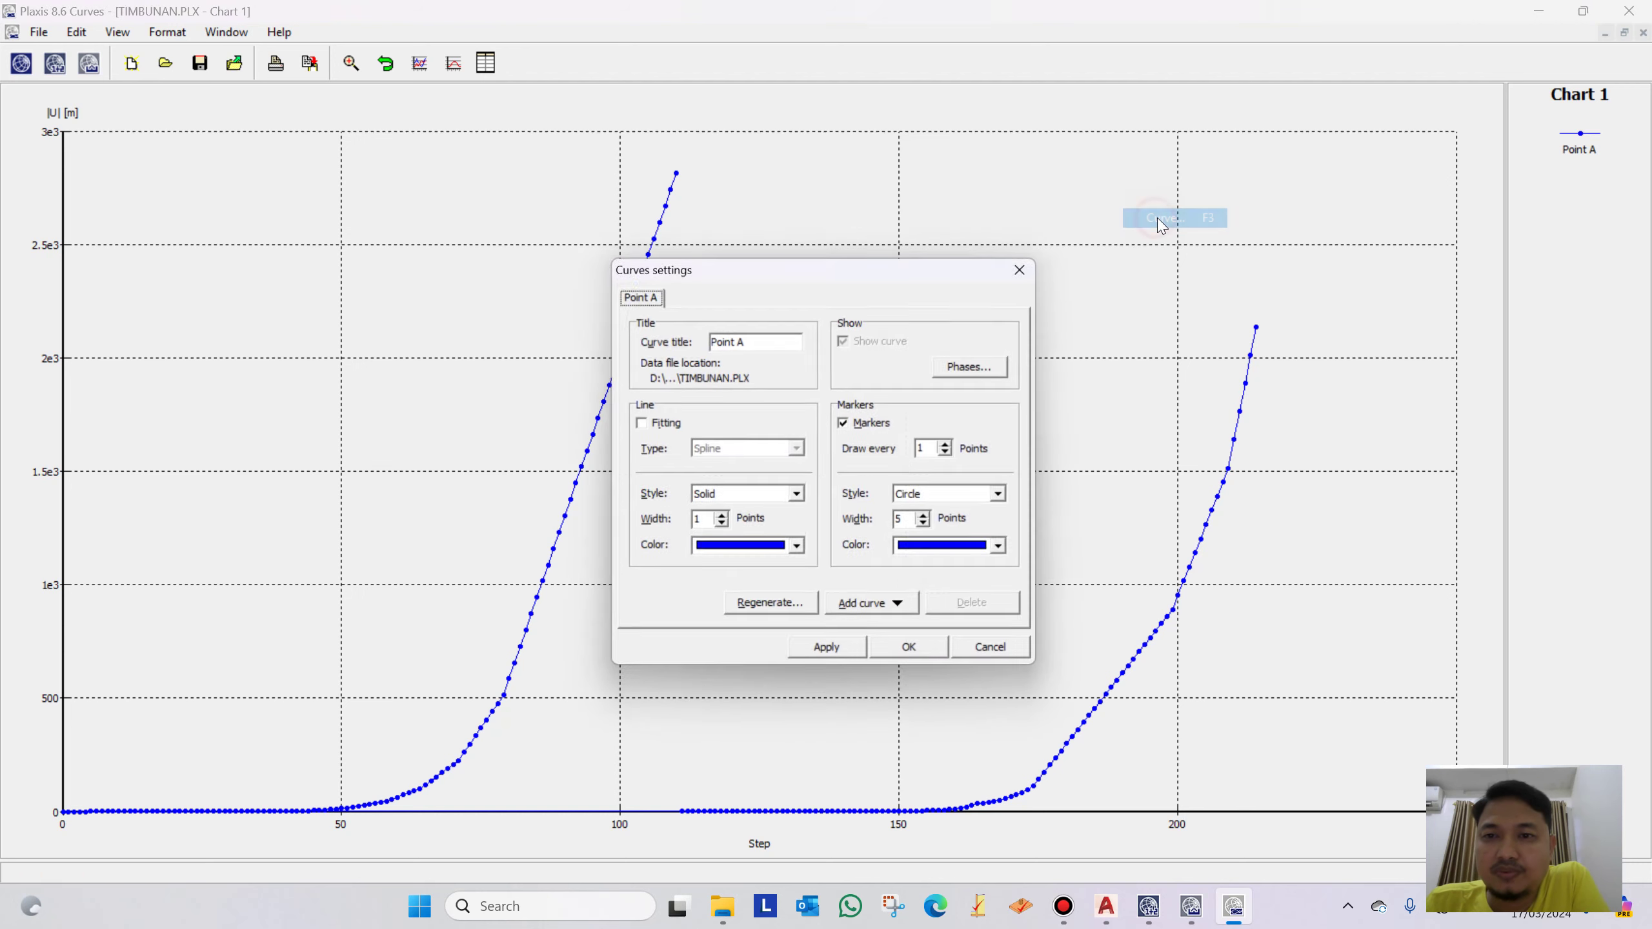
pyautogui.click(958, 376)
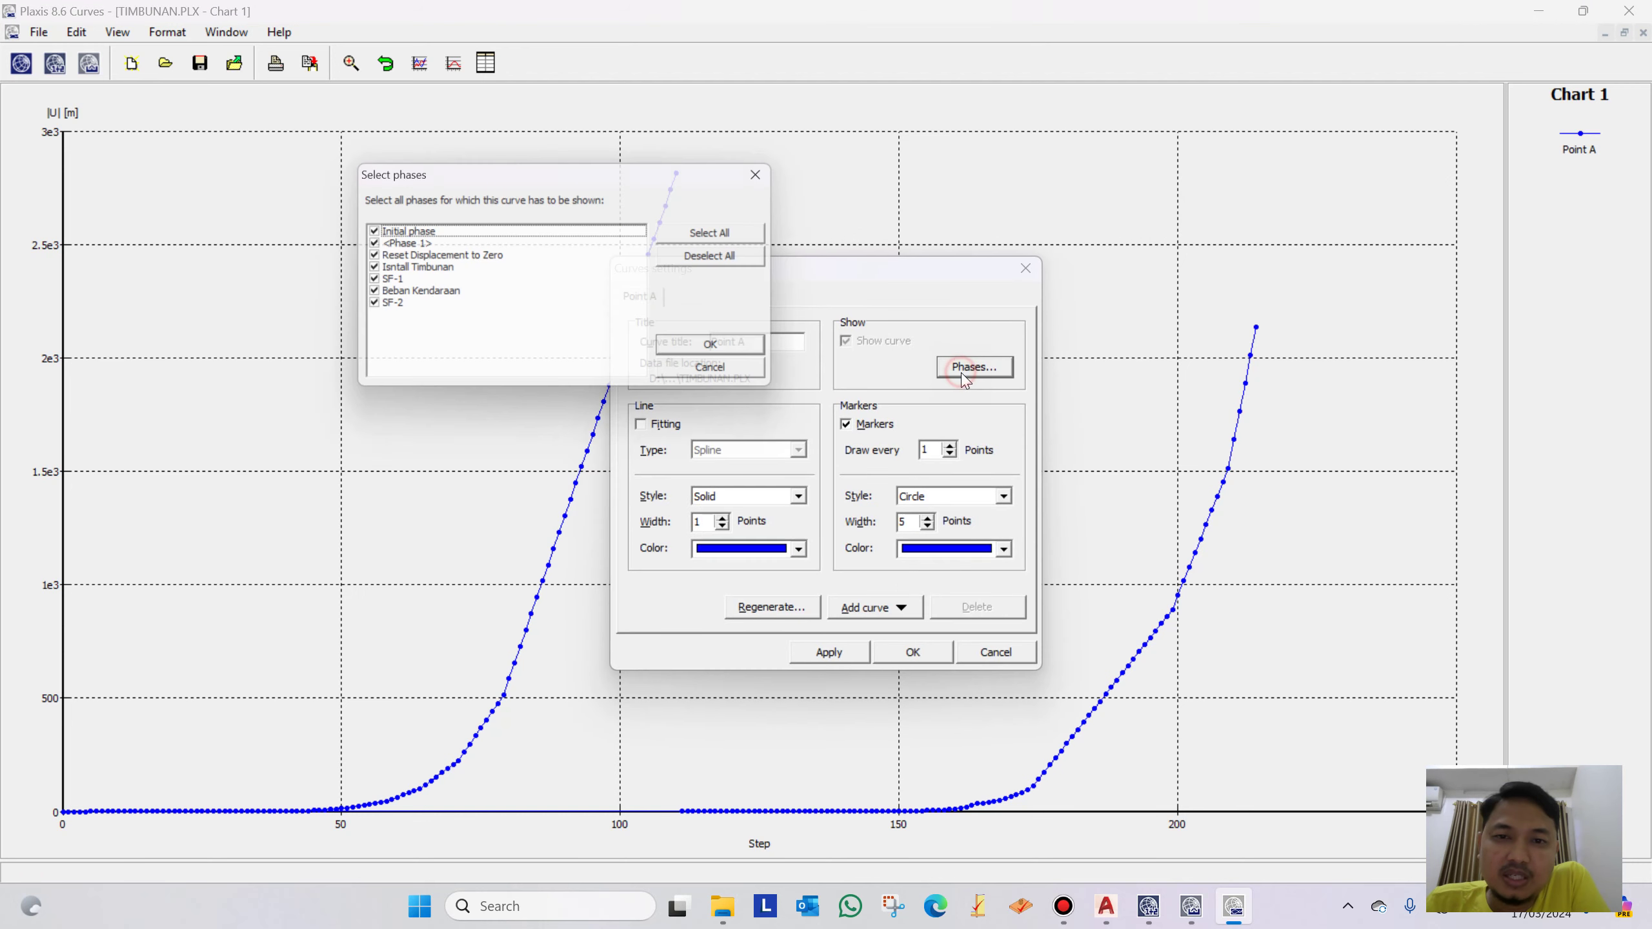
pyautogui.click(371, 232)
pyautogui.click(371, 245)
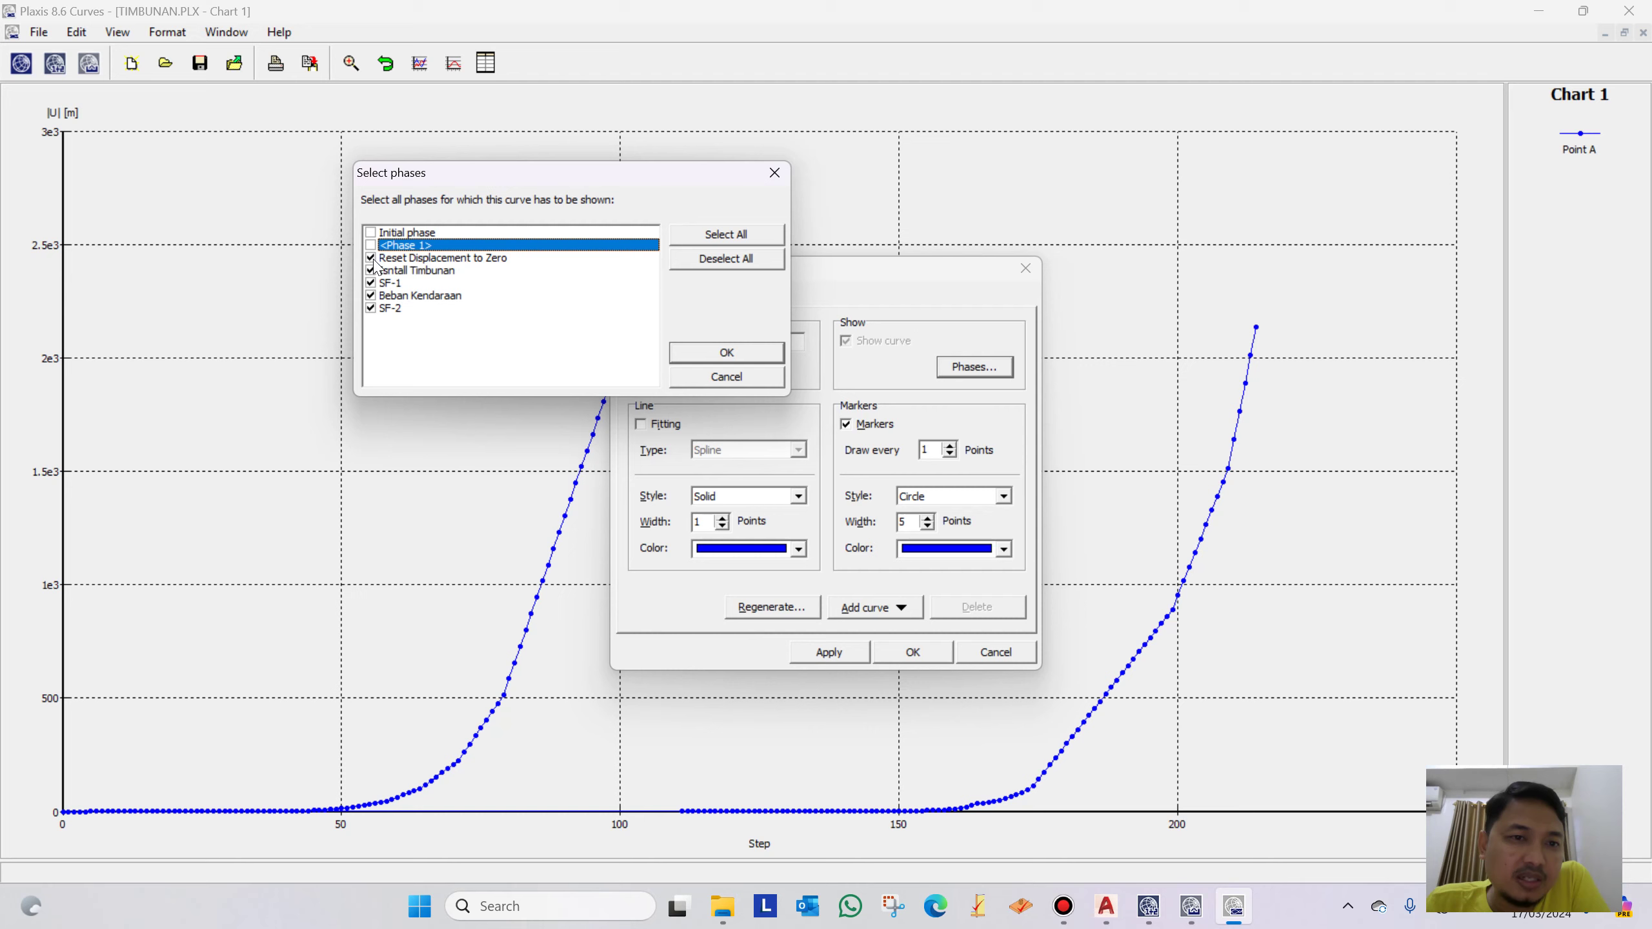
pyautogui.click(372, 257)
pyautogui.click(371, 283)
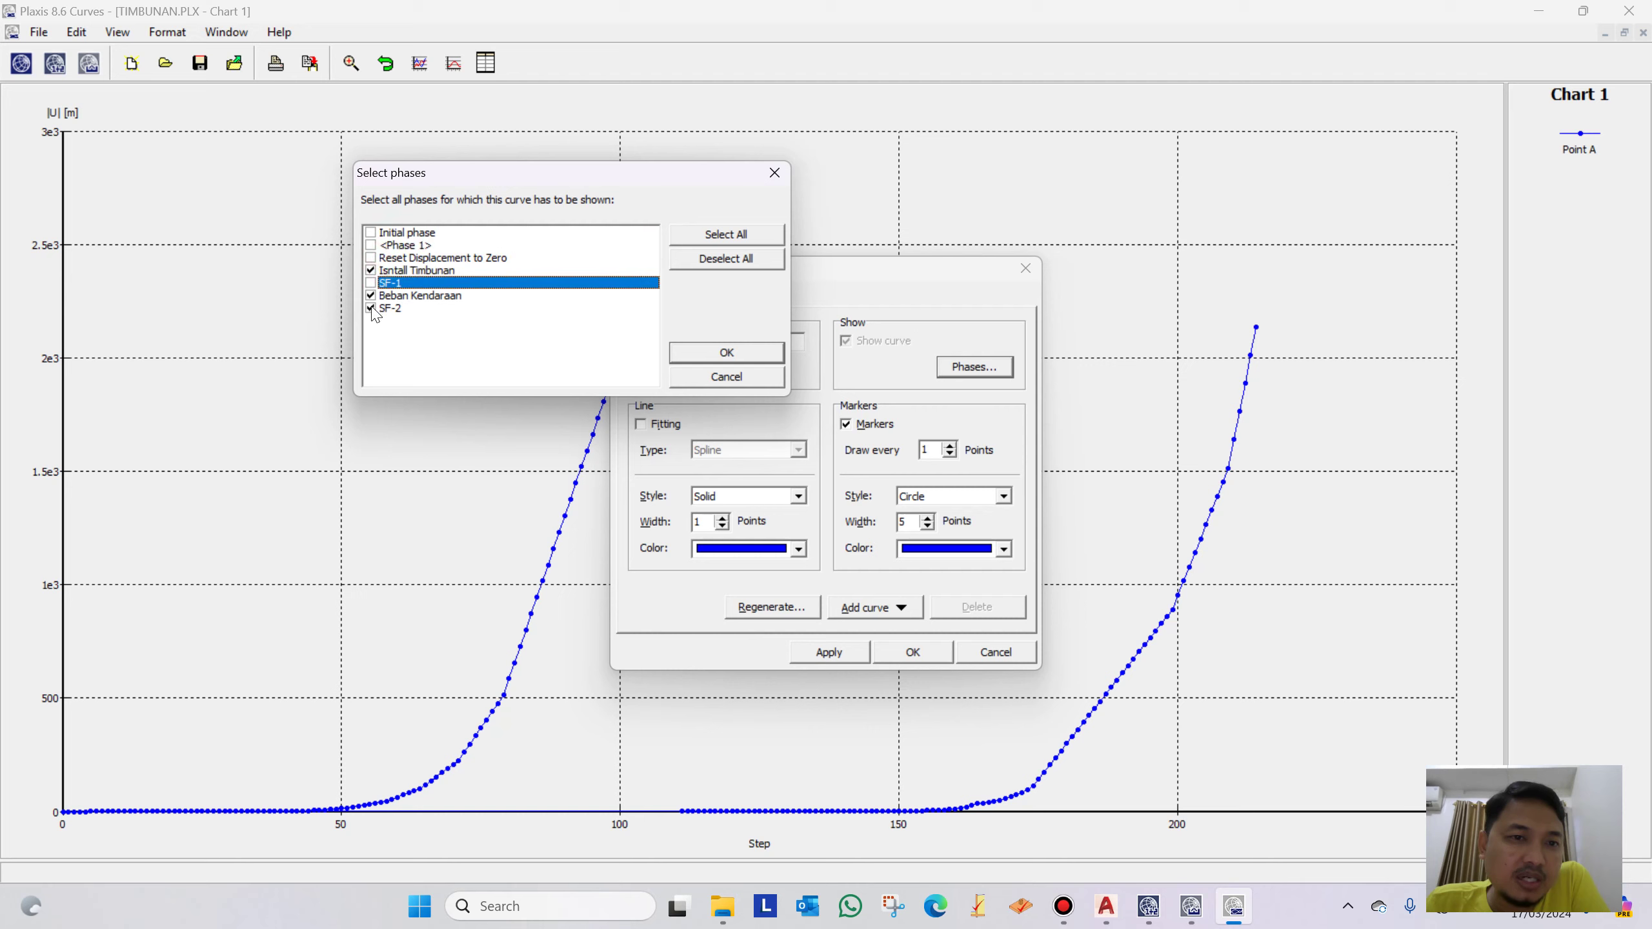
pyautogui.click(372, 309)
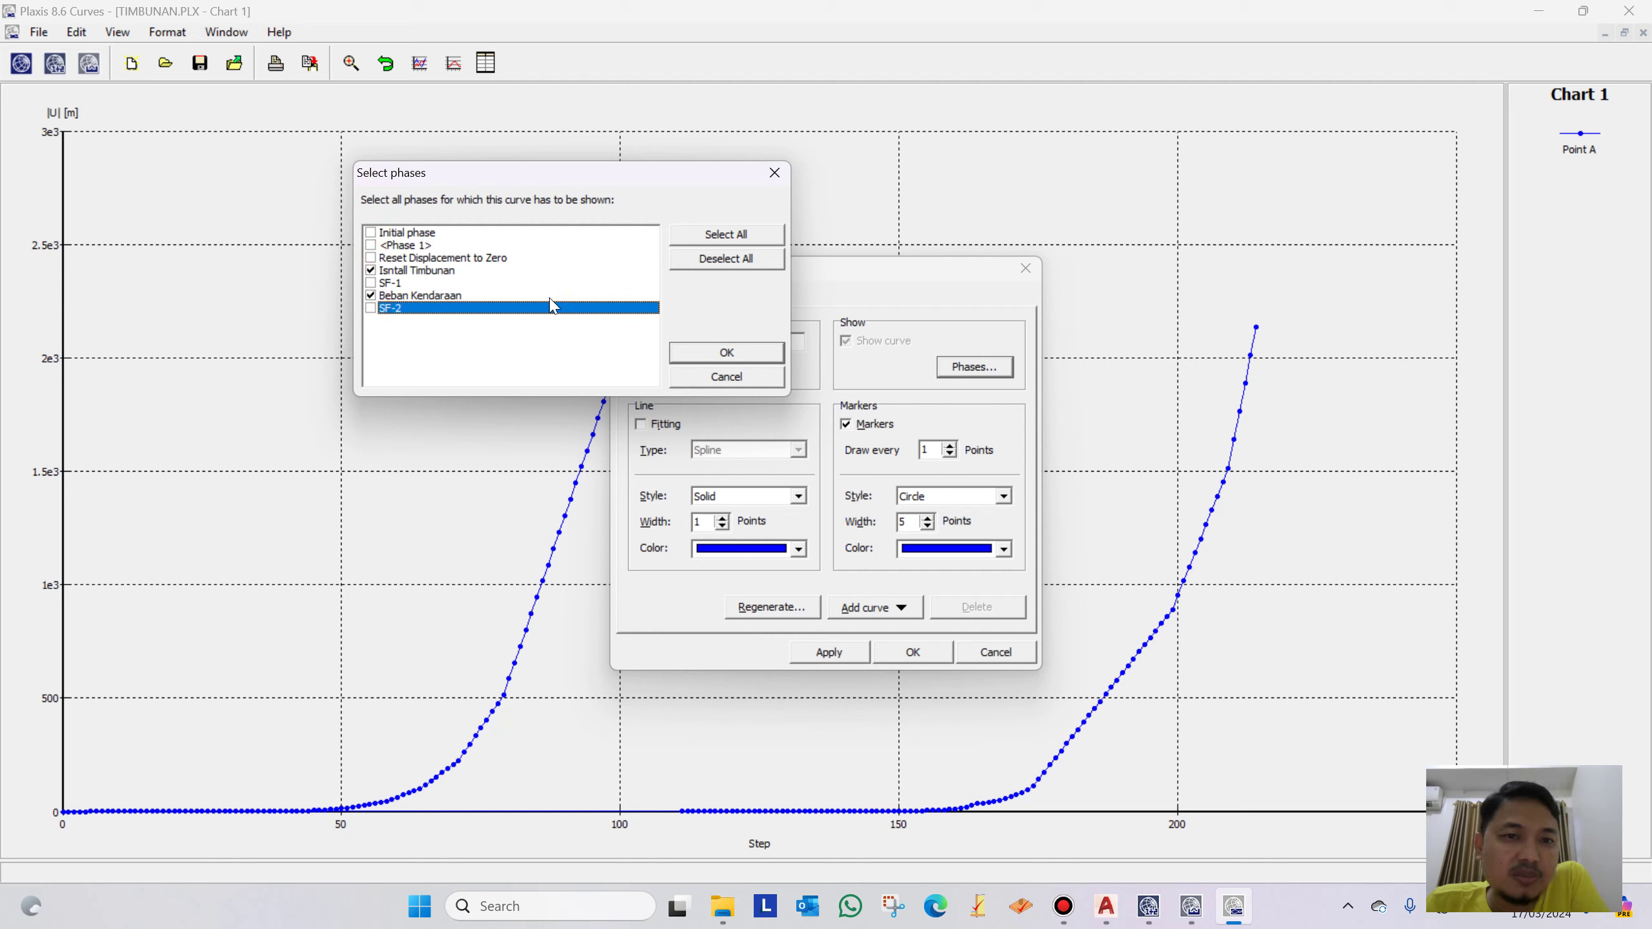
pyautogui.click(726, 352)
pyautogui.click(845, 652)
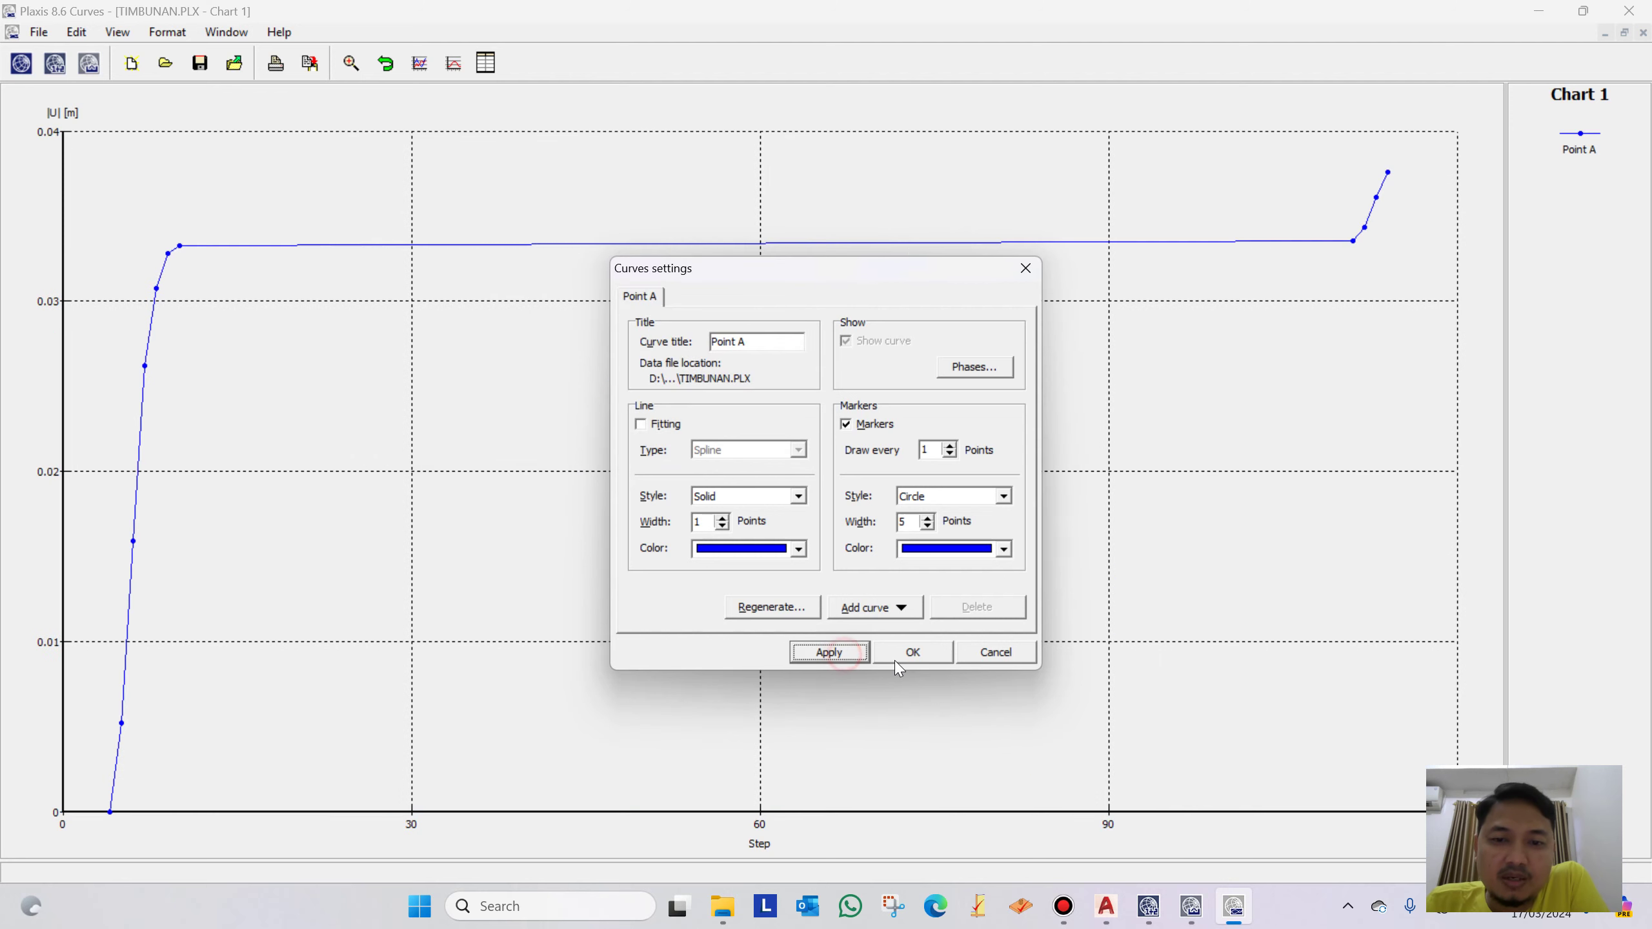
pyautogui.click(912, 653)
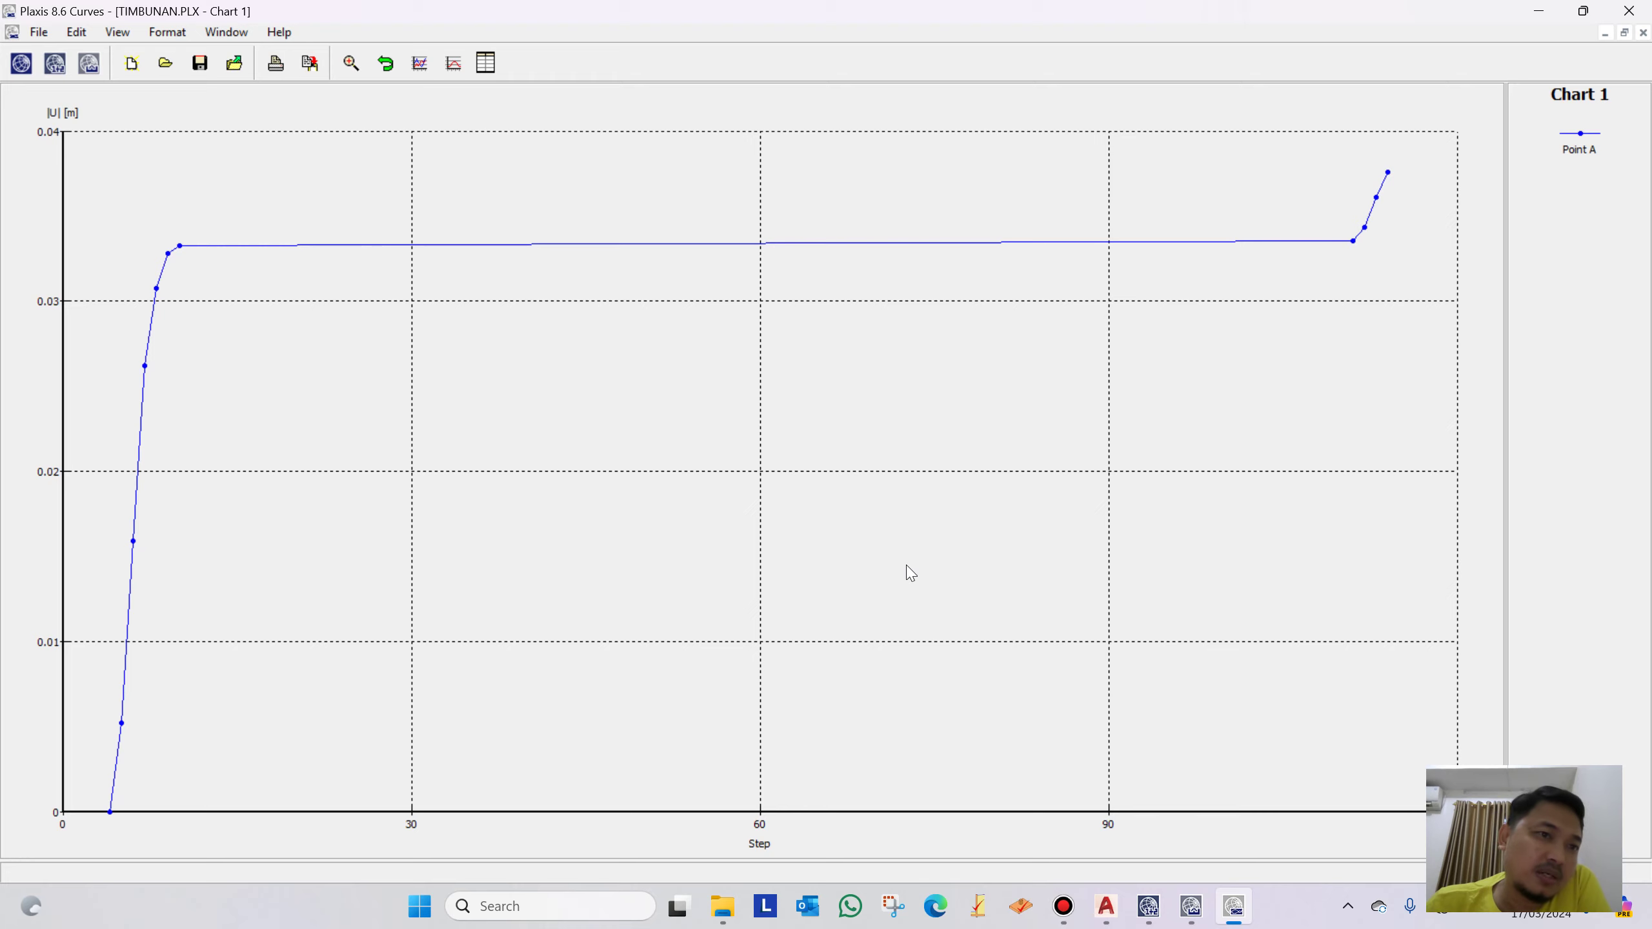
# Flip the displacement chart vertically in the chart settings
pyautogui.rightClick(661, 372)
pyautogui.moveTo(725, 409)
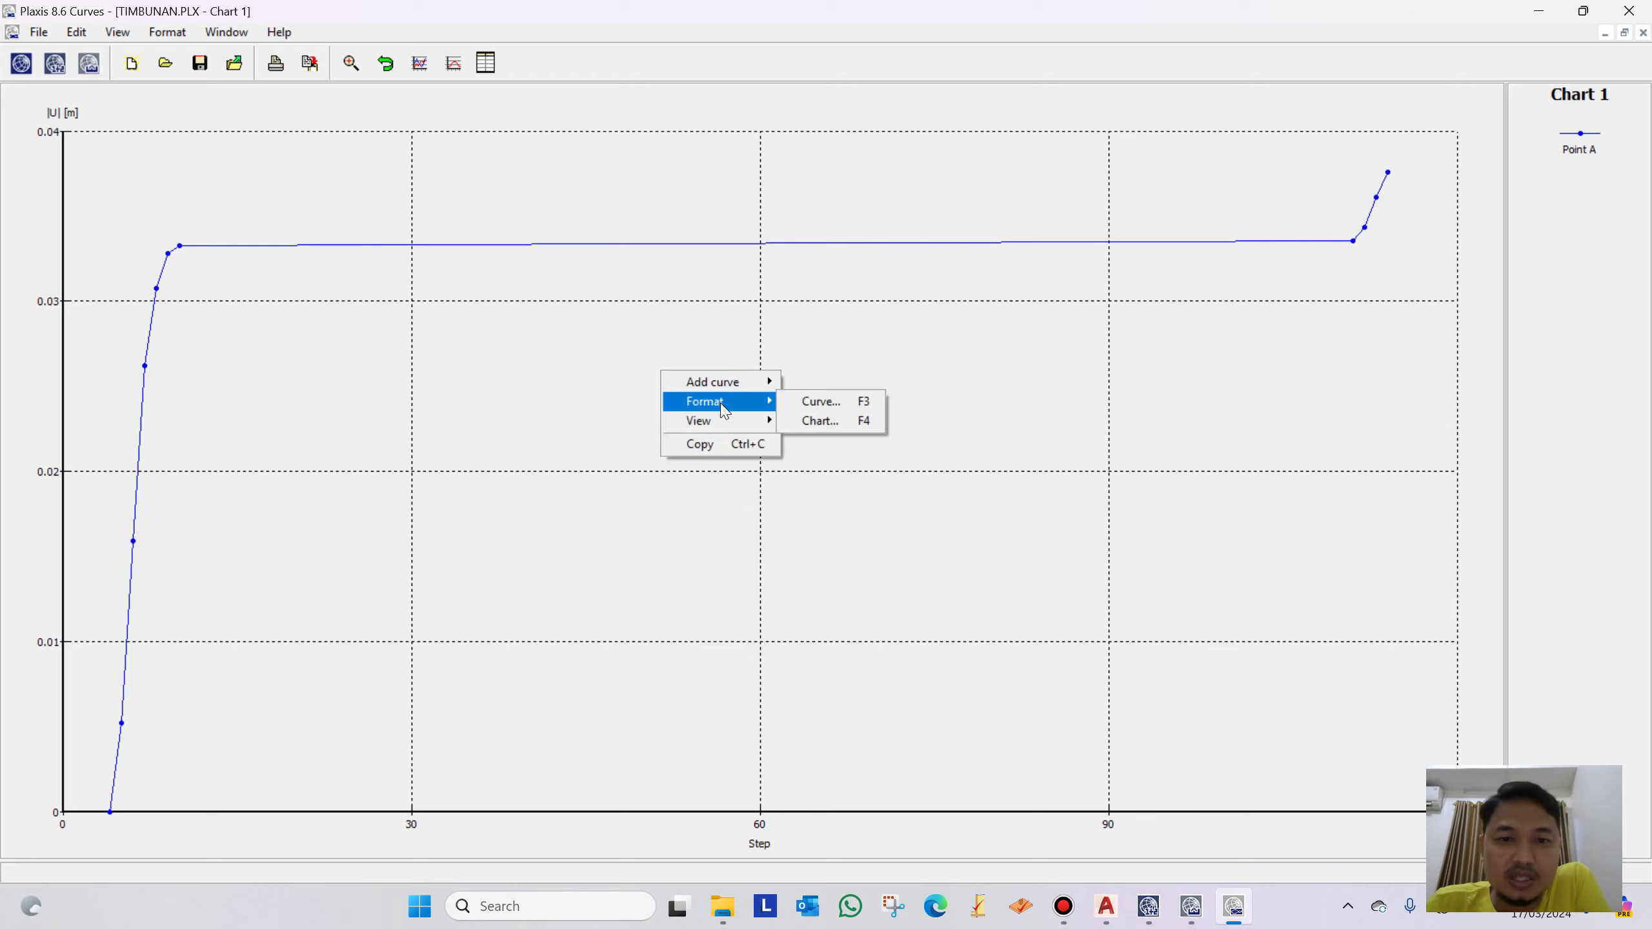
pyautogui.click(821, 421)
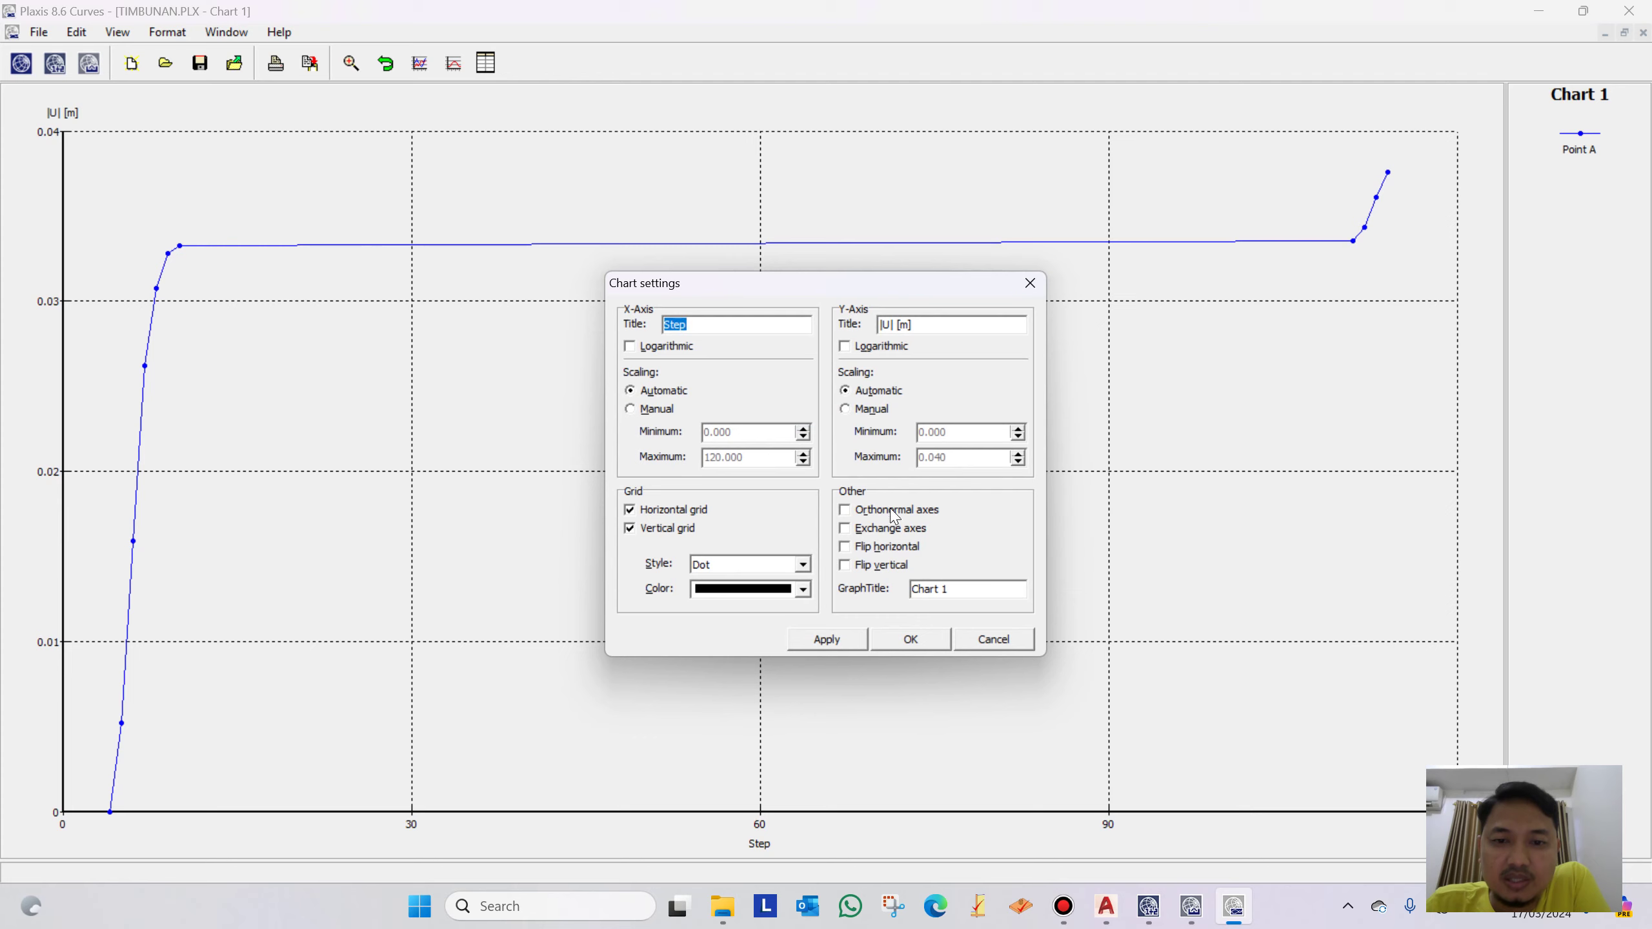
pyautogui.click(848, 566)
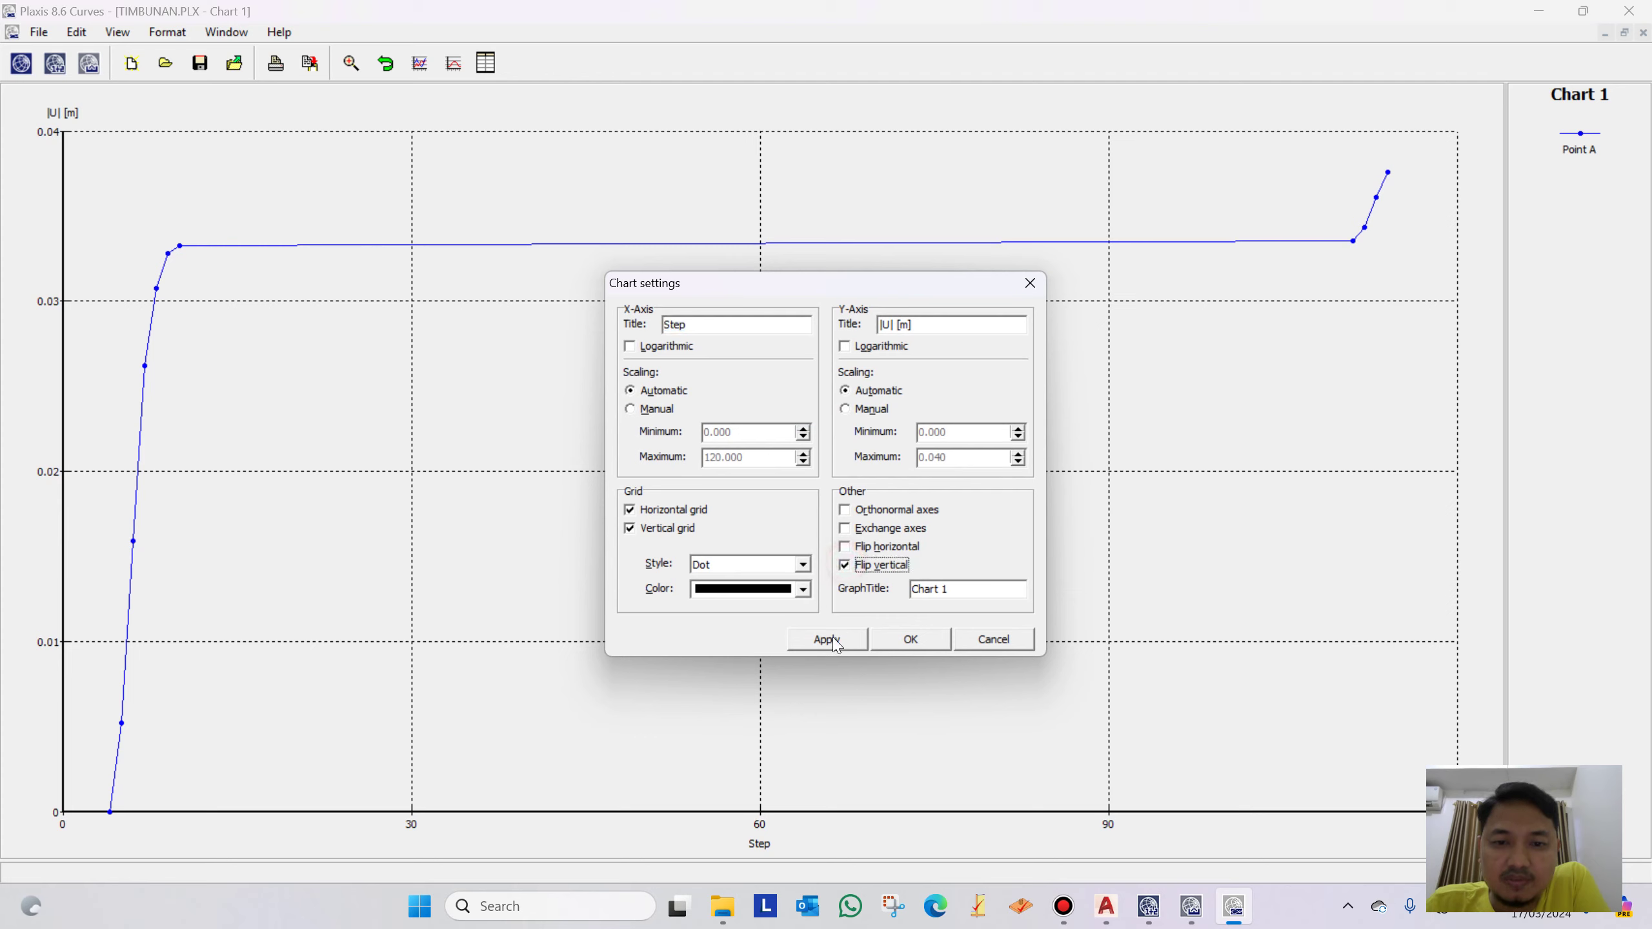
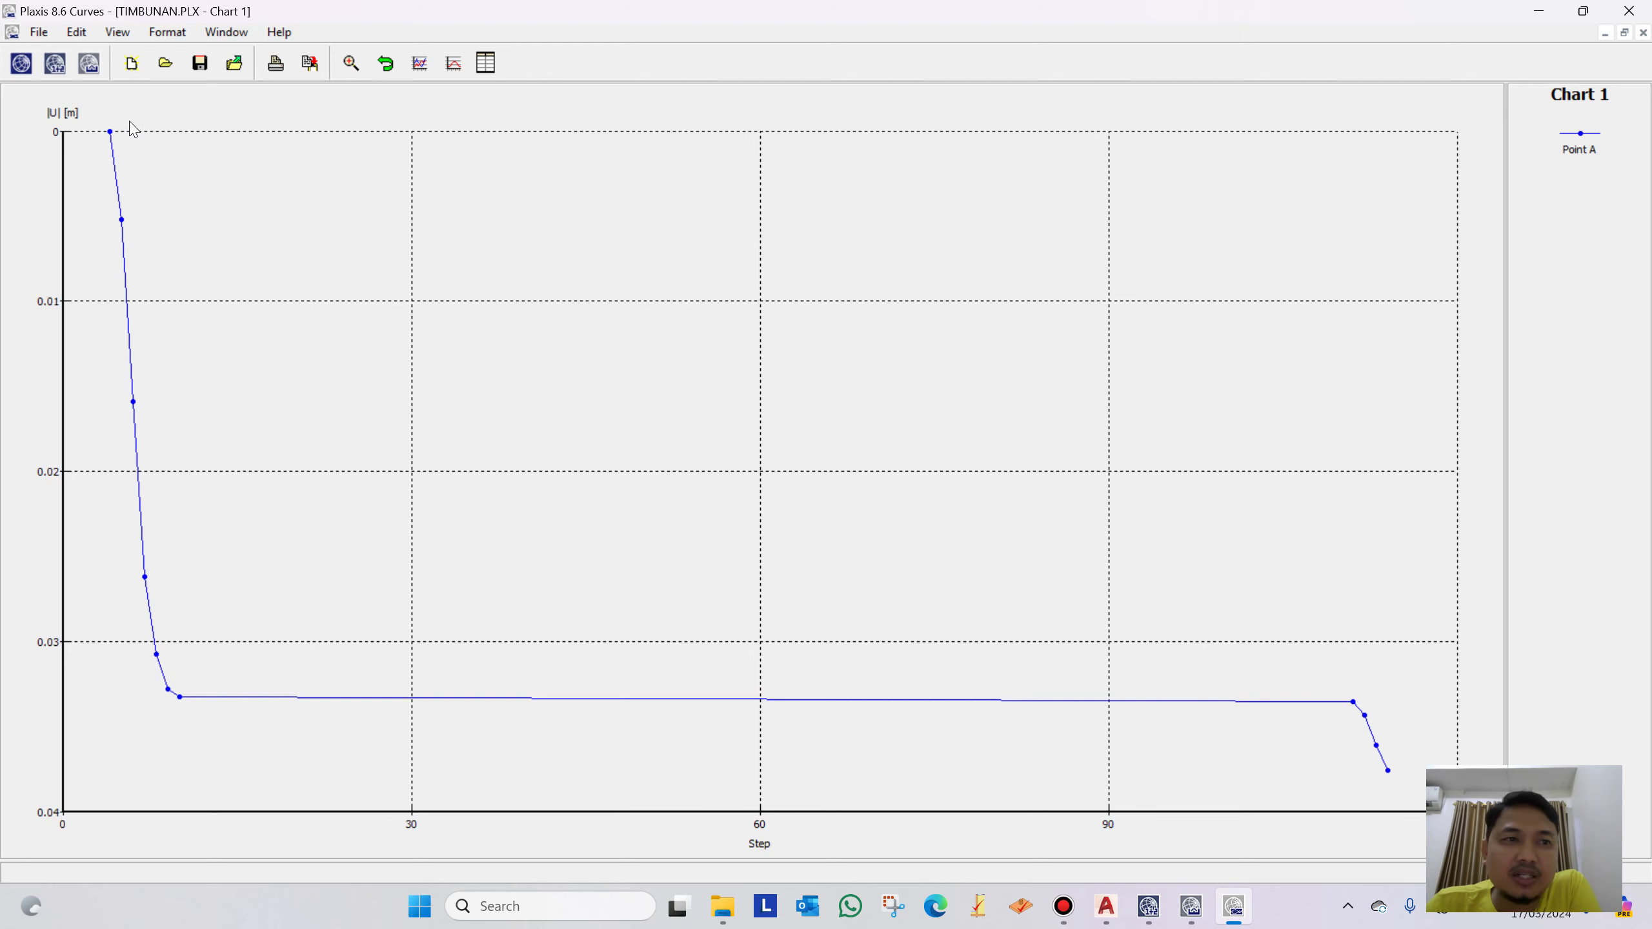
pyautogui.click(90, 64)
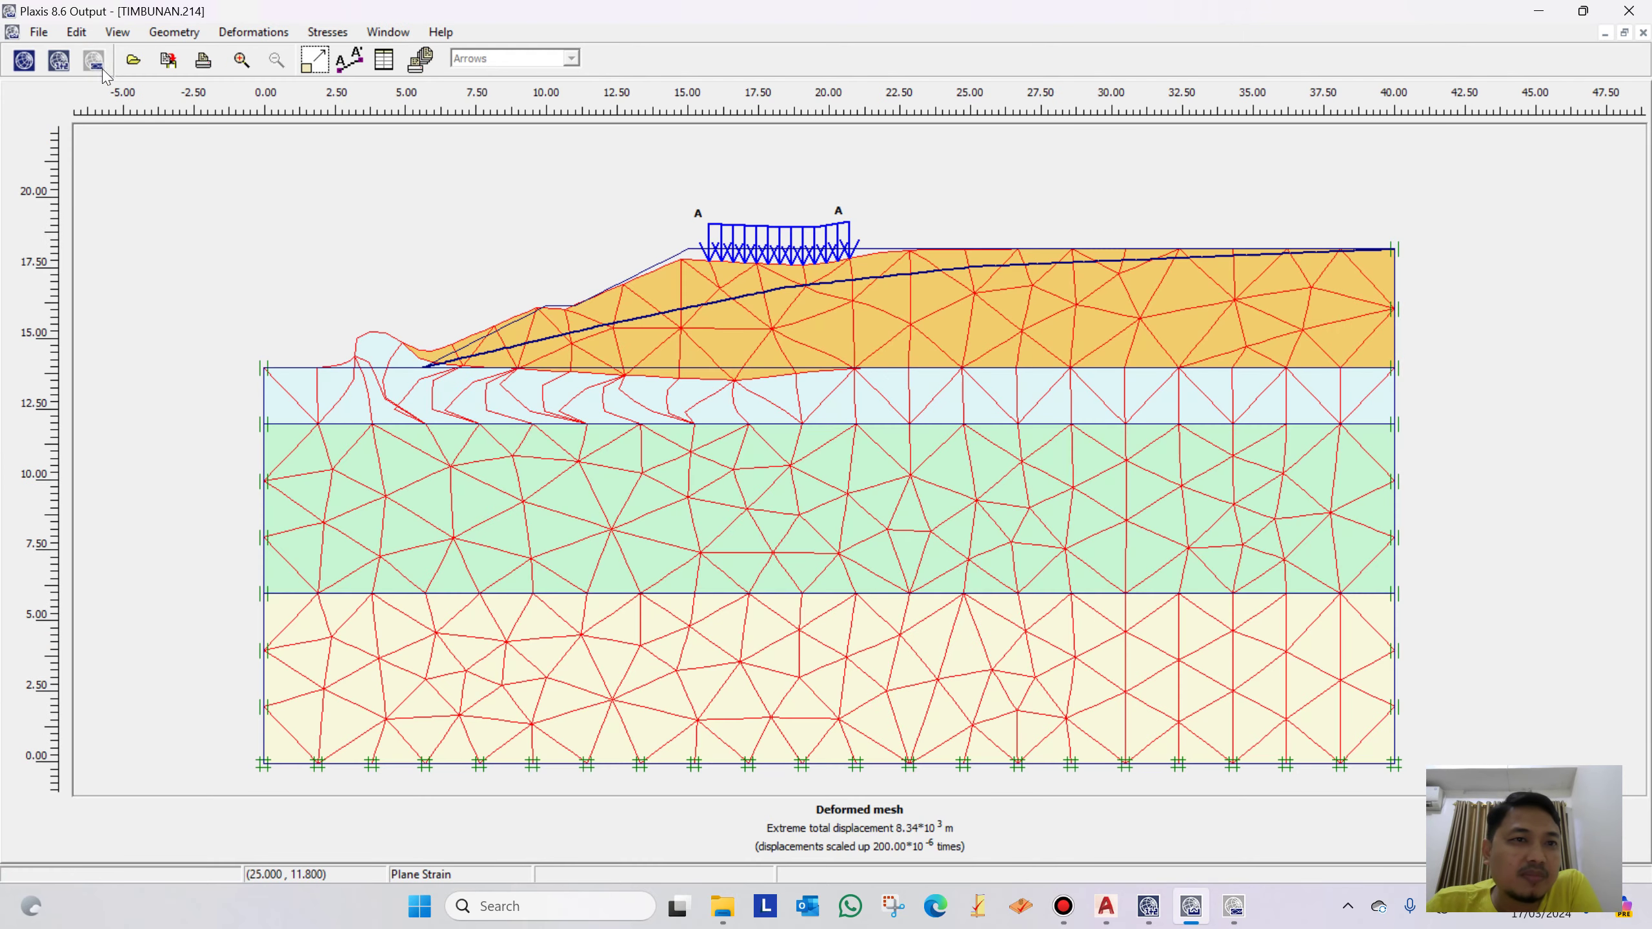
pyautogui.click(95, 62)
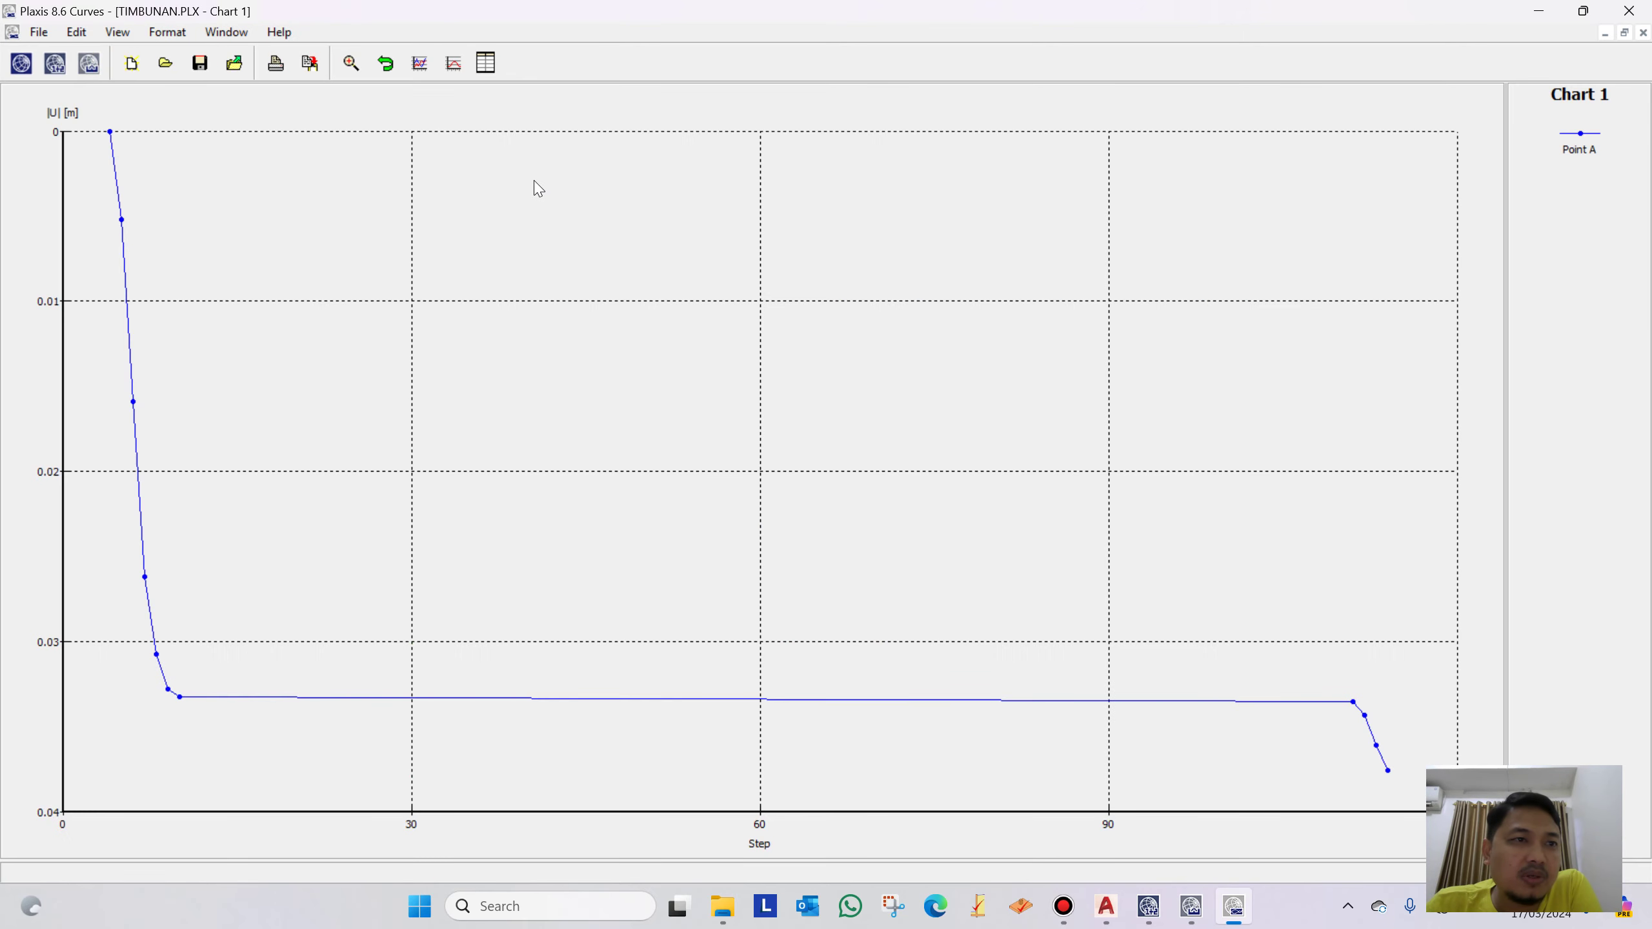
pyautogui.rightClick(495, 167)
pyautogui.moveTo(501, 174)
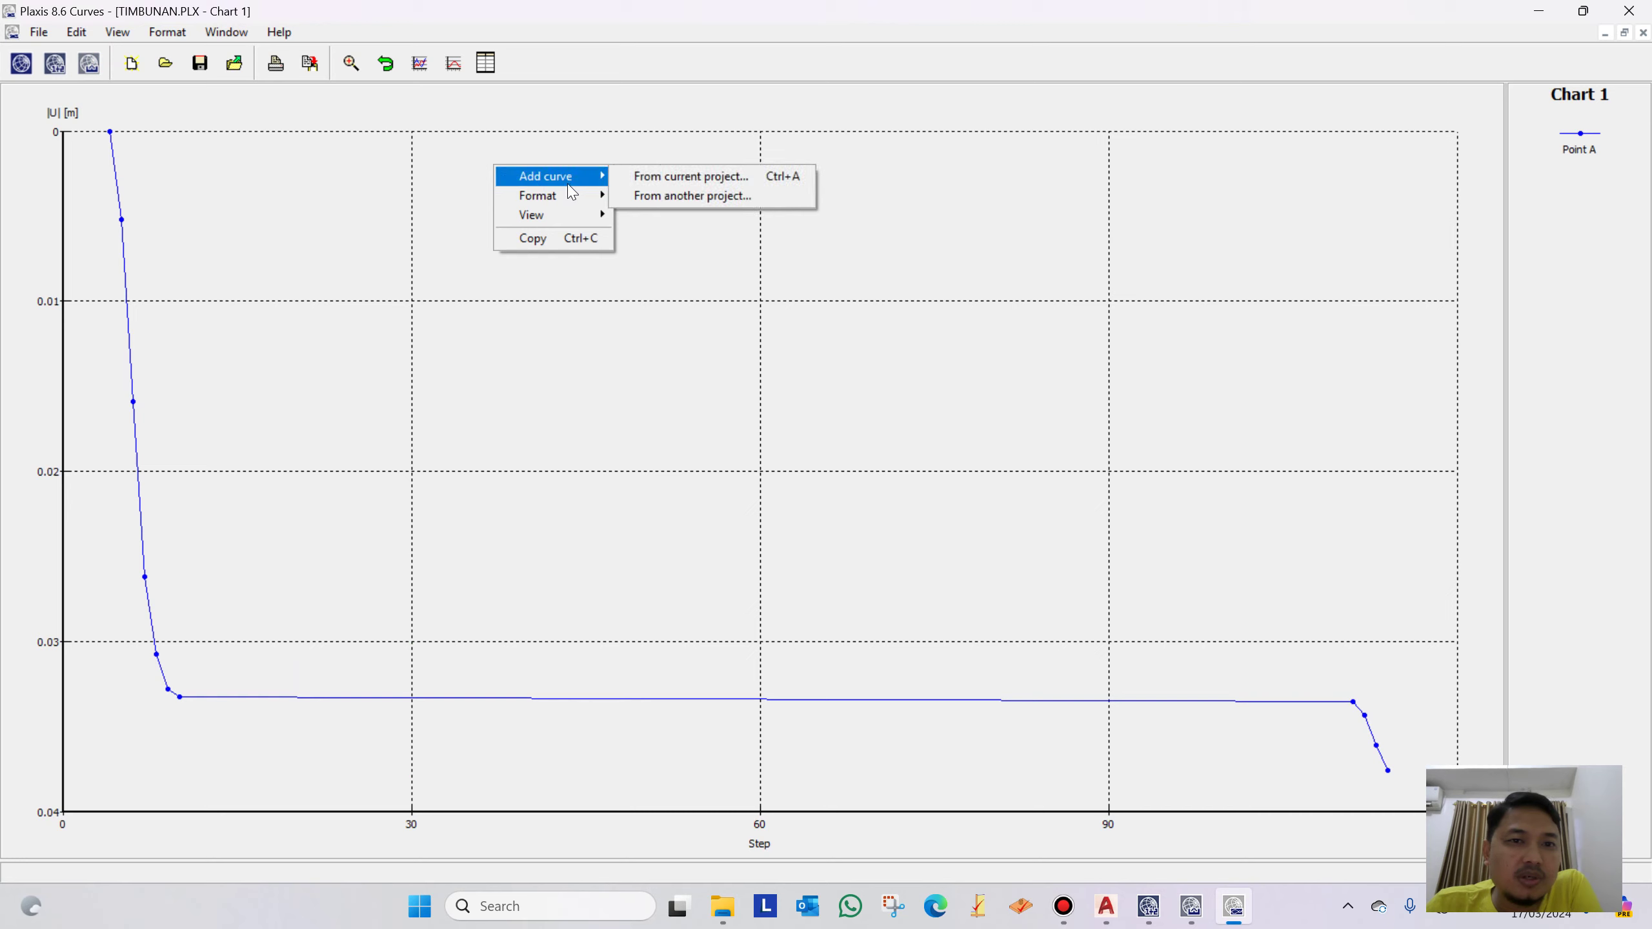
pyautogui.click(693, 177)
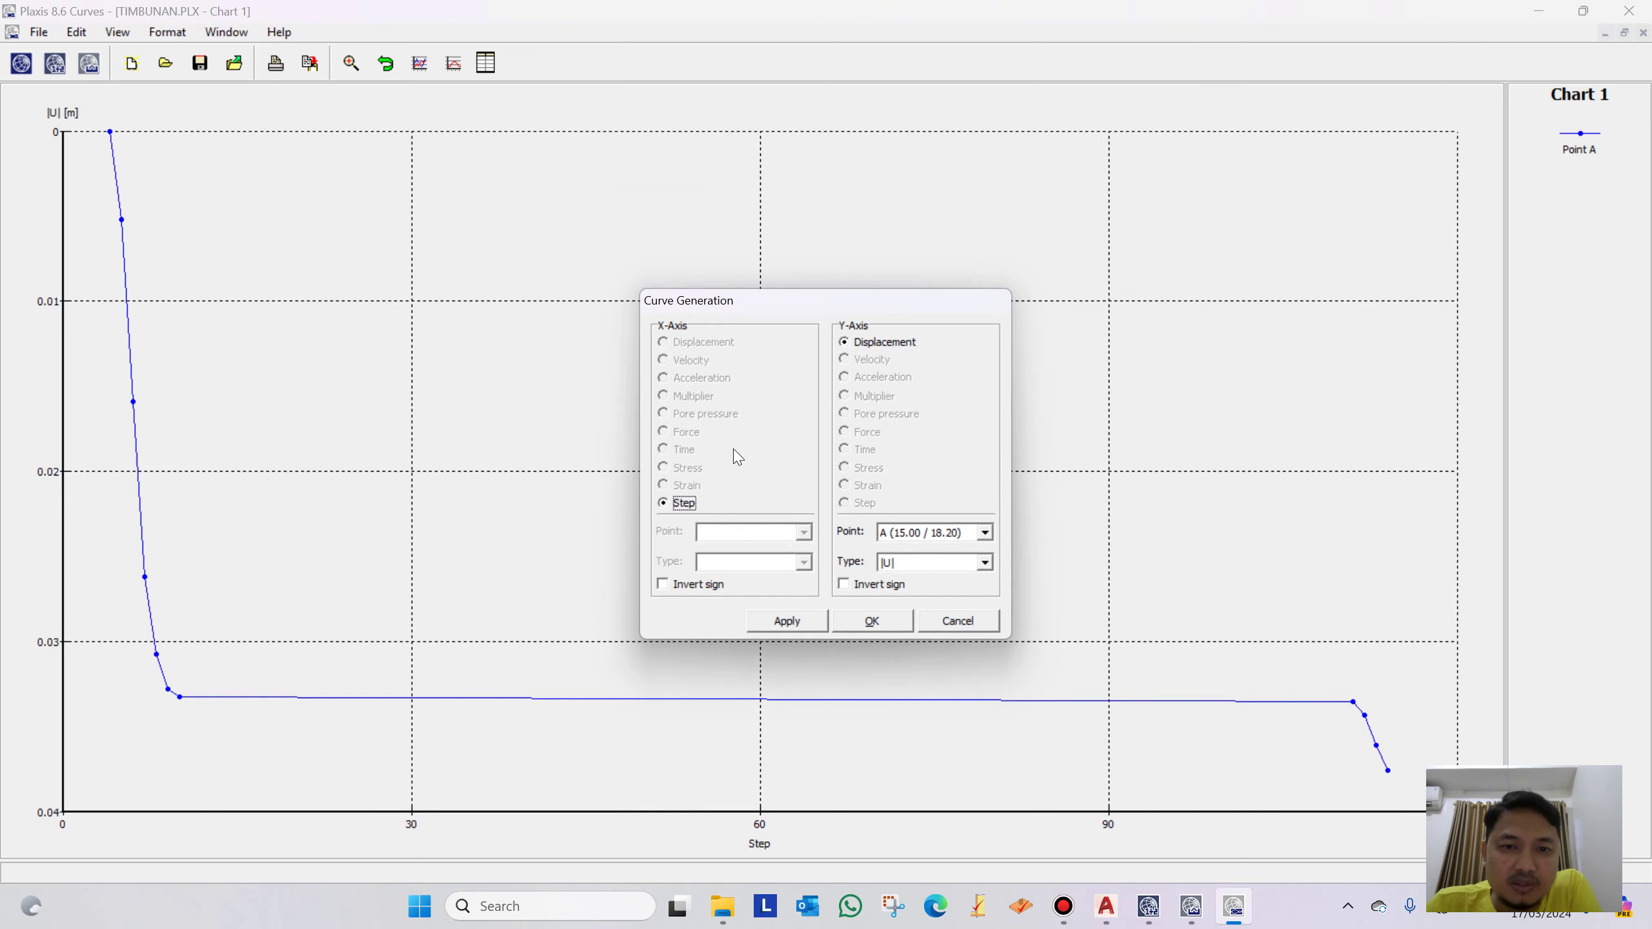
pyautogui.click(953, 625)
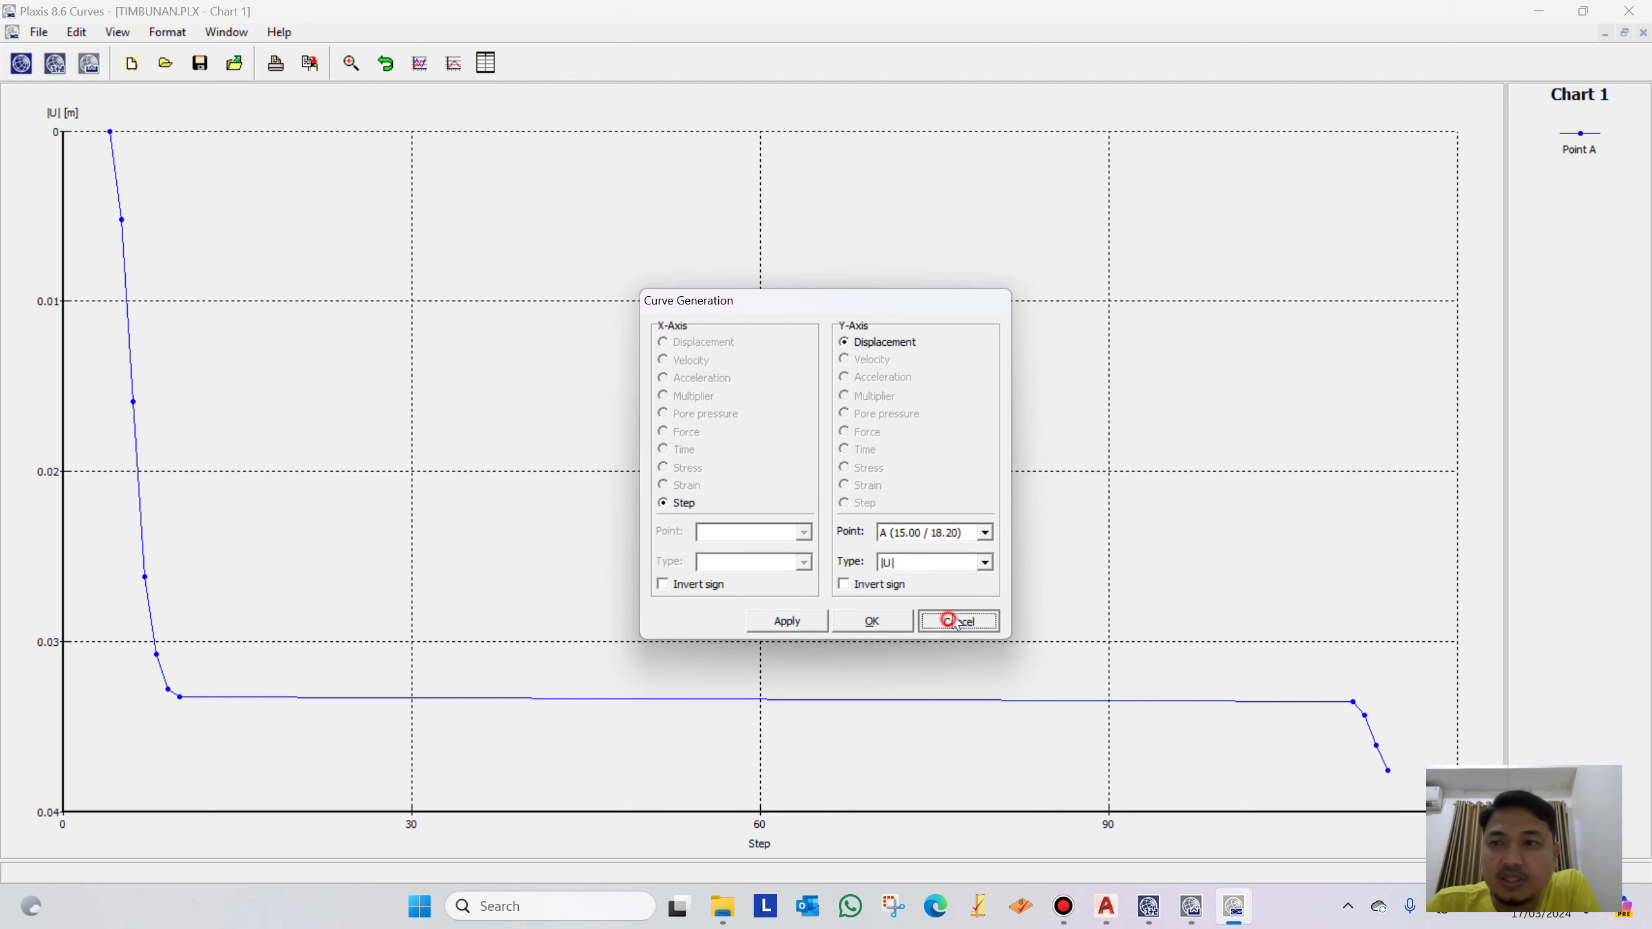
# Close the displacement chart without saving and start a new chart that imports the TIMBUNAN project
pyautogui.click(1631, 14)
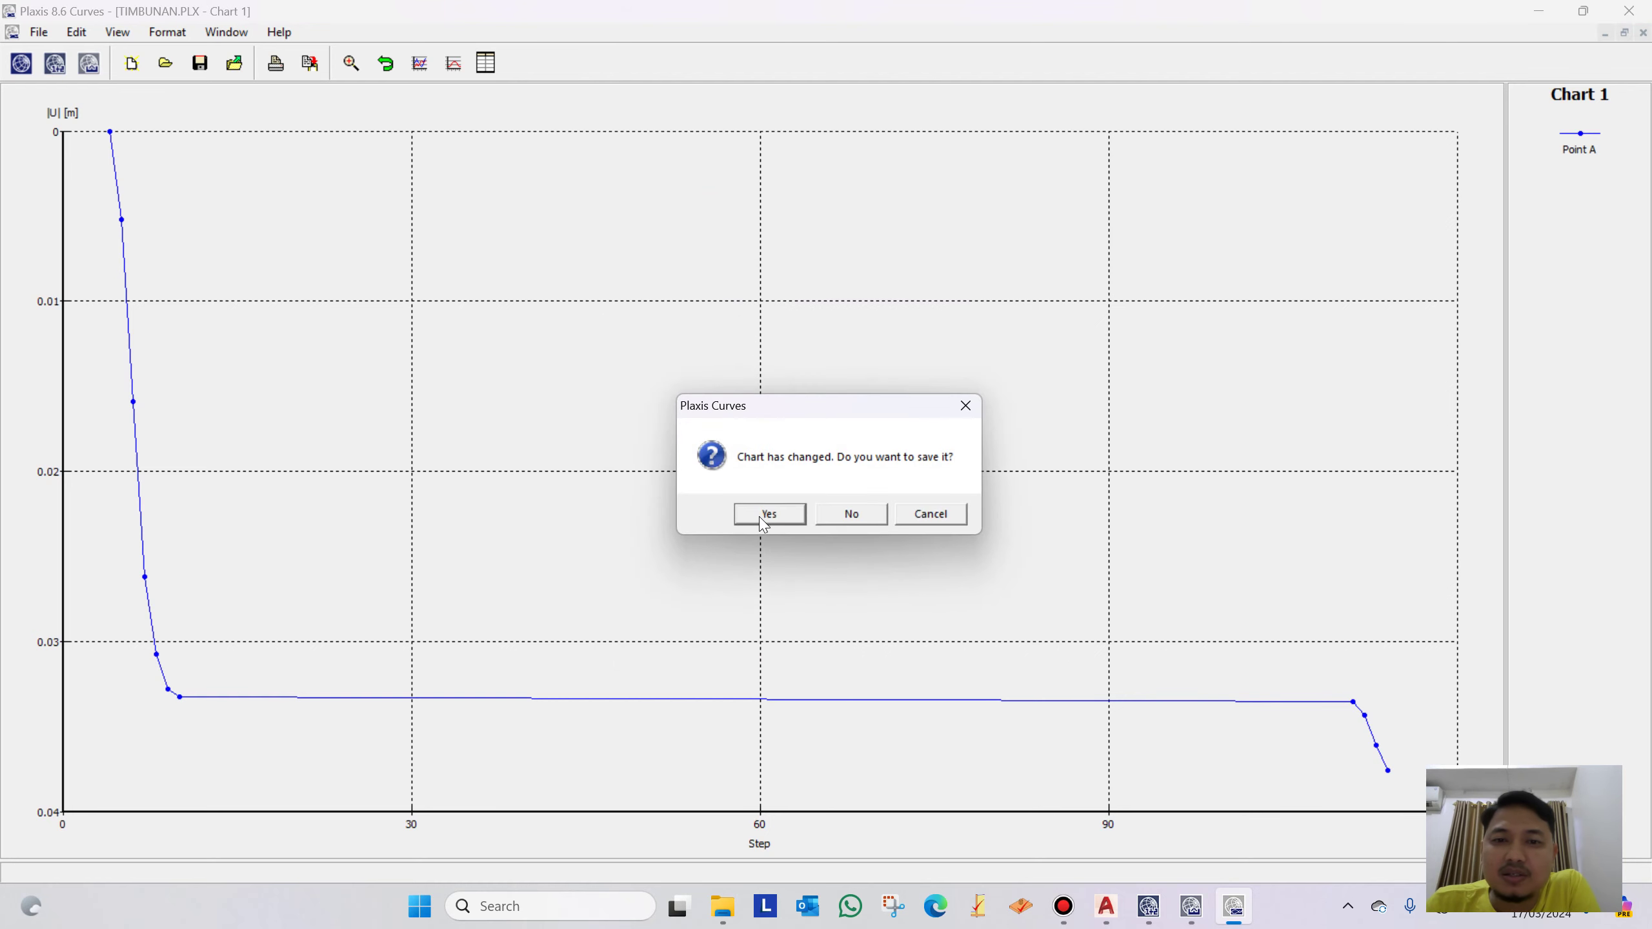
pyautogui.click(848, 516)
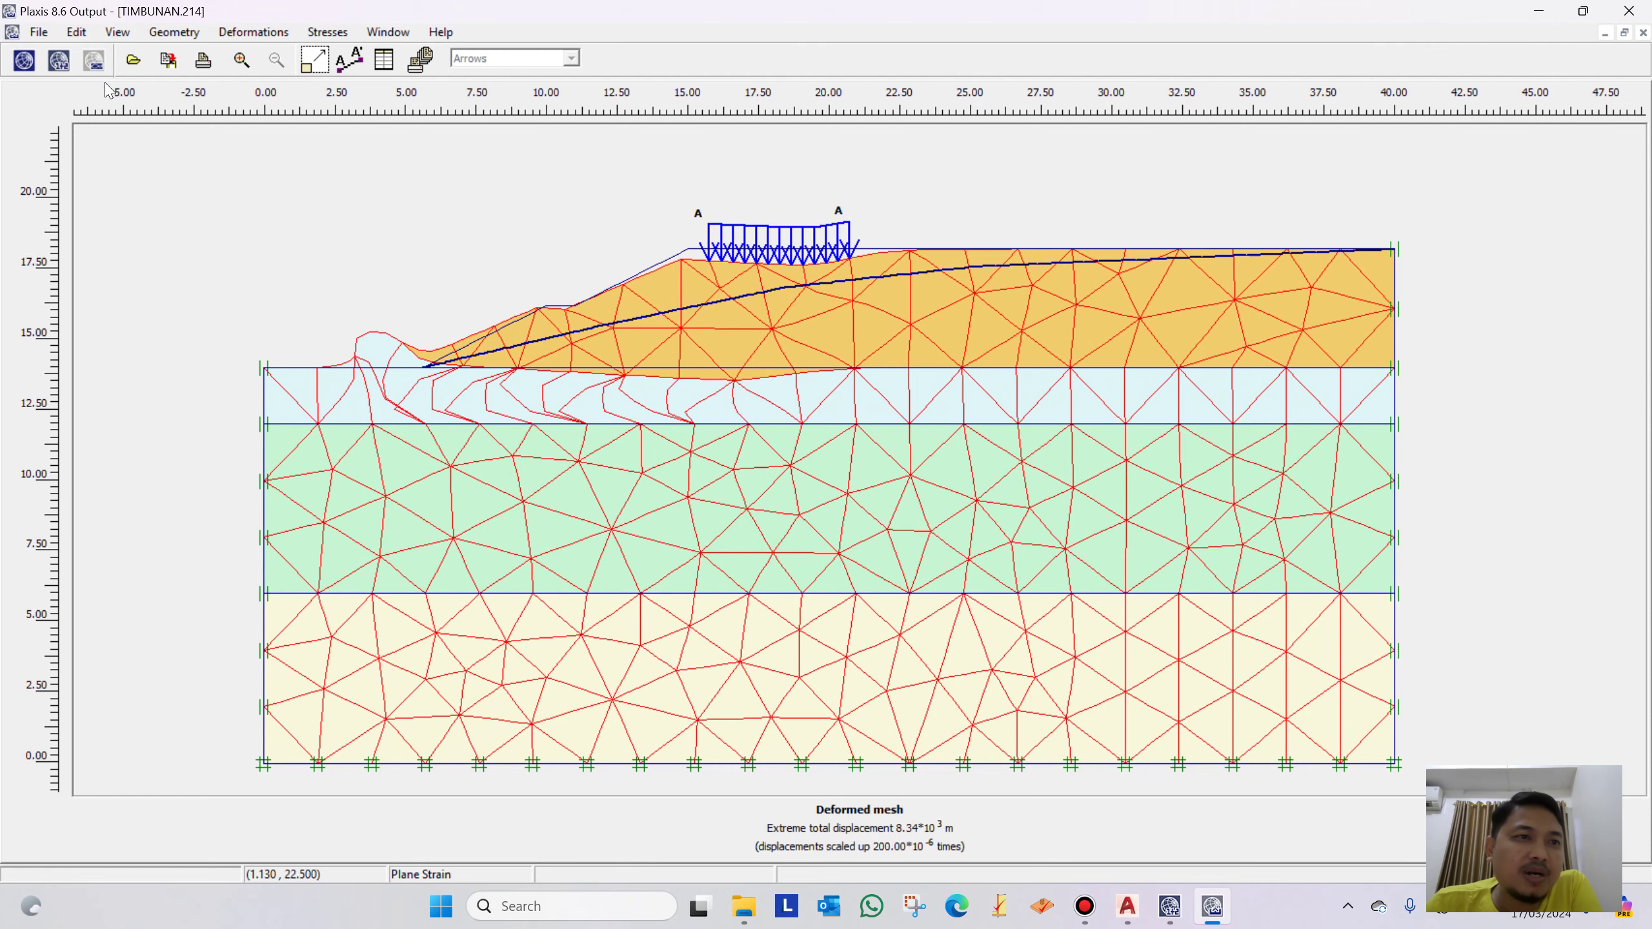
pyautogui.click(94, 62)
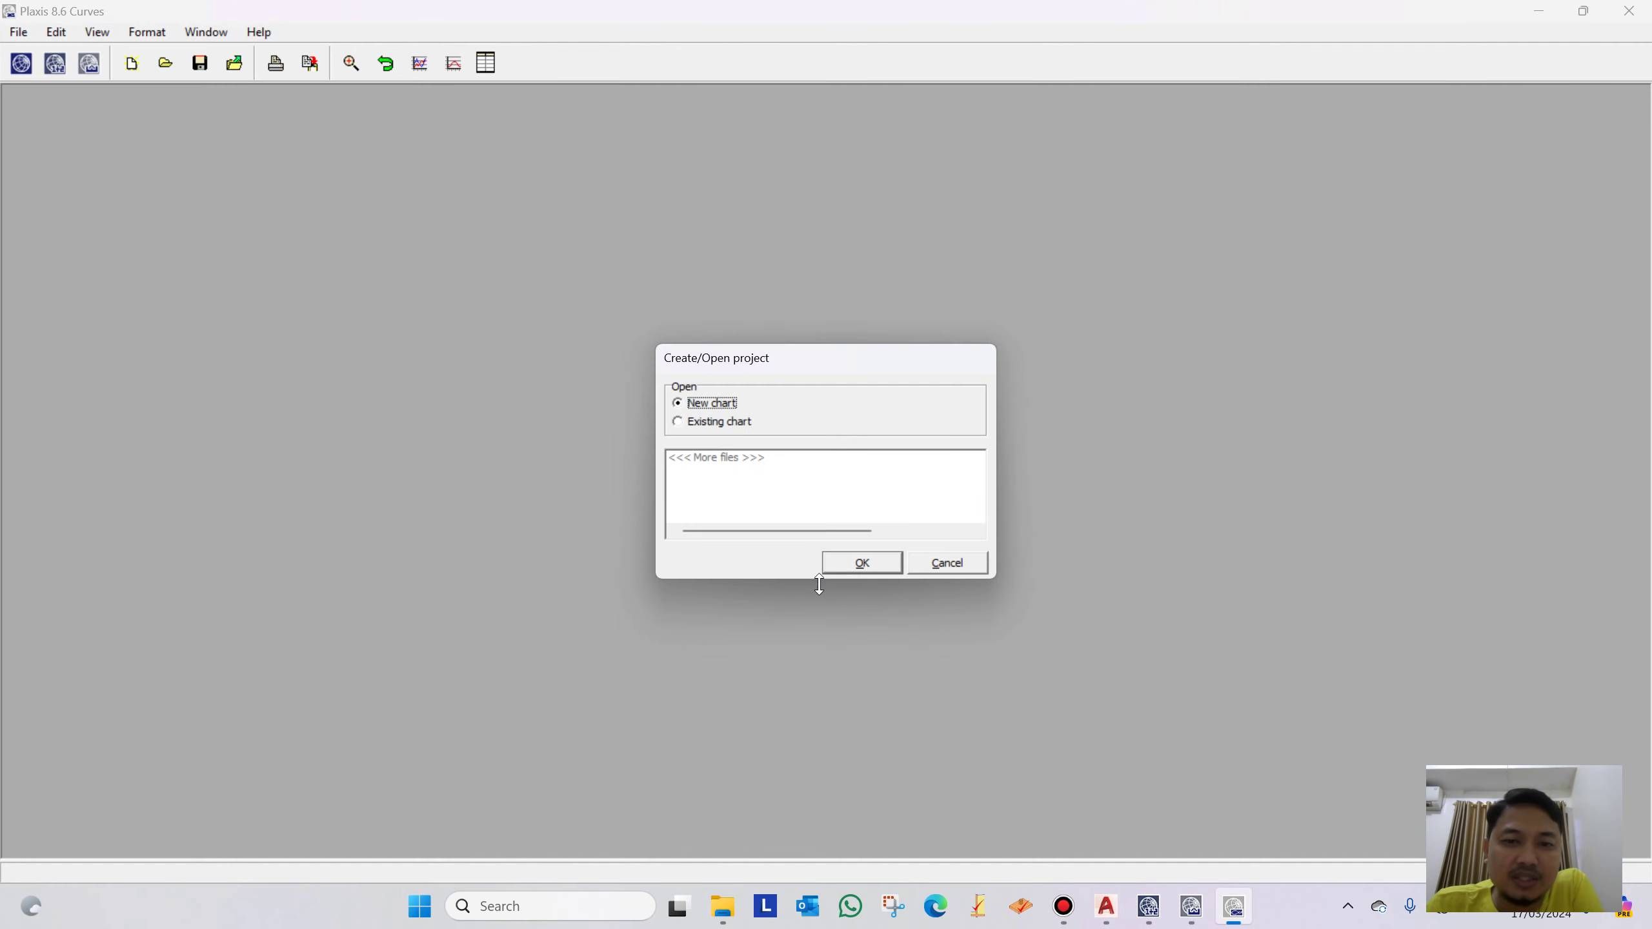
pyautogui.click(865, 563)
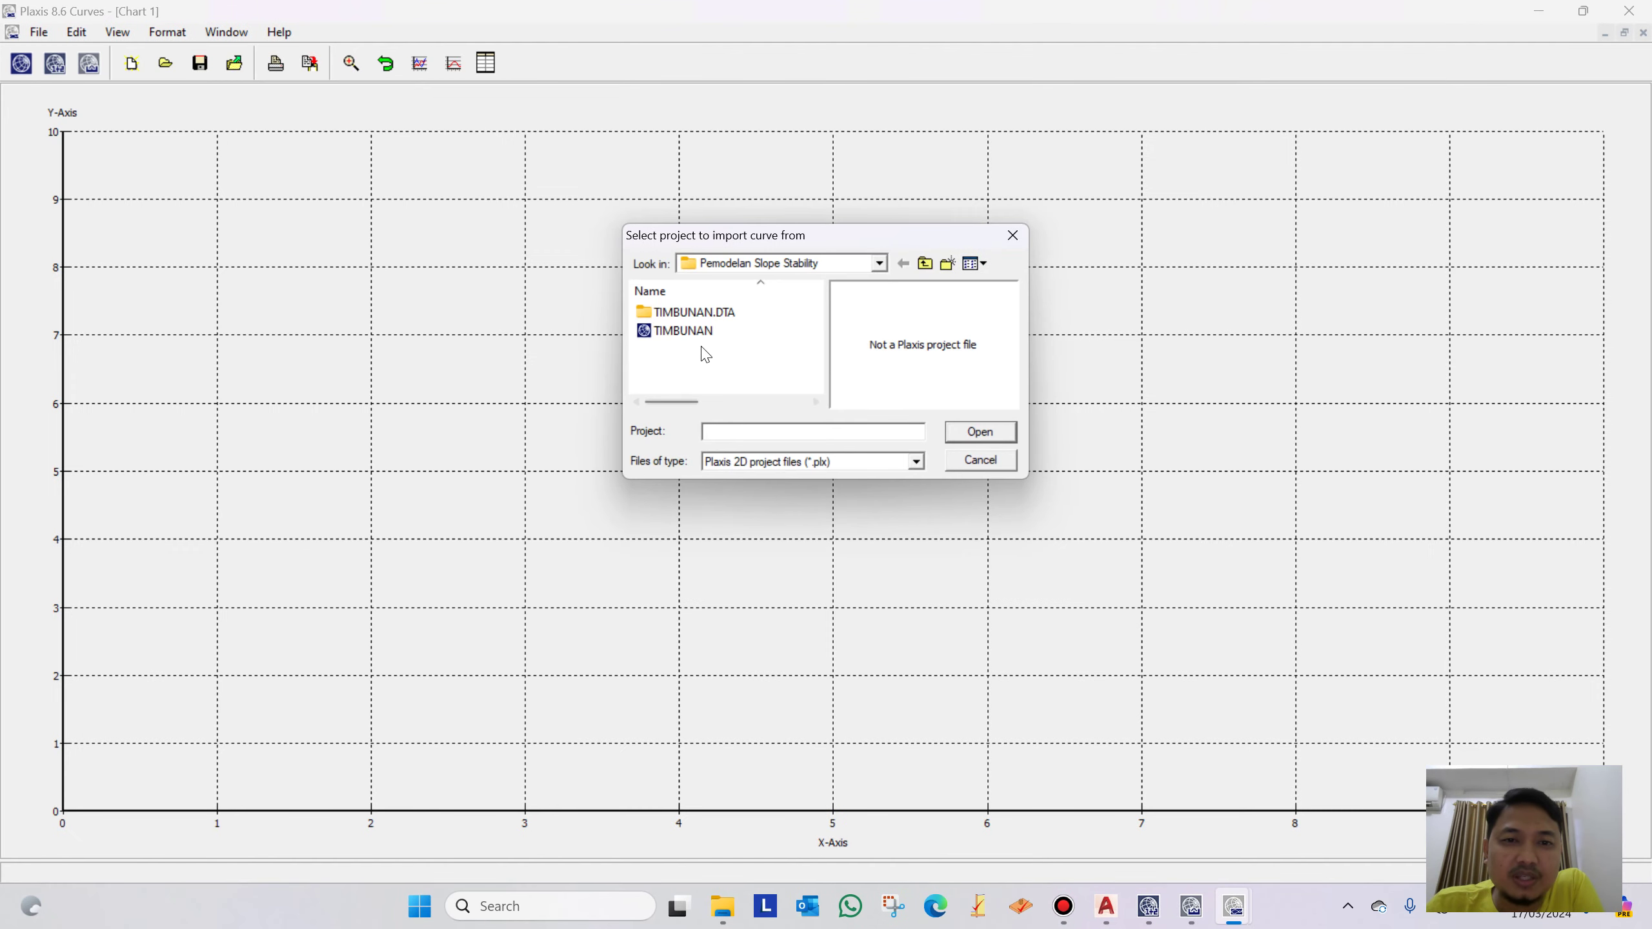
pyautogui.click(689, 332)
pyautogui.click(982, 433)
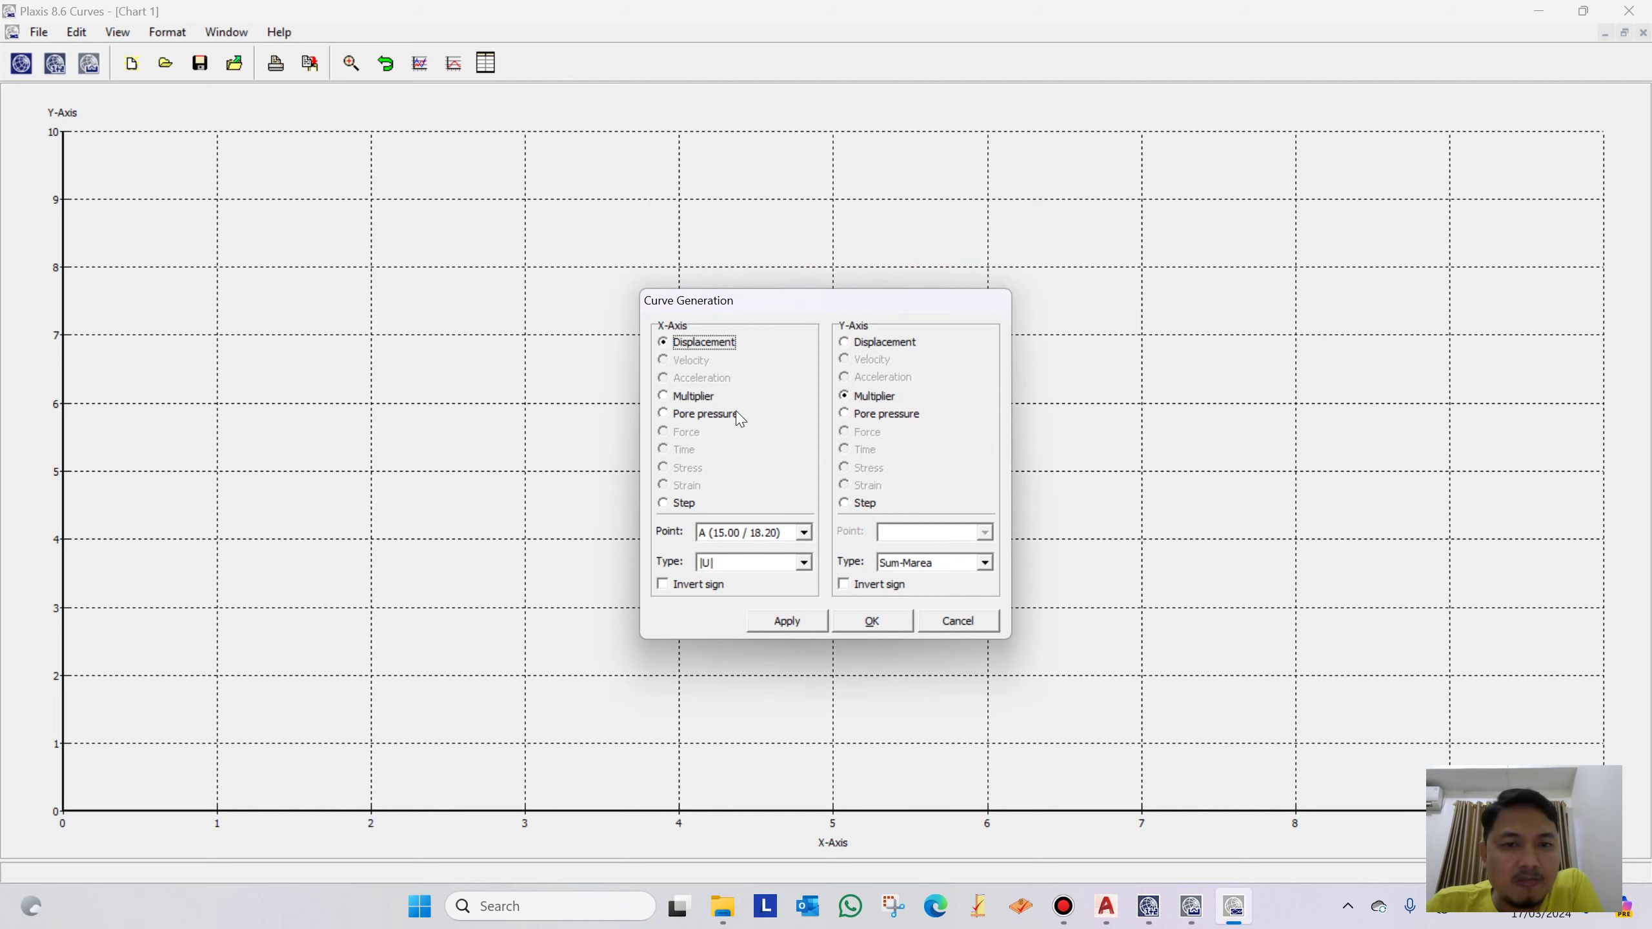
# Generate a curve with Step on the X-axis and the Sum-Msf multiplier on the Y-axis
pyautogui.click(668, 506)
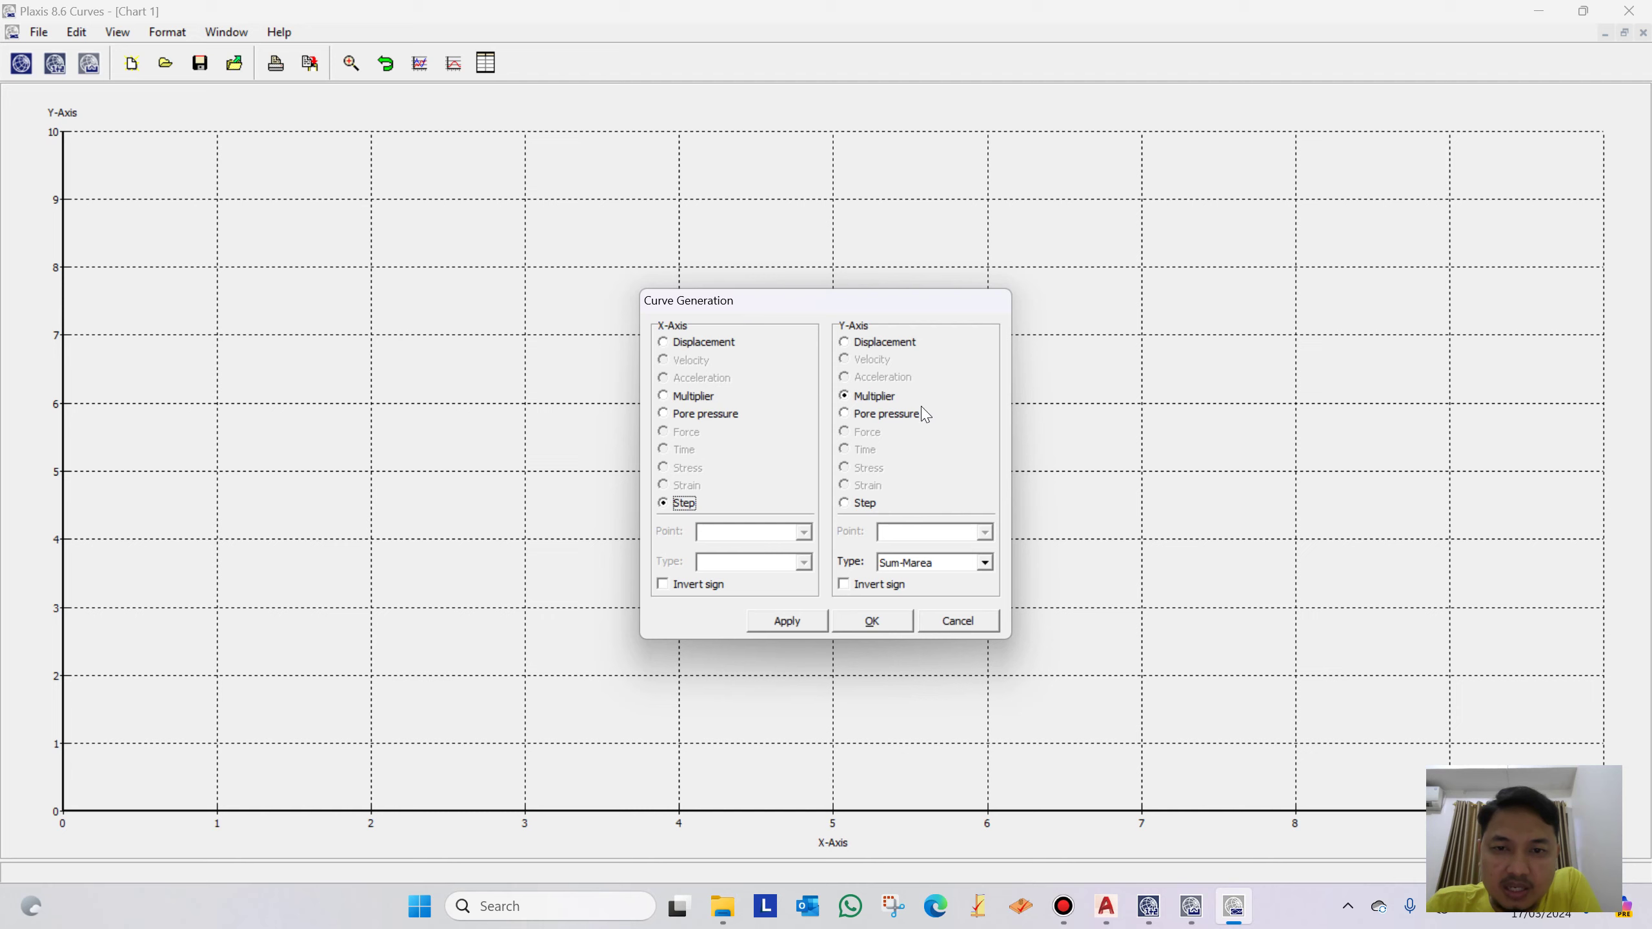
pyautogui.click(920, 563)
pyautogui.click(922, 607)
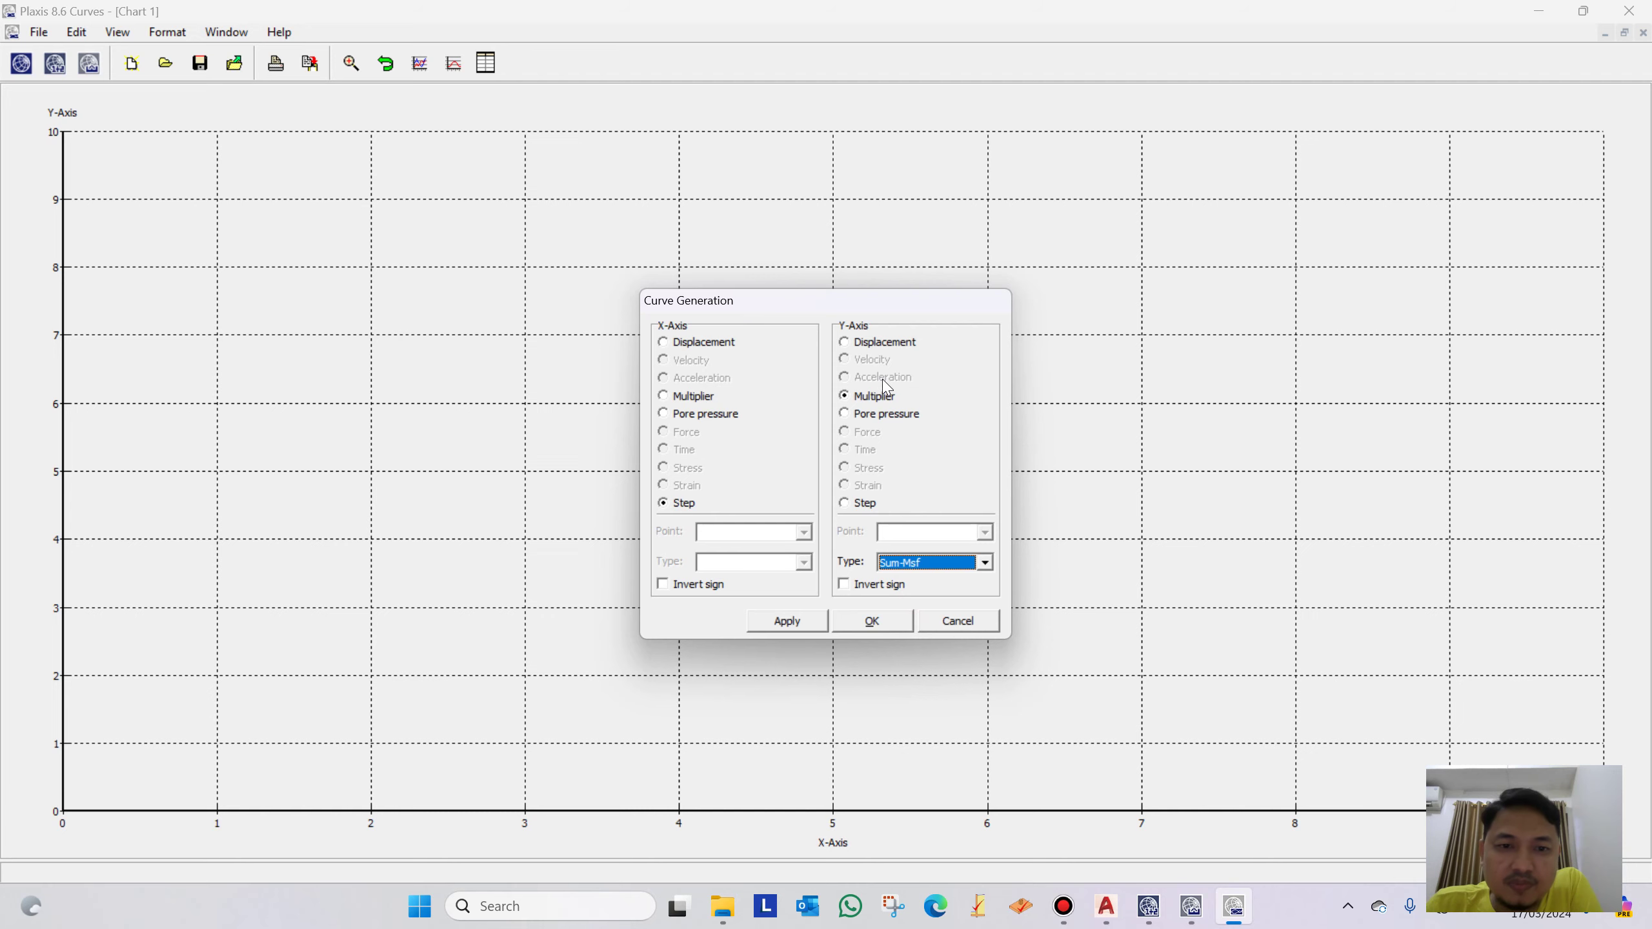
pyautogui.click(790, 622)
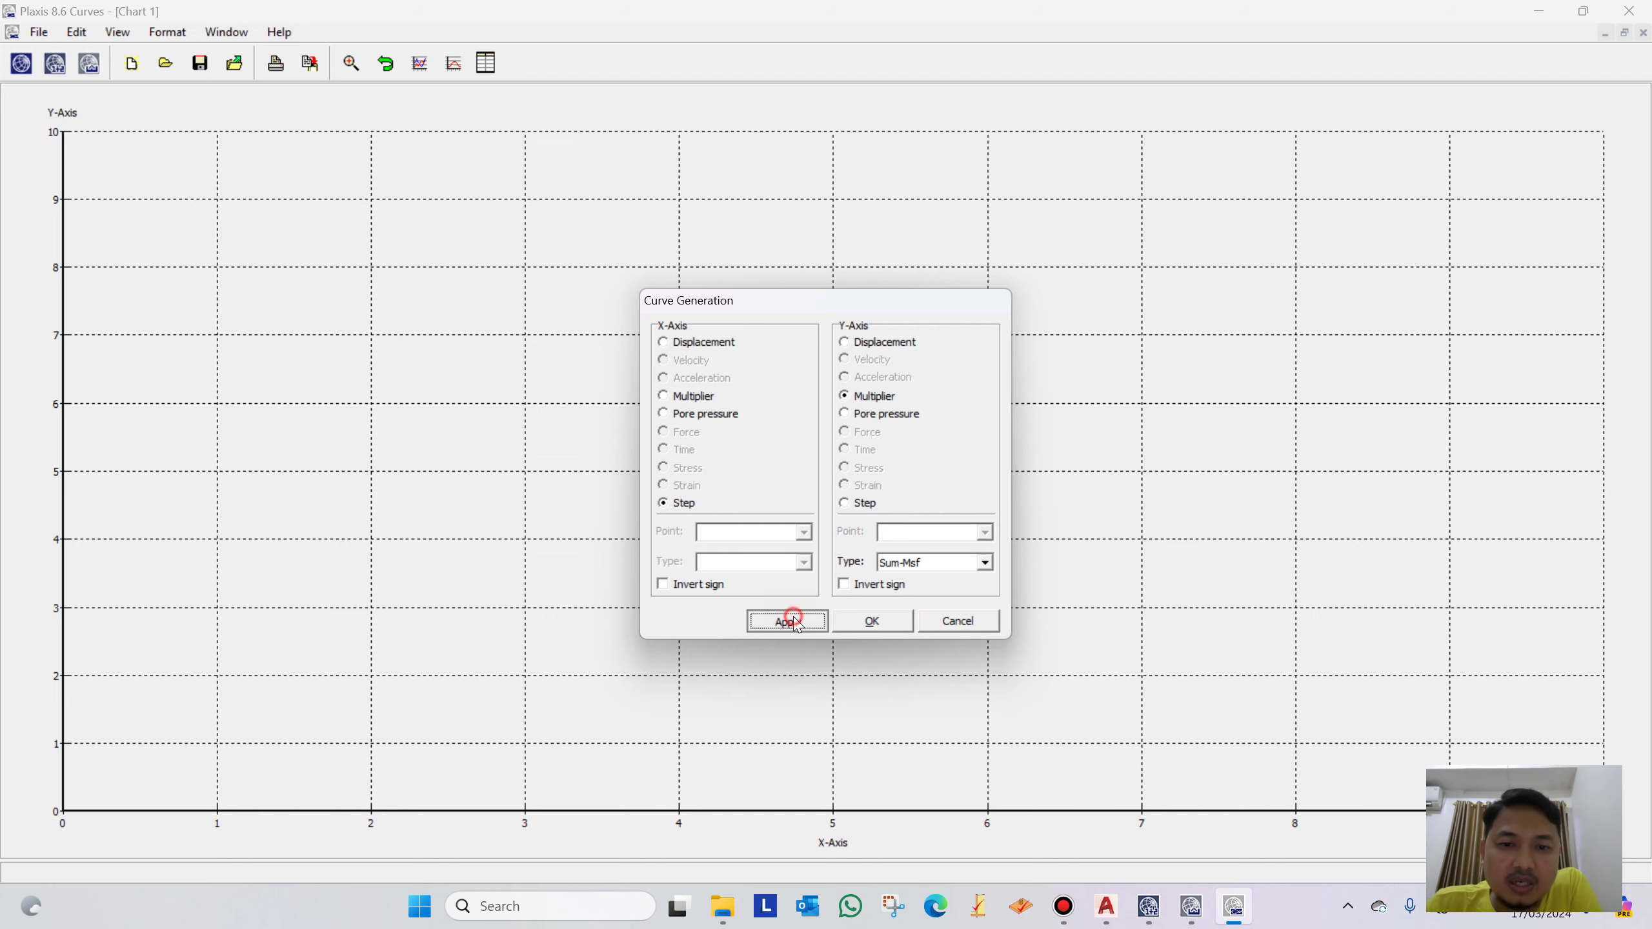
pyautogui.click(884, 623)
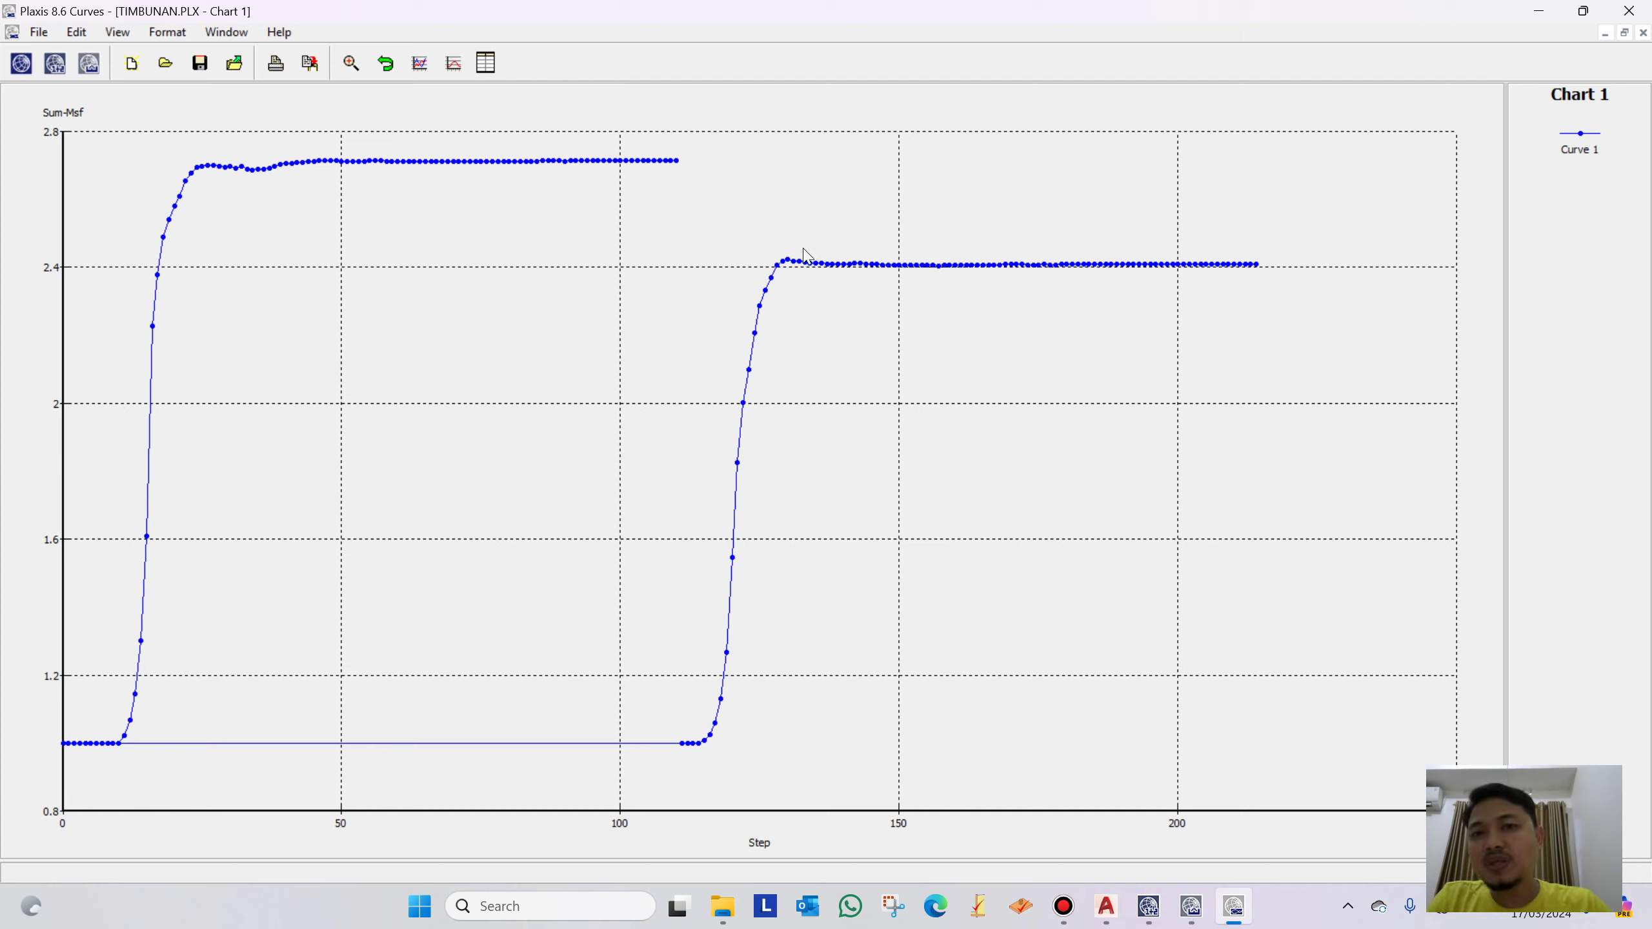
# Close the Sum-Msf chart without saving, close the output and return to Plaxis Calculations
pyautogui.click(1627, 11)
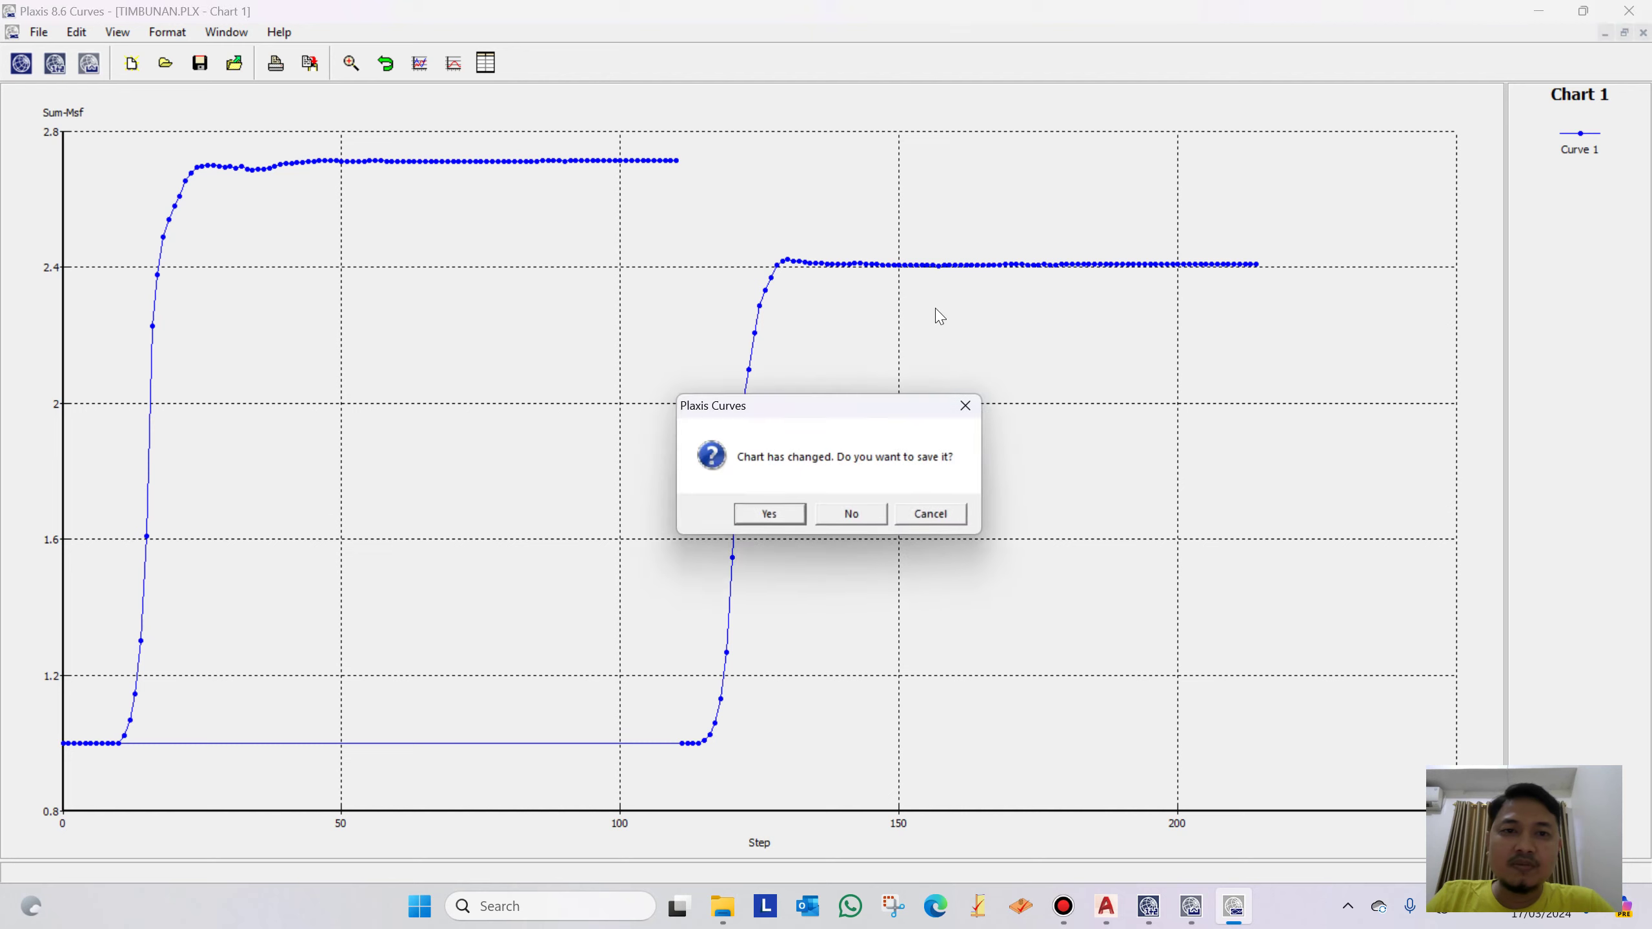
pyautogui.click(852, 513)
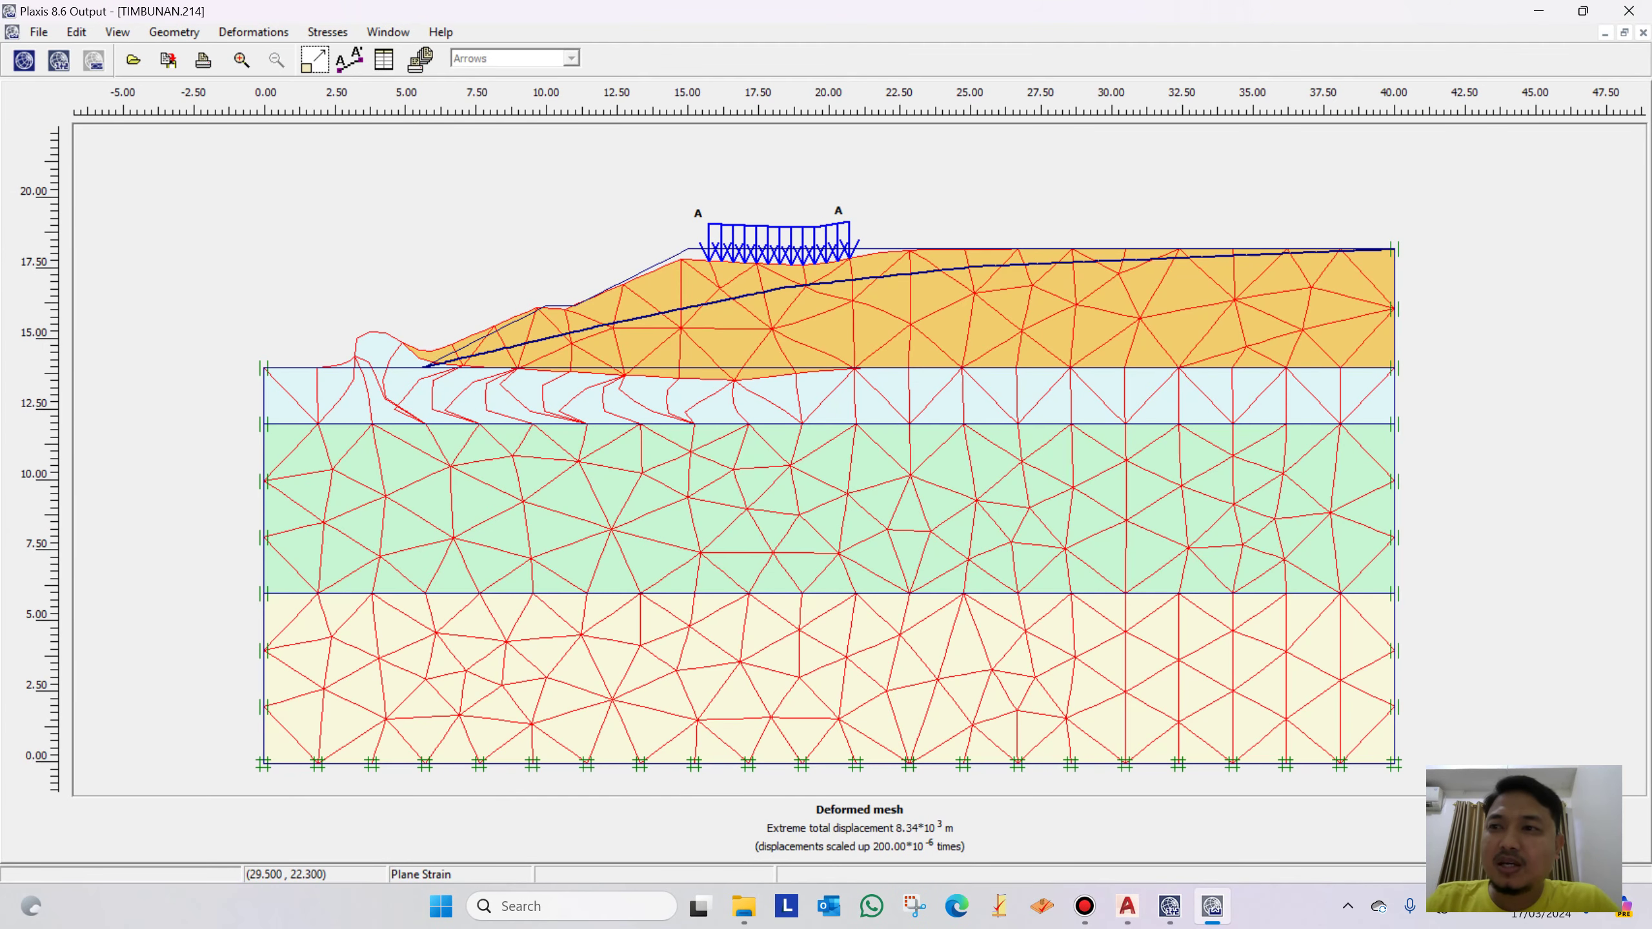
pyautogui.click(1629, 11)
# Add a calculation phase named Konsolidasi timbunan that starts from phase 3 - Isntall Timbunan
pyautogui.click(341, 651)
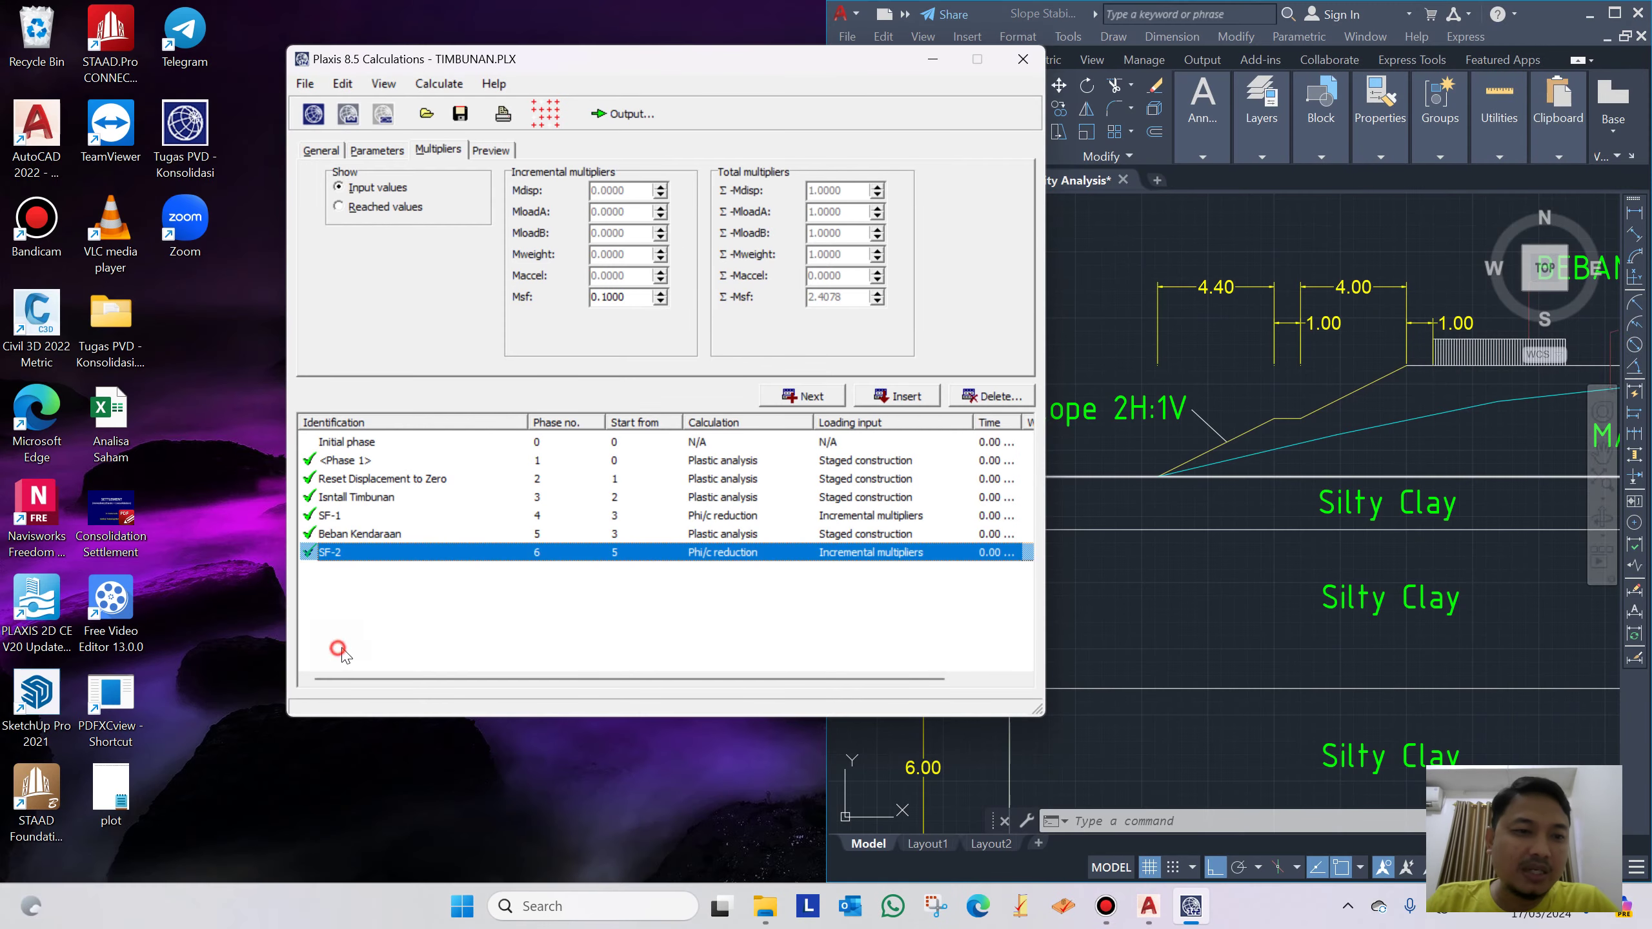
pyautogui.click(812, 395)
pyautogui.doubleClick(551, 192)
pyautogui.moveTo(552, 192); pyautogui.dragTo(437, 191)
pyautogui.write('Konsolidasi')
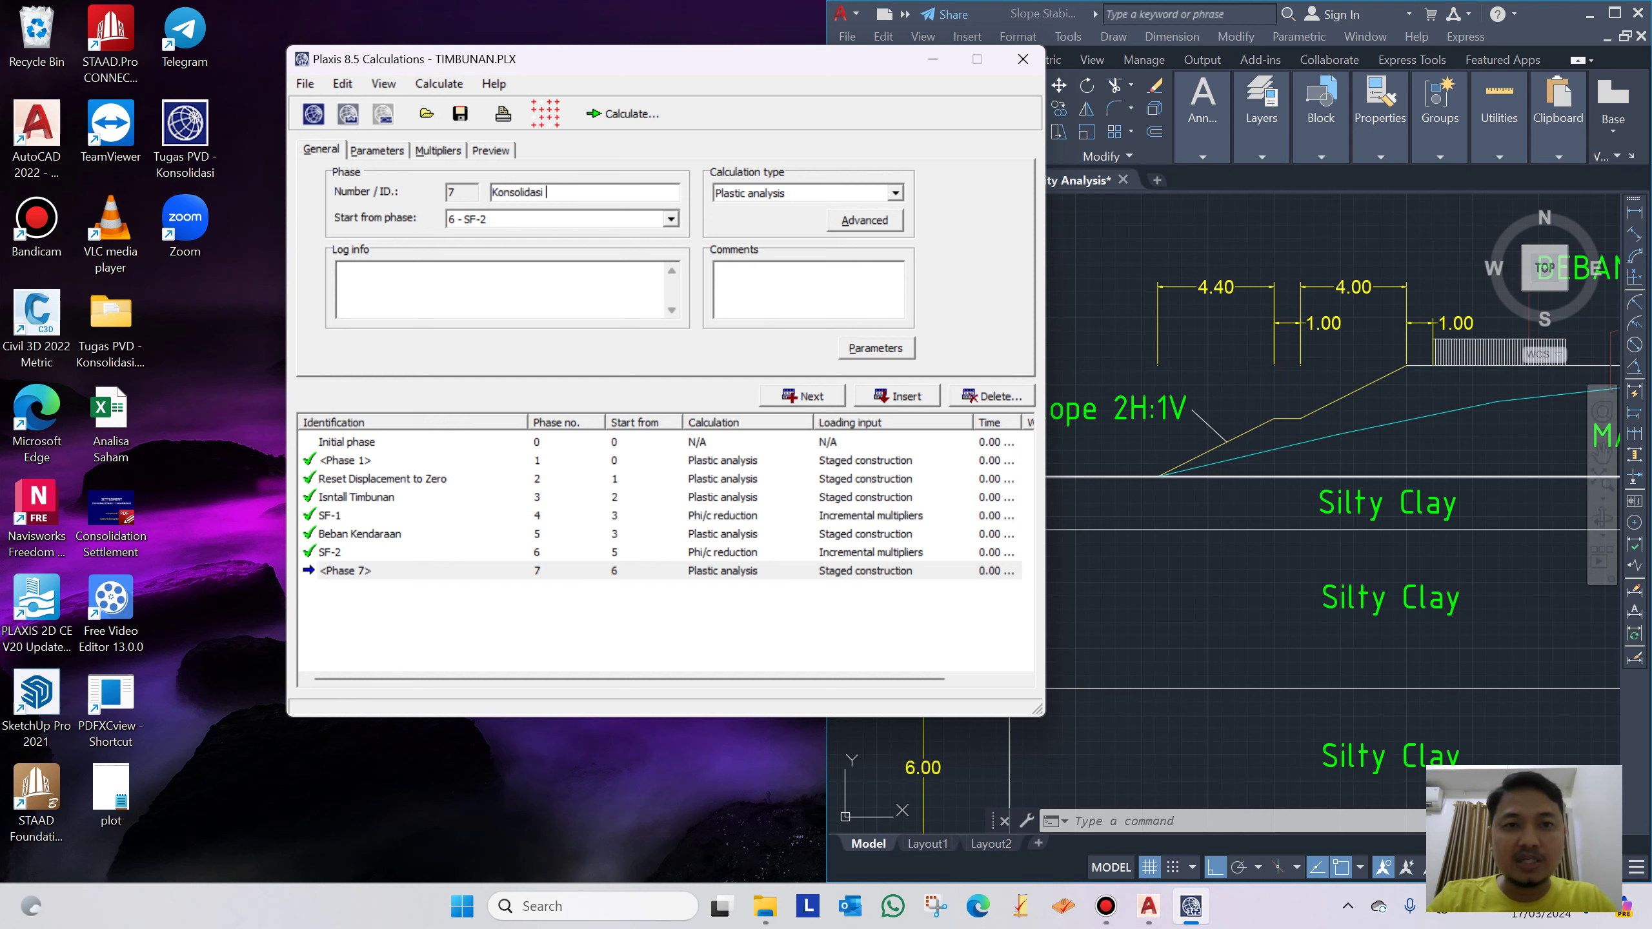
pyautogui.write('timbunan')
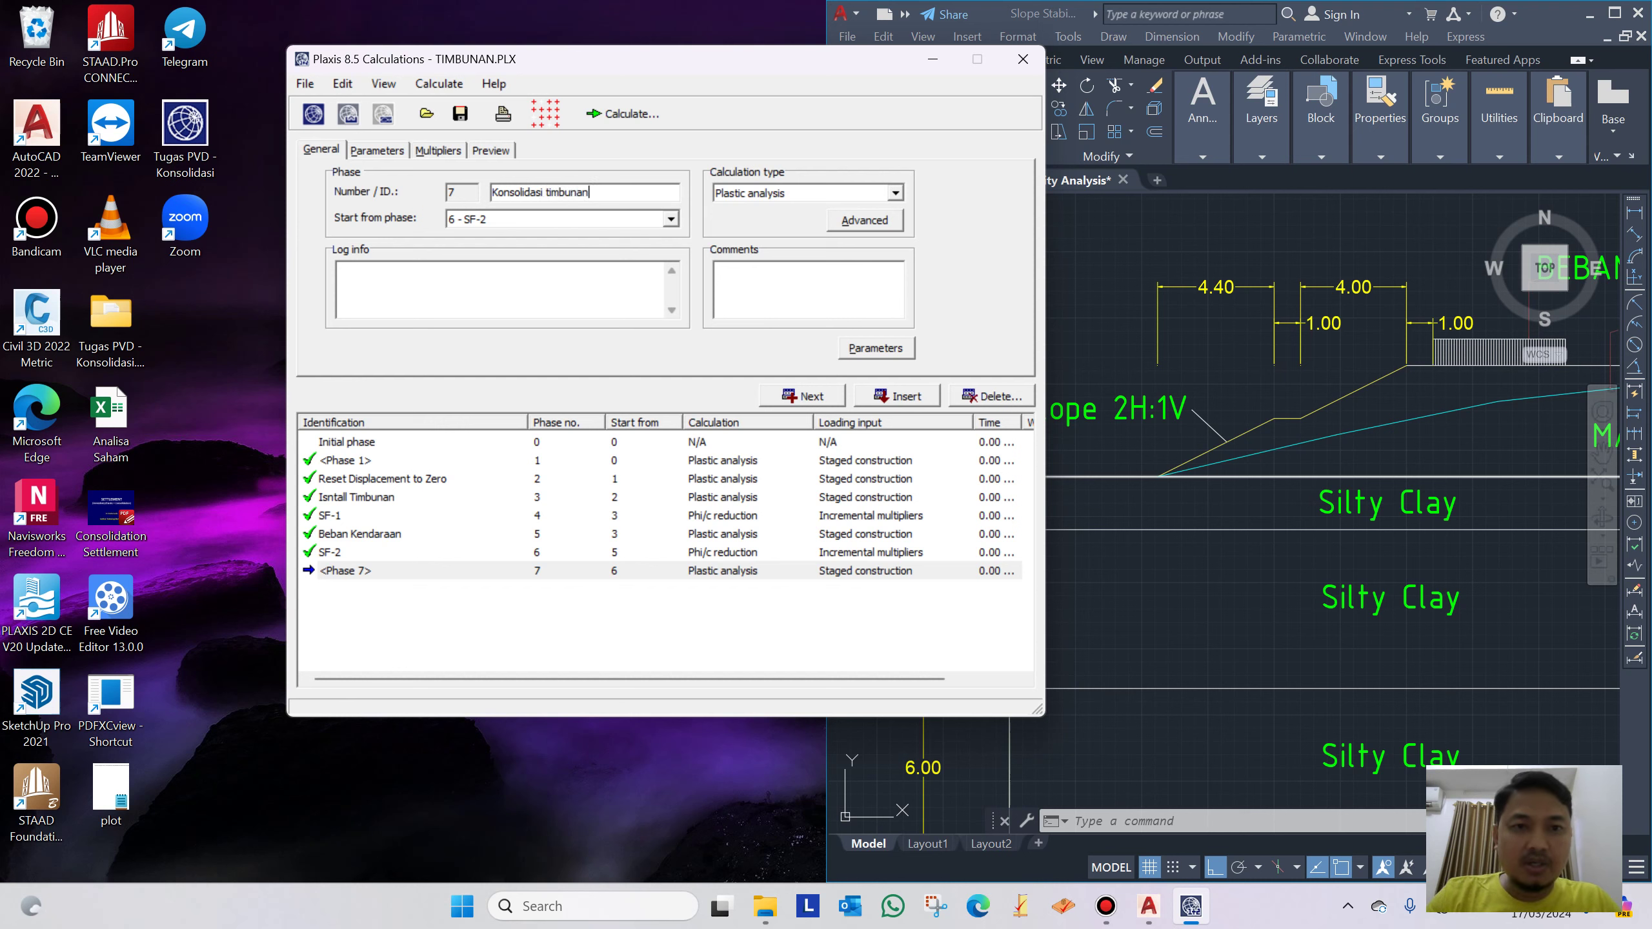
pyautogui.click(499, 219)
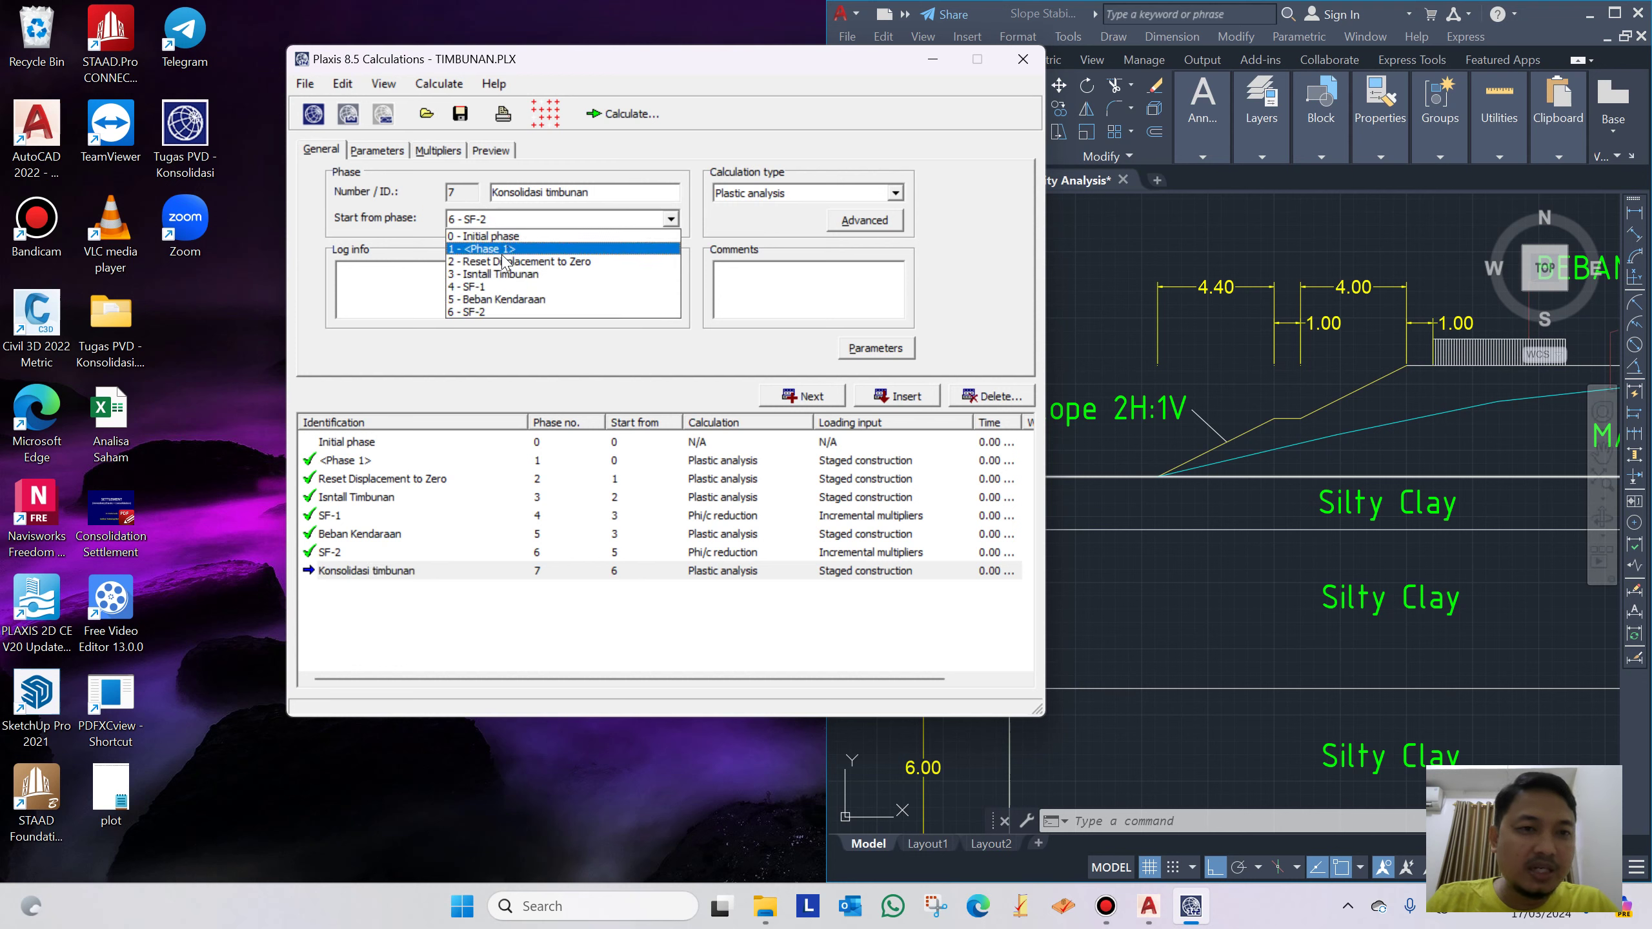
pyautogui.click(507, 274)
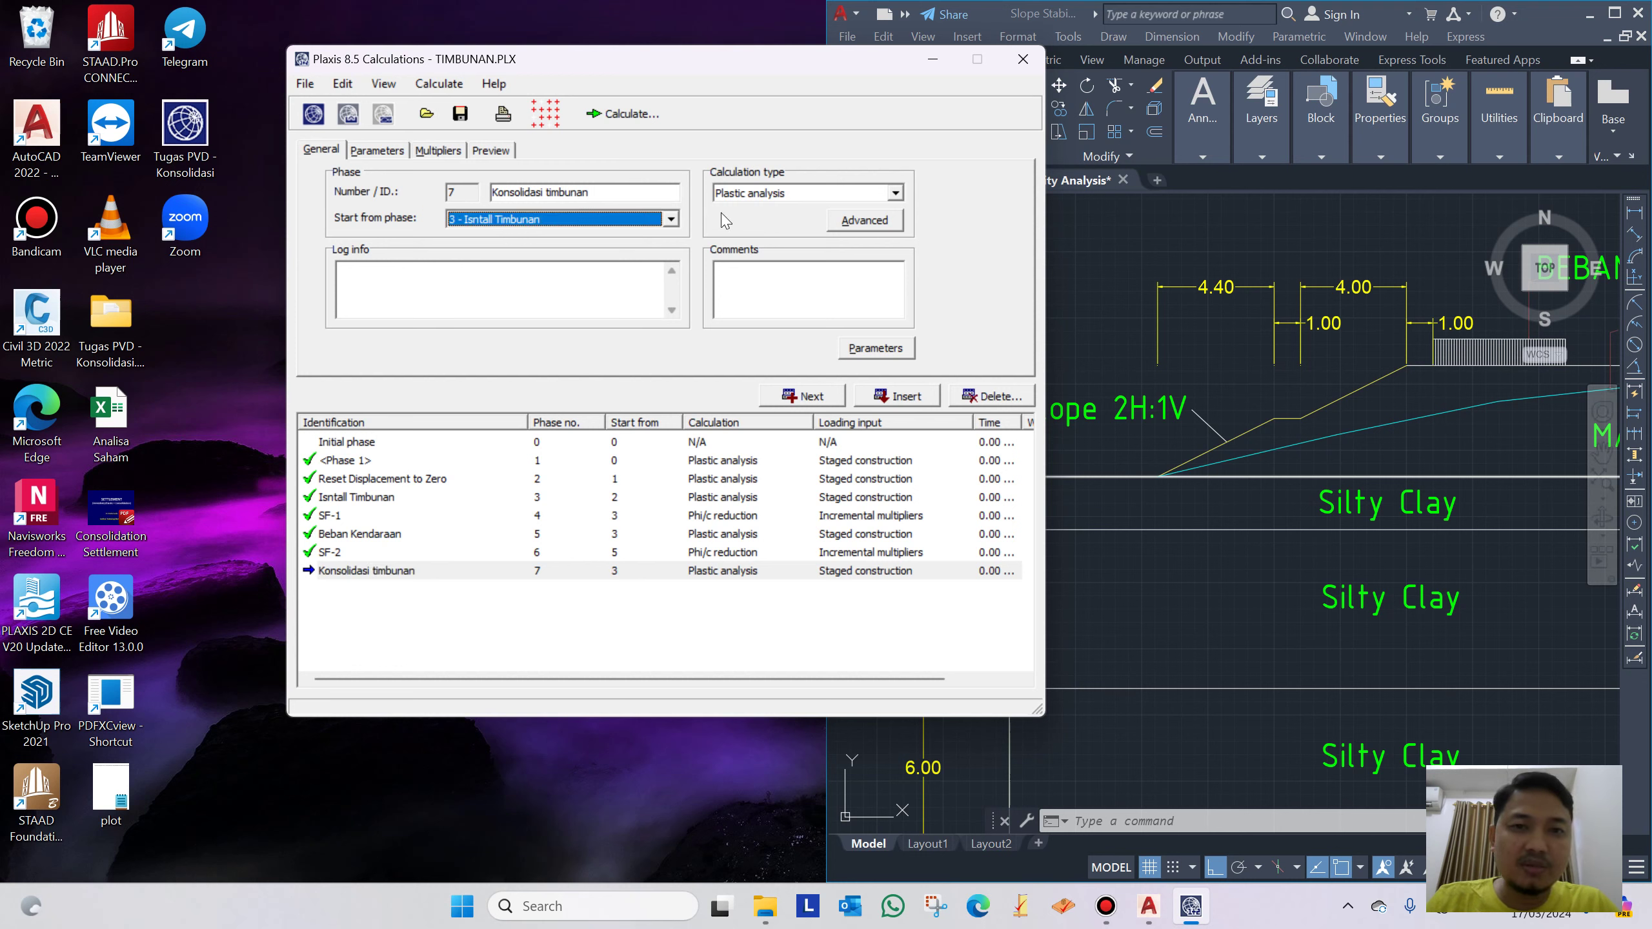
# Change the Konsolidasi timbunan phase's calculation type to Consolidation analysis and try to calculate it
pyautogui.click(804, 193)
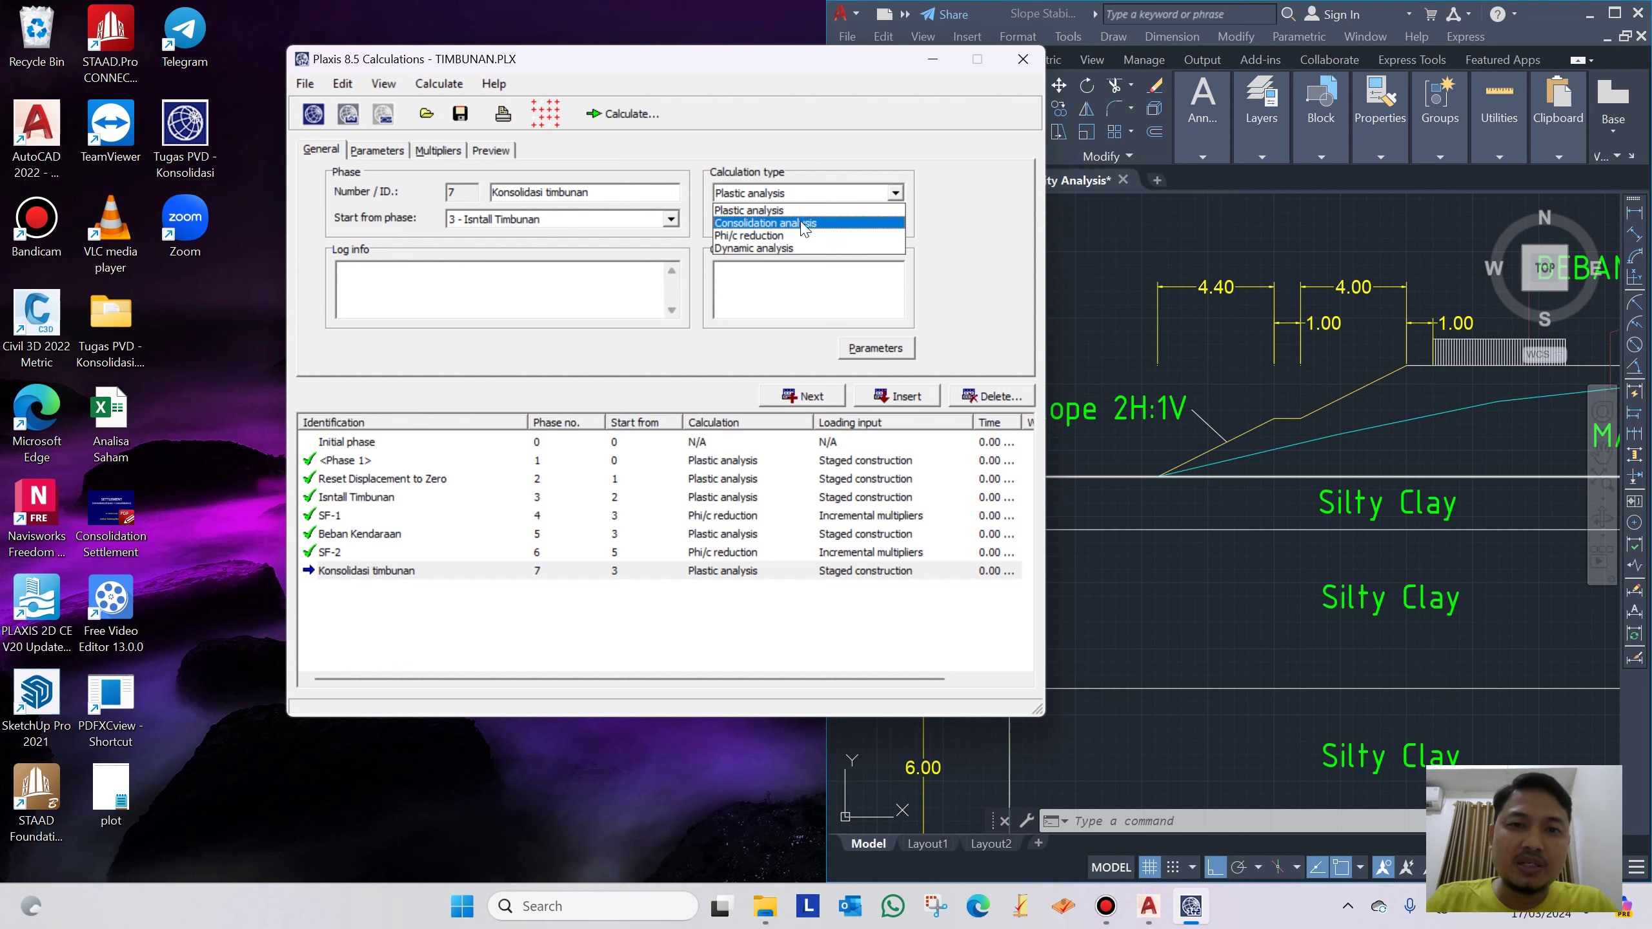
pyautogui.click(804, 224)
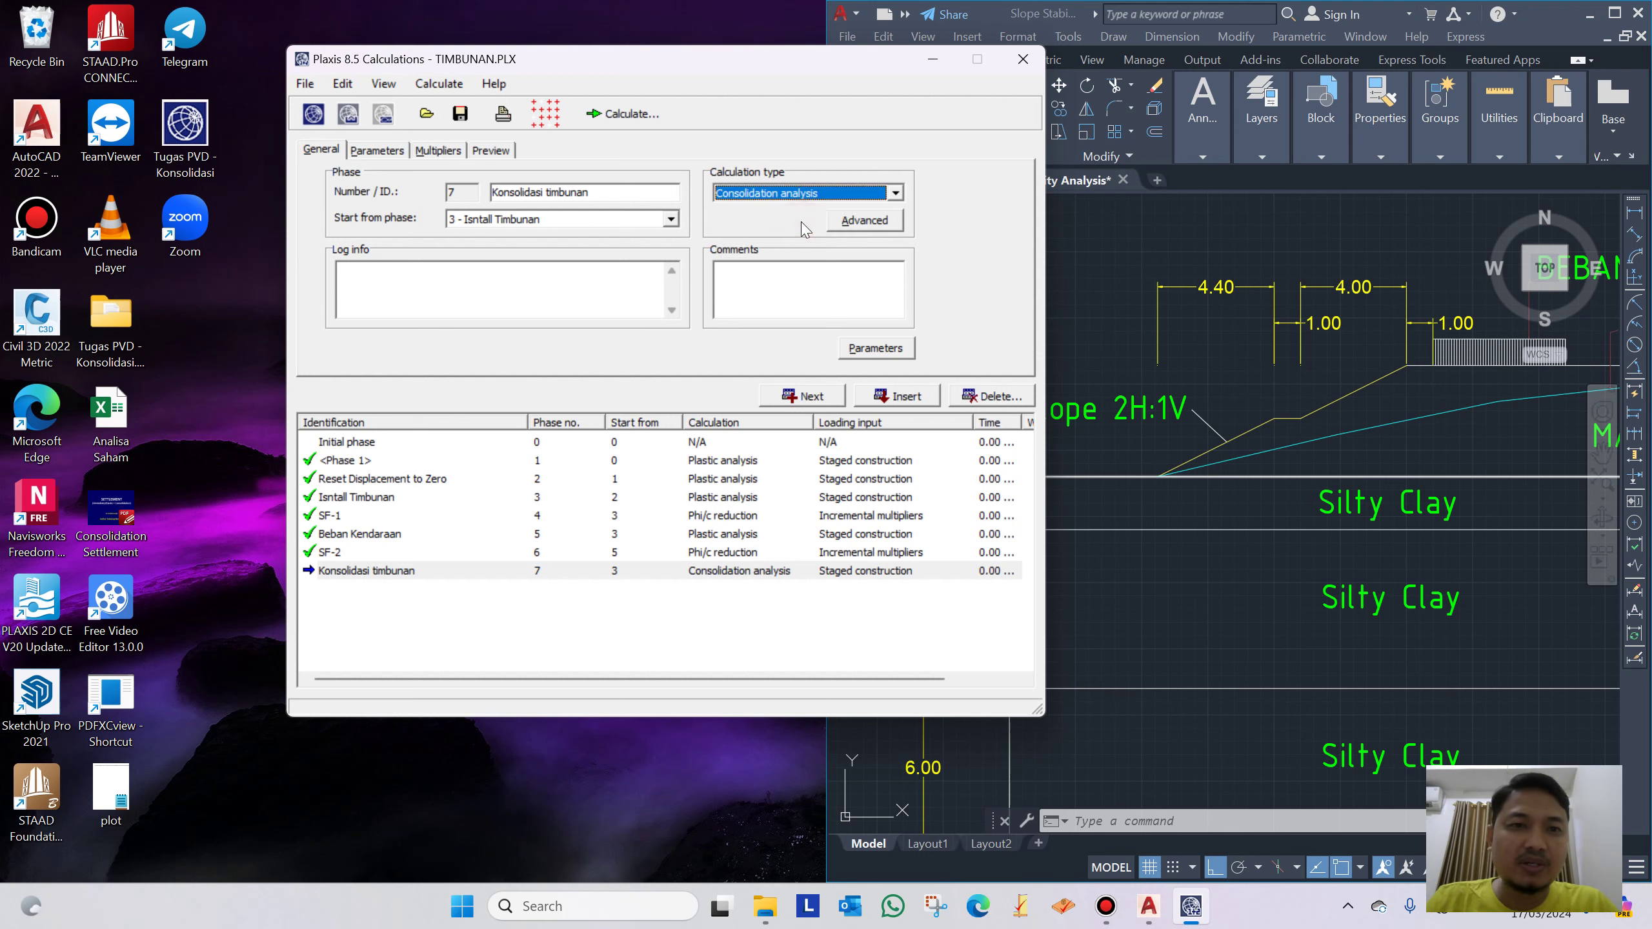
pyautogui.click(616, 115)
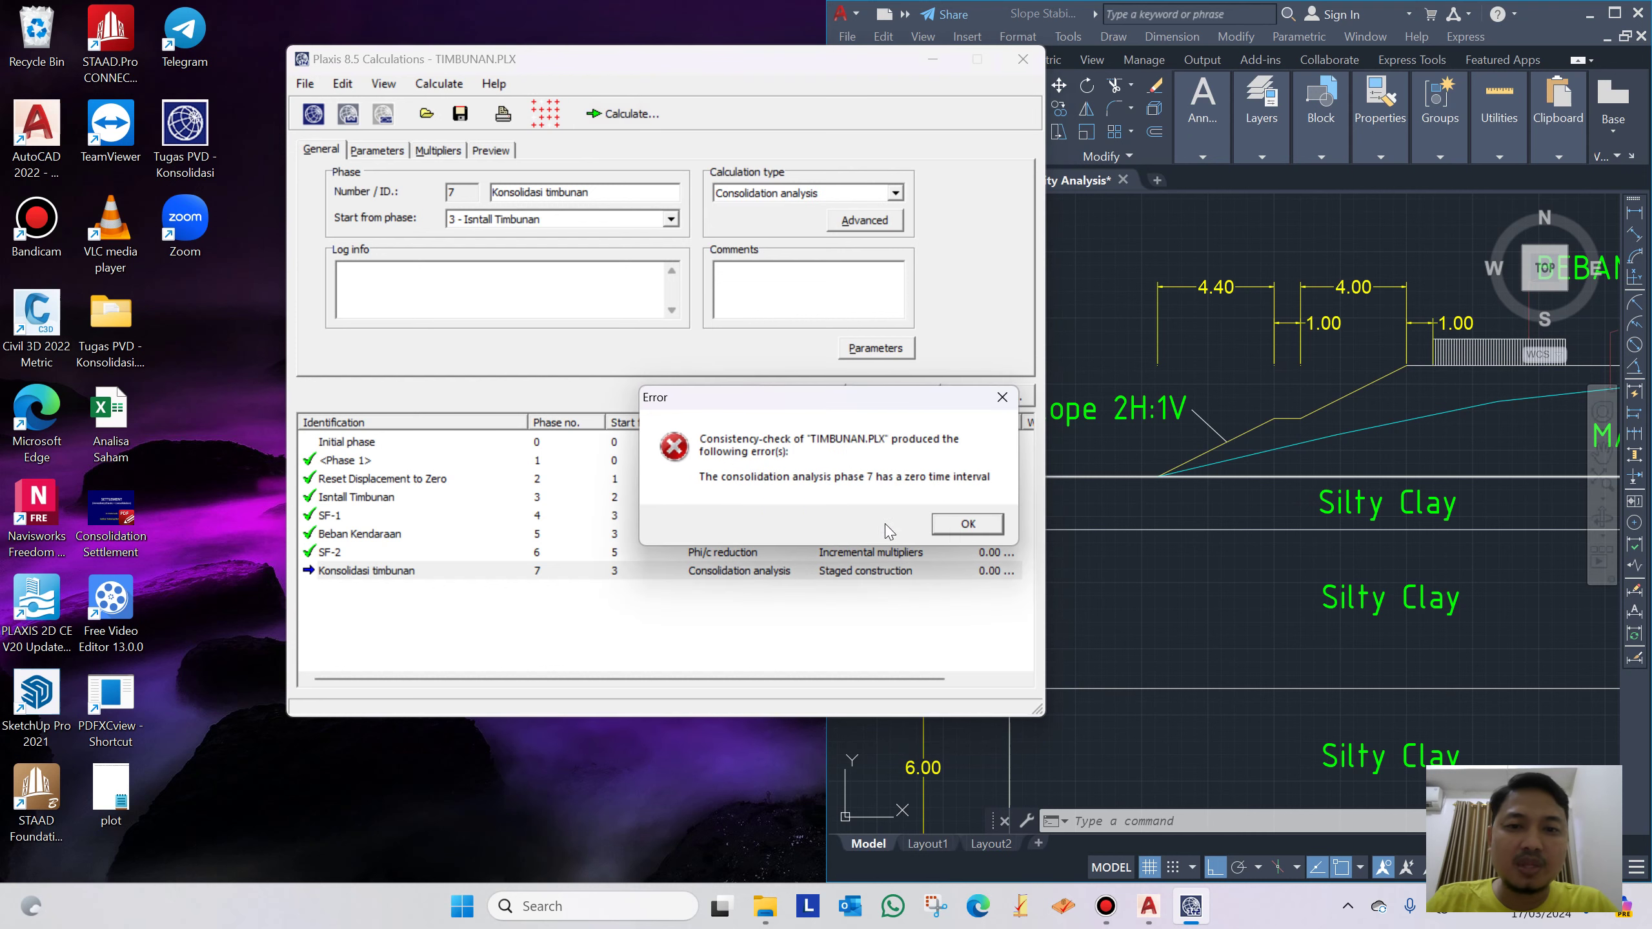
pyautogui.click(969, 525)
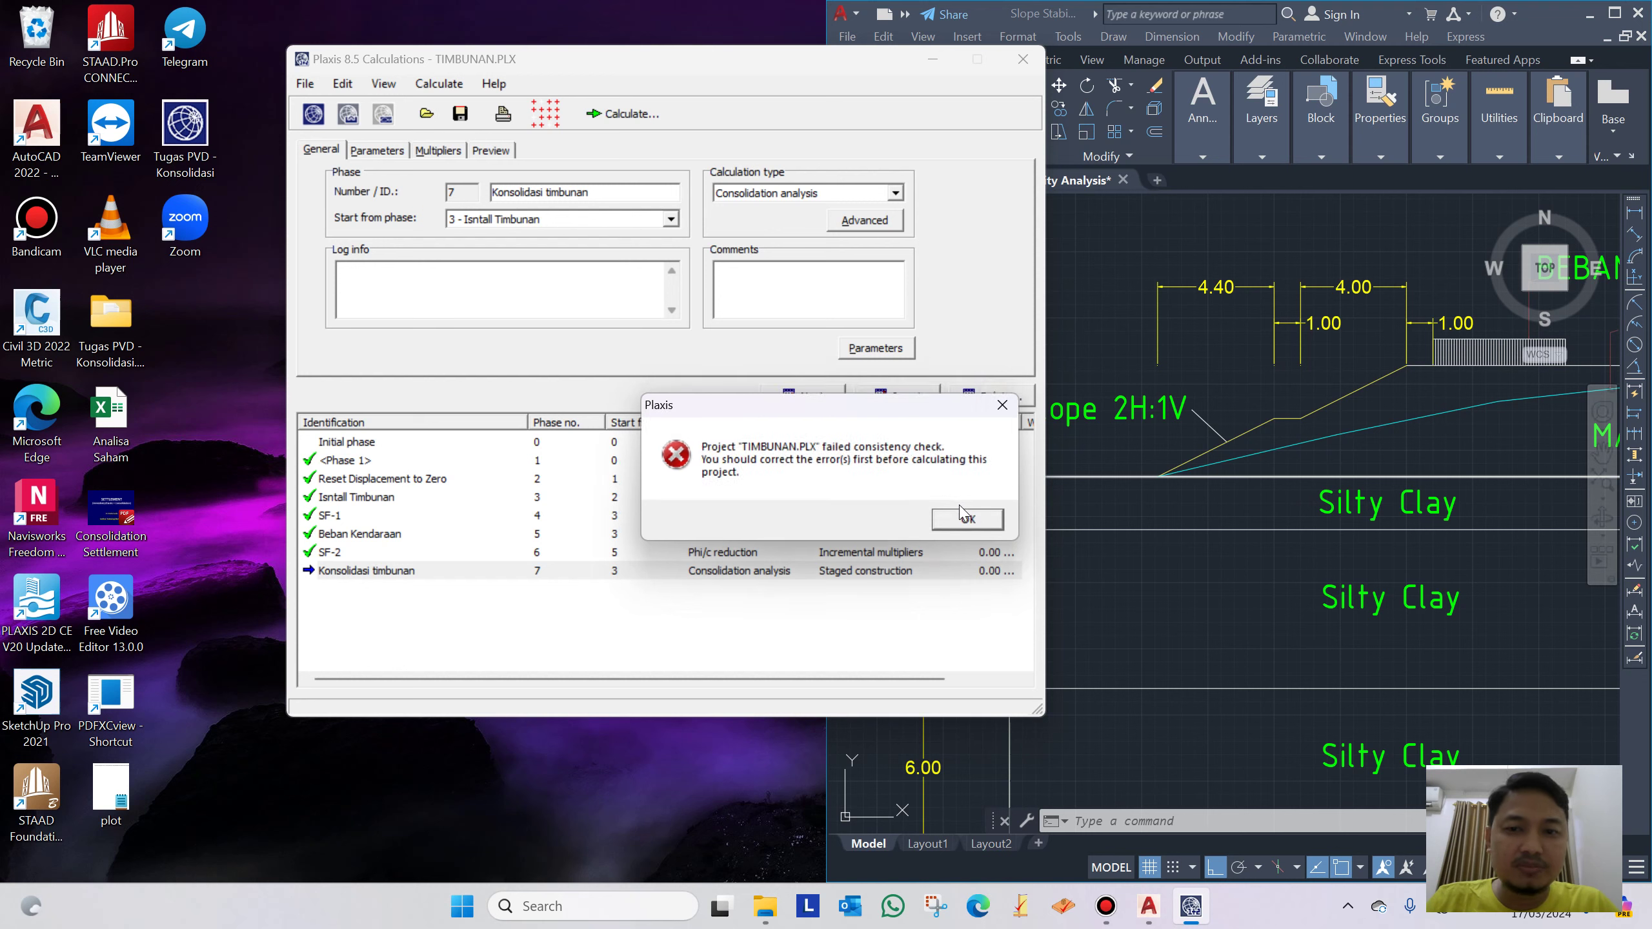
pyautogui.click(963, 519)
# Set the consolidation phase's loading input to Minimum pore pressure with a |P-stop| of 5 kN/m²
pyautogui.click(376, 151)
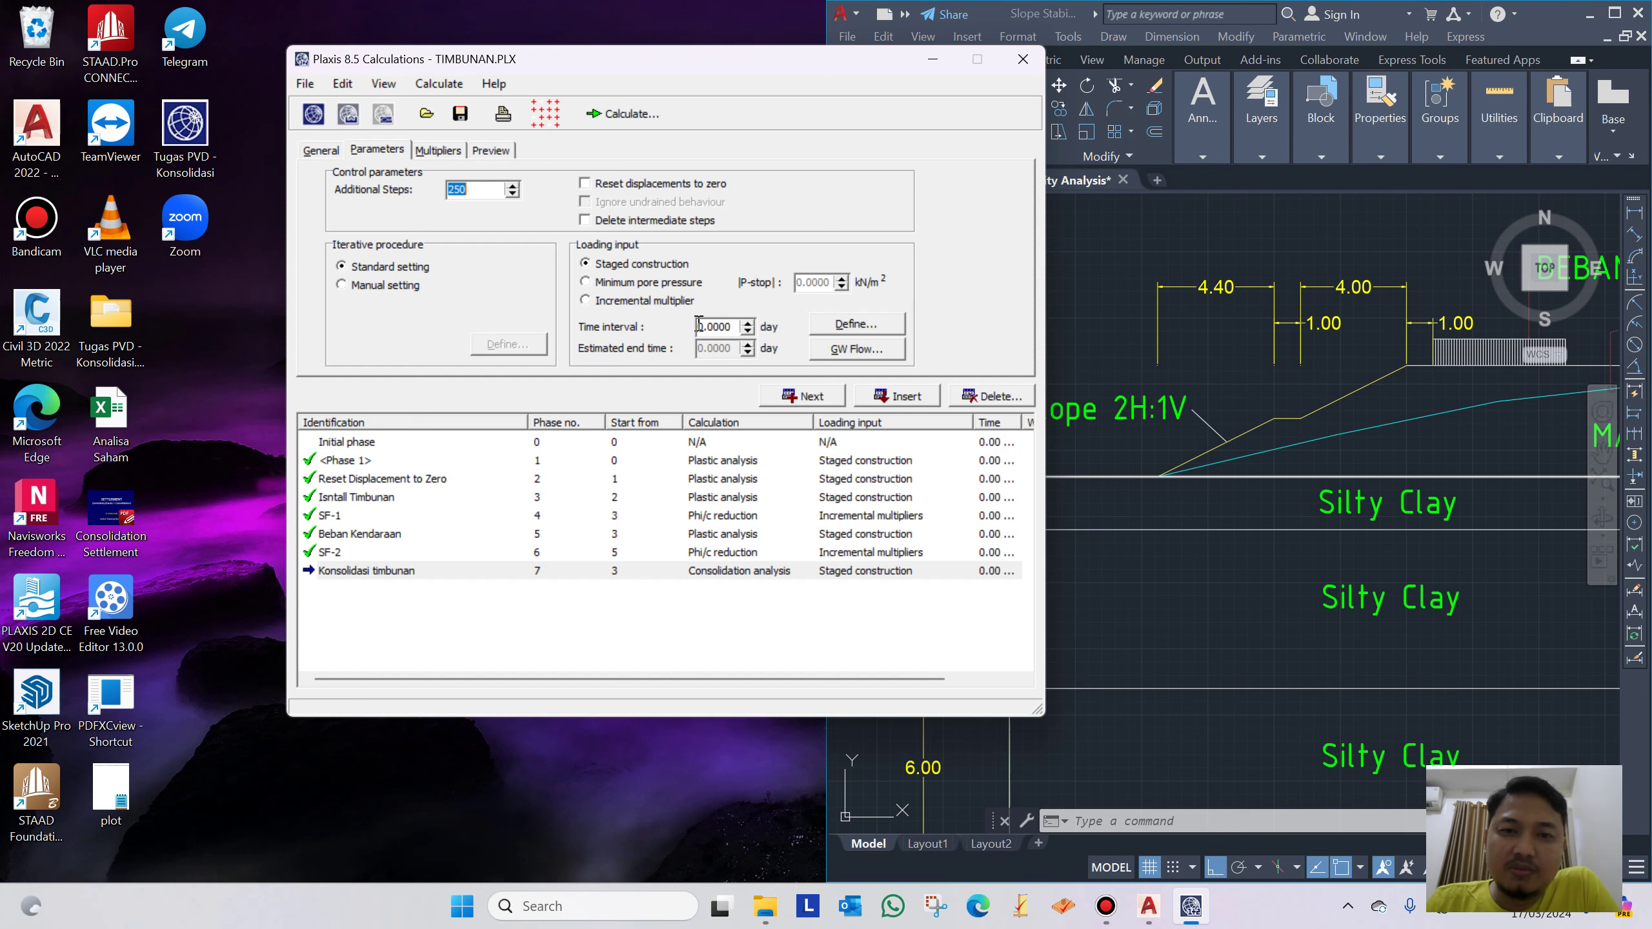
pyautogui.click(587, 283)
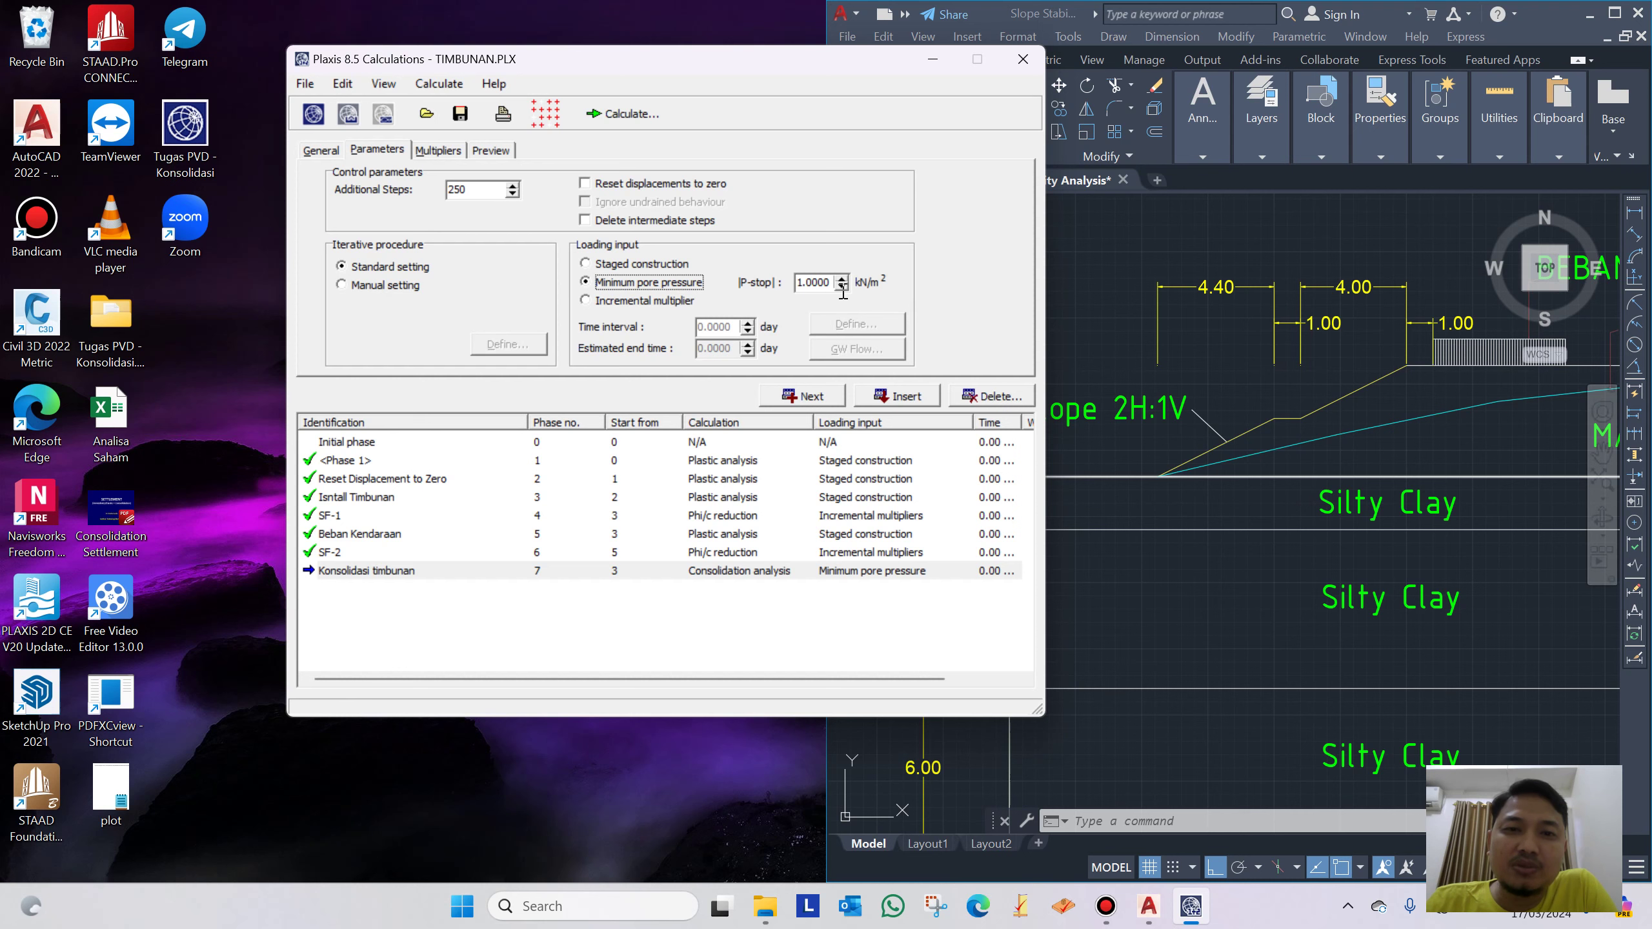
pyautogui.moveTo(833, 282); pyautogui.dragTo(788, 282)
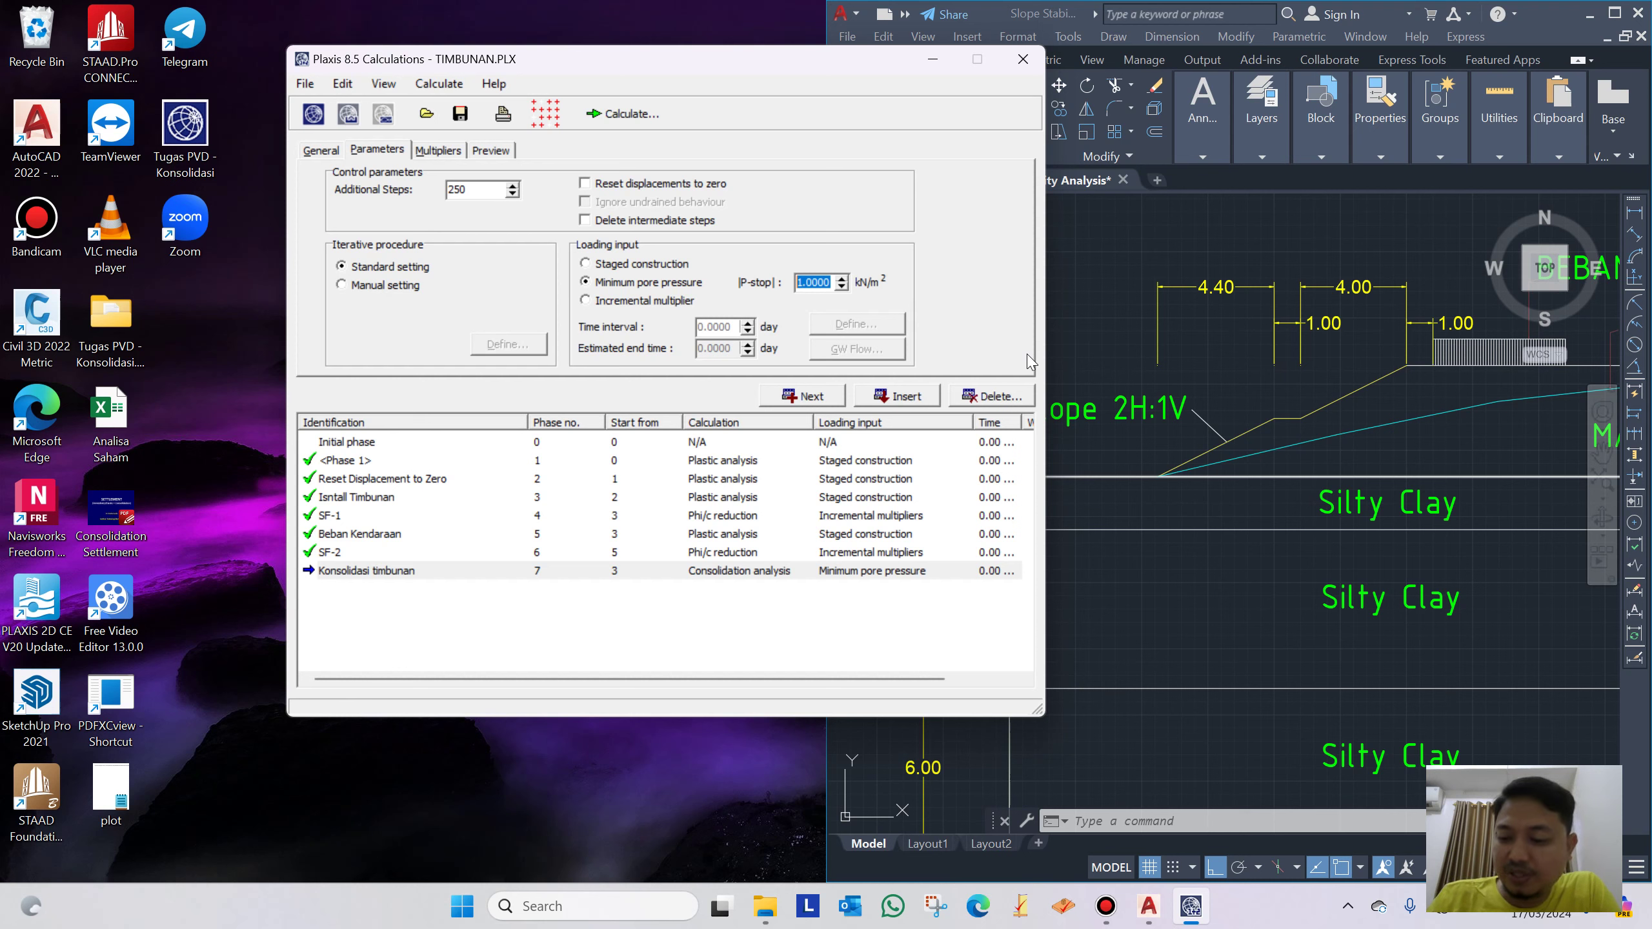
pyautogui.write('5')
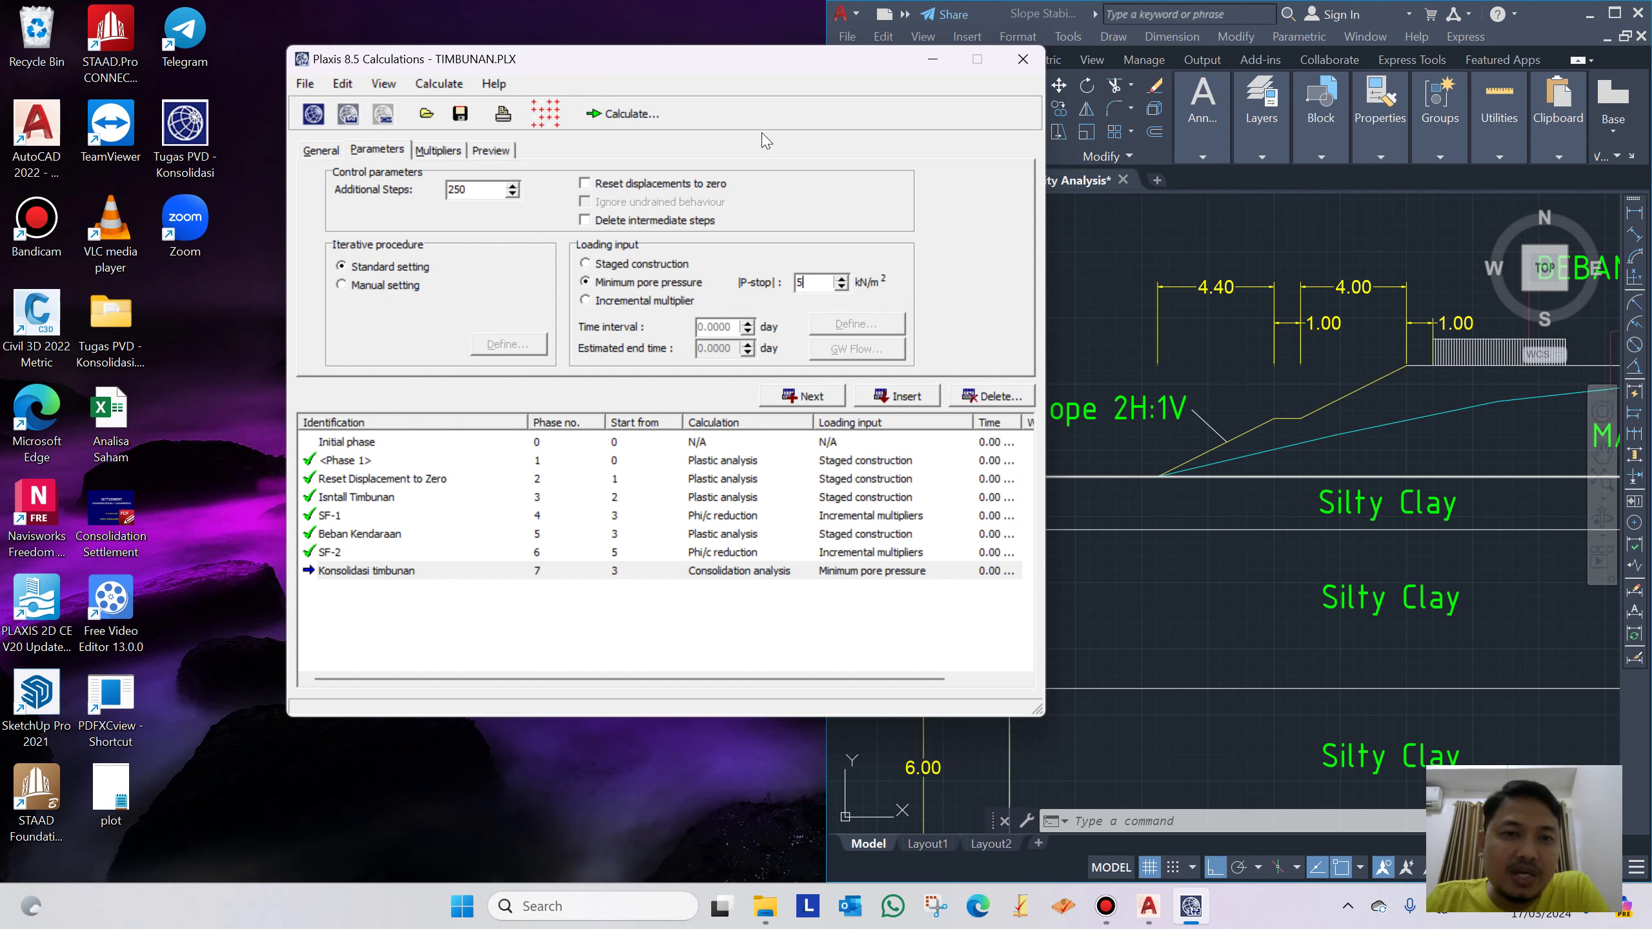
# Calculate the Konsolidasi timbunan phase and dismiss the newer-version messages
pyautogui.click(644, 114)
pyautogui.click(973, 521)
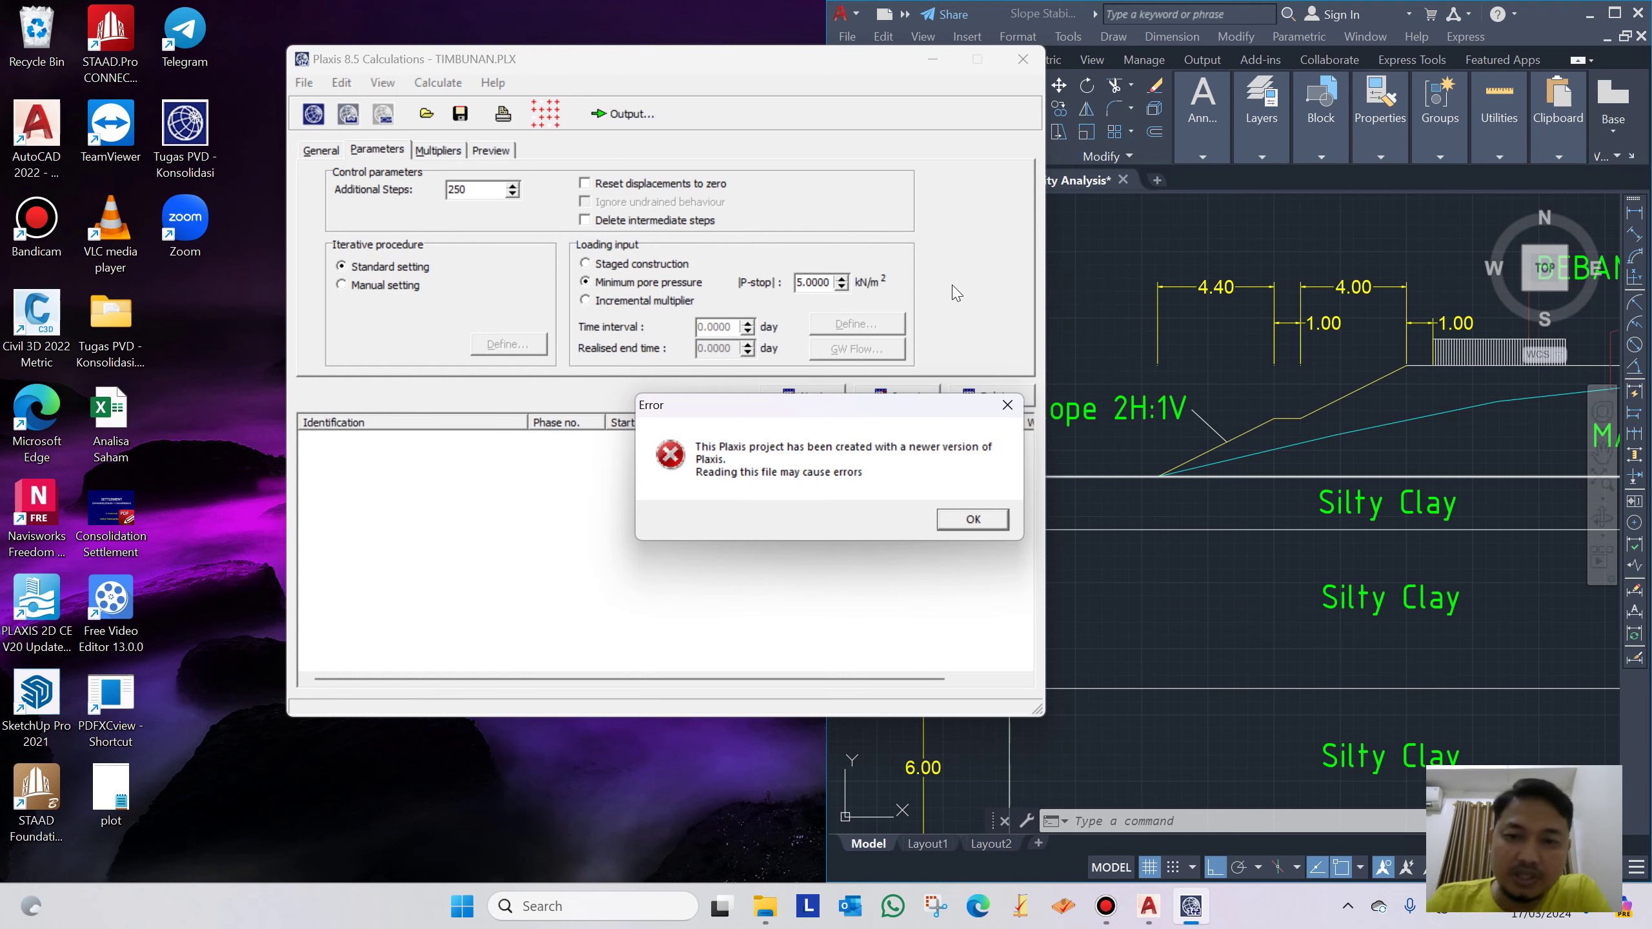
pyautogui.click(970, 521)
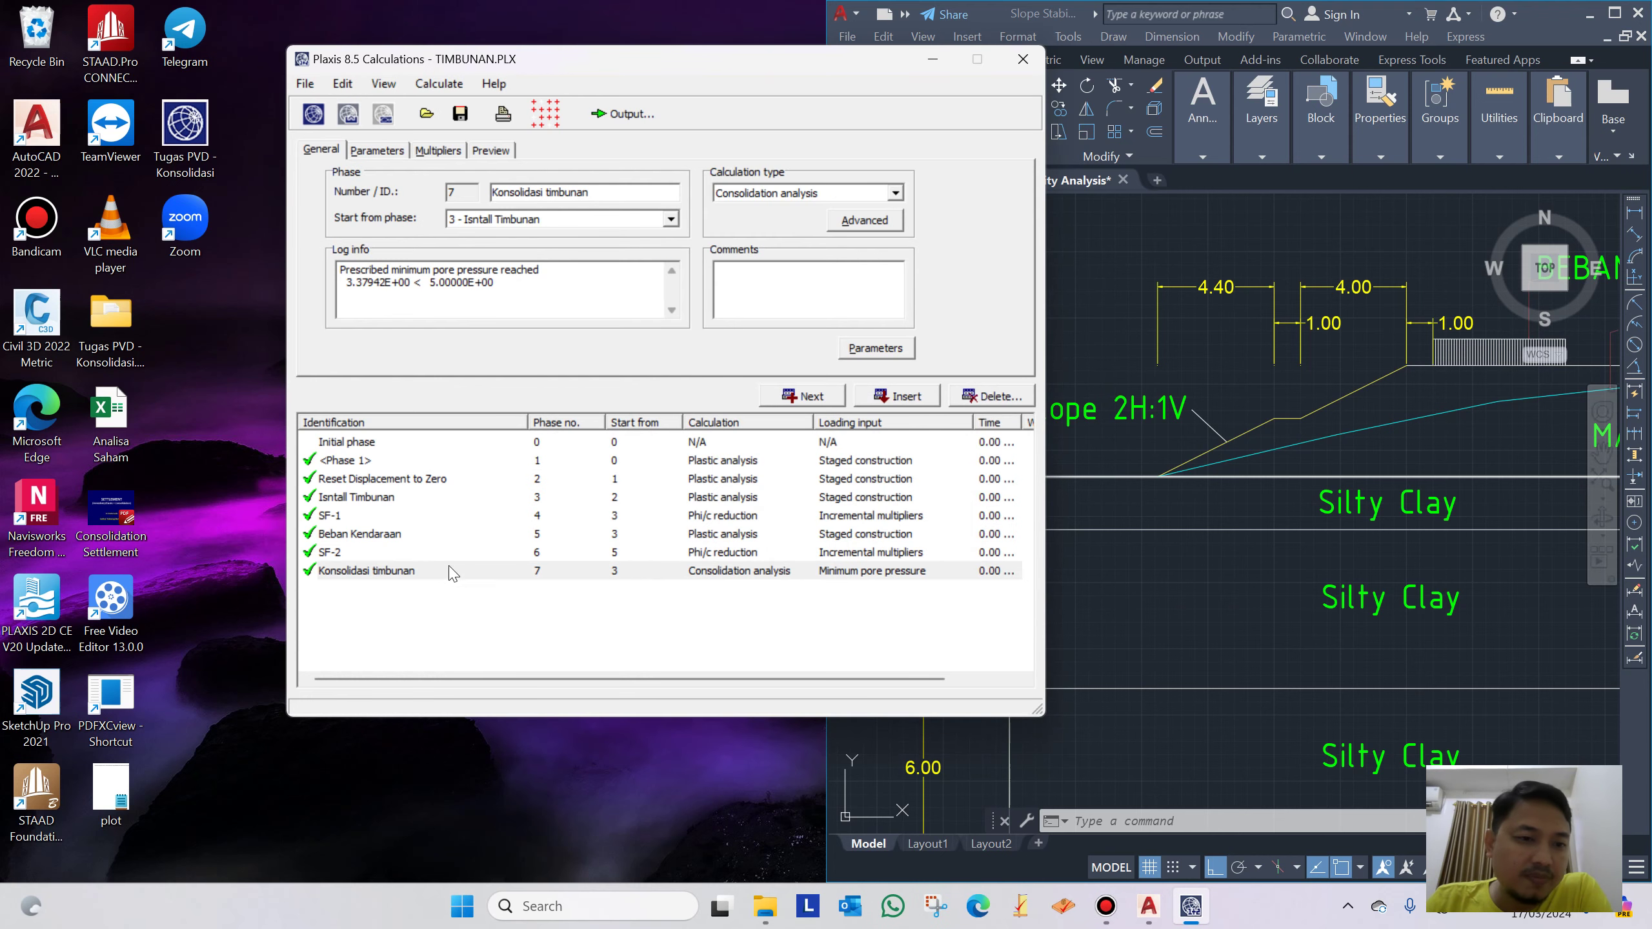
# Open the consolidation phase's output and view the total displacements as shadings and the excess pore pressures
pyautogui.click(634, 118)
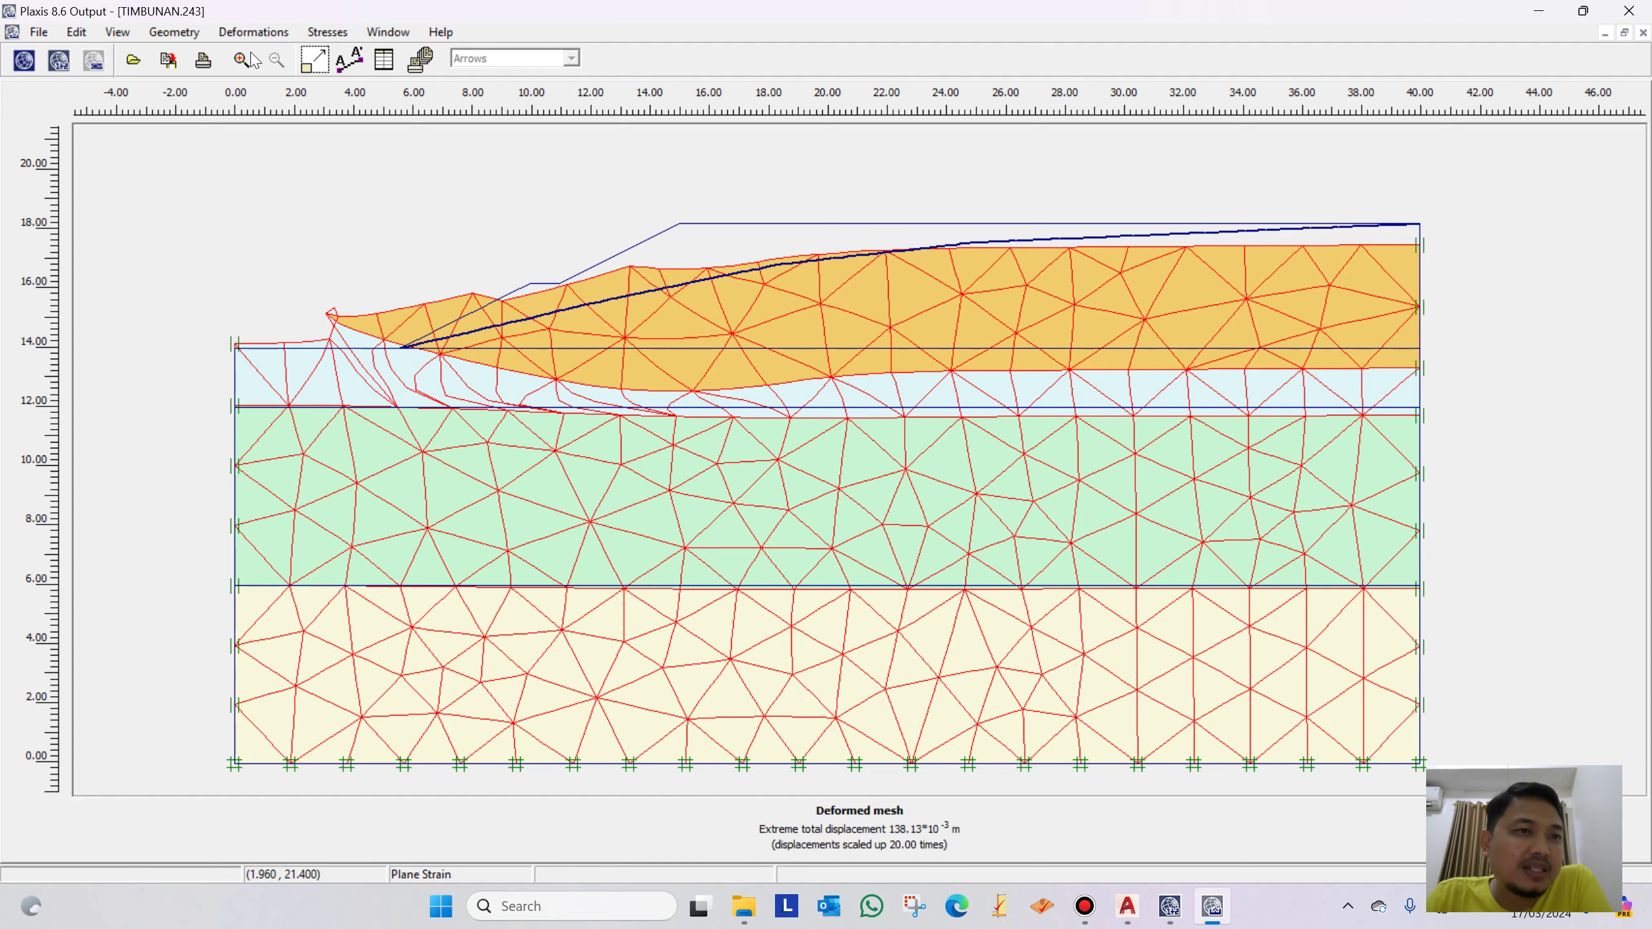
pyautogui.click(242, 32)
pyautogui.click(273, 72)
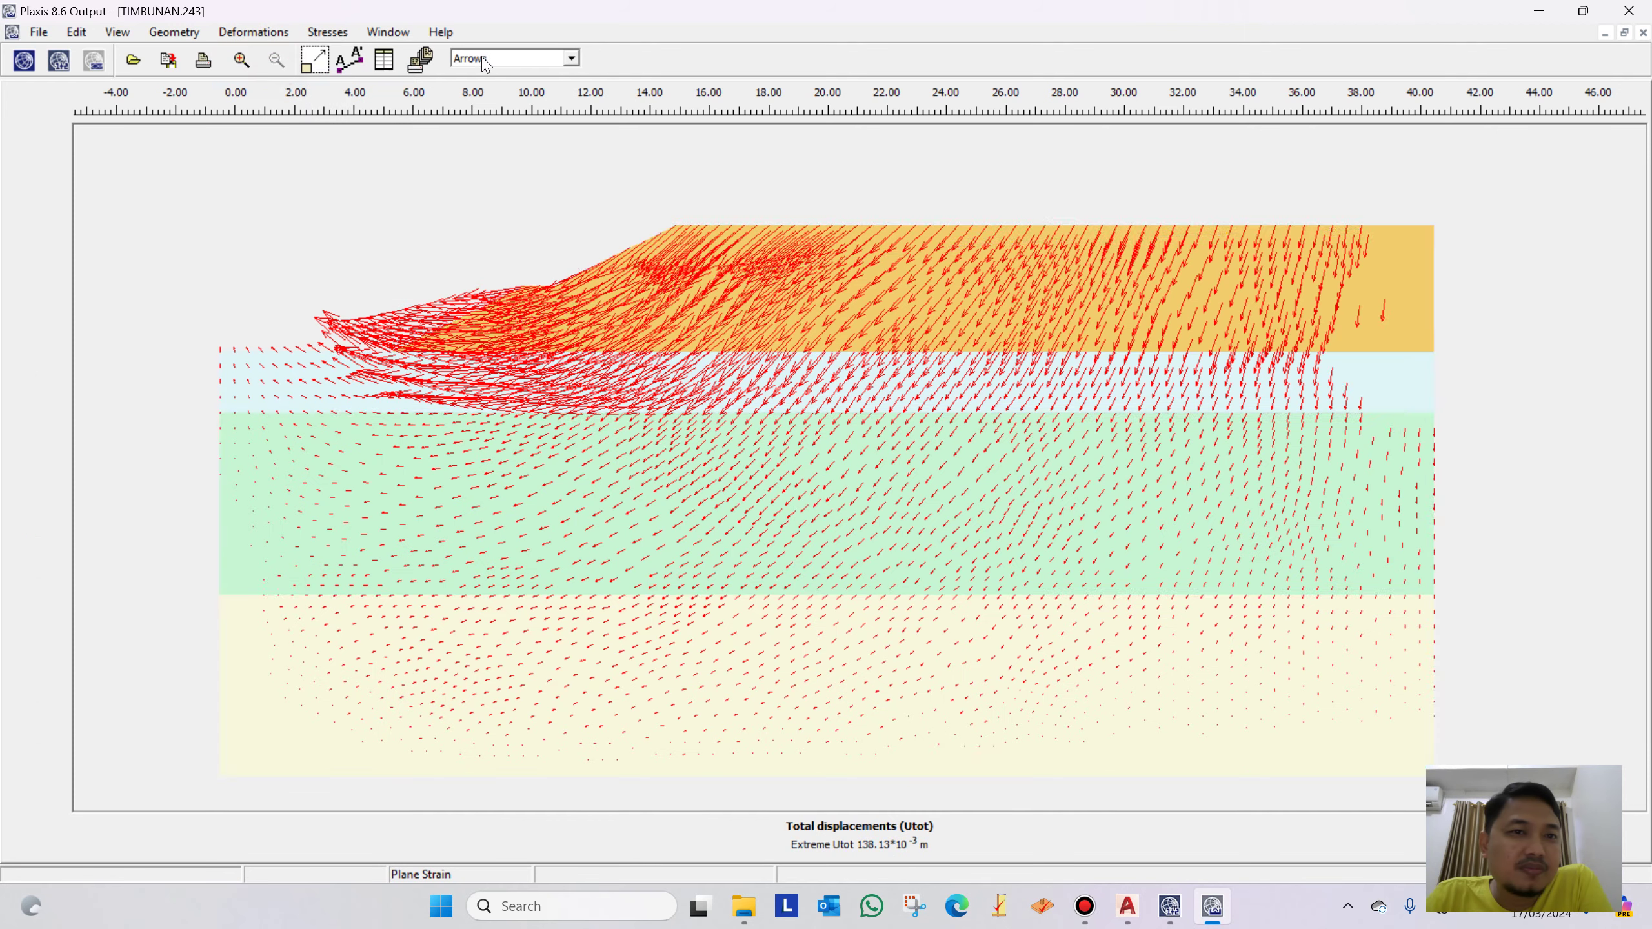
pyautogui.click(483, 58)
pyautogui.click(474, 87)
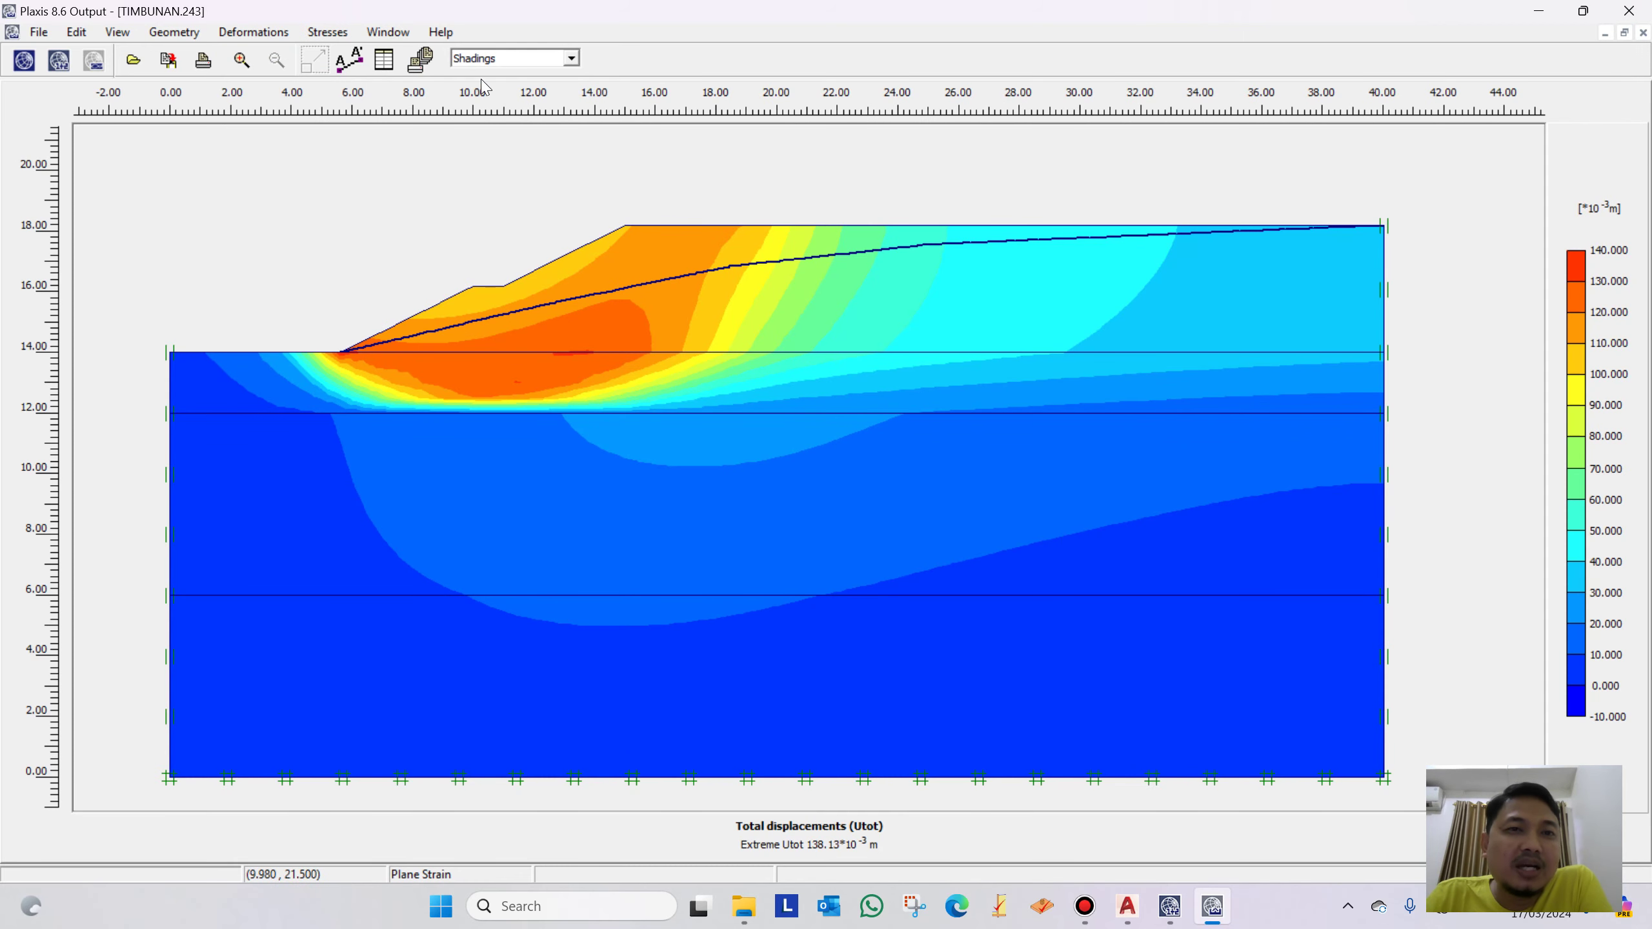
pyautogui.click(327, 32)
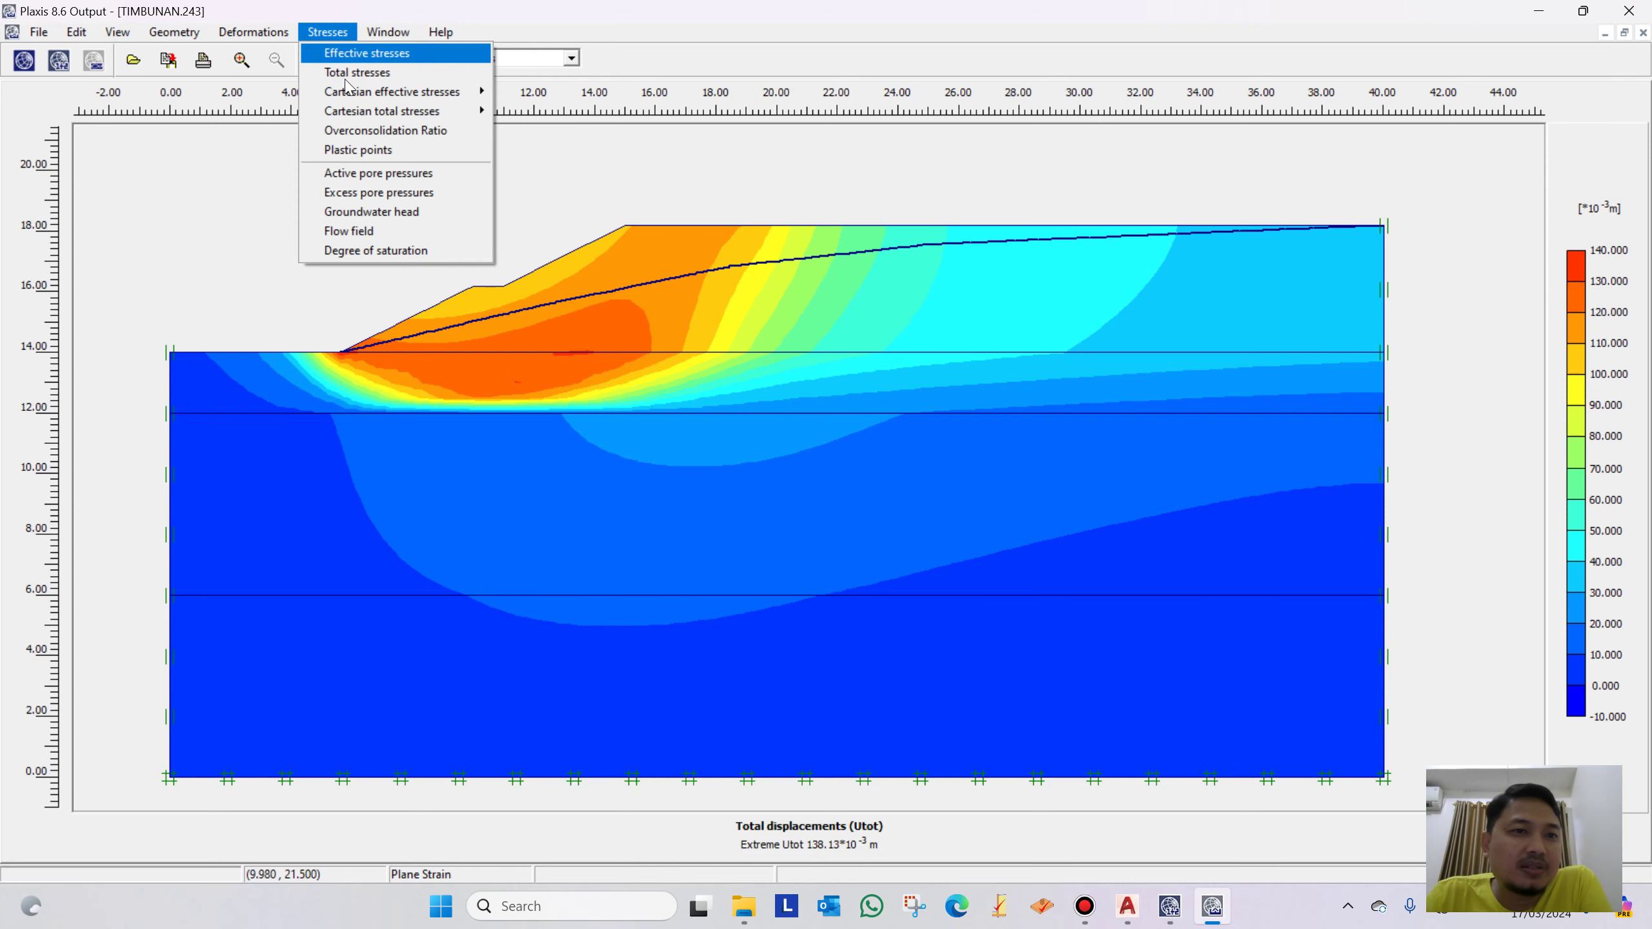
pyautogui.click(379, 192)
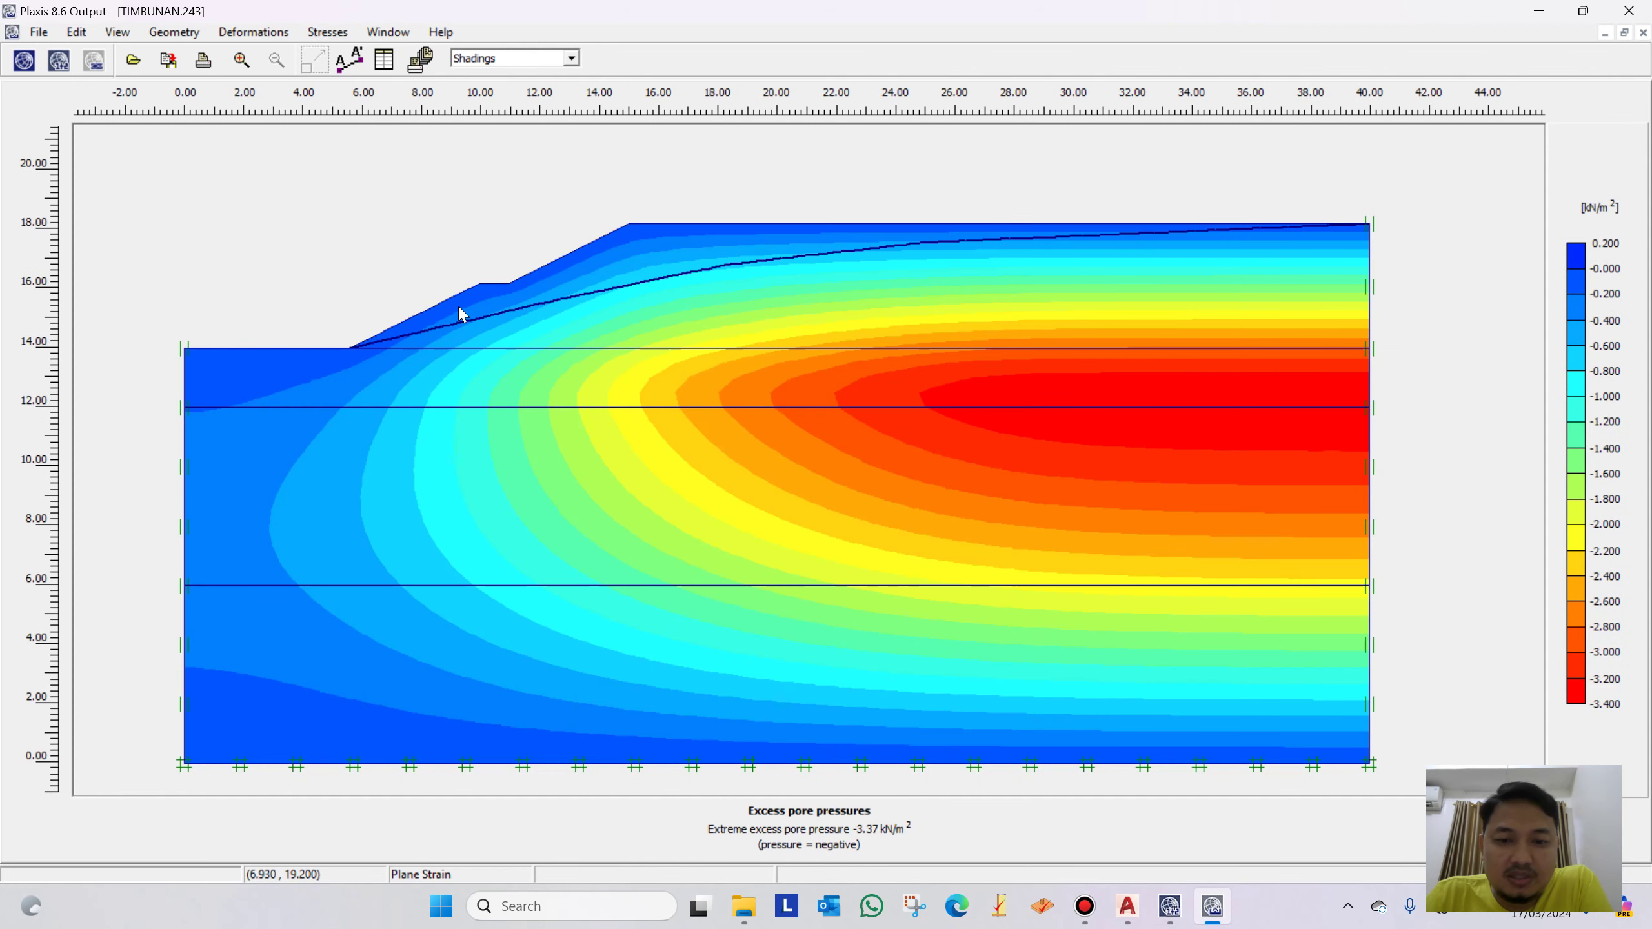